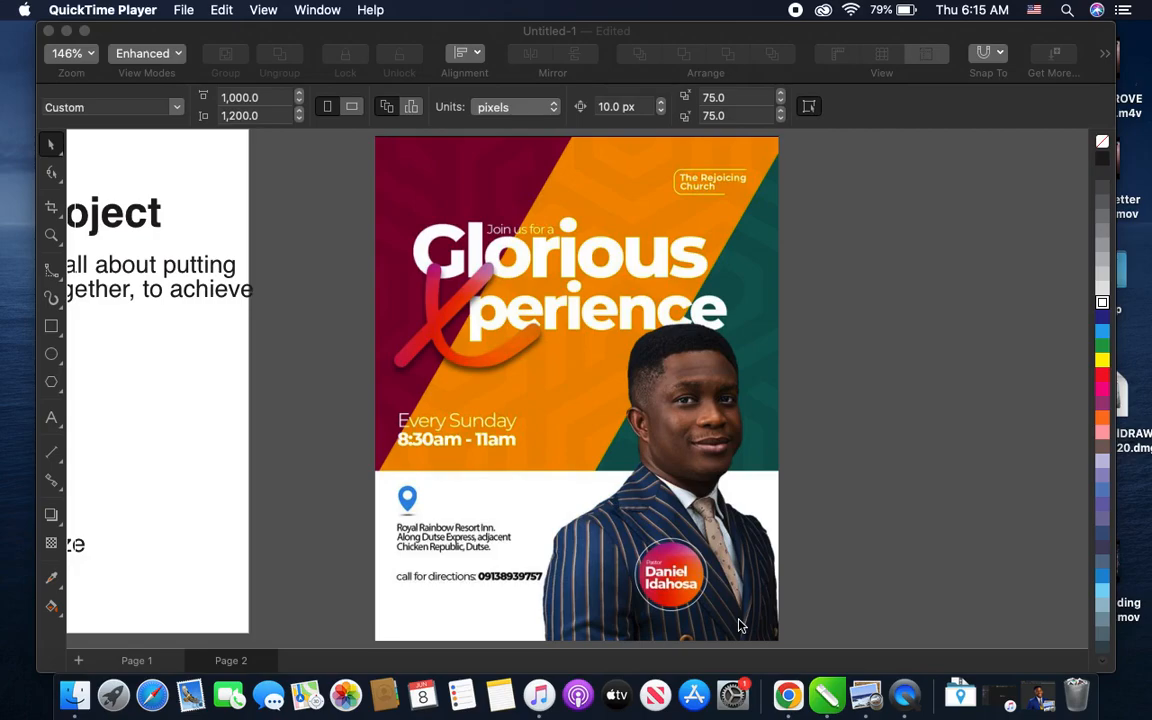
- Look over the Design Project notes page and the church flyer placed beside it
scroll(740, 625, "left", 10)
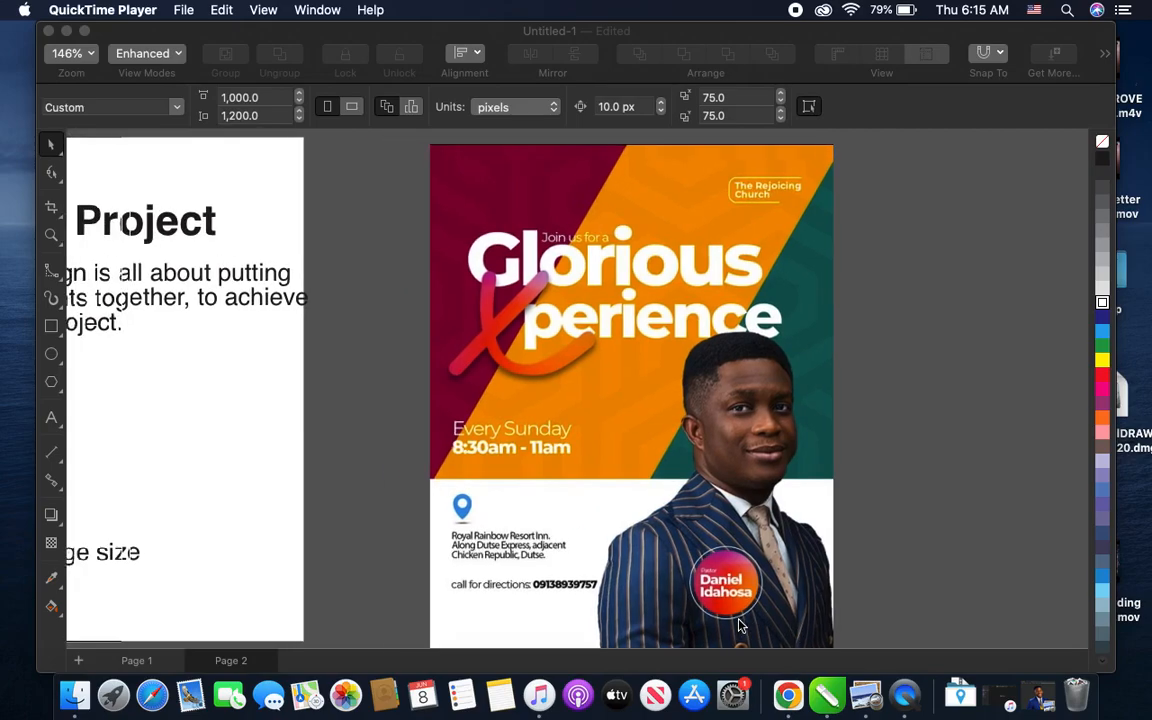
scroll(760, 625, "left", 4)
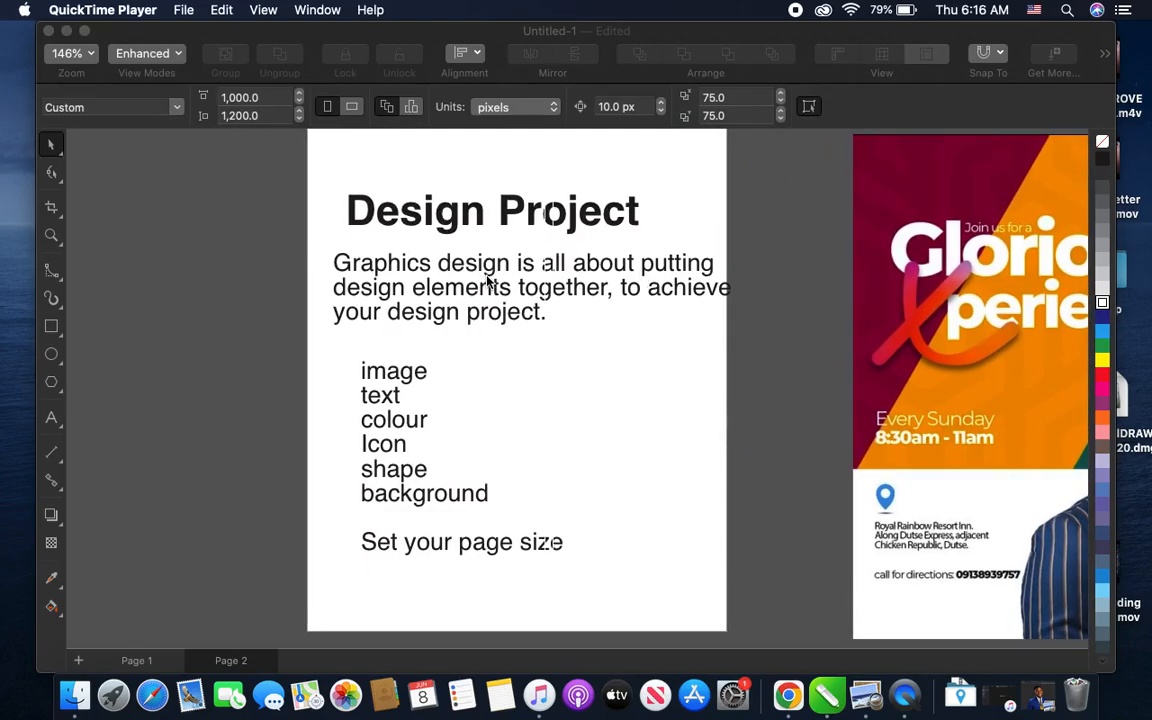
left_click(632, 331)
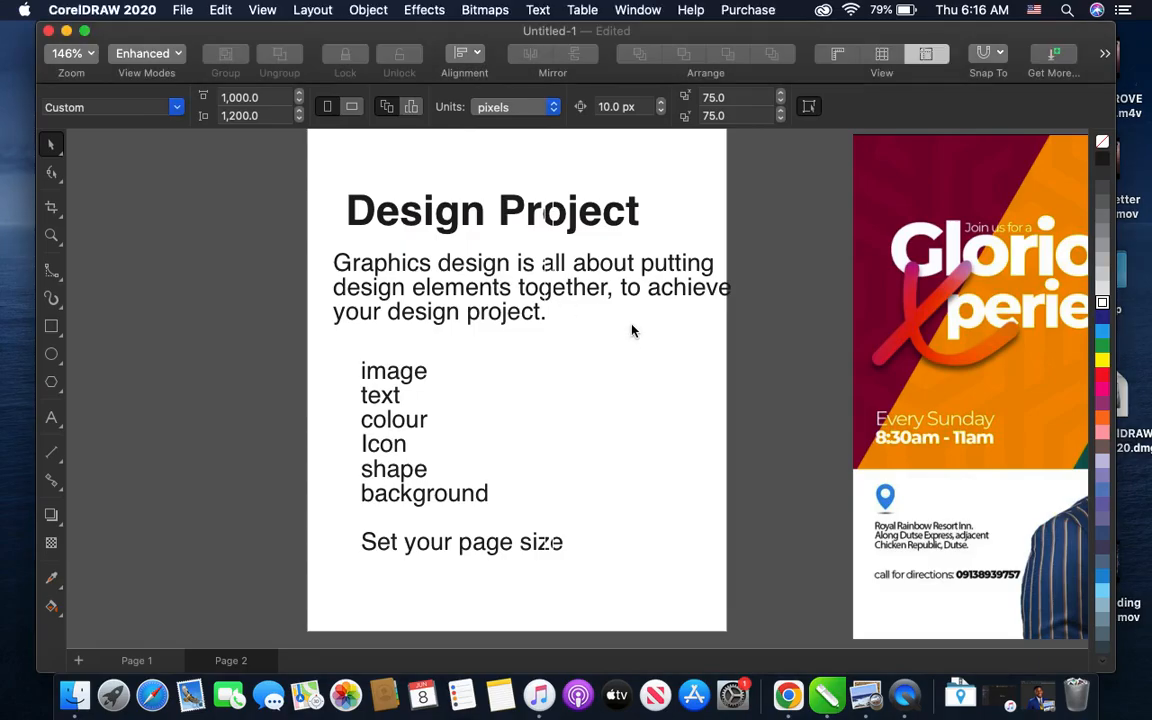
scroll(632, 331, "up", 3)
scroll(632, 331, "down", 3)
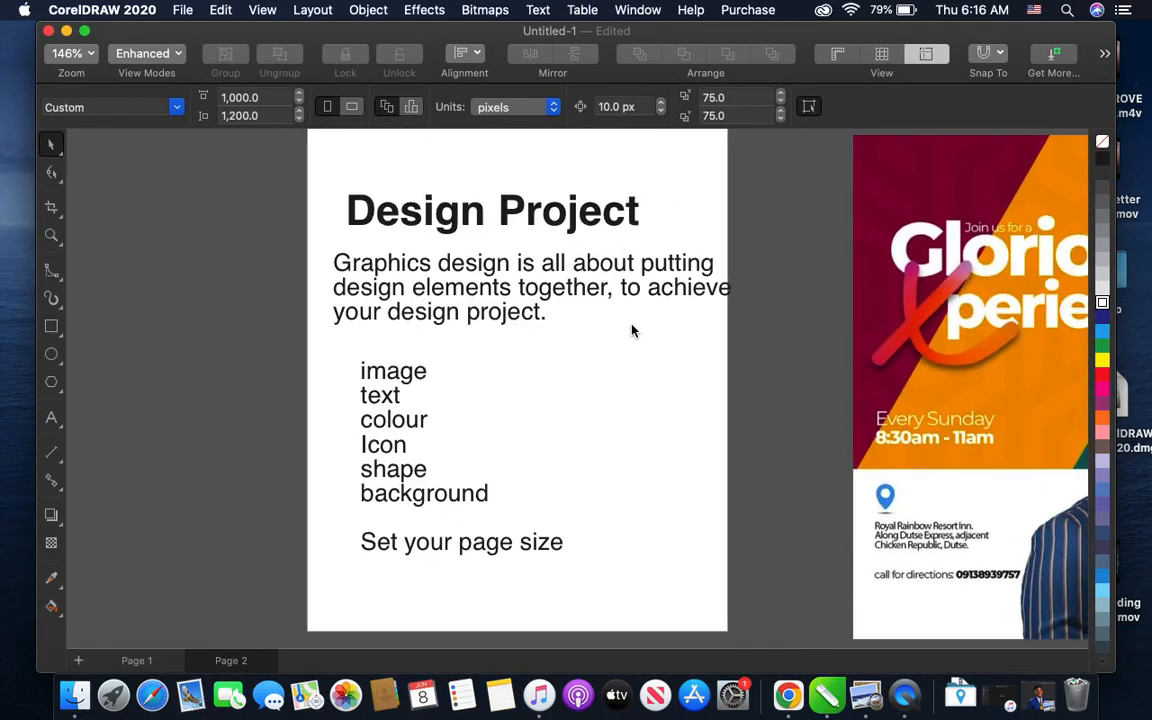
scroll(632, 331, "right", 1)
scroll(632, 331, "down", 2)
scroll(632, 331, "right", 1)
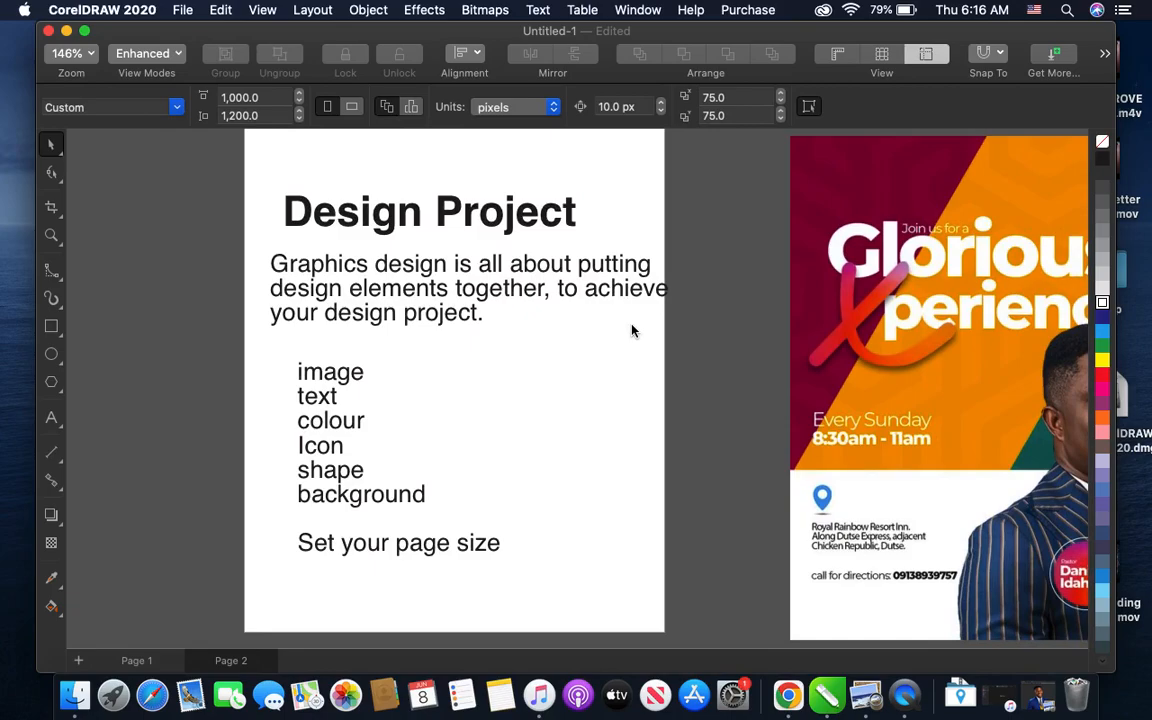
scroll(632, 331, "left", 3)
scroll(632, 331, "up", 1)
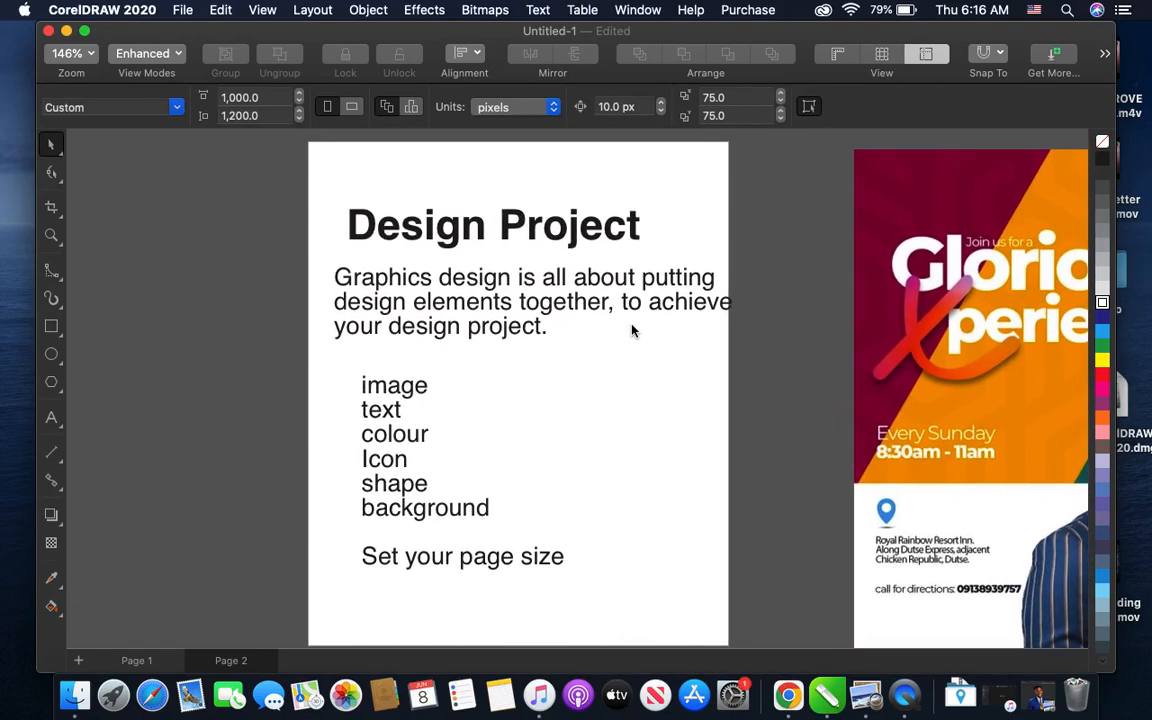
- Move the "Design Project" heading slightly up and over to line up with the start of the paragraph below it
left_click(467, 237)
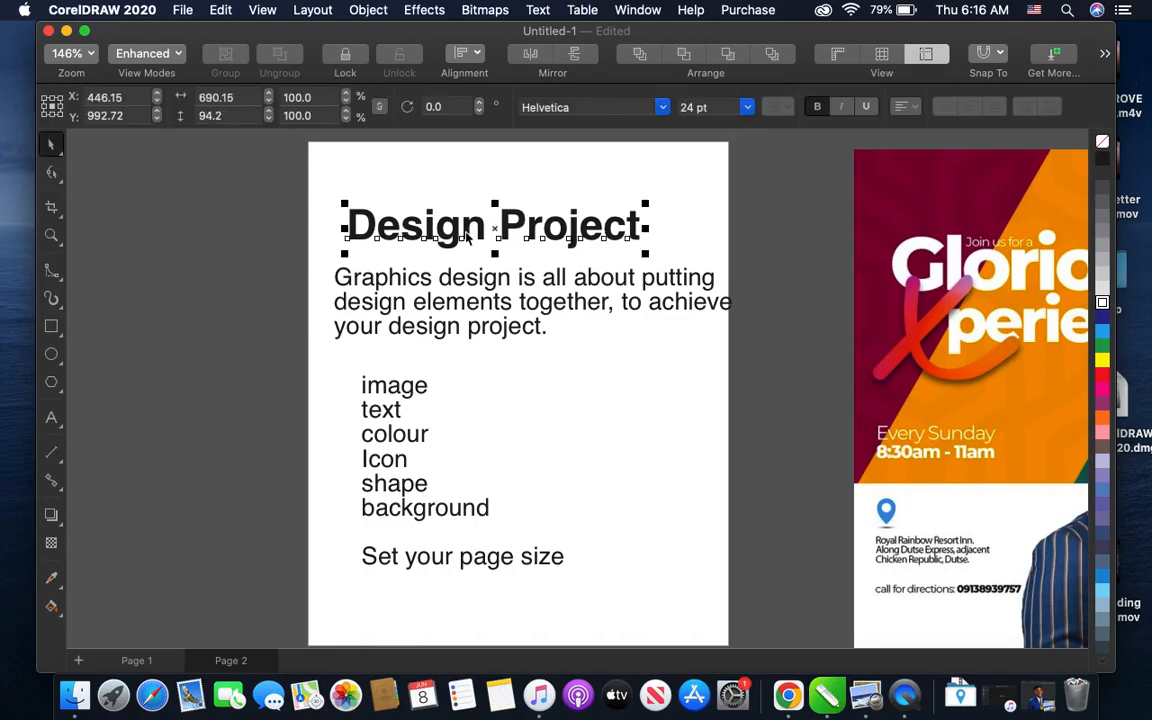
left_click_drag(495, 231, 483, 229)
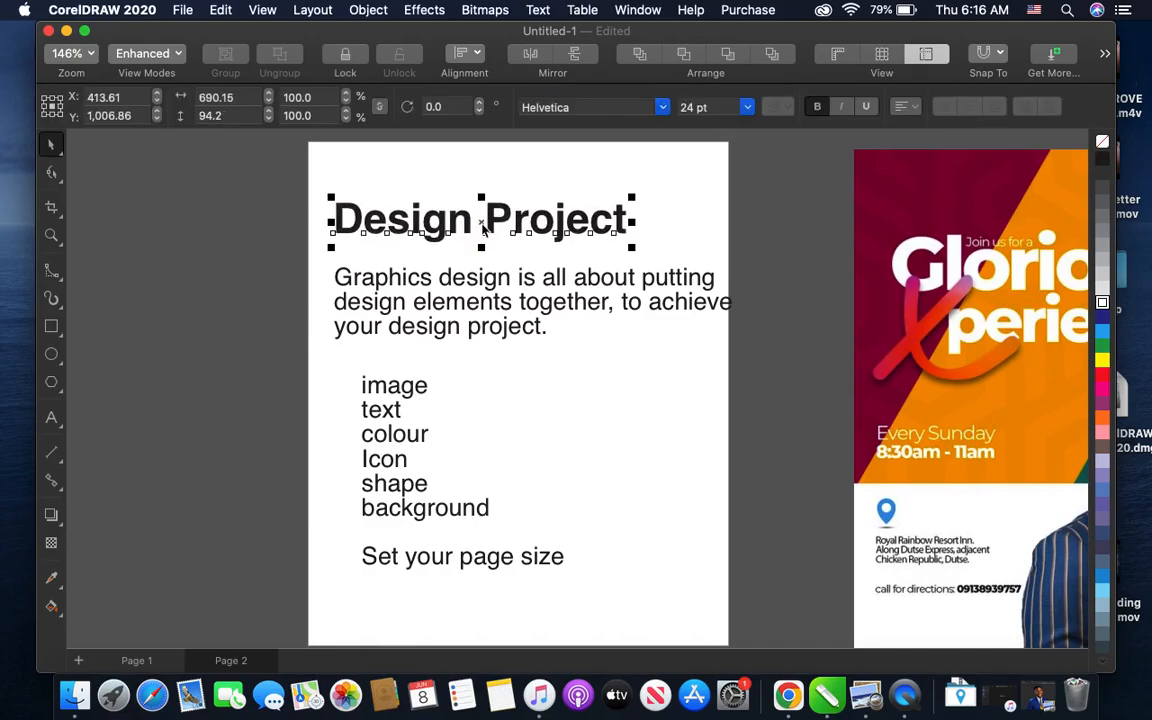
left_click(319, 296)
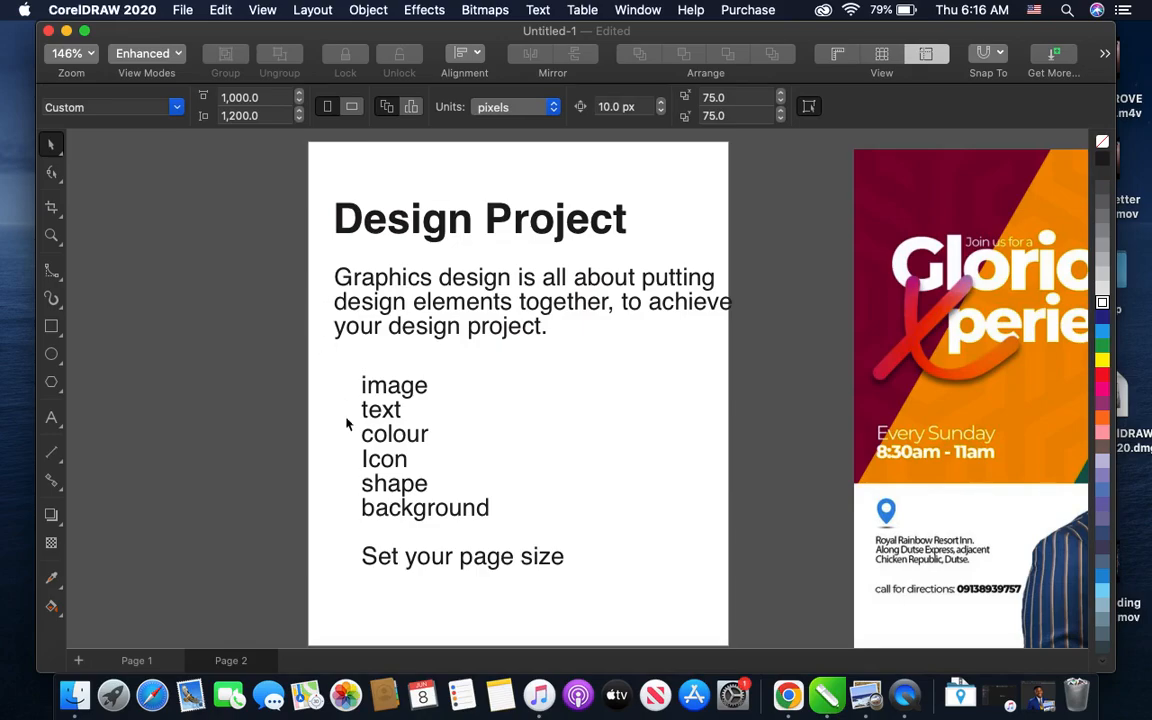
- Examine the list of design elements and inspect the "Glorious Xperience" flyer up close for how they are used
scroll(348, 422, "down", 3)
scroll(348, 422, "right", 5)
scroll(348, 422, "up", 2)
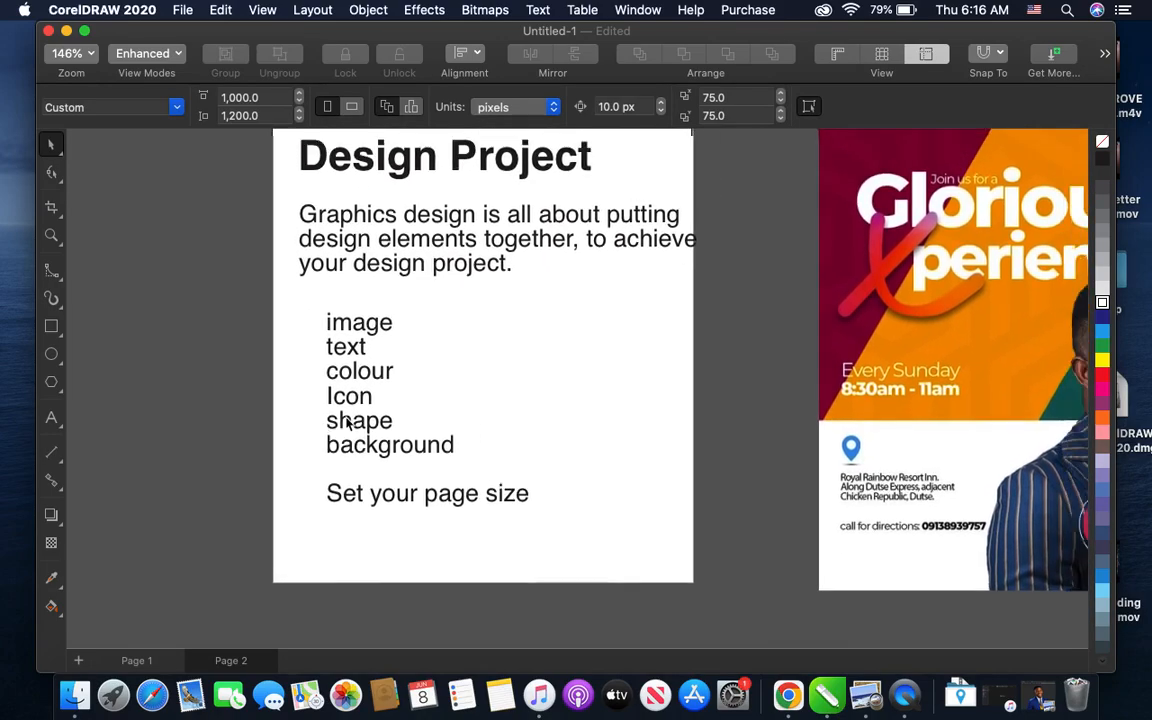
scroll(348, 424, "down", 1)
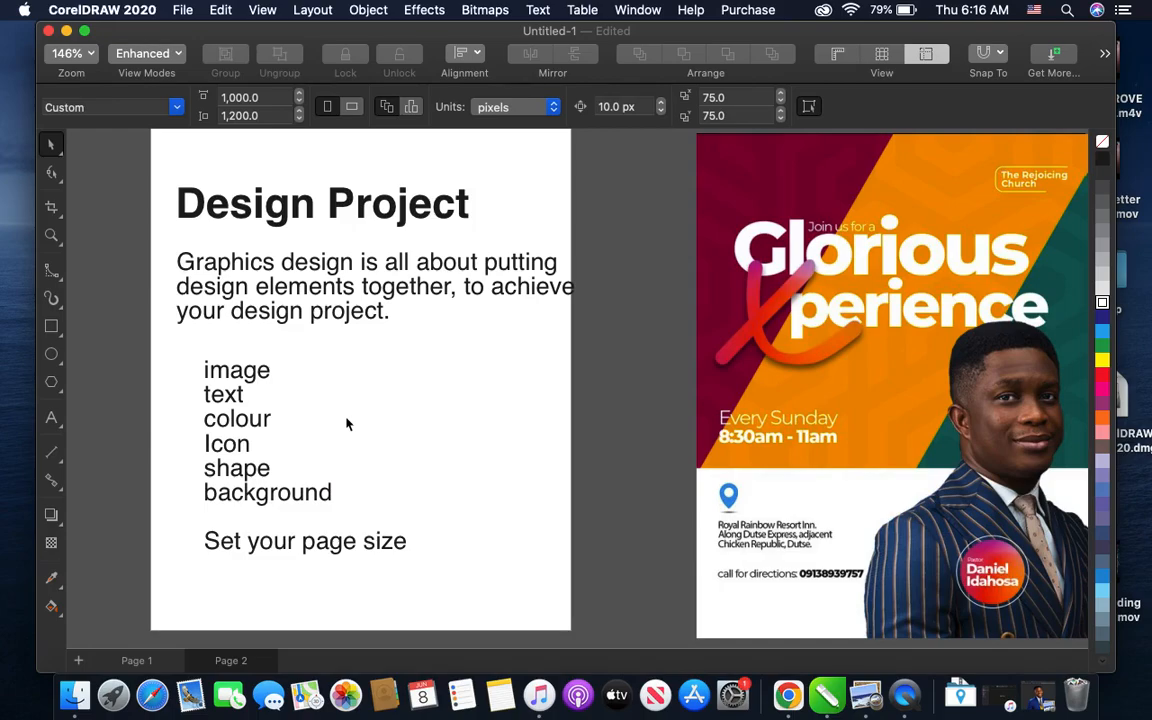
scroll(347, 424, "right", 3)
scroll(347, 424, "down", 1)
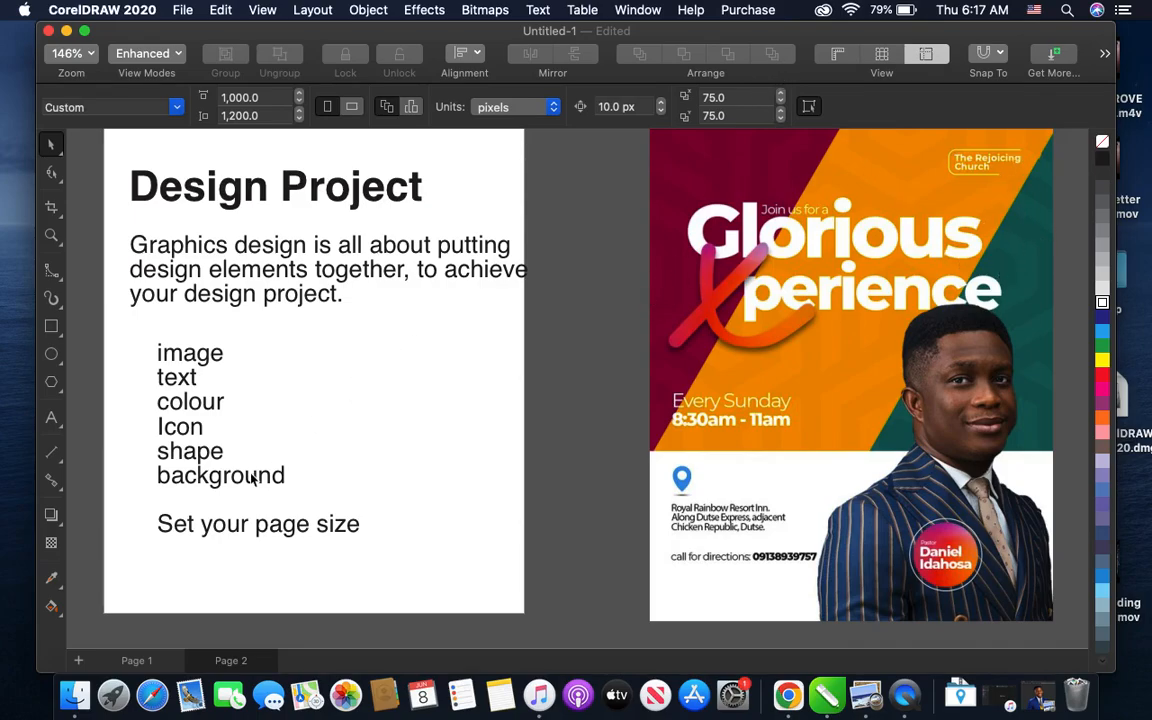
scroll(693, 257, "up", 1)
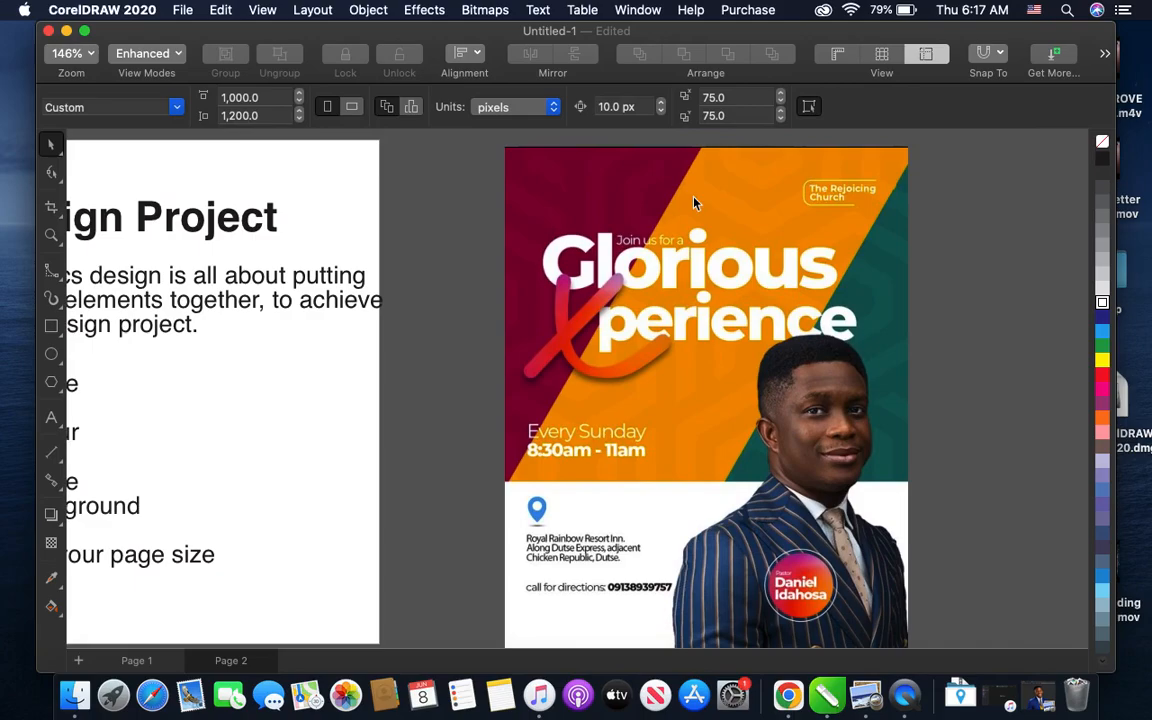
scroll(694, 202, "up", 3)
scroll(694, 202, "up", 1)
left_click(694, 201)
scroll(637, 289, "up", 1)
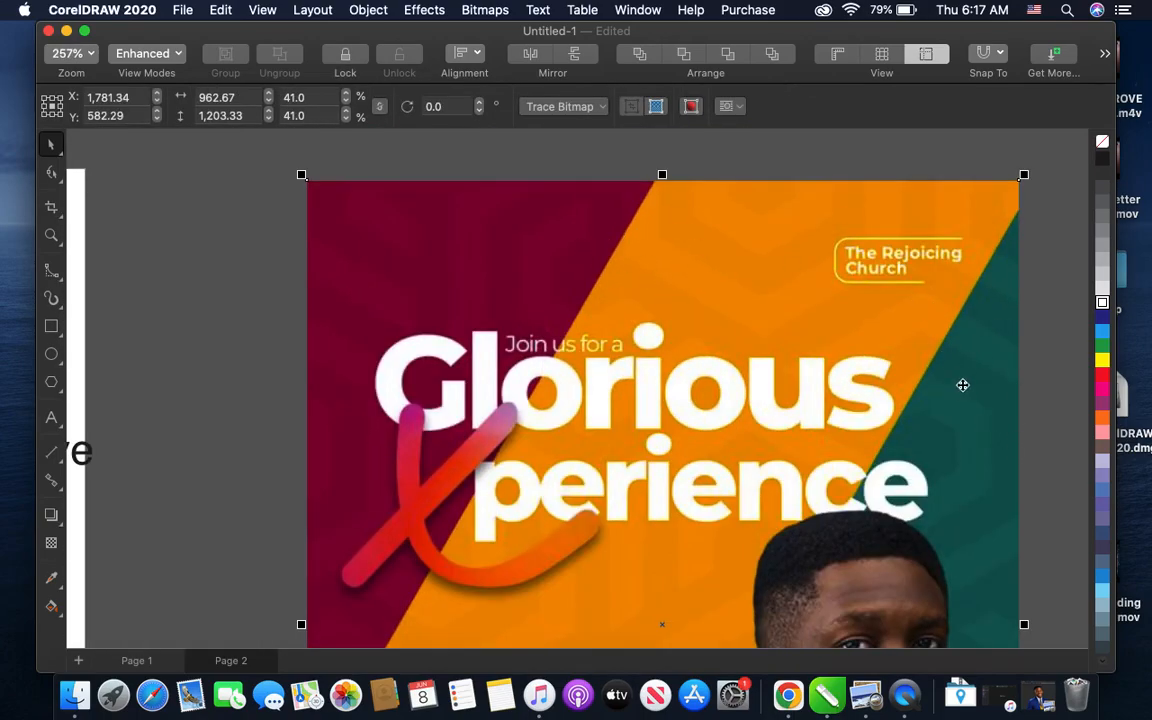
scroll(936, 375, "down", 1)
scroll(936, 375, "down", 1)
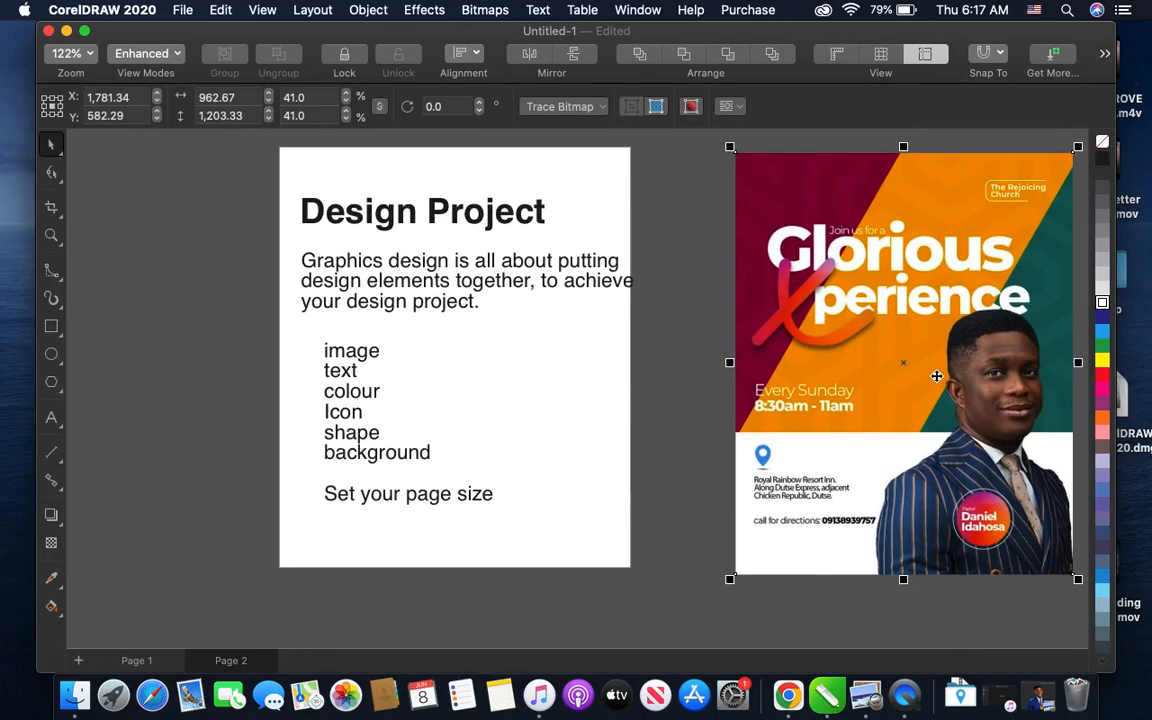
left_click(663, 380)
- Nudge all the text on the notes page together to the left so the paragraph fits within the page edge
scroll(663, 380, "up", 1)
scroll(663, 380, "left", 1)
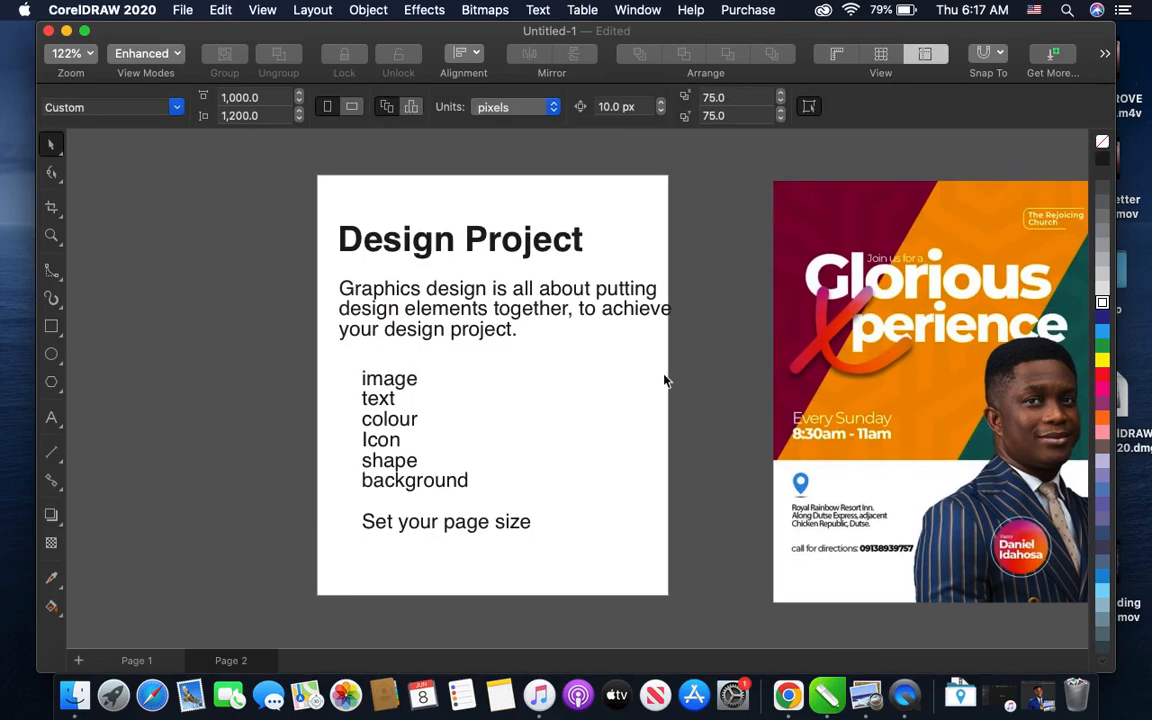
left_click_drag(305, 215, 740, 580)
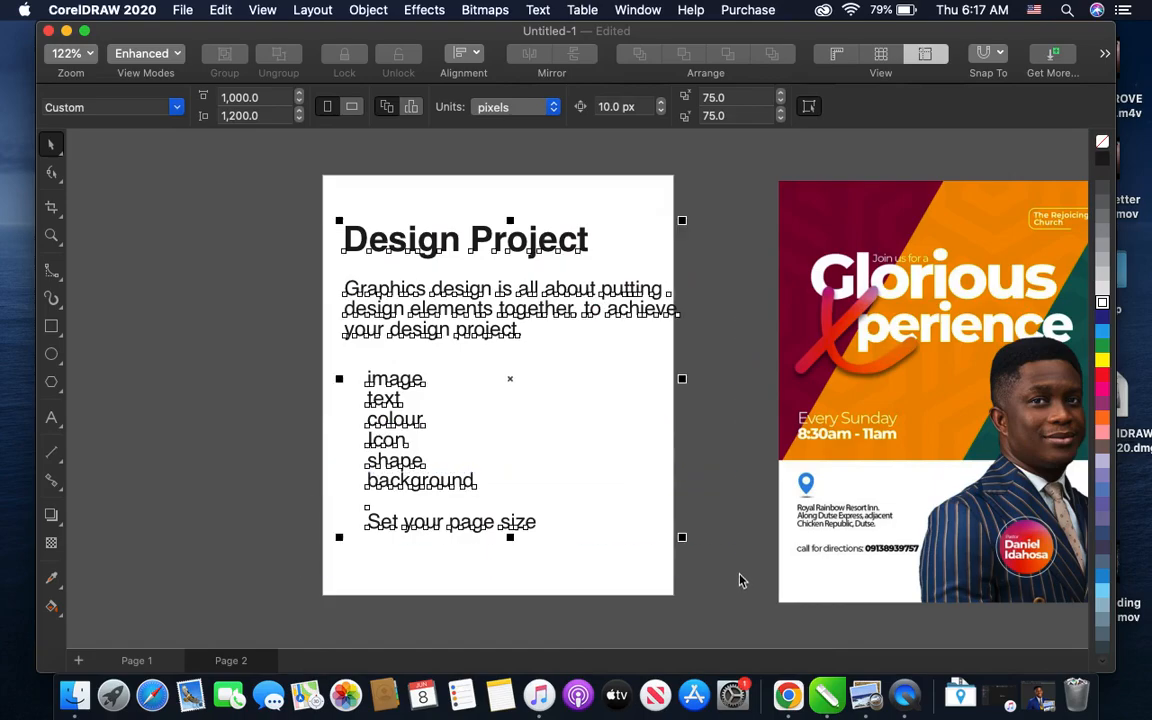
key("Left")
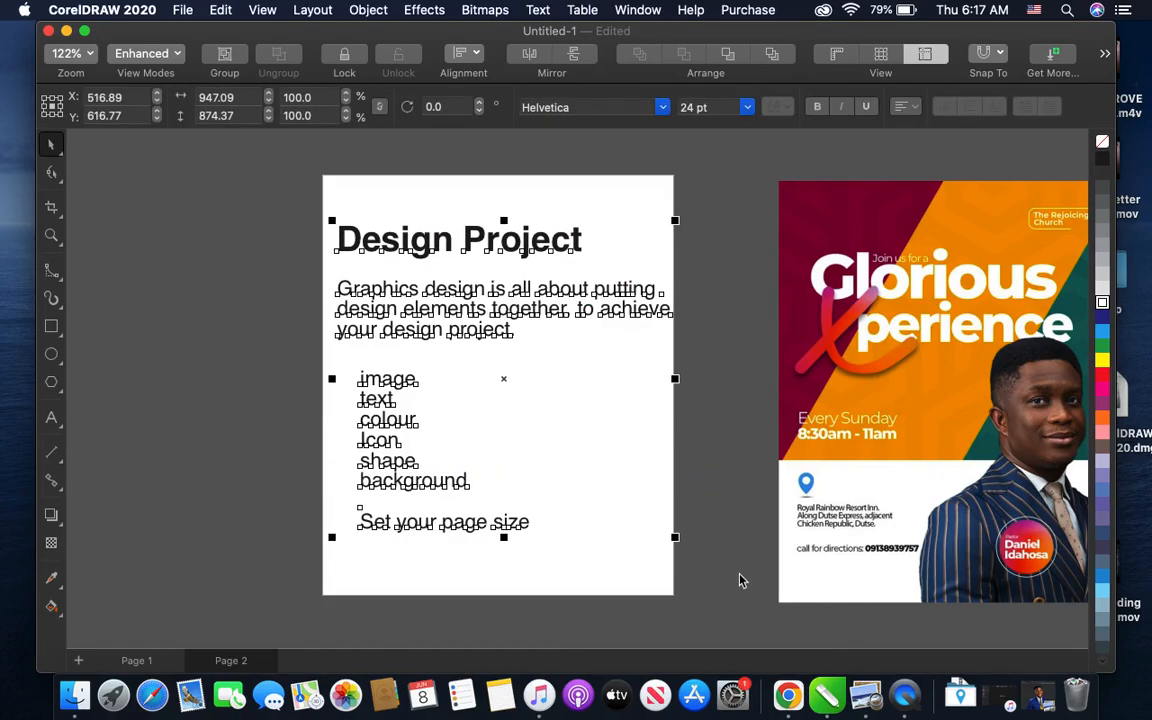
left_click(311, 427)
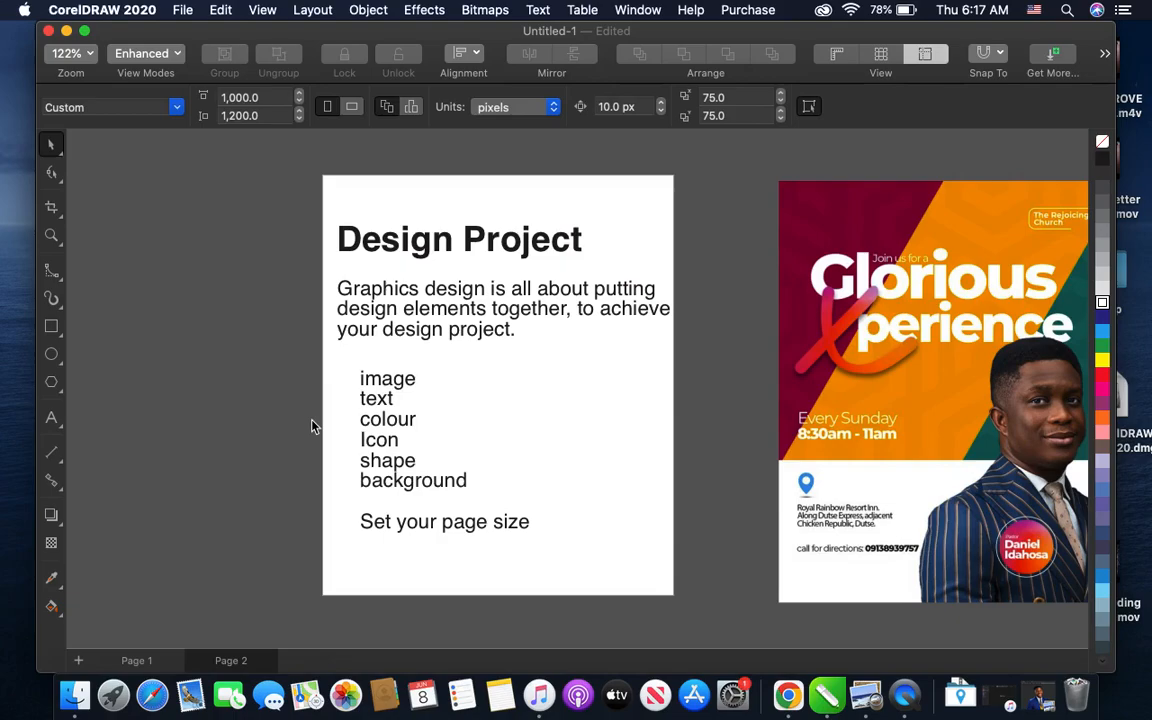
- Compare the flyer's layout with the notes on design elements and page size
scroll(311, 427, "right", 2)
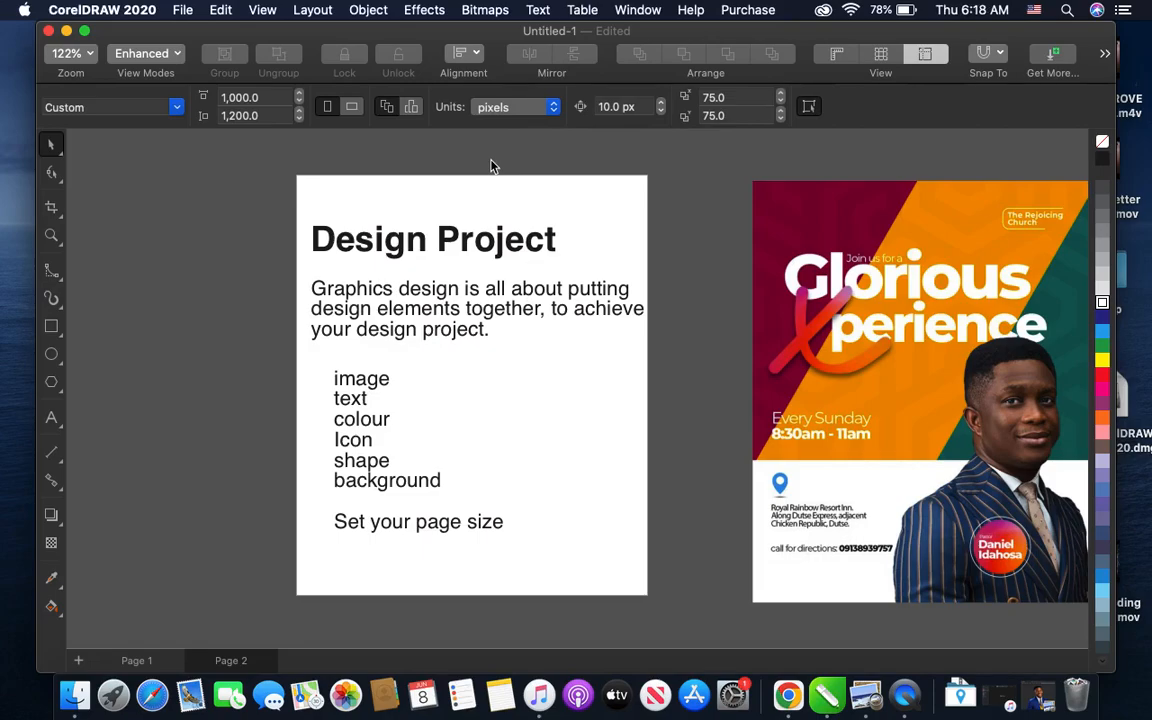
scroll(491, 166, "right", 5)
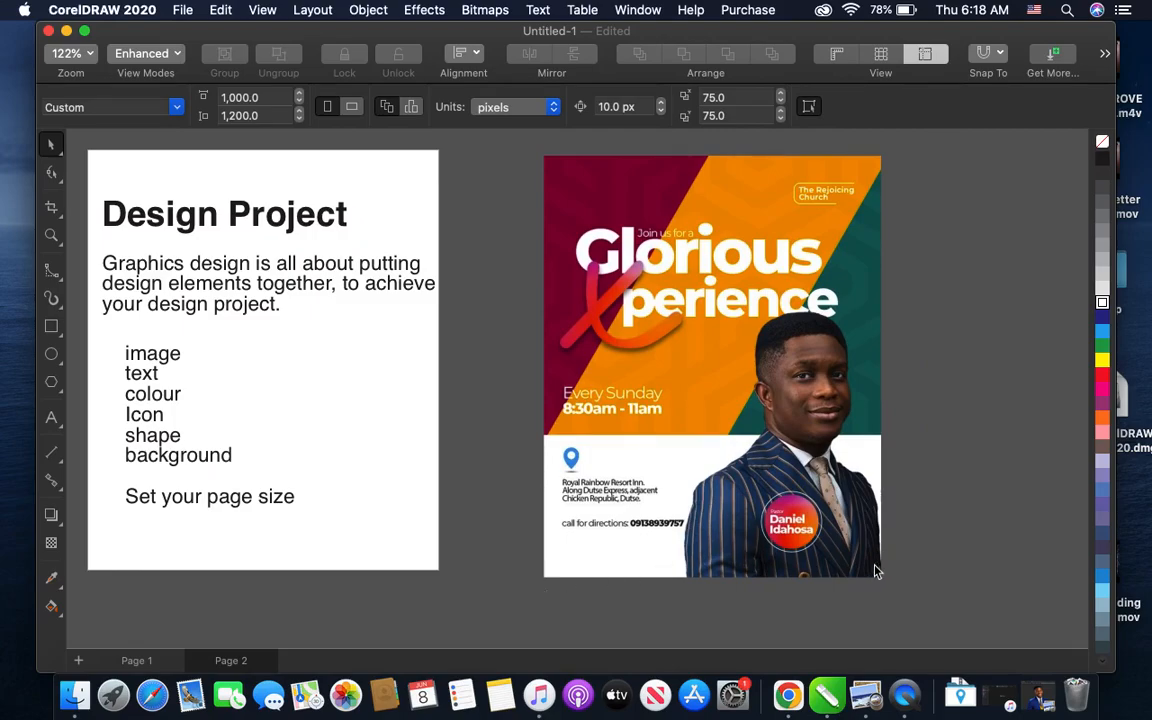
scroll(876, 572, "left", 5)
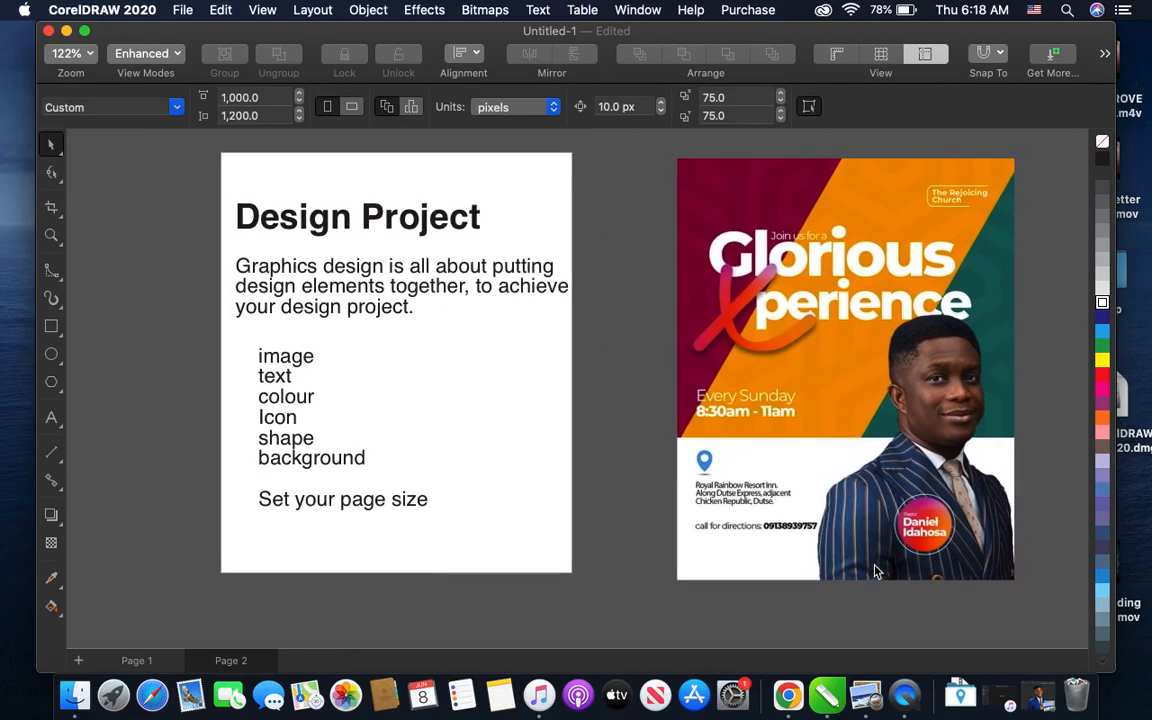
scroll(700, 370, "up", 2)
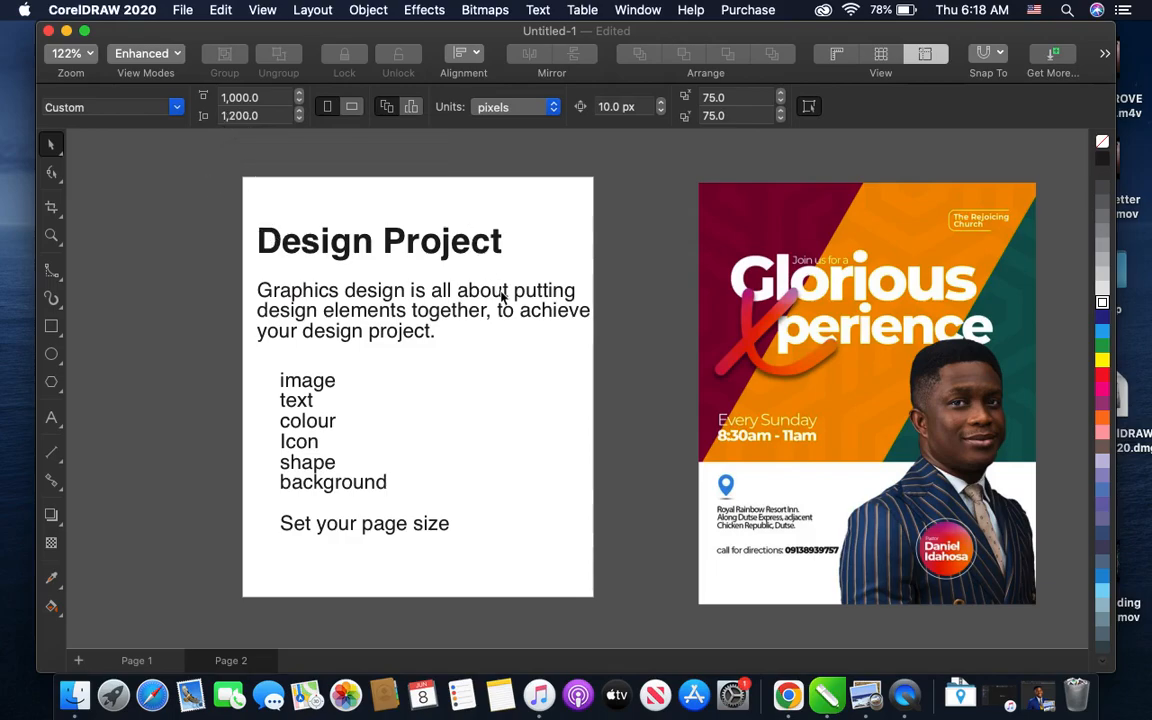
scroll(502, 292, "left", 3)
scroll(502, 292, "left", 1)
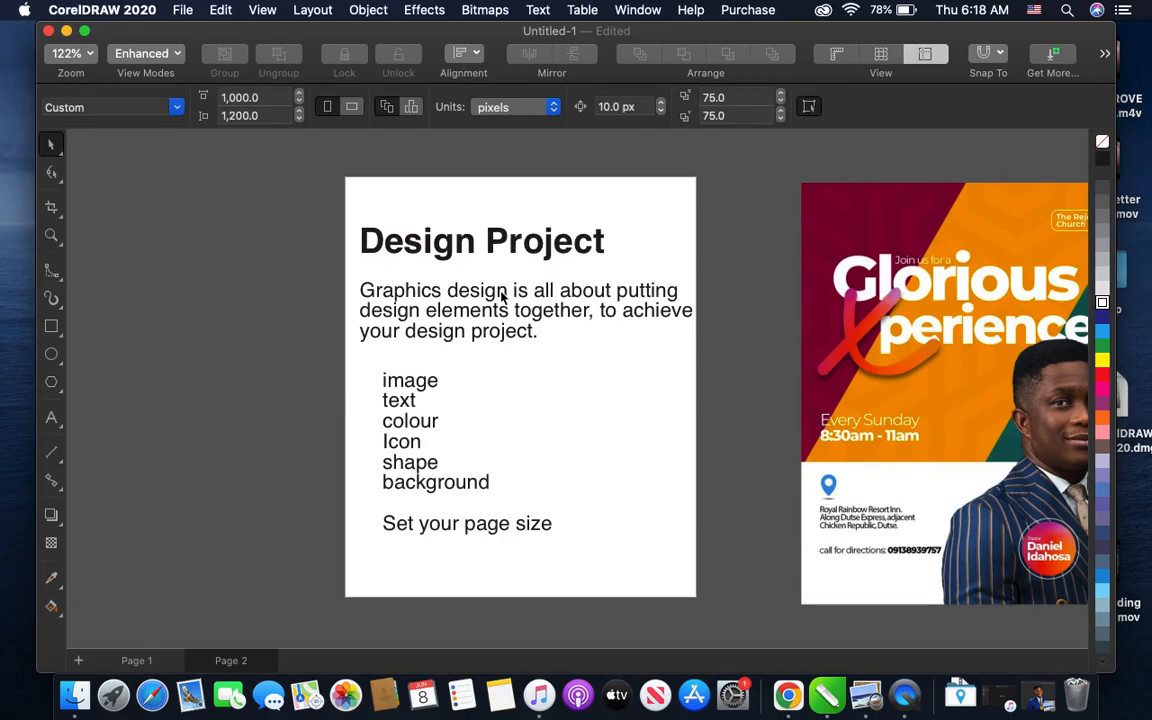
scroll(503, 295, "left", 3)
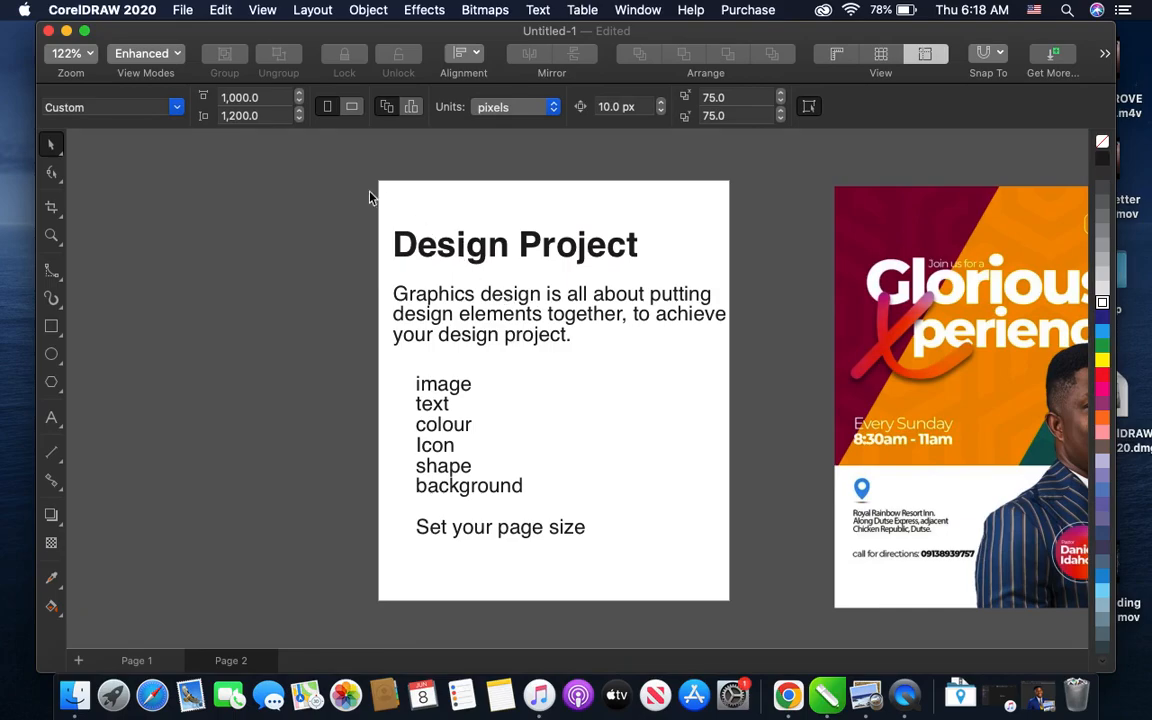
left_click_drag(350, 210, 755, 600)
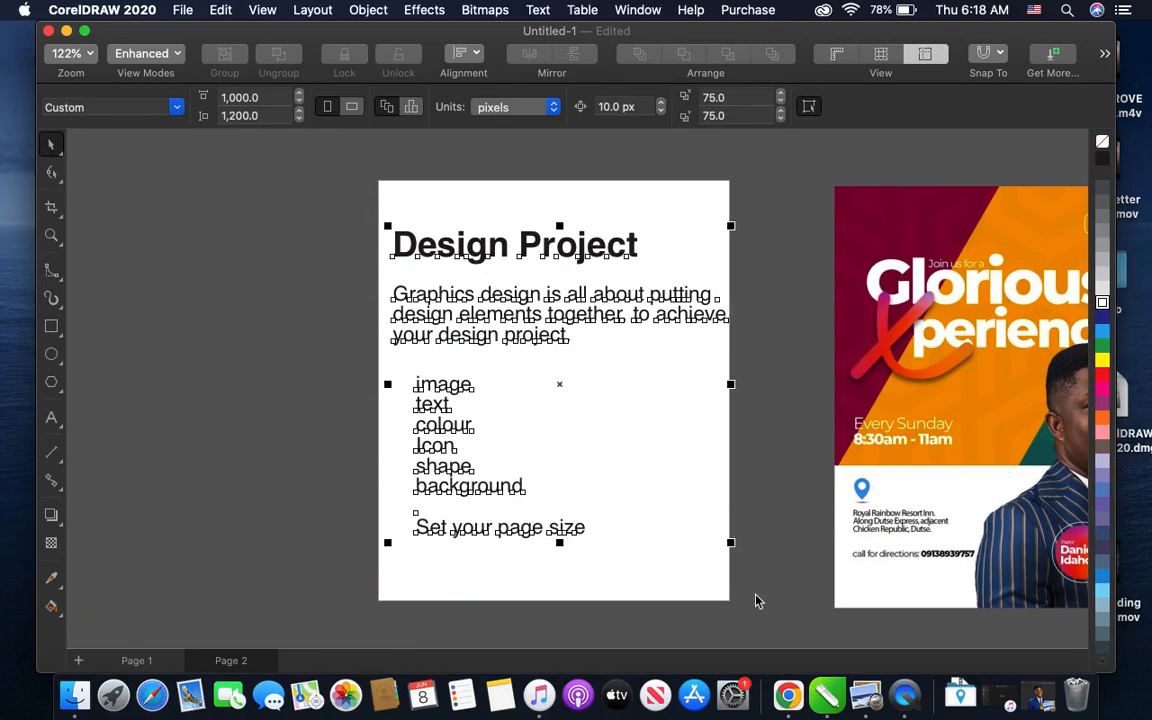
scroll(755, 600, "left", 3)
left_click(373, 476)
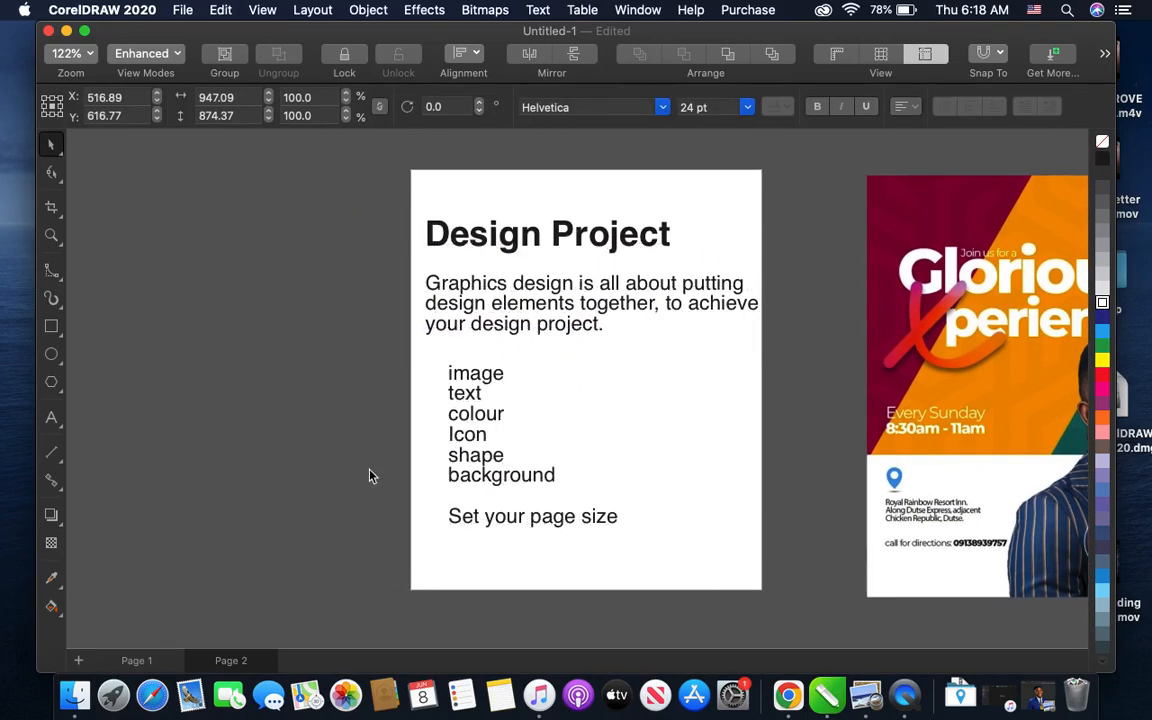
scroll(372, 476, "right", 5)
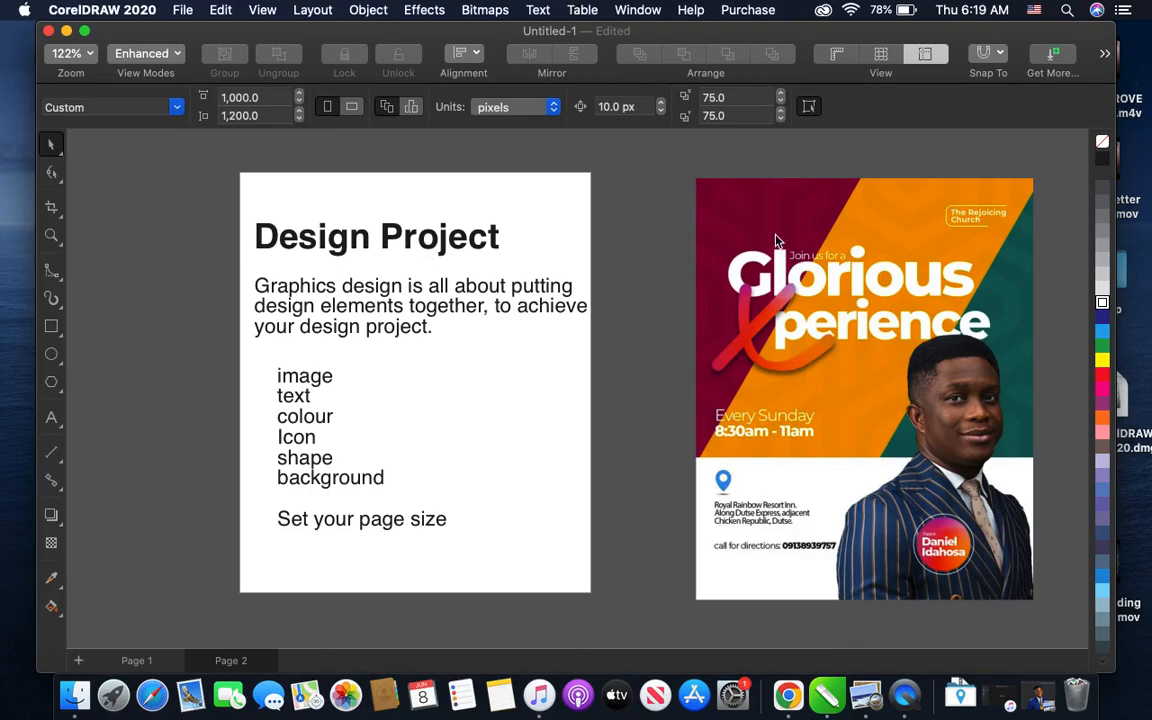
- Switch to Chrome and search Google Images for "pastor iren"
left_click(789, 697)
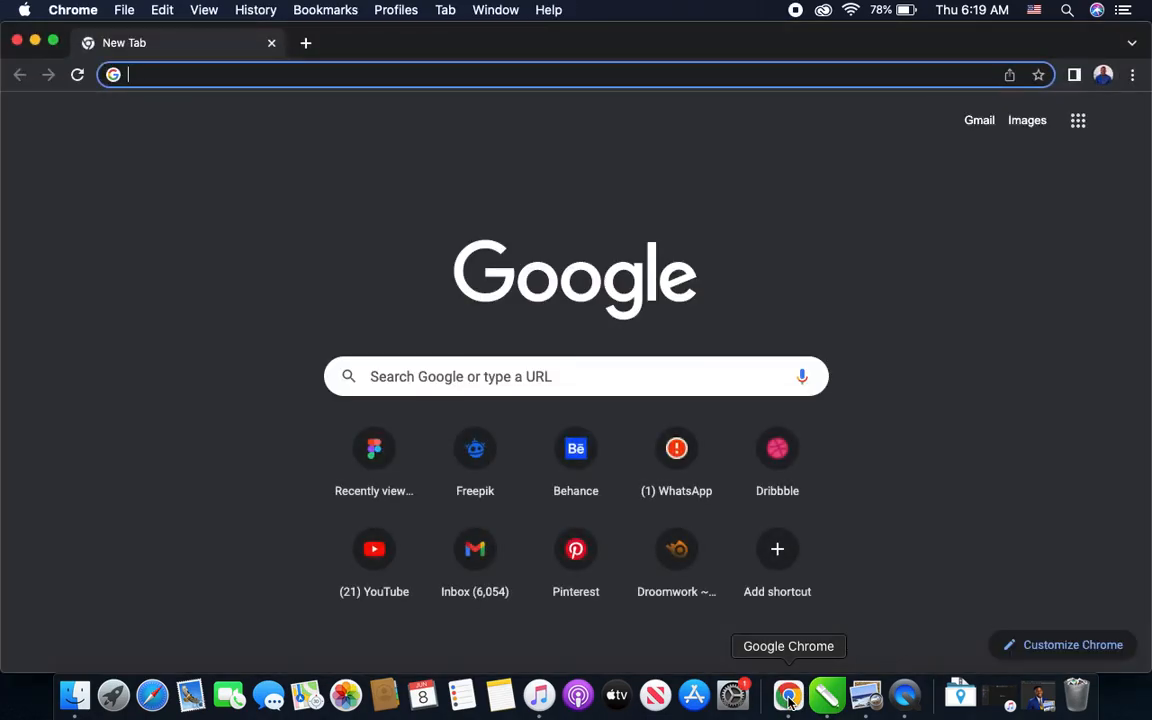
type("p")
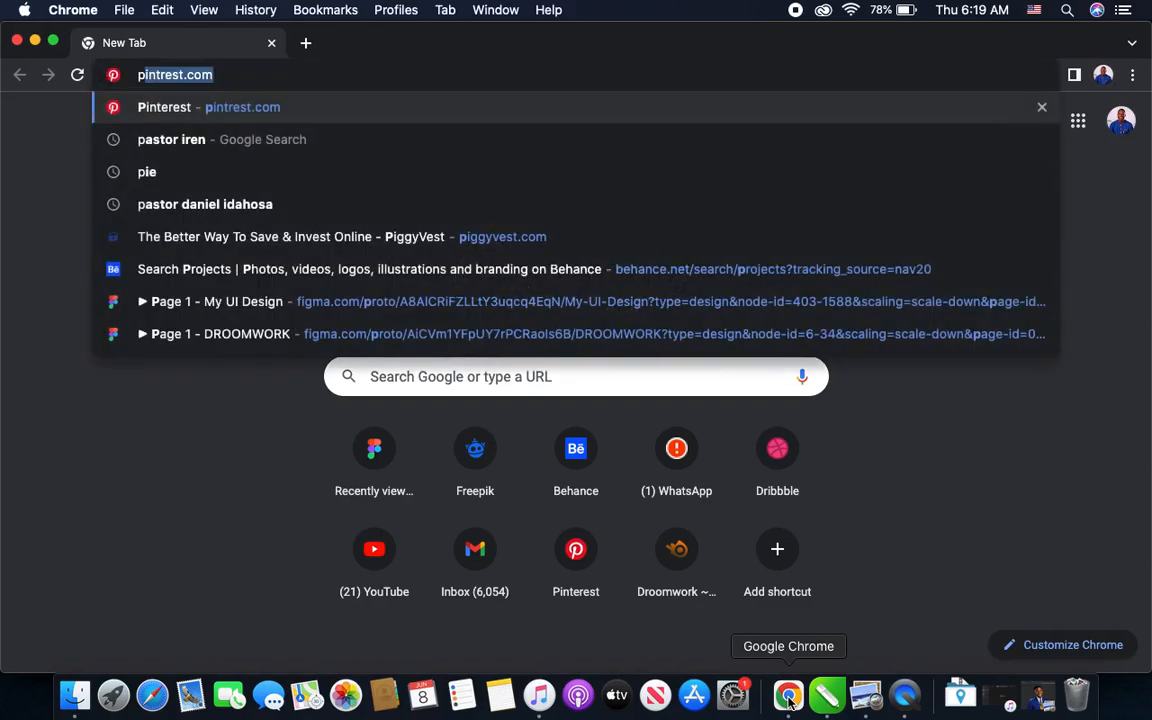
type("astor")
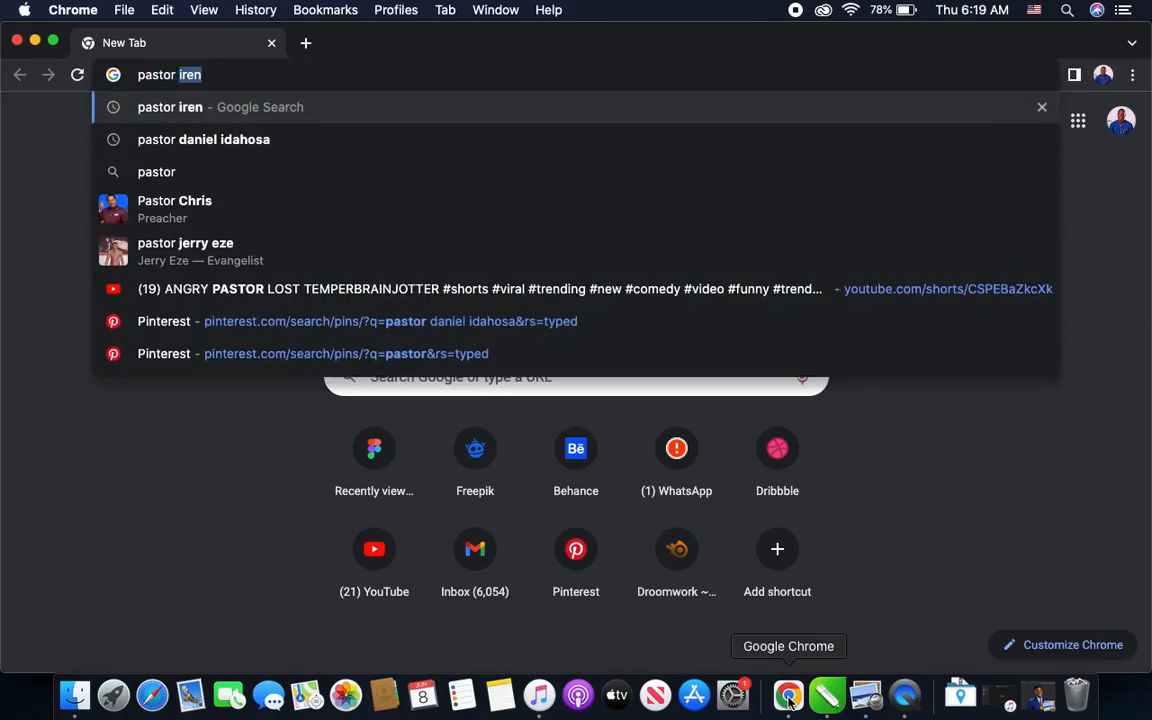
key("Return")
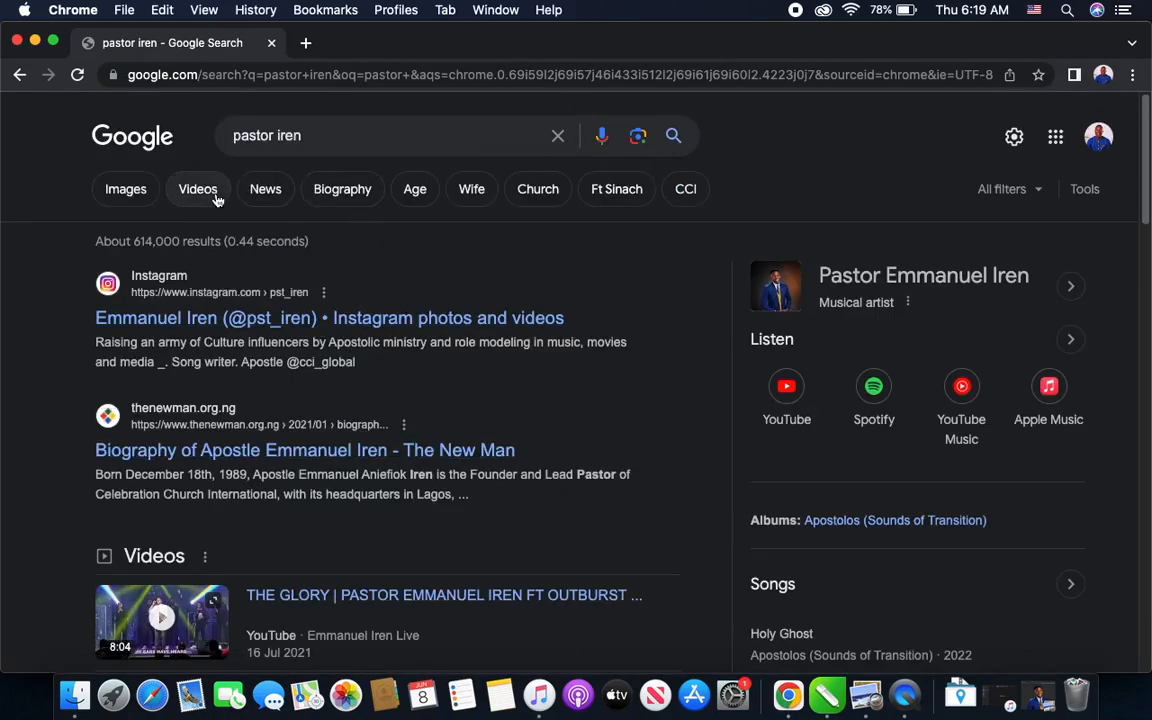
left_click(127, 190)
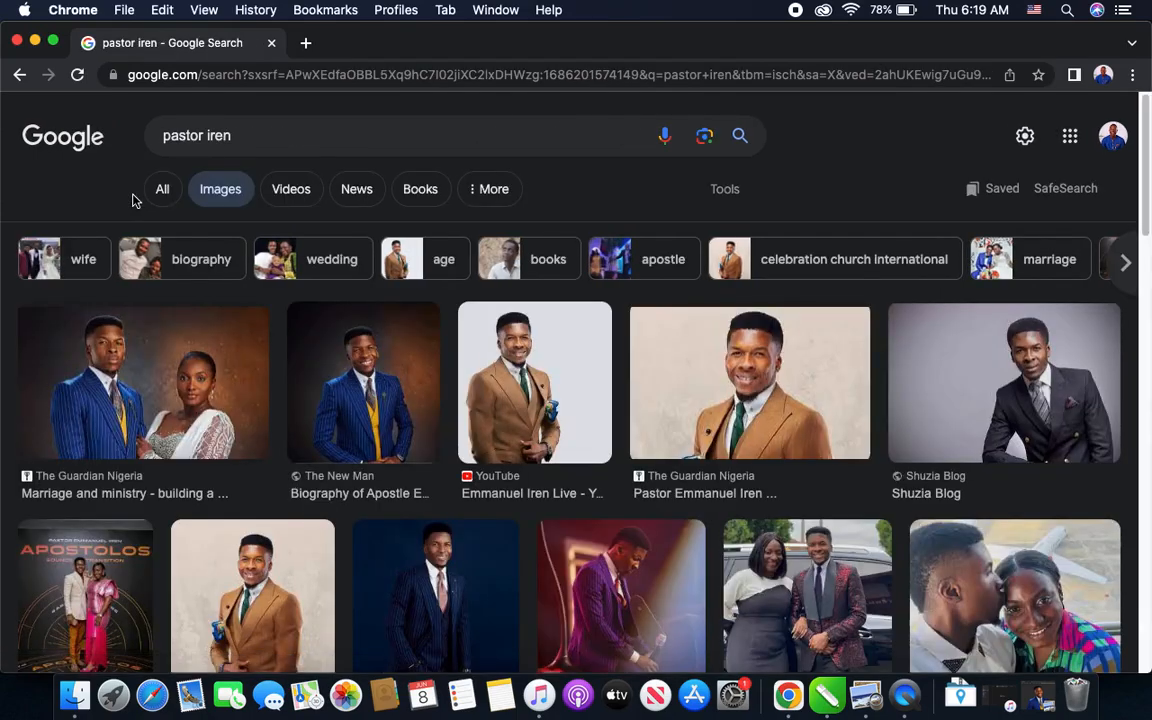
- Examine the image results for a portrait of the pastor suitable for the flyer
left_click(318, 353)
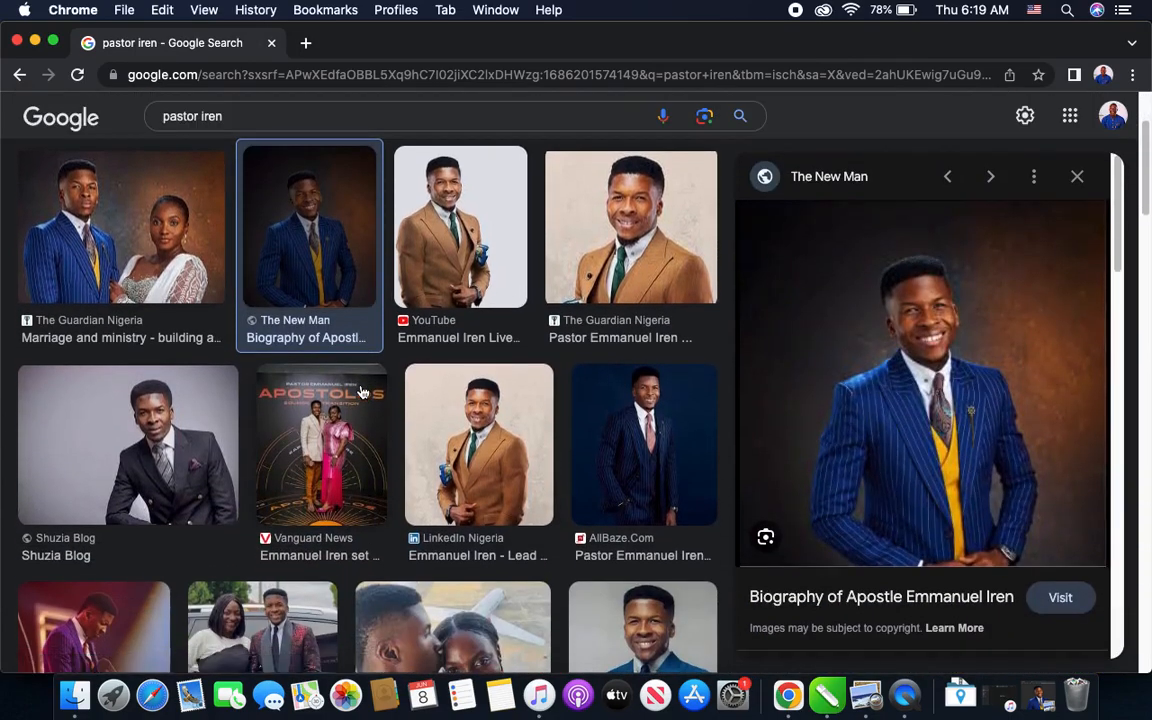
scroll(381, 510, "down", 5)
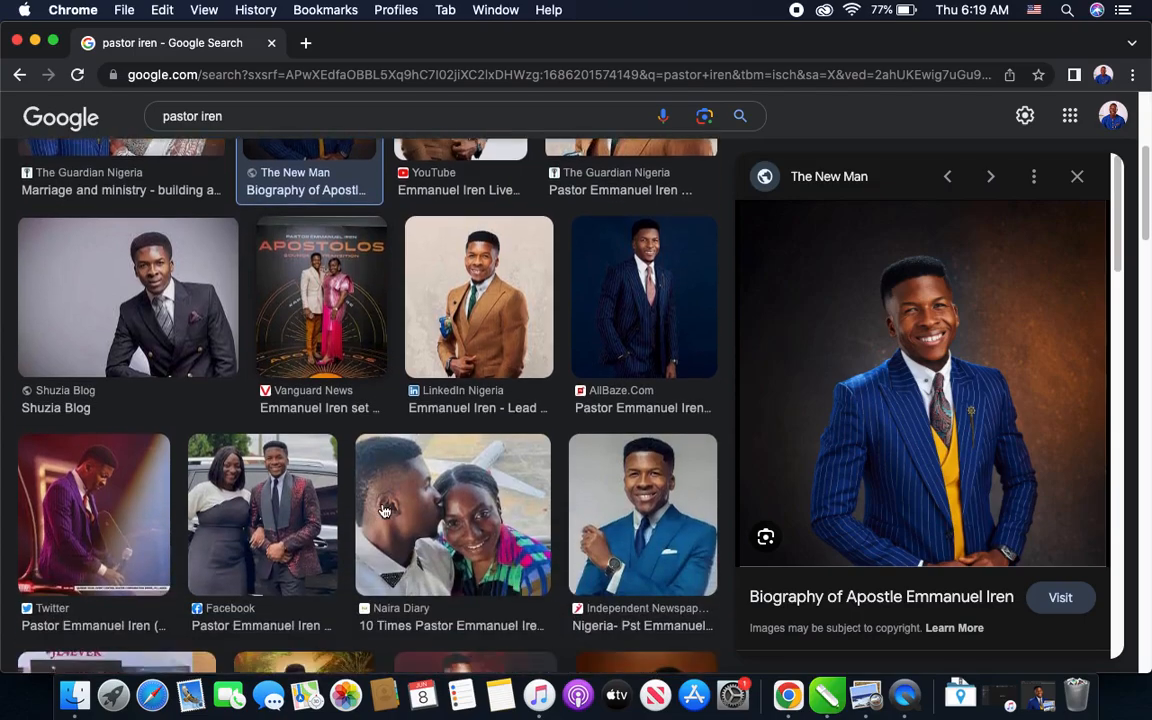
scroll(381, 510, "down", 1)
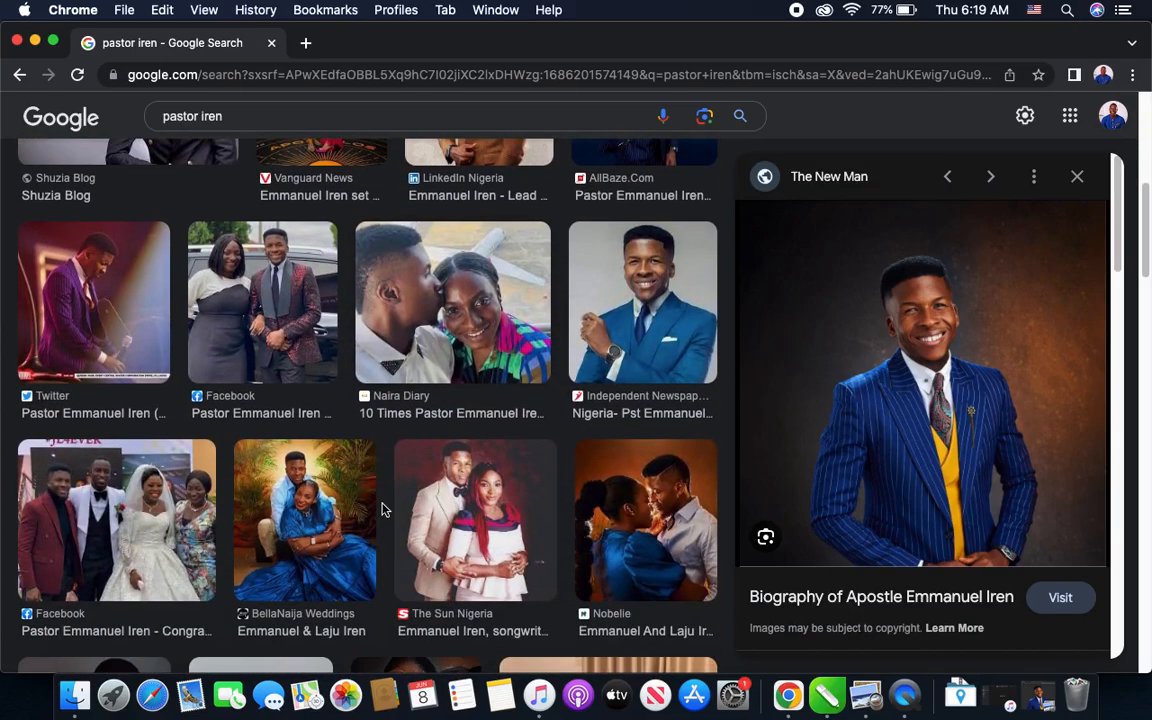
scroll(381, 510, "down", 7)
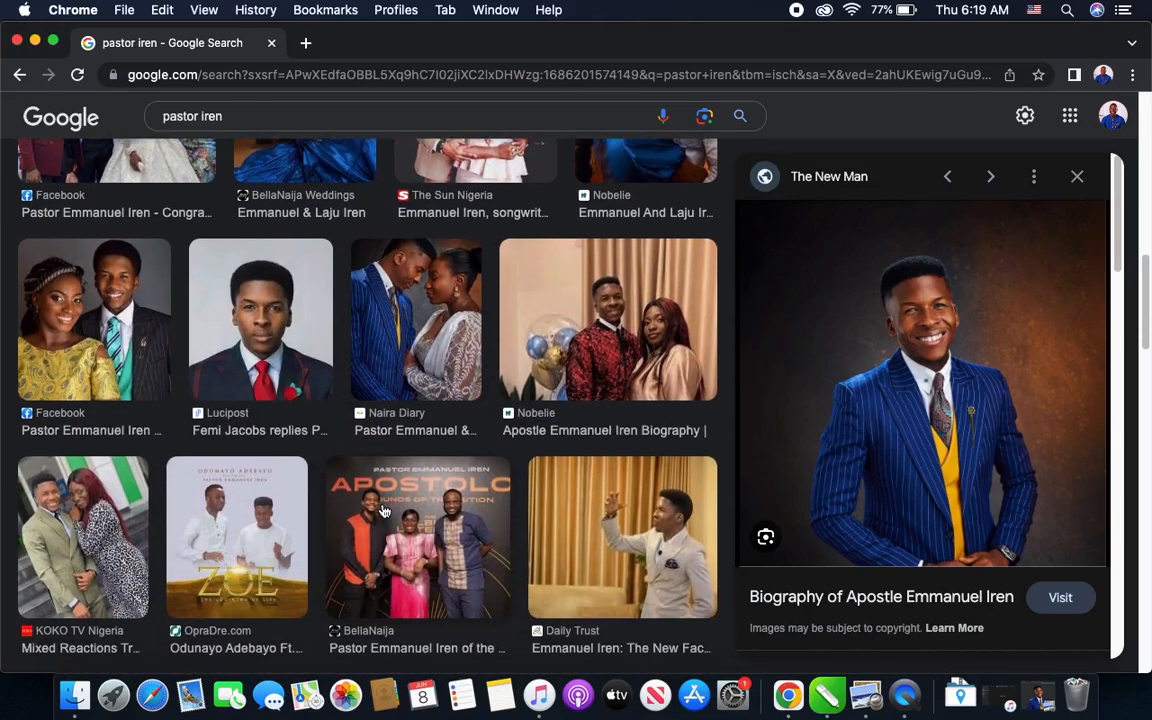
scroll(381, 510, "down", 11)
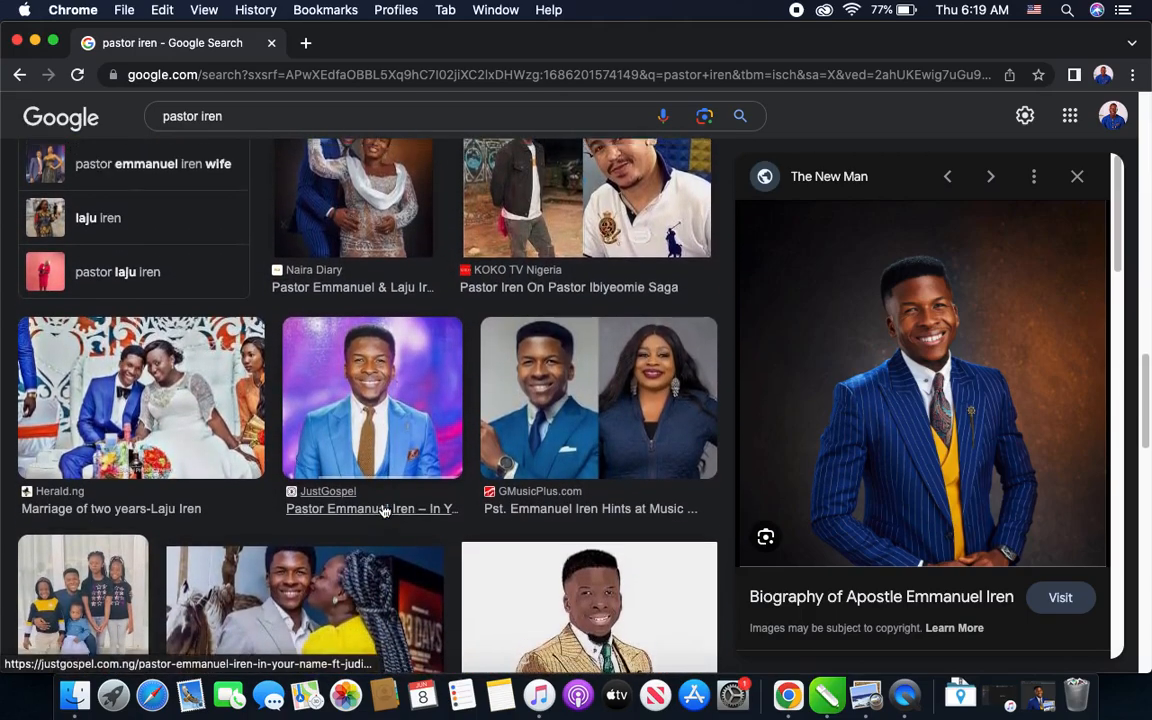
scroll(381, 510, "up", 1)
scroll(381, 510, "down", 7)
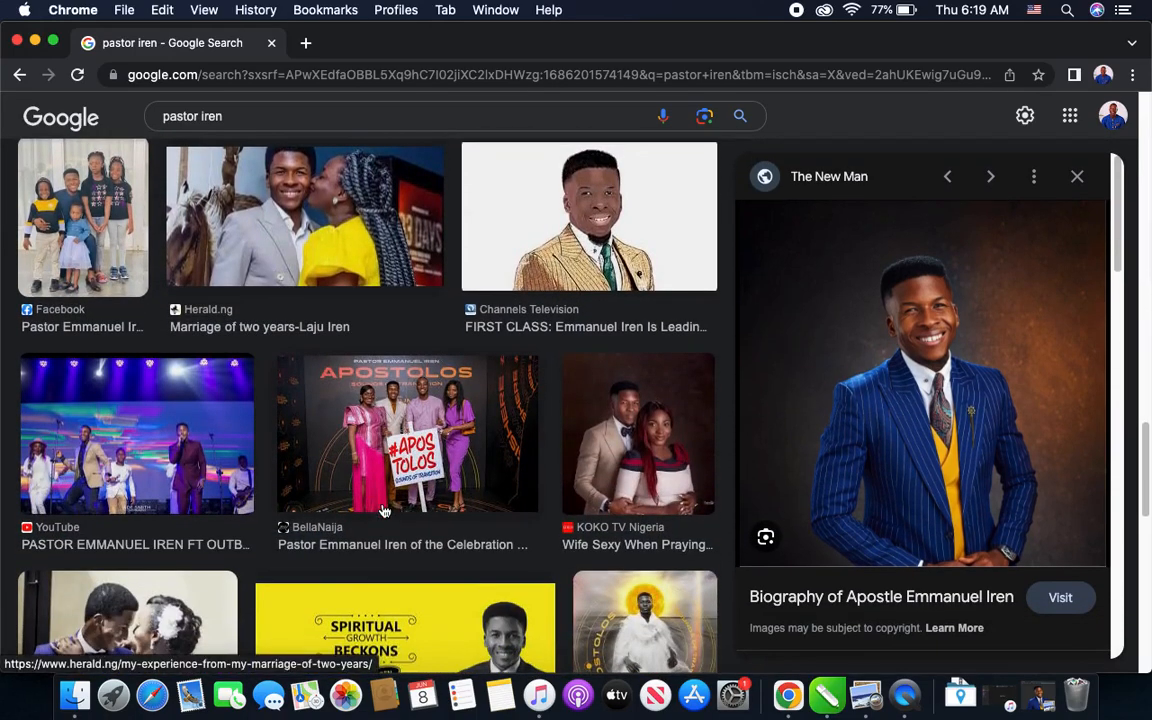
scroll(382, 510, "down", 12)
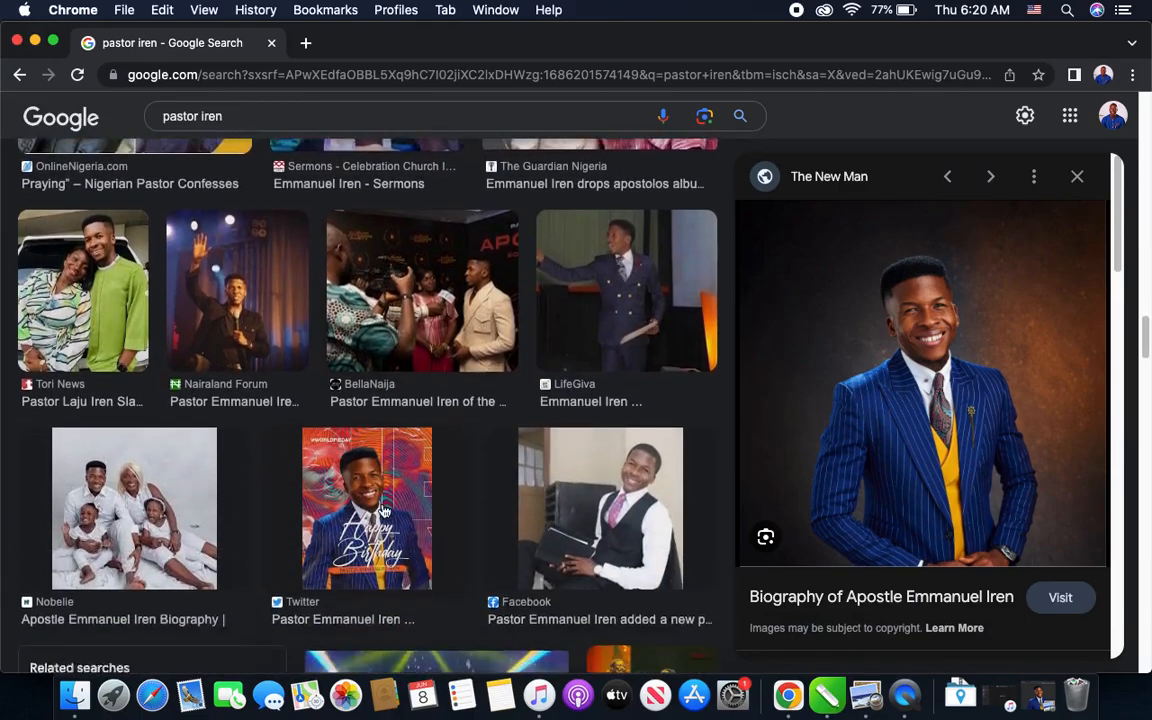
scroll(382, 510, "down", 4)
scroll(383, 511, "down", 12)
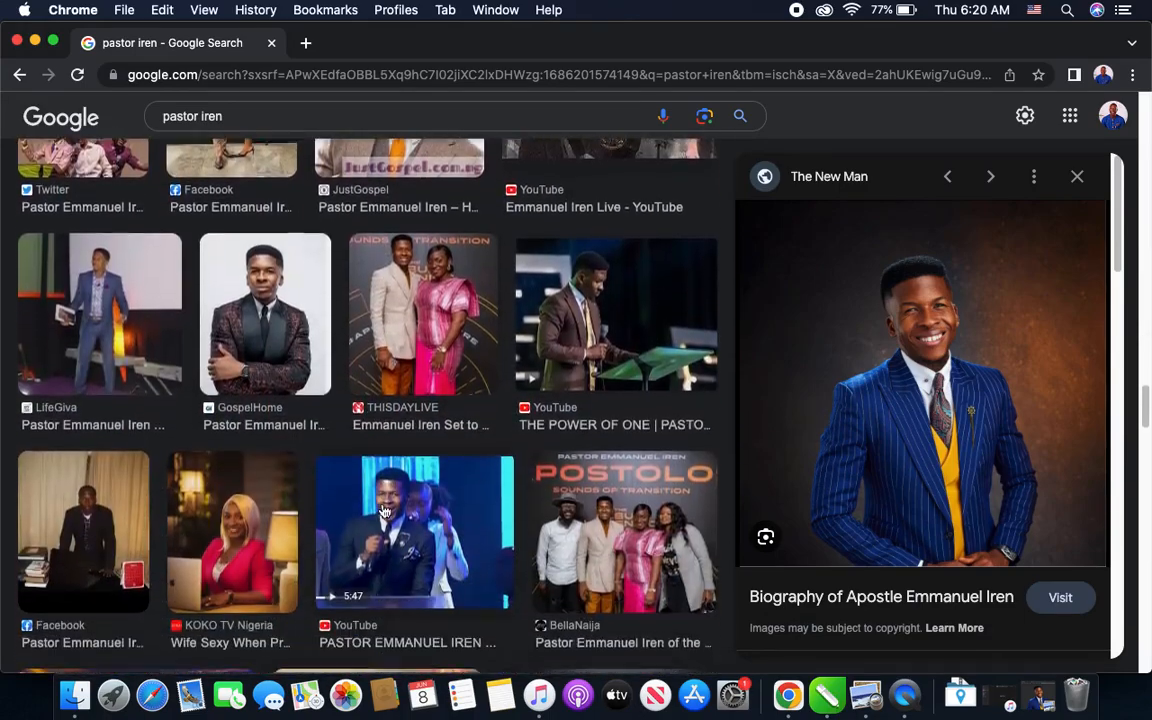
scroll(383, 511, "down", 7)
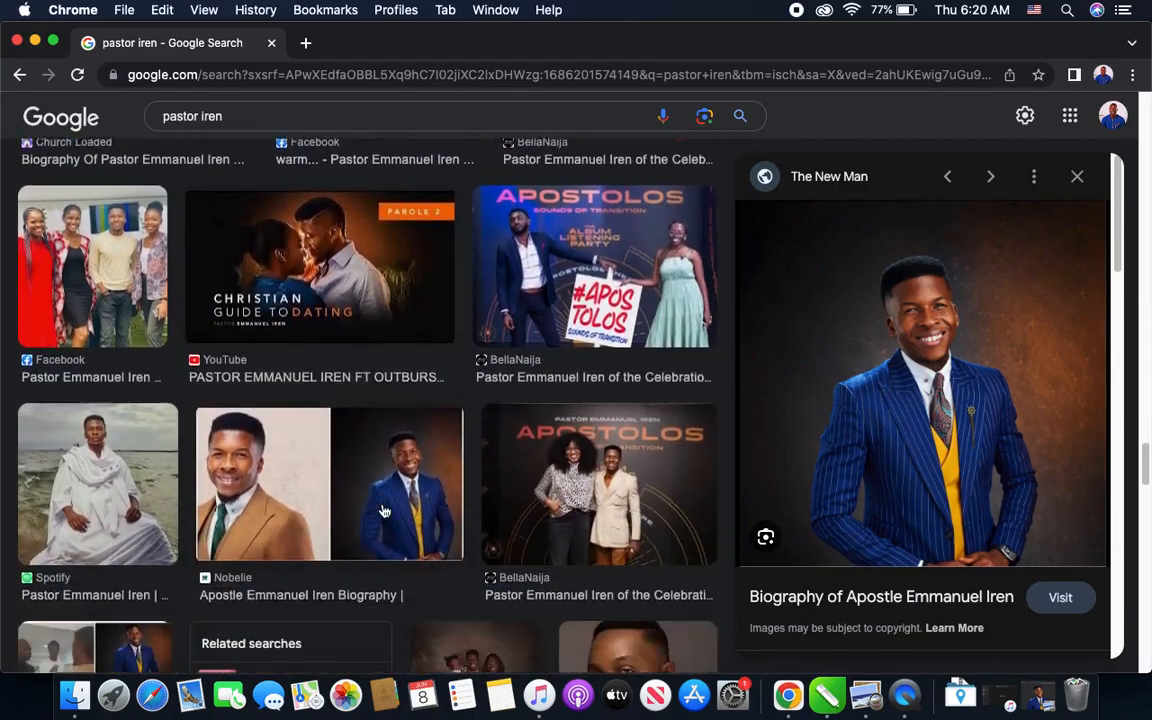
scroll(383, 511, "down", 8)
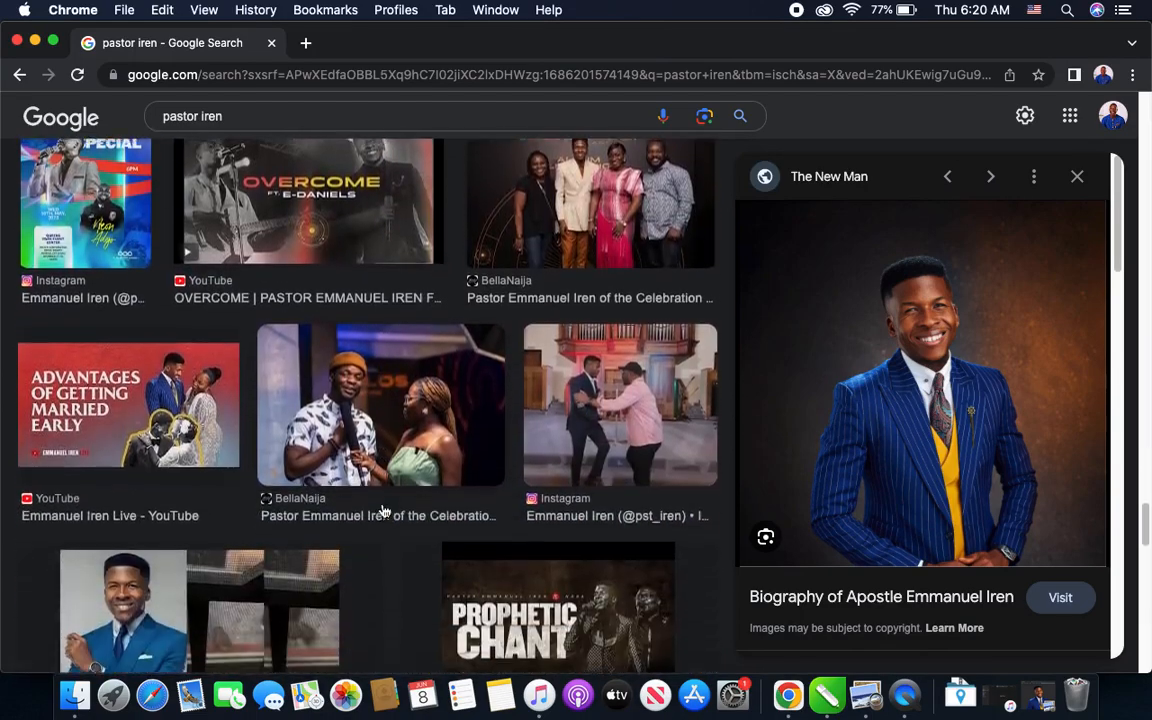
scroll(383, 511, "down", 14)
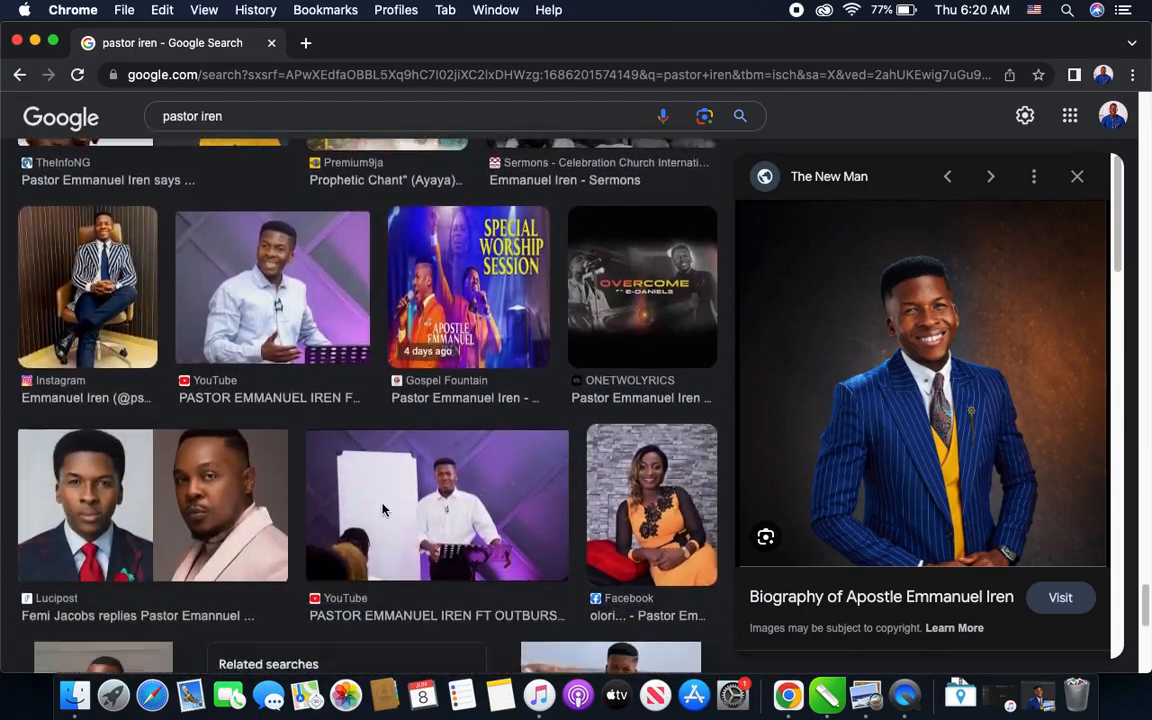
scroll(383, 511, "down", 4)
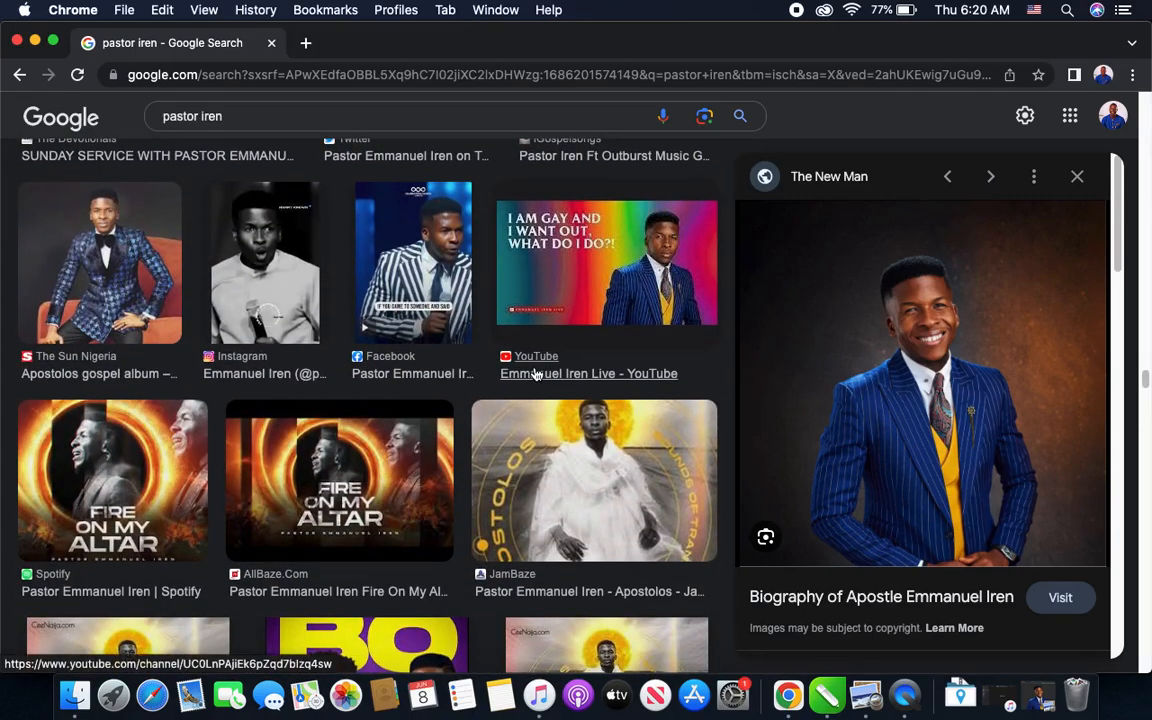
scroll(536, 374, "down", 14)
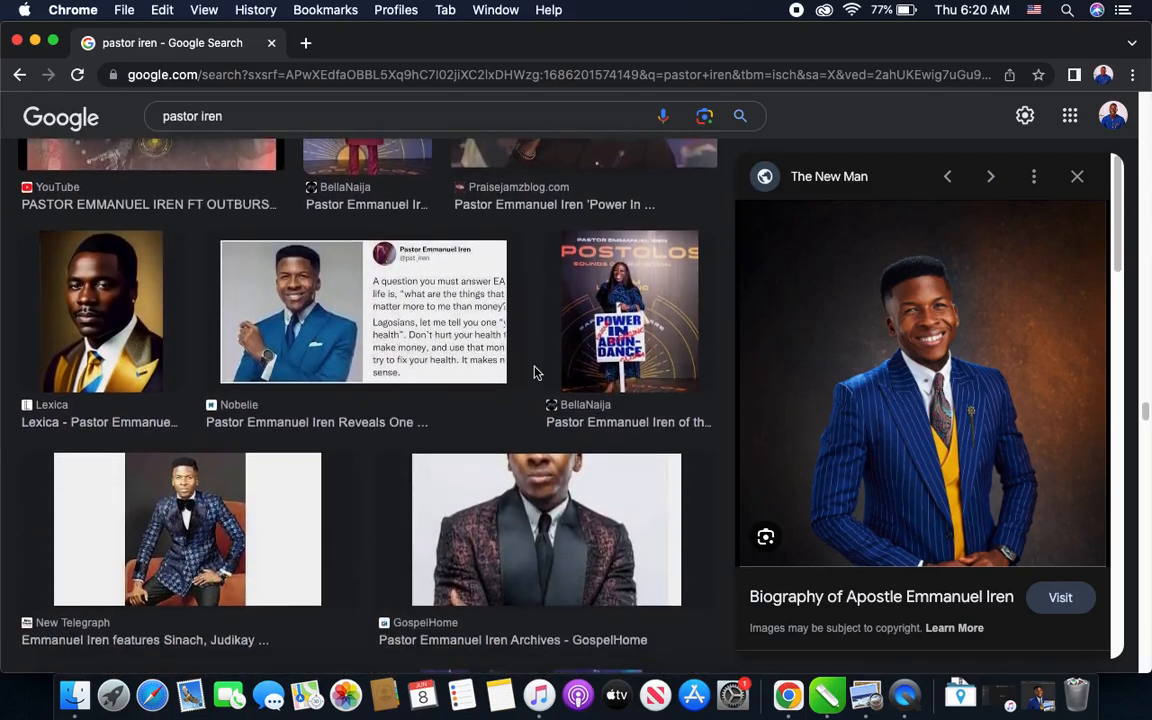
scroll(536, 374, "down", 8)
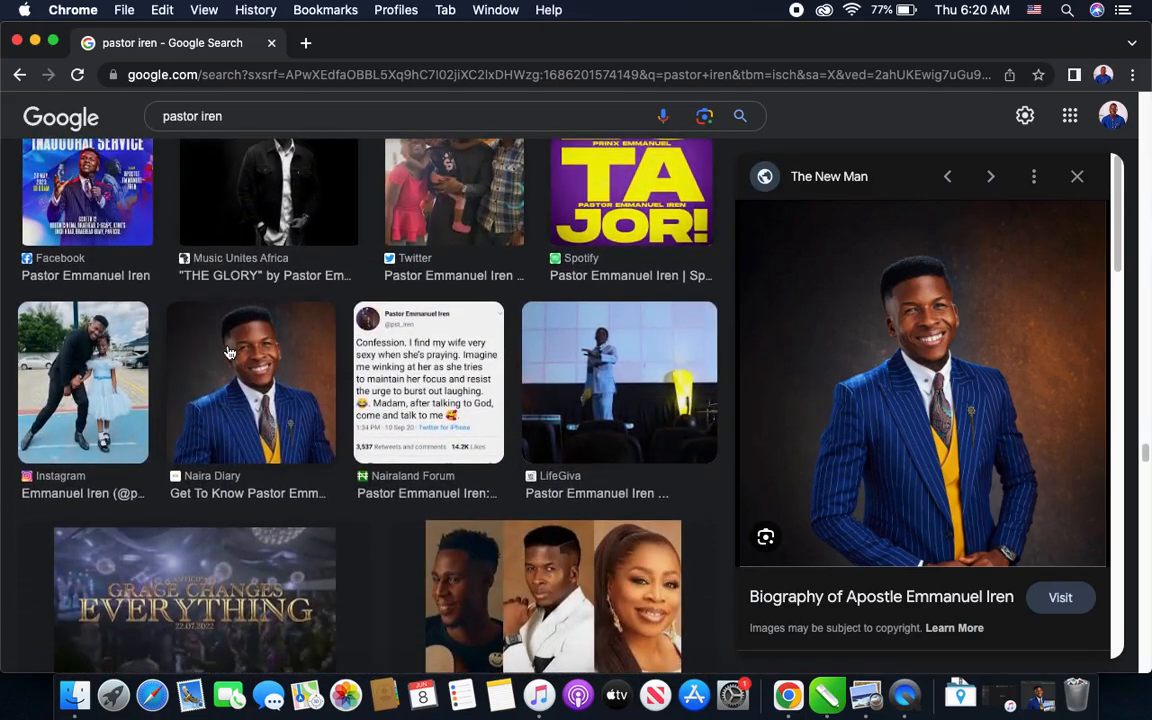
- Copy the Naira Diary portrait of the pastor in the blue pinstripe suit from the image results
left_click(229, 353)
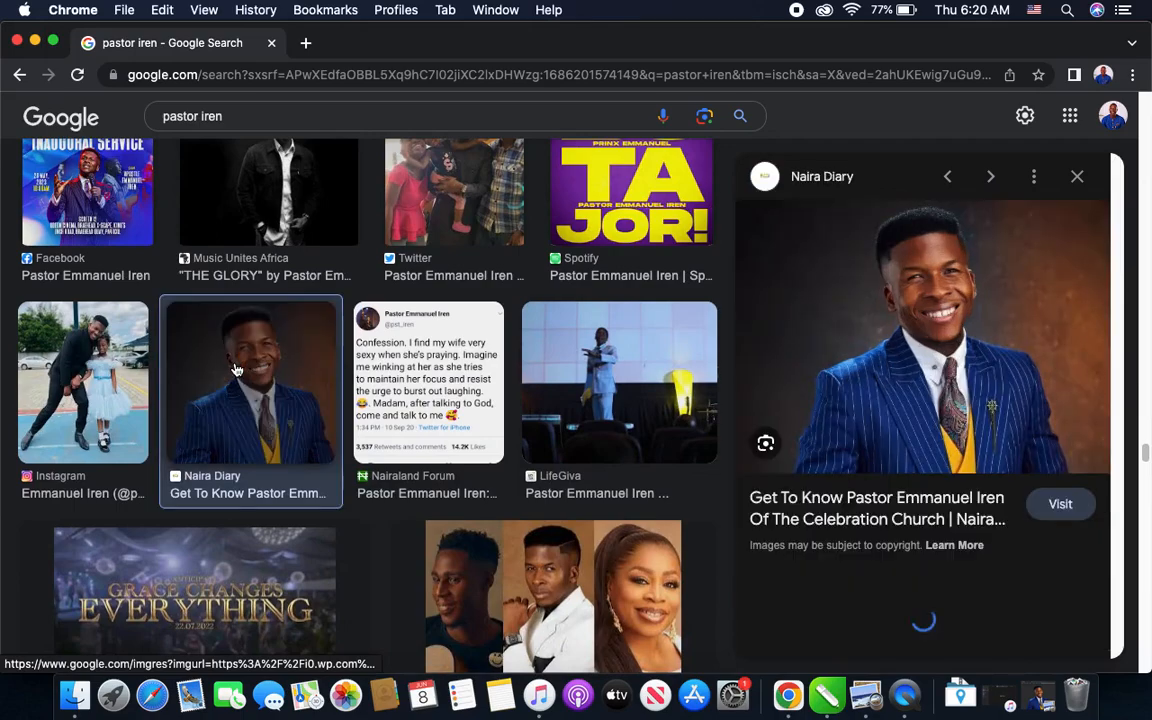
right_click(908, 370)
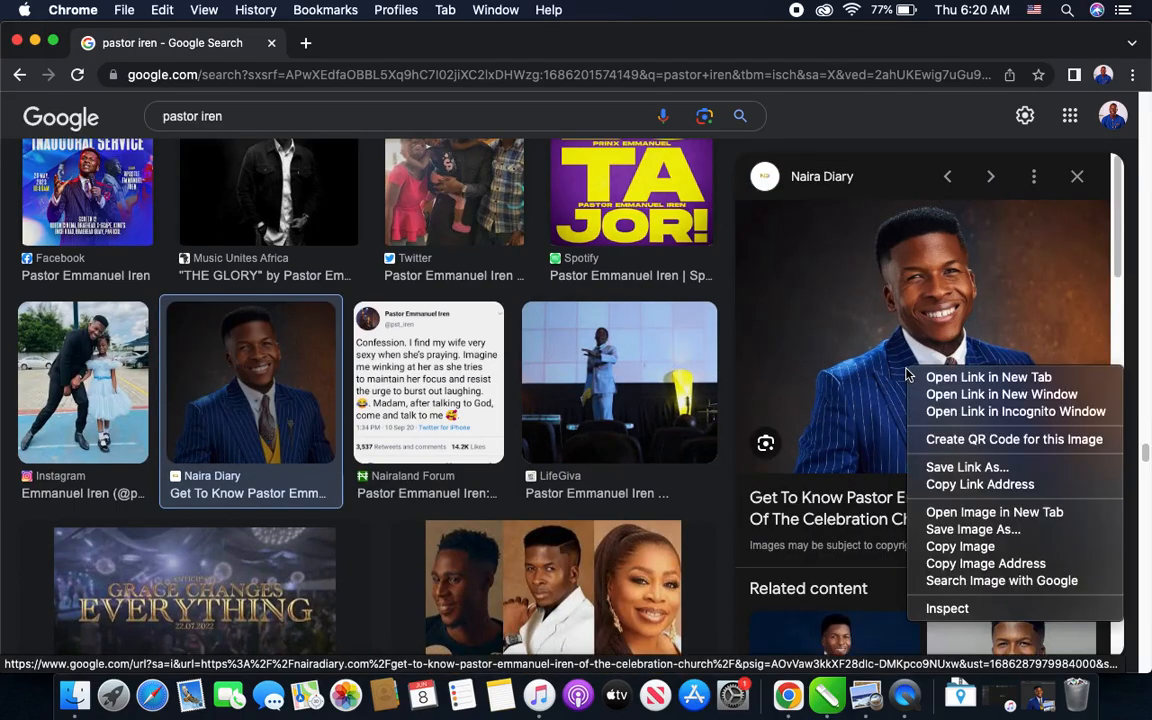
left_click(968, 548)
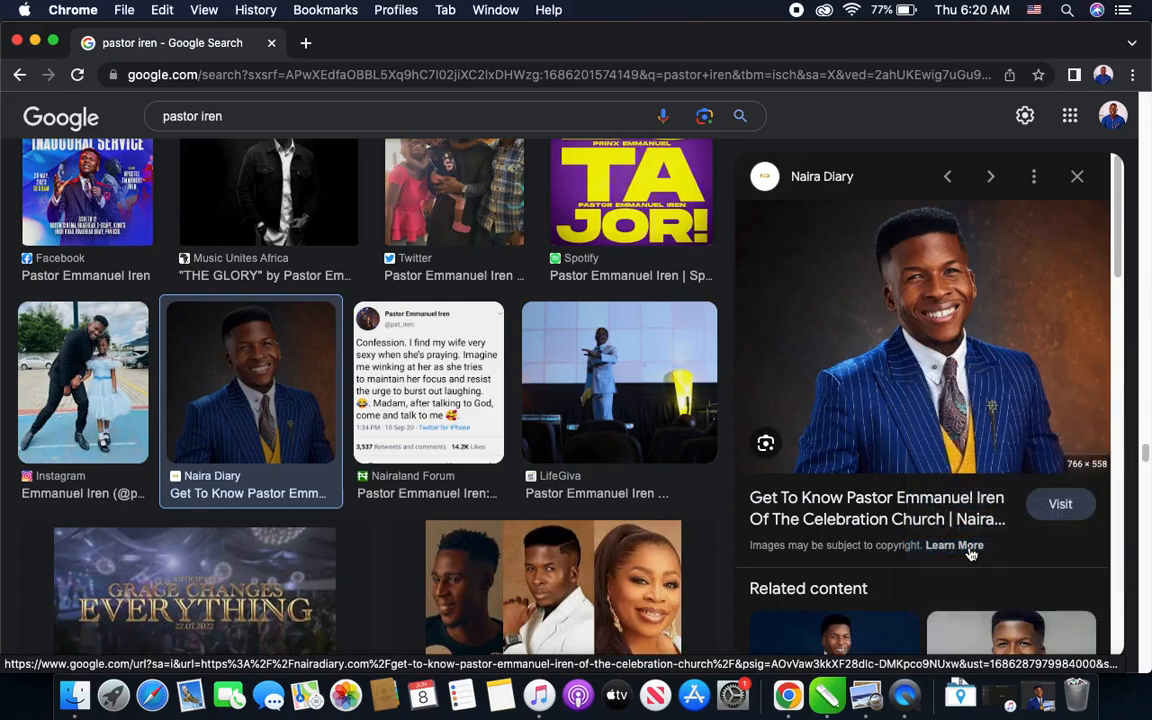
- Search for remove.bg in a new browser tab and open the Remove Background site
left_click(308, 44)
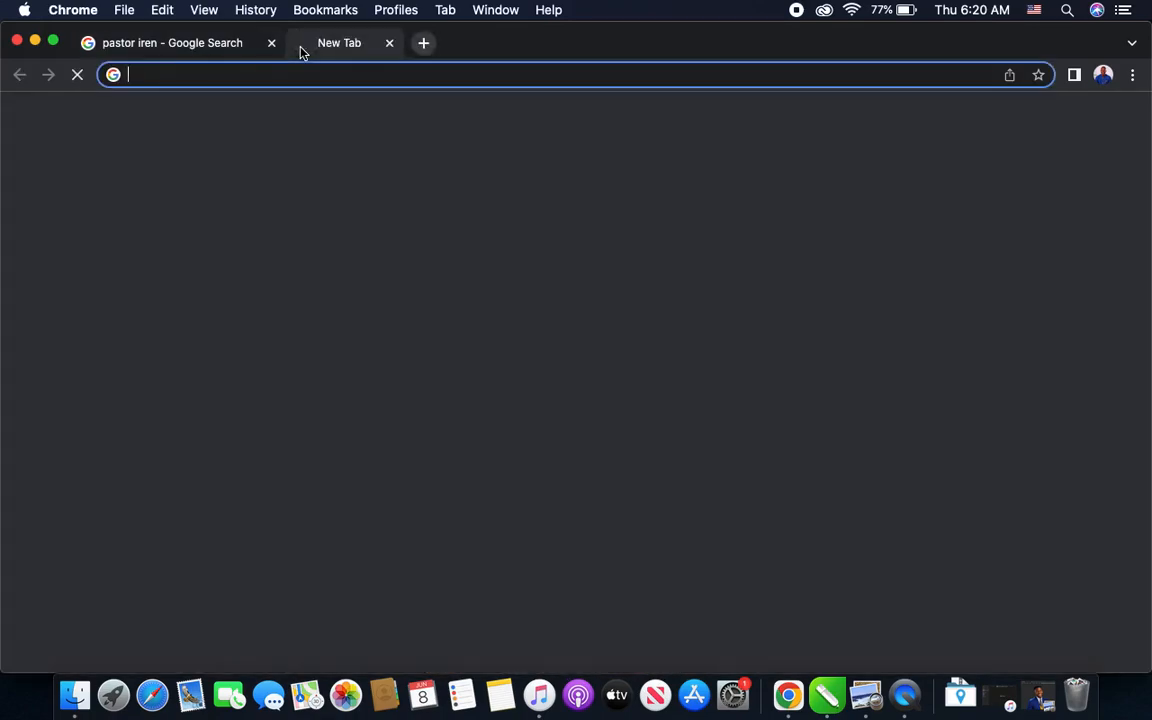
type("re")
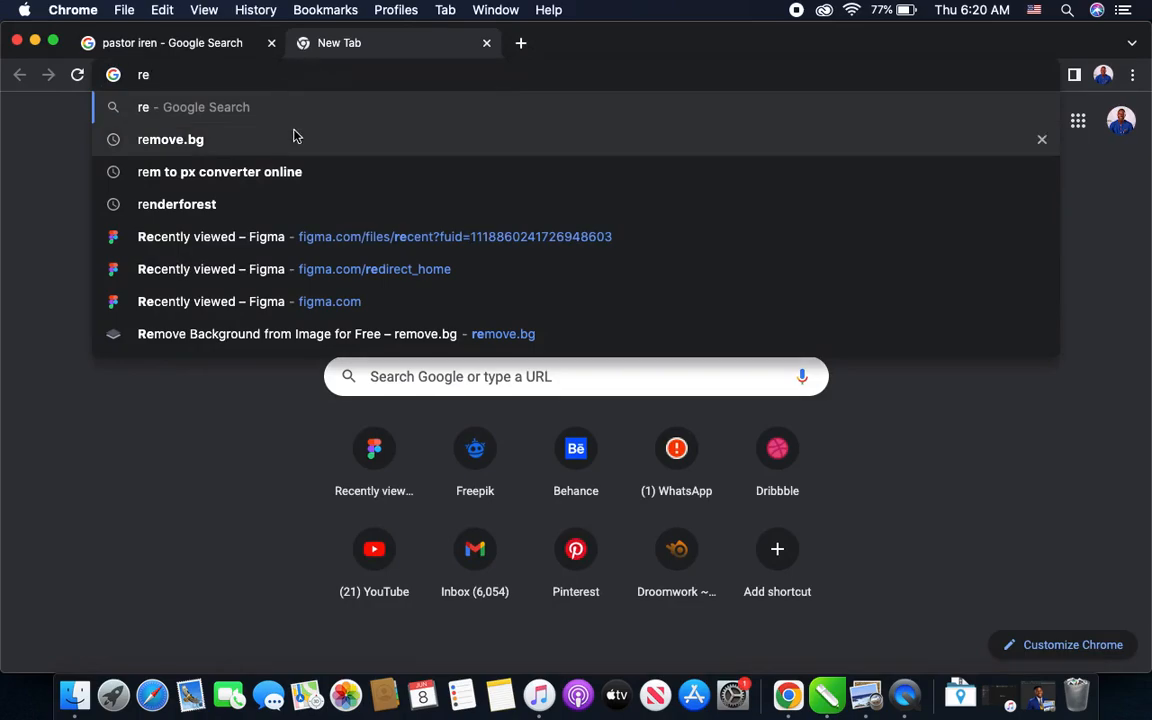
left_click(226, 143)
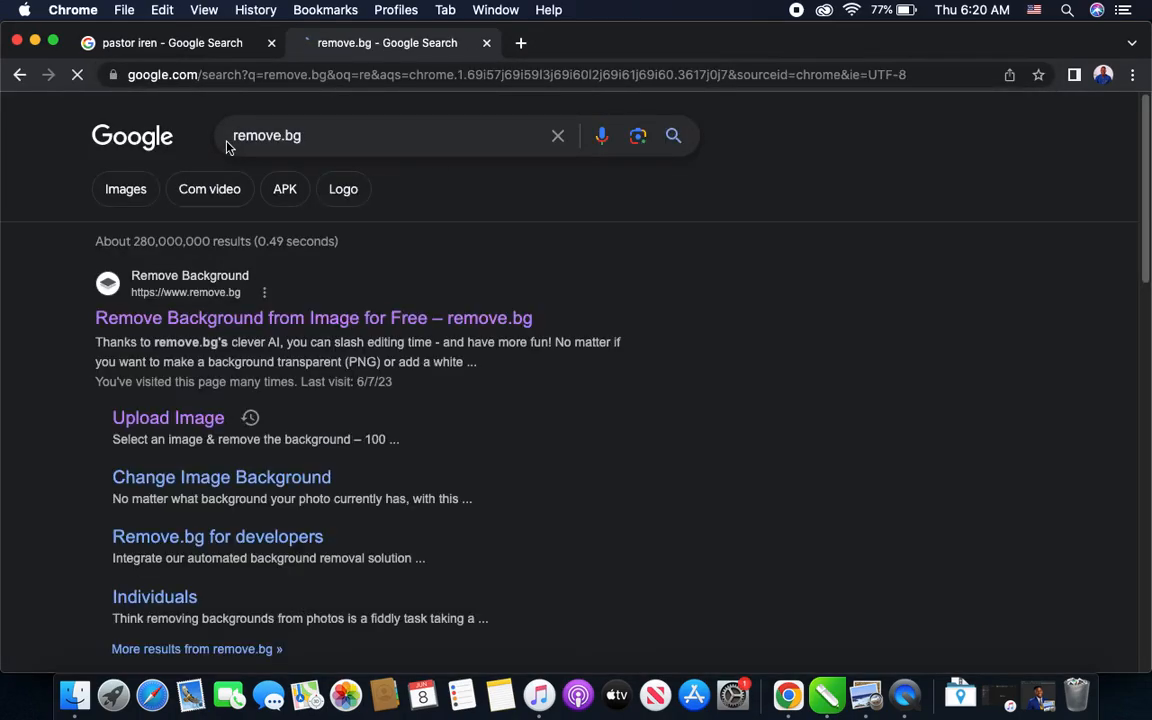
left_click(187, 326)
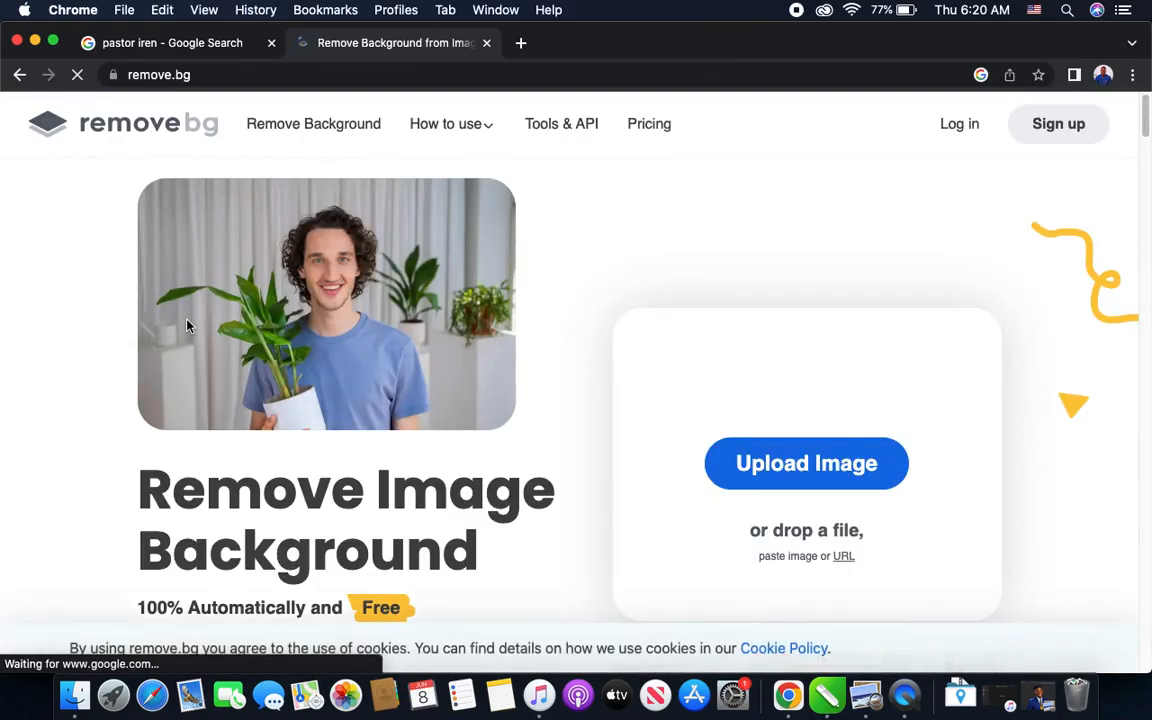
- Paste the copied pastor portrait into remove.bg's upload page to remove its background
scroll(690, 458, "down", 2)
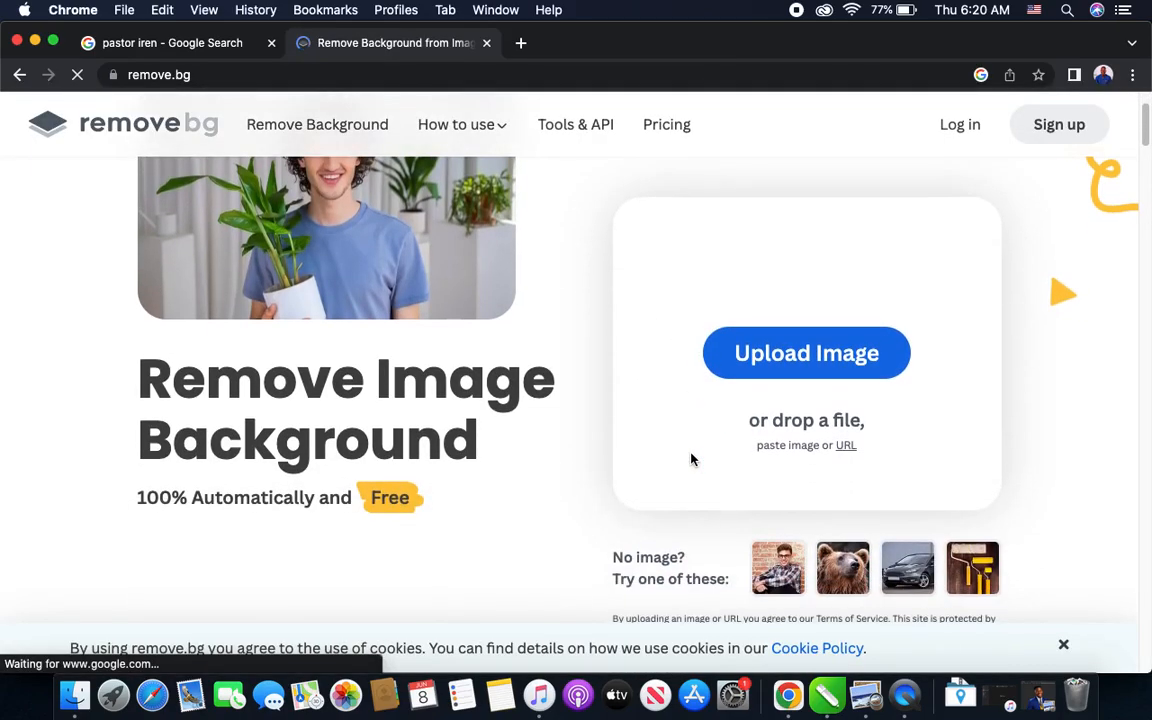
left_click(828, 352)
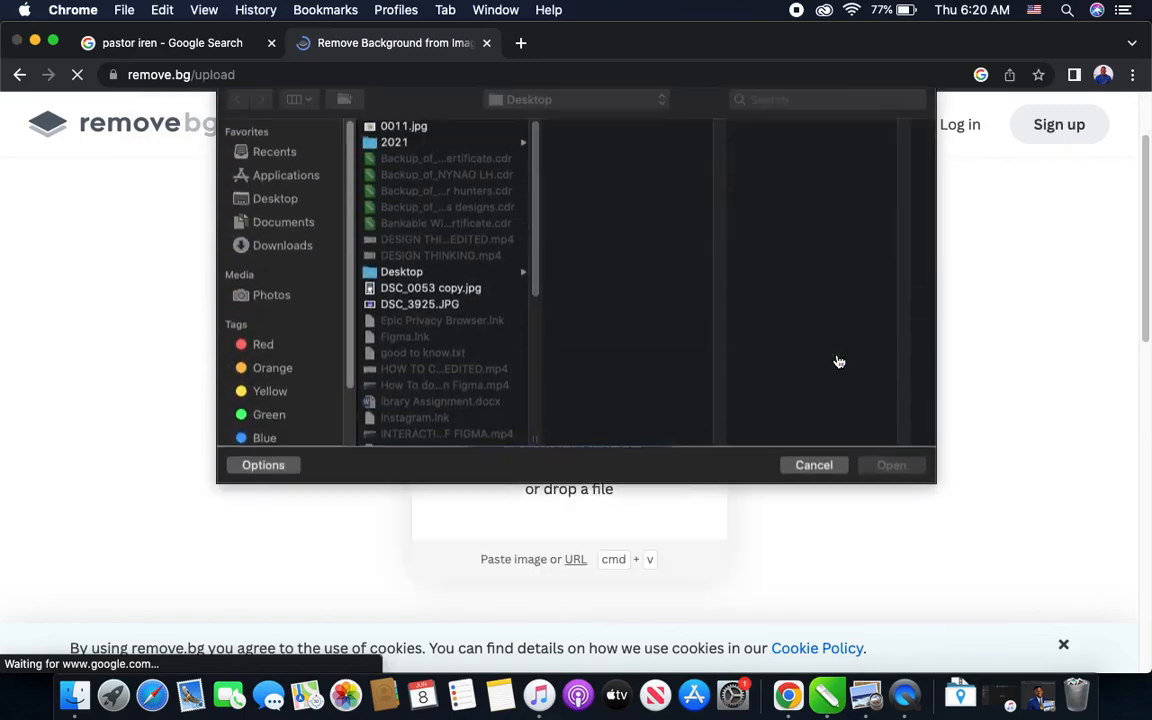
left_click(814, 474)
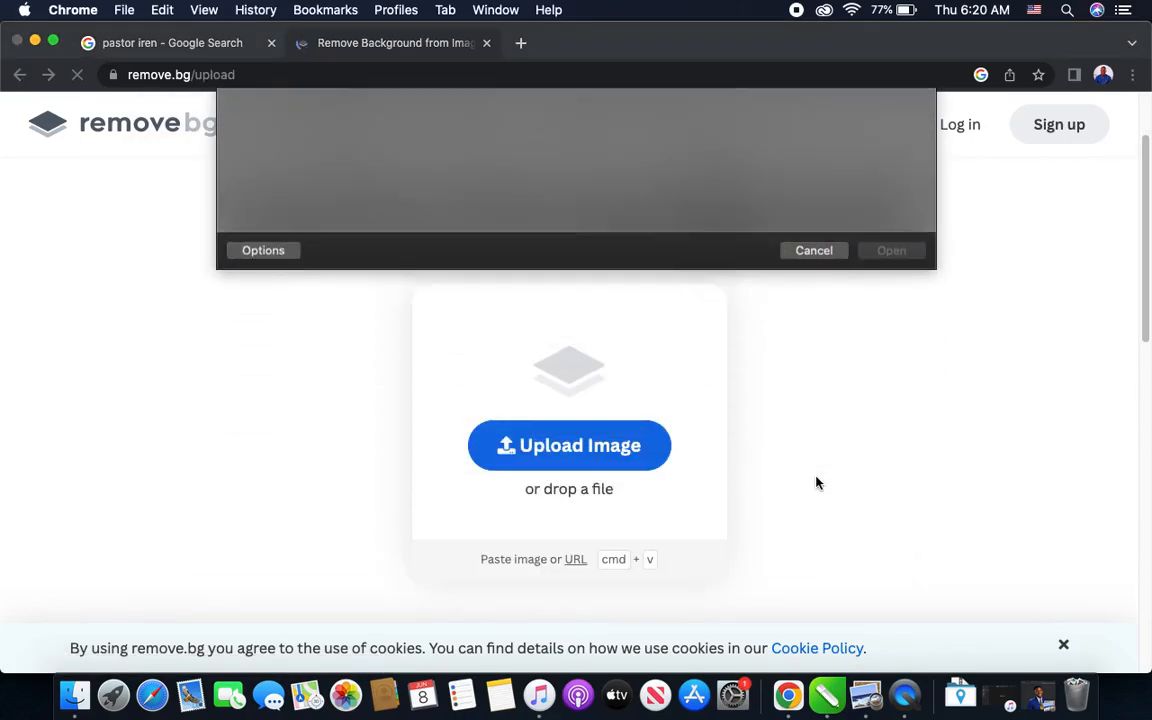
key("super+v")
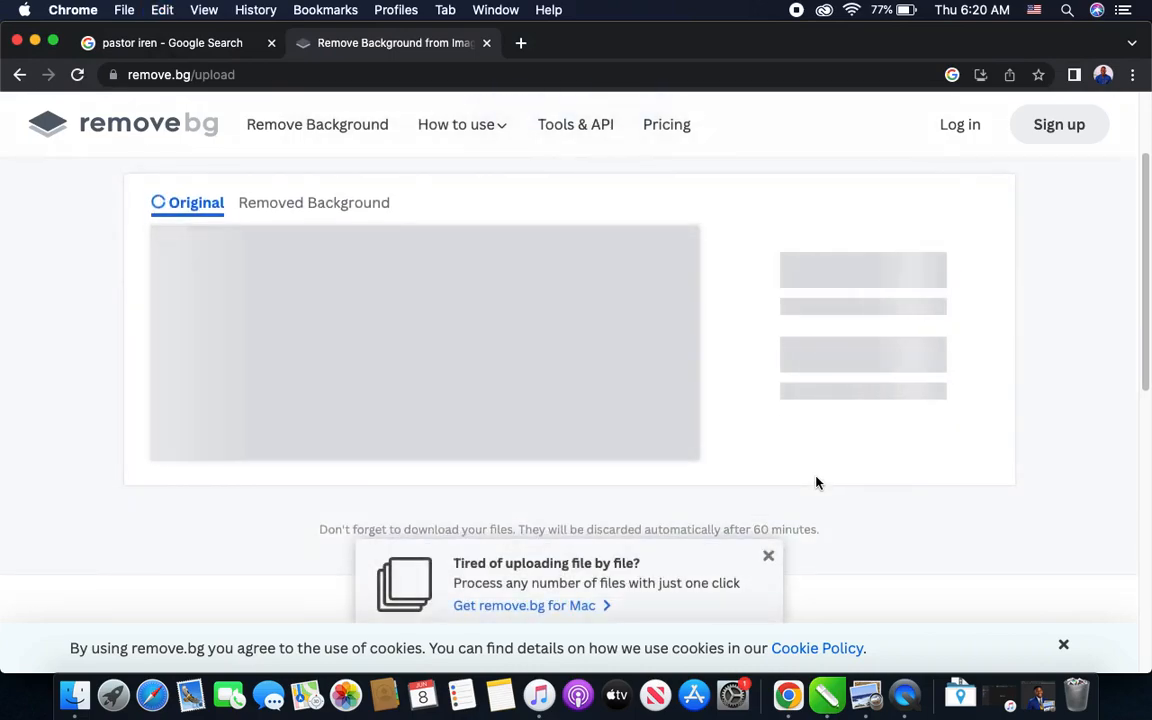
- Dismiss the promotional notice, download the cutout at preview size, and open the downloaded PNG in Preview
left_click(768, 556)
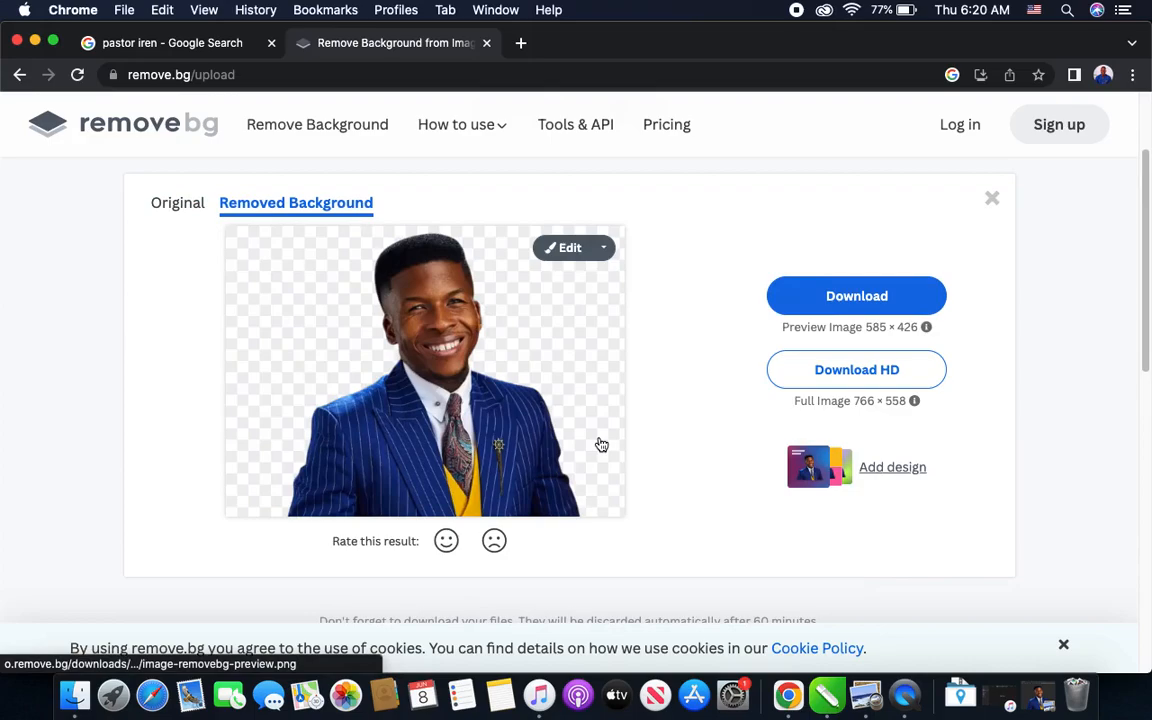
left_click(840, 305)
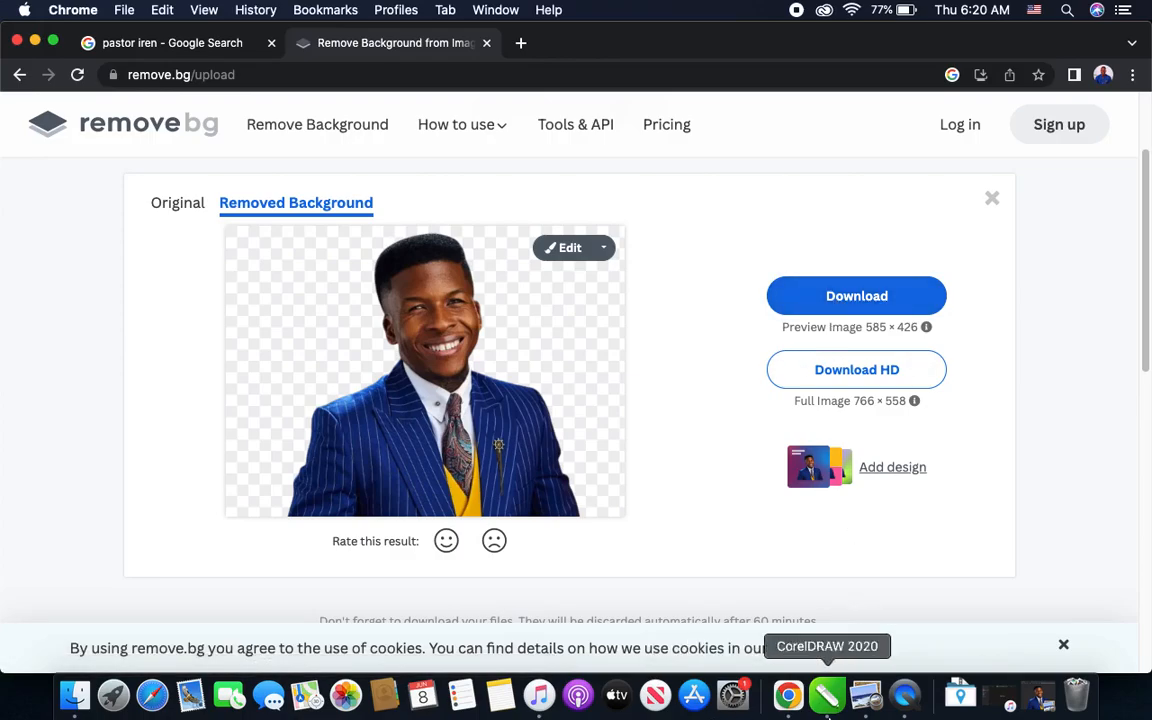
left_click(1040, 712)
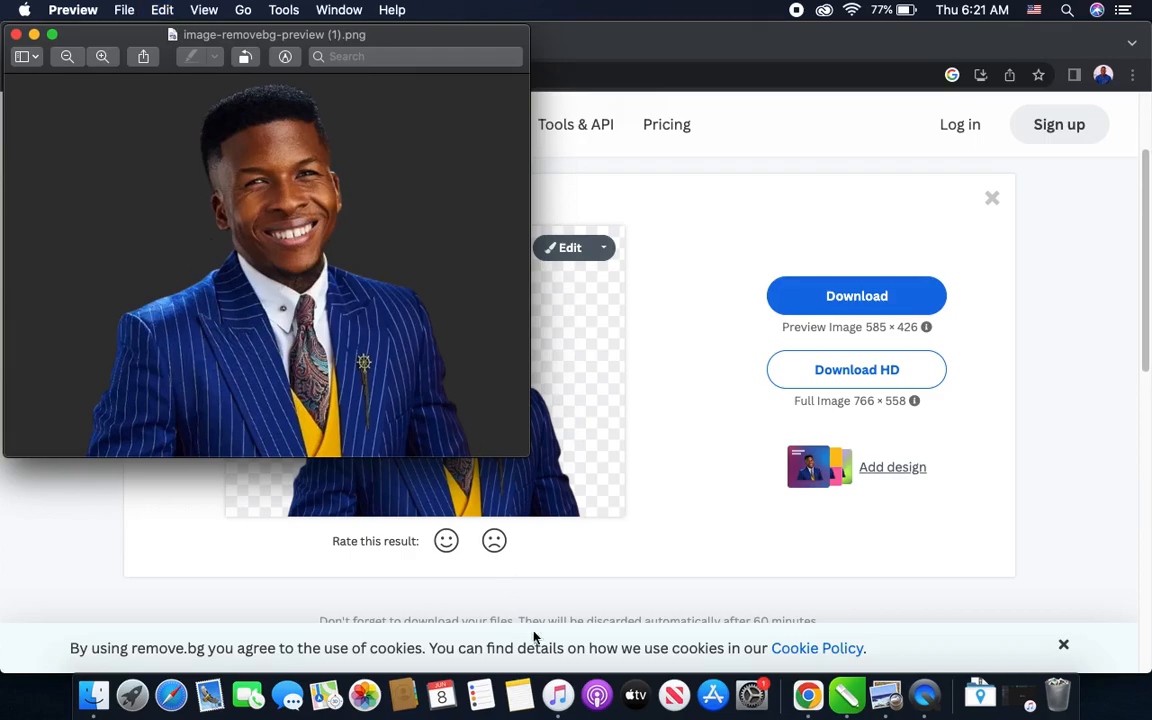
- Switch to CorelDRAW, paste the pastor cutout onto Page 2, and move it above and left of the Design Project notes
left_click(843, 703)
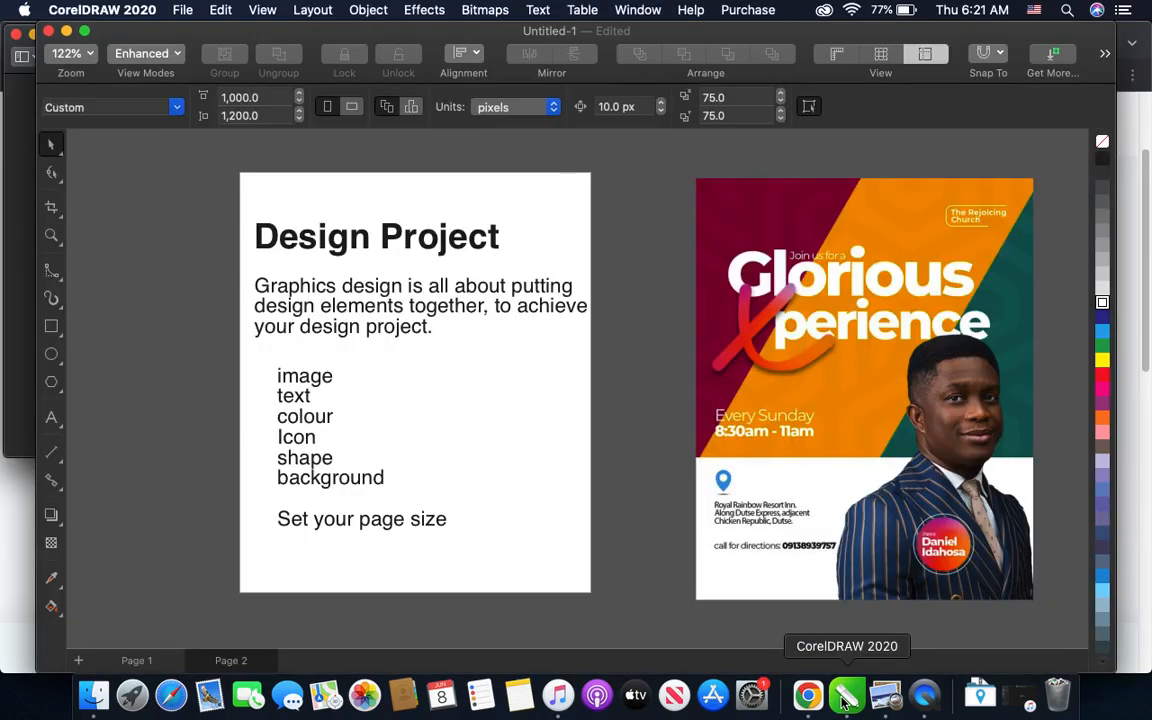
scroll(561, 519, "left", 5)
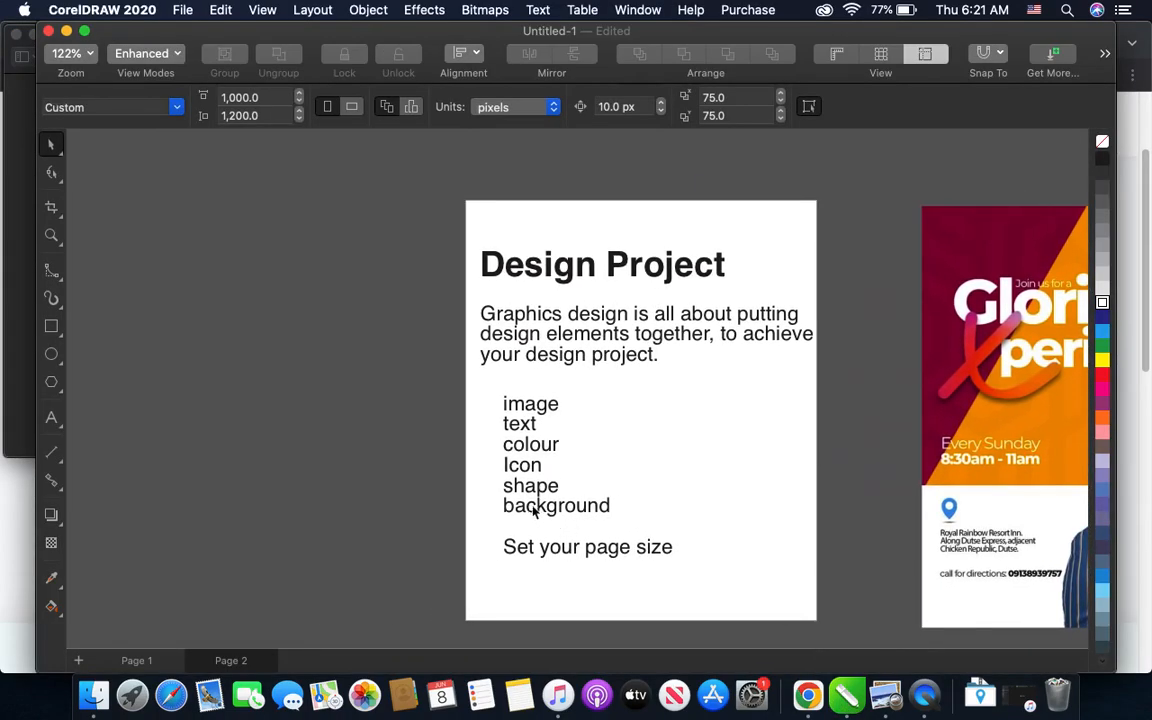
scroll(534, 510, "down", 3)
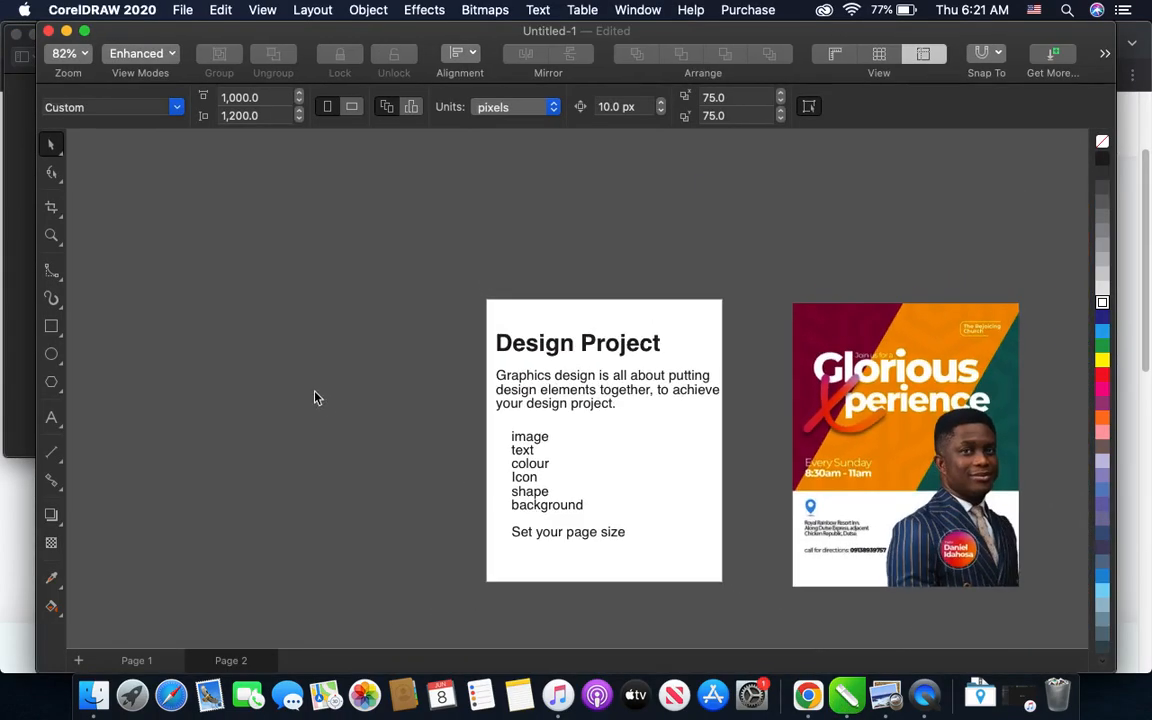
key("super+v")
scroll(659, 467, "down", 1)
scroll(659, 467, "down", 2)
left_click_drag(607, 486, 285, 358)
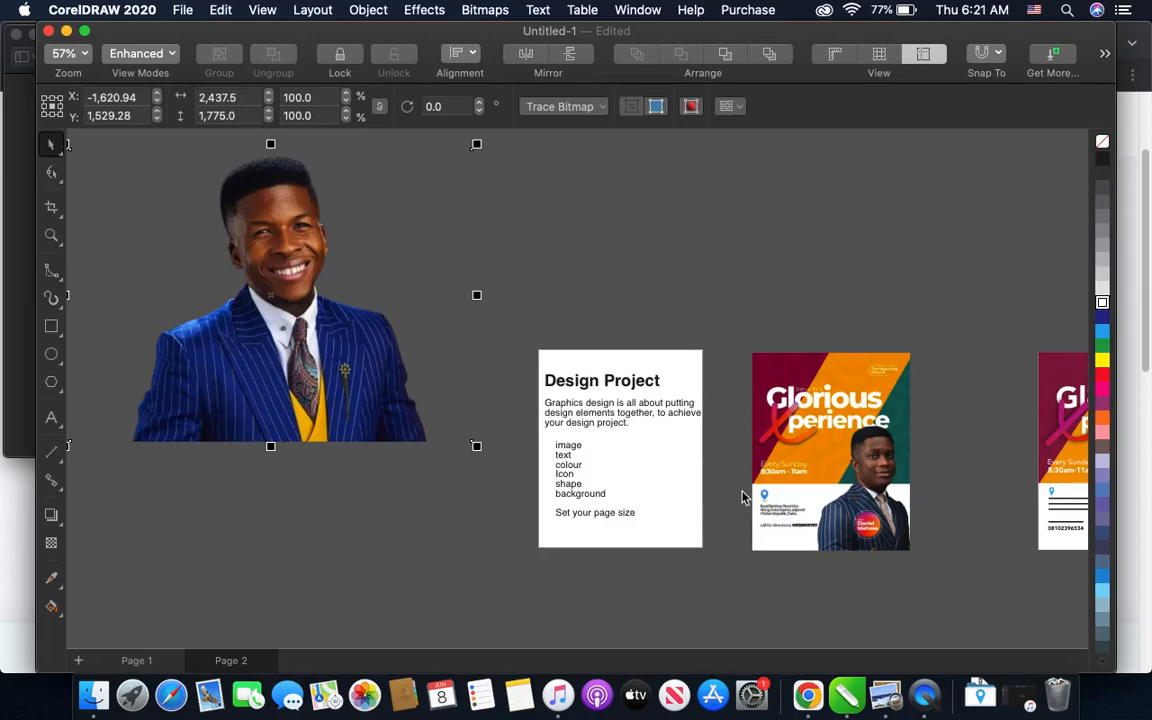
scroll(815, 370, "up", 4)
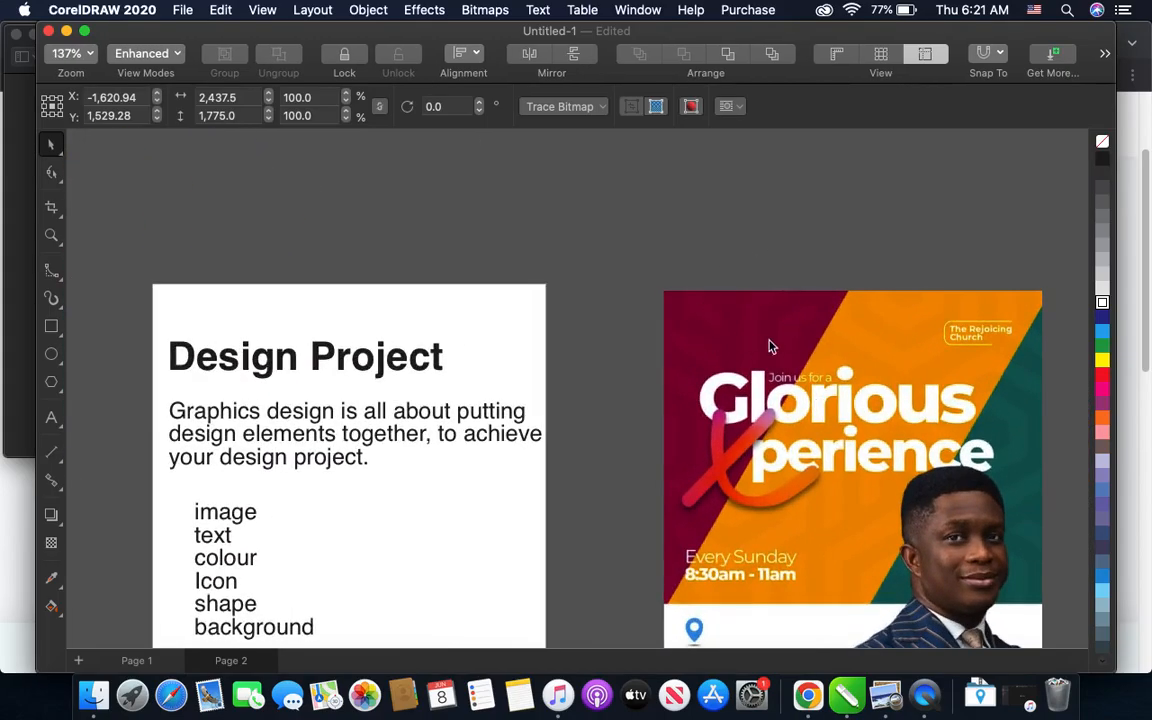
scroll(770, 347, "down", 2)
scroll(765, 352, "up", 3)
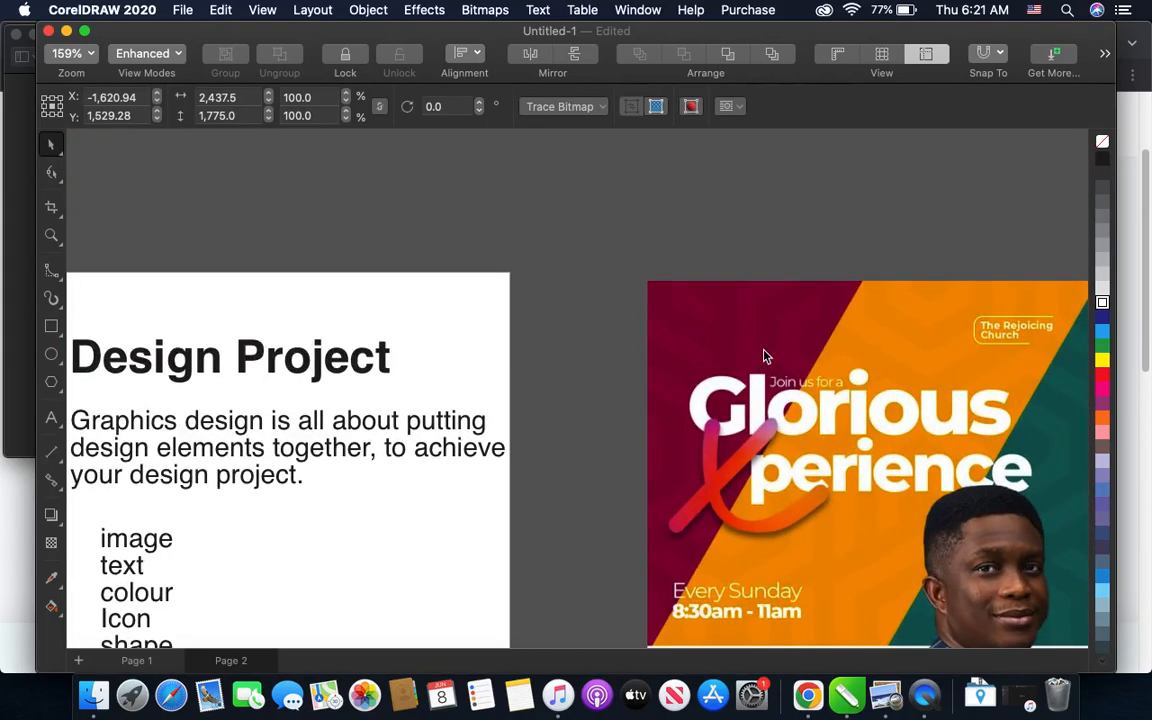
scroll(765, 355, "down", 2)
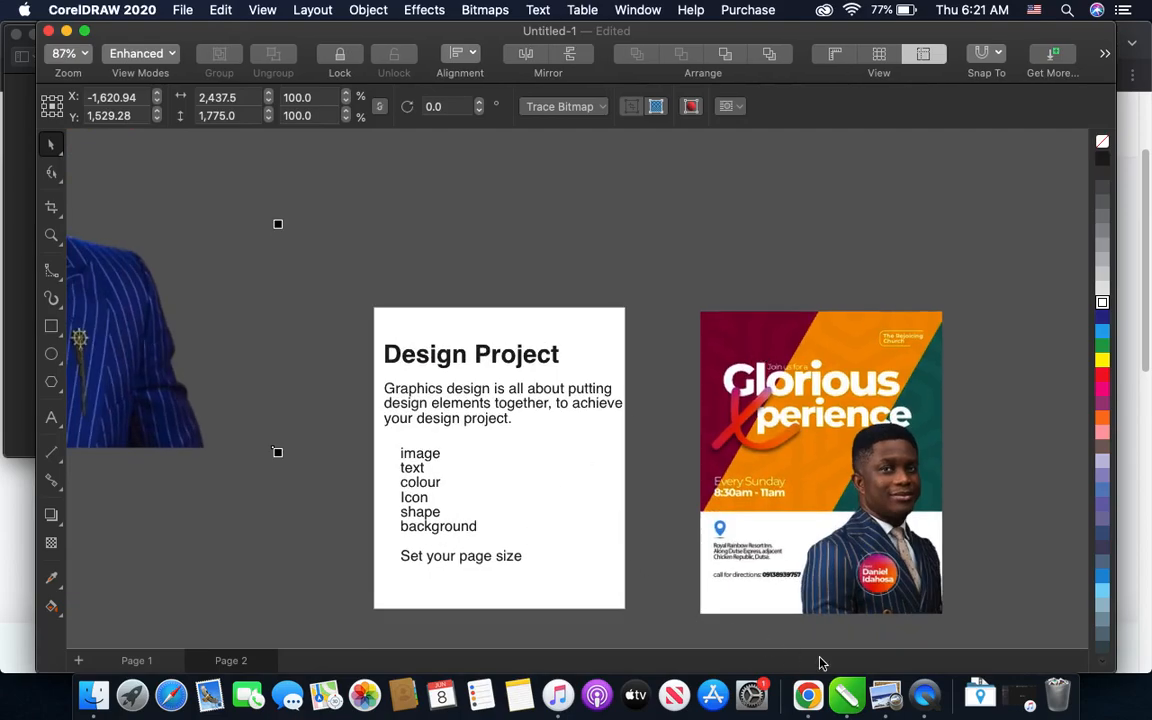
- Switch to Chrome and open the Freepik site in a new browser tab
left_click(808, 694)
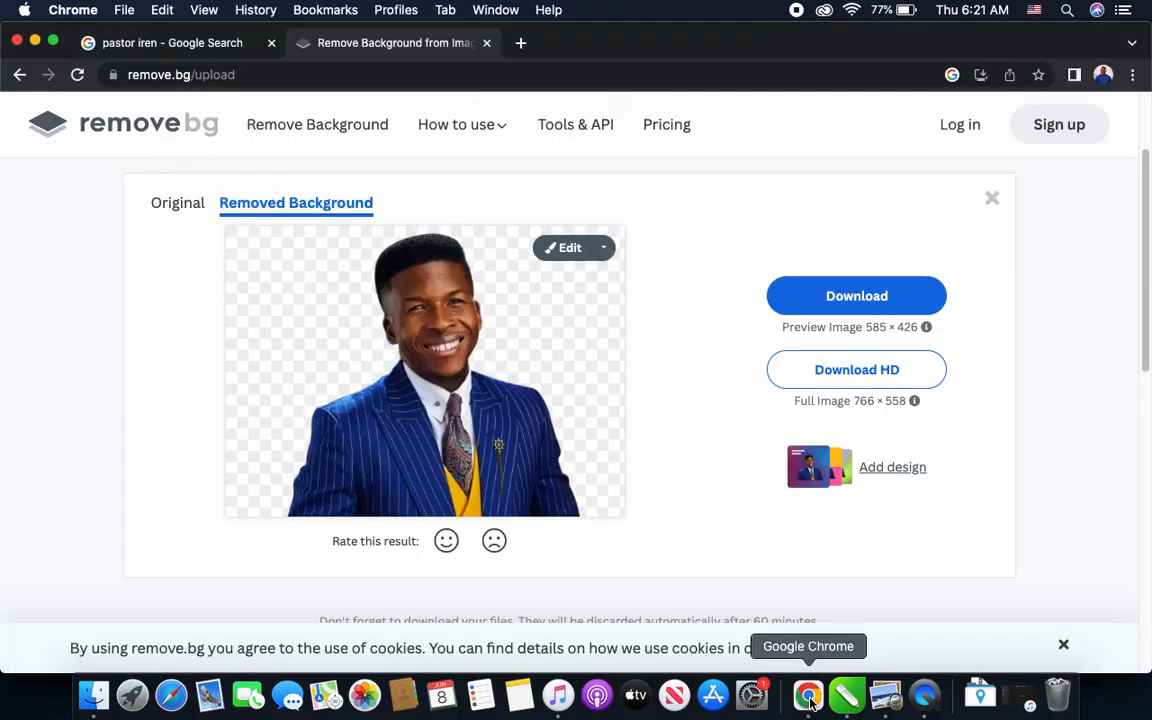
left_click(520, 43)
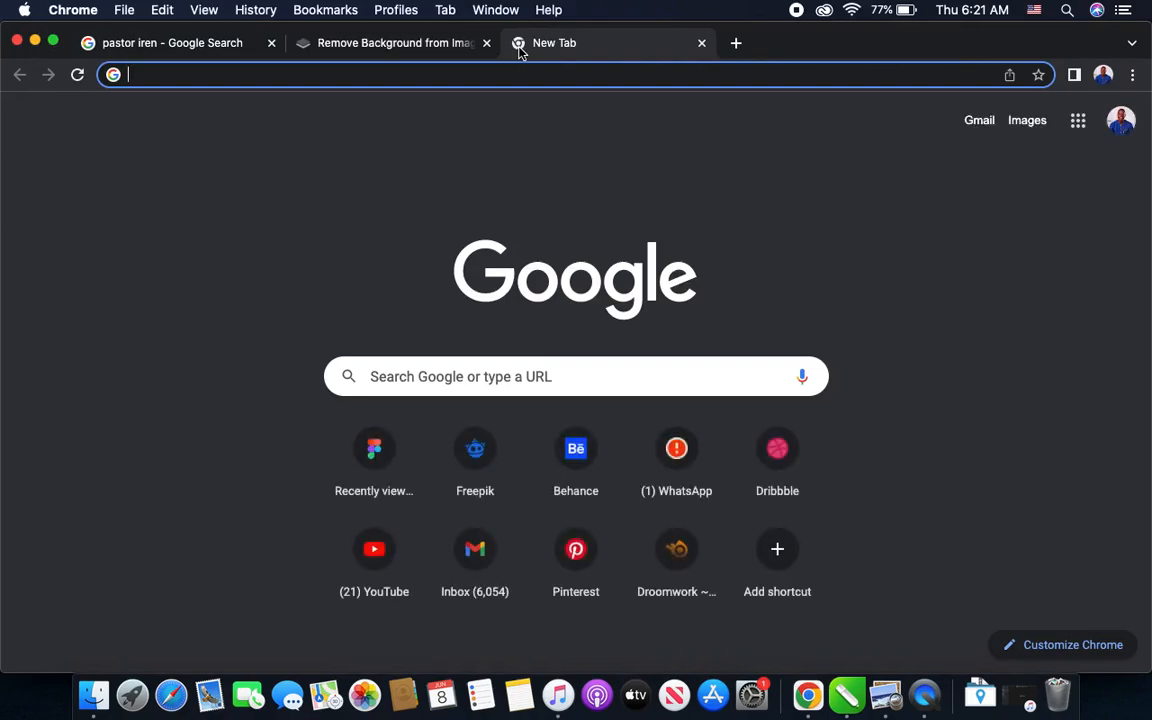
type("f")
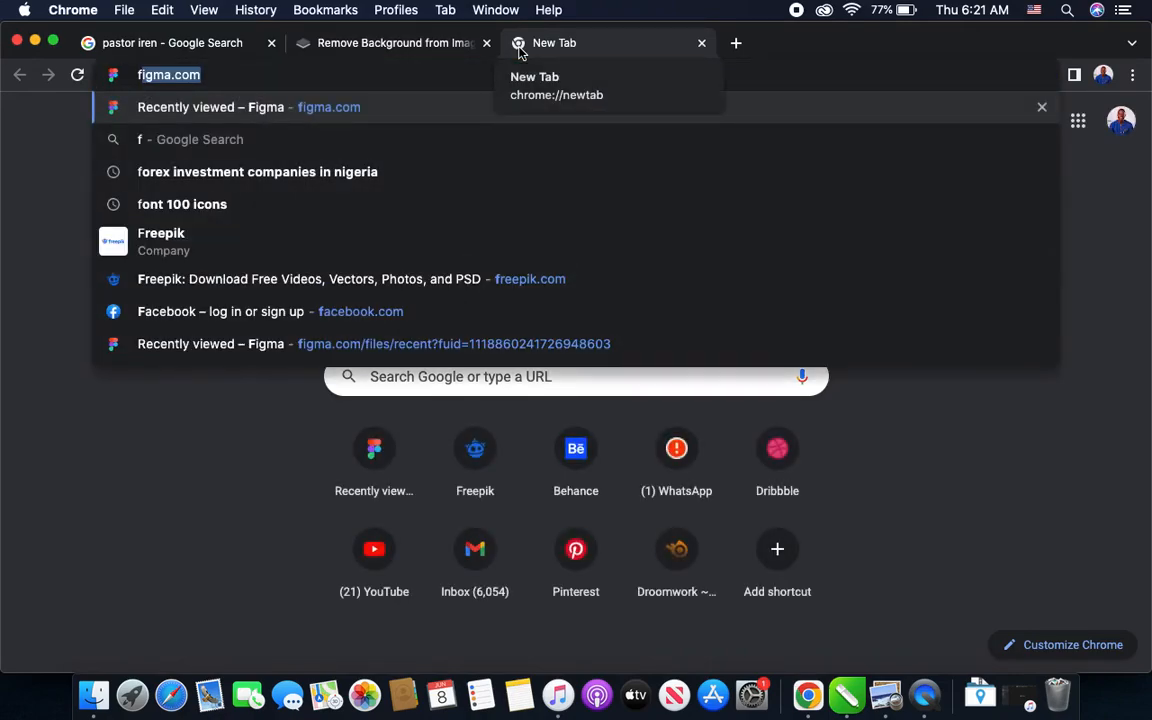
type("r")
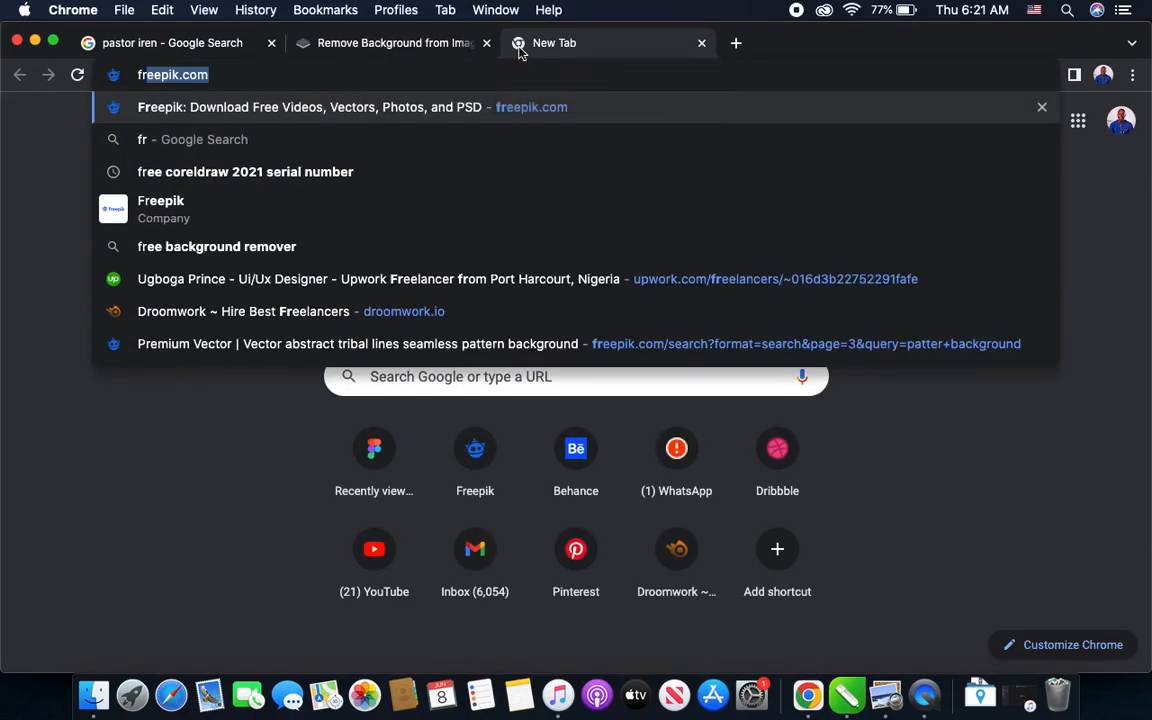
key("Return")
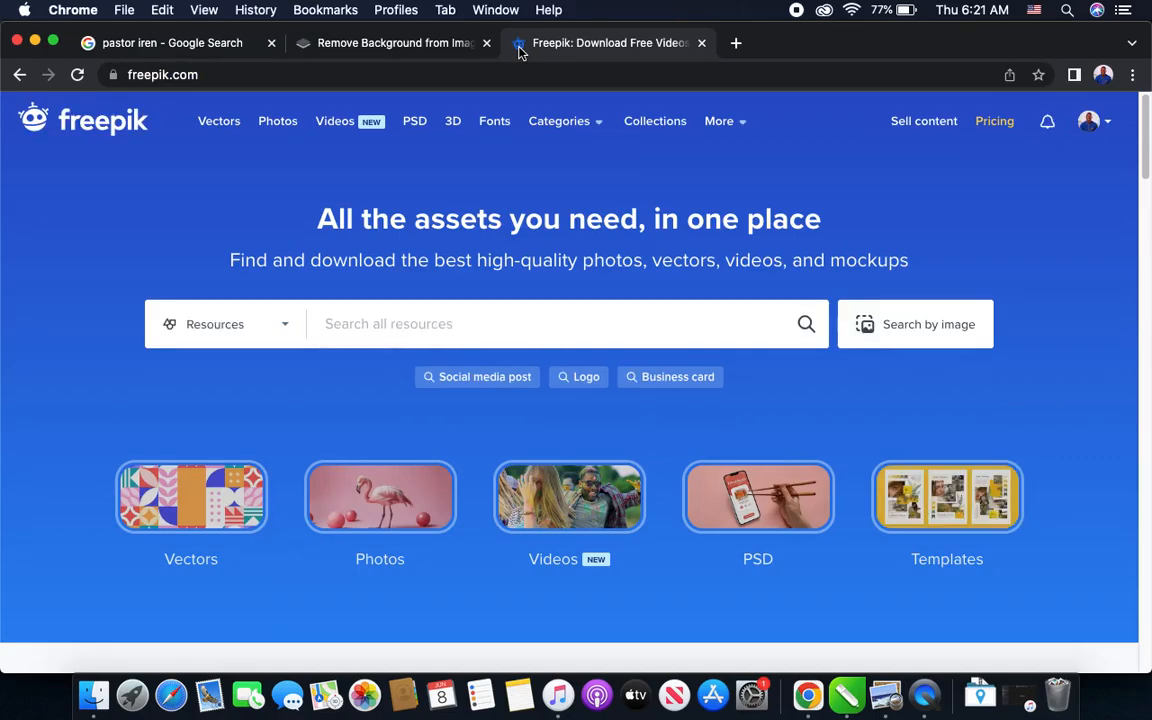
- Search Freepik's resources for "pattern background"
type("pat")
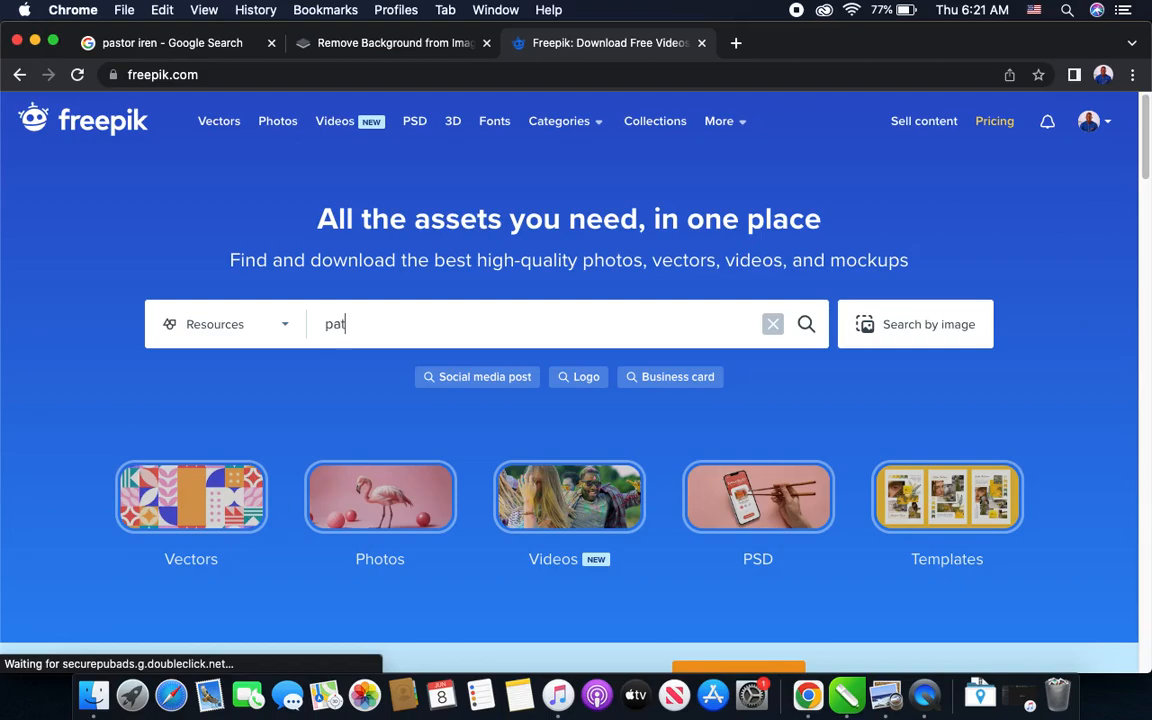
type("tern")
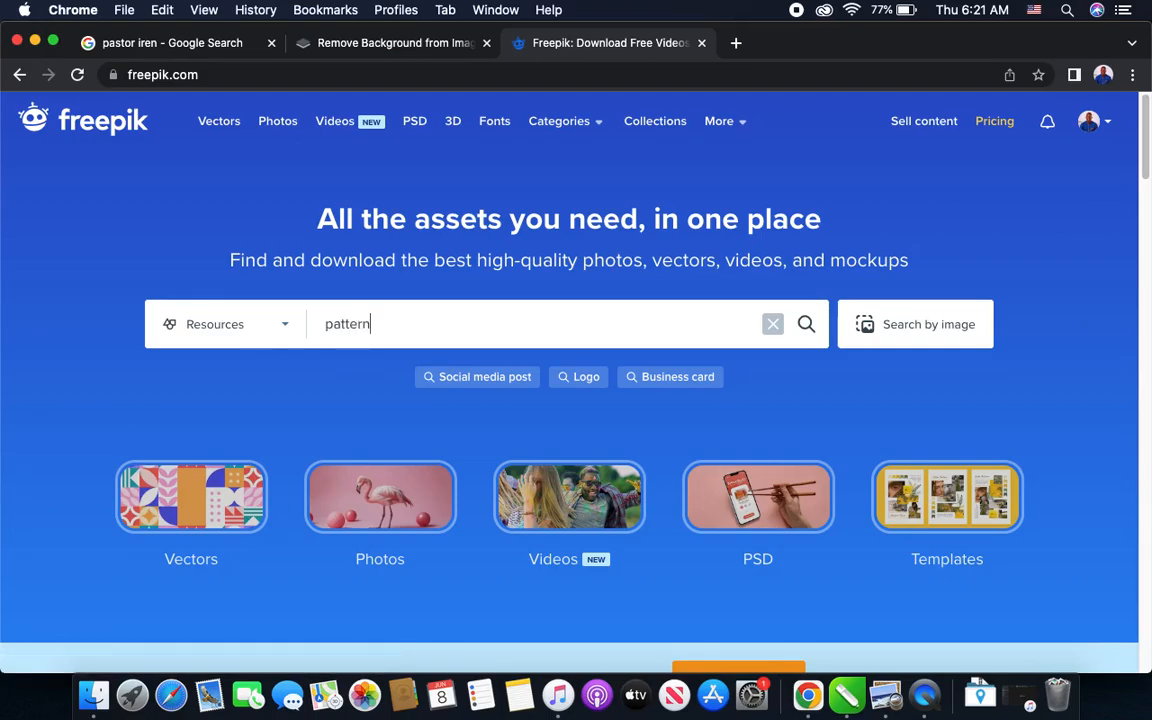
type(" background")
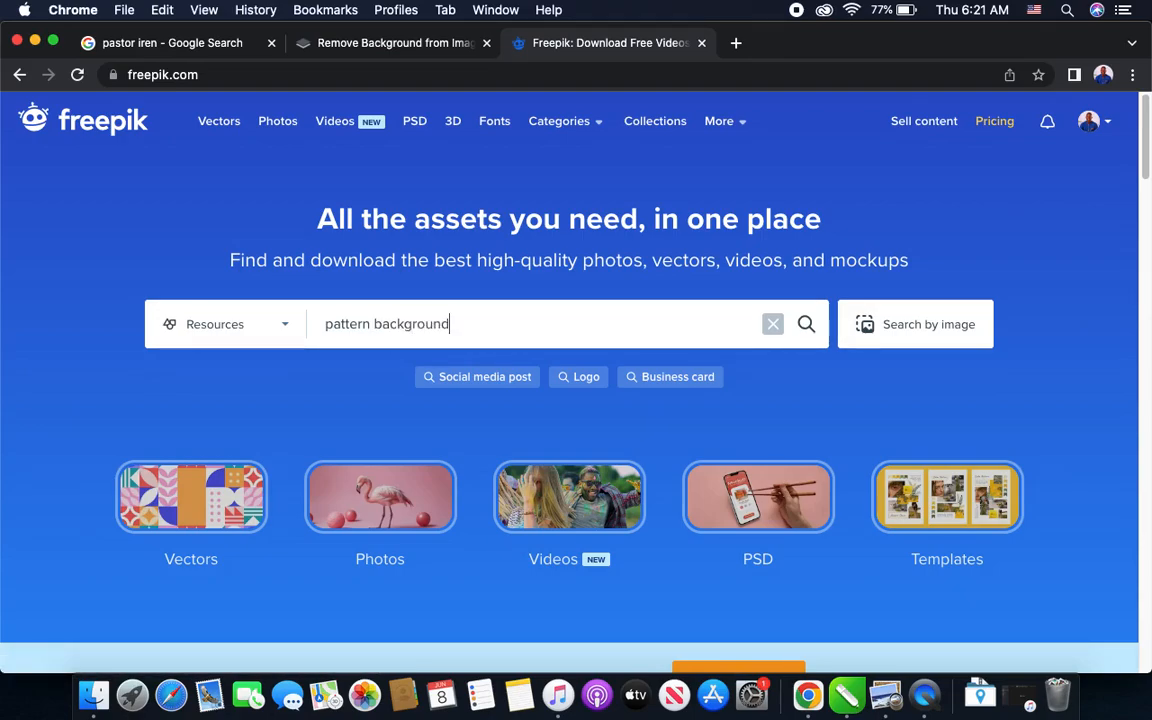
key("Return")
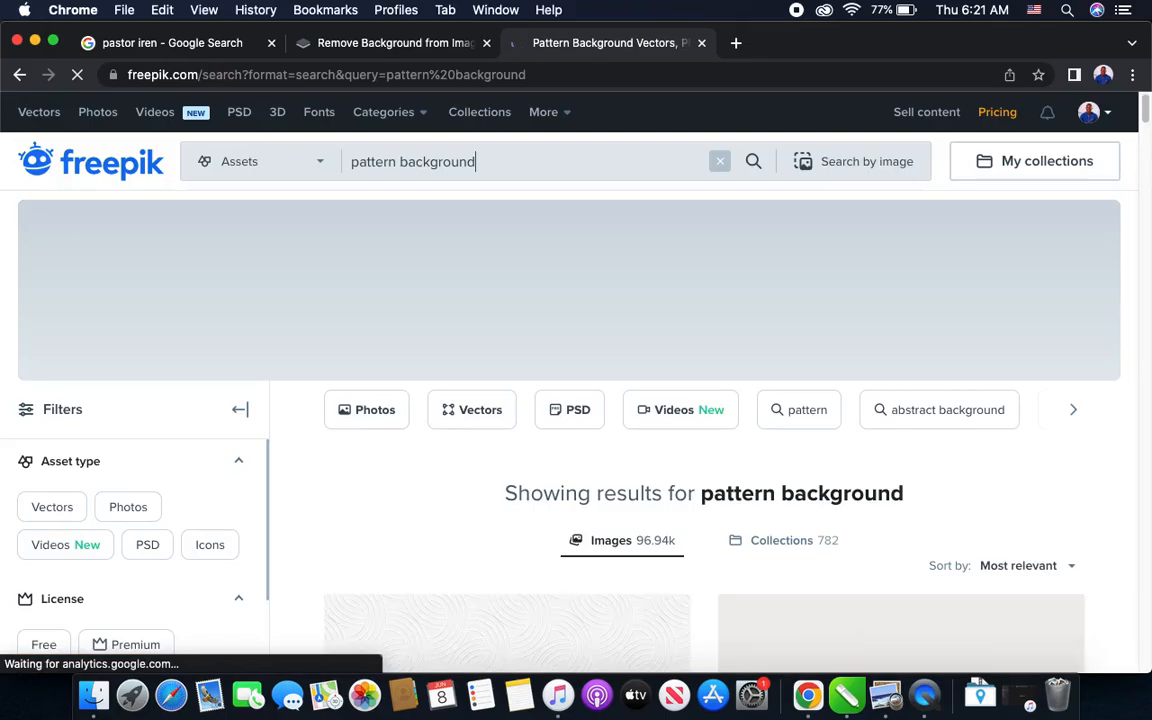
- Find the grey abstract tribal lines seamless pattern among the results, open it, and copy its image
scroll(643, 305, "down", 5)
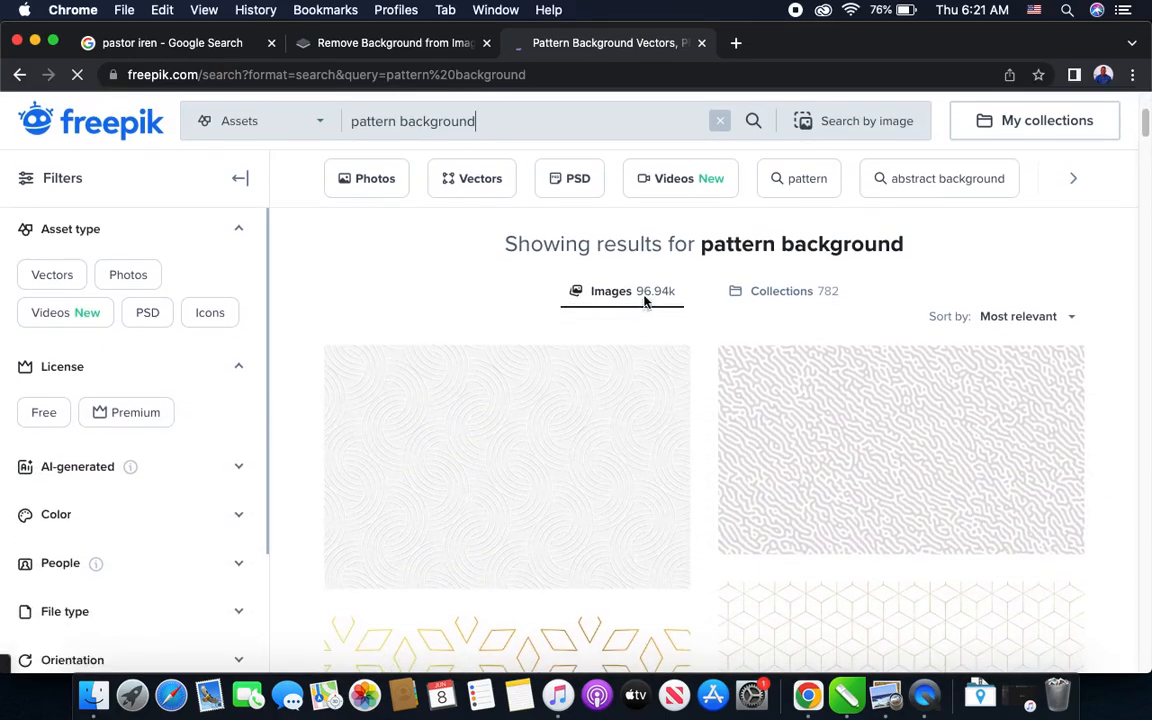
scroll(644, 304, "down", 3)
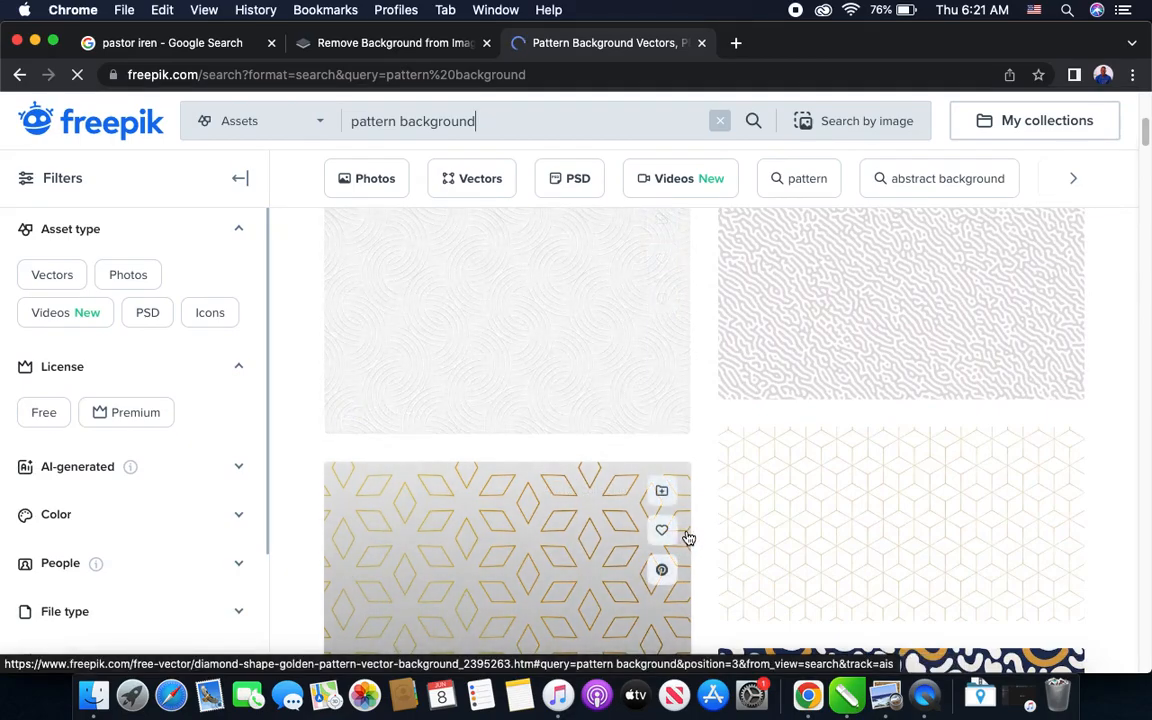
scroll(687, 537, "down", 10)
scroll(687, 537, "down", 8)
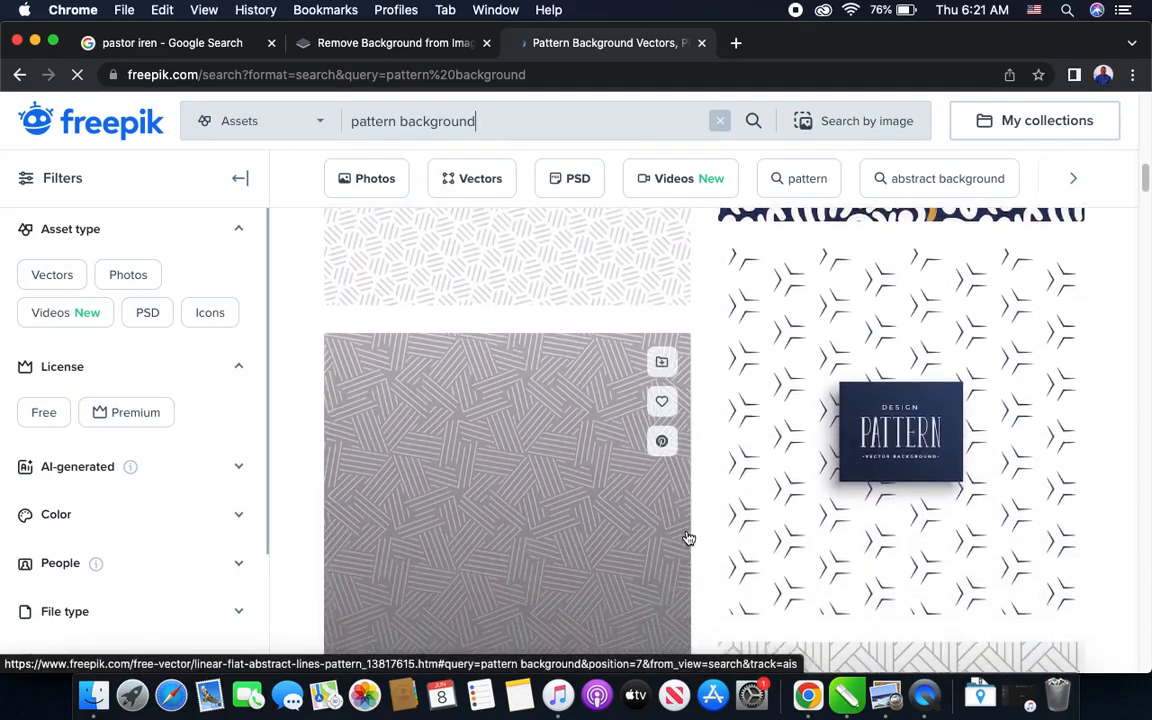
scroll(687, 537, "down", 8)
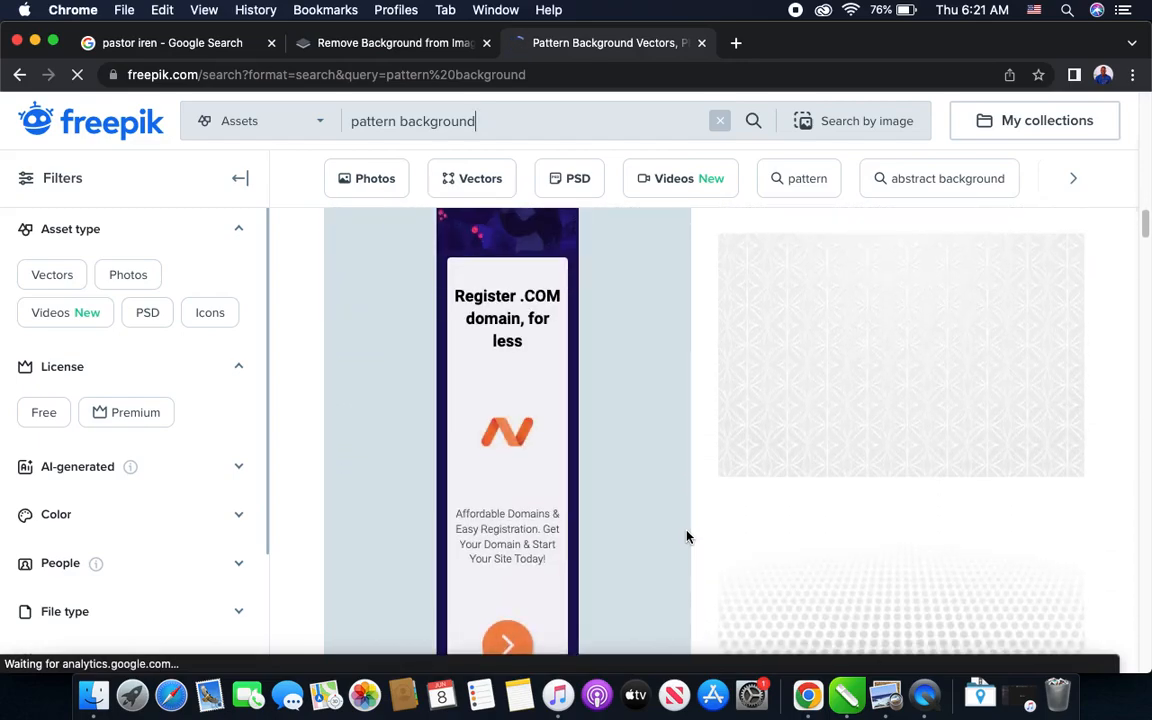
scroll(687, 537, "down", 8)
scroll(688, 538, "down", 10)
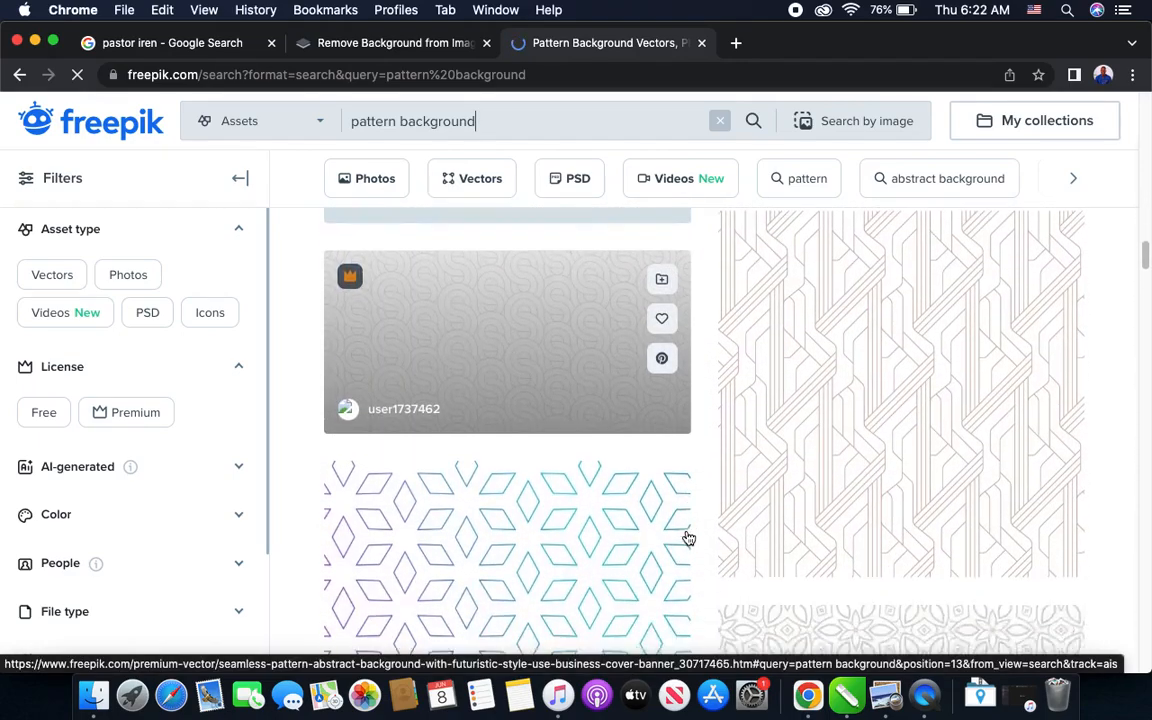
scroll(688, 538, "down", 10)
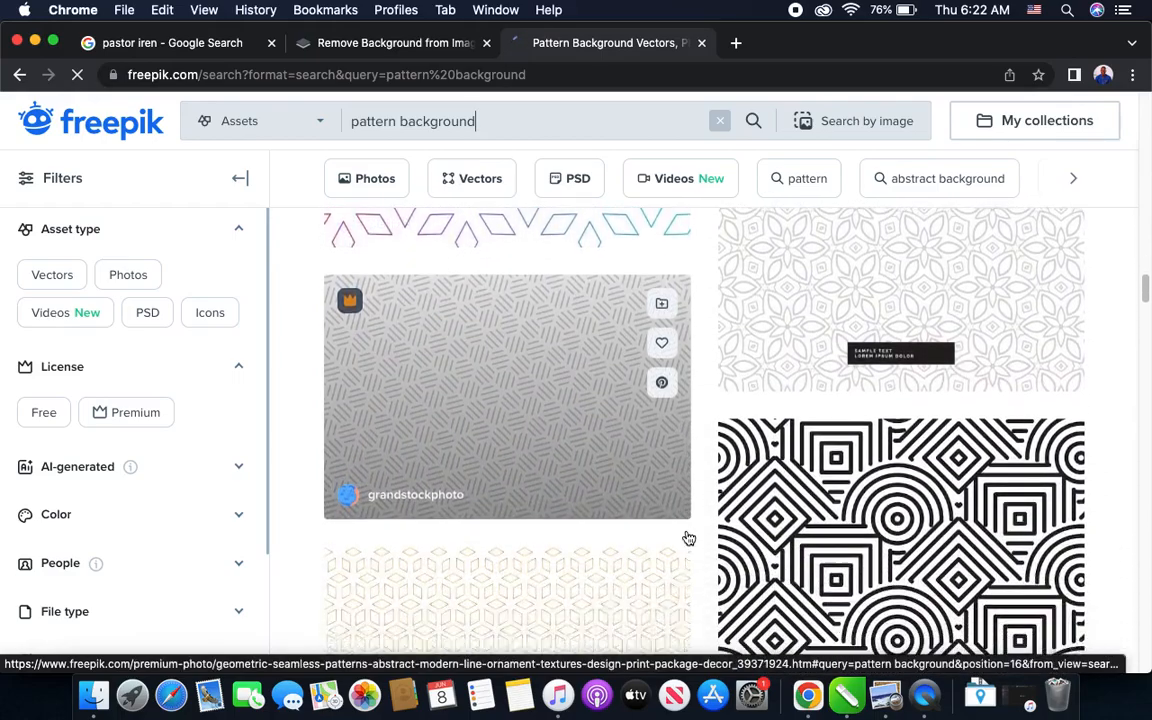
scroll(688, 537, "down", 10)
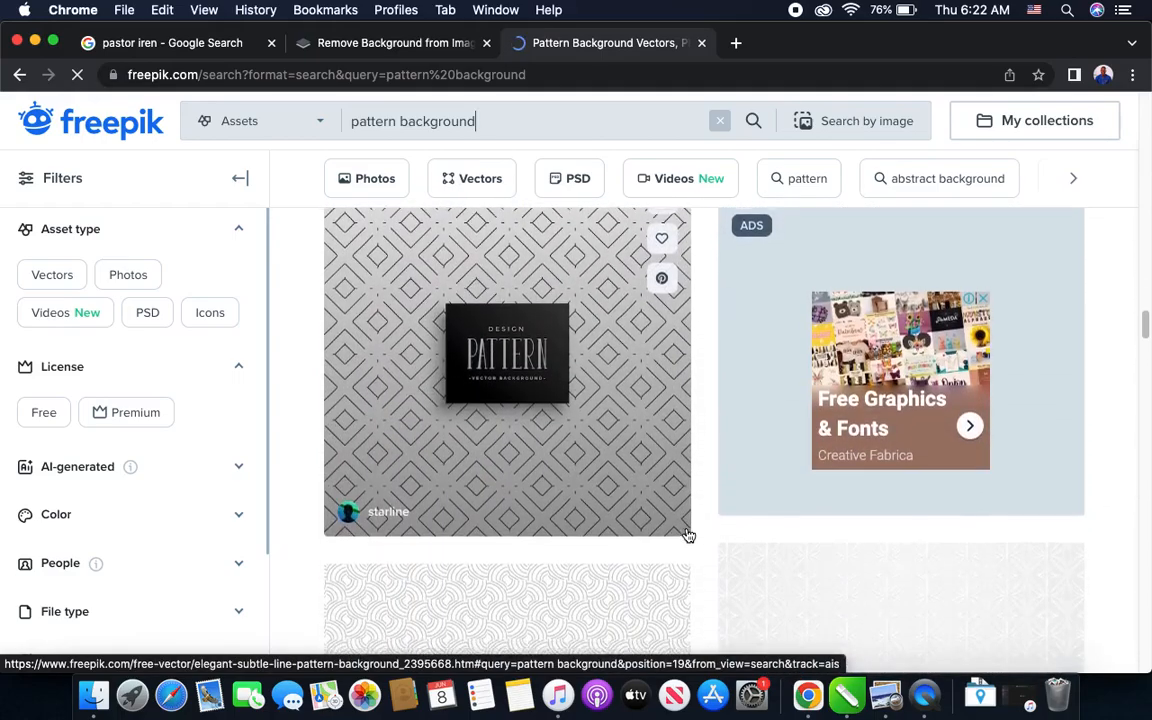
scroll(688, 536, "down", 8)
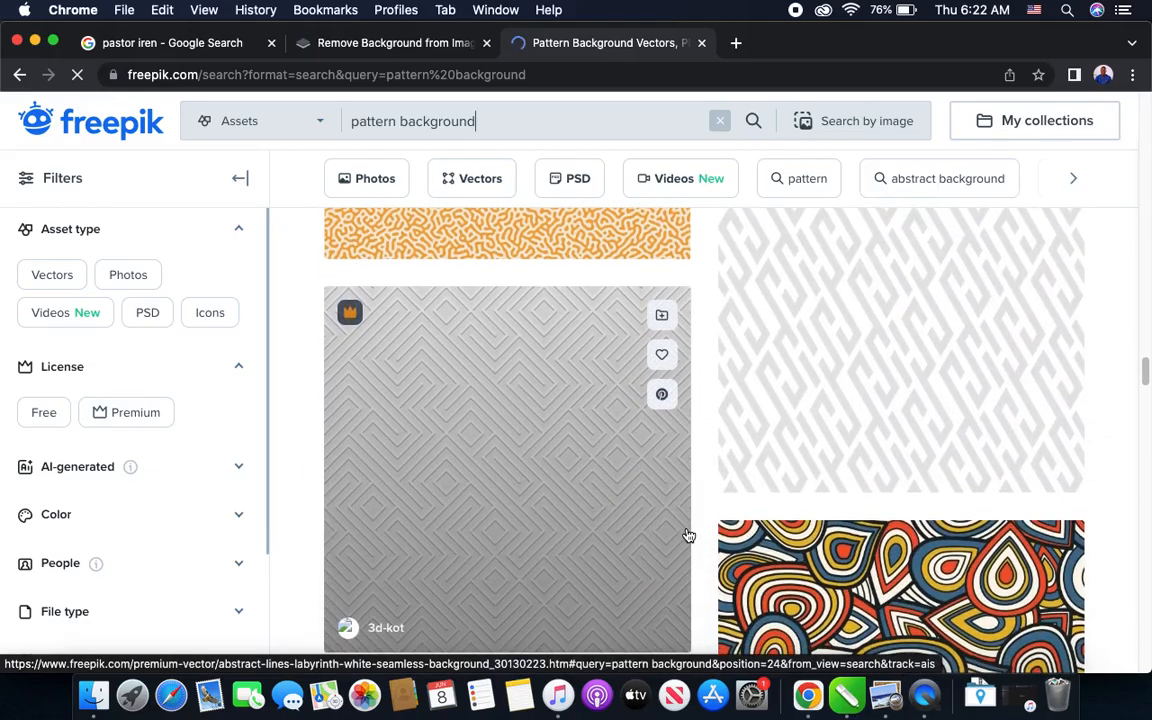
scroll(688, 537, "up", 2)
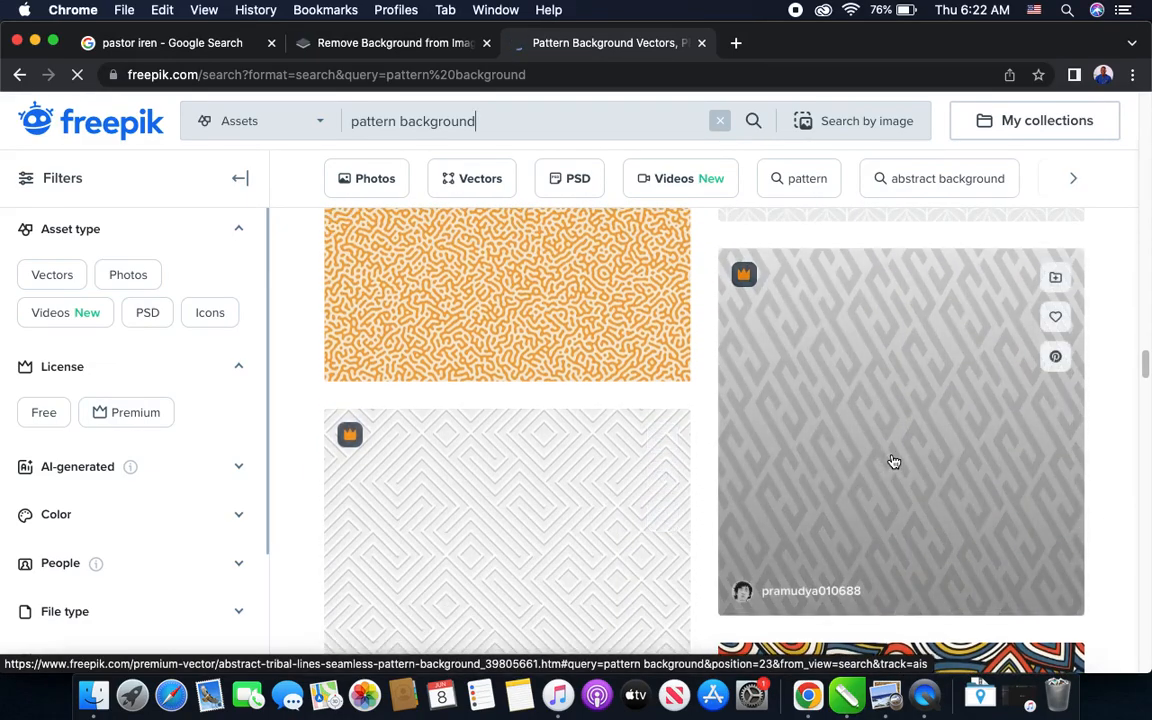
left_click(894, 461)
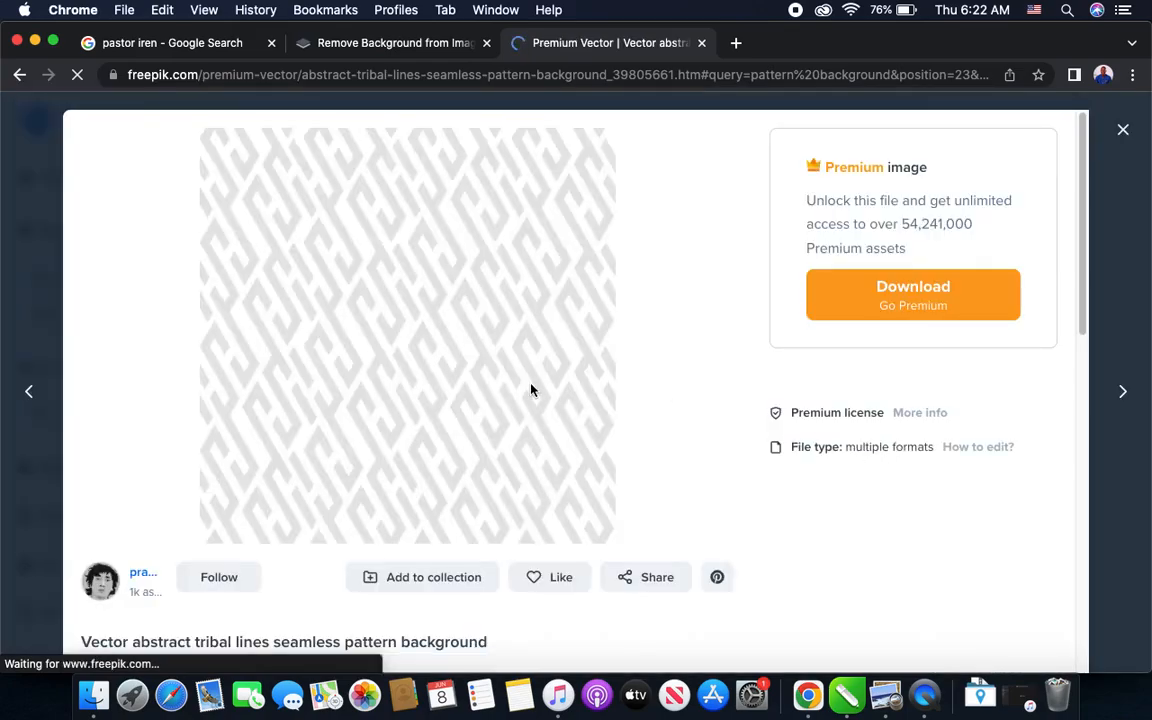
right_click(448, 341)
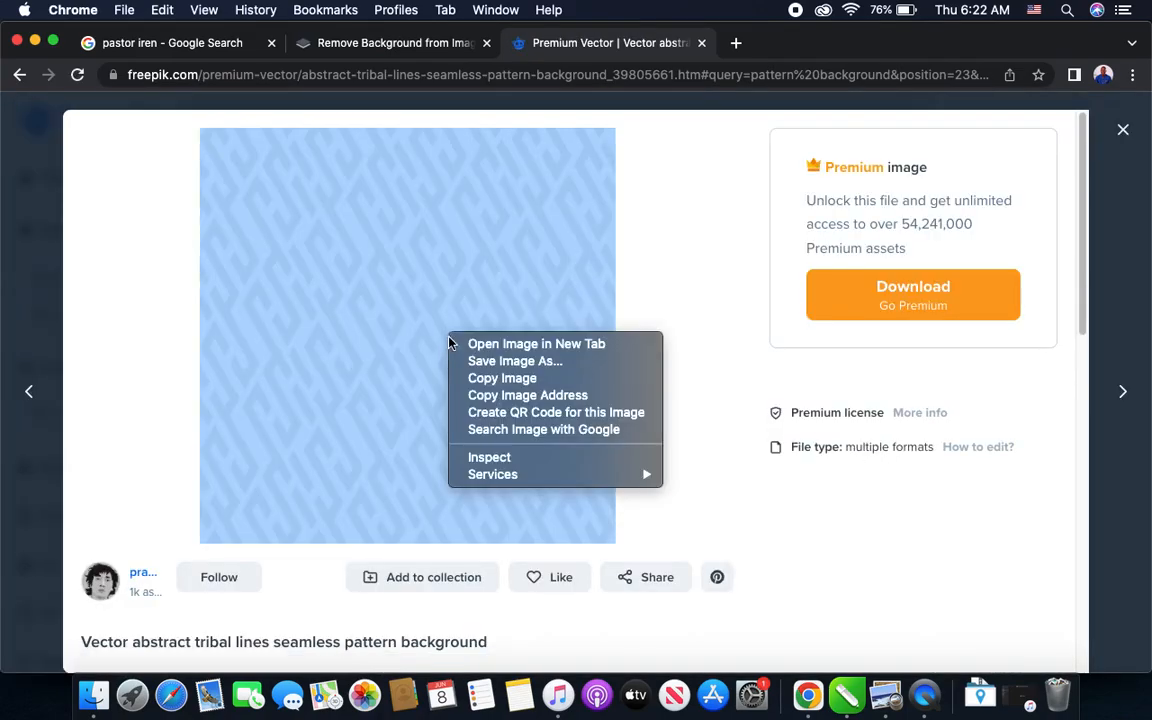
left_click(510, 384)
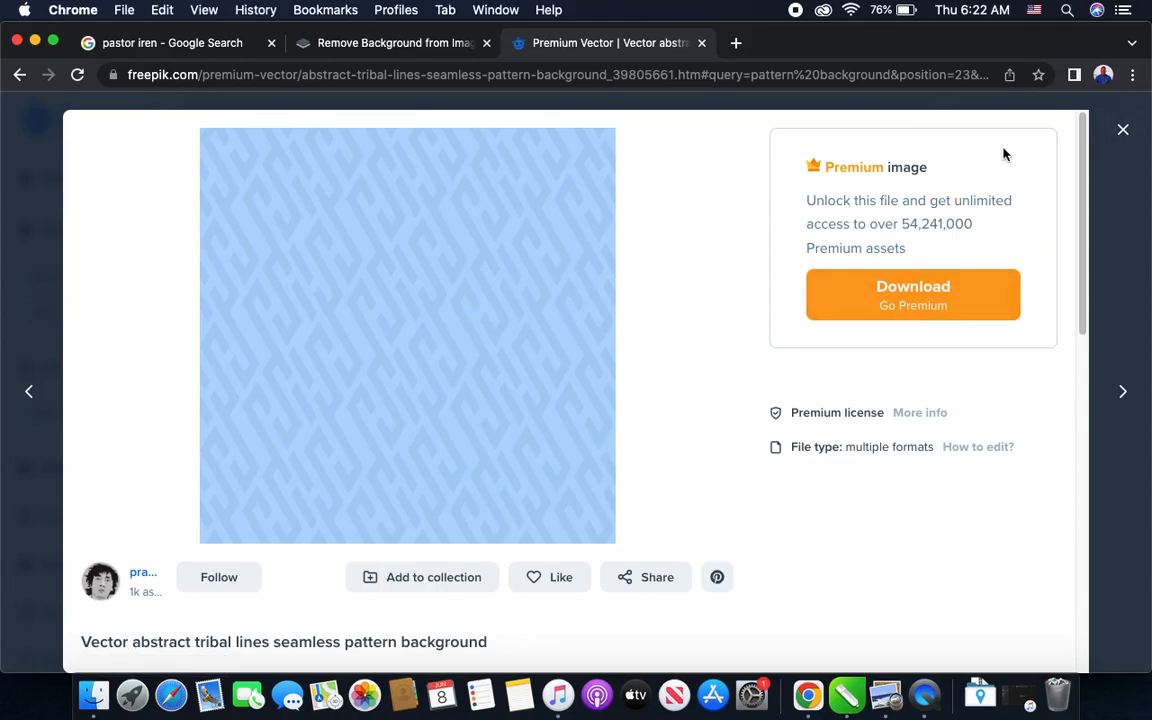
- Switch to CorelDRAW and paste the copied pattern image onto Page 2
left_click(845, 694)
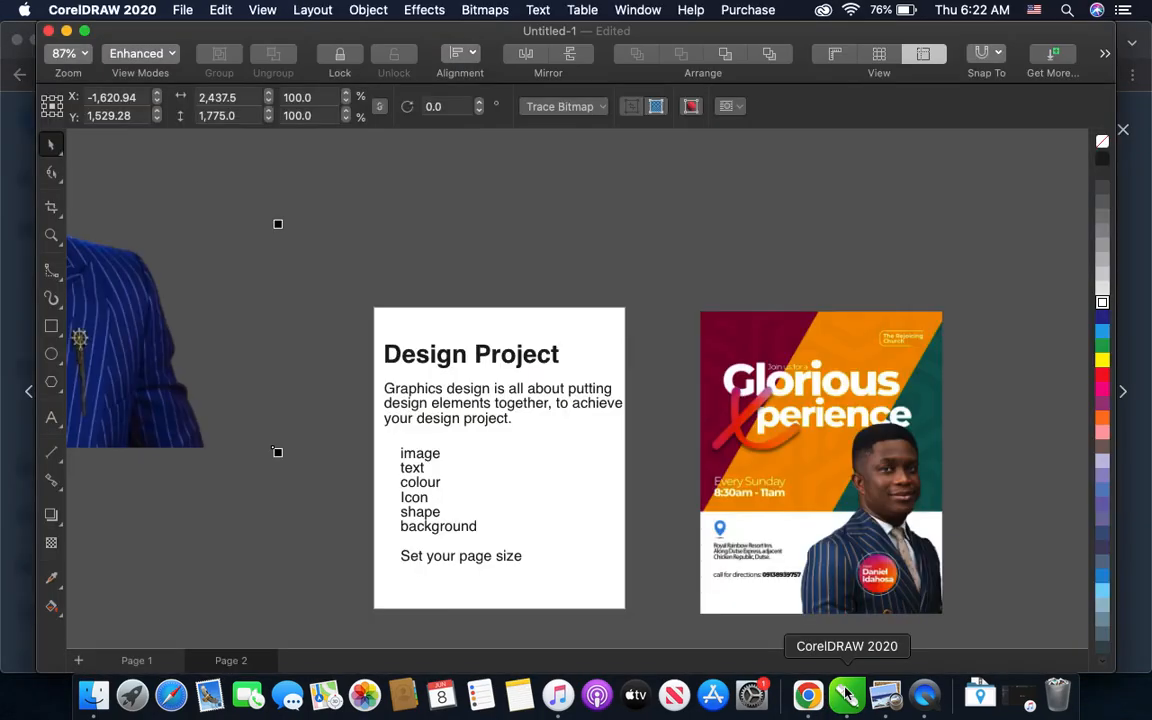
left_click(559, 238)
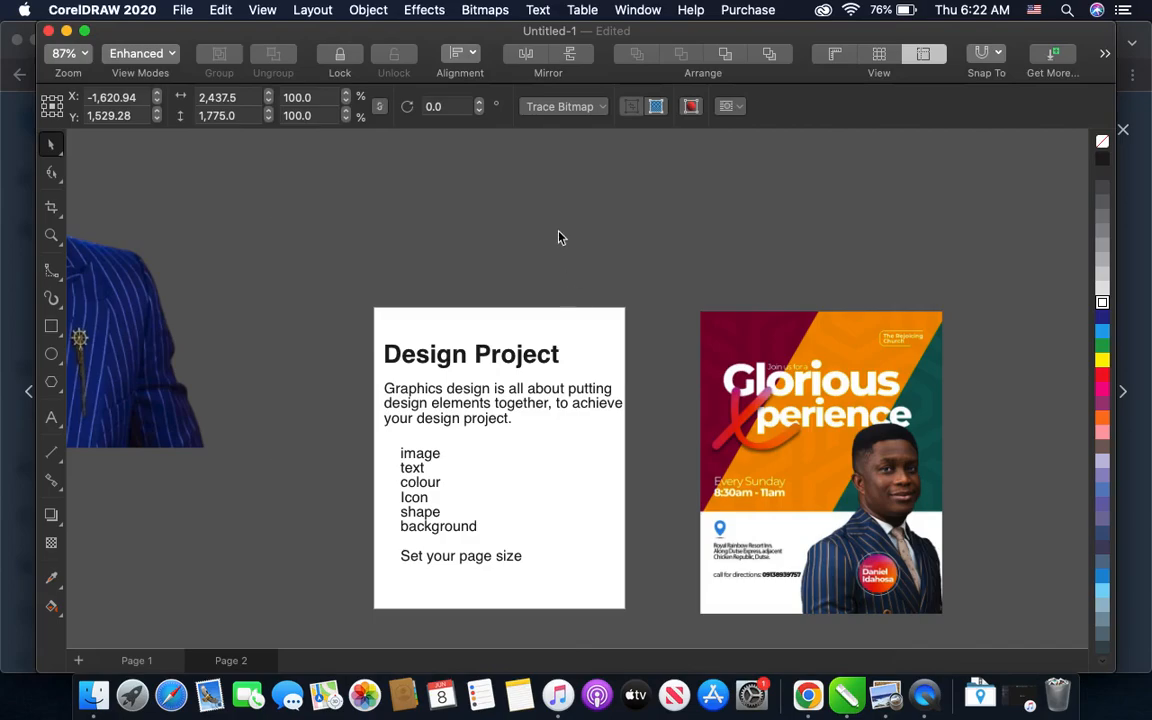
key("super+v")
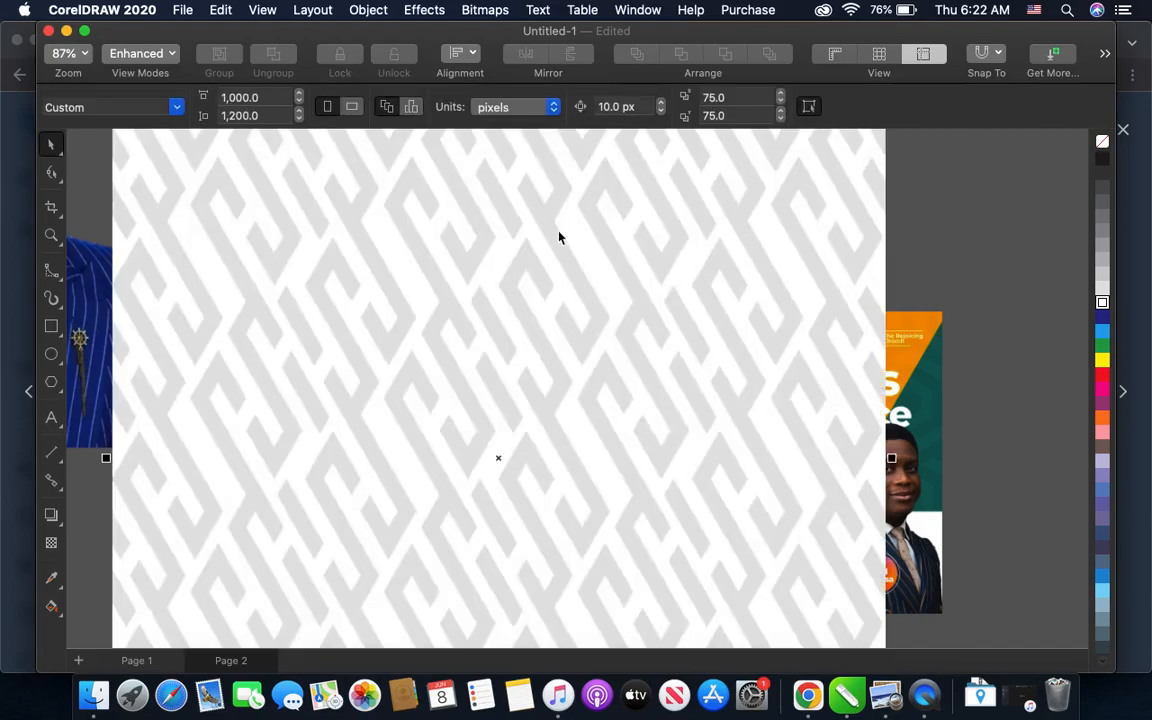
- Scale the pasted pattern to about 50% and move it left of the Design Project notes, below the pastor cutout
scroll(558, 234, "down", 3)
scroll(557, 231, "down", 1)
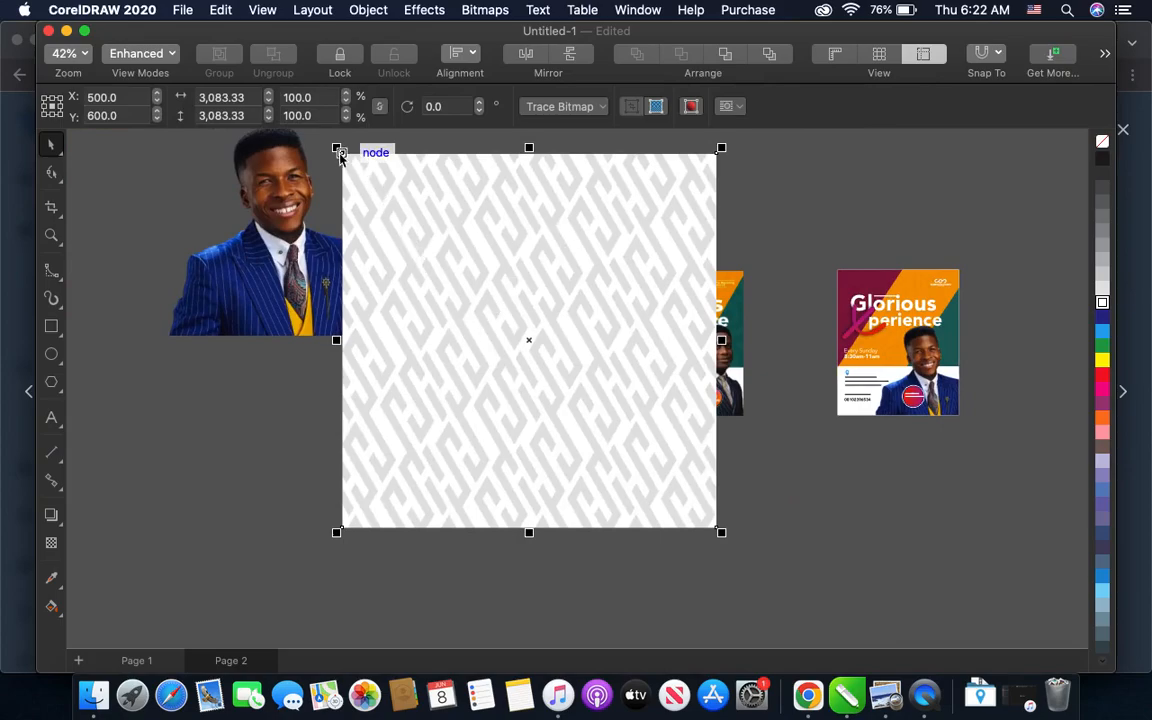
left_click_drag(338, 148, 431, 243)
left_click_drag(549, 319, 290, 416)
- Check the sample flyer, then switch to Chrome and close the pattern's image preview on Freepik
scroll(662, 345, "up", 5)
scroll(700, 356, "left", 5)
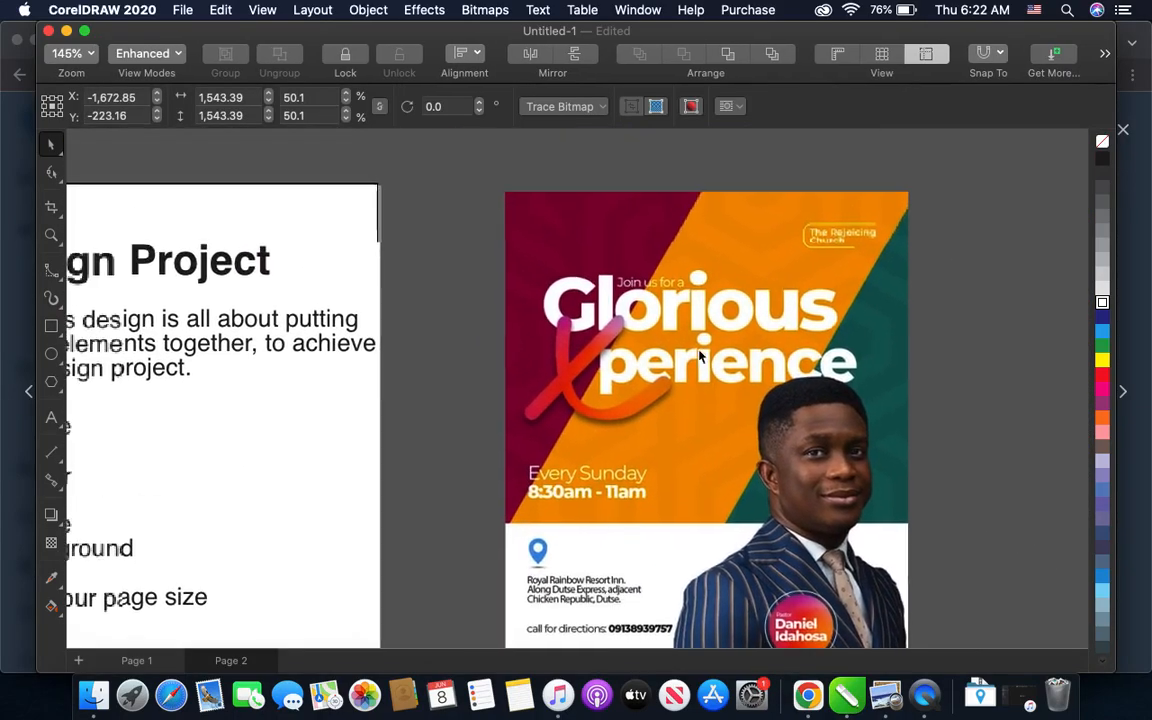
scroll(700, 356, "down", 3)
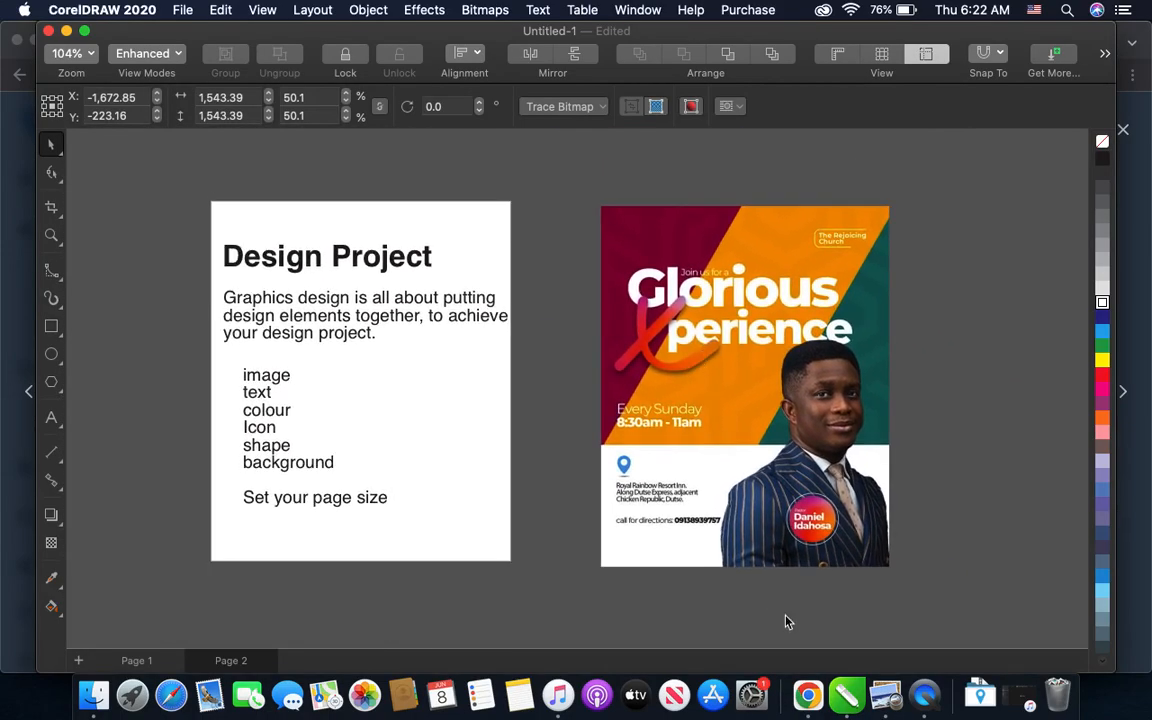
left_click(808, 697)
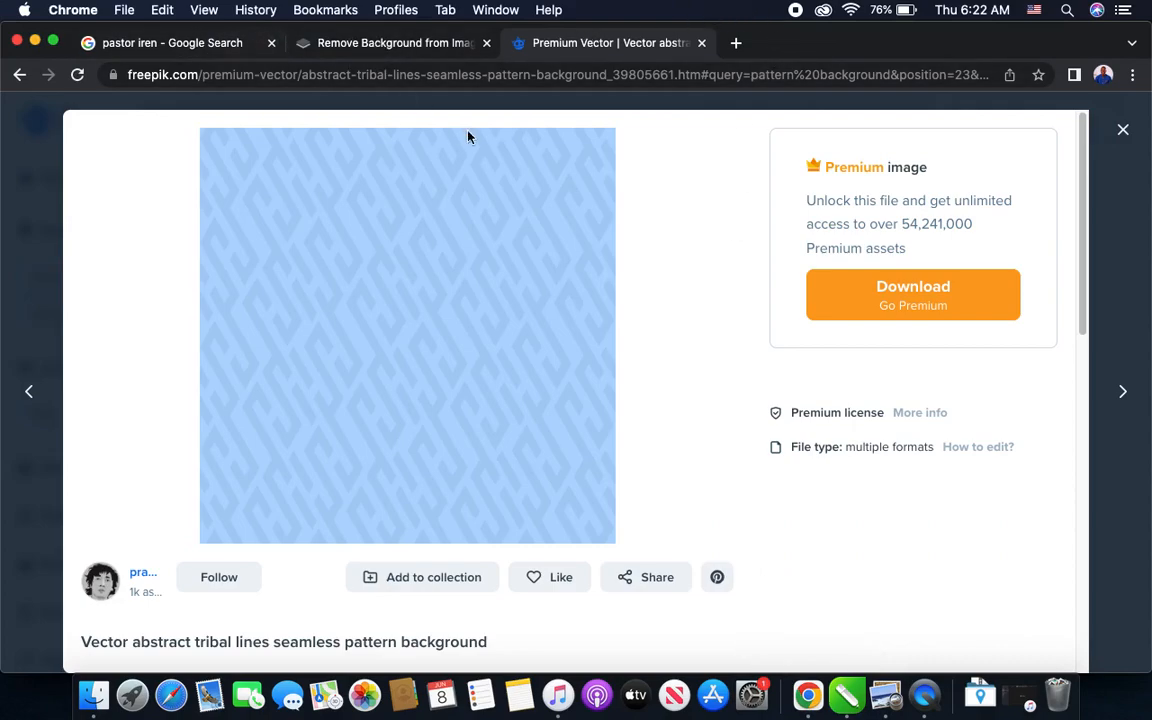
left_click(1123, 132)
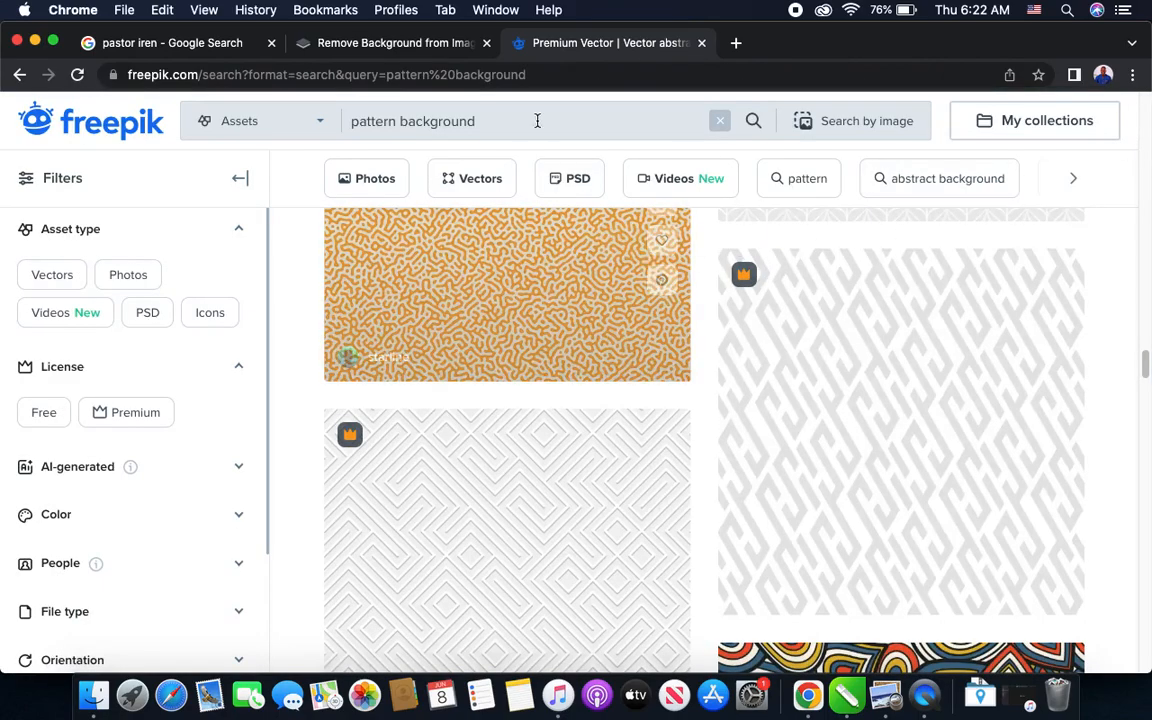
- Replace the Freepik search term with "location icon", run the search, and close the pop-up advertising window
key("BackSpace")
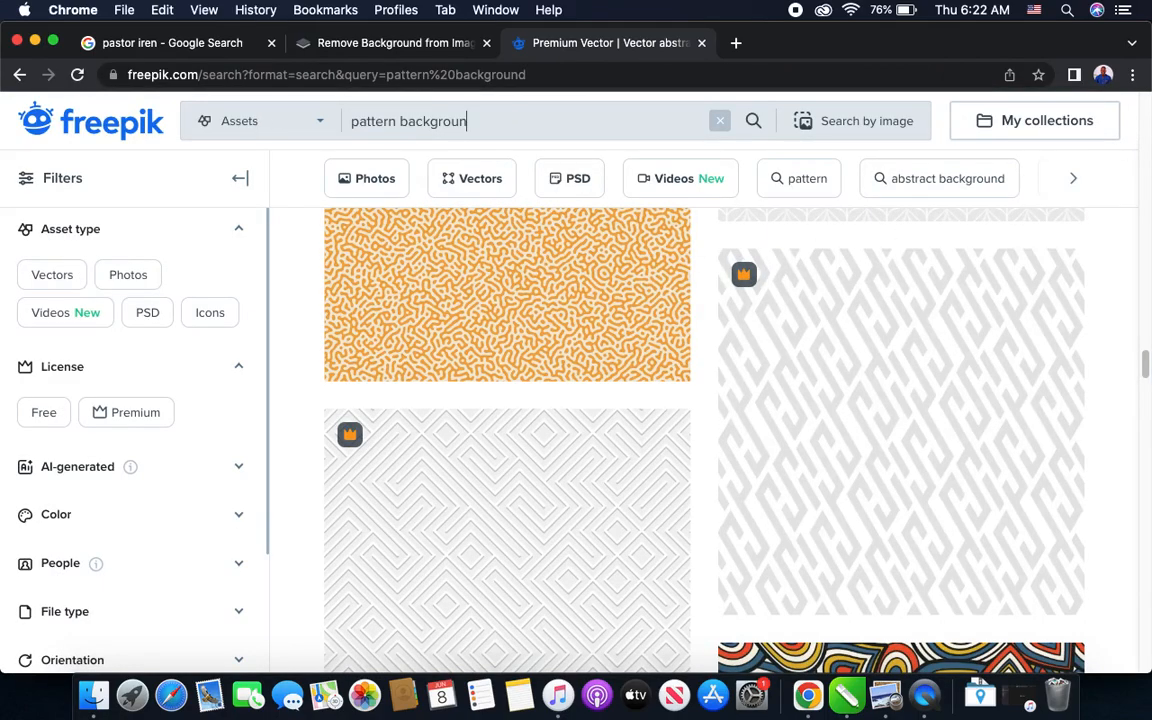
key("BackSpace")
key("BackSpace")
key("BackSpace")
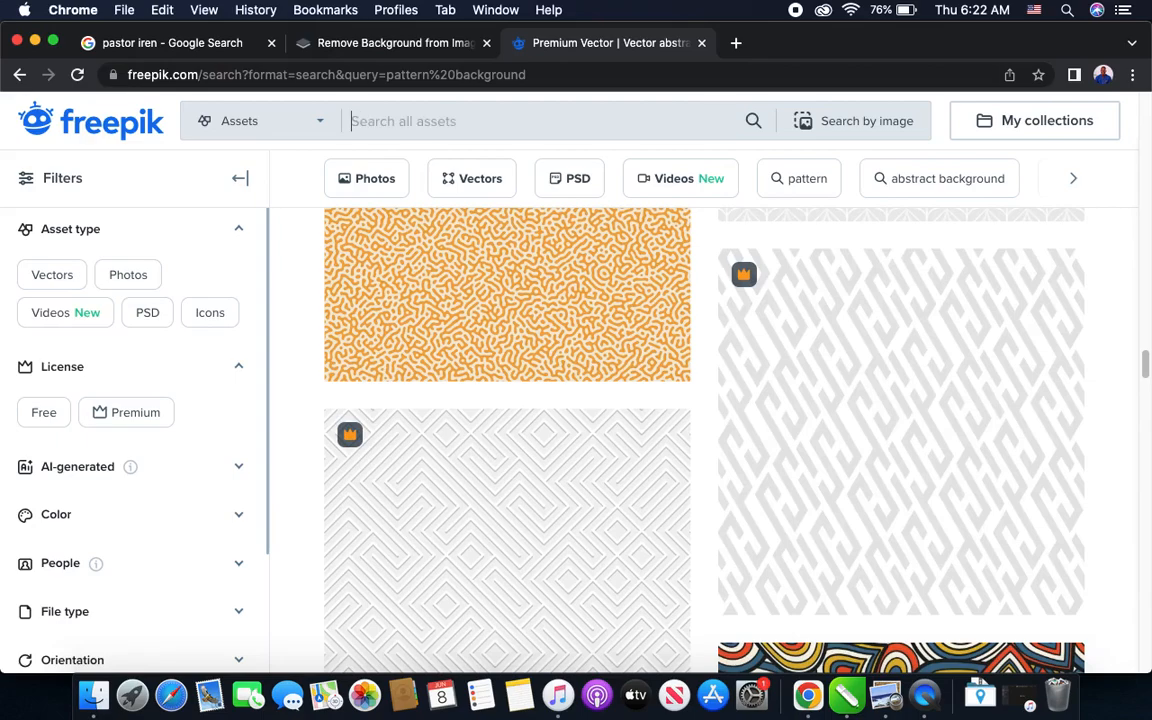
type("location icon")
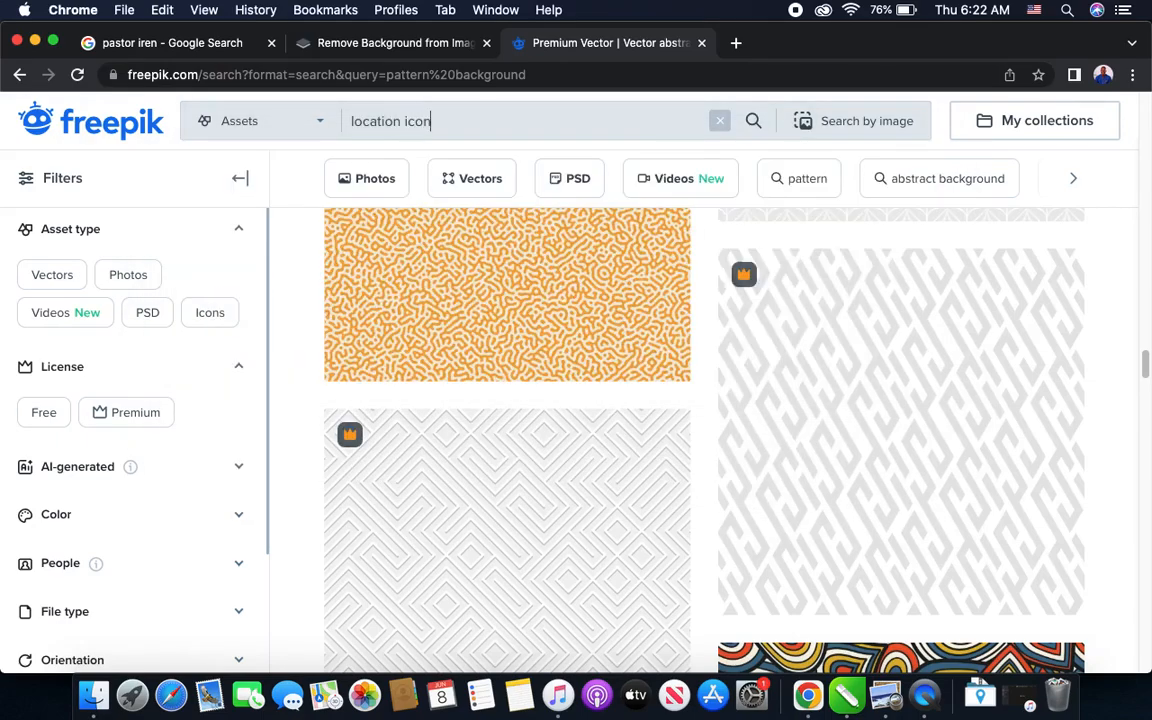
key("Return")
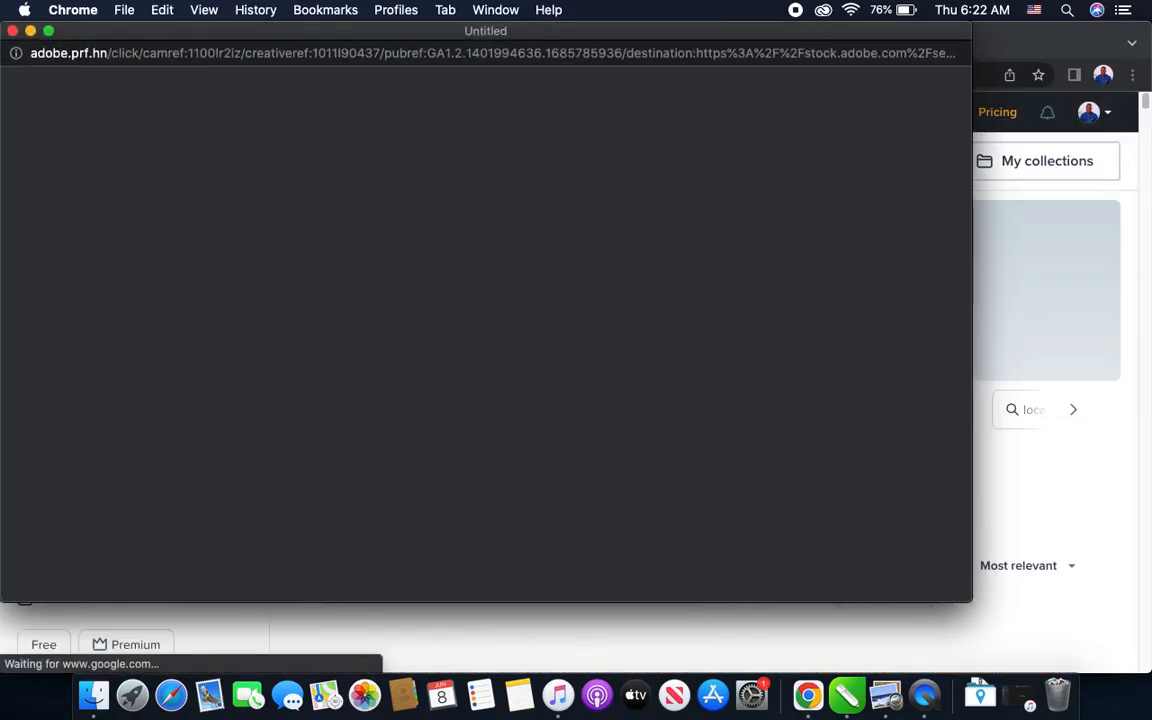
left_click(12, 31)
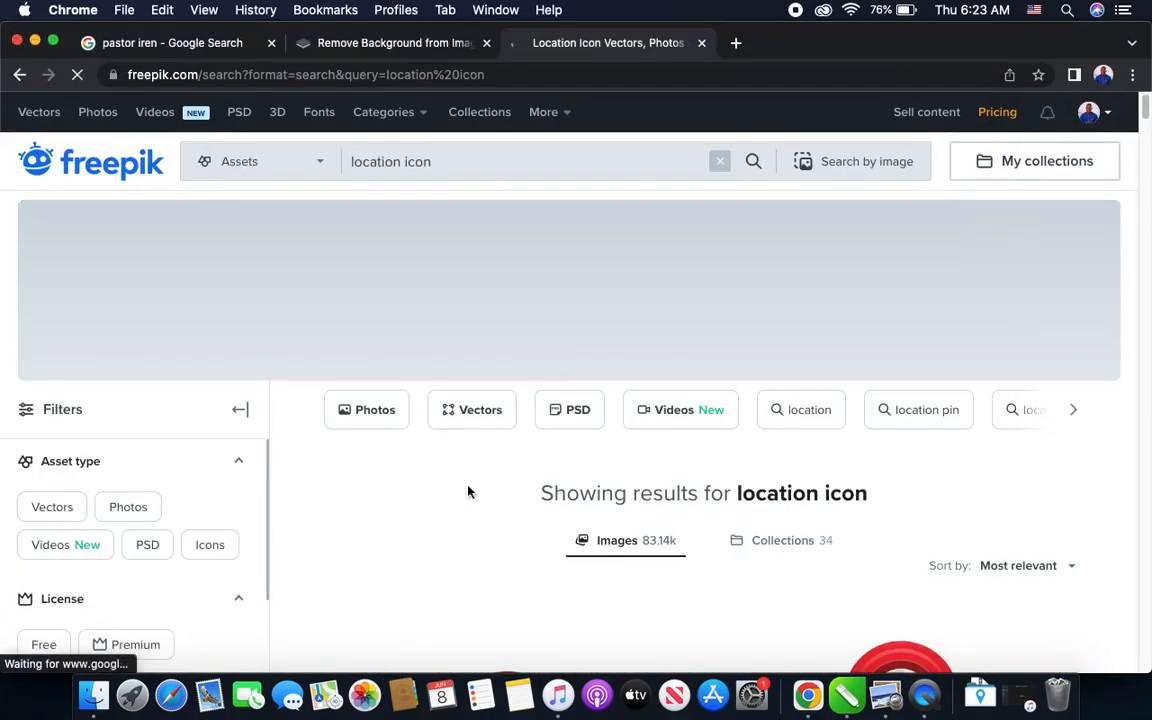
scroll(515, 553, "down", 10)
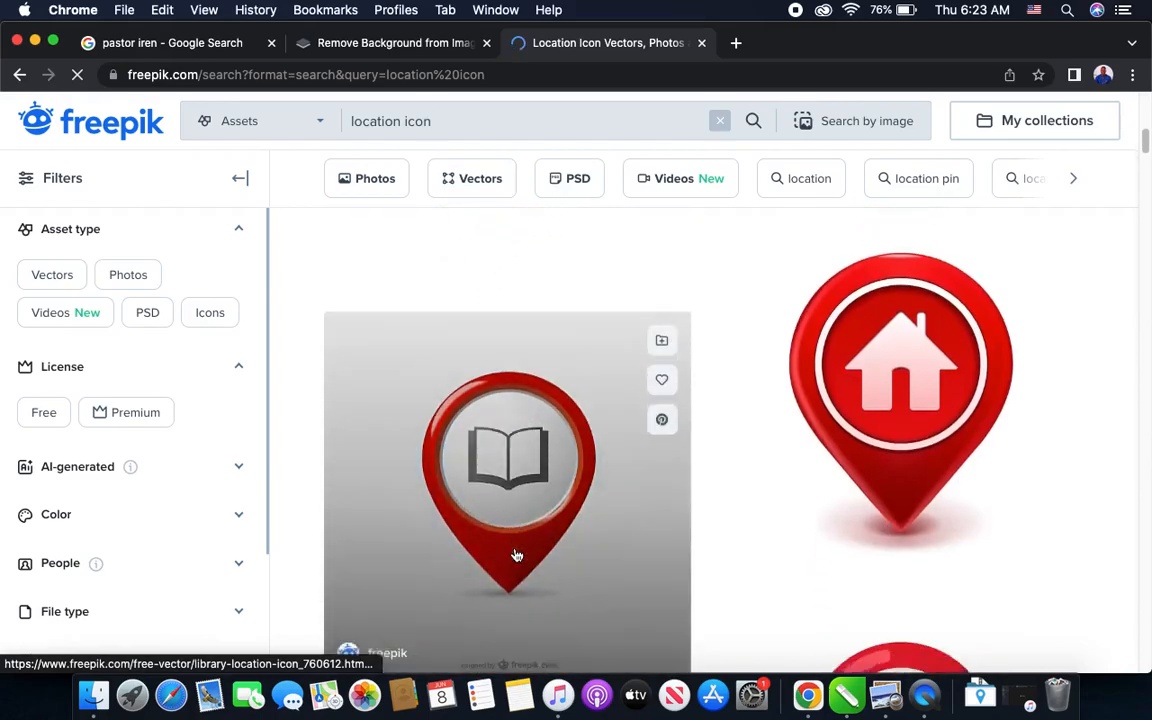
- Browse the Freepik results for location icons to find a suitable pin design
scroll(517, 555, "down", 10)
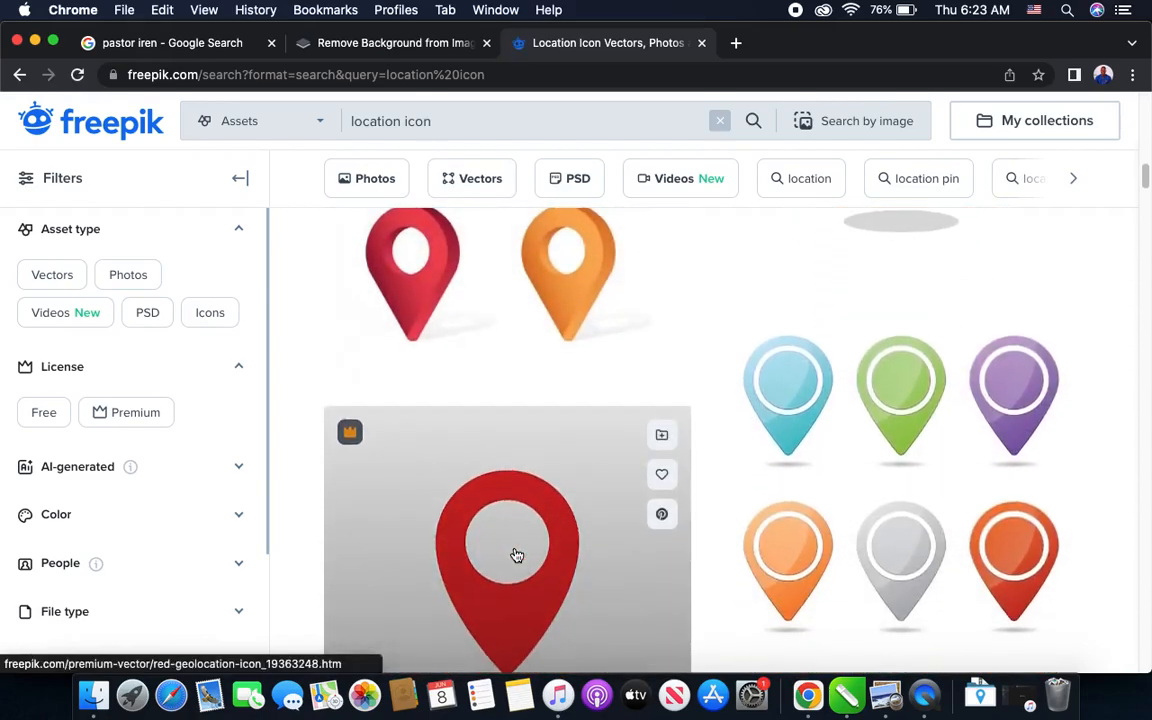
scroll(517, 555, "up", 3)
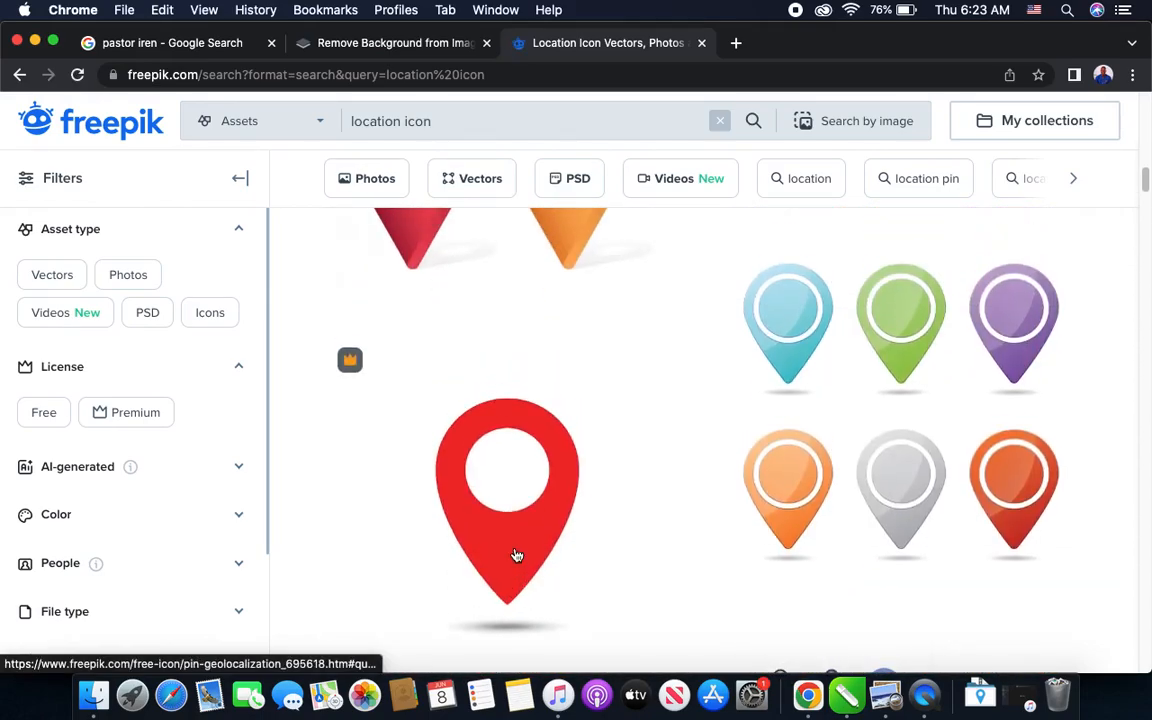
scroll(517, 555, "down", 10)
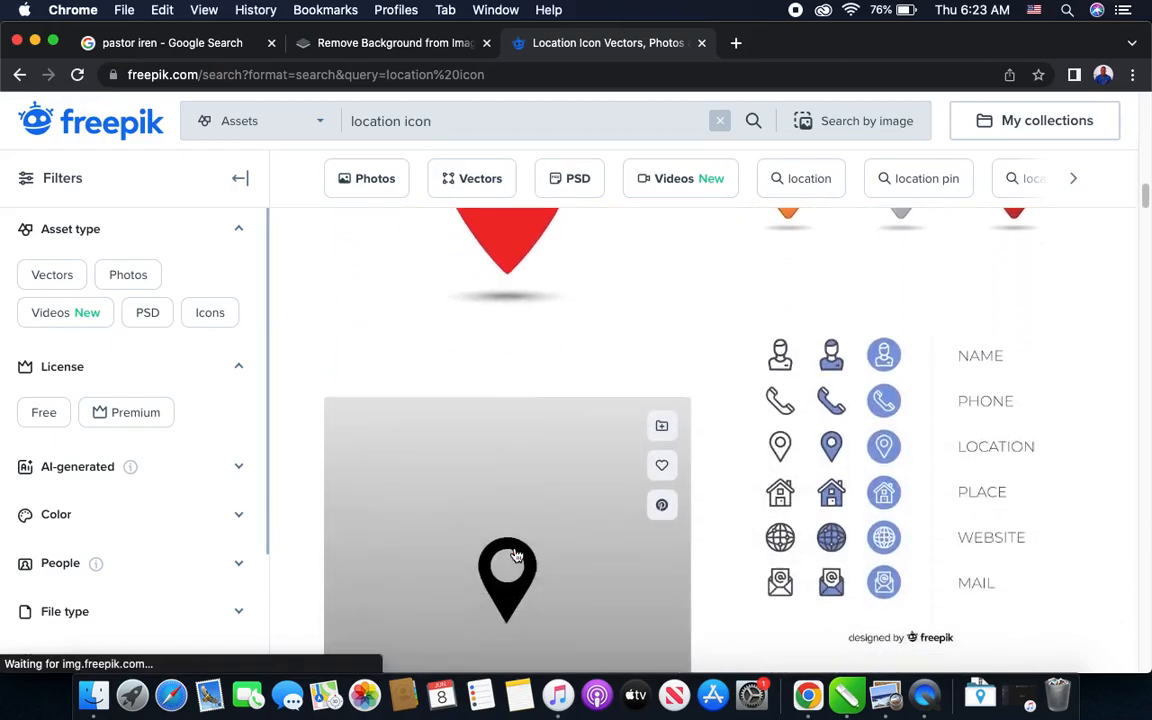
scroll(515, 554, "down", 10)
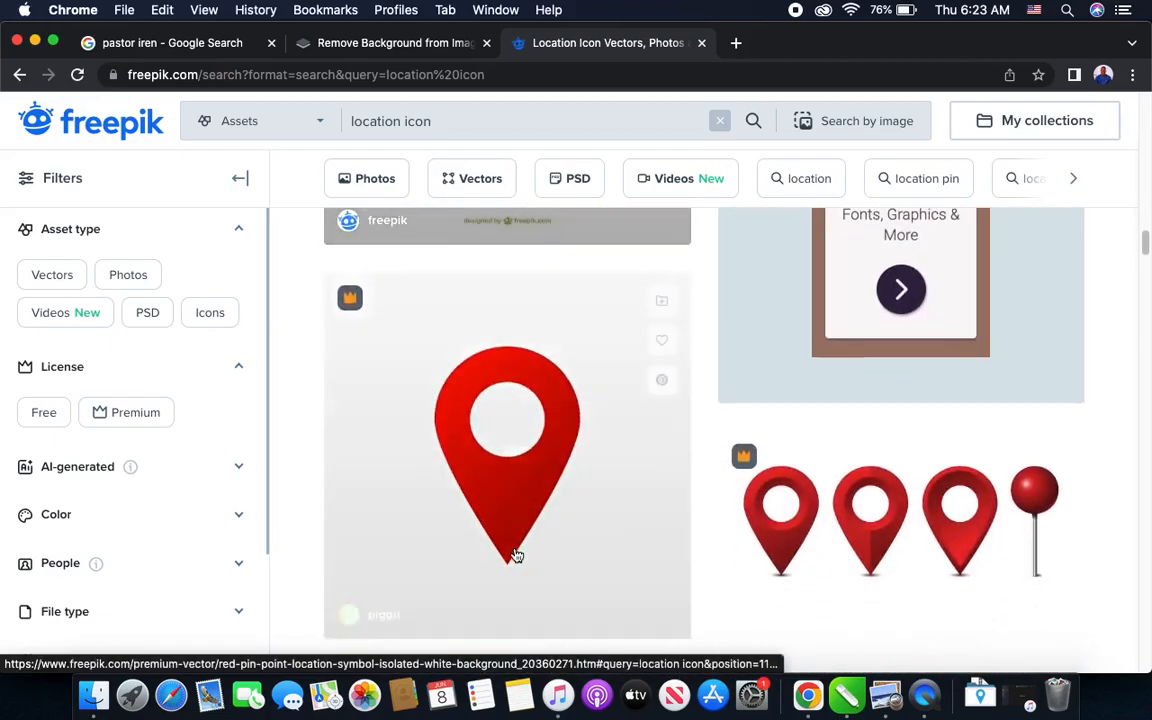
scroll(517, 555, "down", 10)
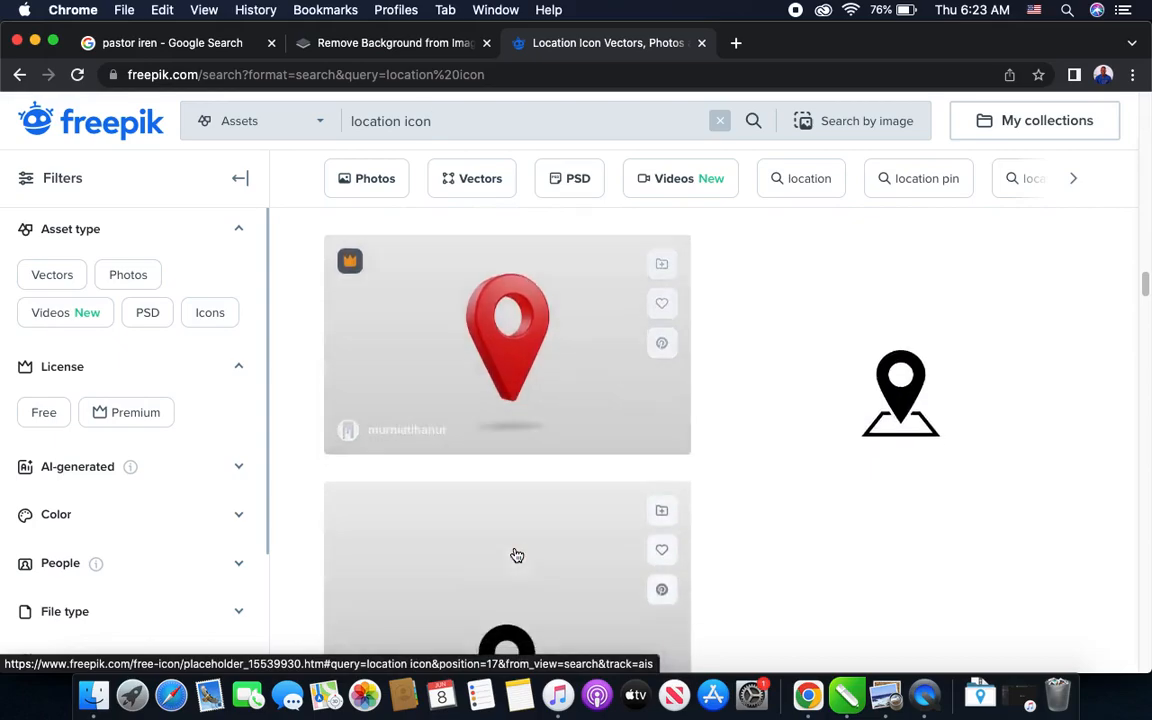
scroll(517, 555, "down", 10)
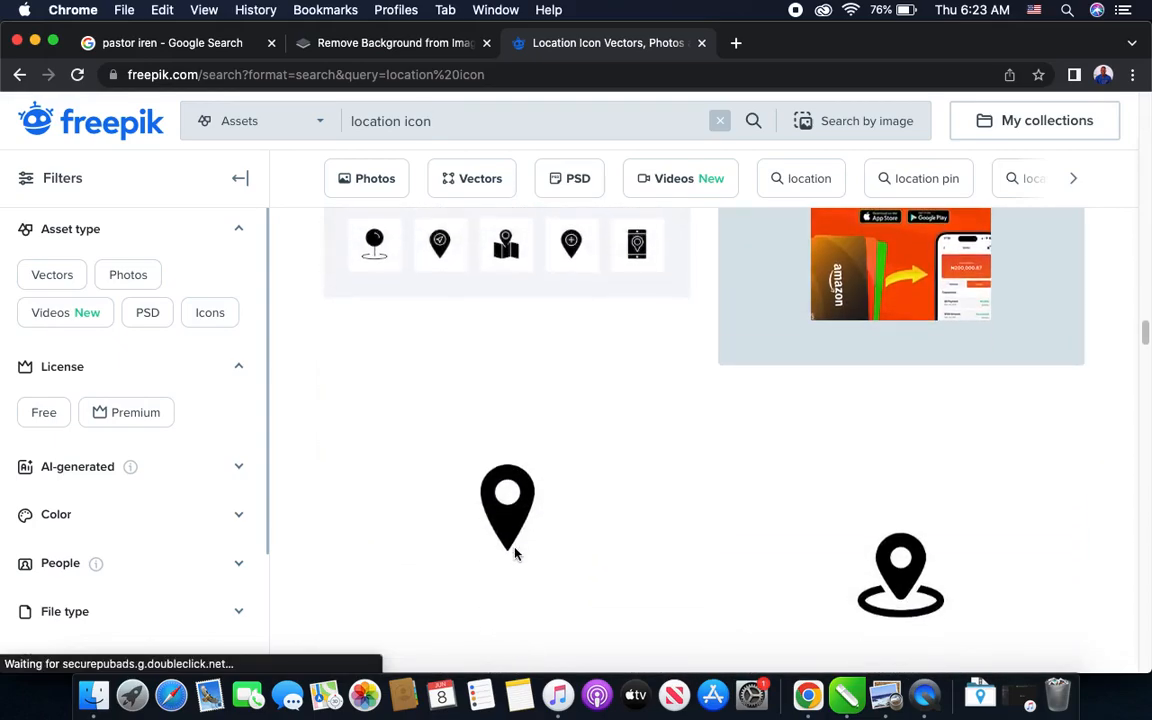
scroll(517, 555, "down", 10)
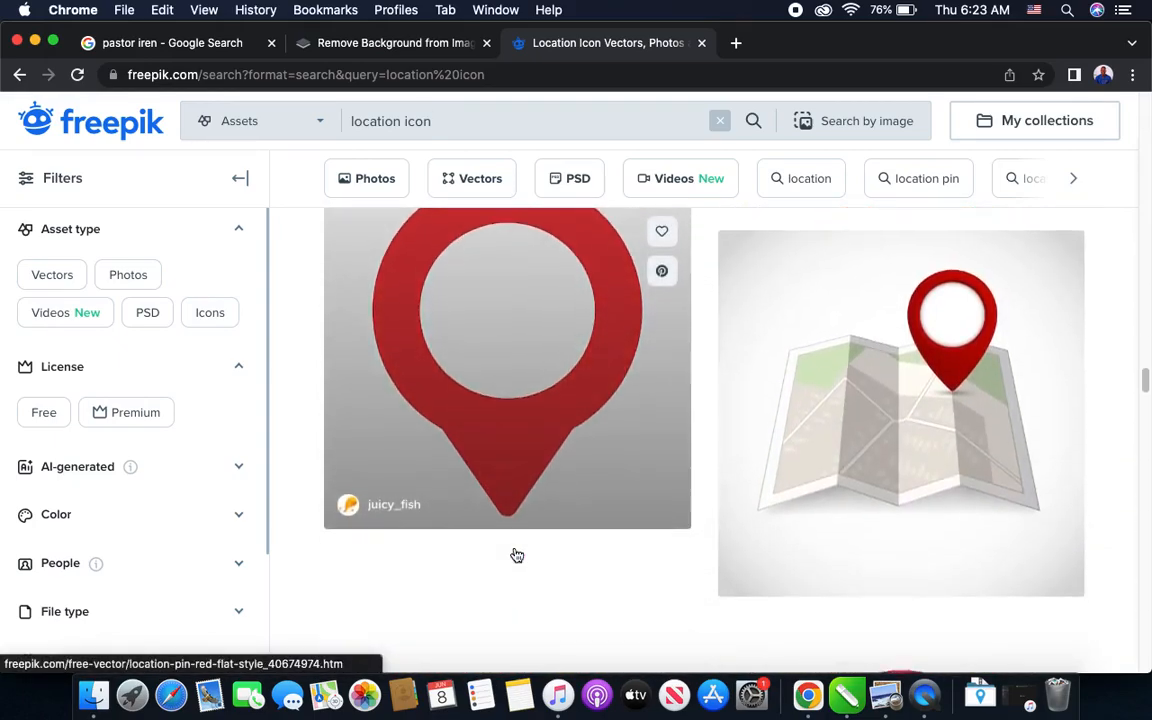
scroll(517, 555, "up", 2)
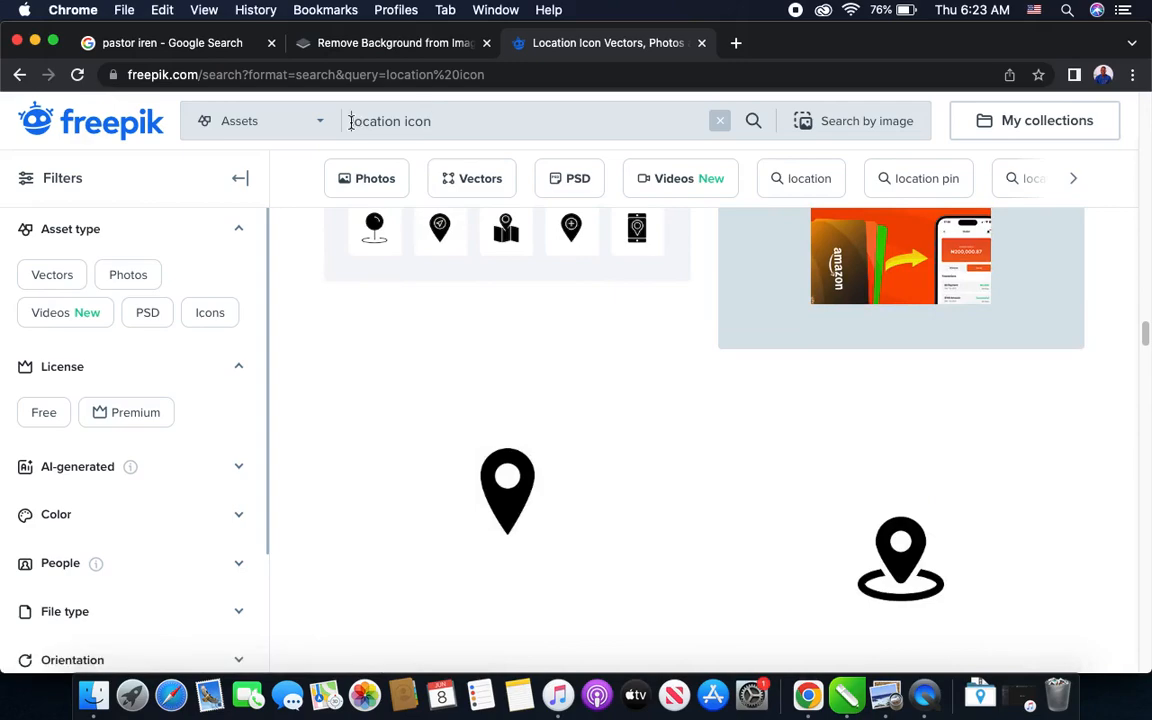
- Refine the Freepik search to "blue location icon" and open the flat blue Placeholder pin by flaticon
type("blue")
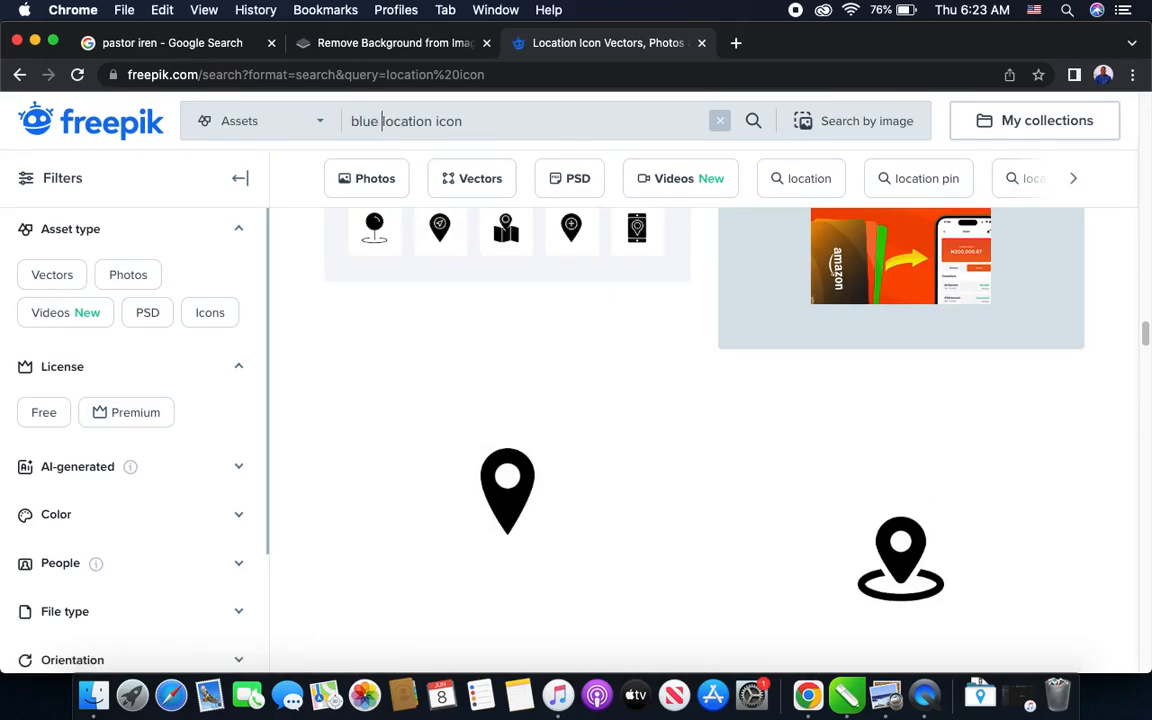
key("Return")
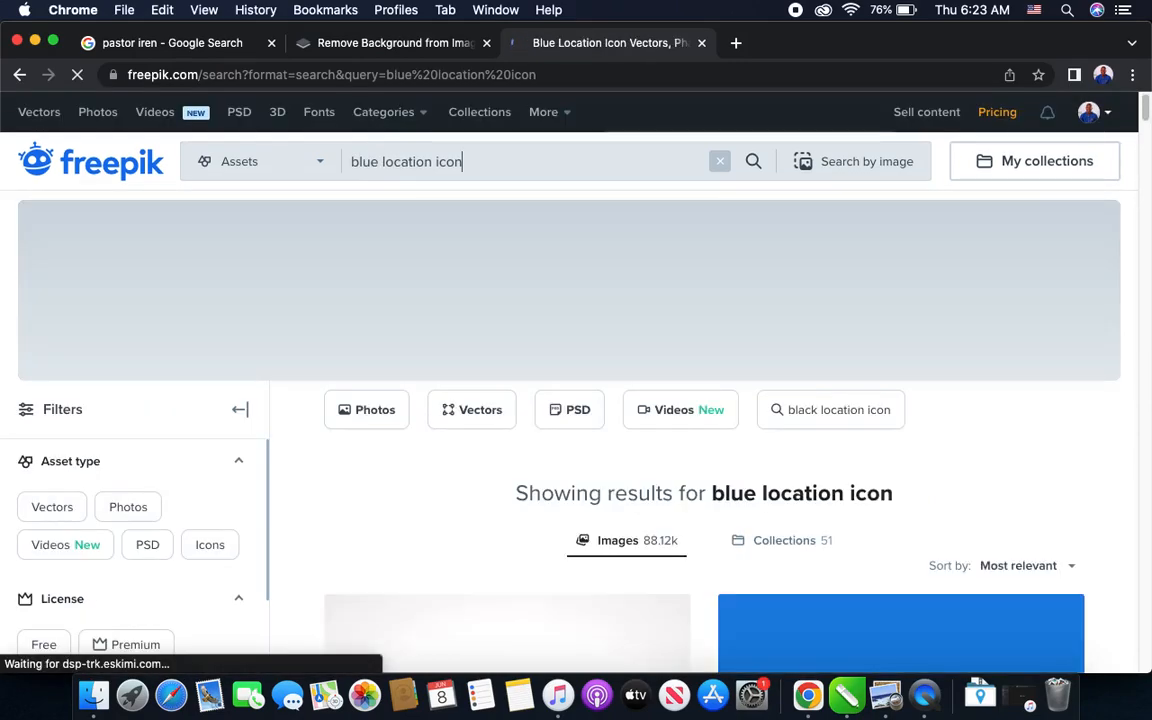
scroll(457, 303, "down", 10)
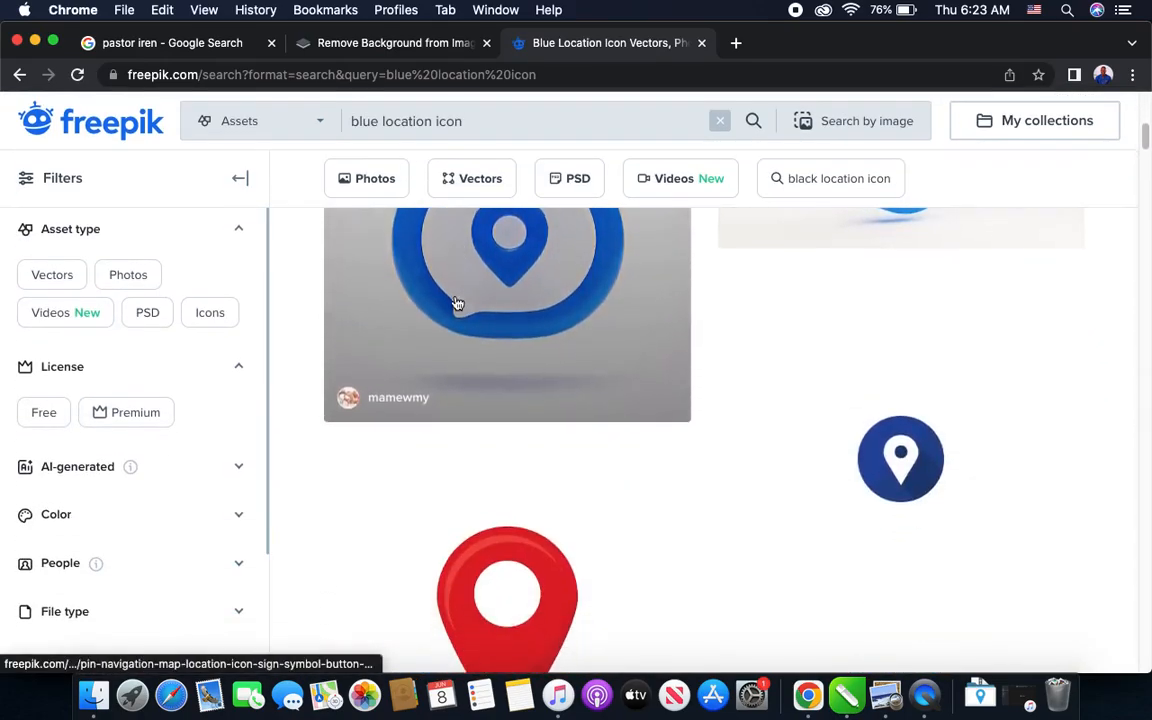
scroll(457, 303, "down", 8)
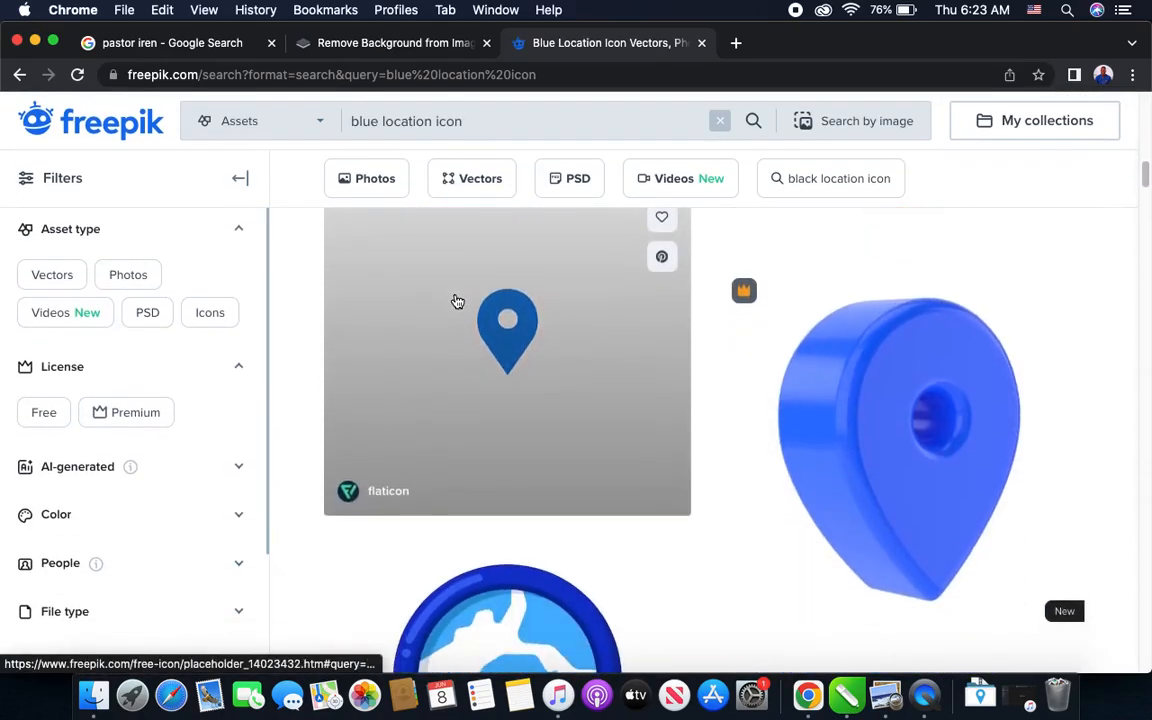
scroll(592, 365, "up", 3)
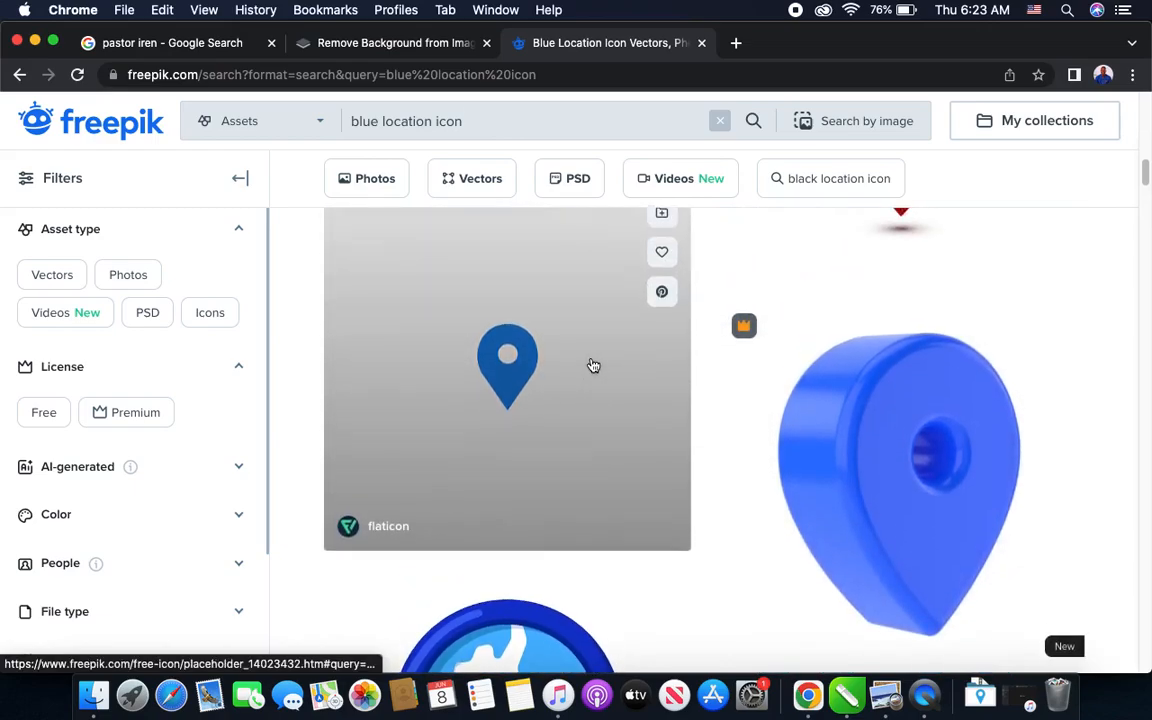
left_click(507, 392)
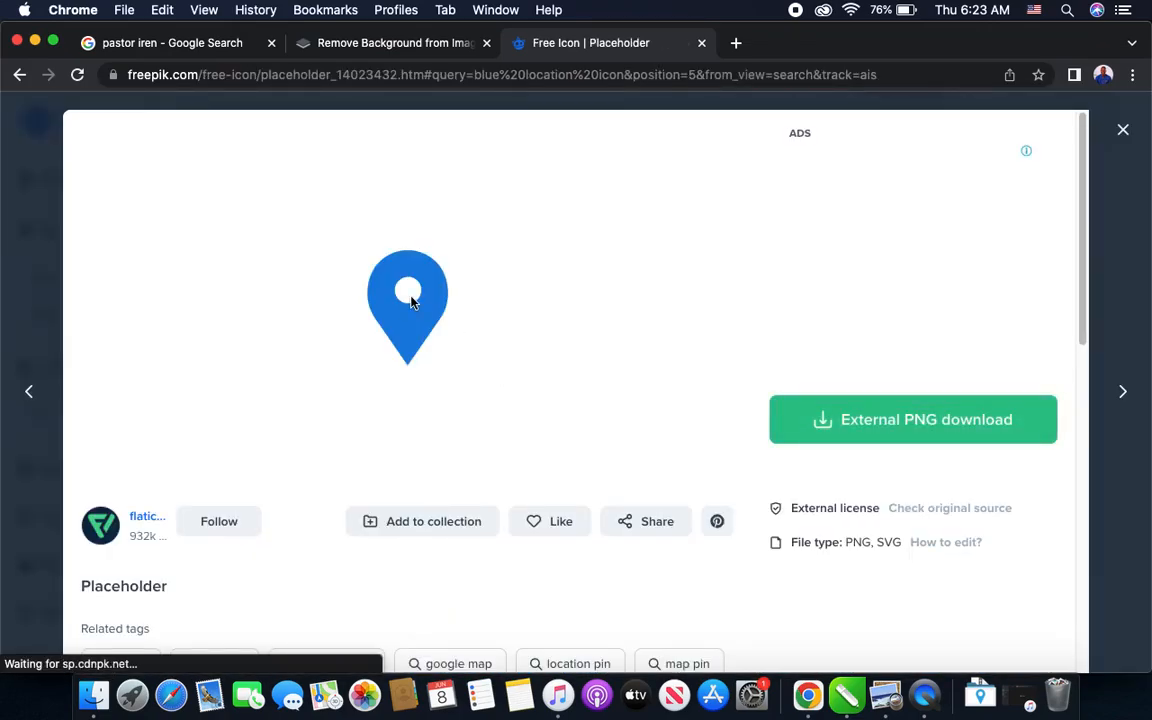
right_click(411, 300)
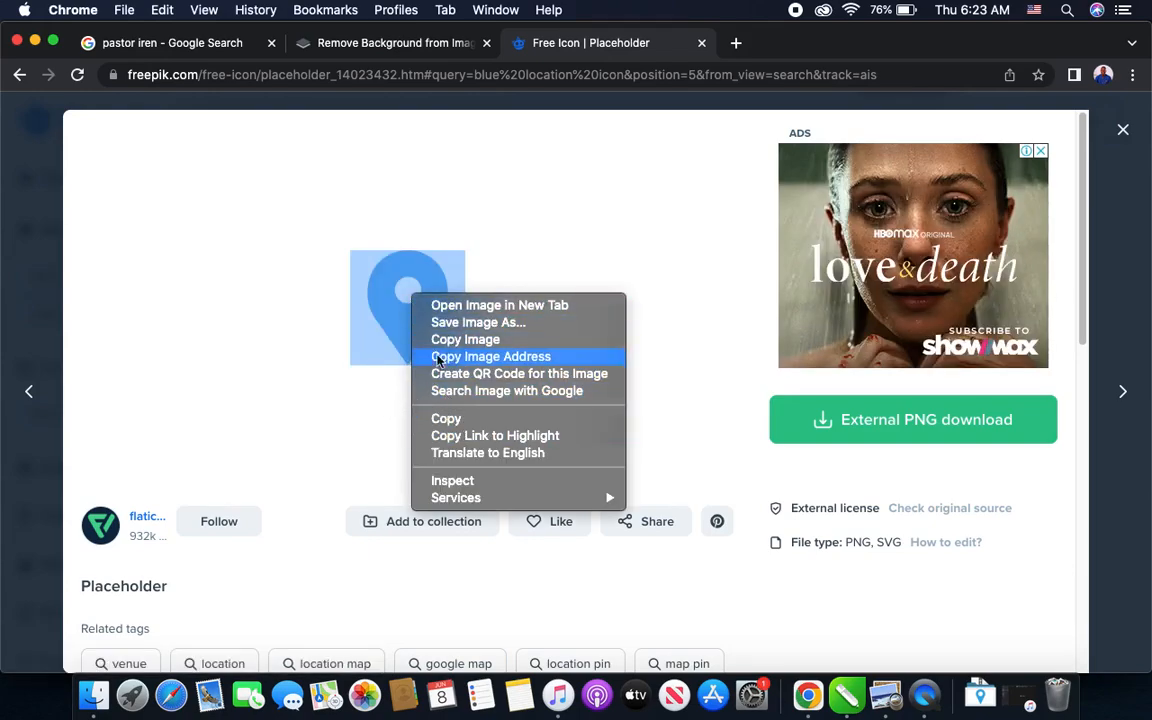
left_click(468, 341)
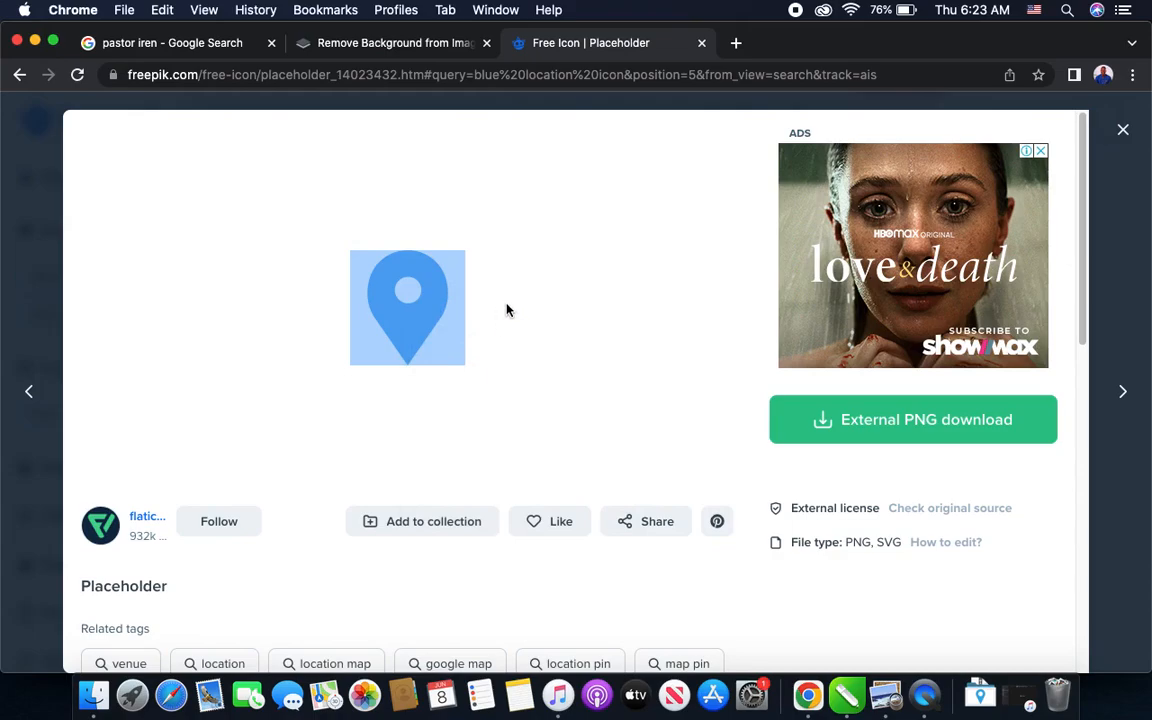
left_click(507, 309)
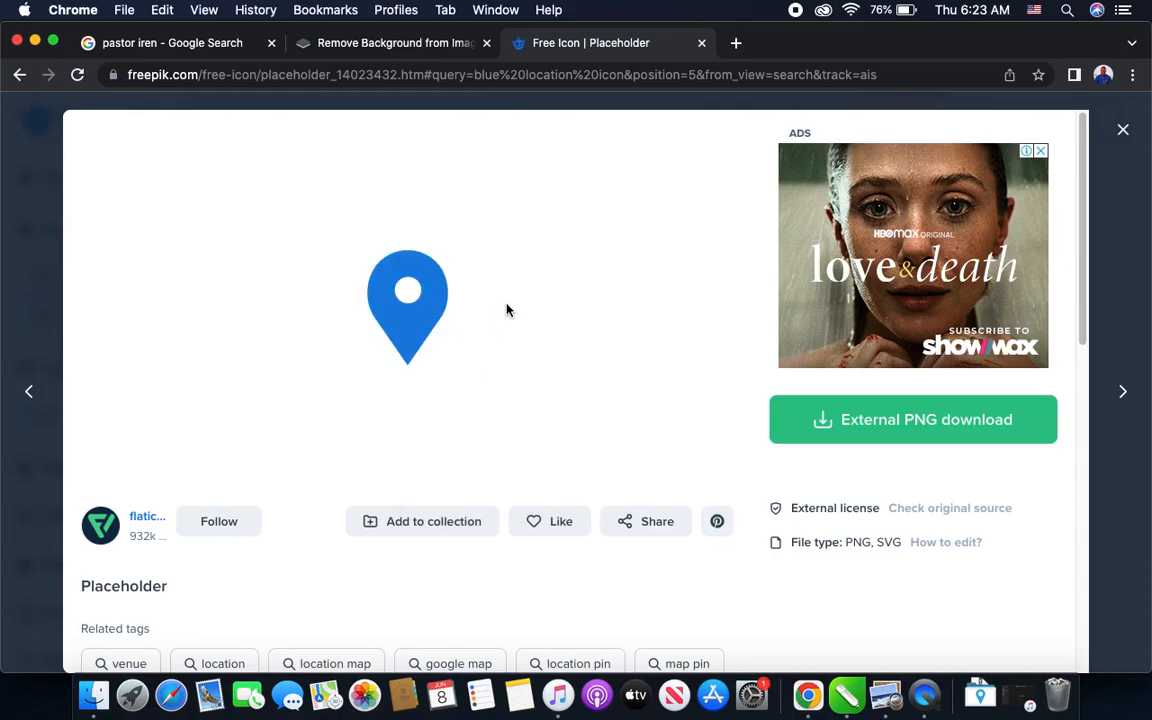
right_click(428, 287)
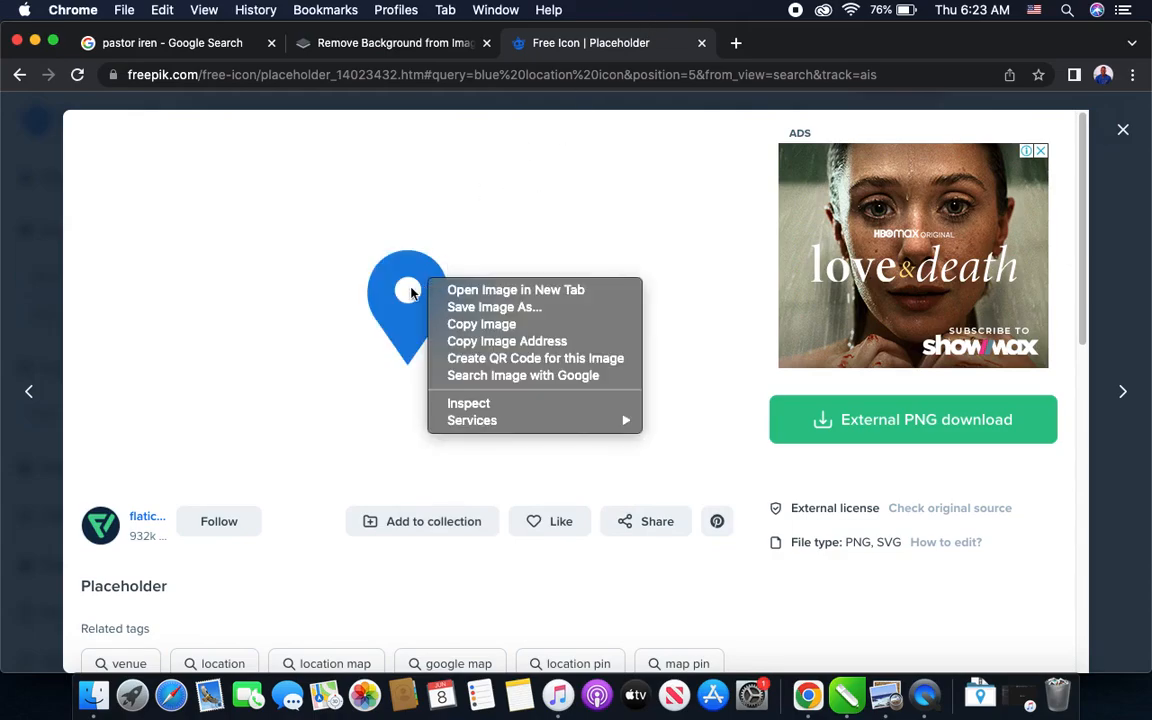
left_click(378, 263)
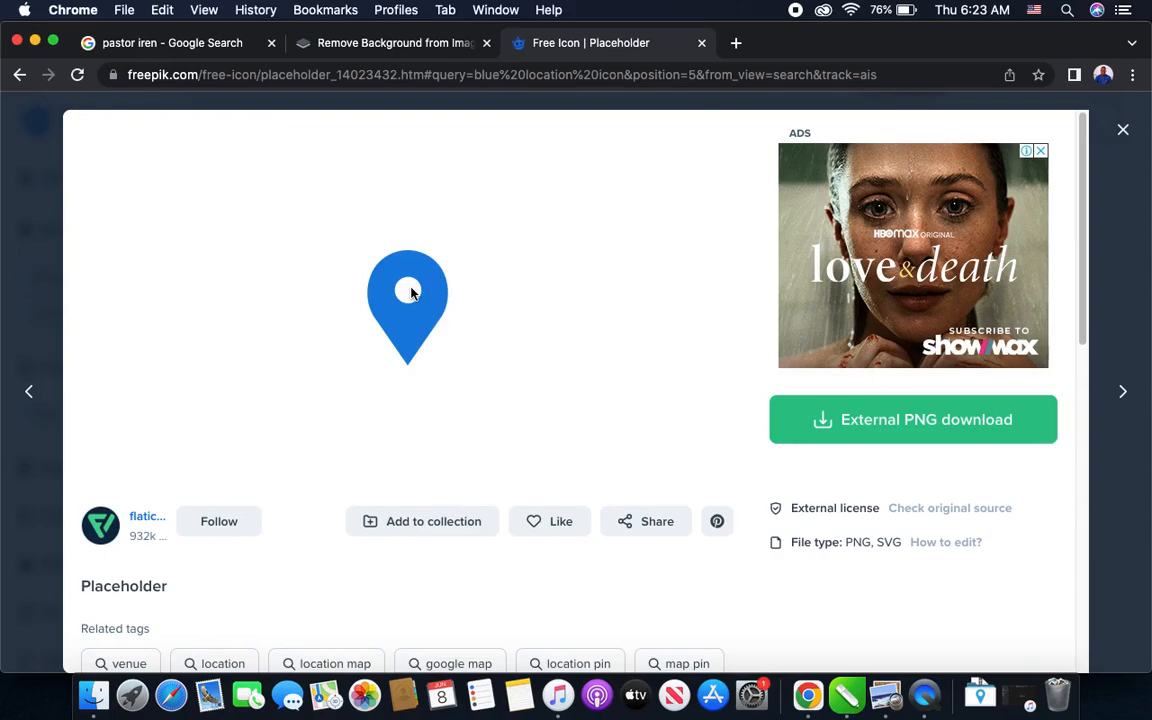
- Copy the blue pin image and paste it into the already open remove.bg page to strip its background
right_click(410, 291)
left_click(437, 329)
left_click(404, 47)
key("cmd+v")
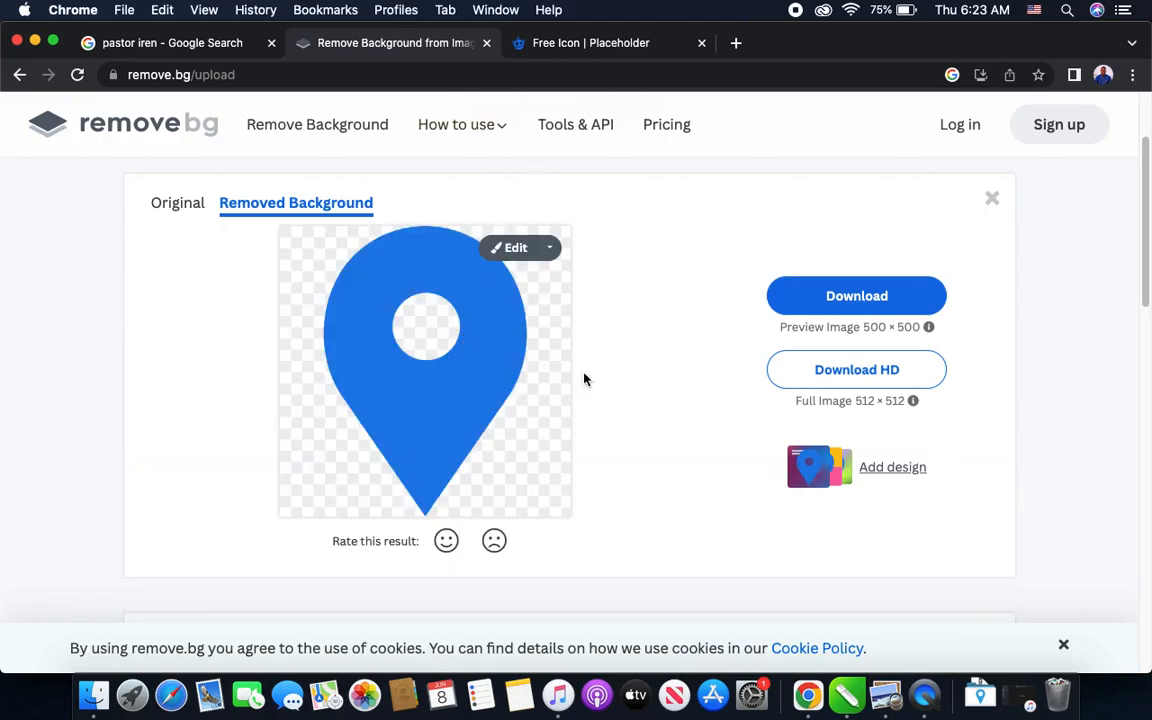
- Download the 500 × 500 preview of the background-free pin and open the downloaded PNG
right_click(812, 307)
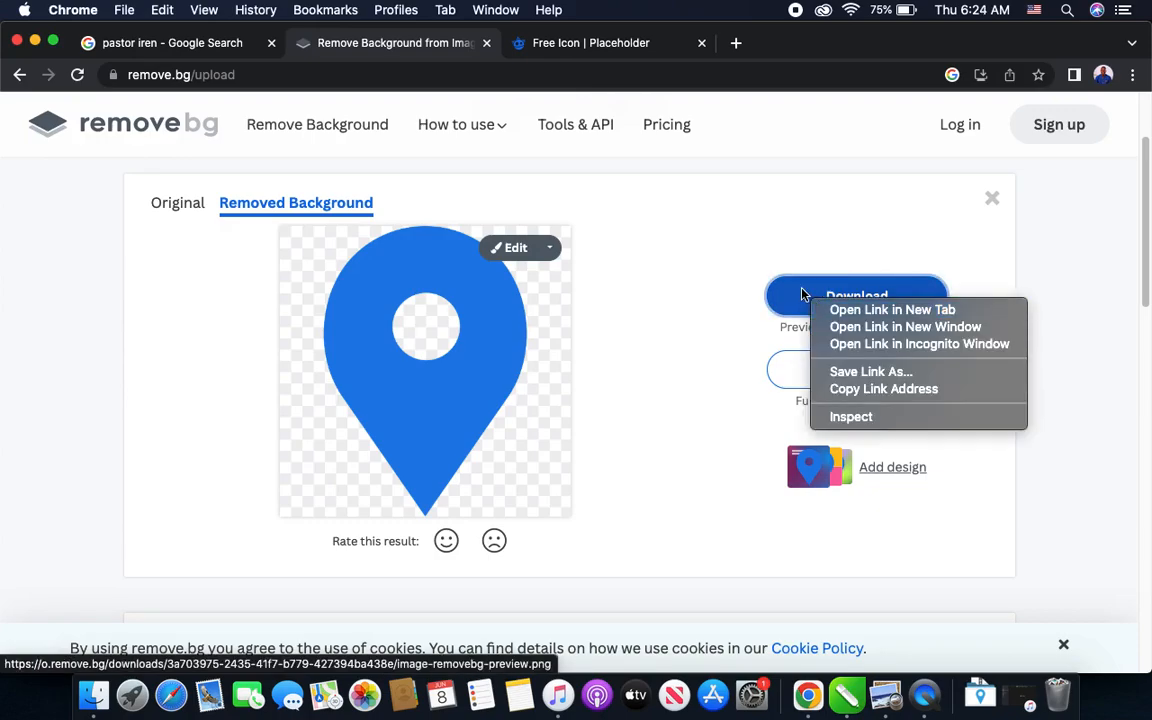
left_click(803, 296)
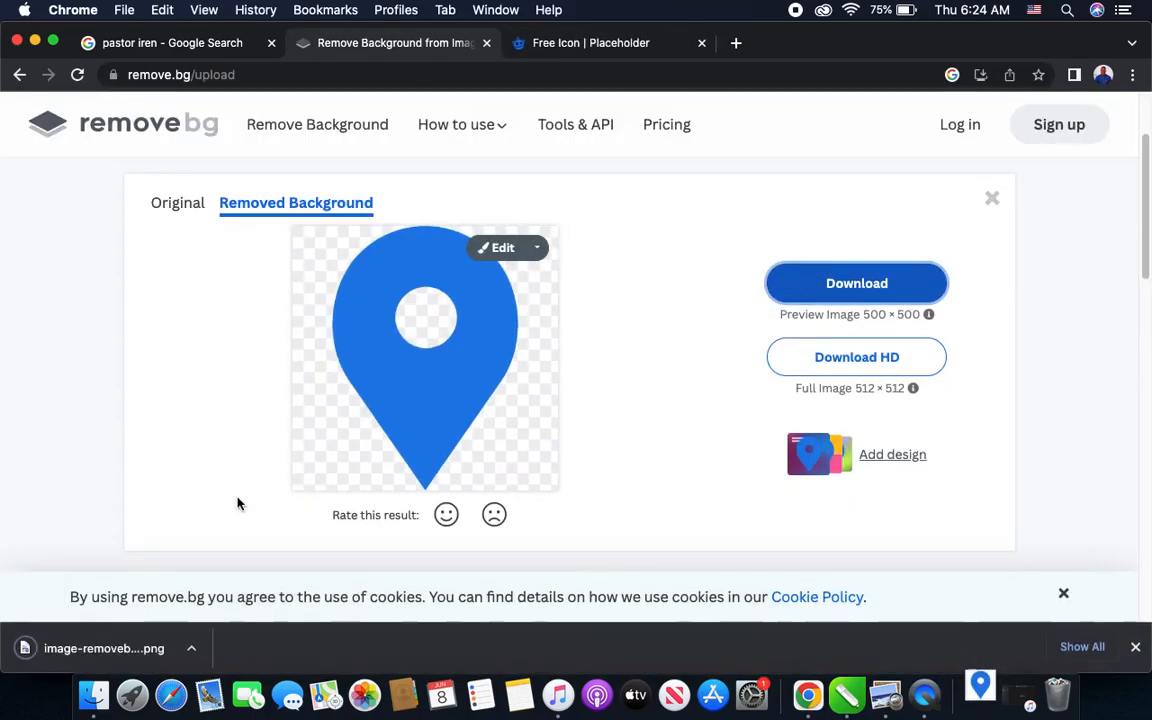
left_click(191, 652)
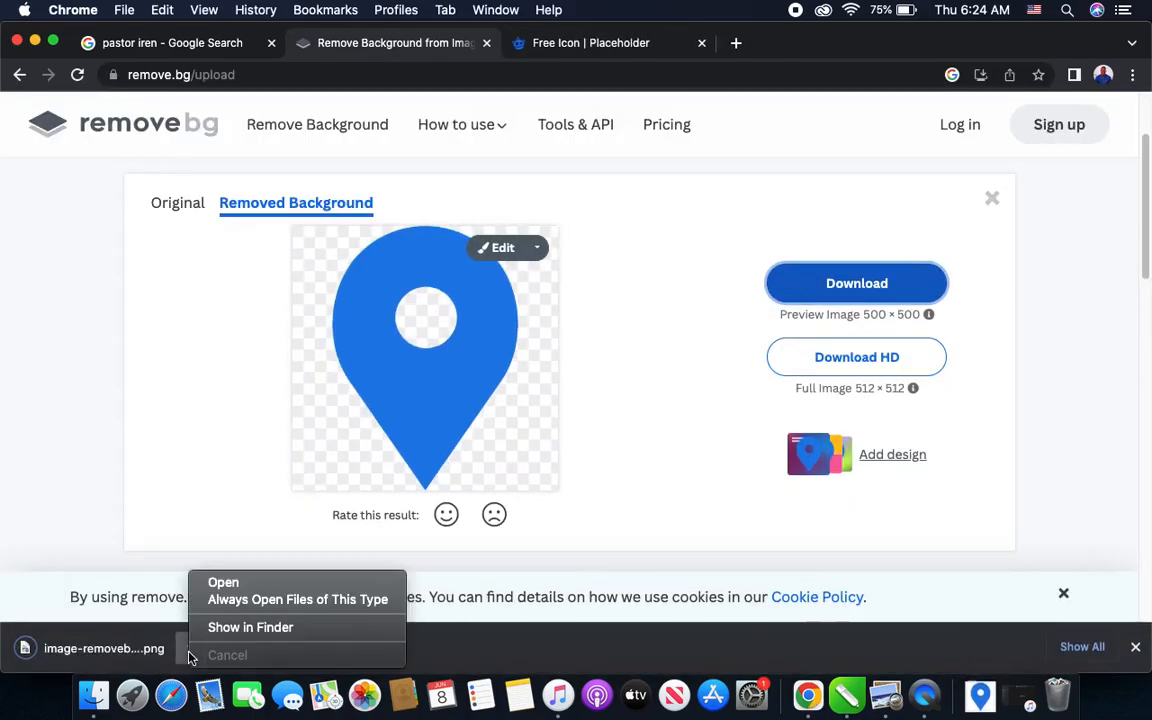
left_click(226, 582)
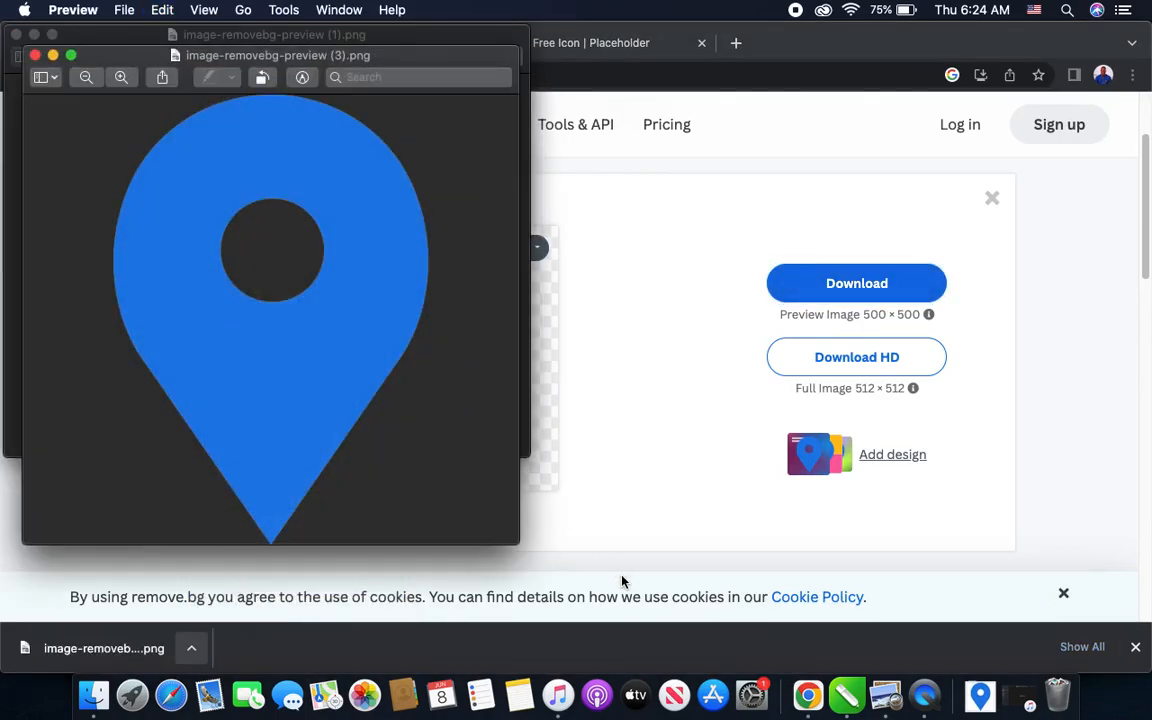
- Switch to CorelDRAW and paste the copied pin cutout onto Page 2
left_click(846, 697)
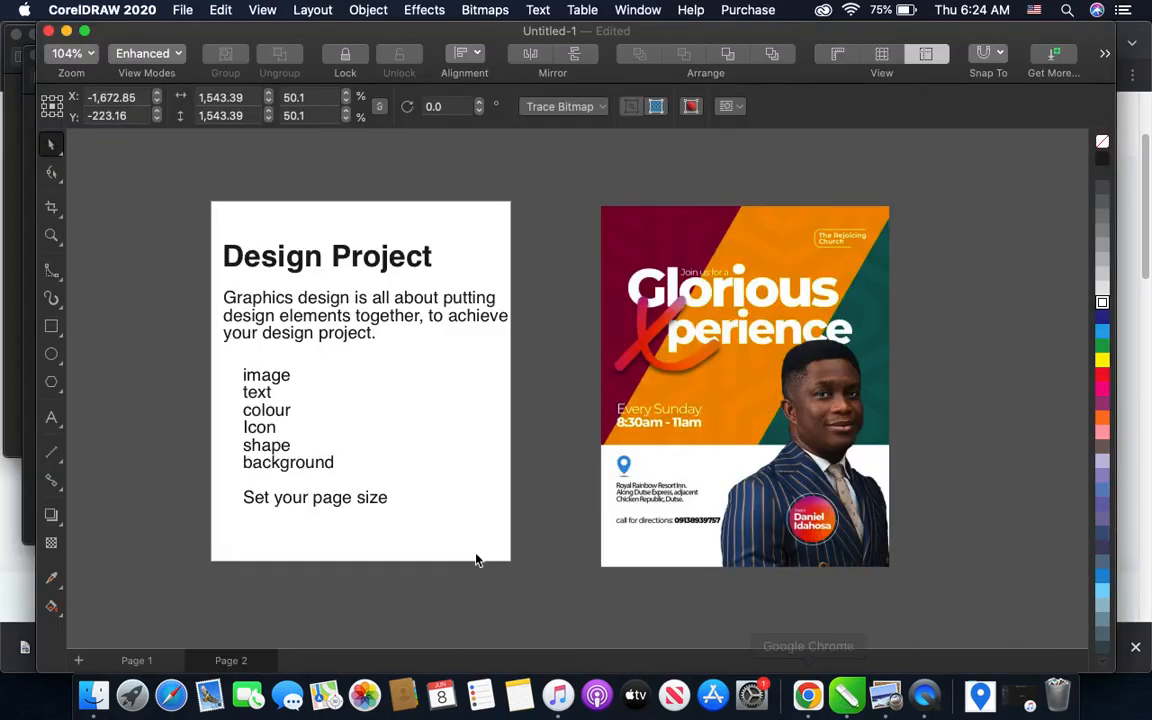
scroll(469, 565, "left", 8)
scroll(469, 565, "down", 4)
key("super+v")
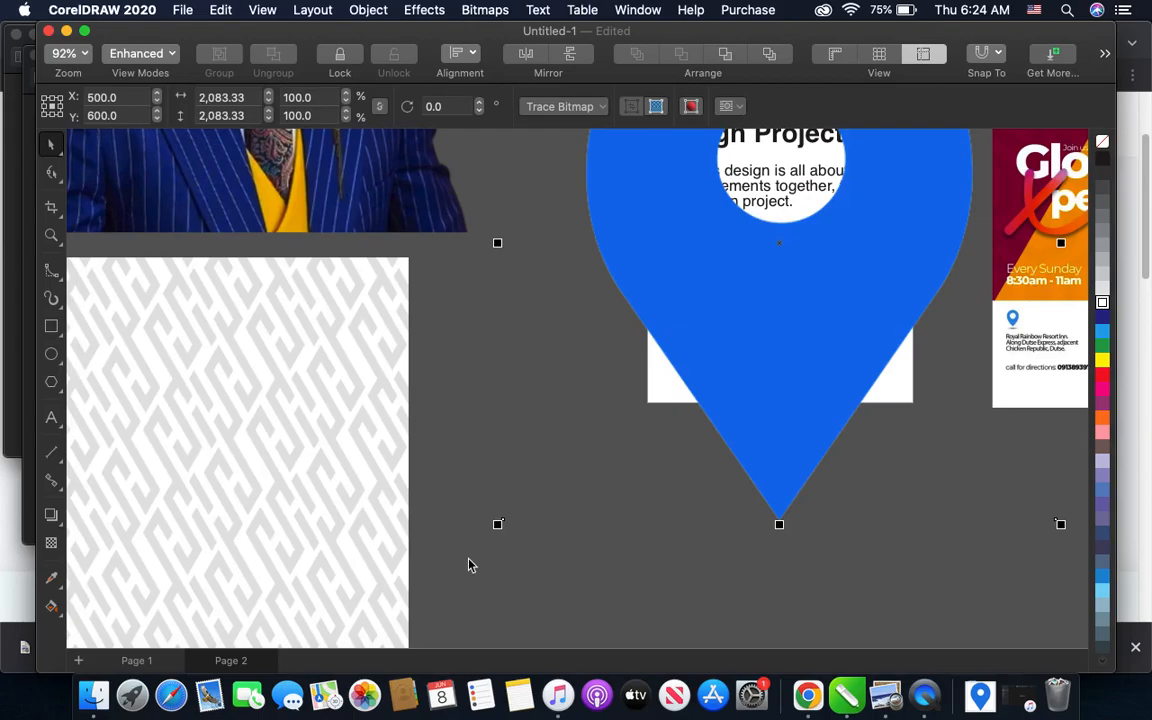
- Scale the pasted pin to 50% and move it to the lower edge of the Design Project notes, beside the pattern
scroll(469, 565, "down", 3)
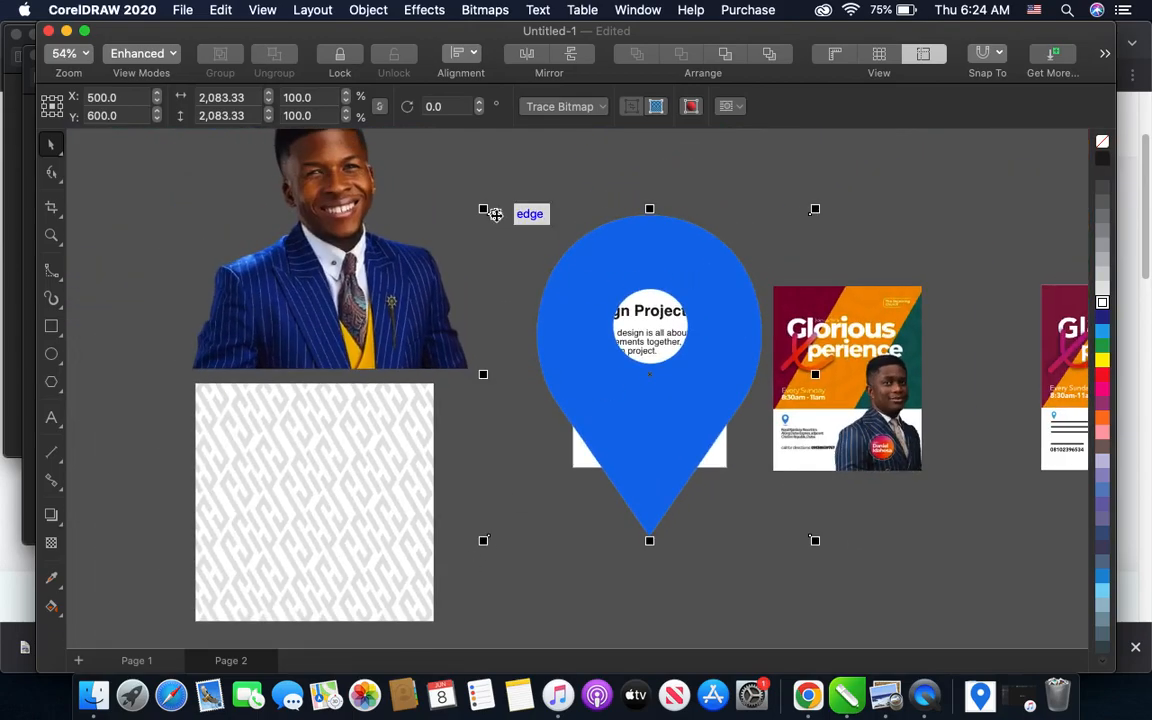
left_click_drag(484, 210, 644, 370)
left_click_drag(744, 449, 590, 530)
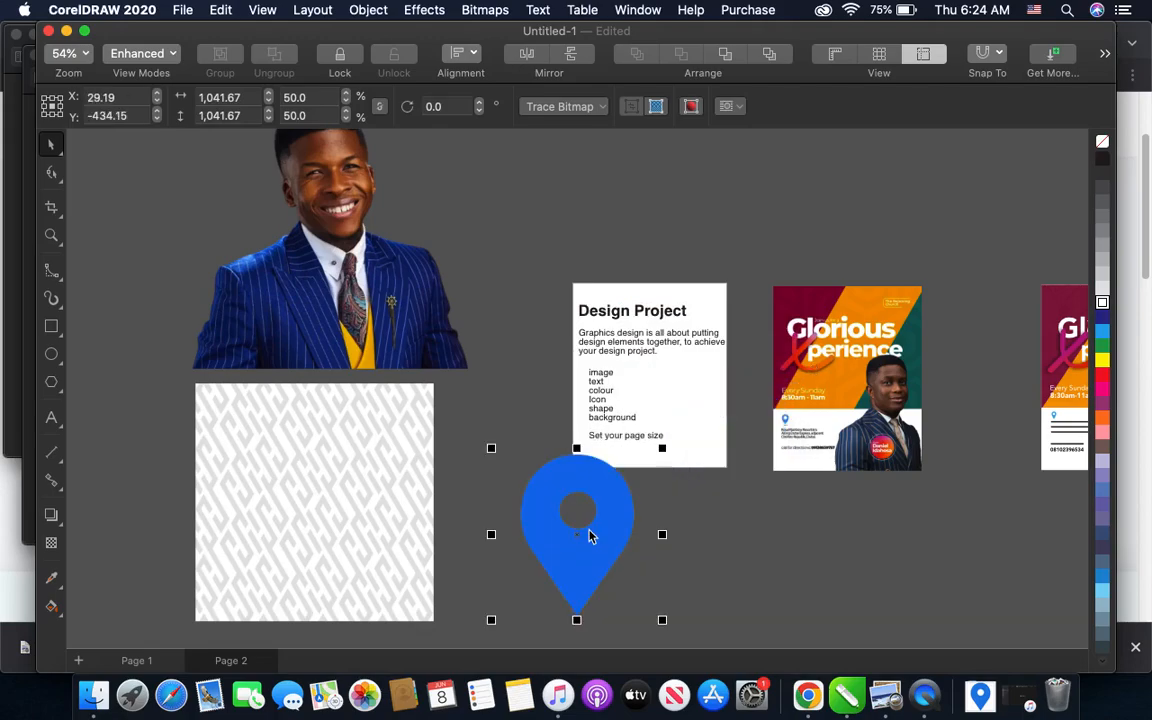
scroll(589, 535, "up", 3)
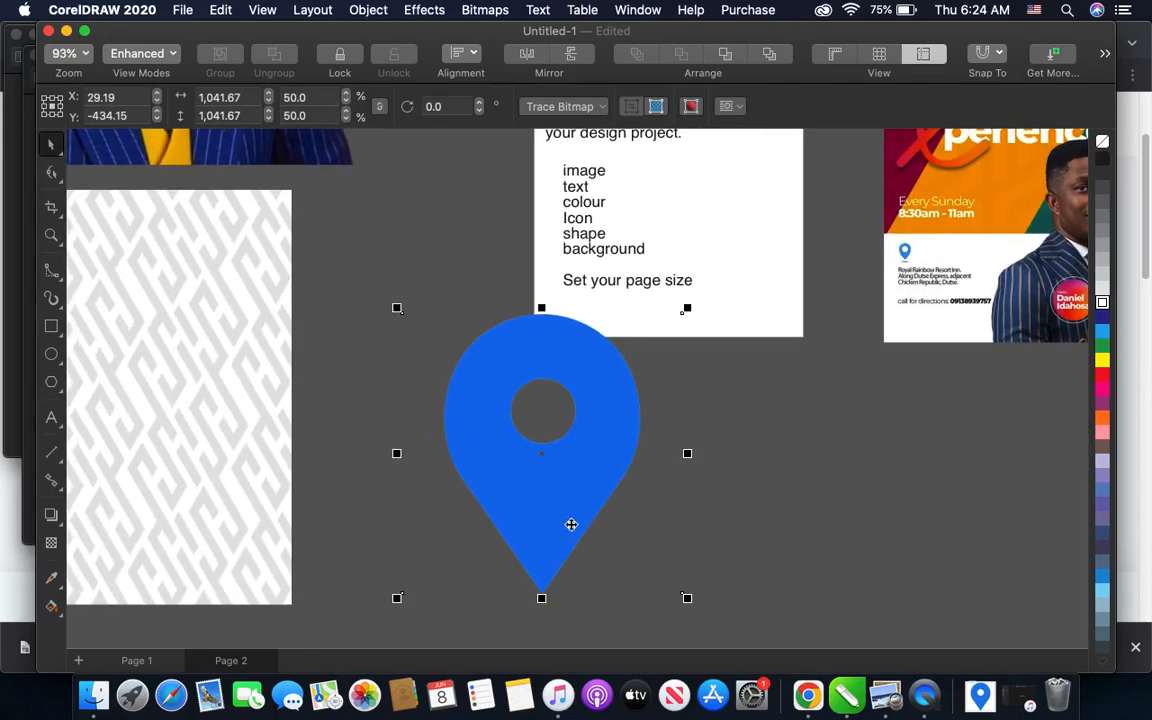
left_click_drag(481, 450, 475, 408)
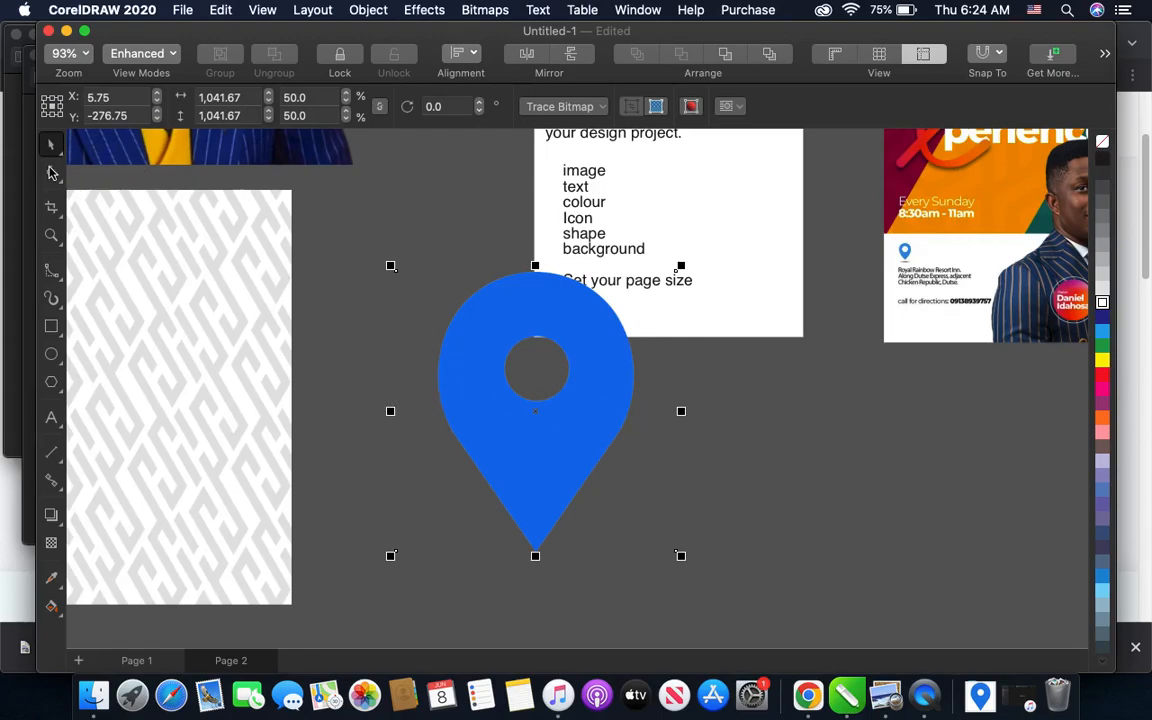
- Crop the empty margins on both sides of the pin bitmap with the Shape tool, leaving it about 794 units wide
left_click(53, 173)
left_click_drag(359, 242, 432, 579)
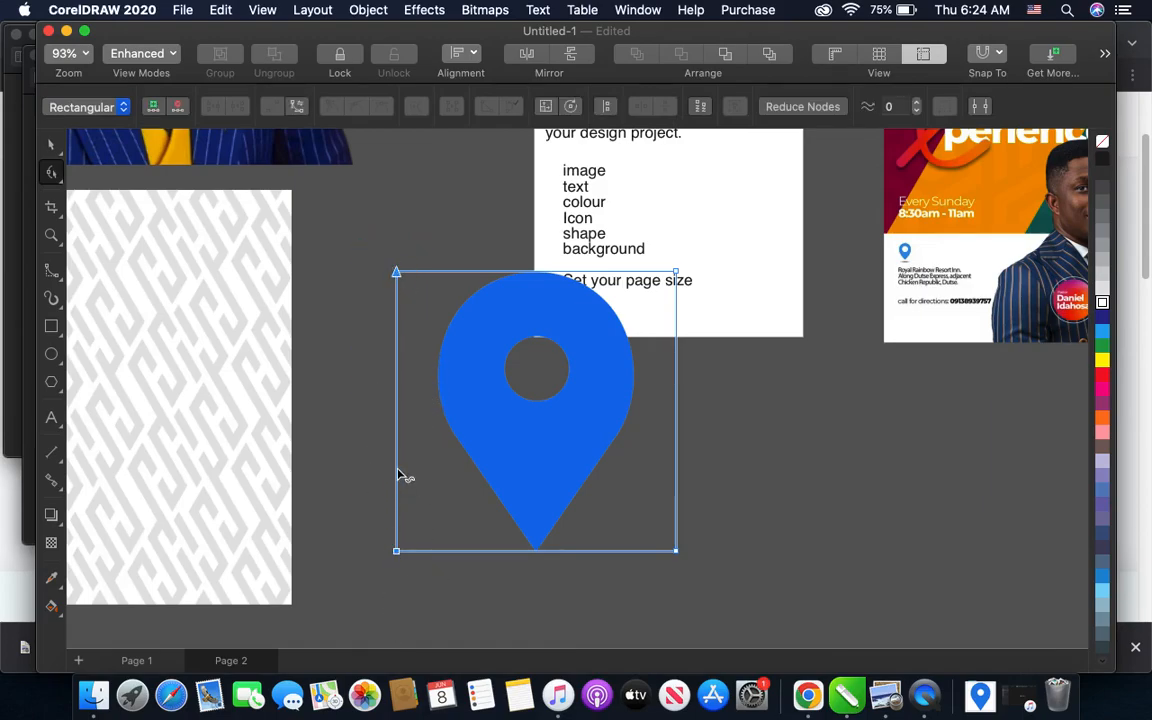
left_click_drag(397, 475, 437, 477)
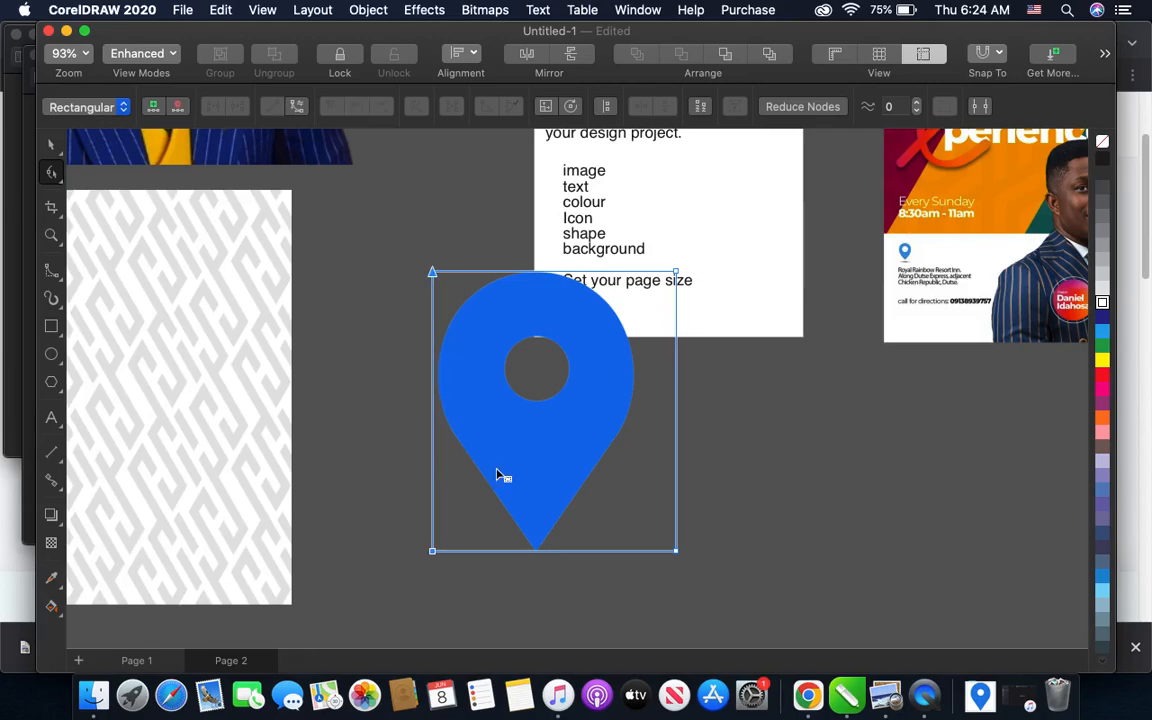
left_click_drag(694, 576, 628, 220)
left_click_drag(677, 417, 643, 417)
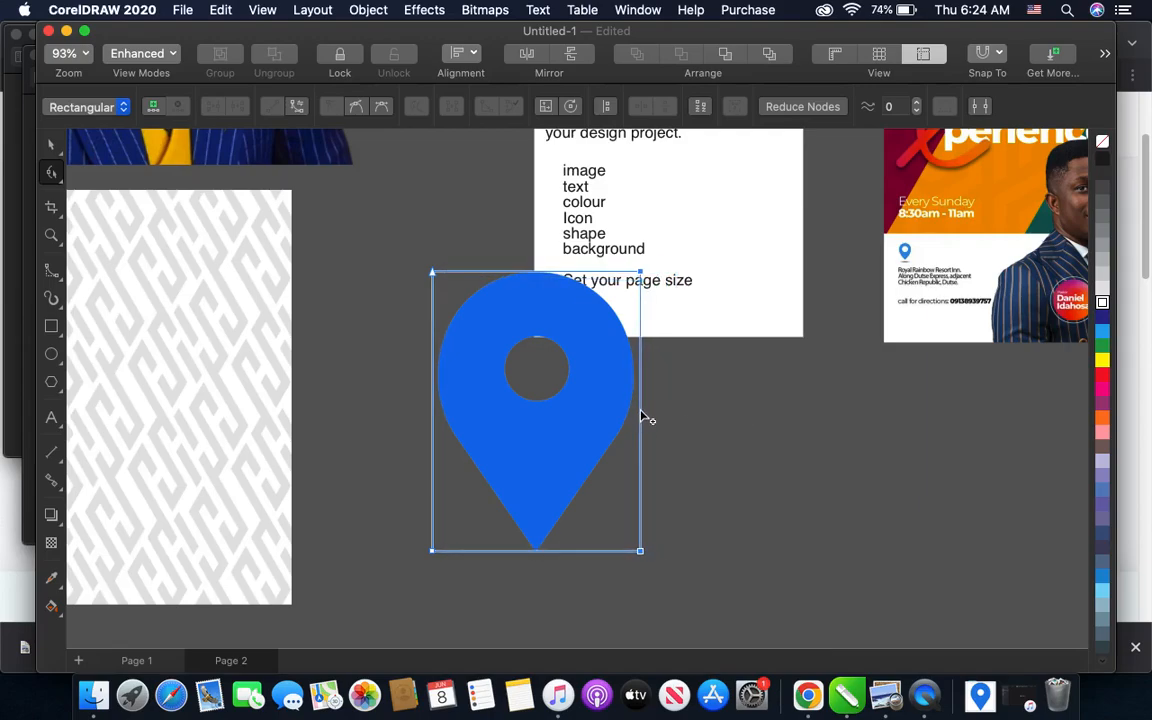
left_click_drag(641, 417, 646, 417)
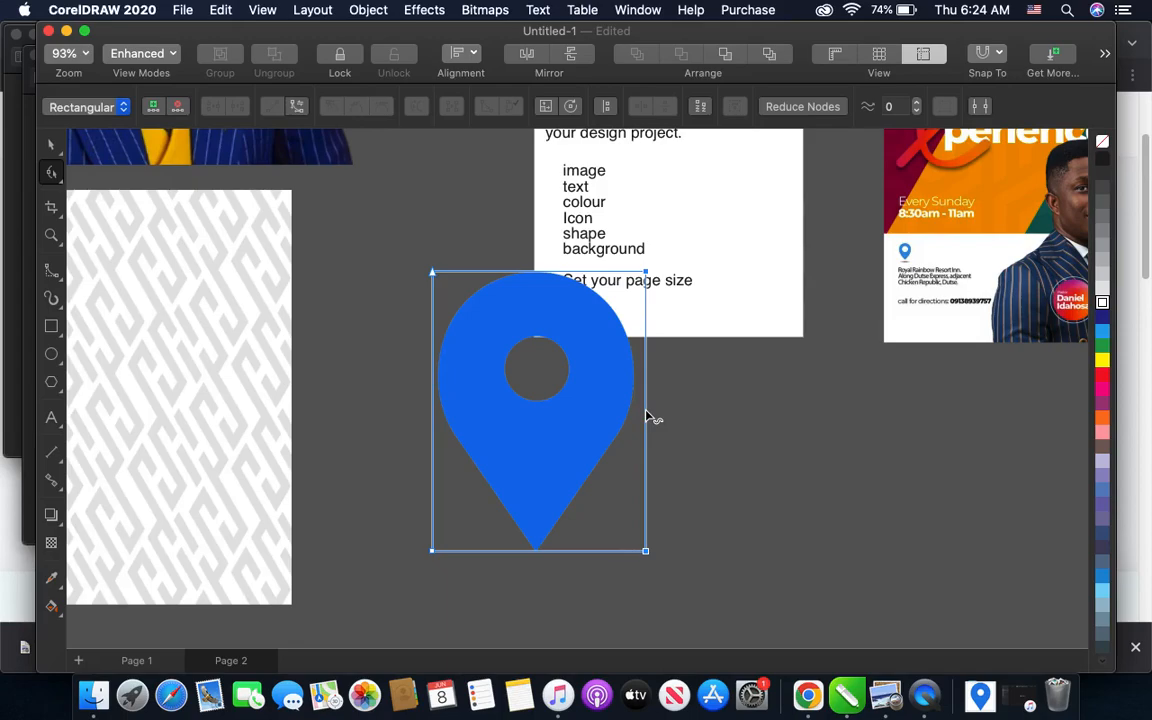
left_click(53, 147)
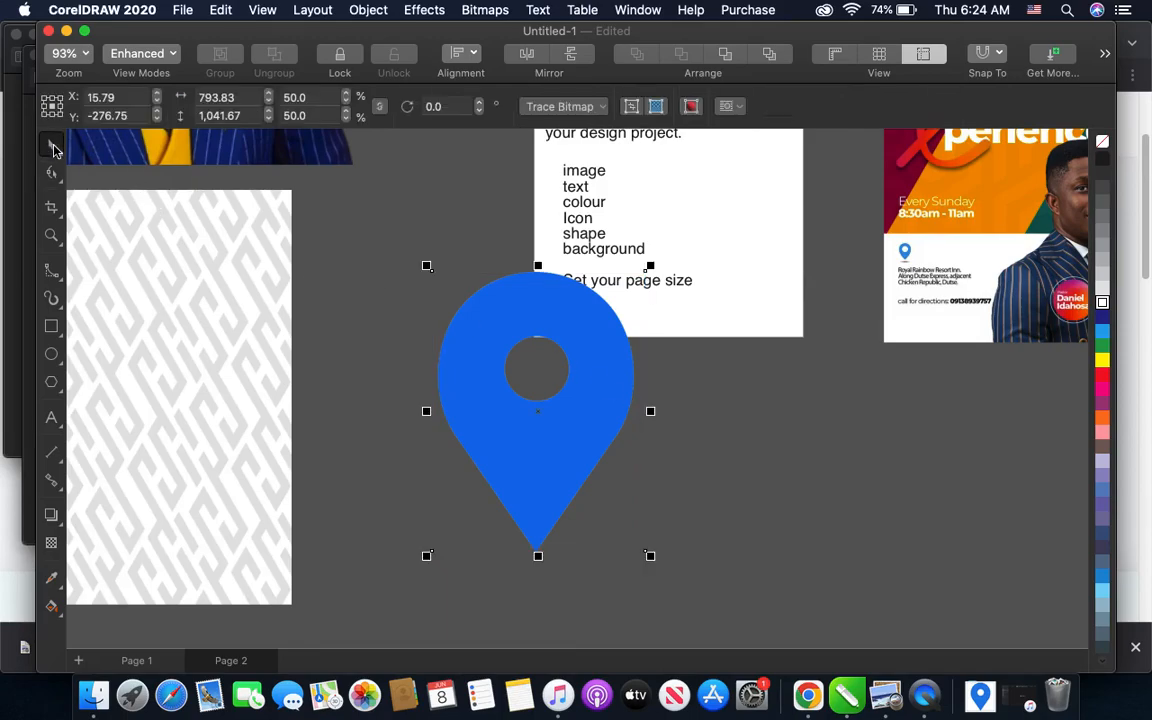
- Move the blue pin off the page beside the pattern, and move the Design Project text off the page below the first flyer
scroll(520, 405, "down", 3)
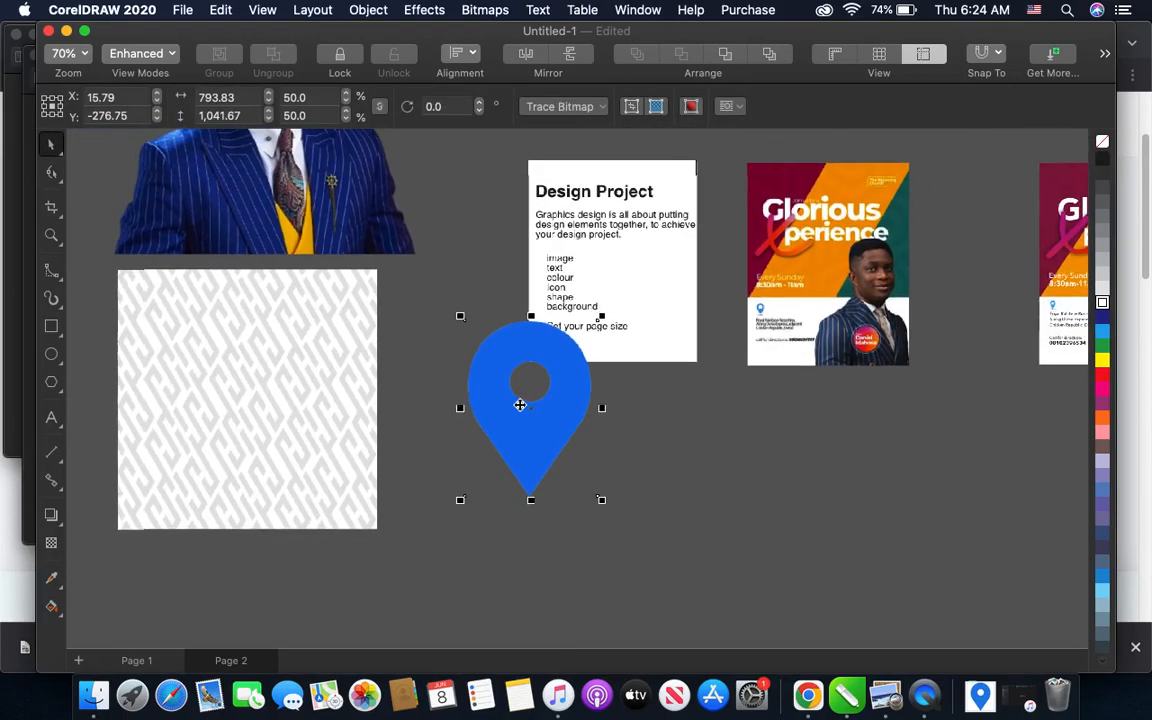
left_click_drag(526, 426, 471, 426)
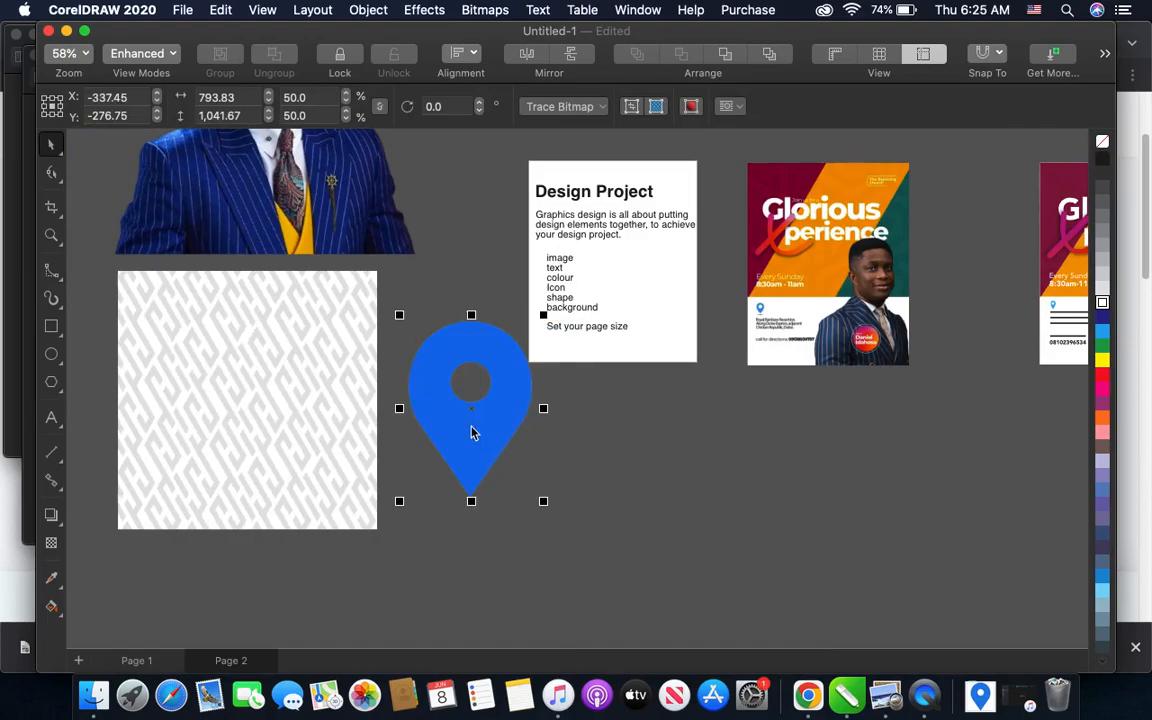
left_click_drag(478, 172, 730, 385)
left_click_drag(614, 260, 792, 503)
- Crop the empty margins on both sides of the pastor cutout with the Shape tool
scroll(792, 503, "up", 5)
scroll(740, 497, "left", 3)
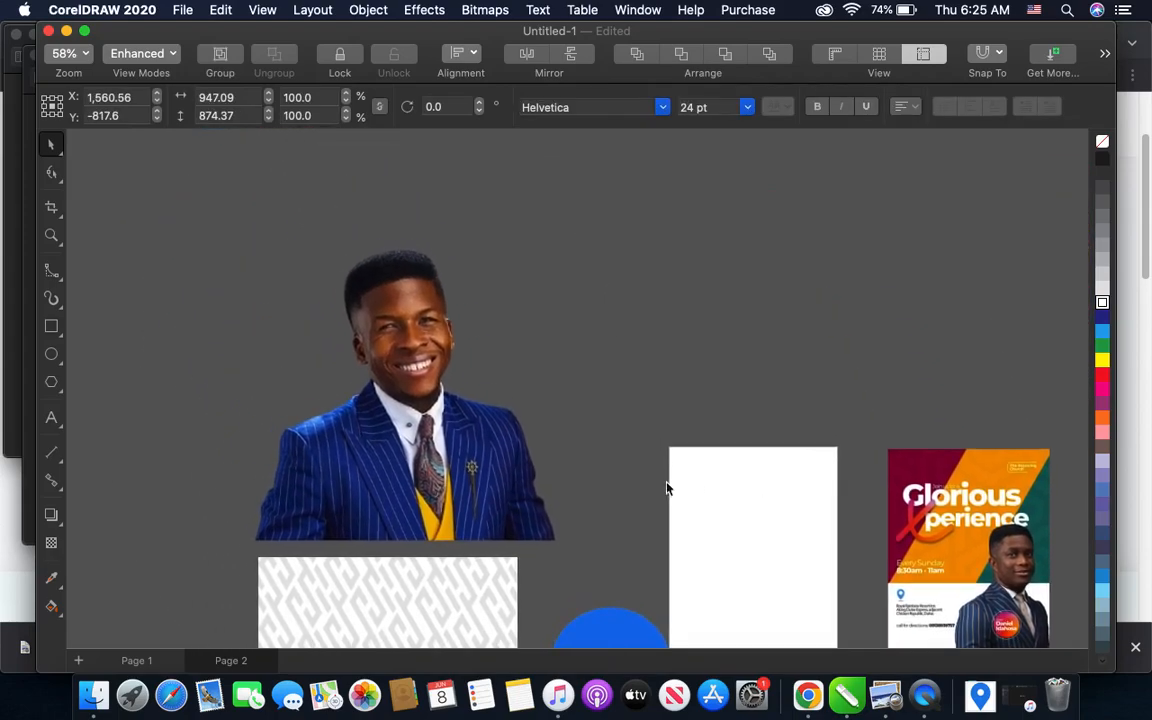
left_click(513, 474)
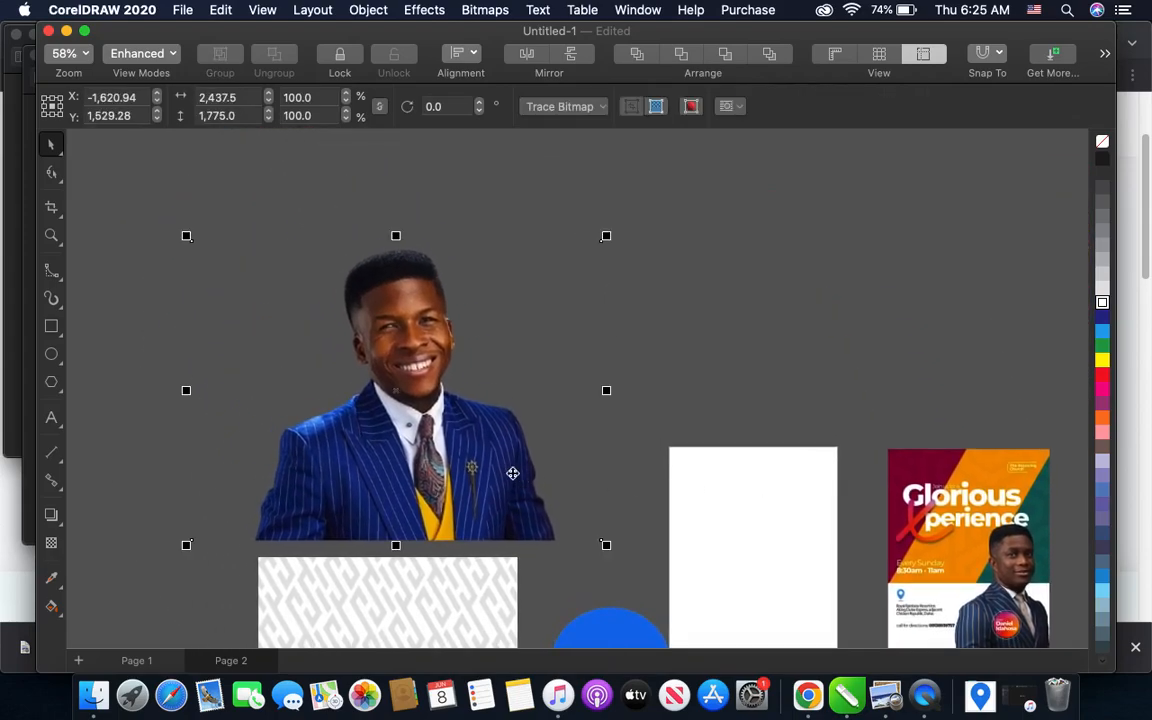
left_click(52, 175)
left_click_drag(156, 227, 245, 530)
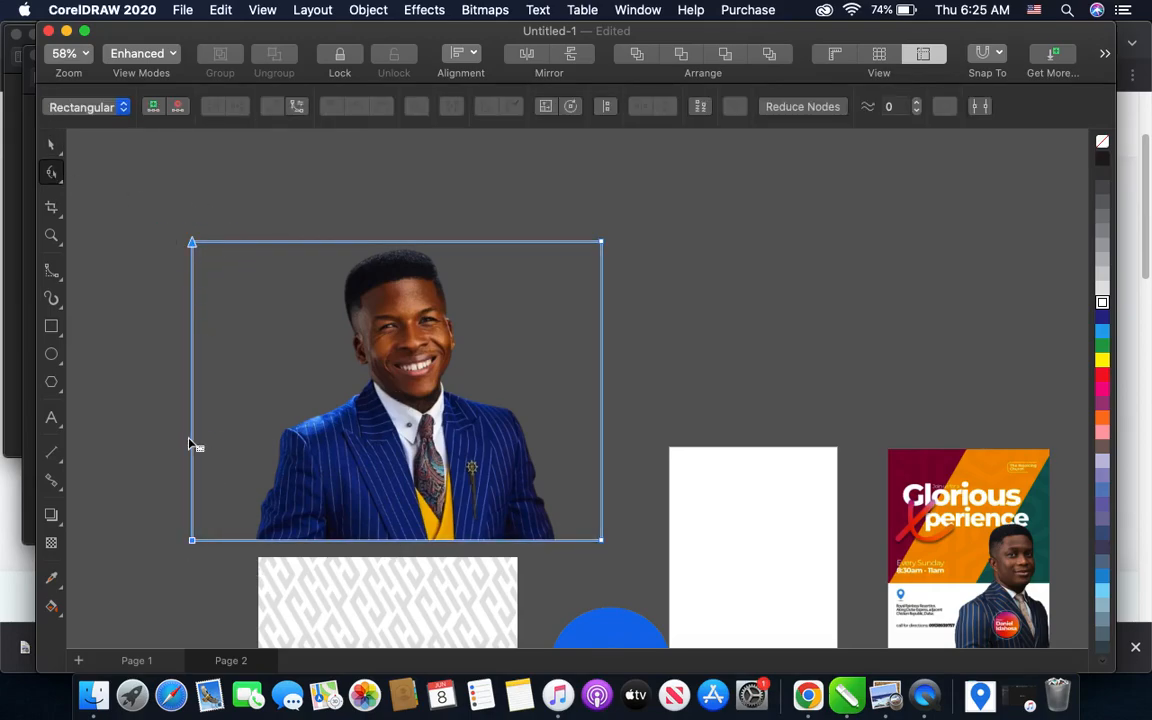
left_click_drag(197, 449, 255, 452)
left_click_drag(558, 211, 660, 541)
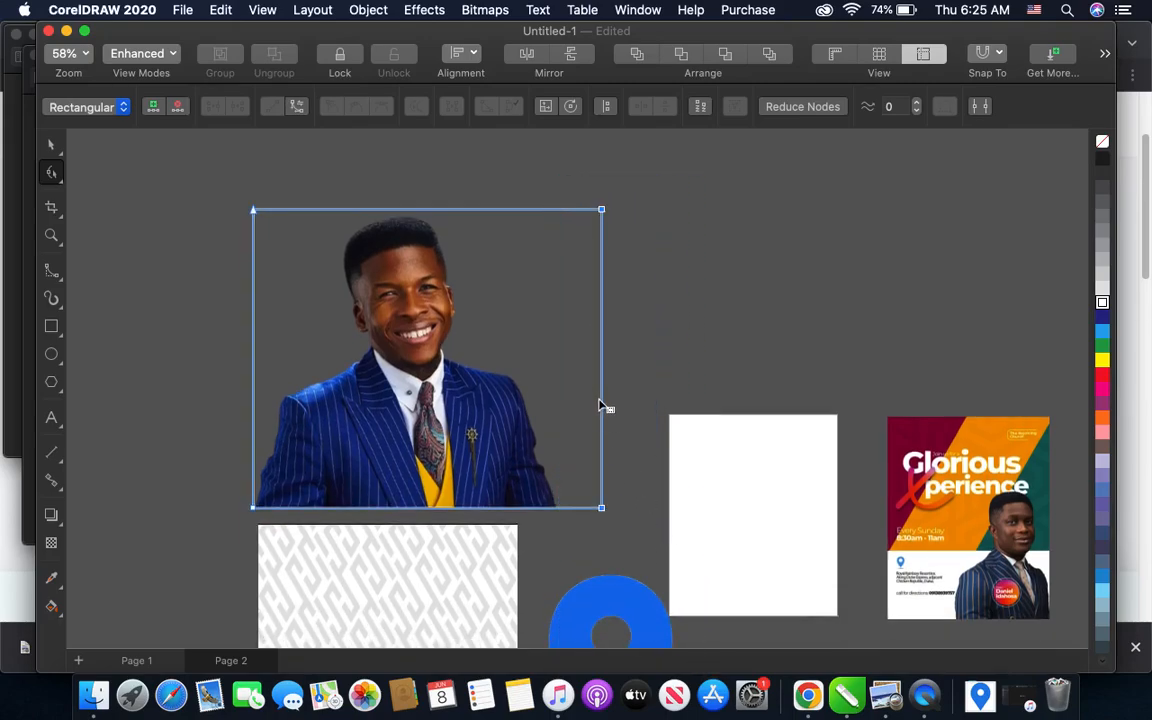
left_click_drag(605, 407, 560, 411)
- Rearrange the elements beside the page: pastor cutout on the far side, pattern next to it, and the pin above the page
scroll(560, 411, "down", 3)
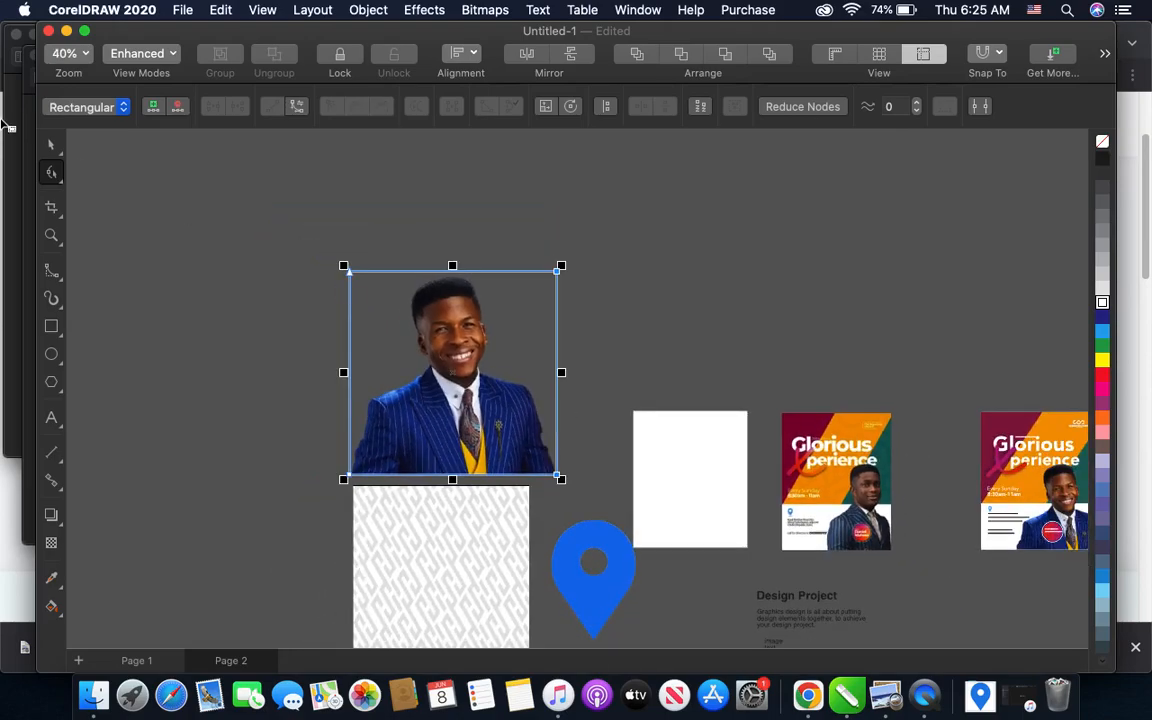
left_click(52, 145)
left_click_drag(440, 360, 227, 352)
mouse_move(416, 342)
left_mouse_down()
mouse_move(406, 296)
mouse_move(411, 321)
left_mouse_up()
left_click_drag(578, 548, 581, 268)
scroll(815, 440, "up", 3)
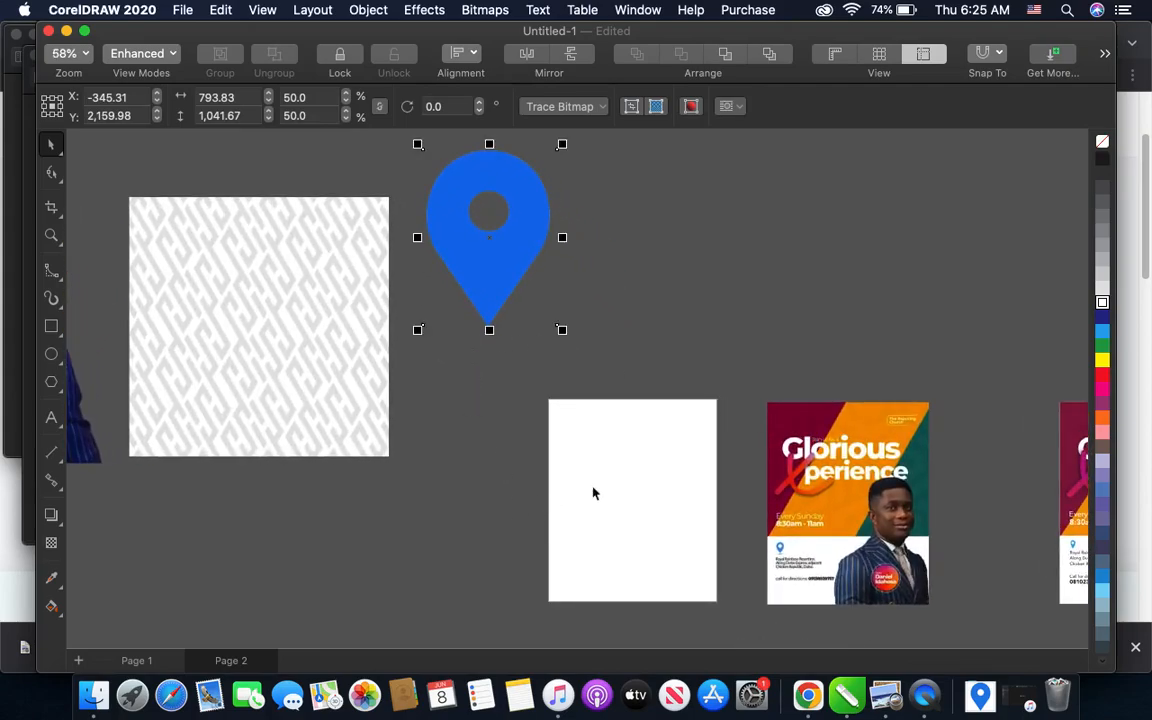
- Create a rectangle covering the whole 1,000 × 1,200 px page and fill it with white
scroll(546, 405, "up", 3)
scroll(546, 405, "down", 2)
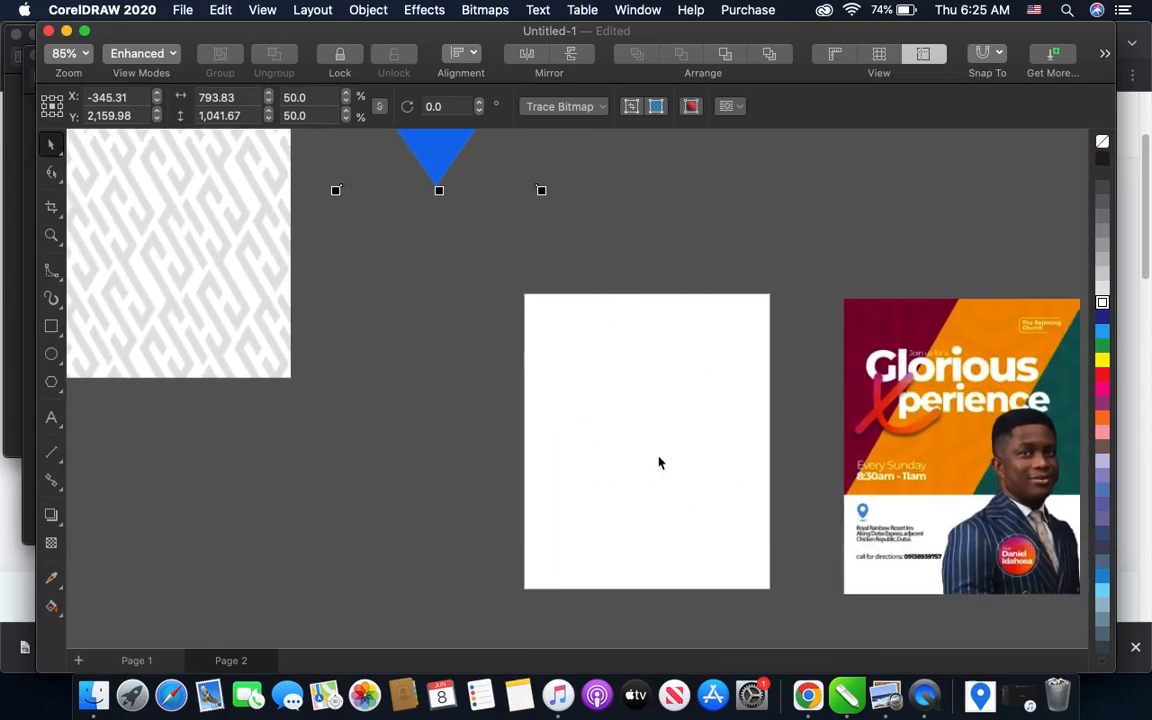
scroll(648, 369, "right", 1)
scroll(648, 373, "right", 3)
scroll(648, 373, "down", 1)
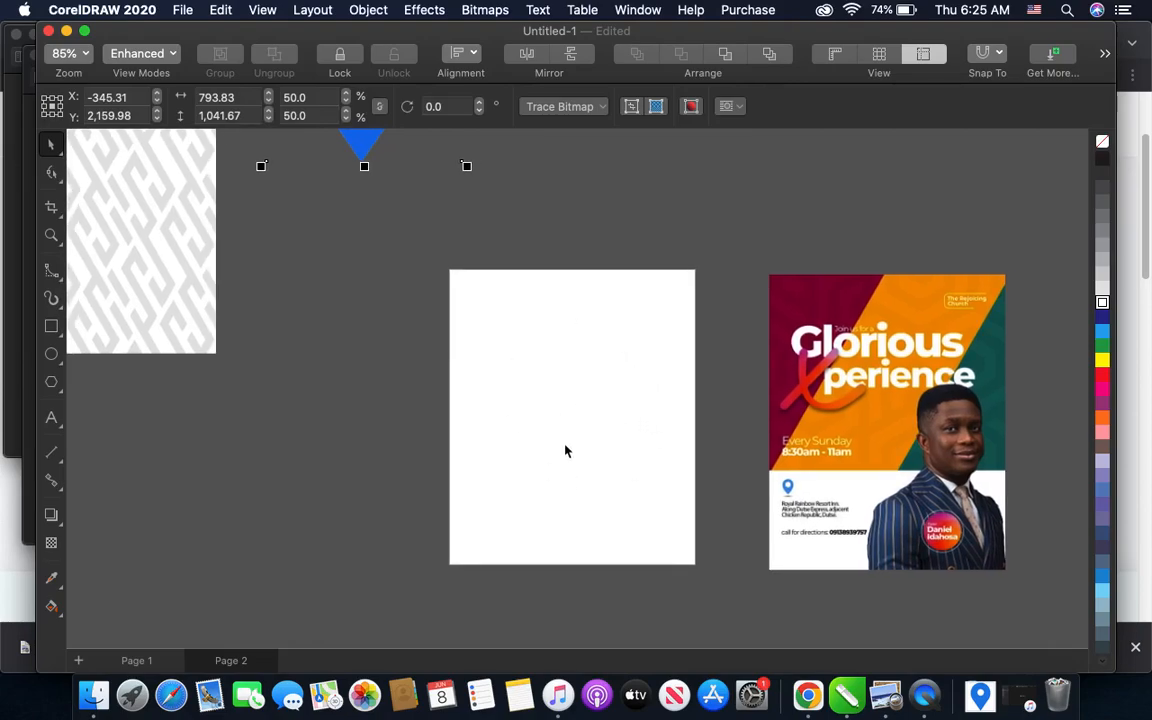
scroll(565, 451, "left", 3)
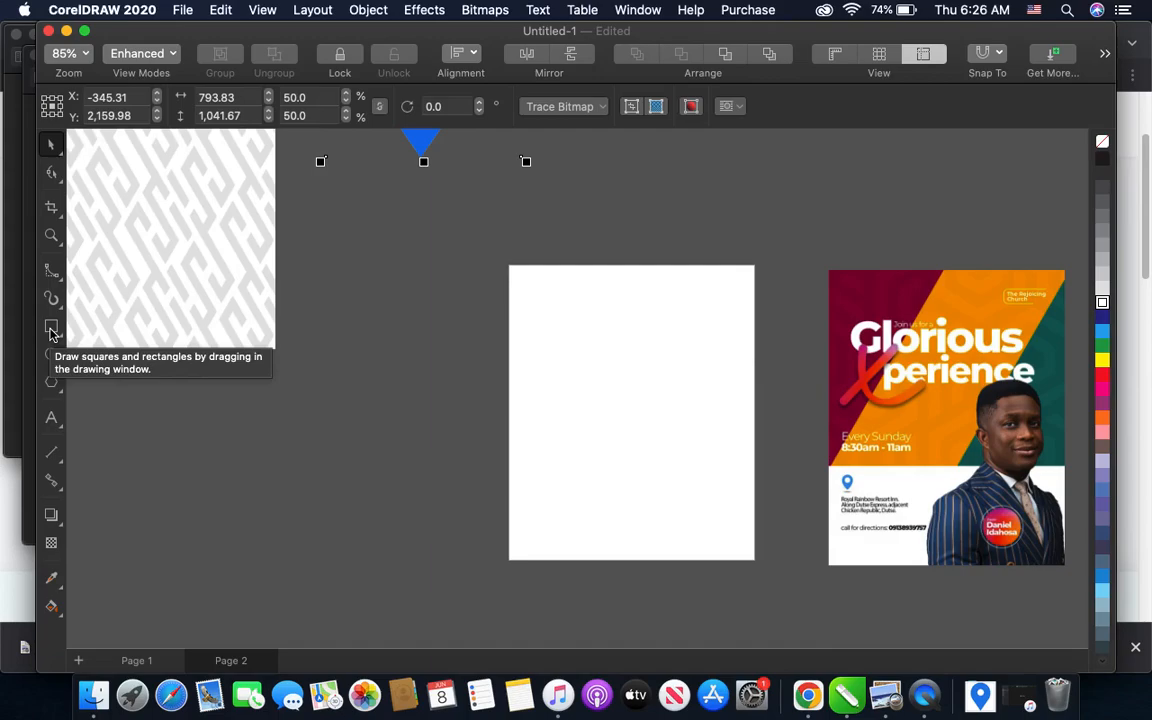
double_click(51, 327)
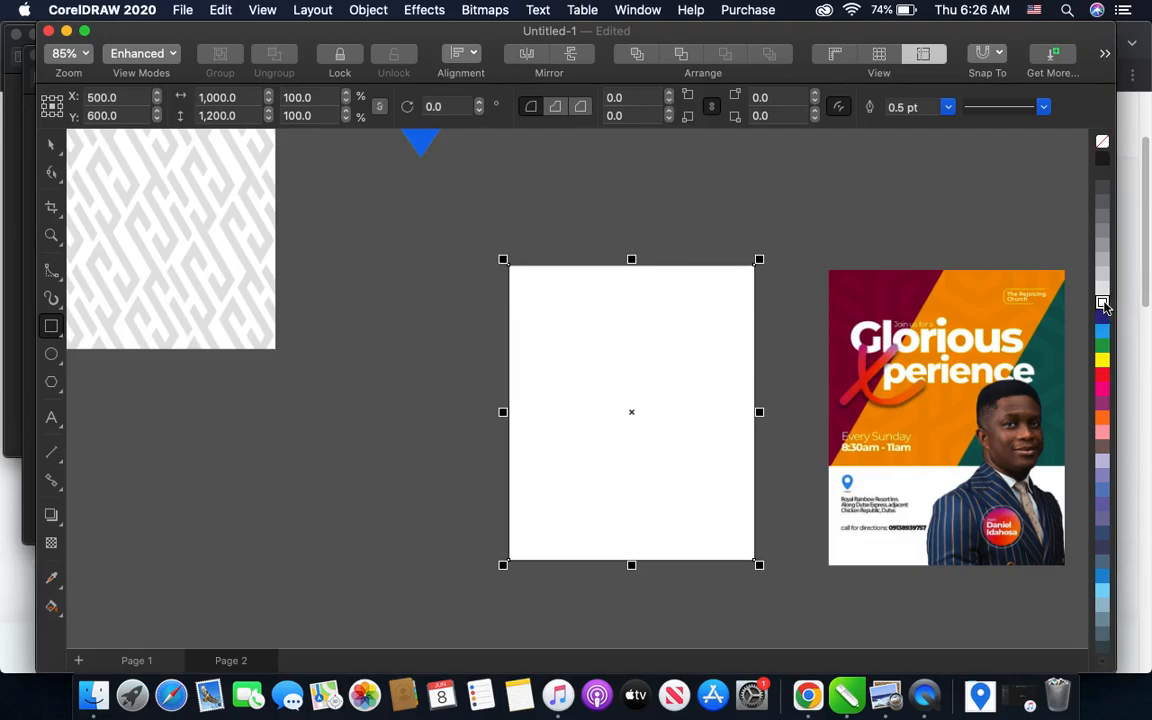
left_click(1104, 306)
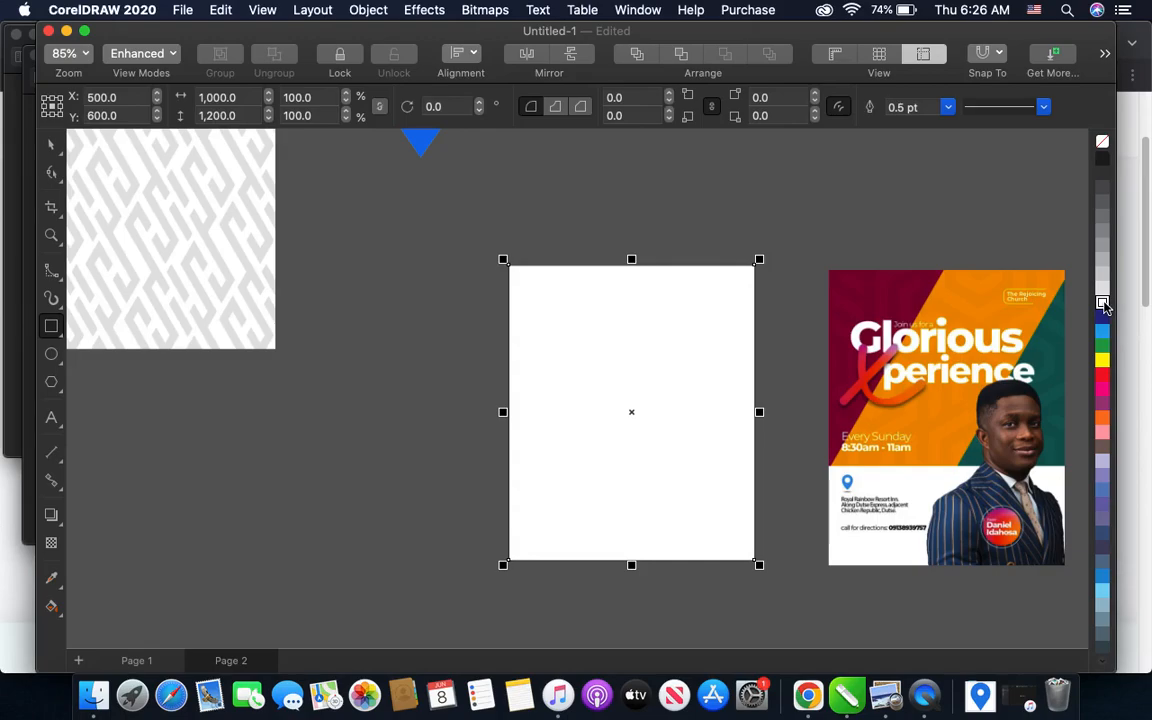
left_click(1103, 259)
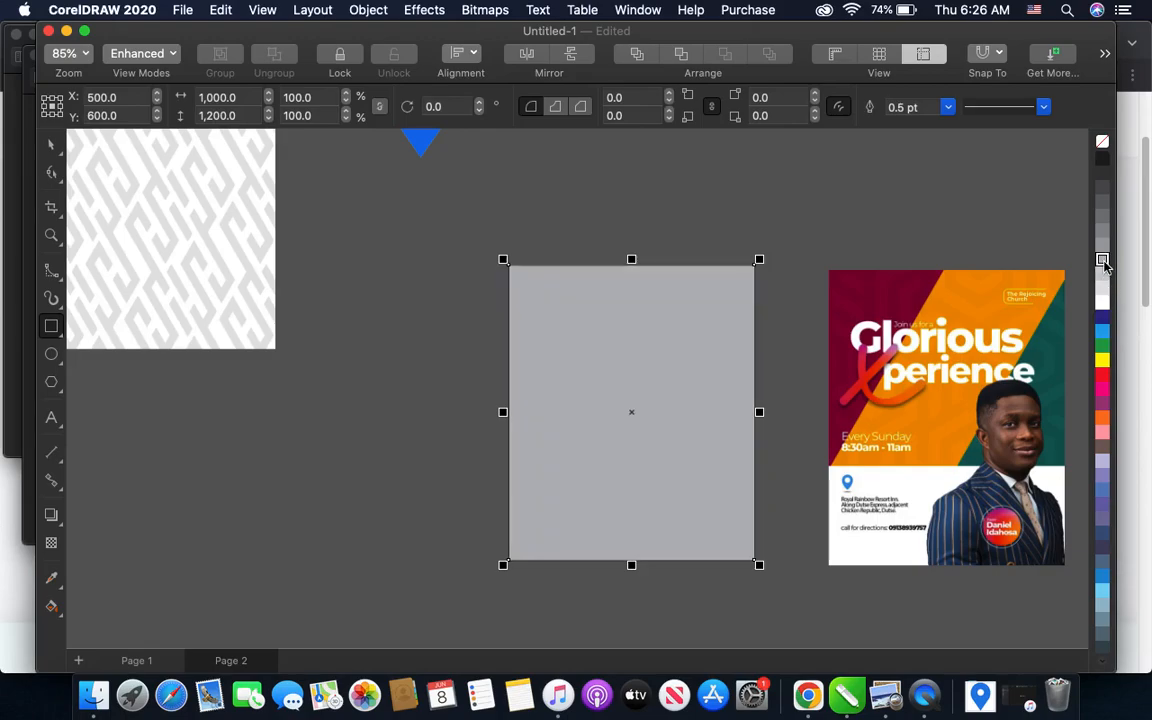
left_click(1104, 306)
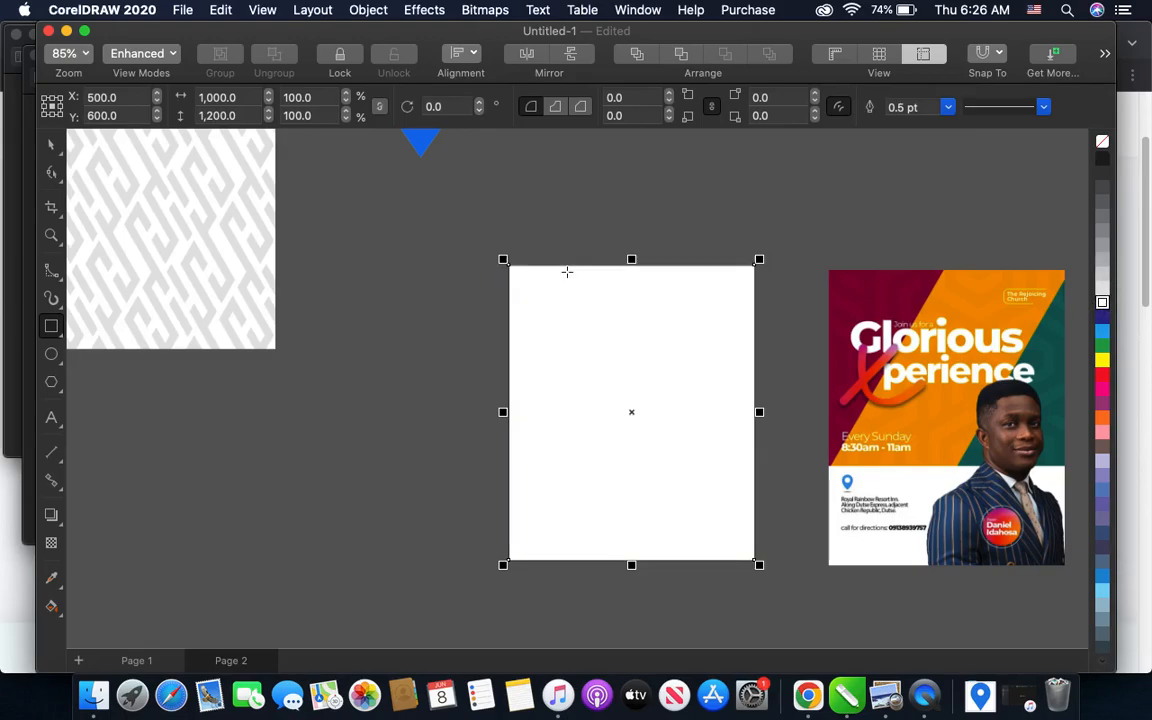
- Move the pattern image level with the page and stretch its width to about 1,684 px
left_click(51, 144)
left_click_drag(293, 229, 333, 362)
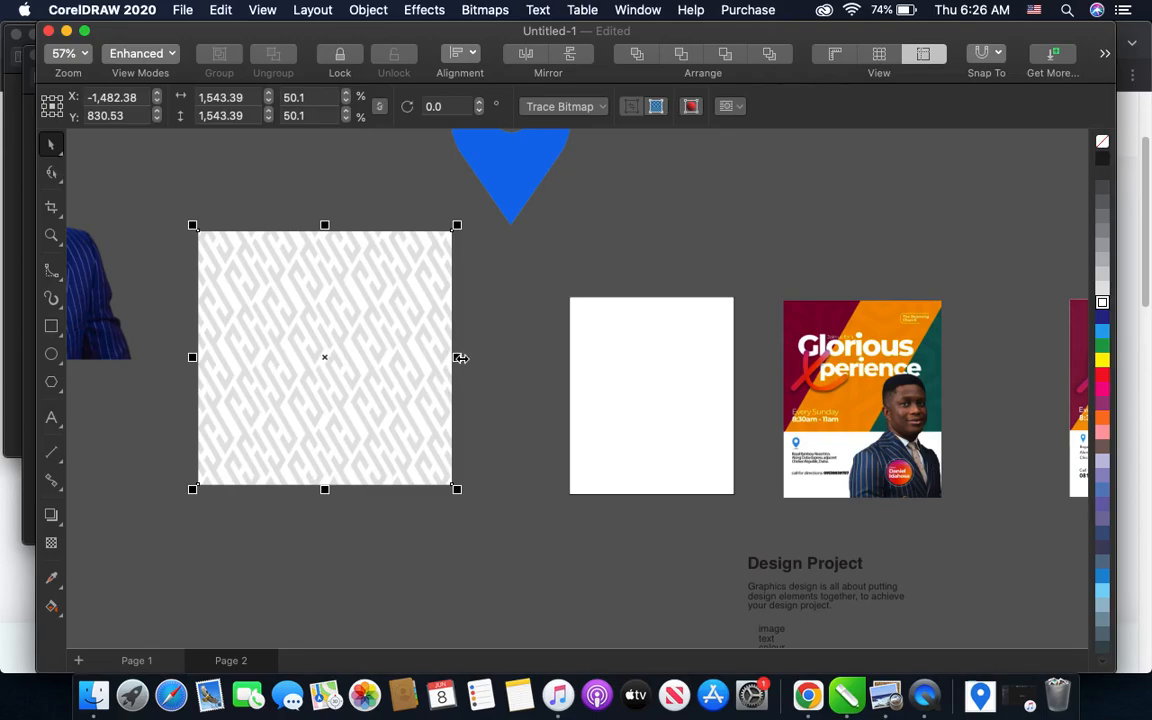
left_click_drag(457, 357, 481, 362)
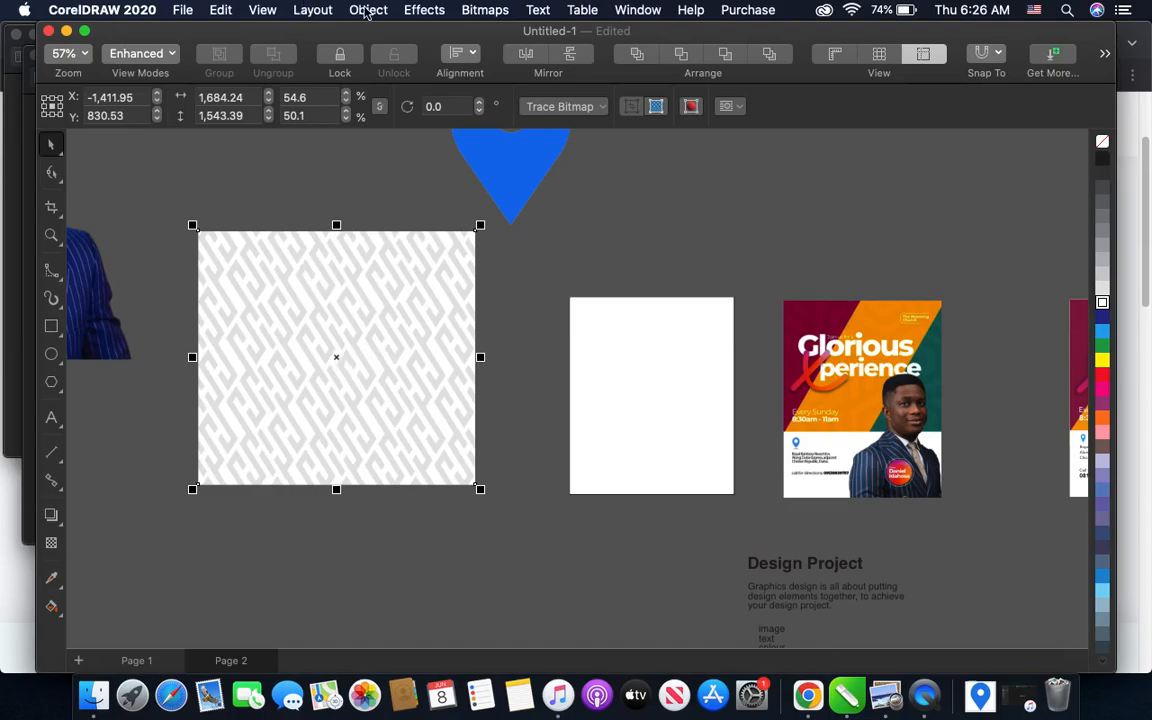
- PowerClip the pattern inside the white page rectangle and check how its contents sit in the frame
left_click(368, 10)
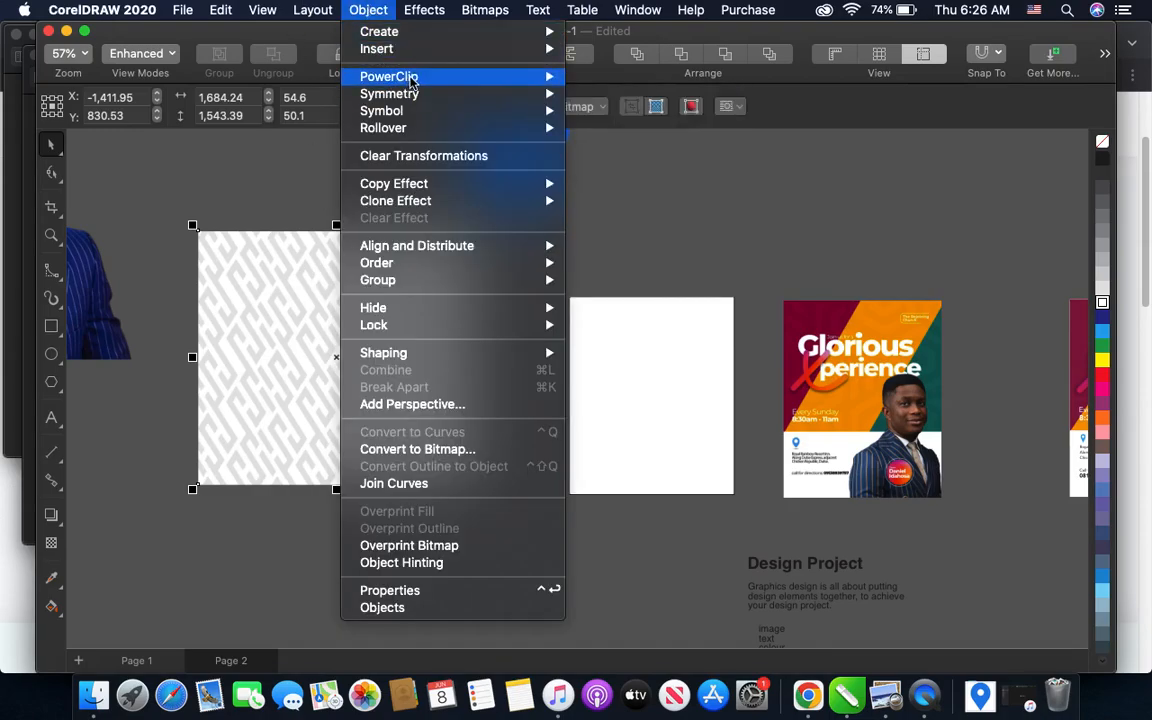
mouse_move(400, 77)
left_click(618, 80)
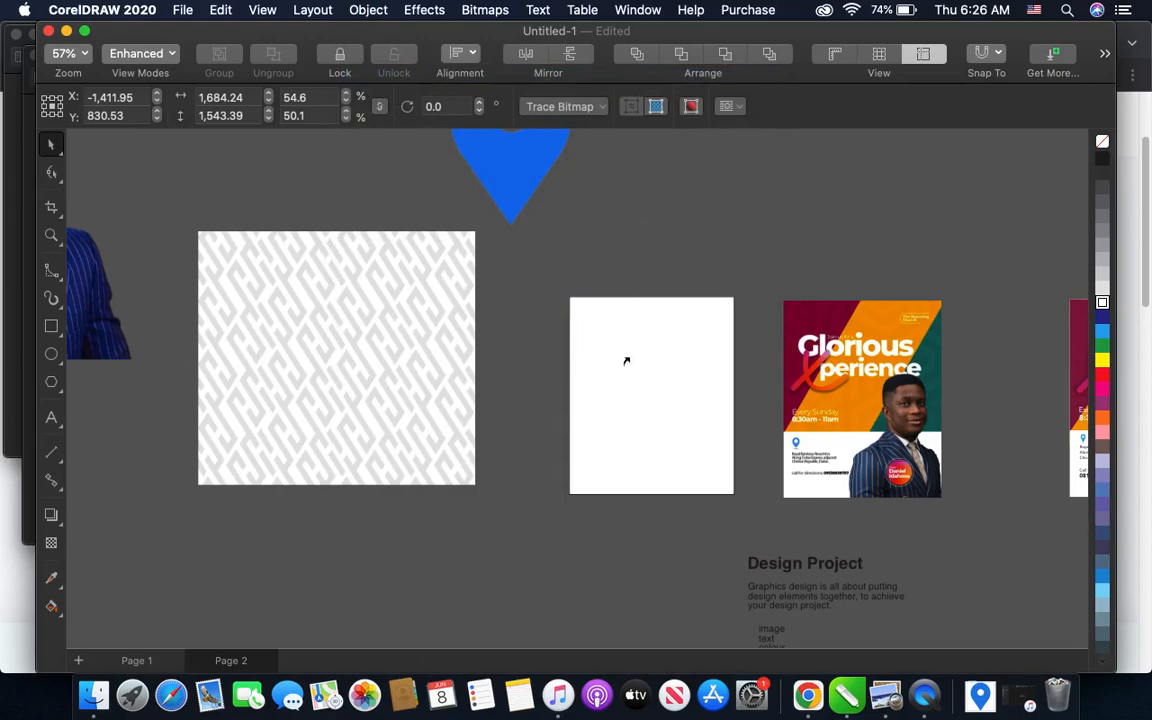
left_click(625, 357)
scroll(626, 367, "right", 3)
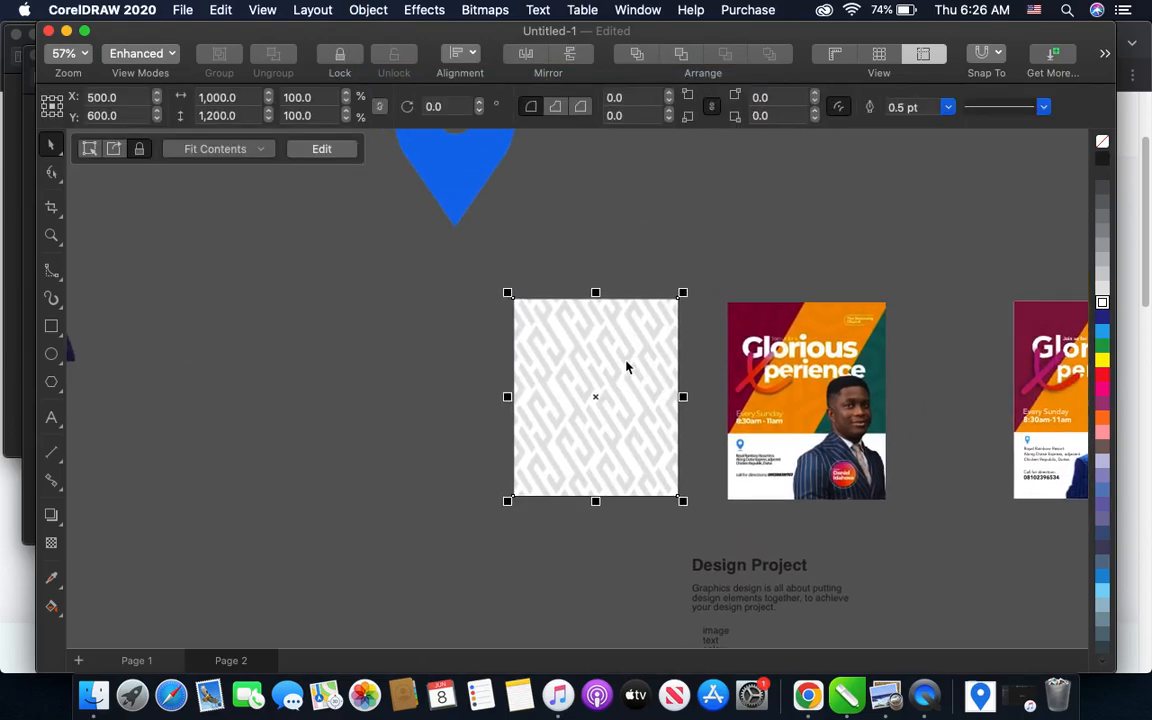
double_click(617, 368)
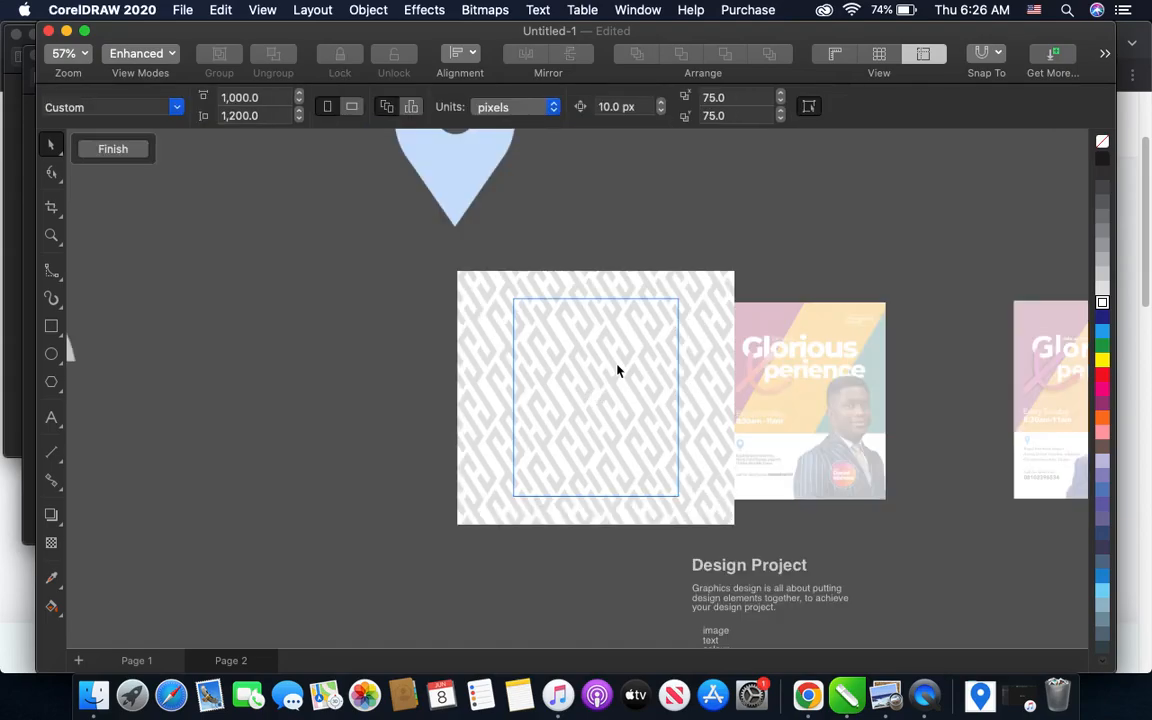
left_click(128, 150)
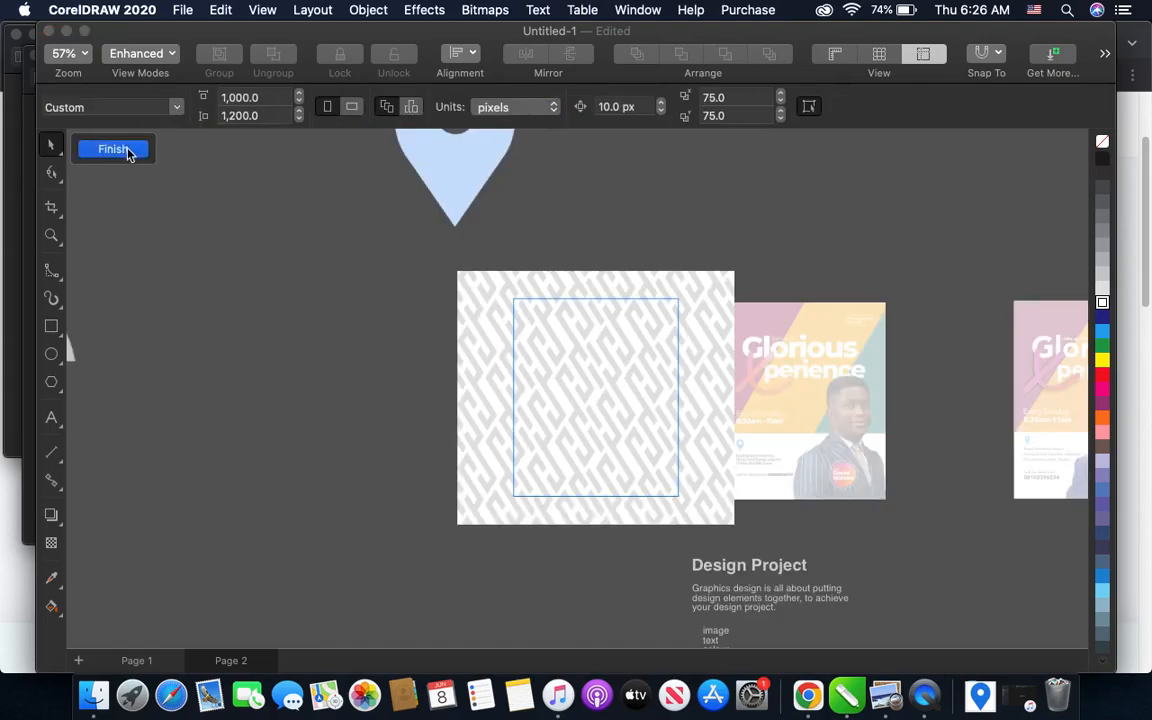
- Remove the outline from the pattern-filled page rectangle
scroll(296, 279, "up", 5)
scroll(296, 279, "left", 3)
scroll(296, 279, "down", 4)
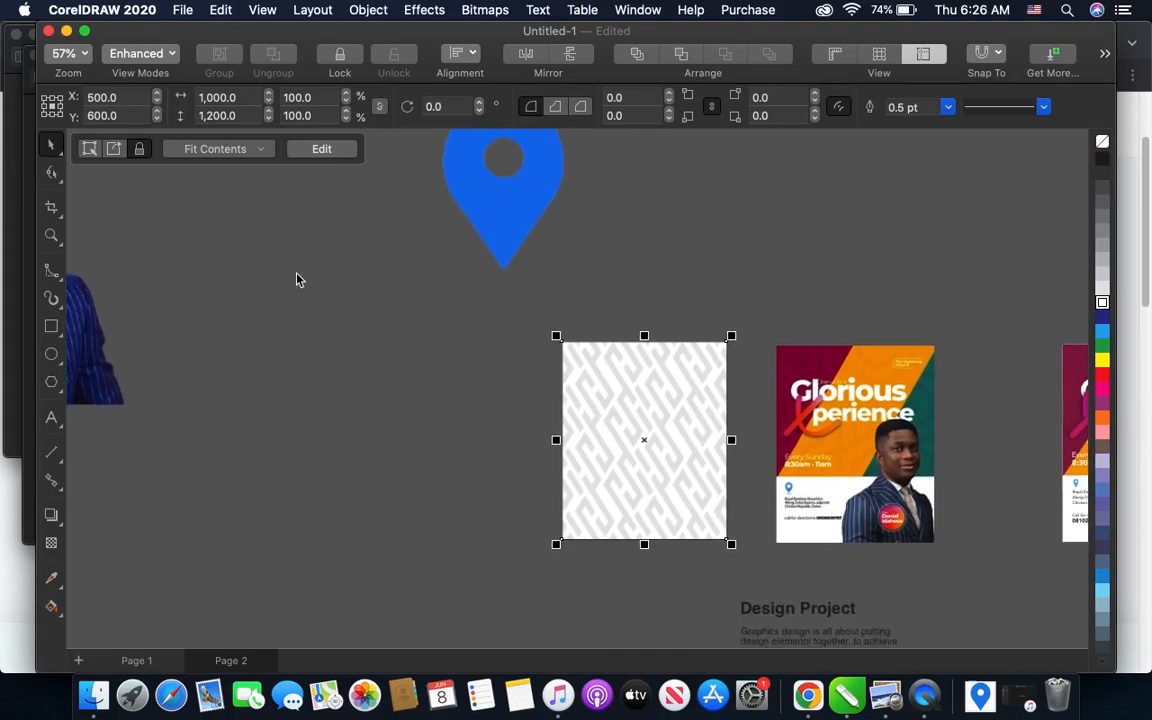
scroll(296, 279, "right", 3)
scroll(631, 339, "up", 5)
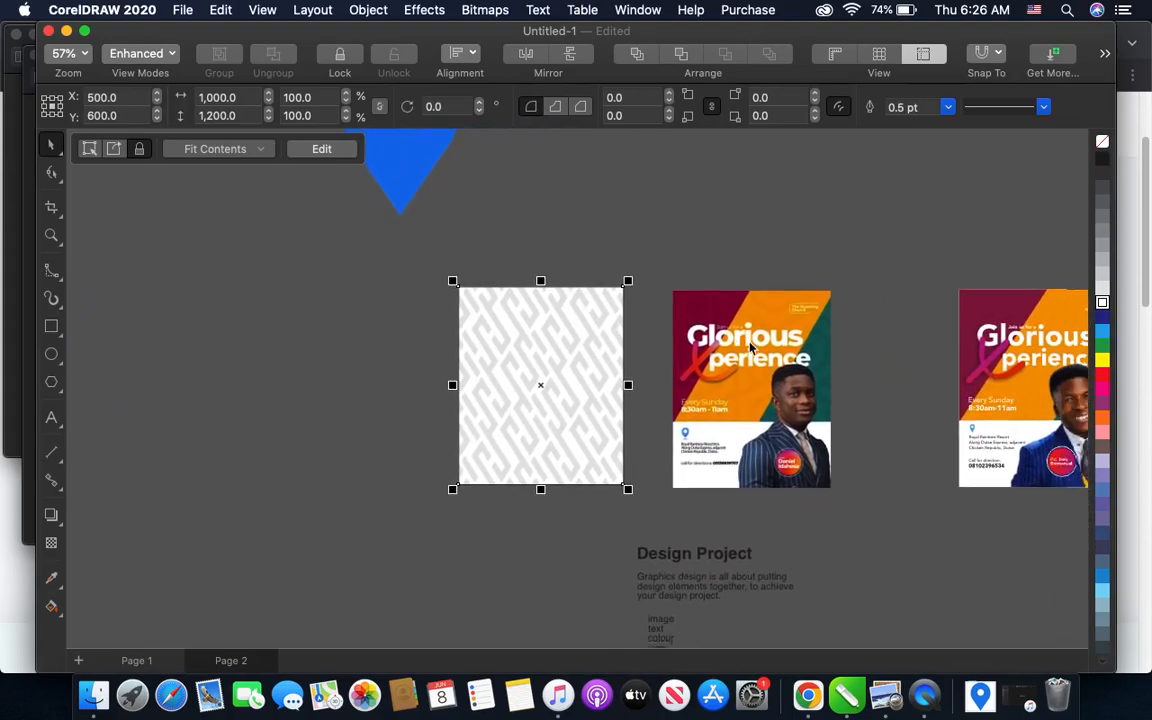
scroll(578, 311, "up", 6)
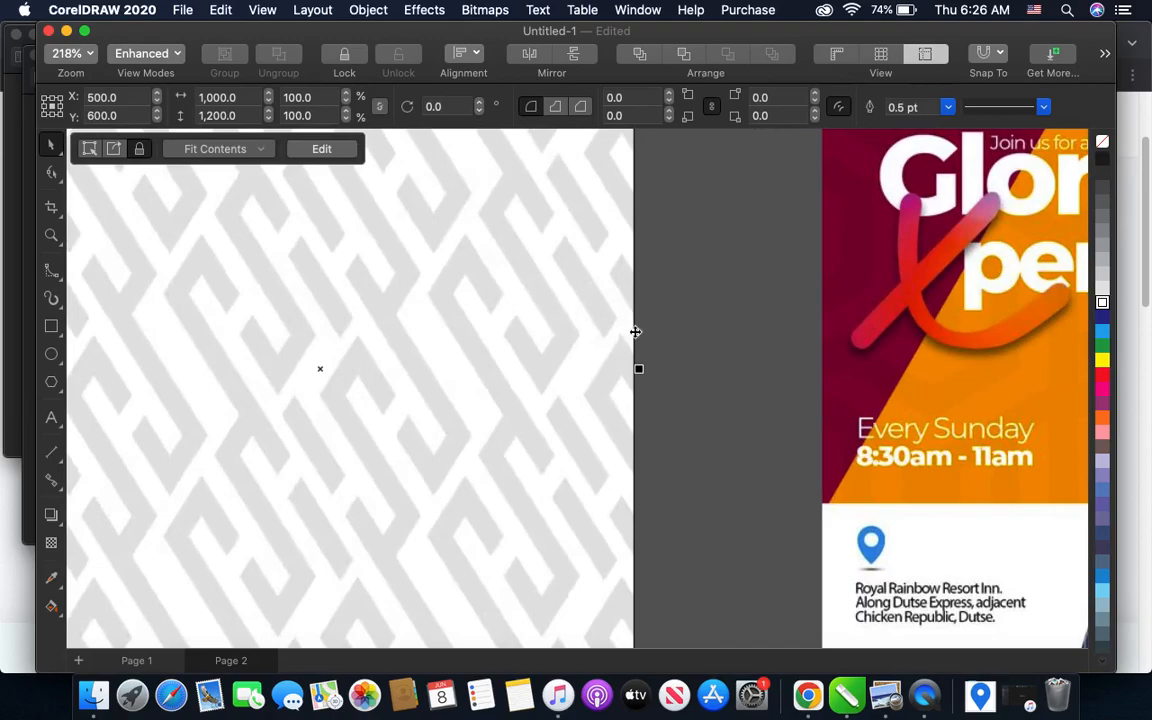
right_click(1102, 146)
left_click(1036, 203)
scroll(518, 366, "down", 2)
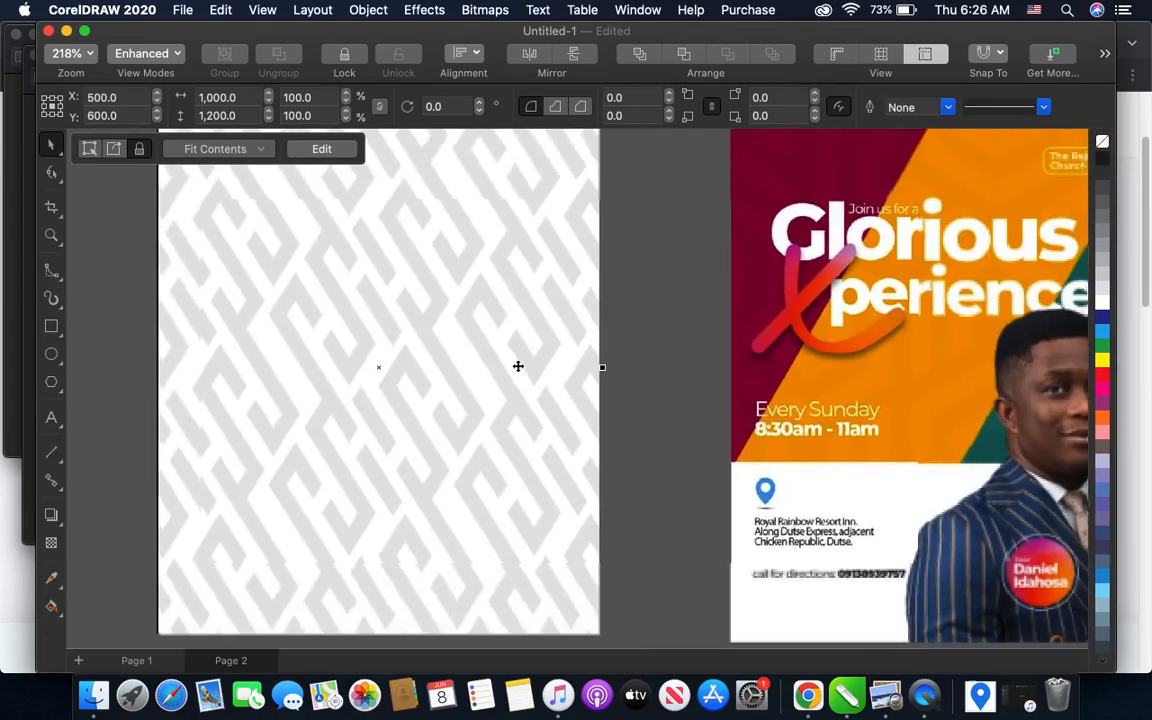
scroll(518, 366, "down", 1)
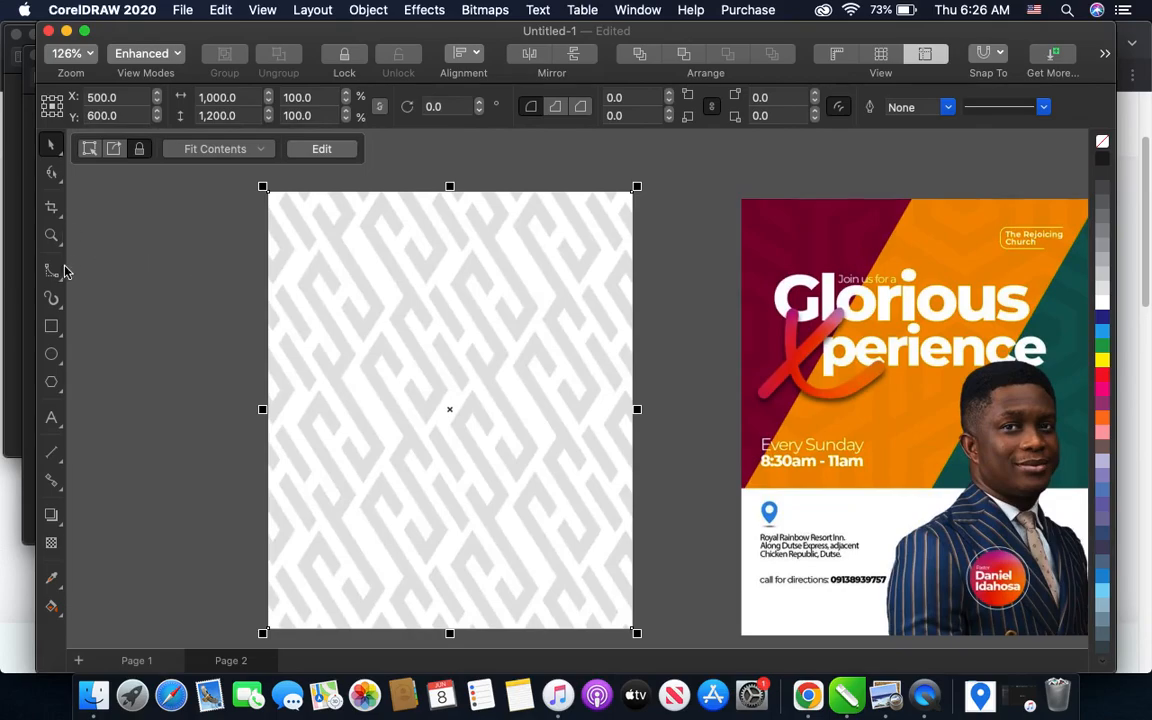
- Draw a rectangle about 492 × 718 px from the upper edge of the patterned page
left_click(50, 327)
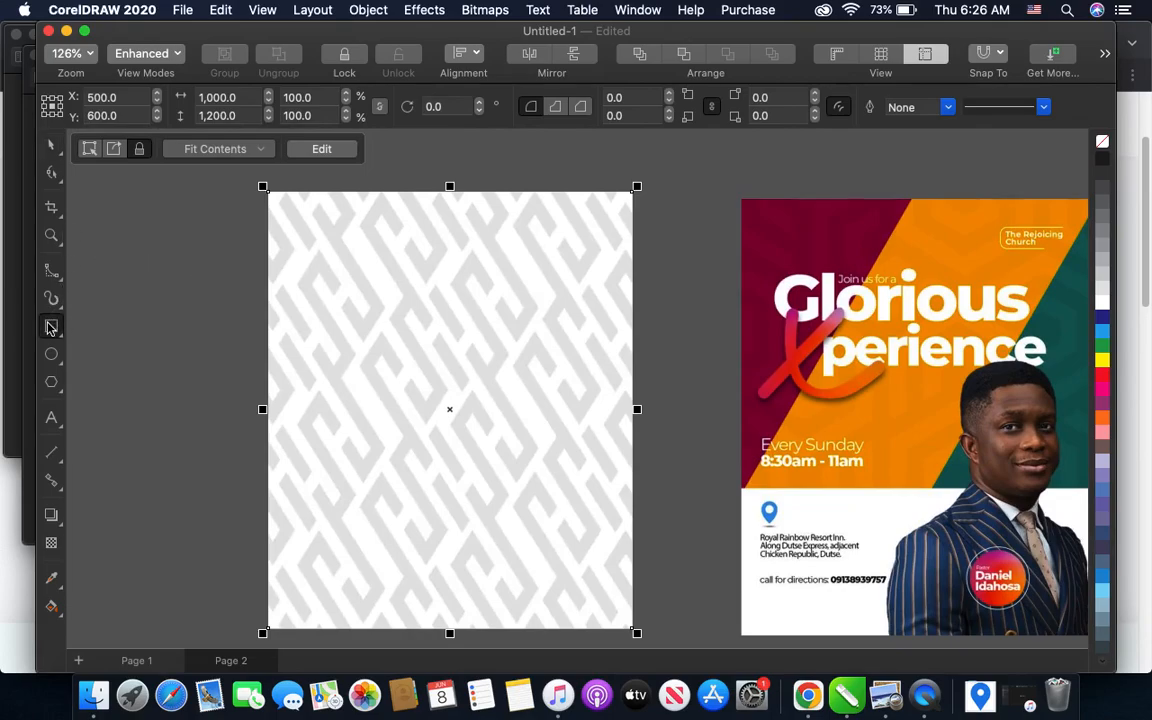
scroll(944, 191, "right", 2)
scroll(944, 191, "down", 1)
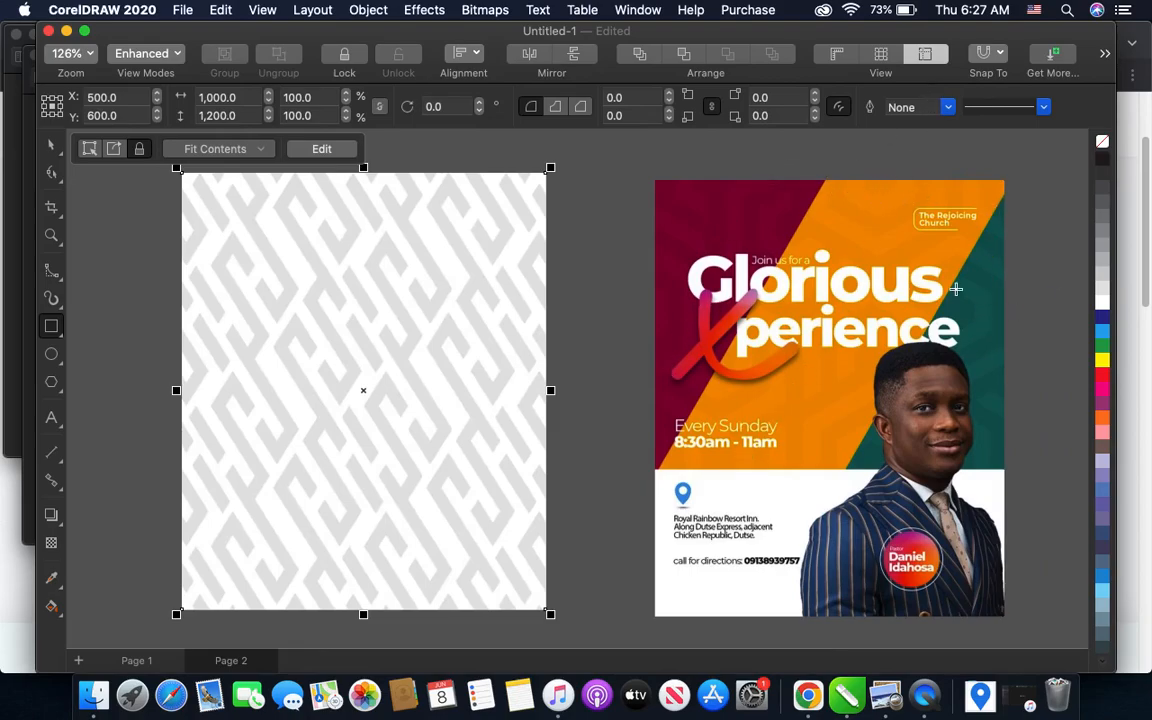
scroll(995, 294, "left", 4)
scroll(995, 294, "up", 1)
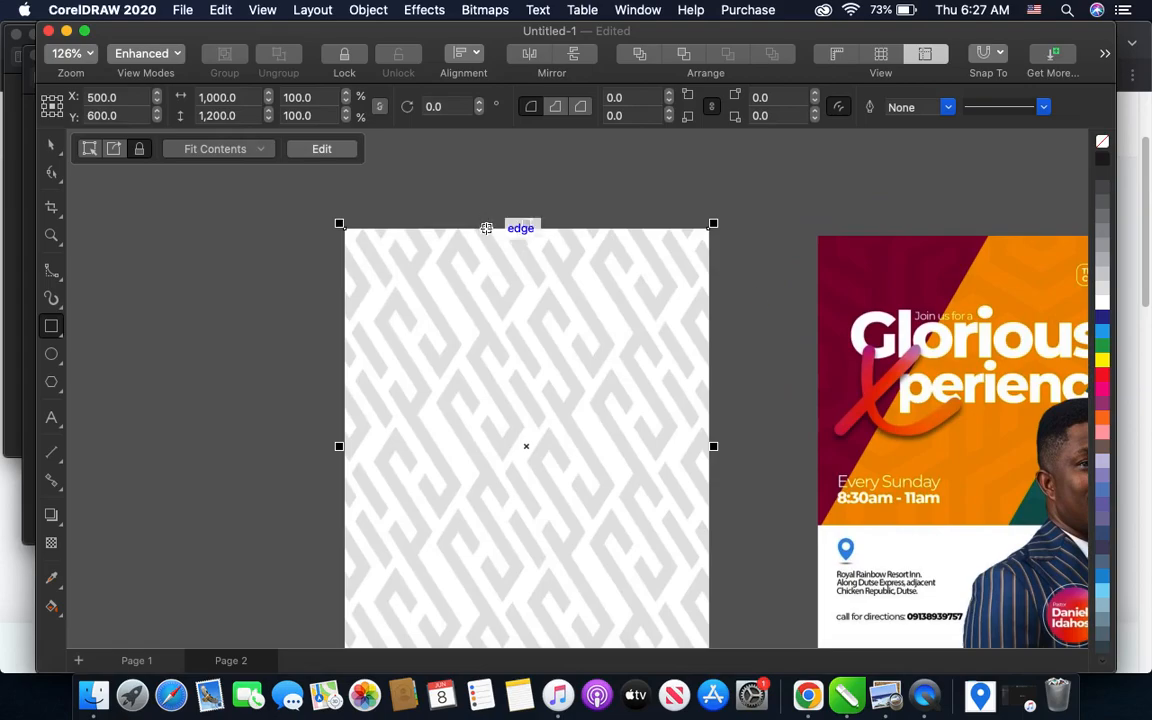
left_click_drag(465, 228, 645, 490)
scroll(644, 489, "right", 2)
scroll(644, 489, "down", 1)
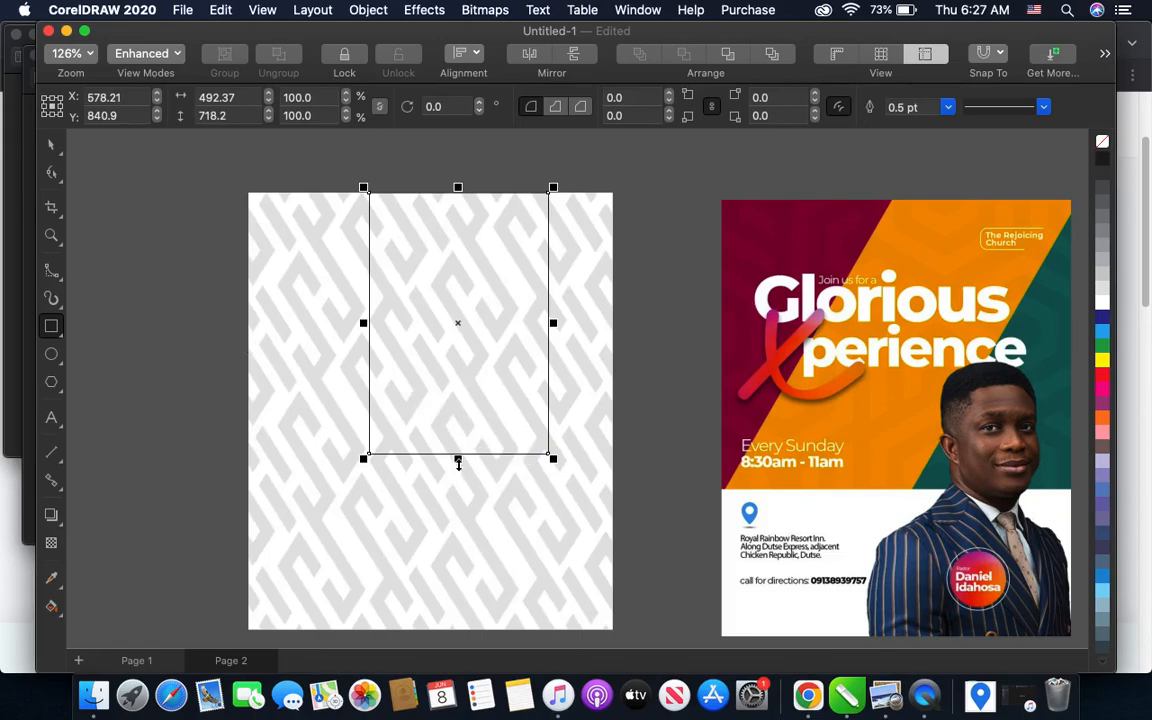
- Extend the unfilled rectangle's lower edge to match the flyer's coloured area, making it about 837 px high, and deselect it
left_click_drag(457, 459, 457, 495)
scroll(456, 495, "down", 2)
scroll(456, 495, "up", 2)
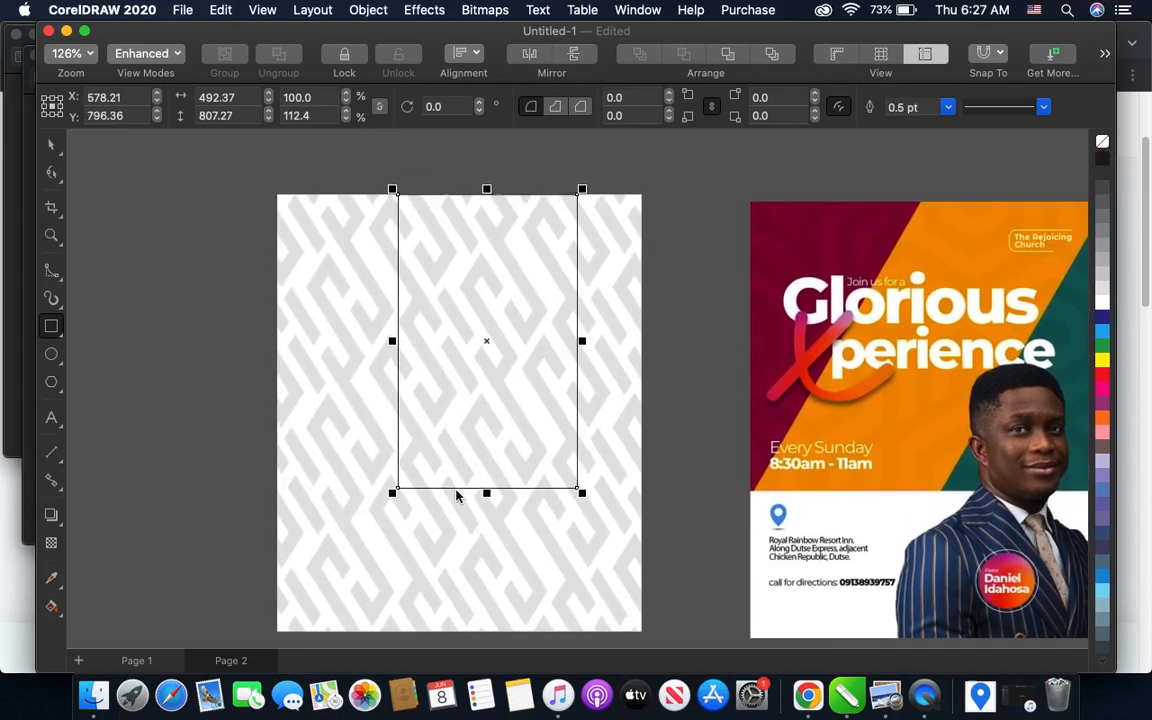
left_click_drag(490, 503, 490, 513)
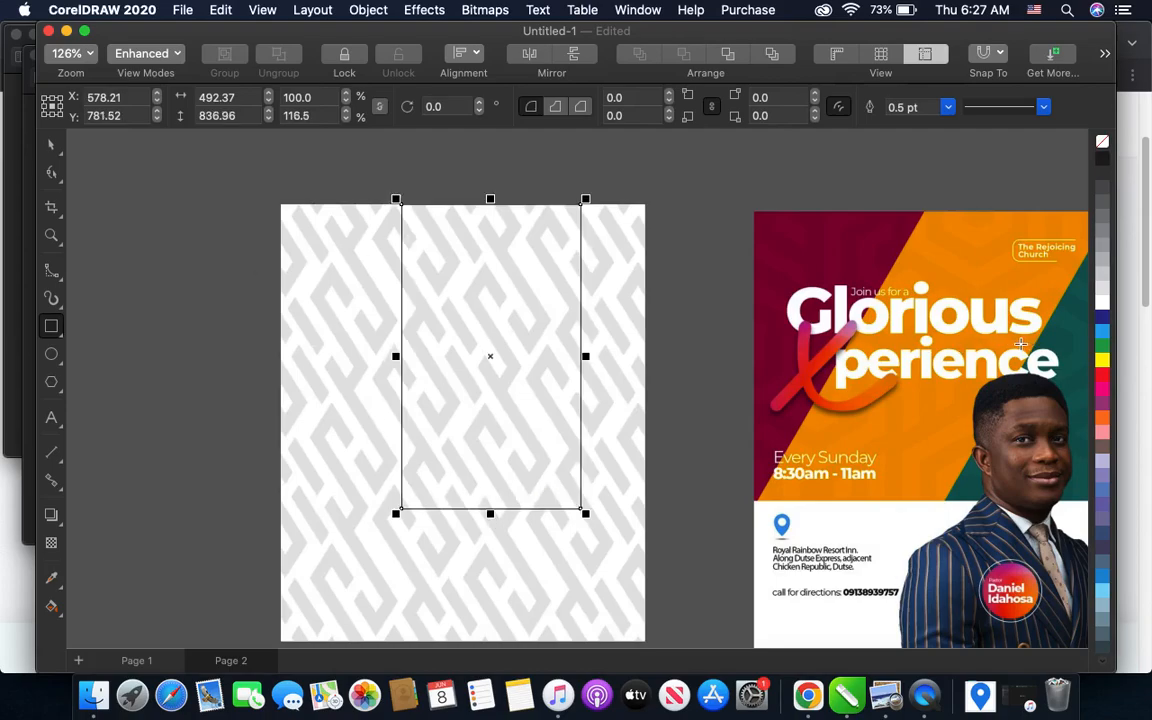
scroll(855, 310, "right", 3)
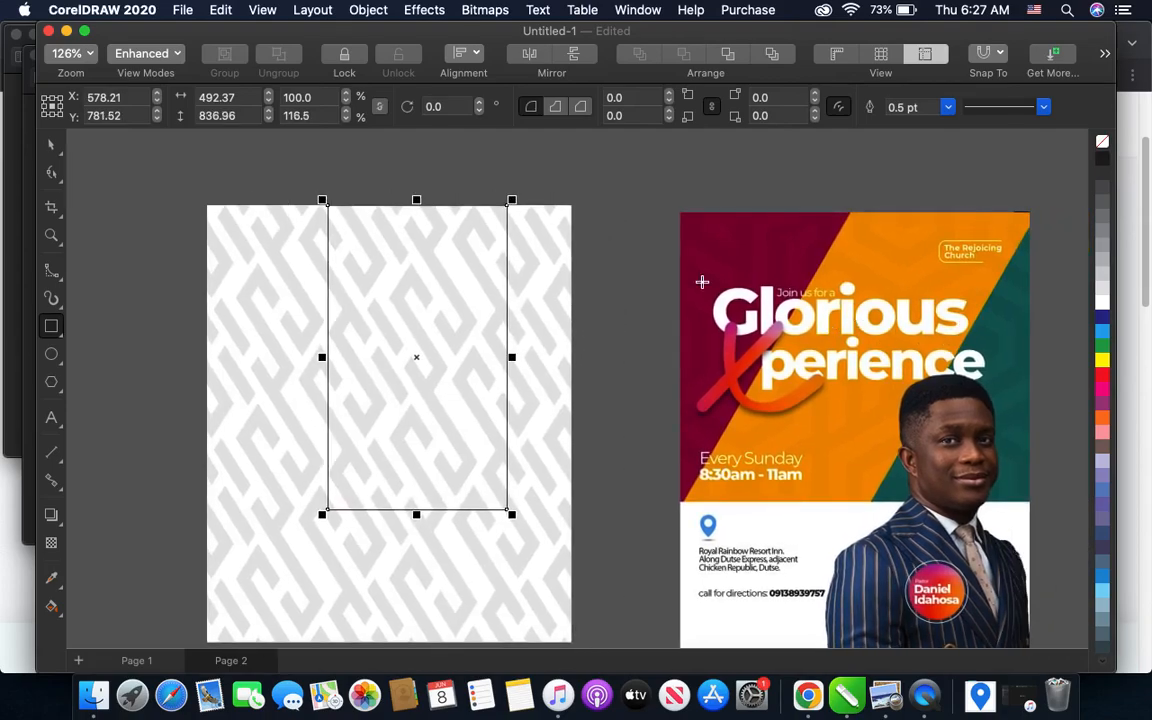
left_click(47, 140)
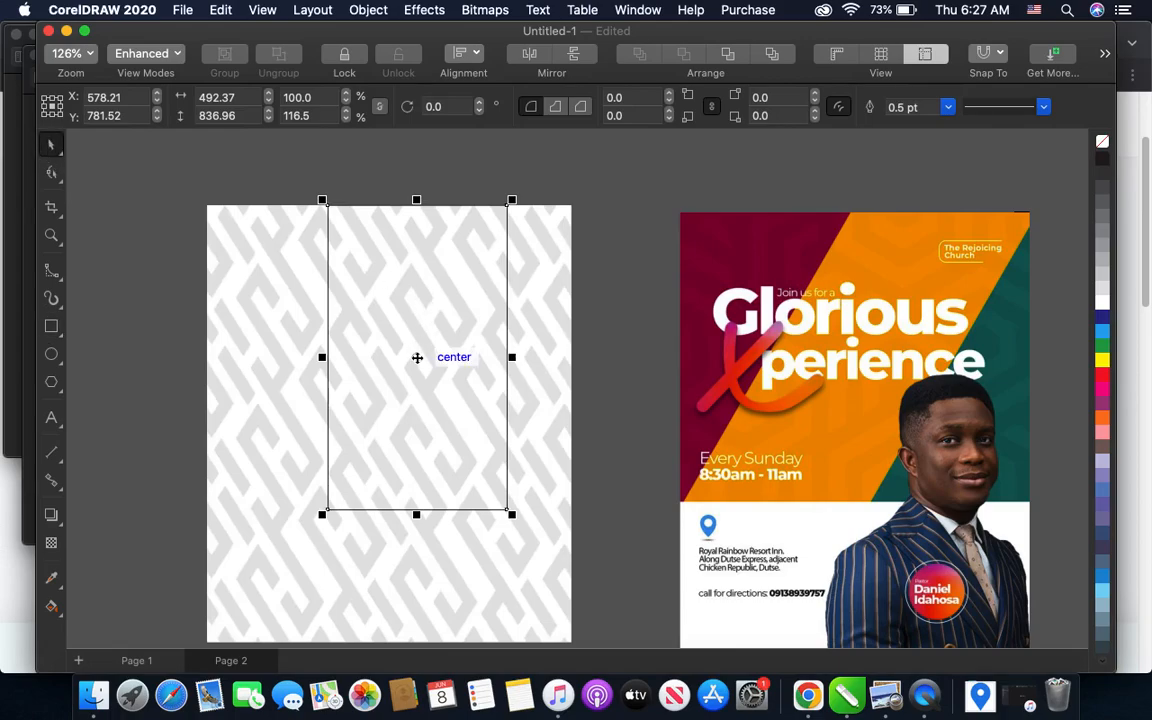
left_click(417, 358)
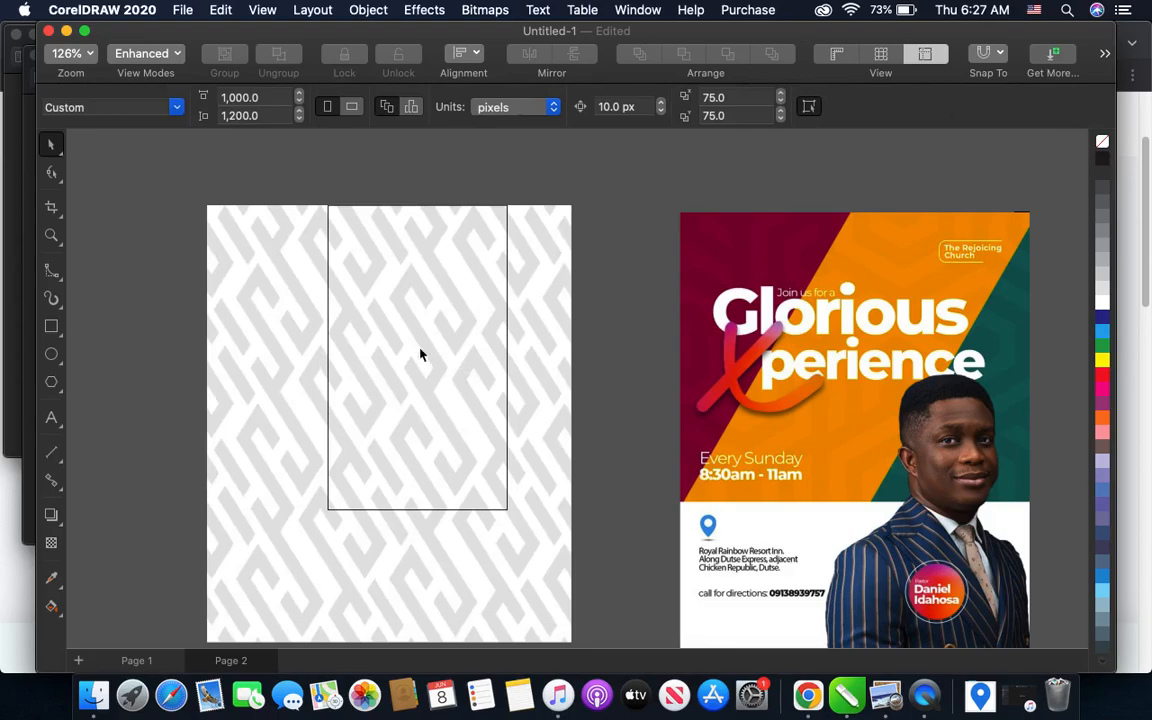
- Move the unfilled rectangle toward the page's right edge, about 199 px across, and raise it so it slightly overlaps the page's upper edge
left_click(334, 356)
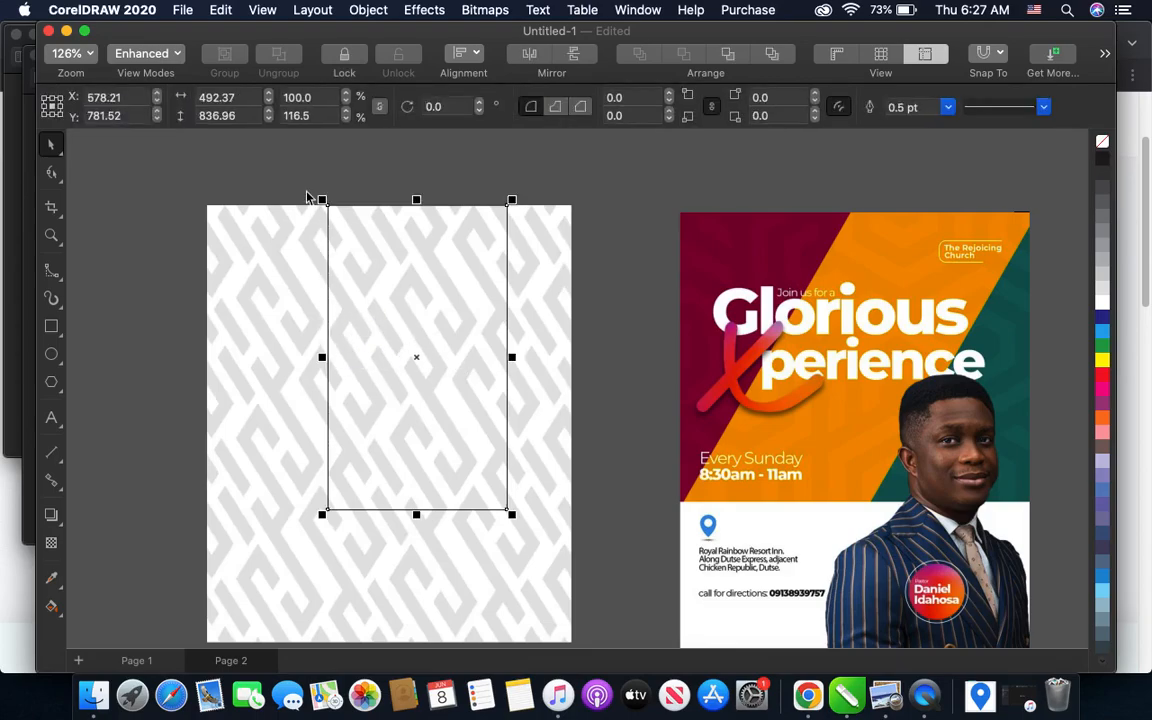
left_click_drag(415, 357, 491, 358)
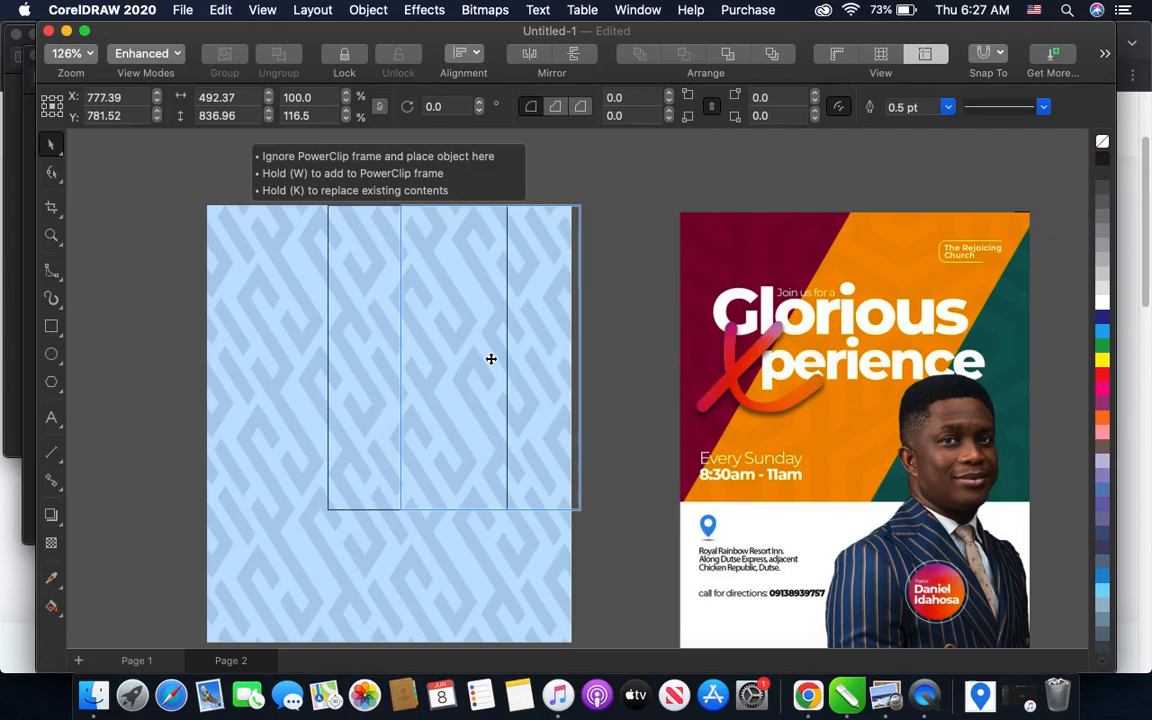
left_click_drag(491, 358, 491, 361)
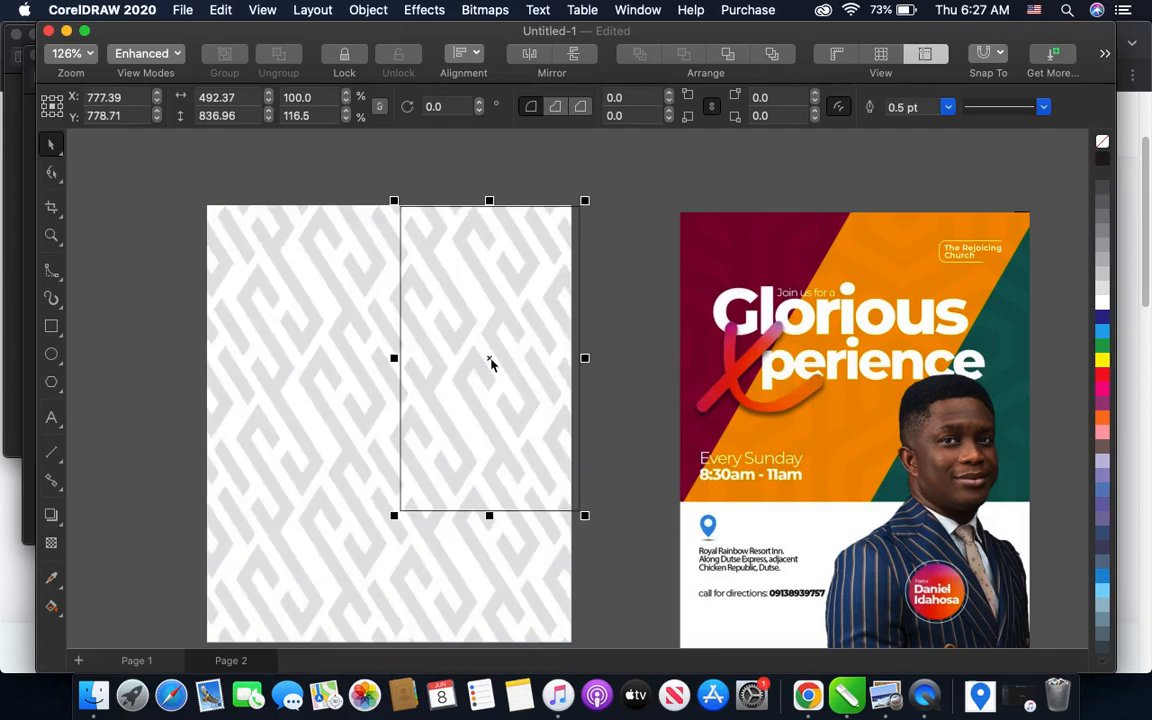
key("Up")
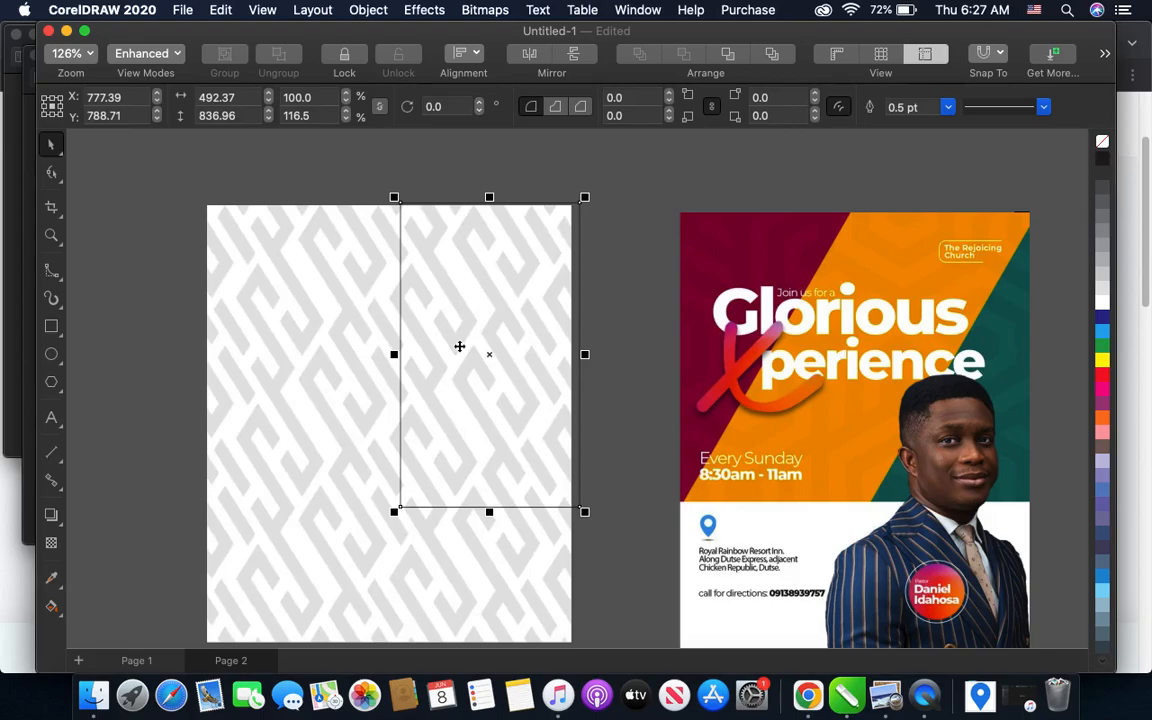
- Convert the rectangle to curves and shift its two lower nodes to the page's left edge, forming a slanted parallelogram about 1,029 px wide
right_click(459, 346)
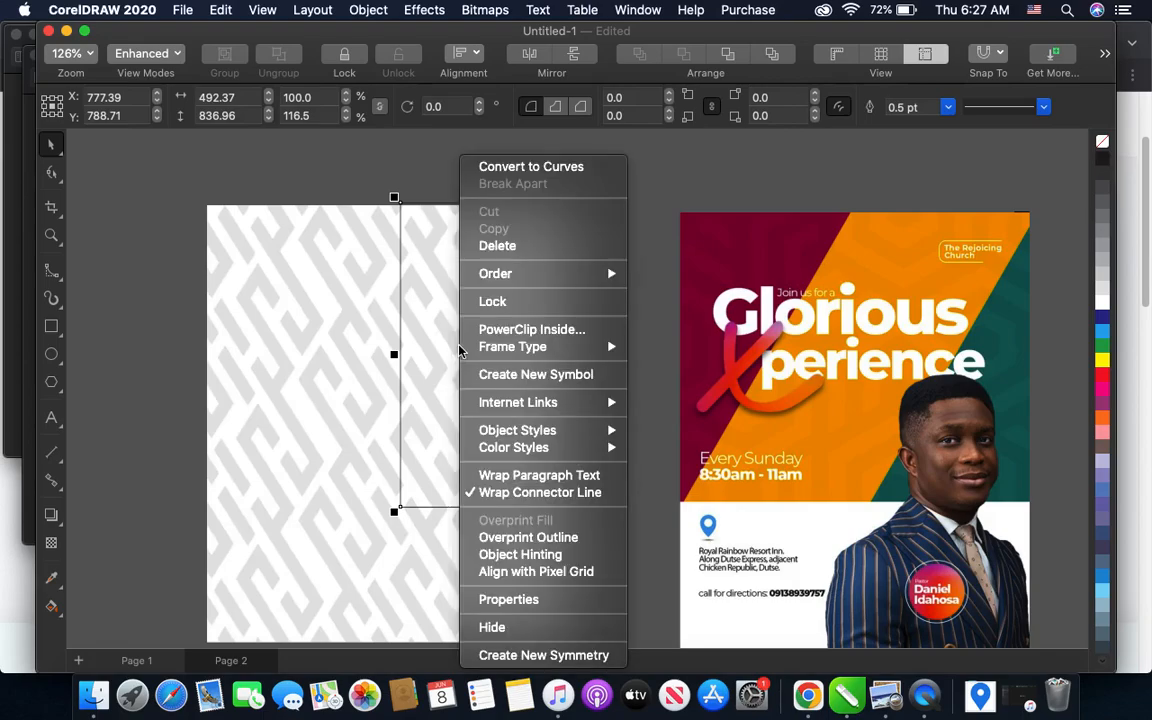
left_click(539, 170)
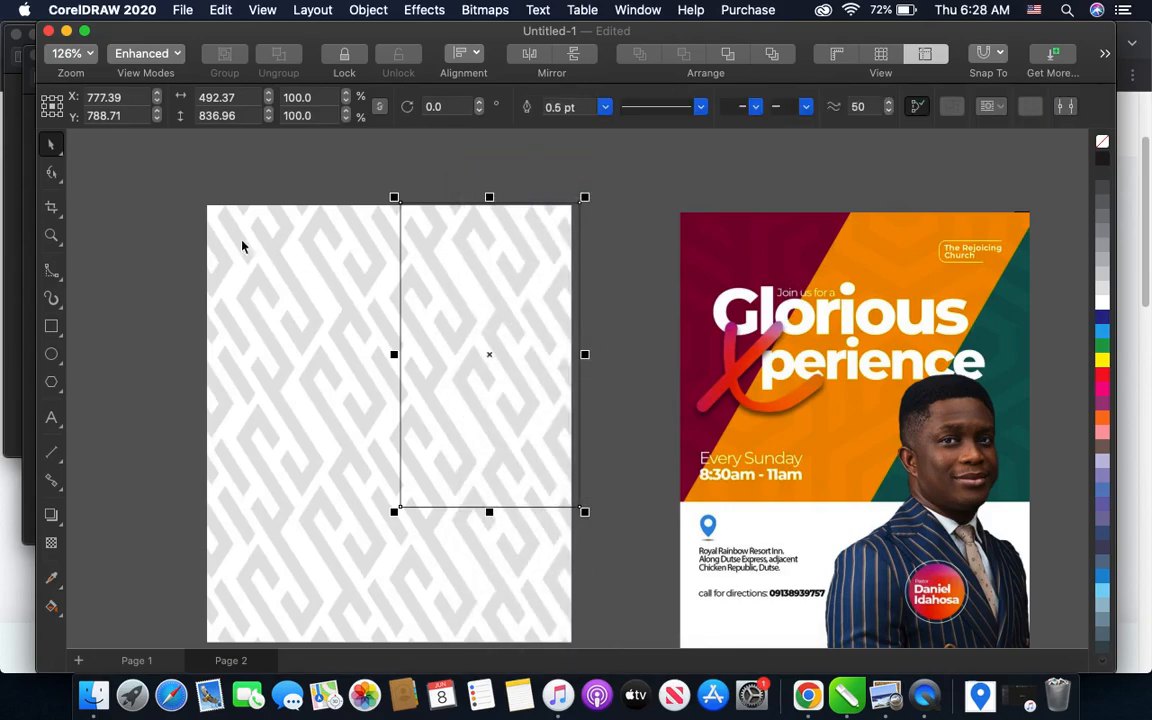
left_click(50, 178)
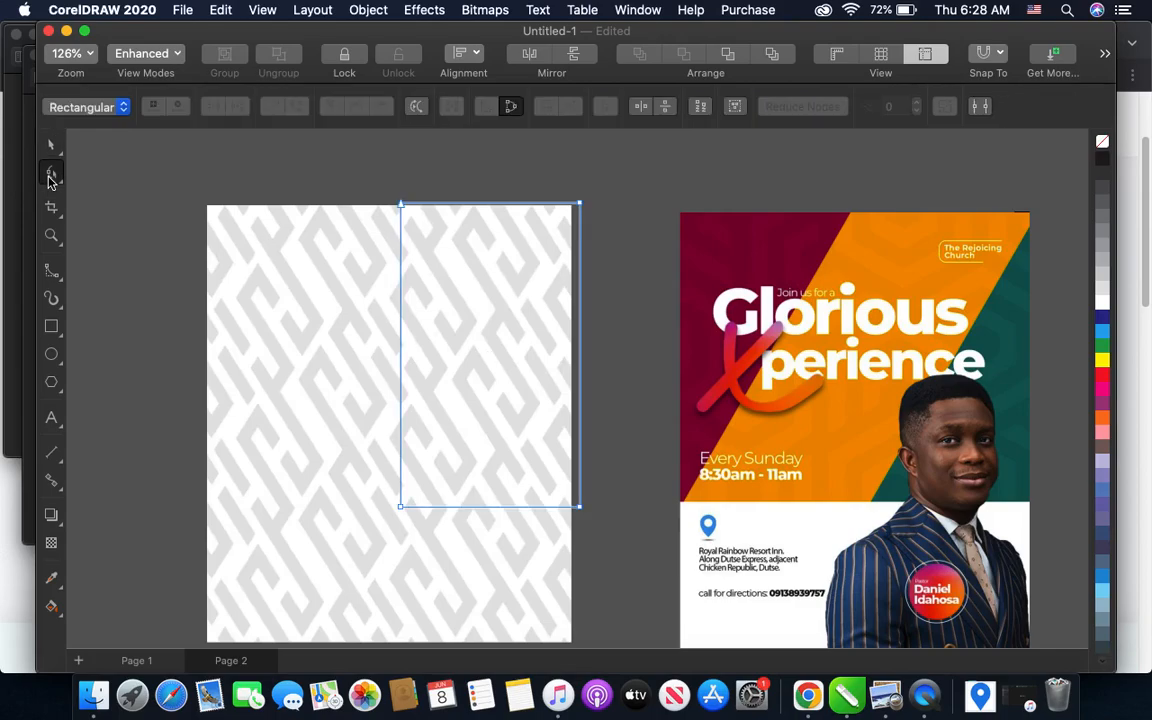
left_click_drag(615, 493, 334, 527)
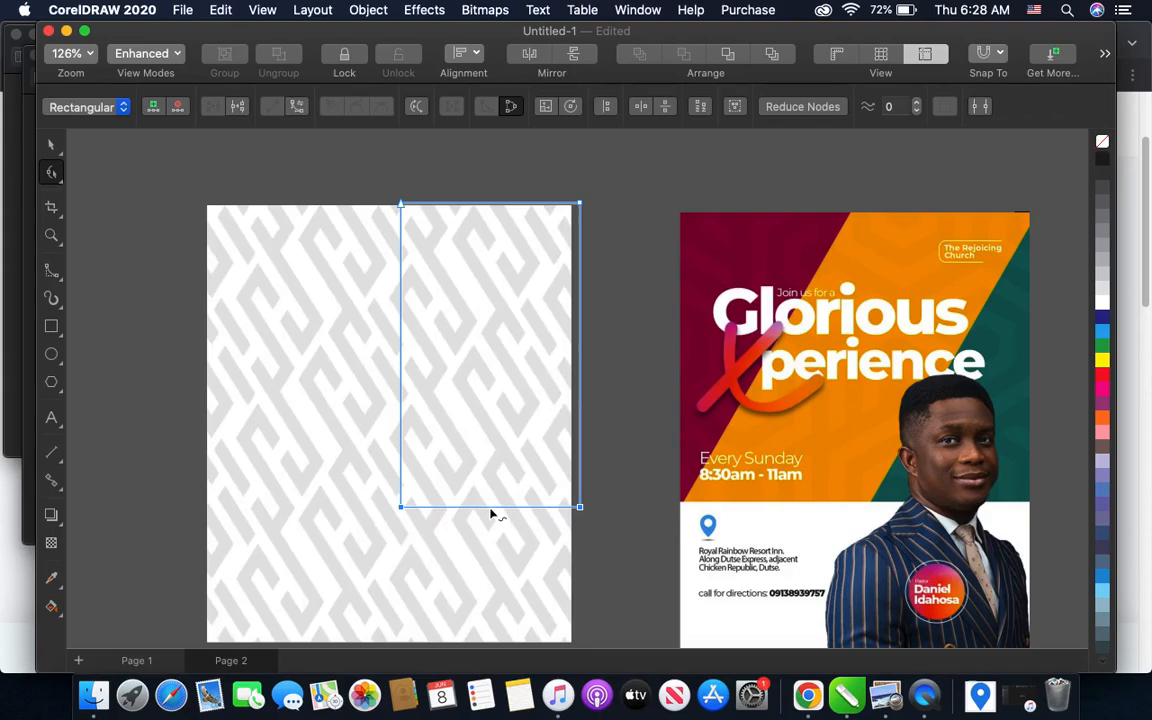
left_click_drag(491, 512, 282, 523)
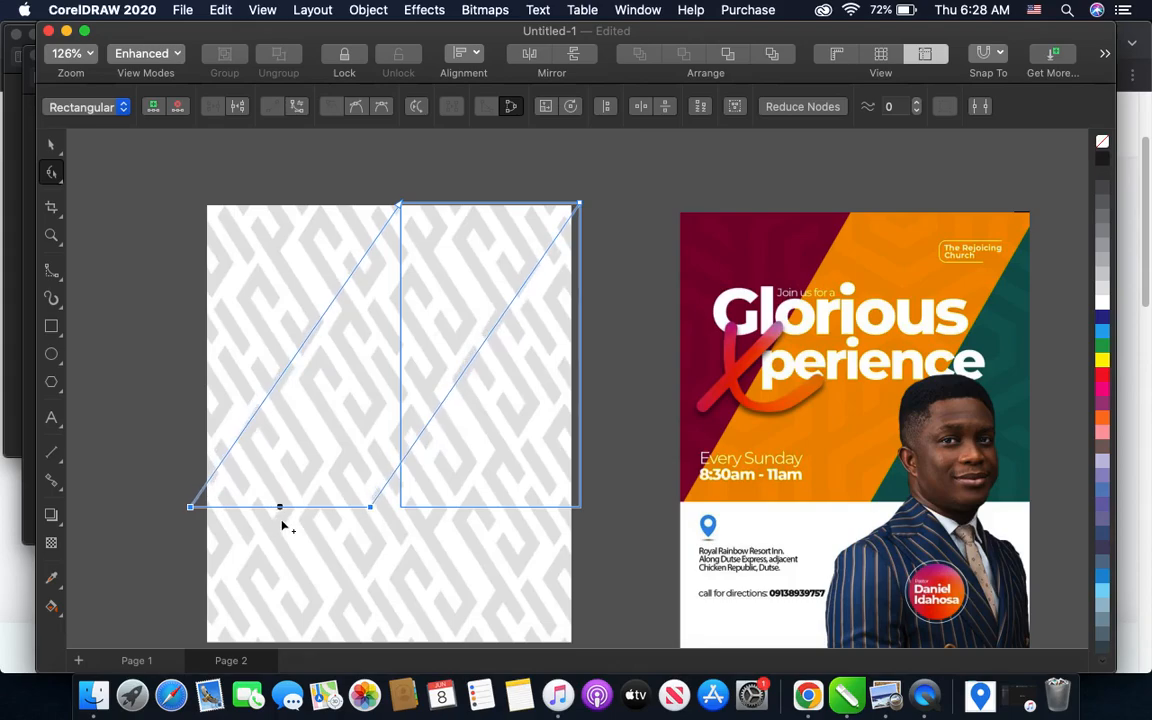
left_click_drag(282, 523, 296, 531)
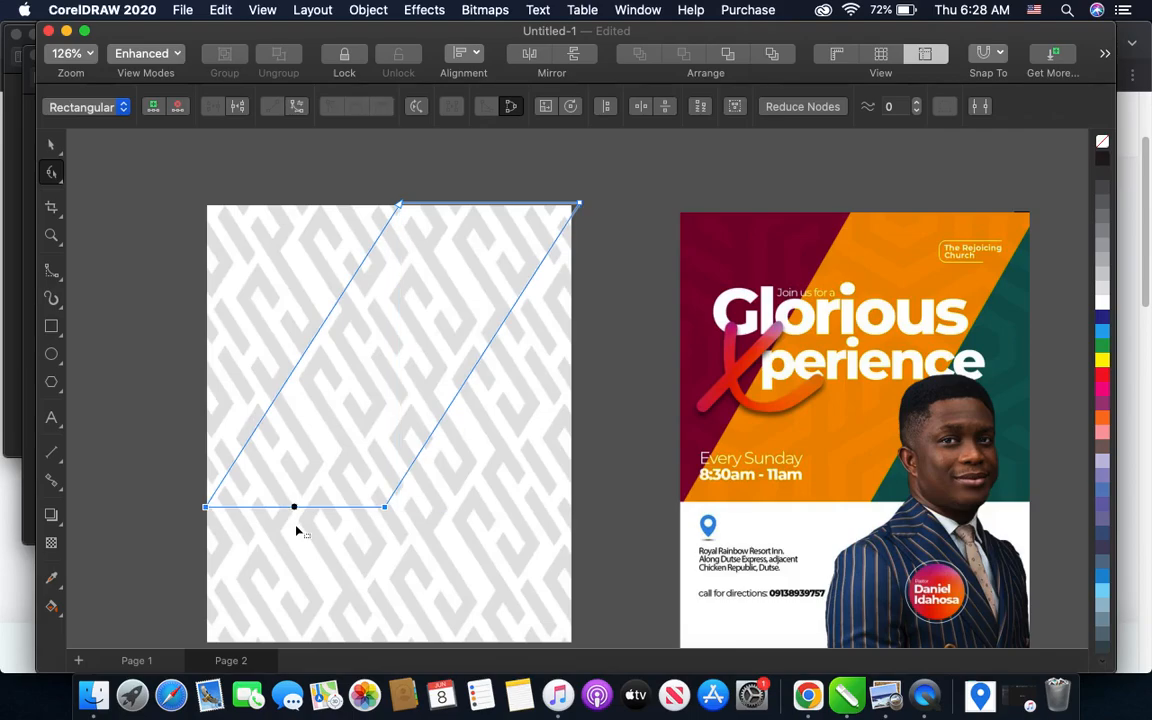
left_click(51, 143)
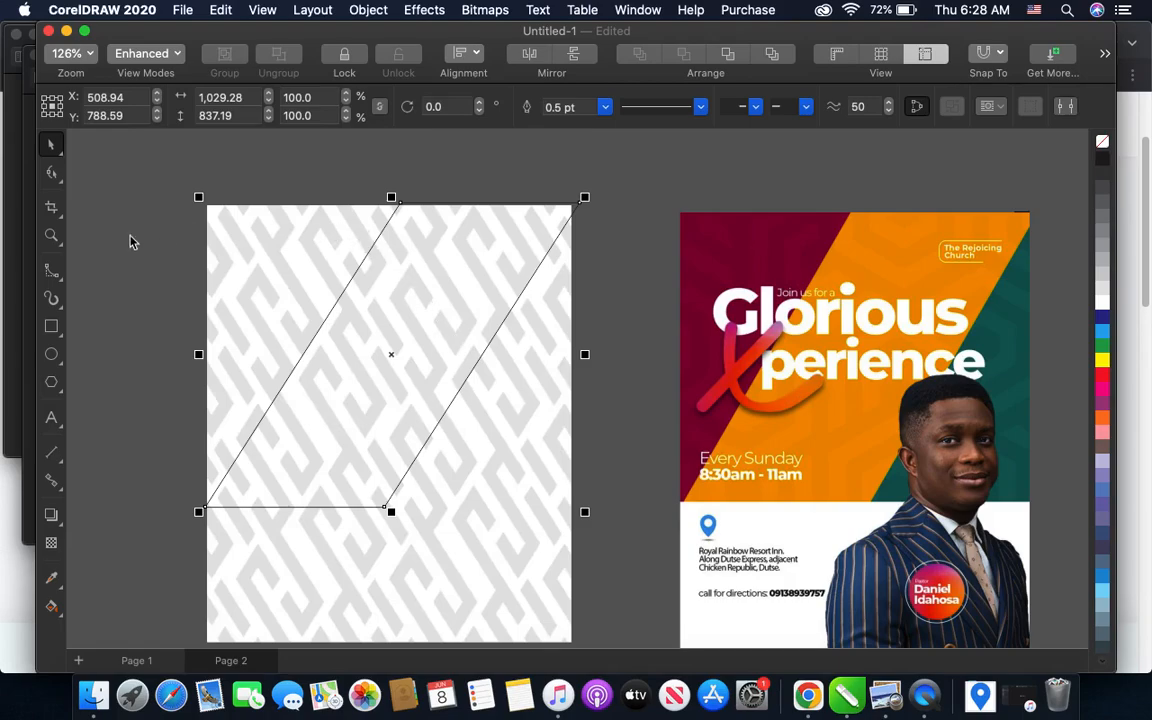
left_click(51, 172)
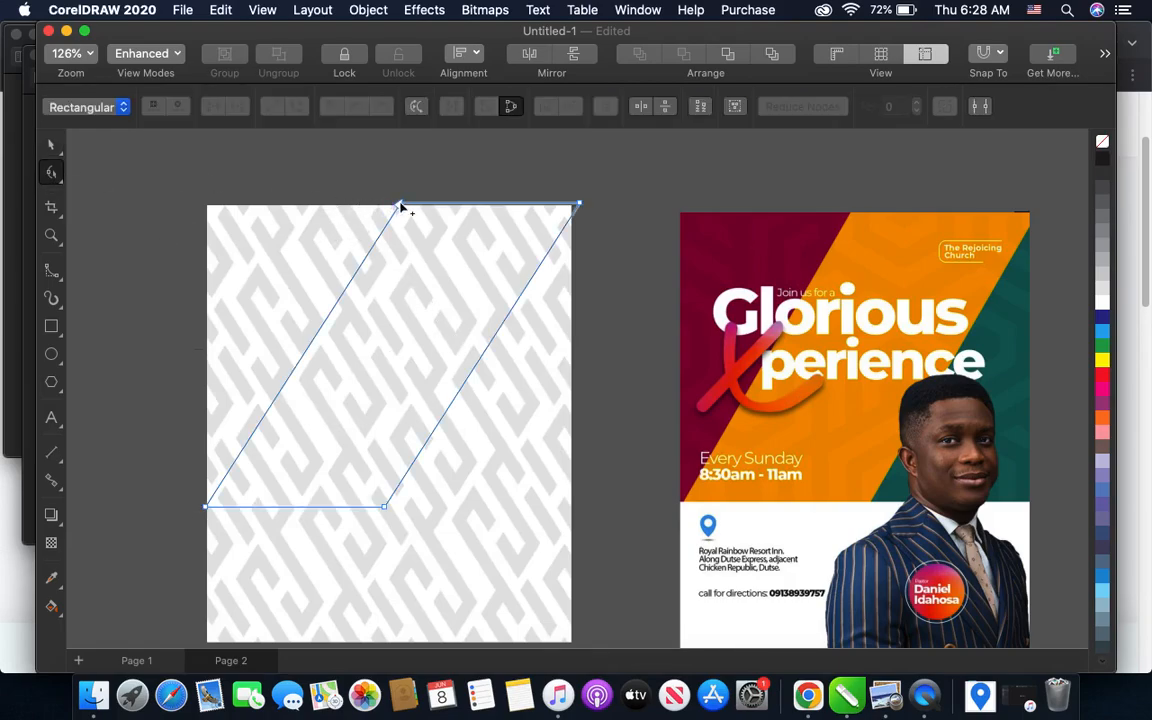
left_click_drag(131, 176, 375, 515)
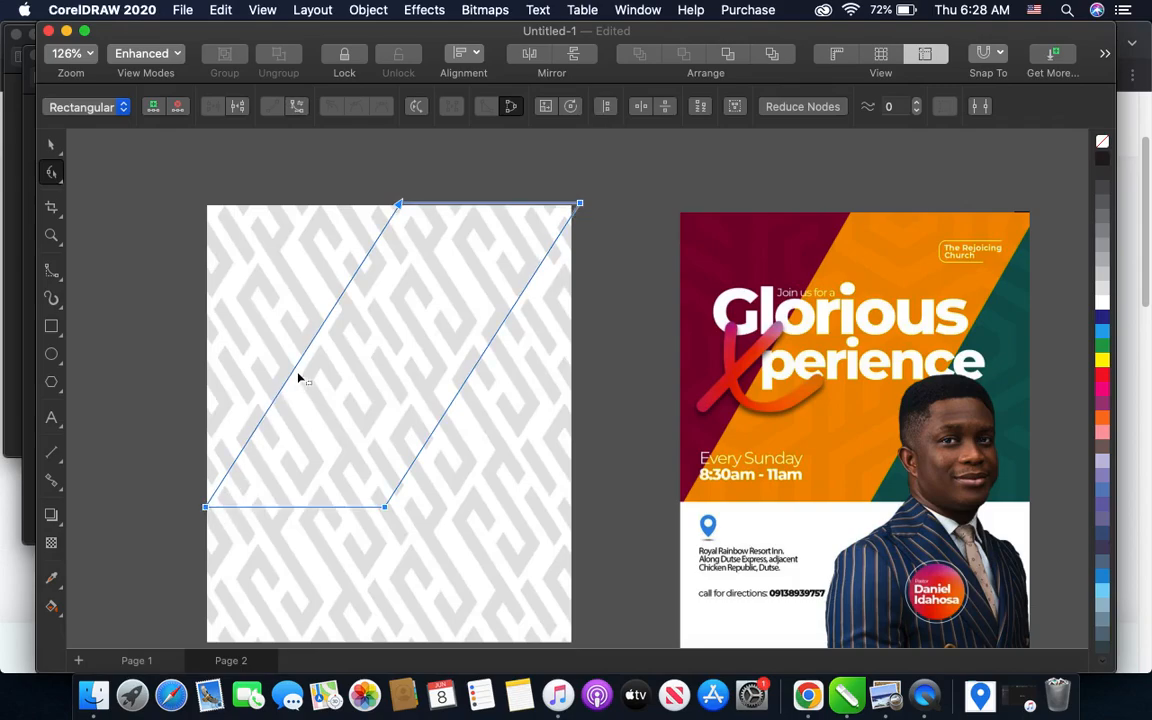
left_click_drag(301, 366, 233, 374)
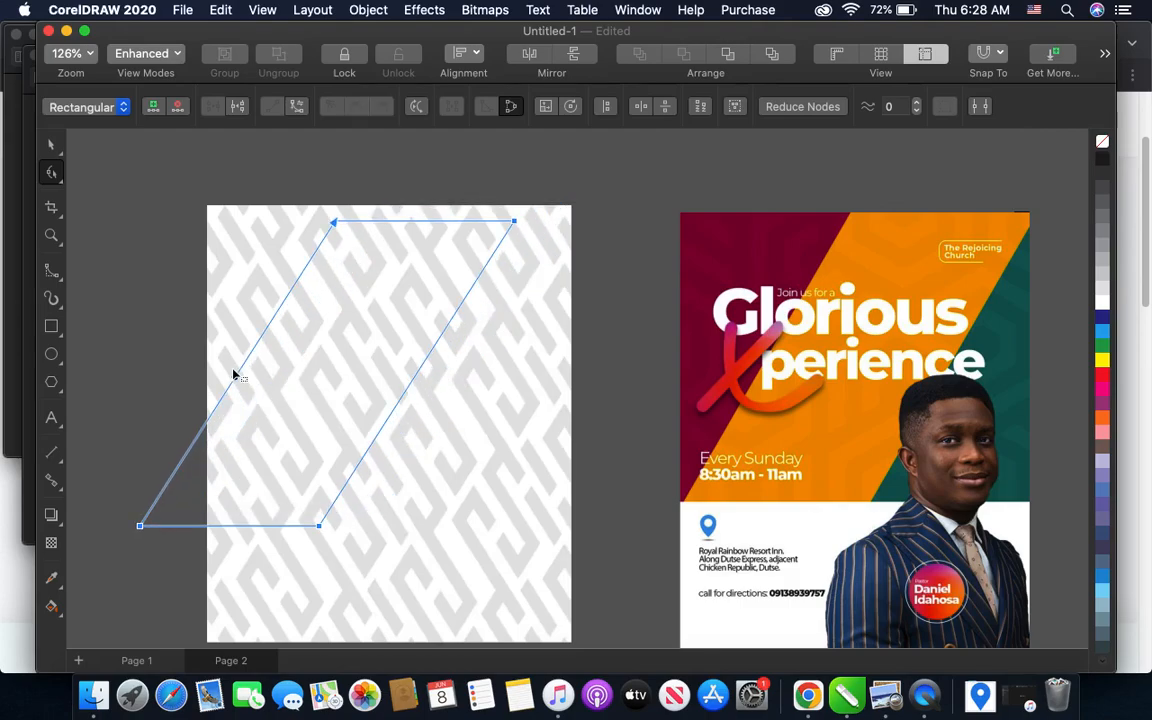
key("super+z")
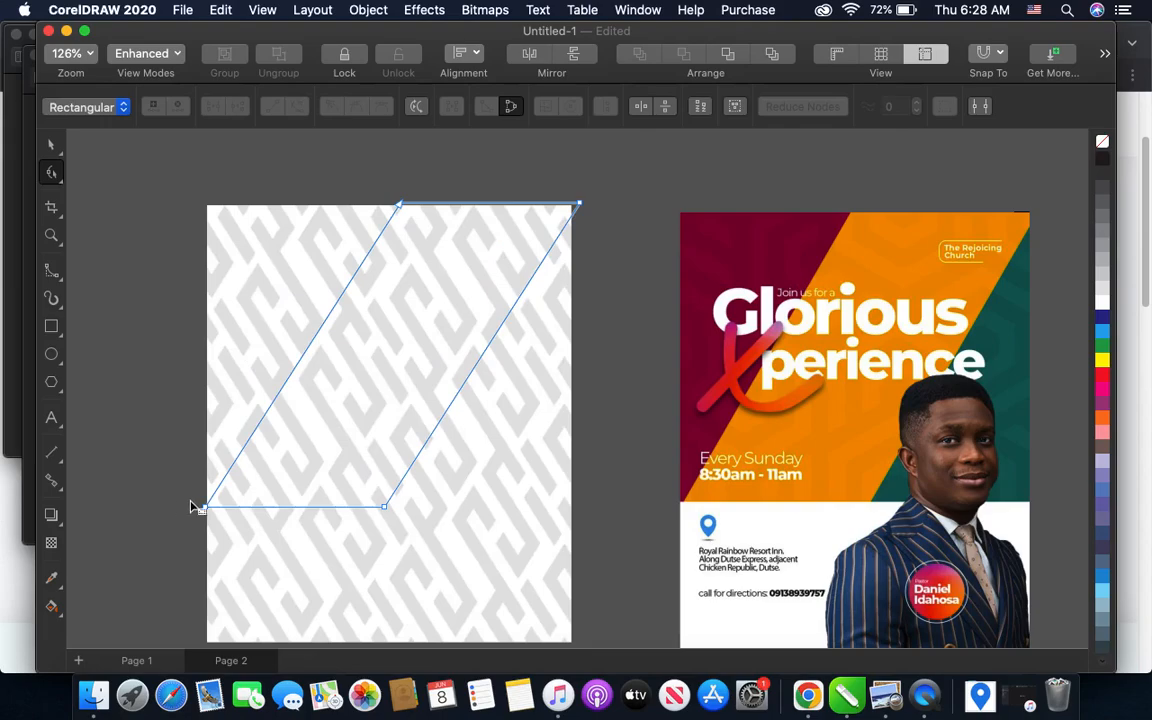
- Widen the parallelogram to about 1,059 px by shifting its slanted left side outward, and nudge the whole shape 30 px right
left_click(206, 509)
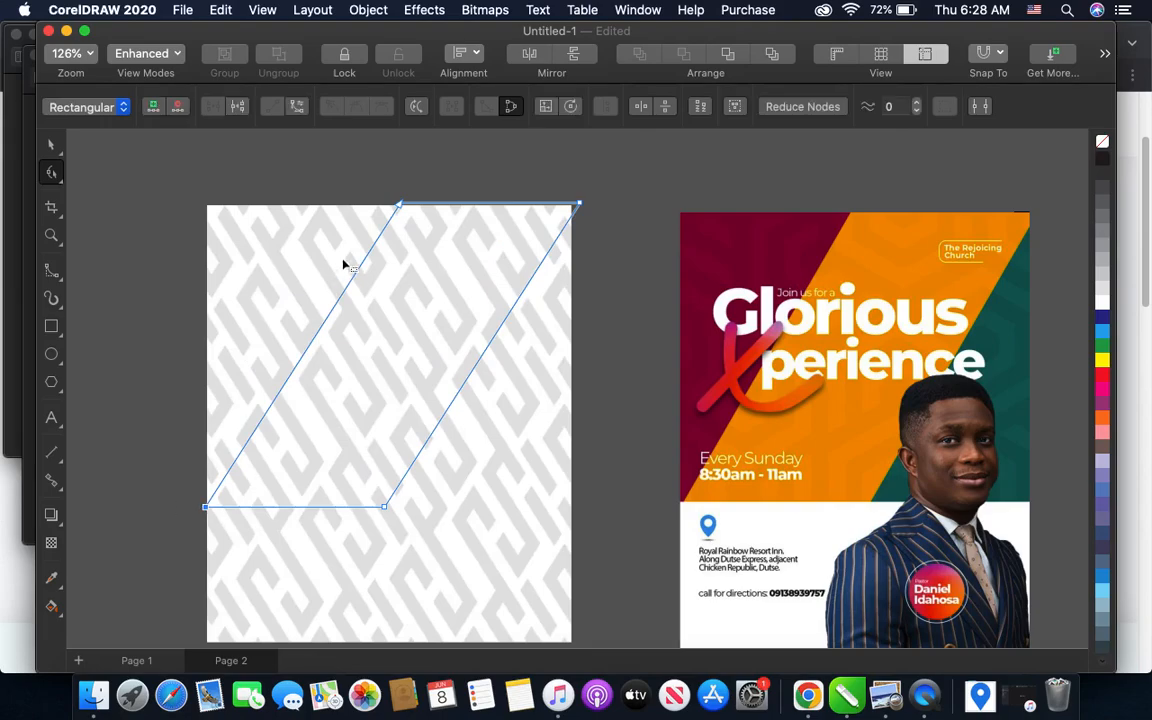
left_click(399, 208, "shift")
mouse_move(316, 334)
left_mouse_down()
mouse_move(290, 335)
mouse_move(306, 334)
left_mouse_up()
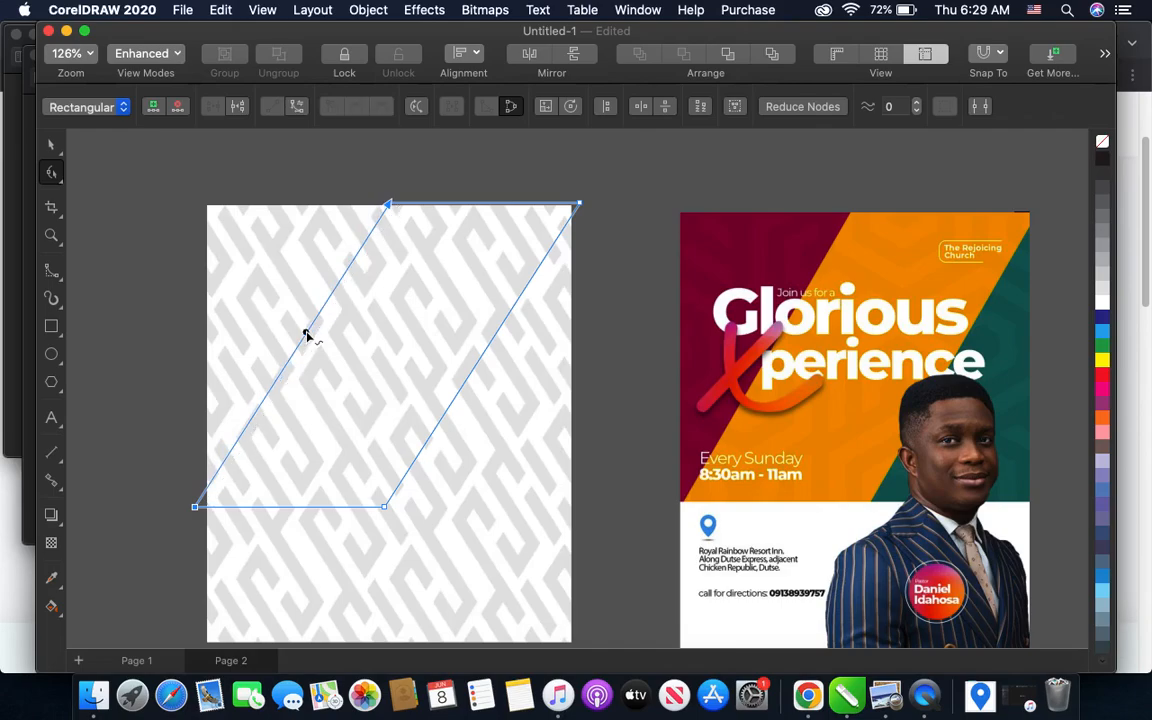
left_click(53, 147)
key("Right")
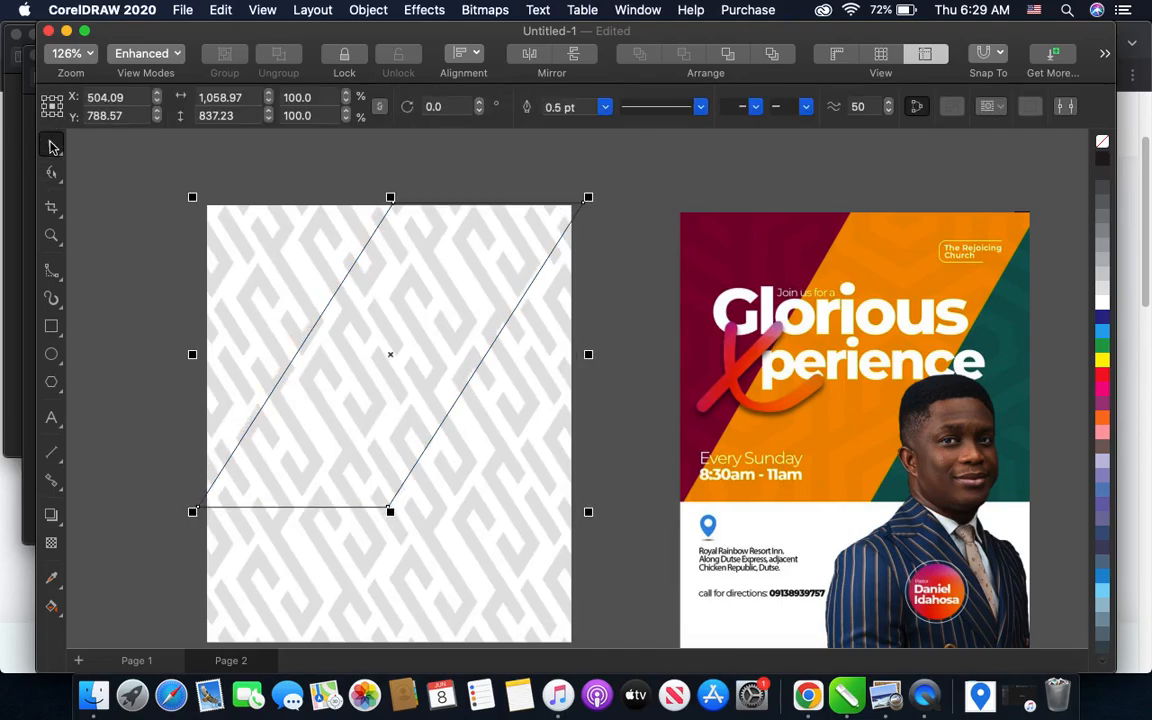
key("Right")
key("Right")
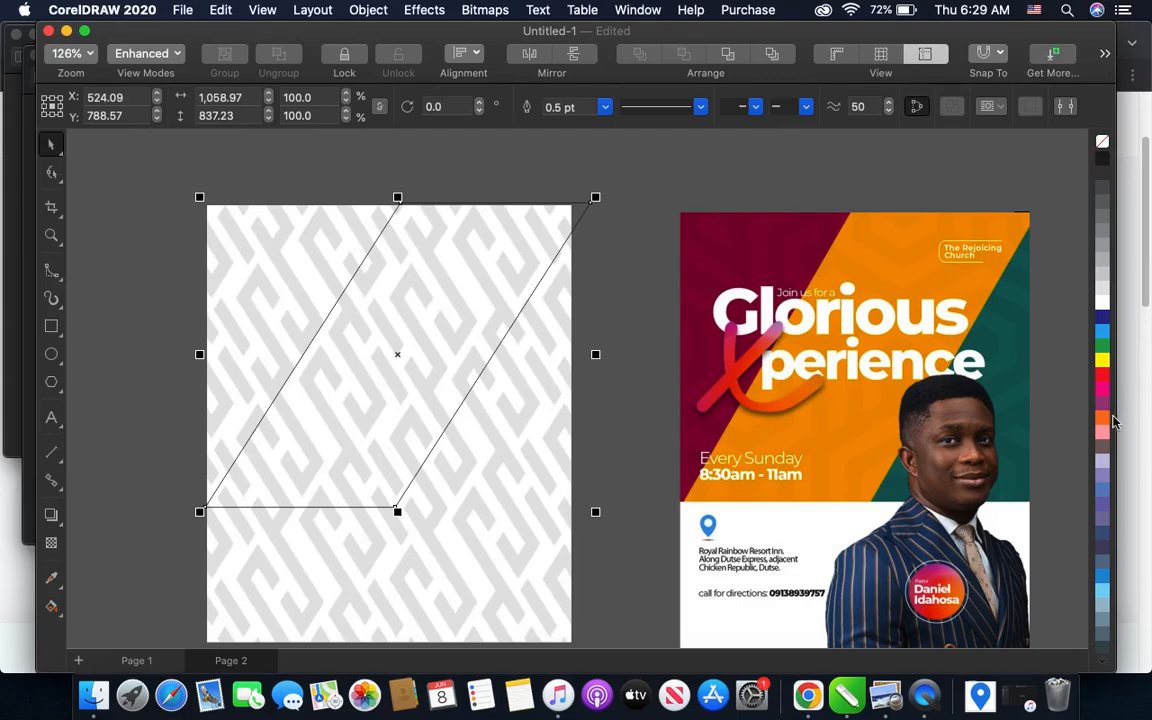
- Fill the parallelogram with the orange sampled from the upper part of the sample flyer
scroll(1108, 443, "down", 5)
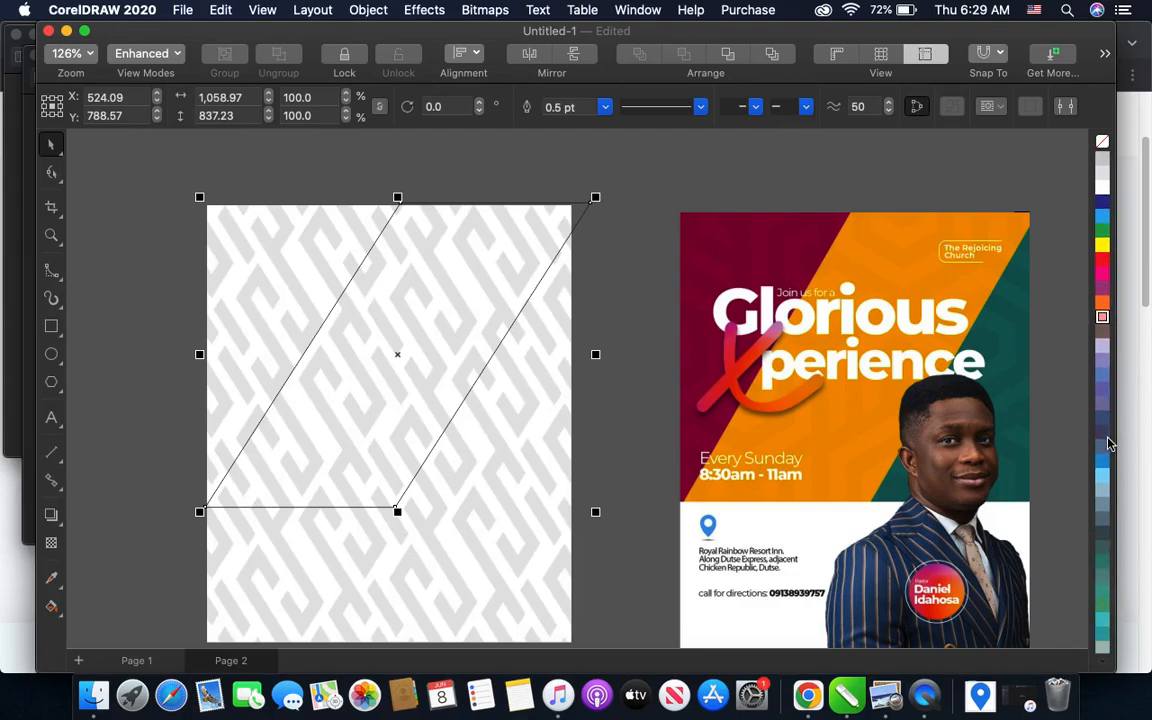
scroll(1108, 443, "down", 5)
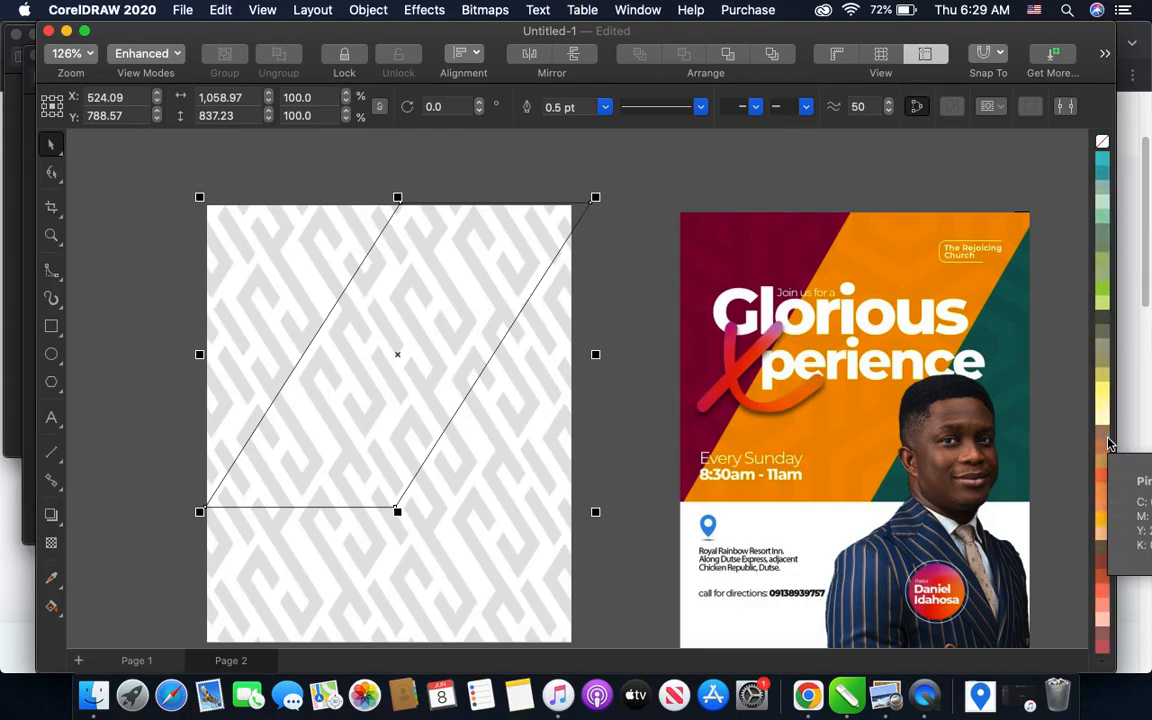
scroll(1108, 443, "down", 3)
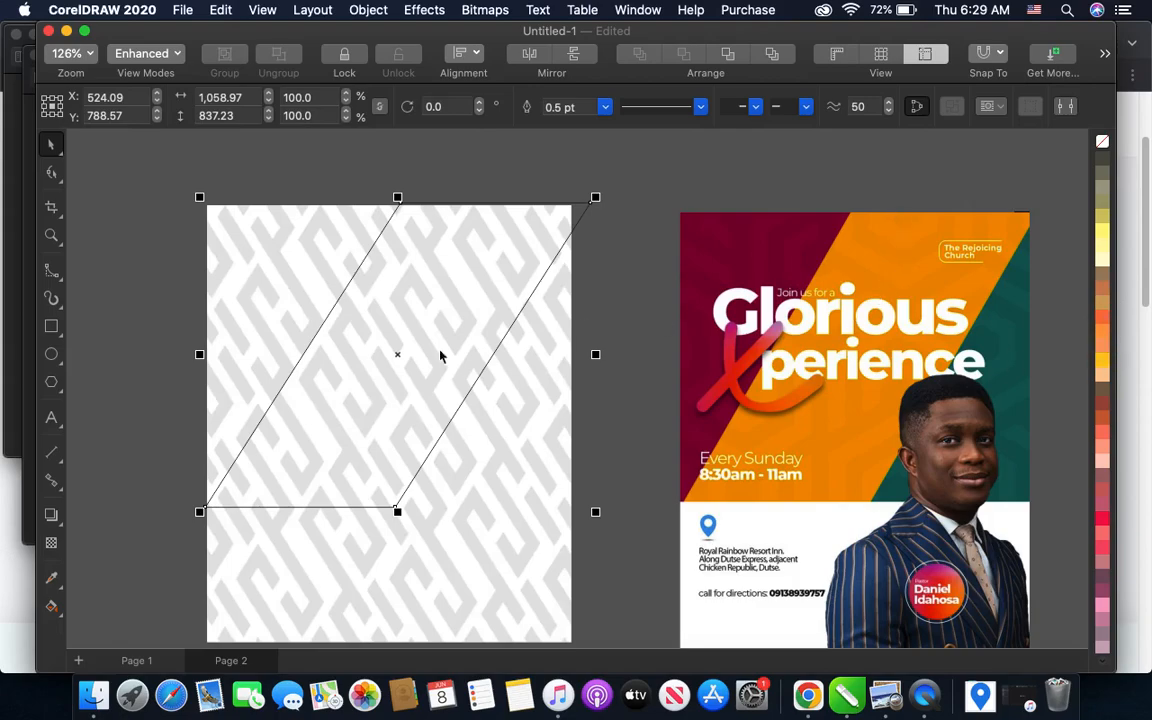
left_click(53, 581)
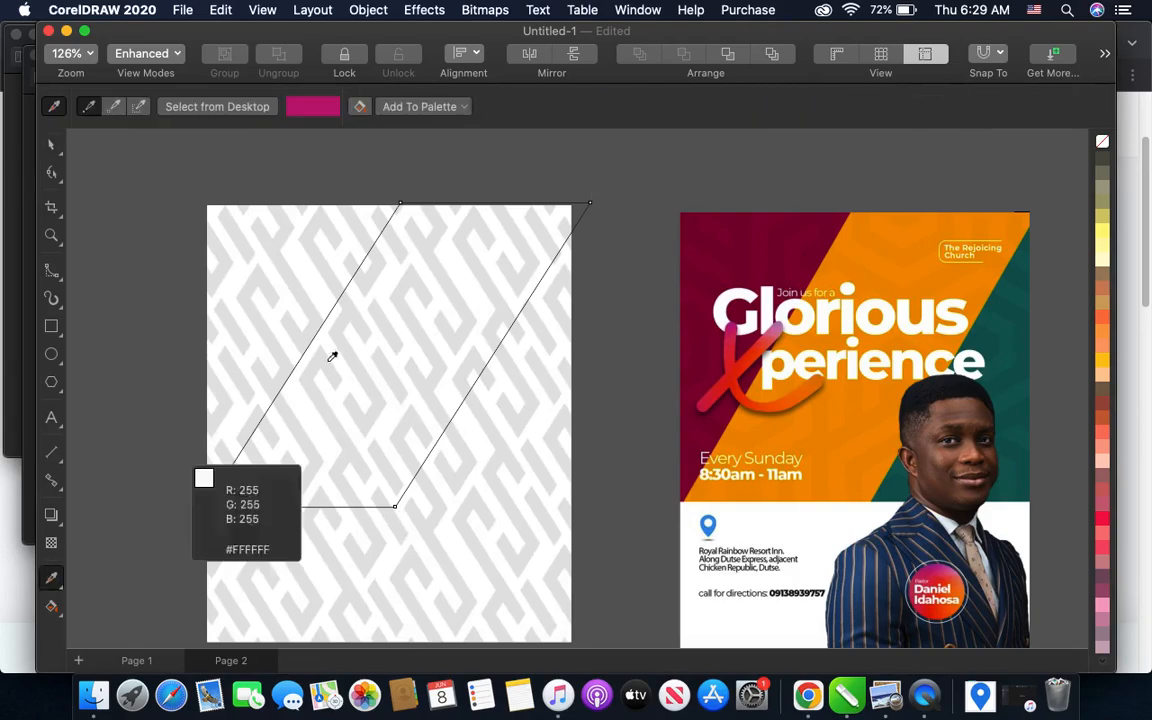
left_click(868, 218)
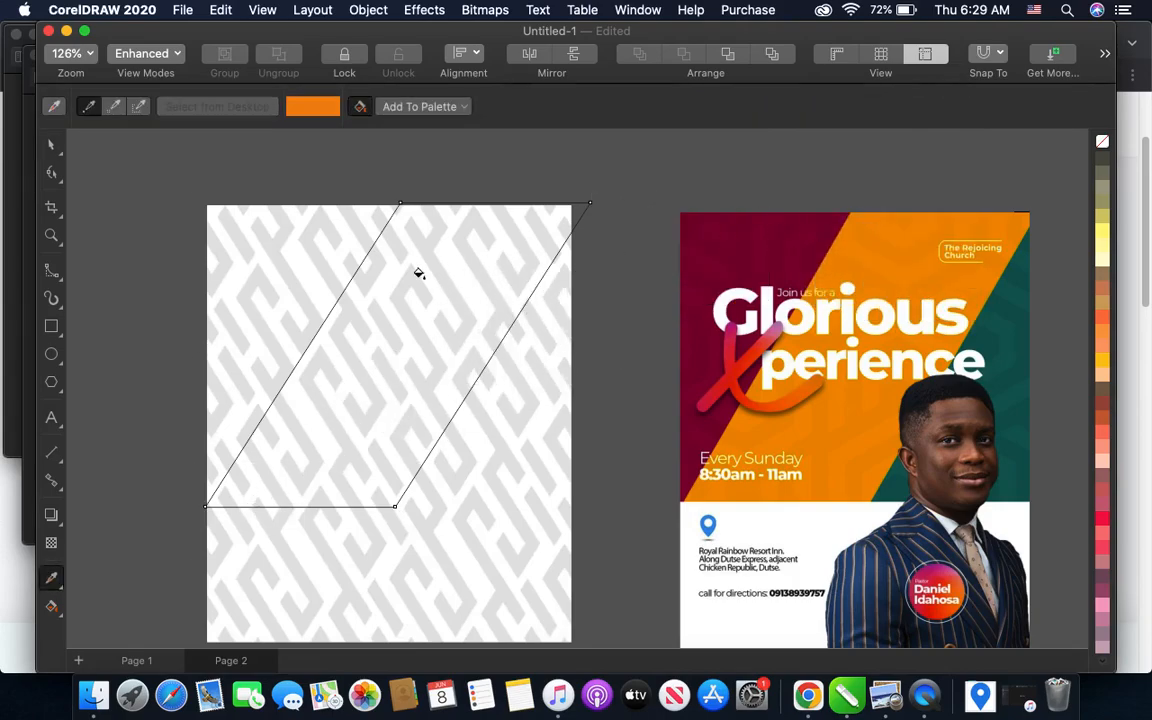
left_click(381, 278)
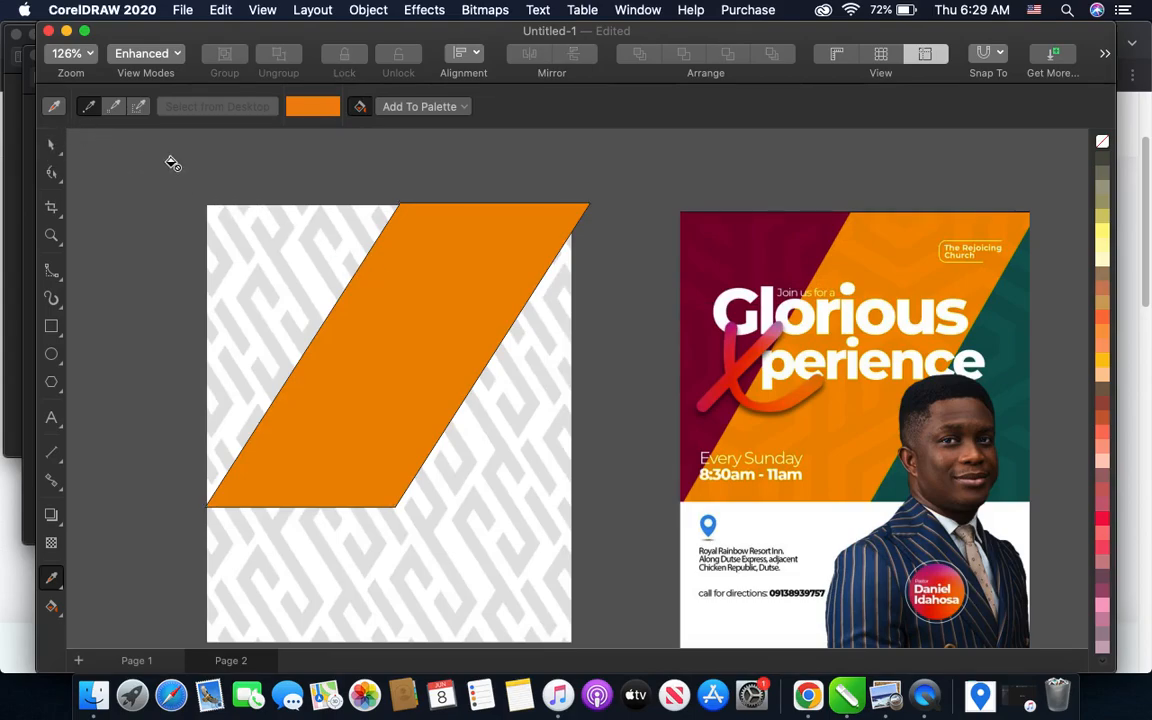
left_click(51, 145)
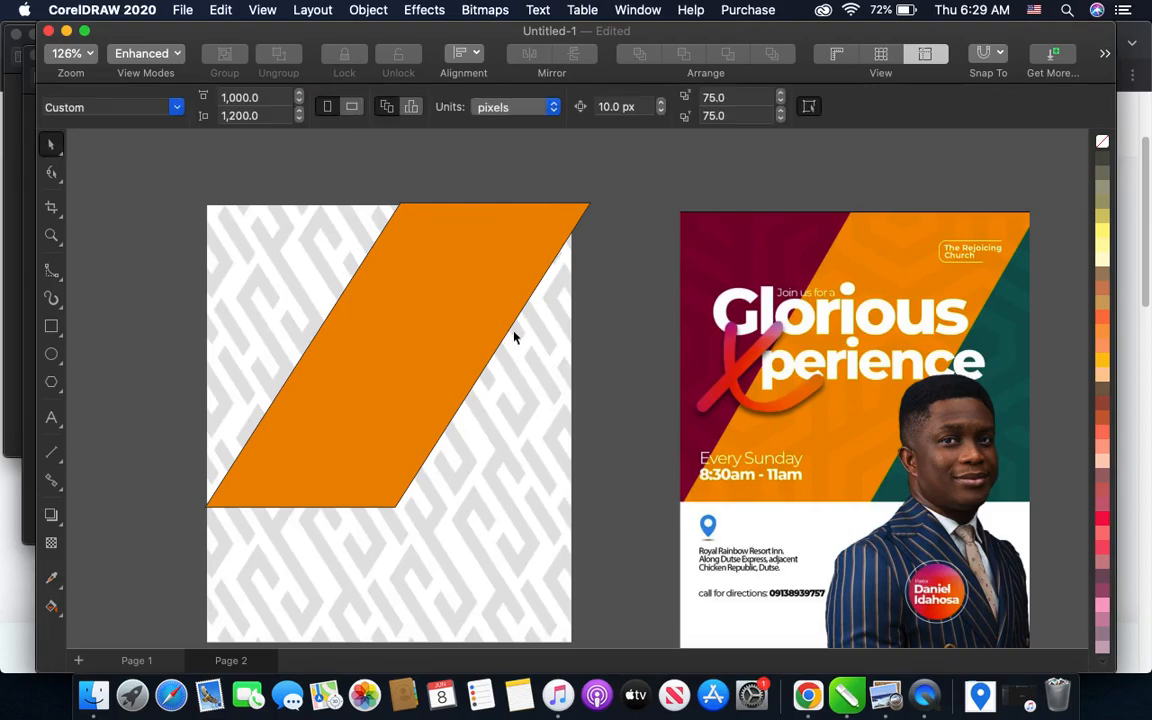
- Remove the outline from the orange parallelogram and leave it deselected
scroll(410, 310, "up", 5)
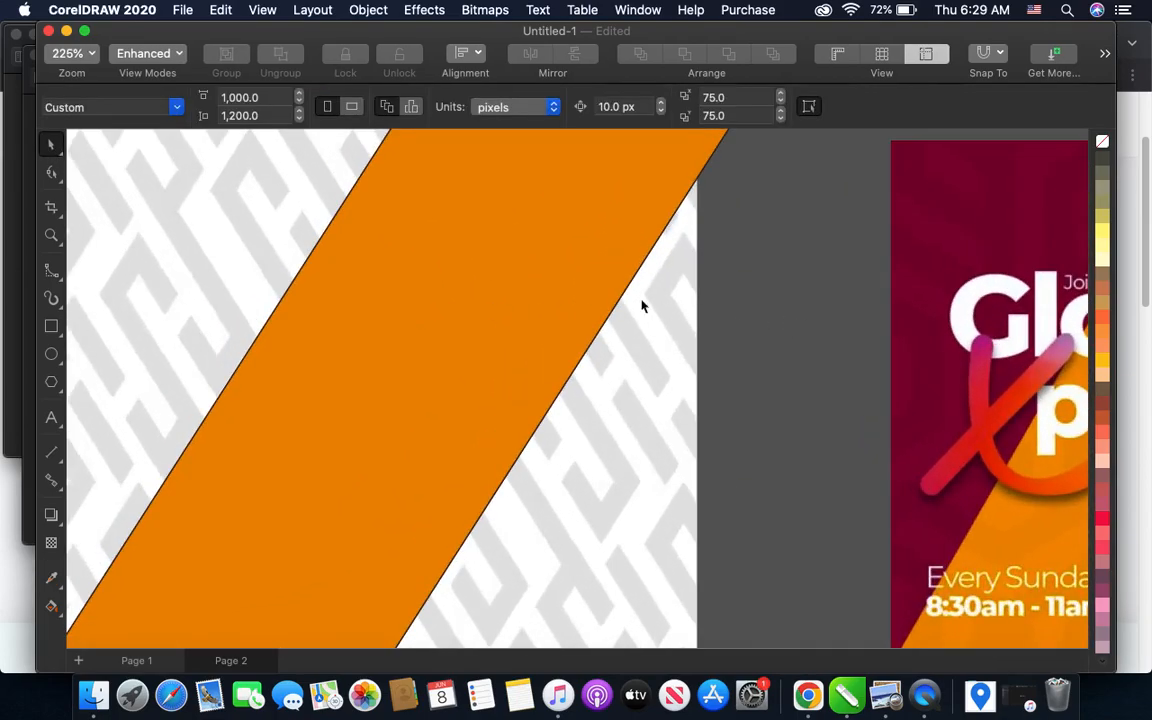
scroll(530, 296, "down", 2)
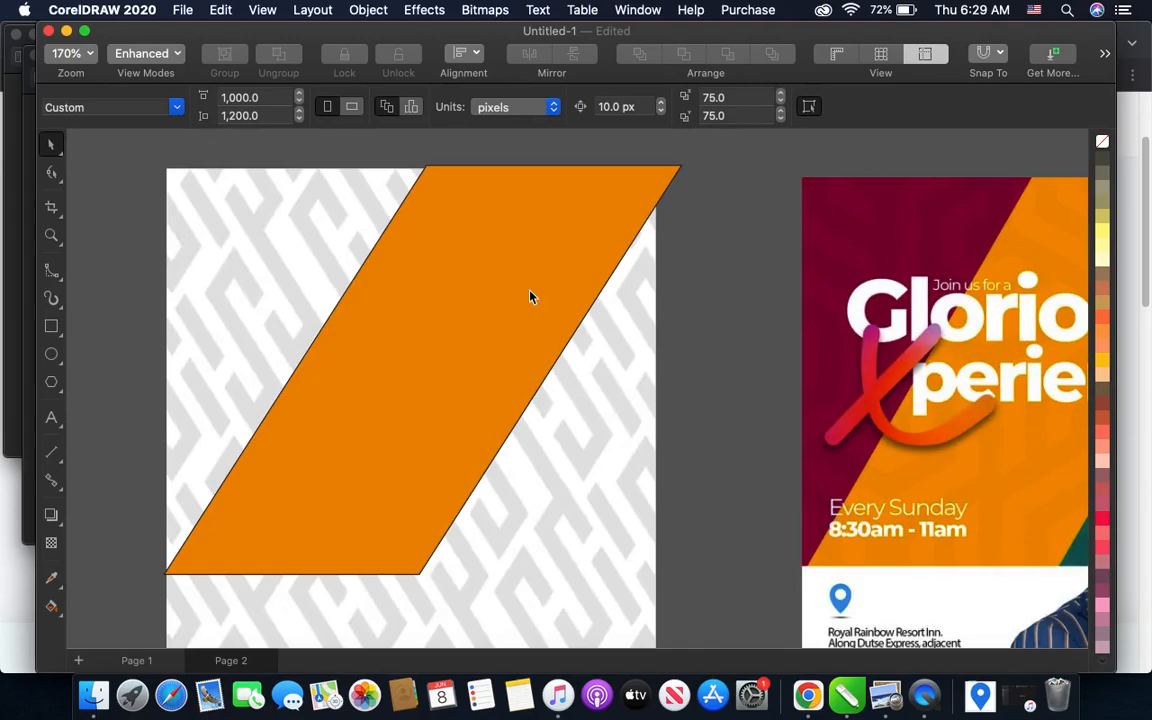
left_click(530, 296)
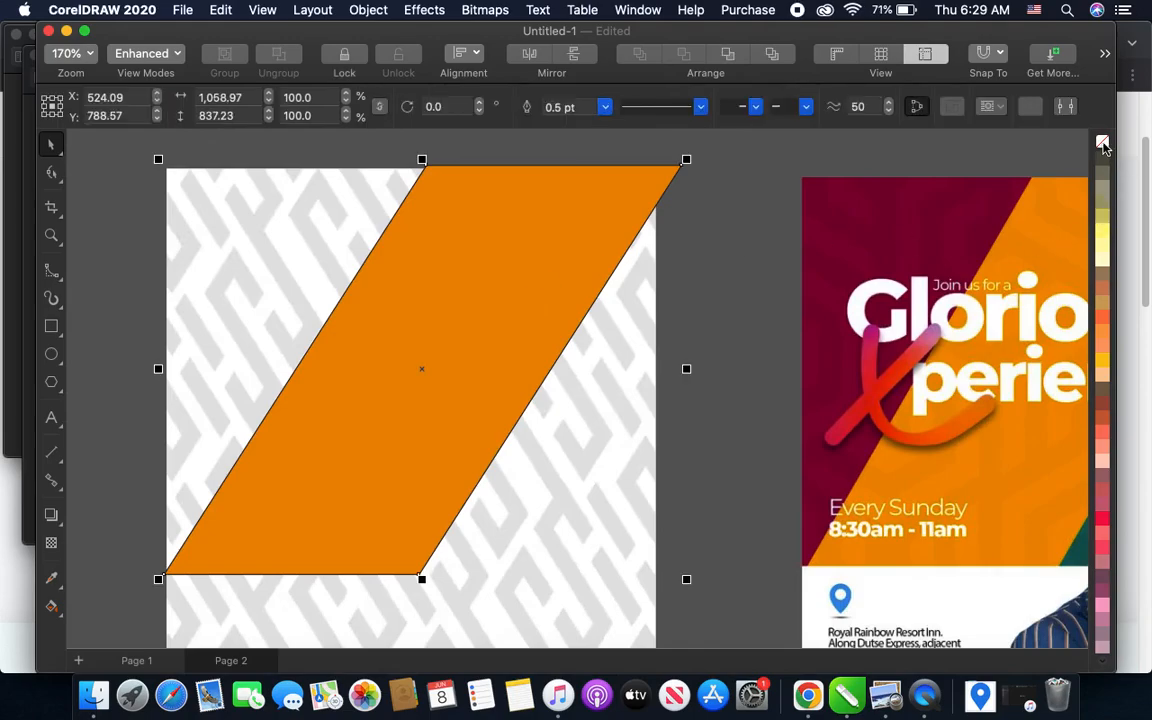
right_click(1103, 143)
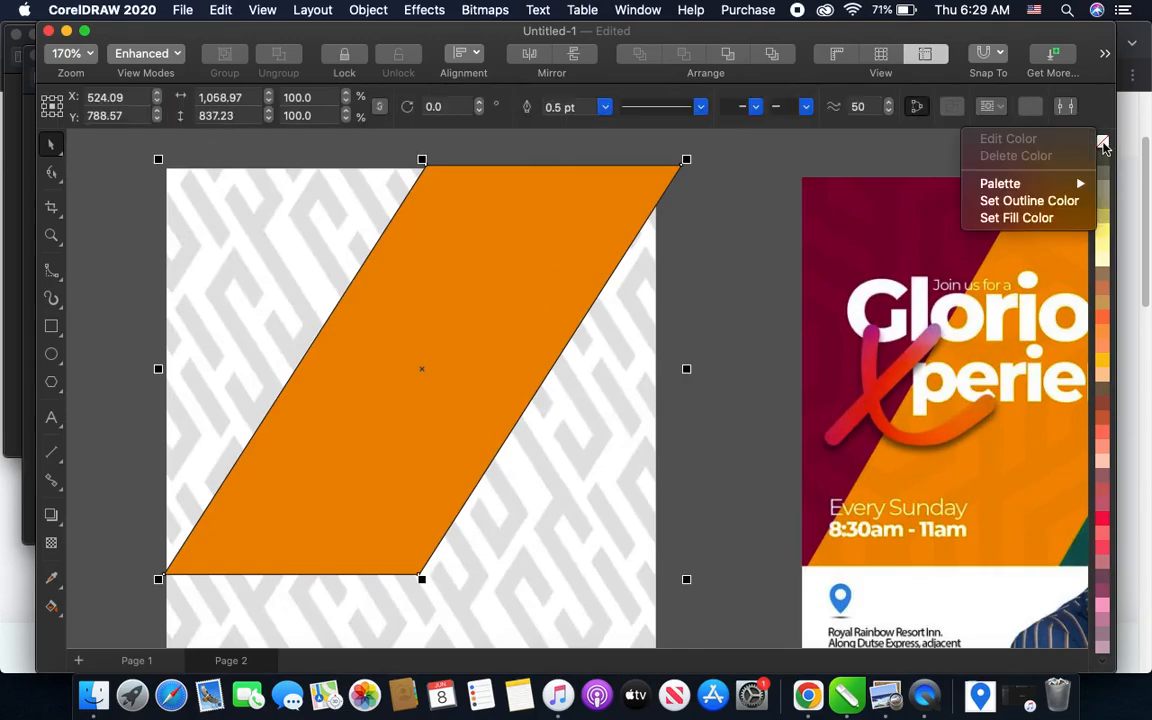
left_click(1050, 199)
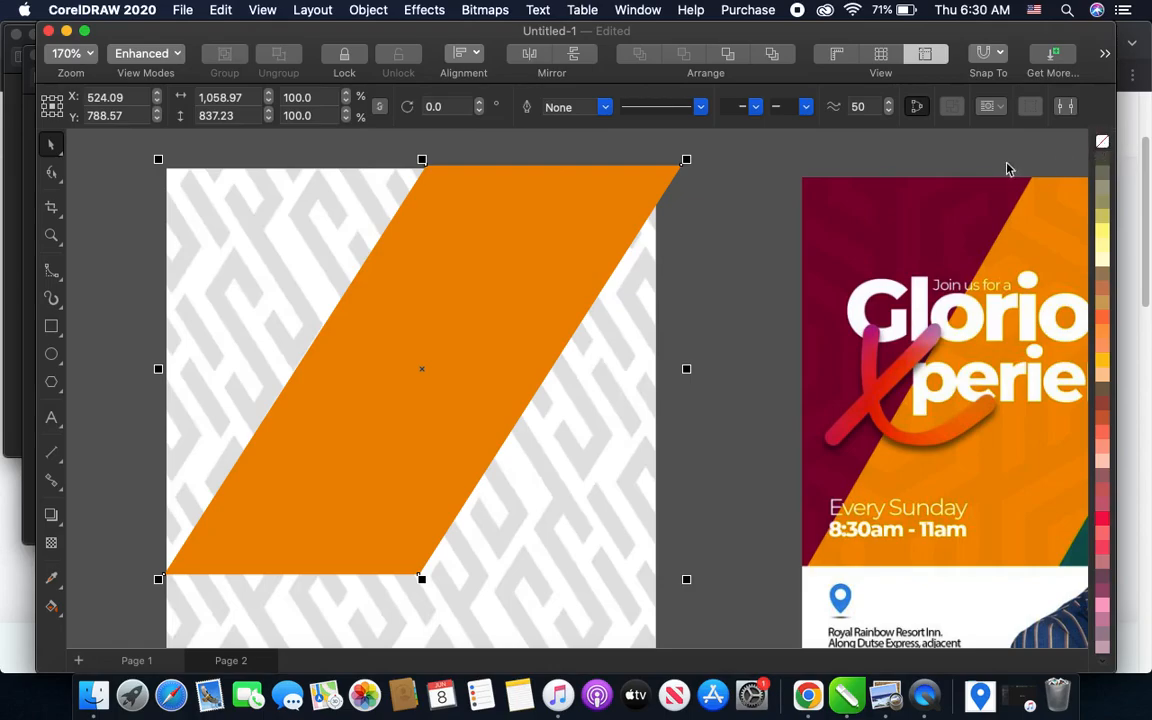
scroll(627, 334, "down", 3)
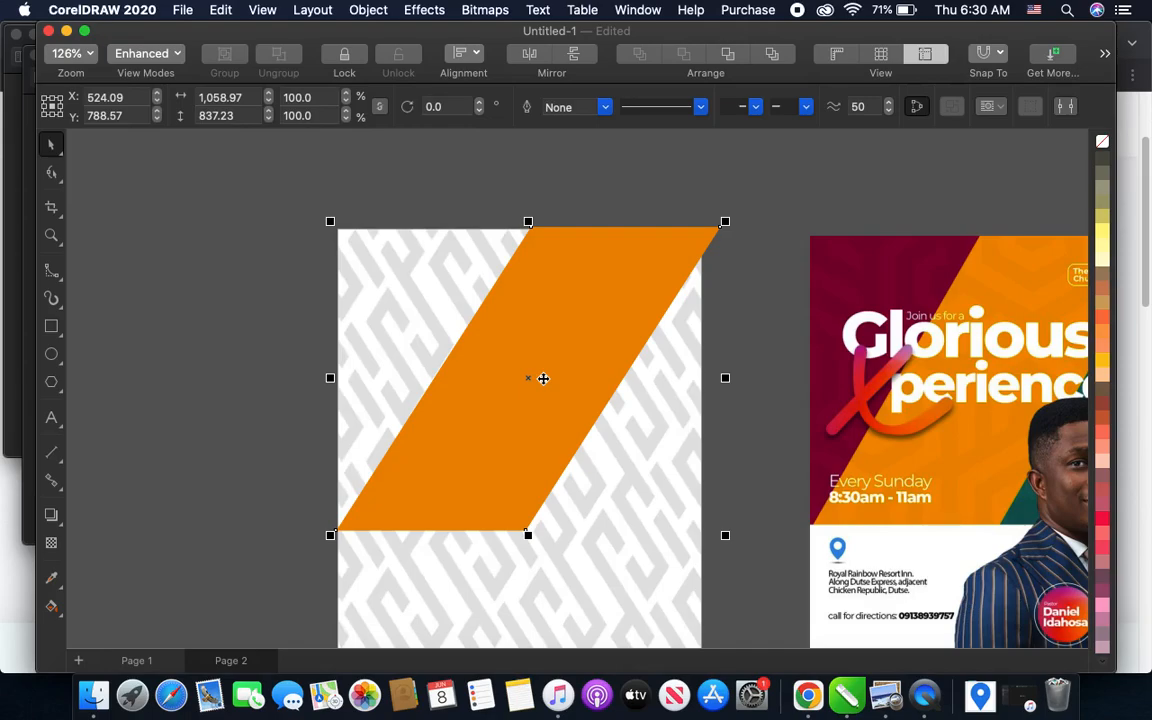
key("Escape")
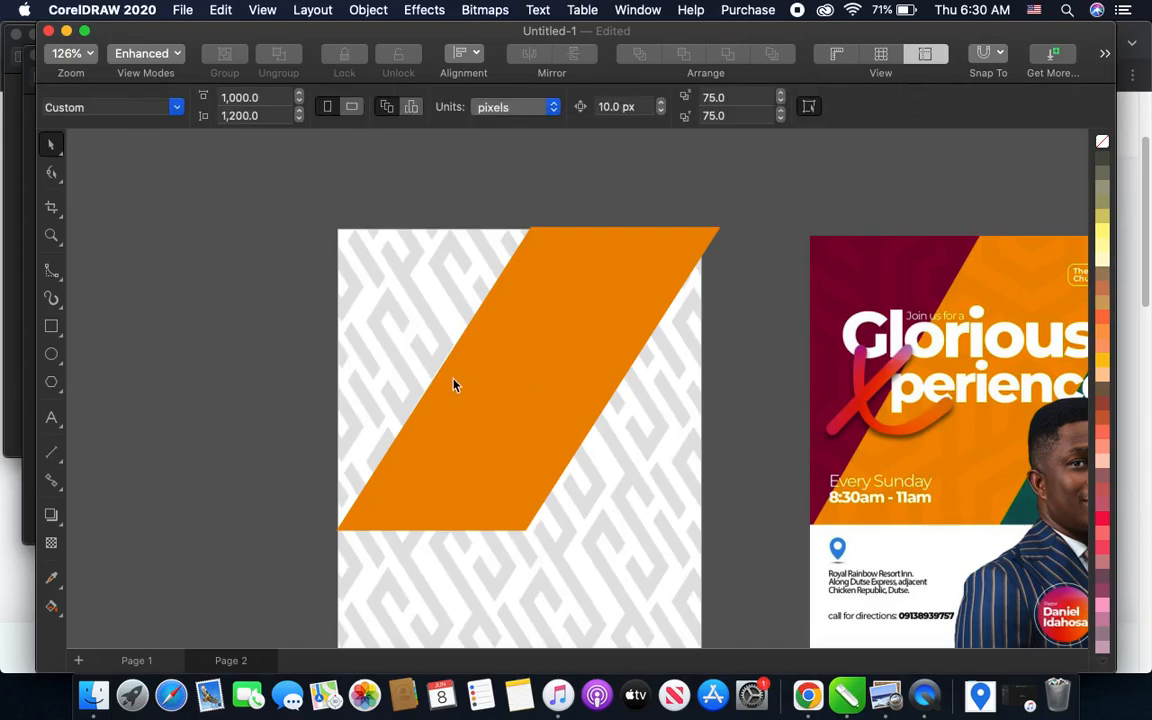
left_click(492, 387)
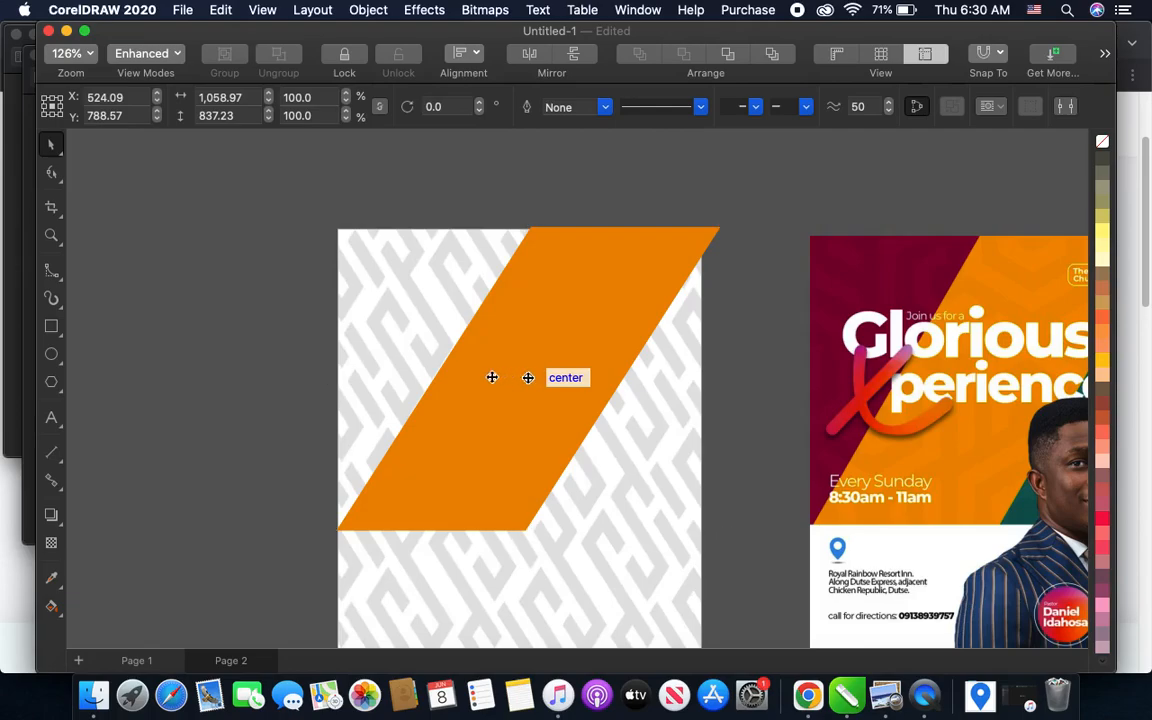
key("Escape")
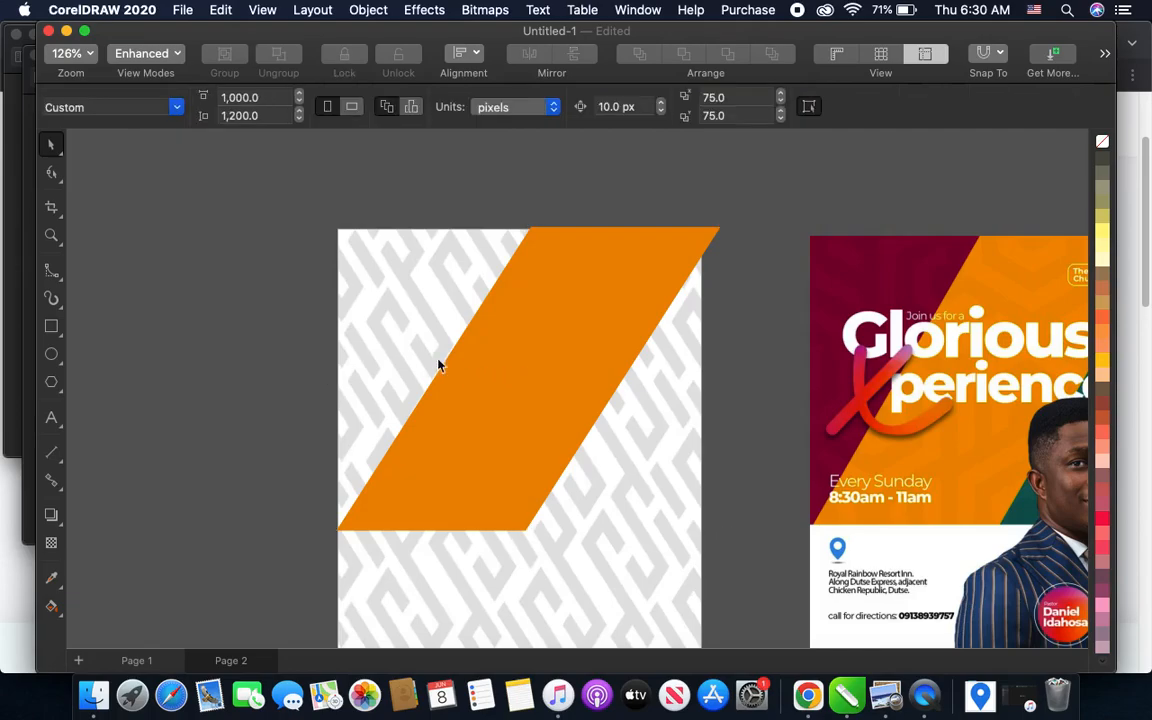
- Place a copy of the orange parallelogram against its left side, centred at X 5 px so that no gap remains
left_click(524, 371)
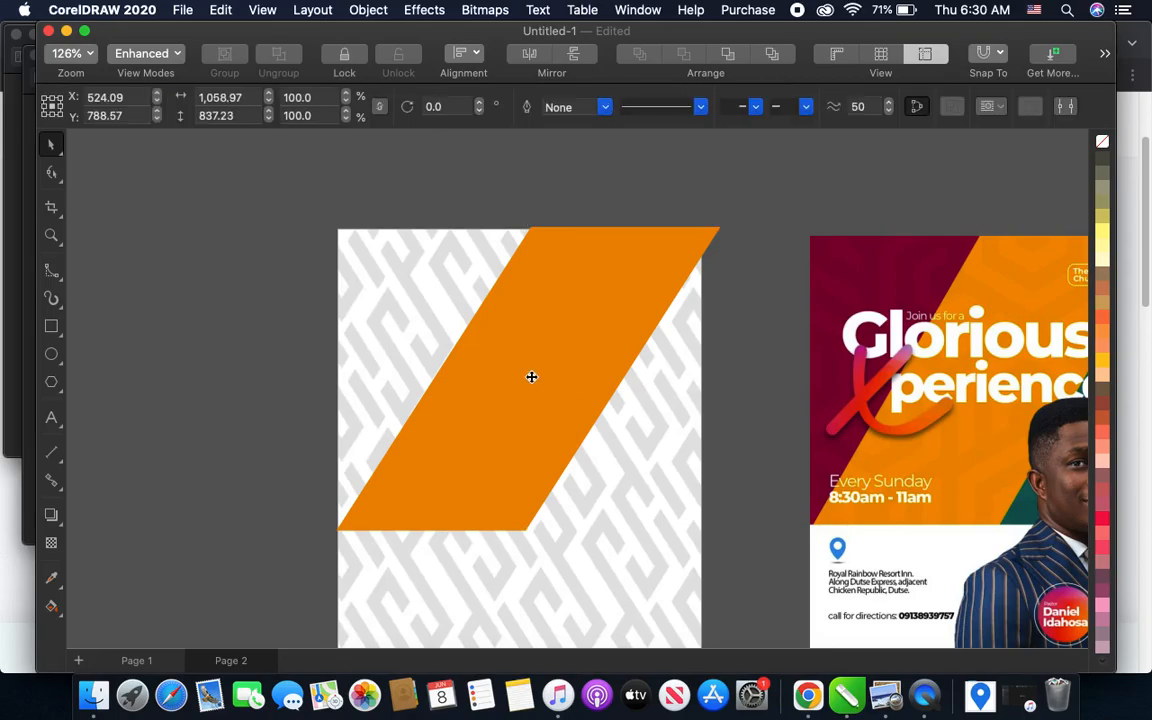
left_click_drag(531, 376, 339, 355)
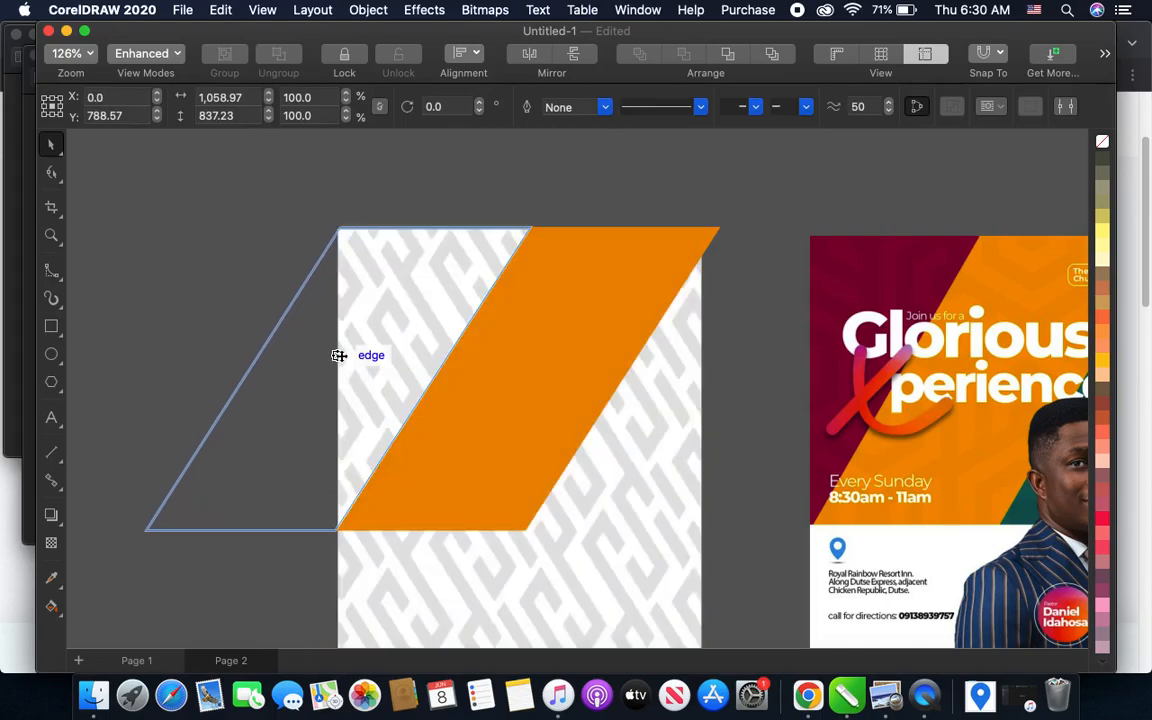
left_click_drag(339, 355, 341, 360)
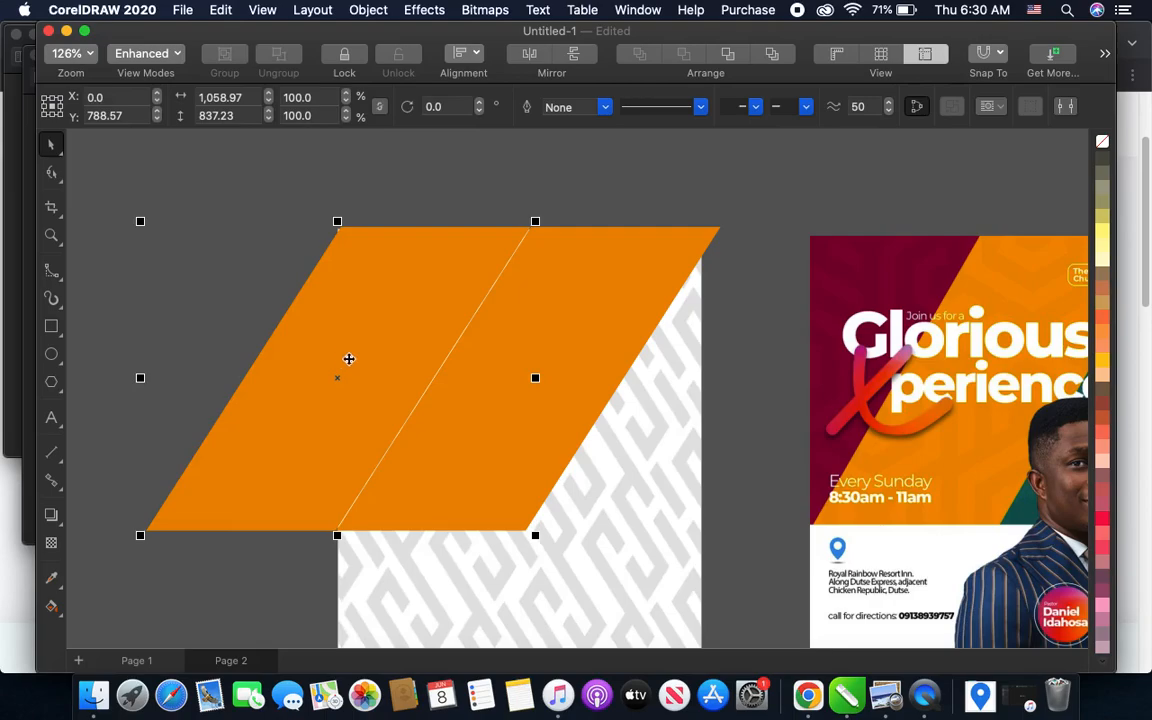
scroll(350, 359, "up", 3)
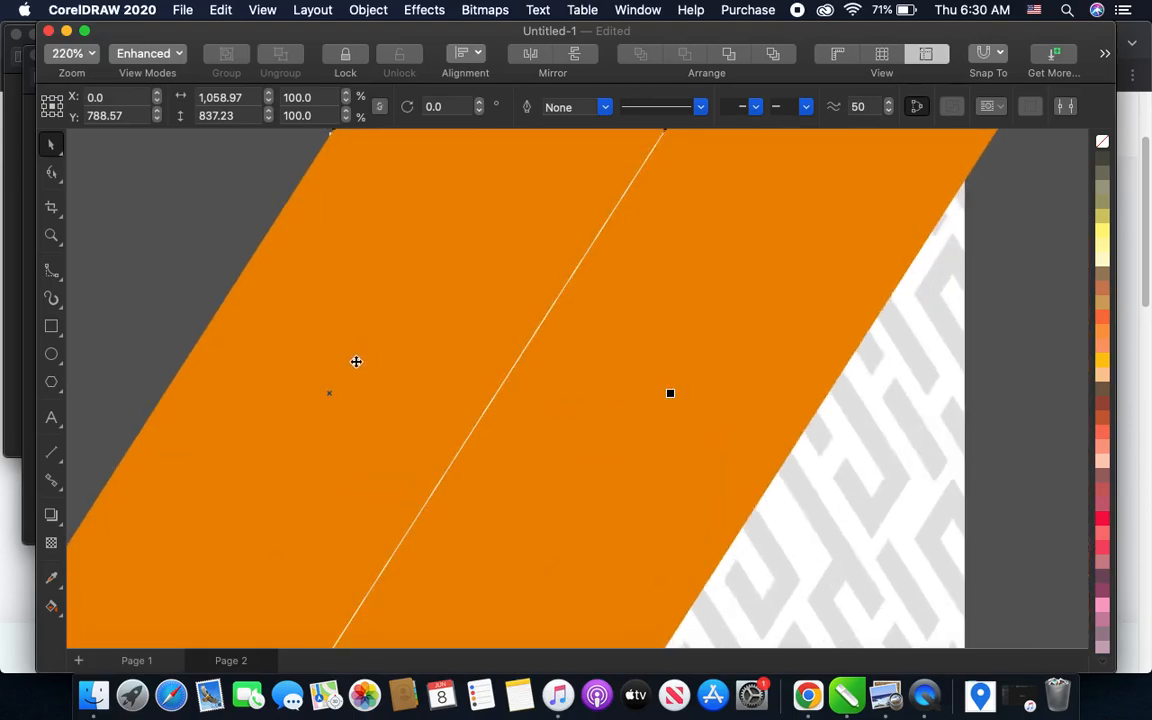
left_click_drag(333, 392, 336, 391)
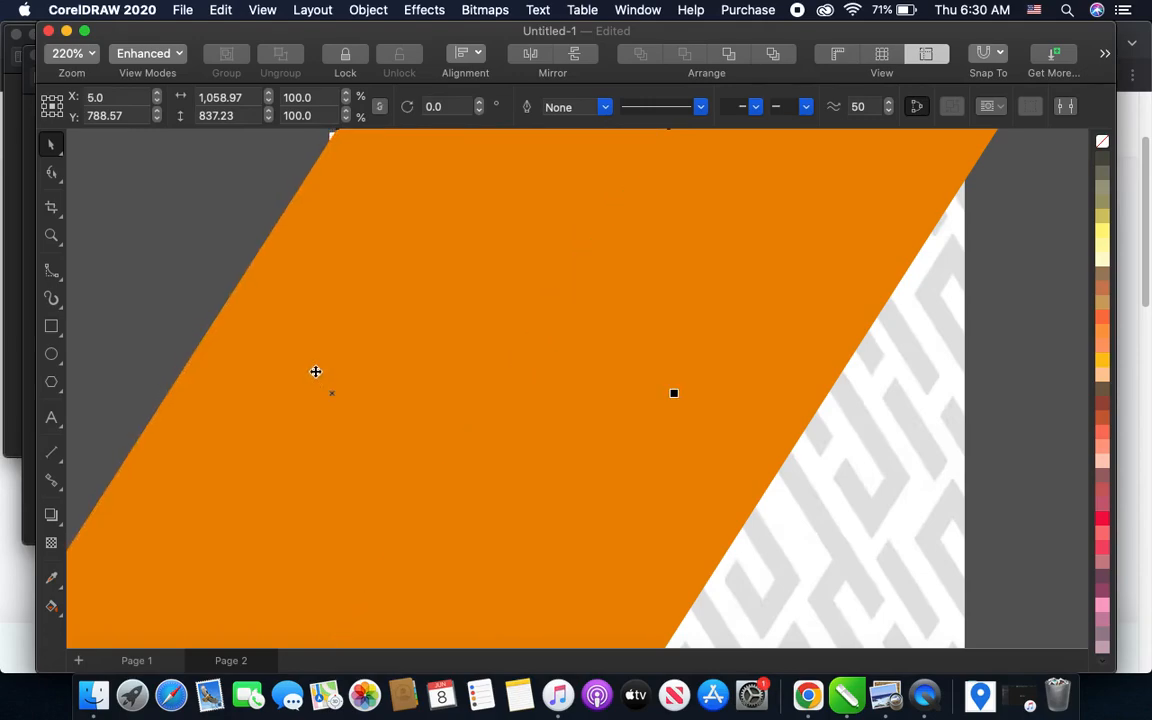
- Fill the left parallelogram with the maroon sampled from the upper-left corner of the sample flyer
scroll(316, 373, "down", 2)
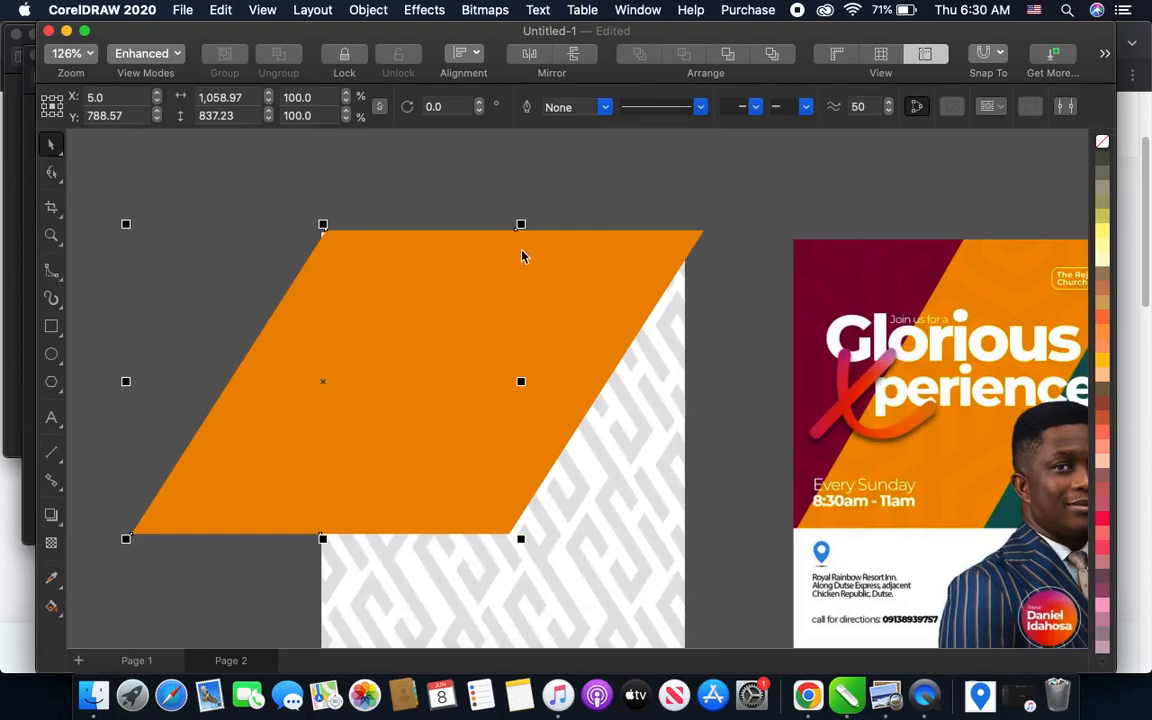
left_click(53, 580)
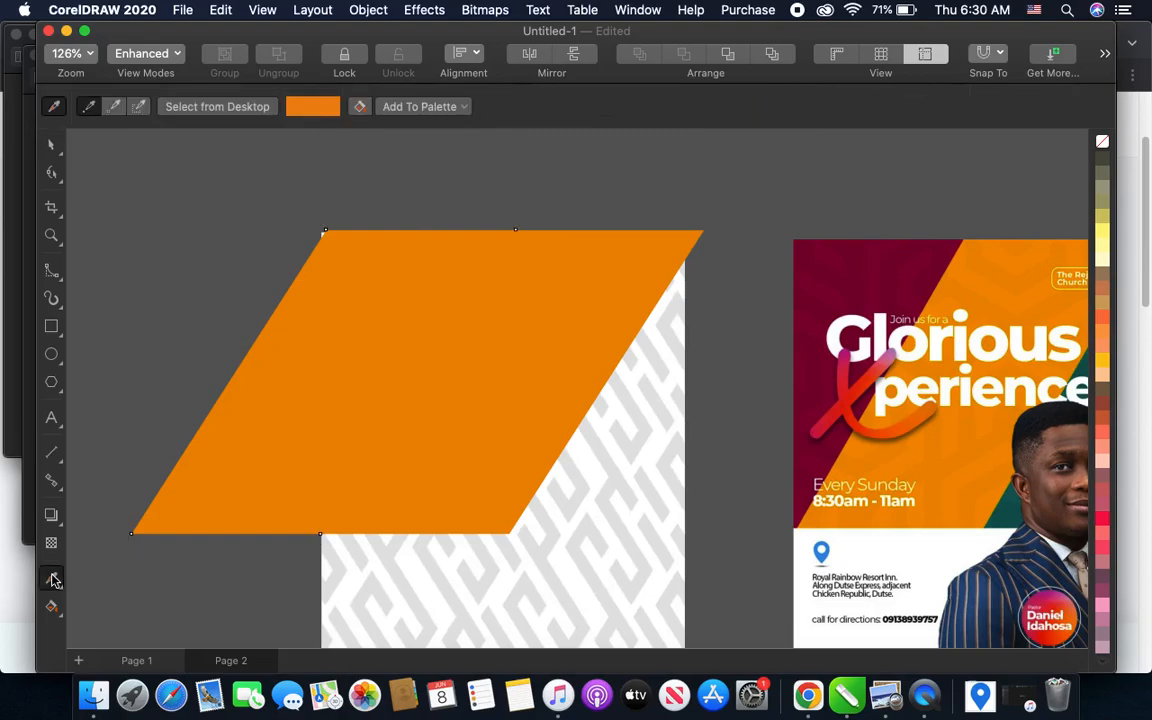
left_click(811, 256)
left_click(345, 279)
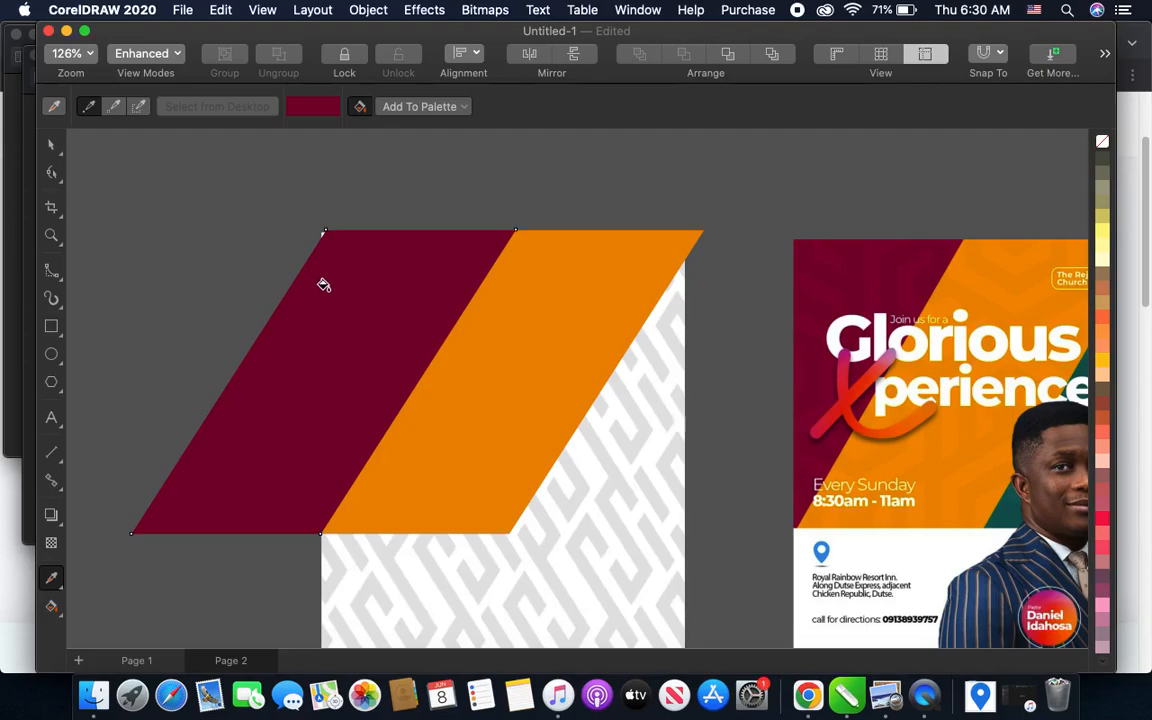
scroll(321, 285, "down", 1)
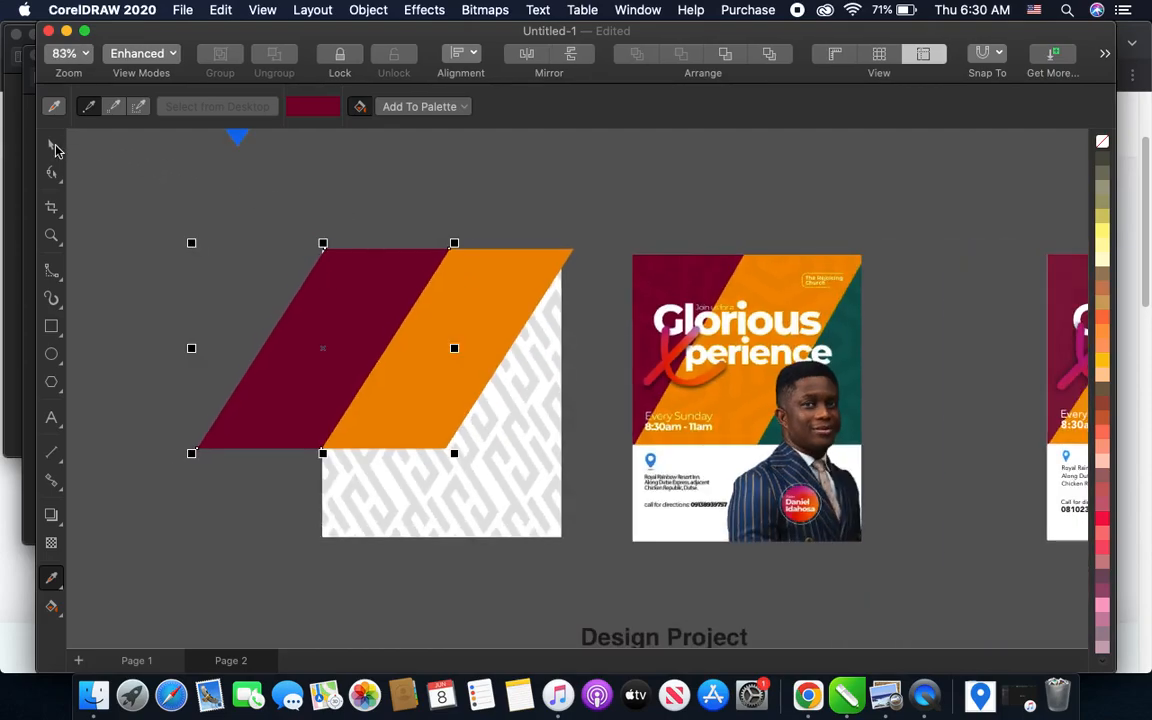
- Place a copy of the orange parallelogram flush against its right side, centred at X 1,040.95 px
left_click(52, 143)
left_click(461, 332)
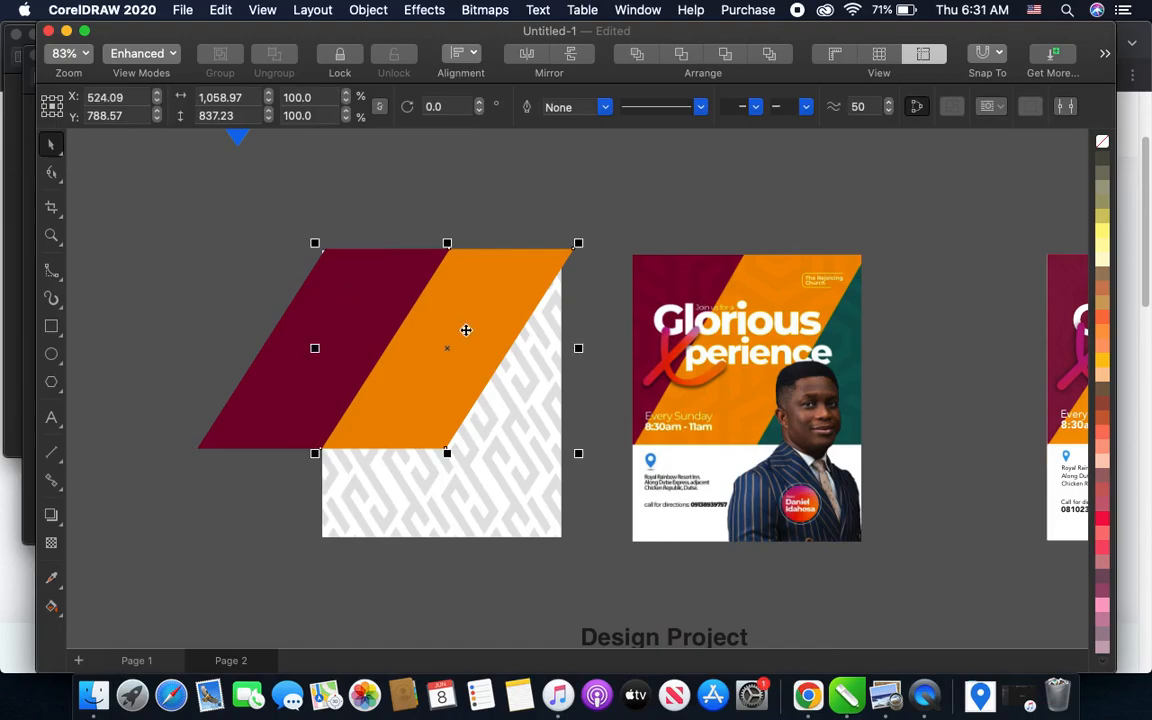
left_click(460, 333)
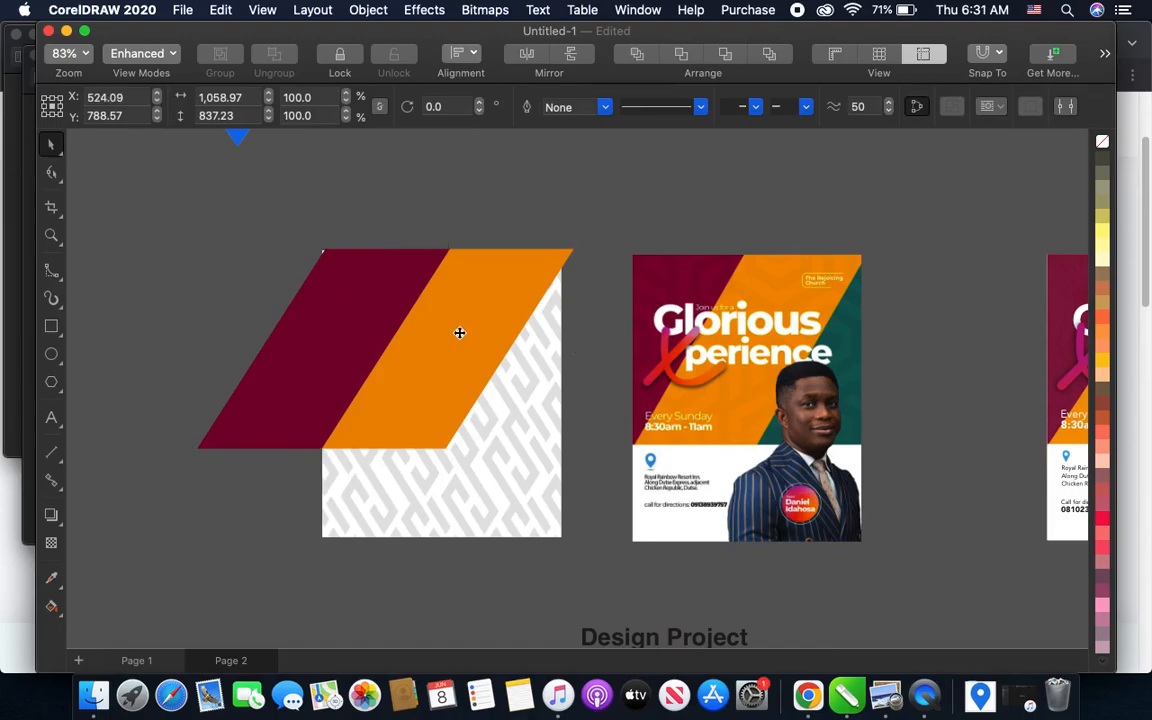
left_click_drag(465, 334, 584, 349)
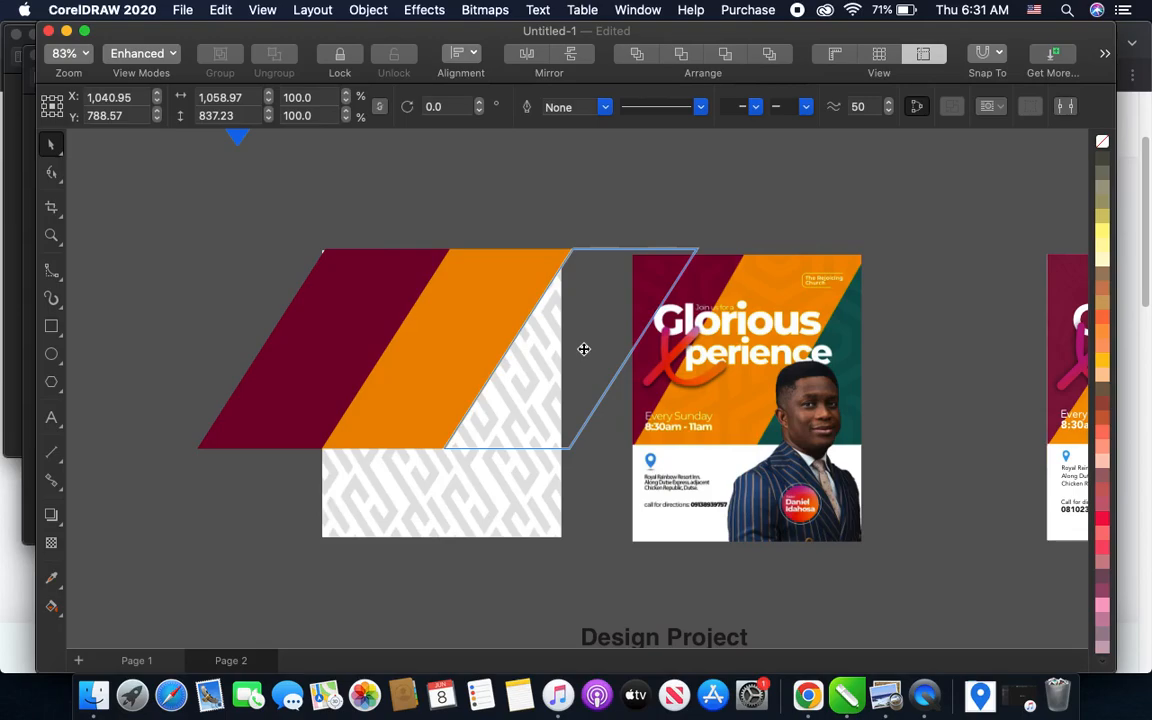
left_click_drag(583, 350, 583, 349)
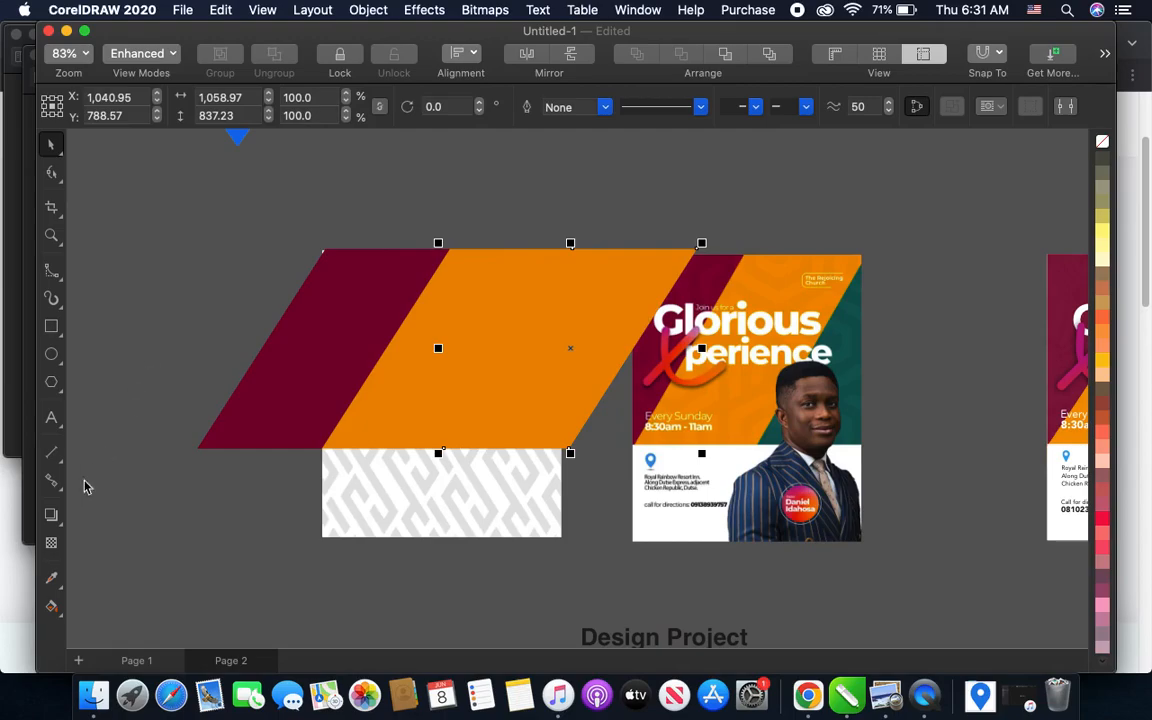
- Fill the right parallelogram with the dark green sampled from the right edge of the sample flyer
left_click(51, 581)
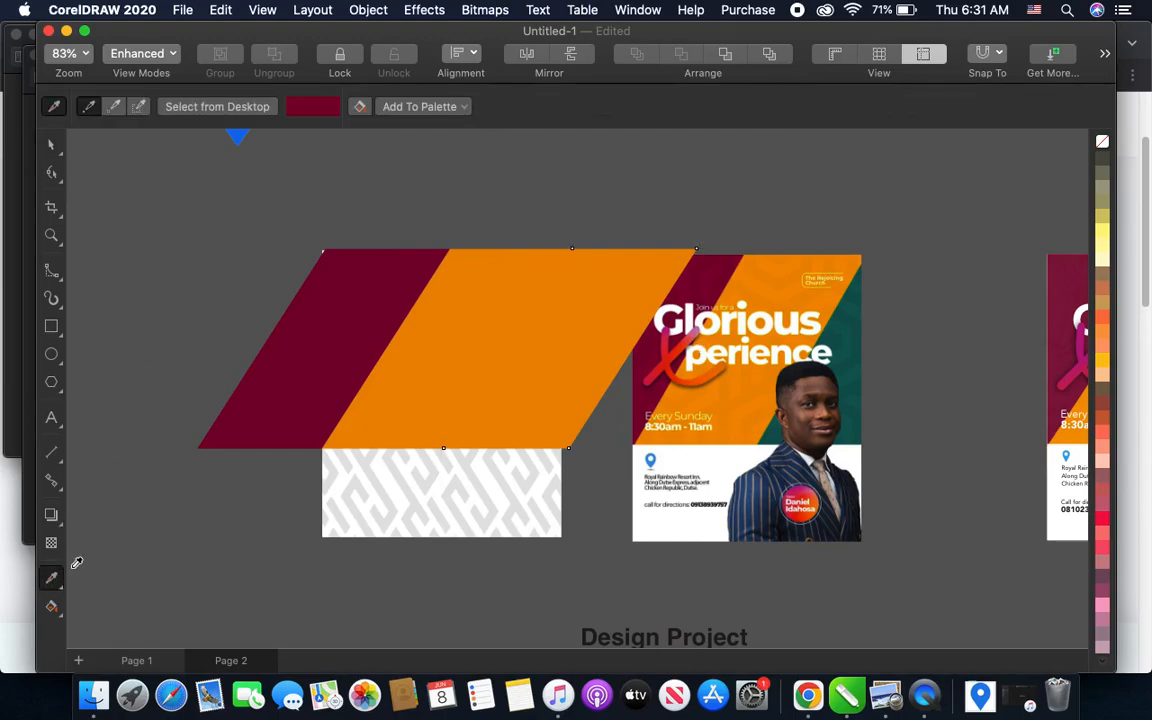
left_click(860, 323)
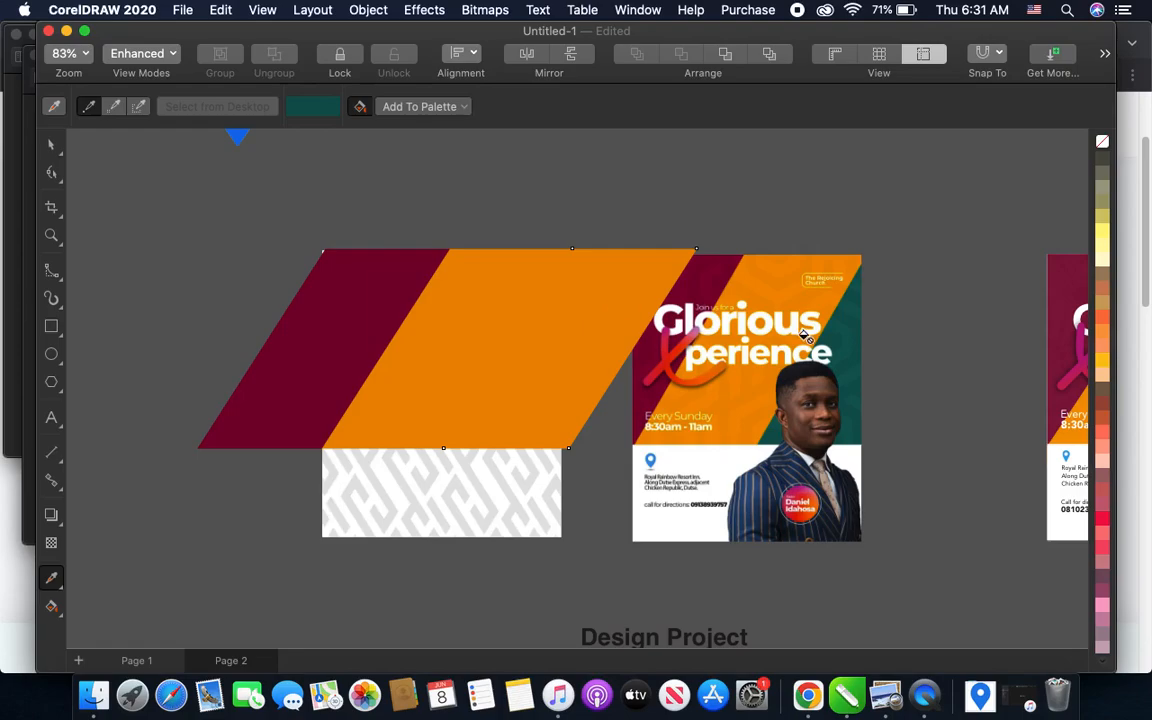
left_click(580, 313)
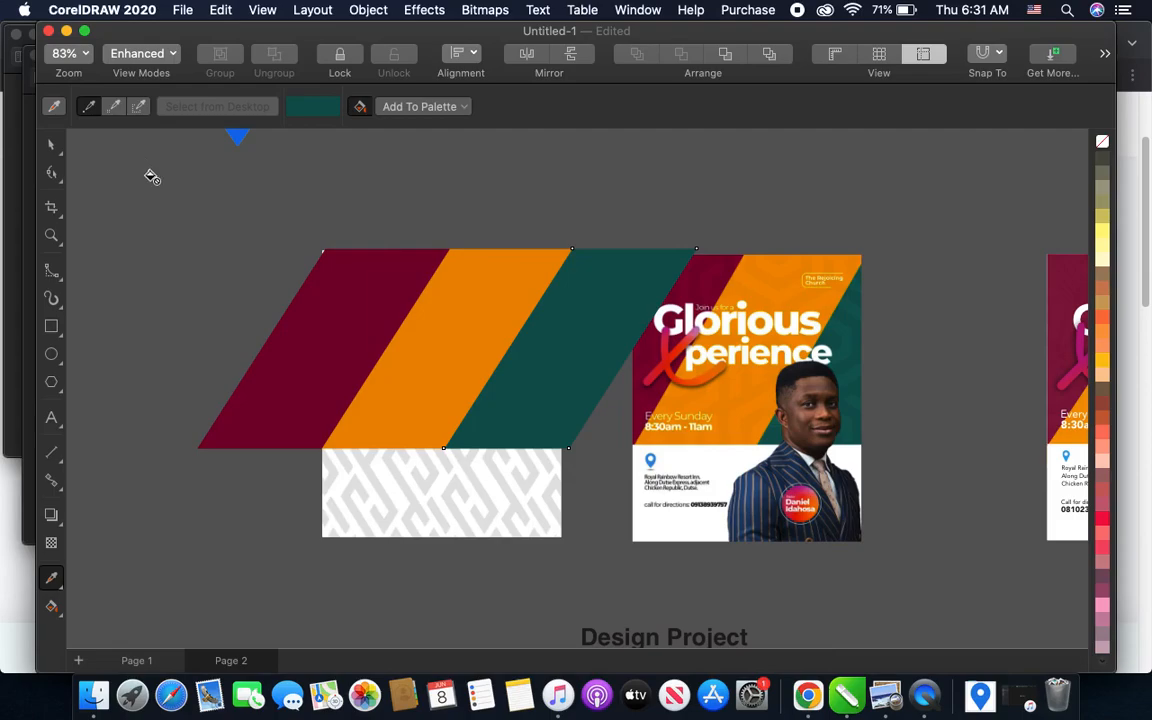
left_click(51, 144)
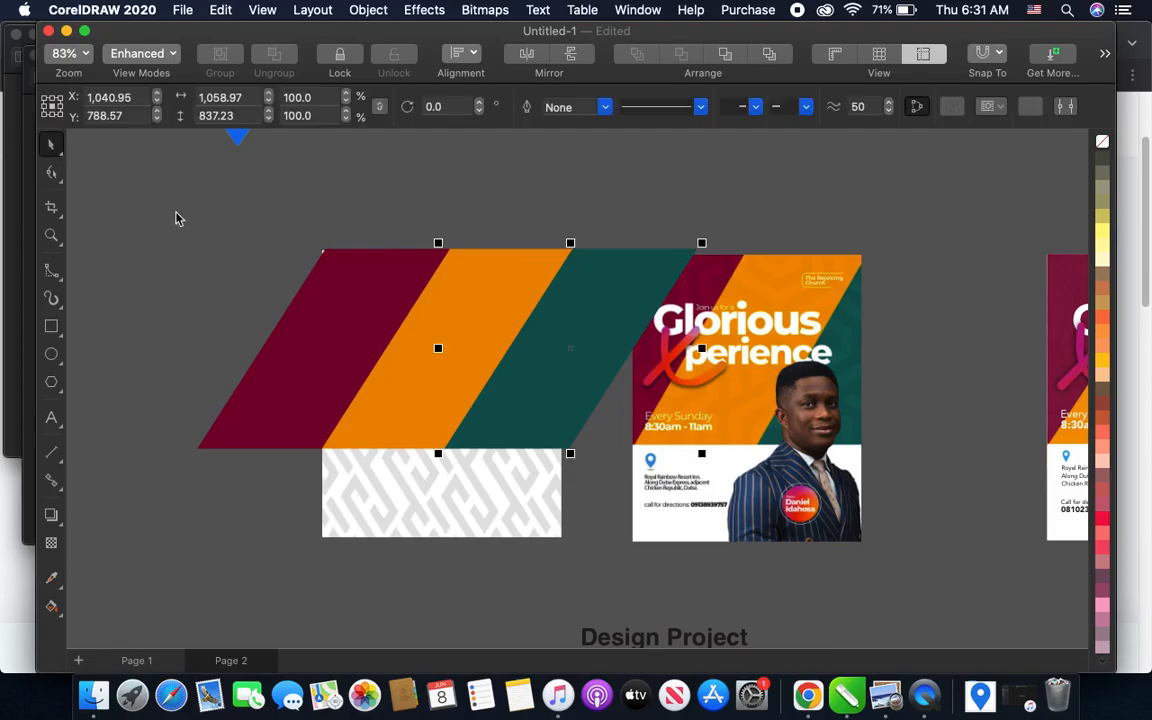
- Select the maroon, orange and green parallelograms together and nudge them 10 px left
left_click_drag(128, 195, 722, 460)
key("Left")
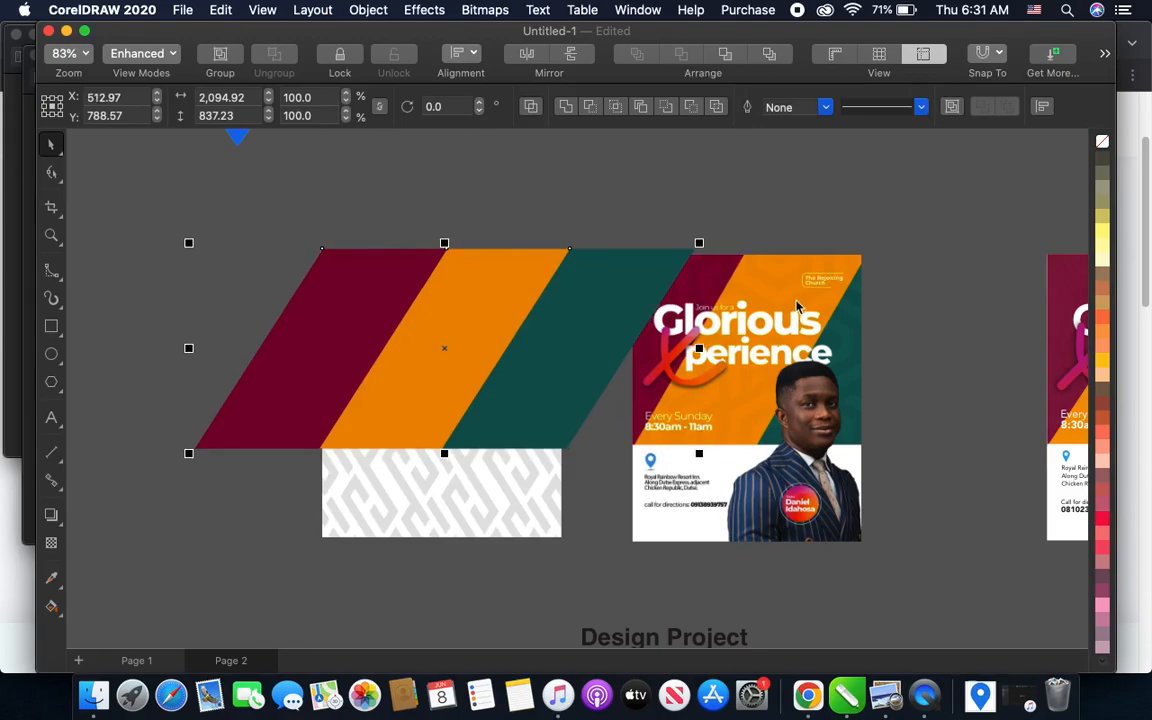
scroll(779, 293, "up", 3)
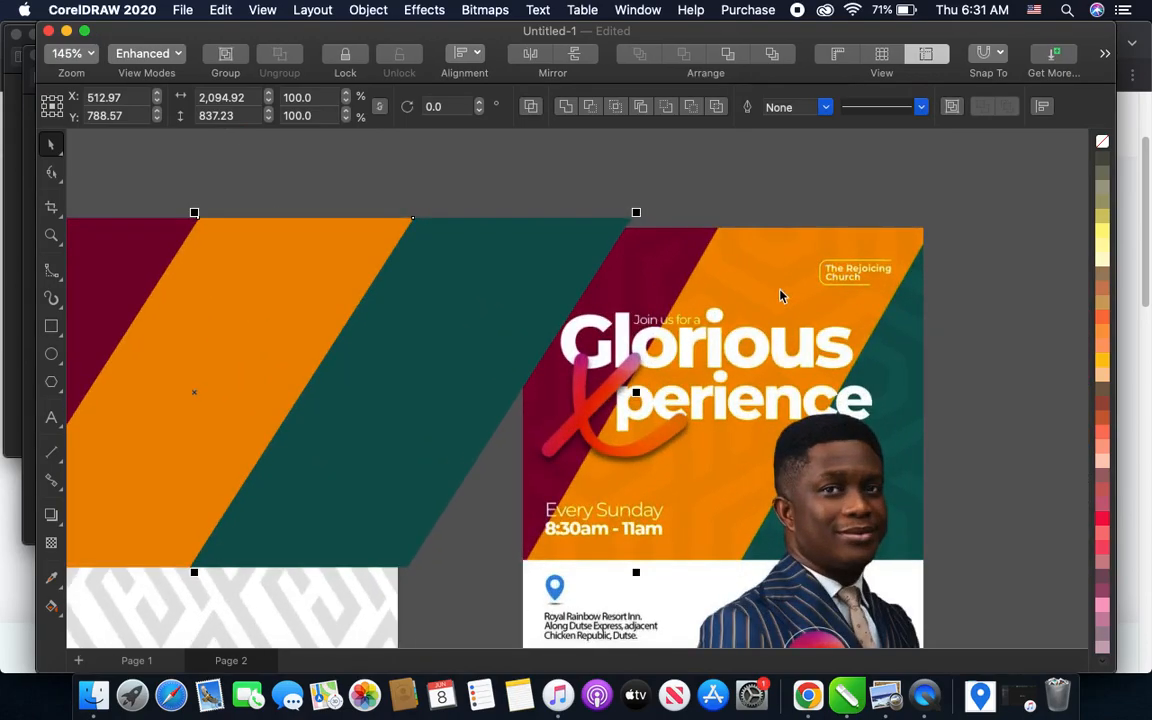
scroll(781, 295, "down", 2)
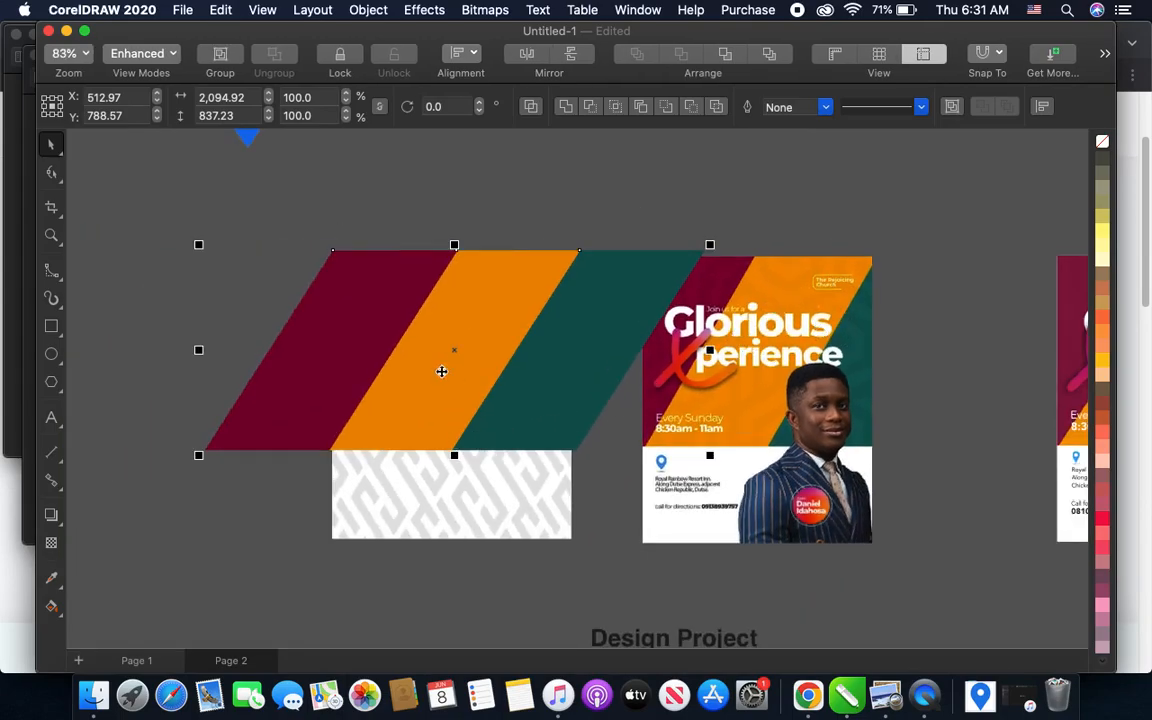
- Give the three parallelograms a uniform transparency, trying 10 first and settling on 8, so the pattern shows through
scroll(441, 371, "up", 1)
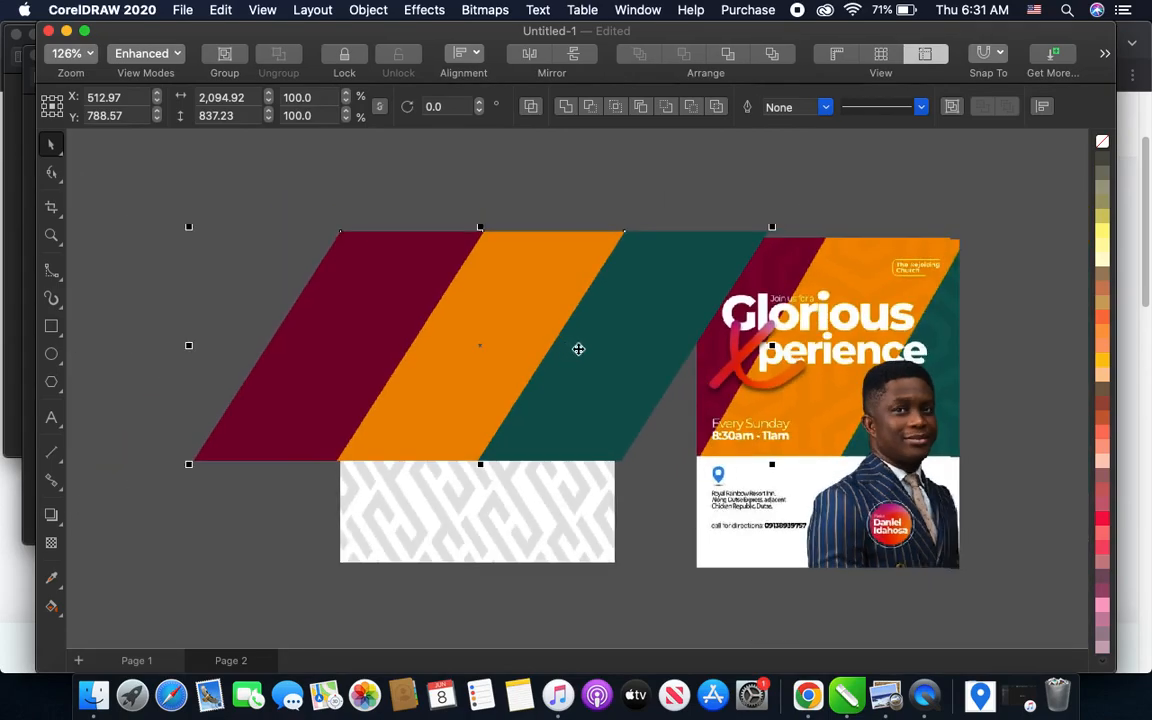
scroll(578, 349, "down", 1)
scroll(442, 329, "up", 2)
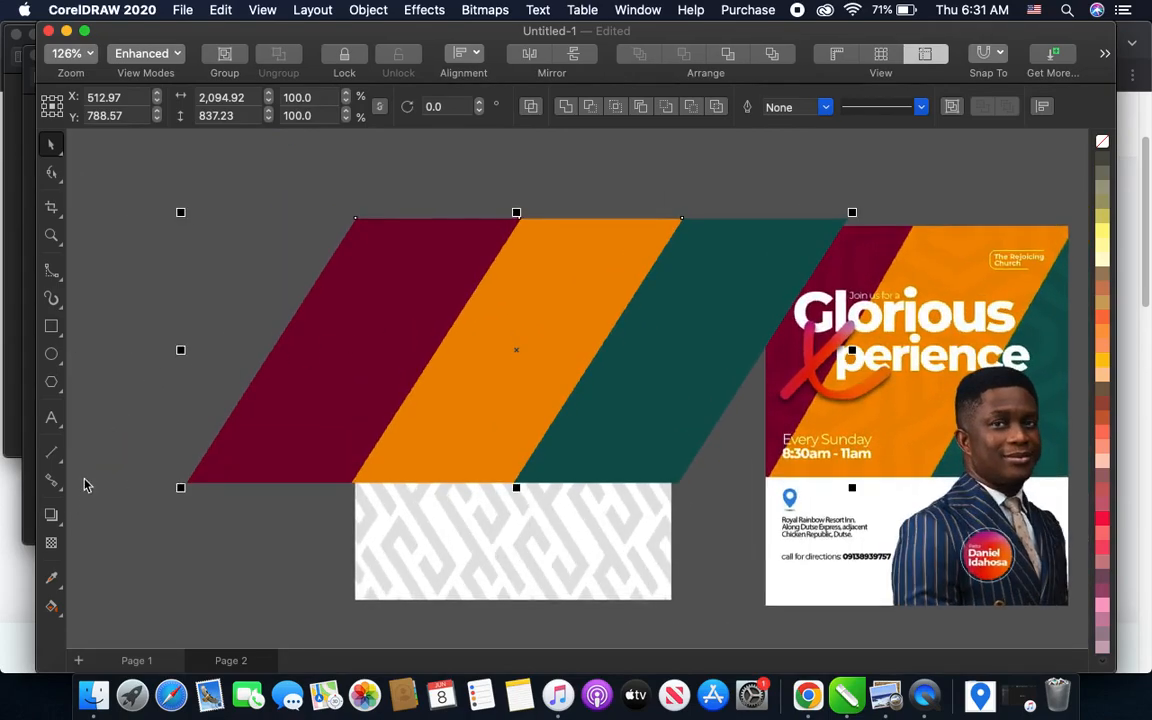
left_click(51, 546)
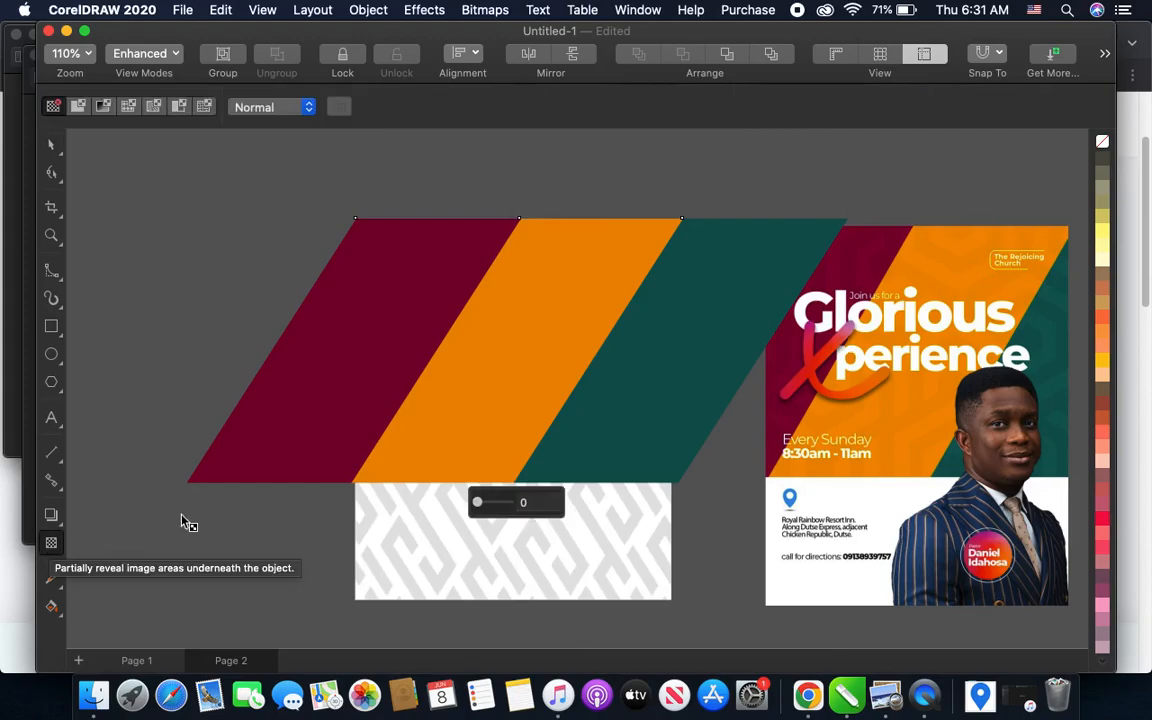
left_click(527, 505)
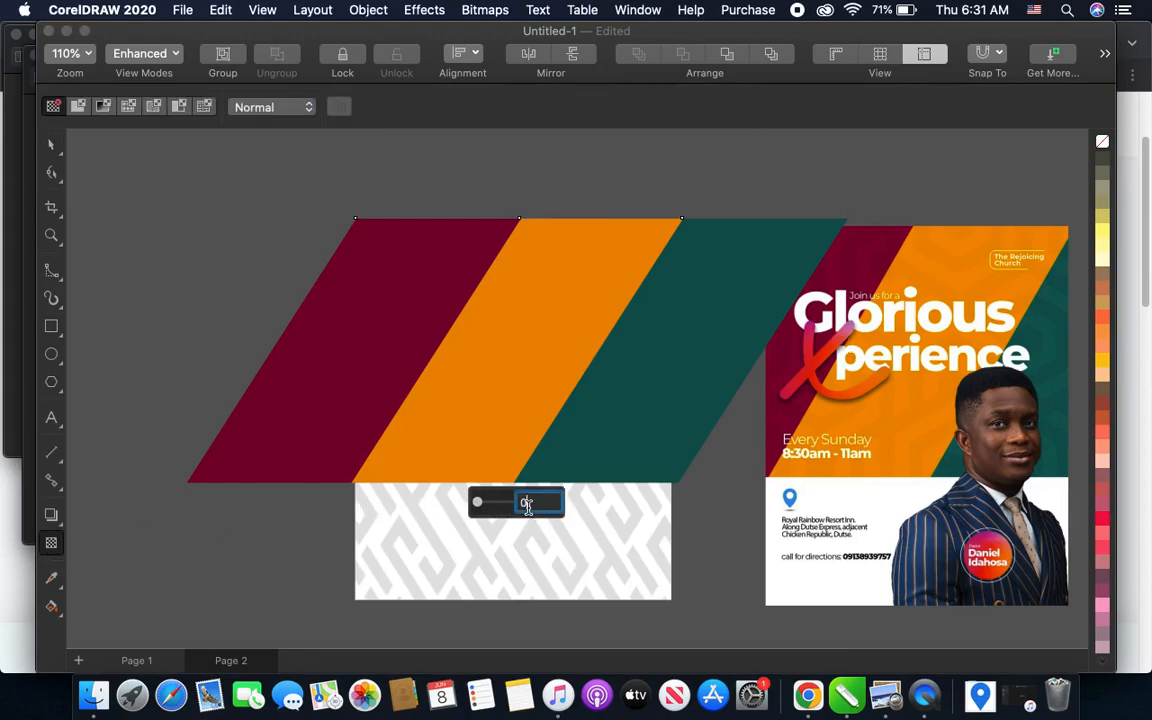
key("BackSpace")
key("Return")
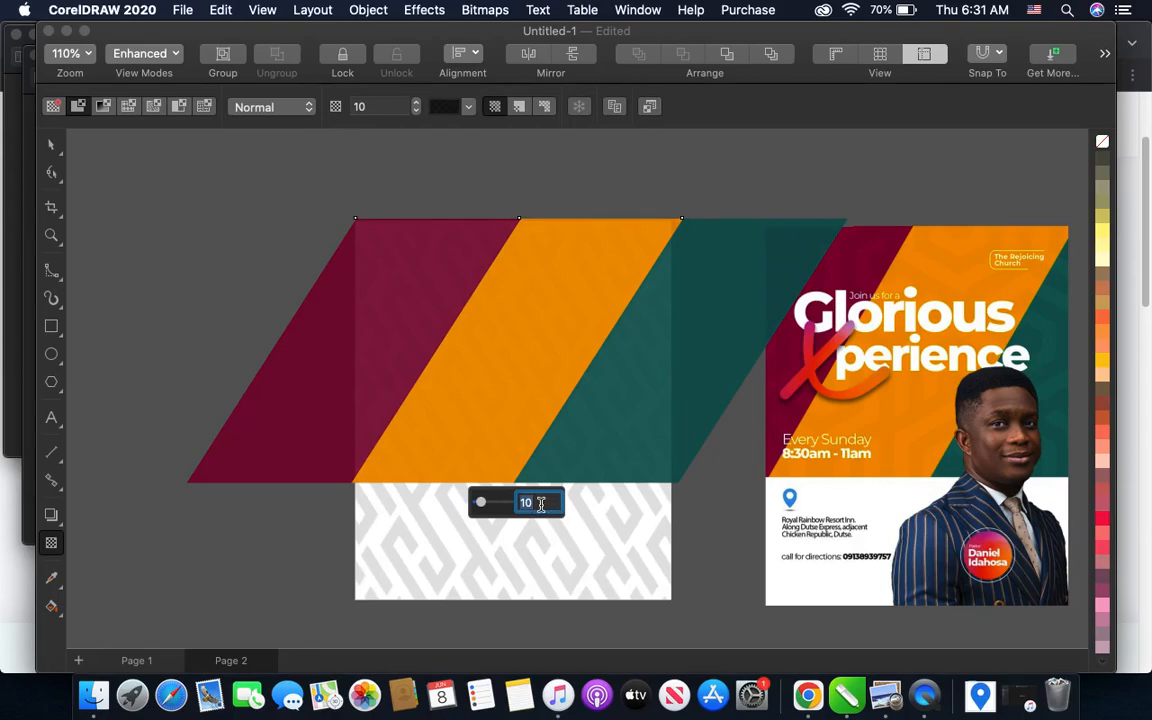
type("8")
key("Return")
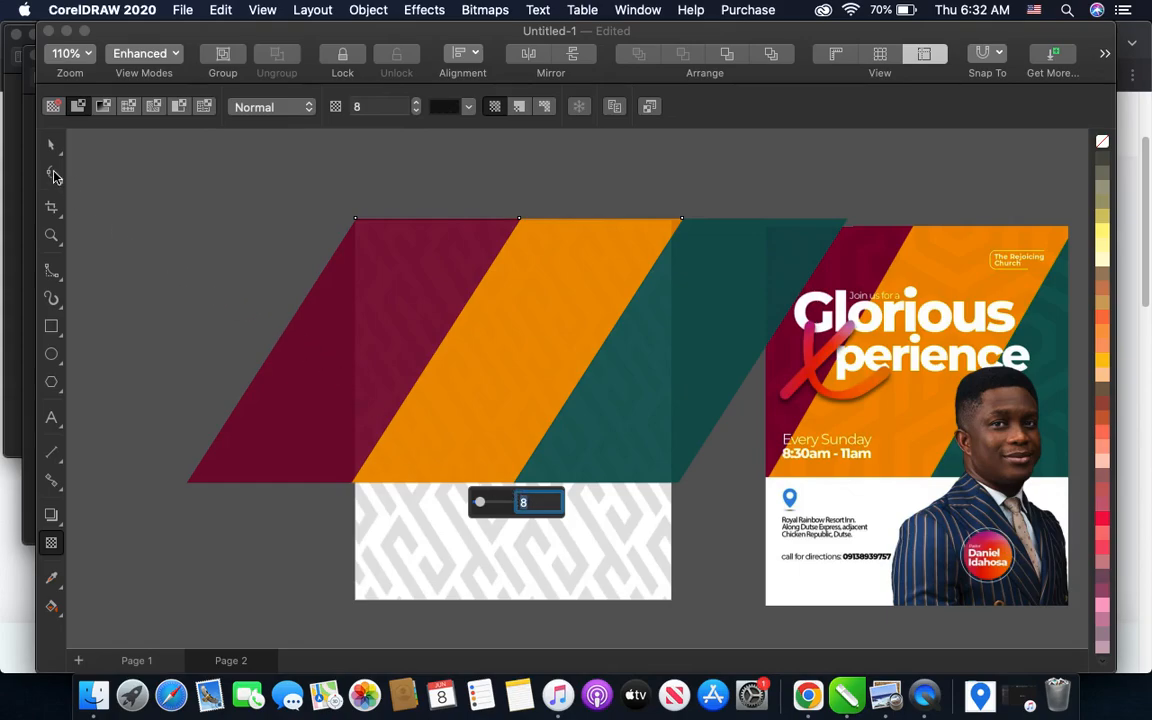
scroll(540, 328, "down", 2)
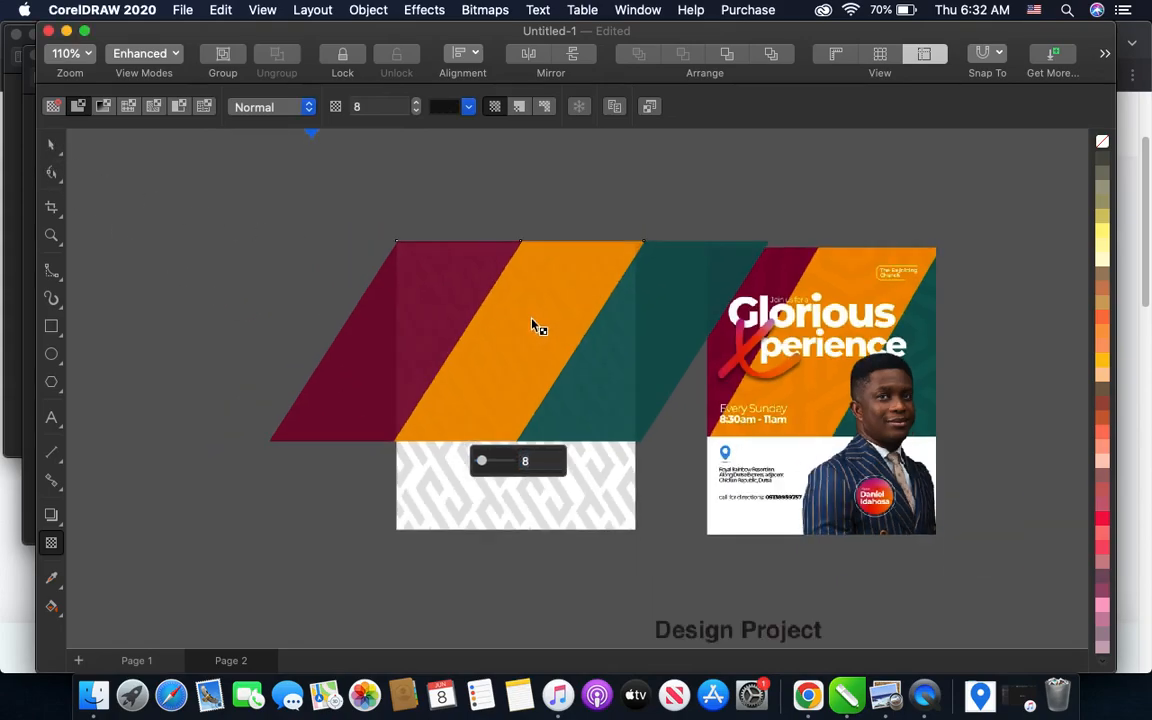
- Select the three transparent parallelograms and group them
left_click(51, 145)
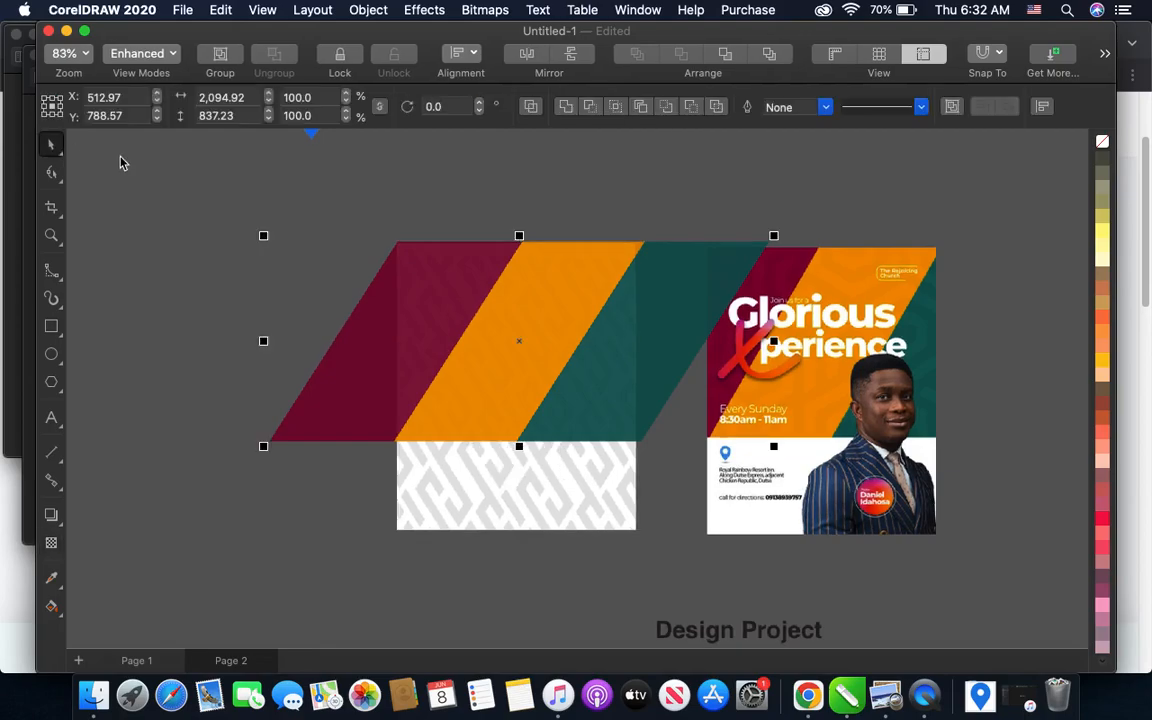
left_click_drag(121, 152, 780, 445)
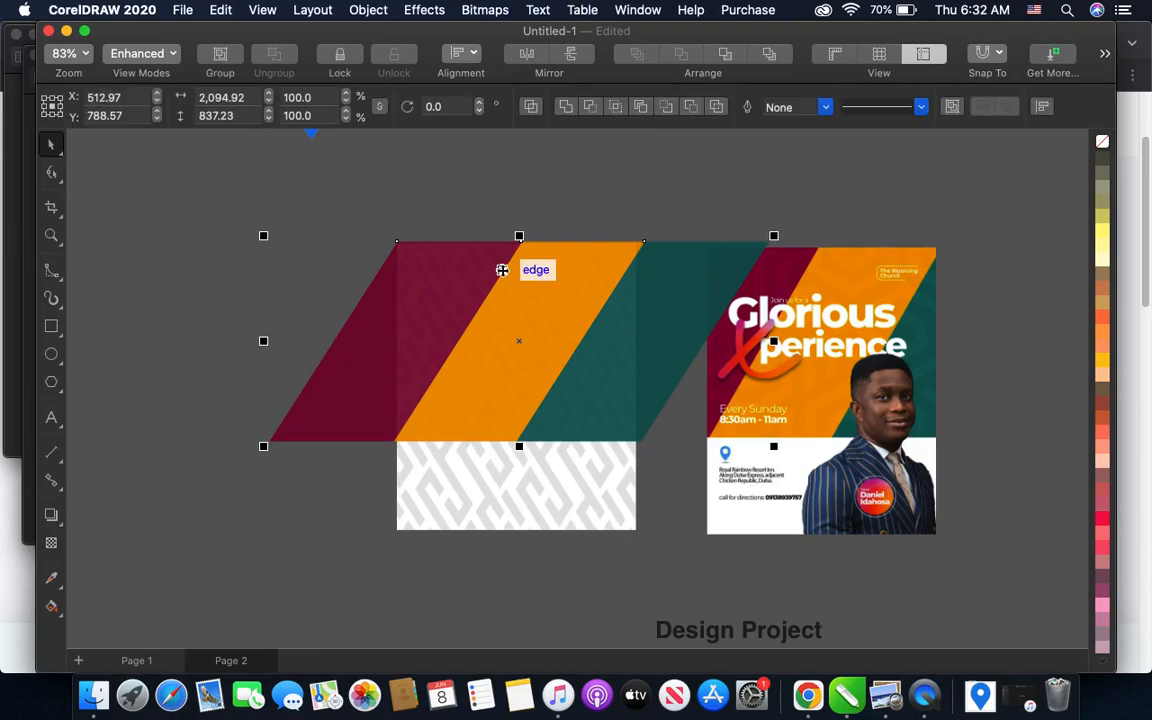
key("super+g")
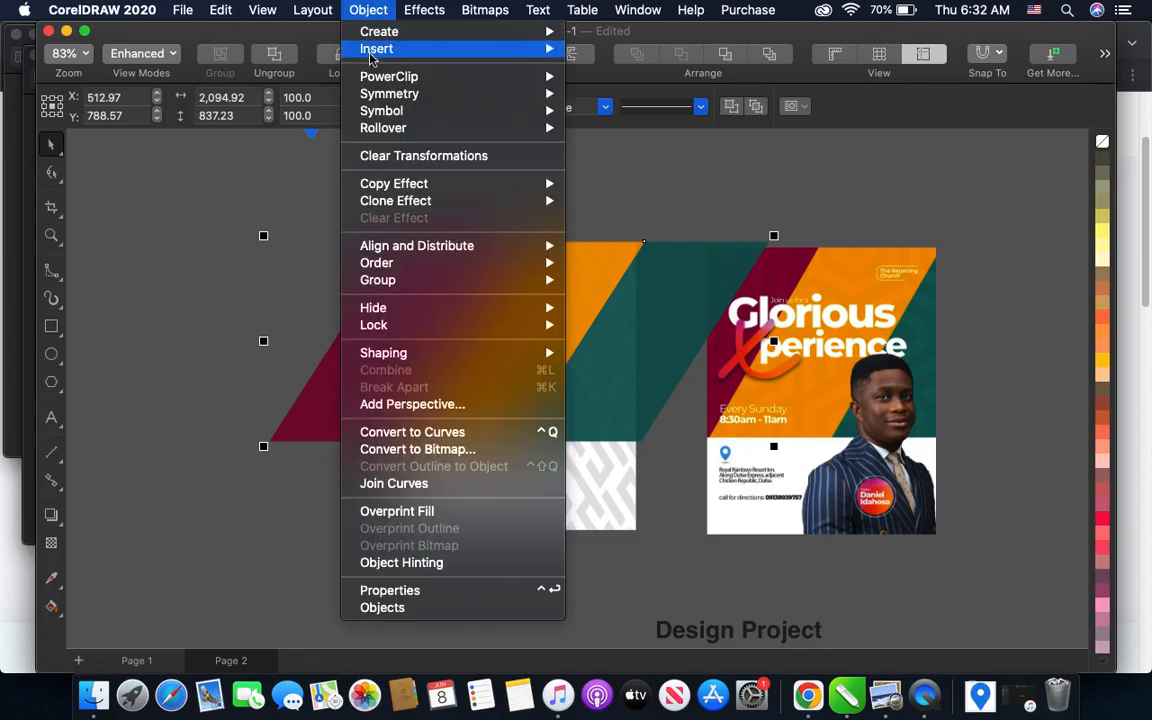
- PowerClip the grouped parallelograms inside the page-sized pattern background and leave it deselected
mouse_move(350, 77)
left_click(621, 77)
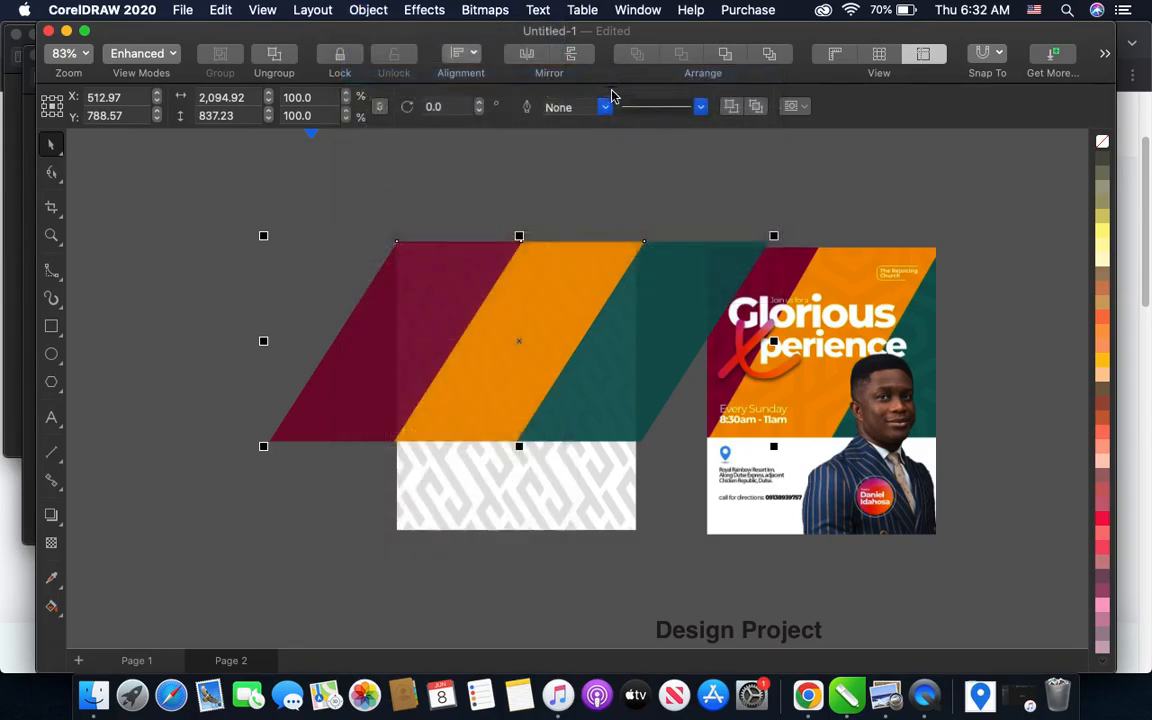
left_click(410, 472)
scroll(527, 324, "up", 2)
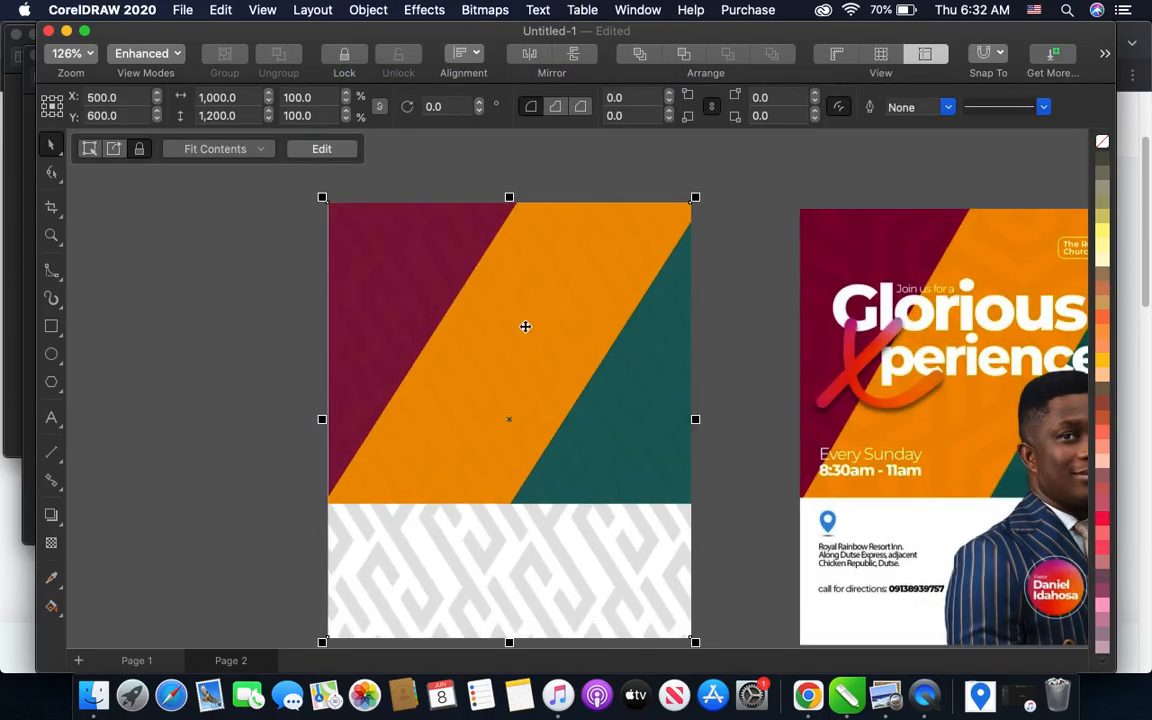
scroll(525, 326, "down", 2)
left_click(380, 296)
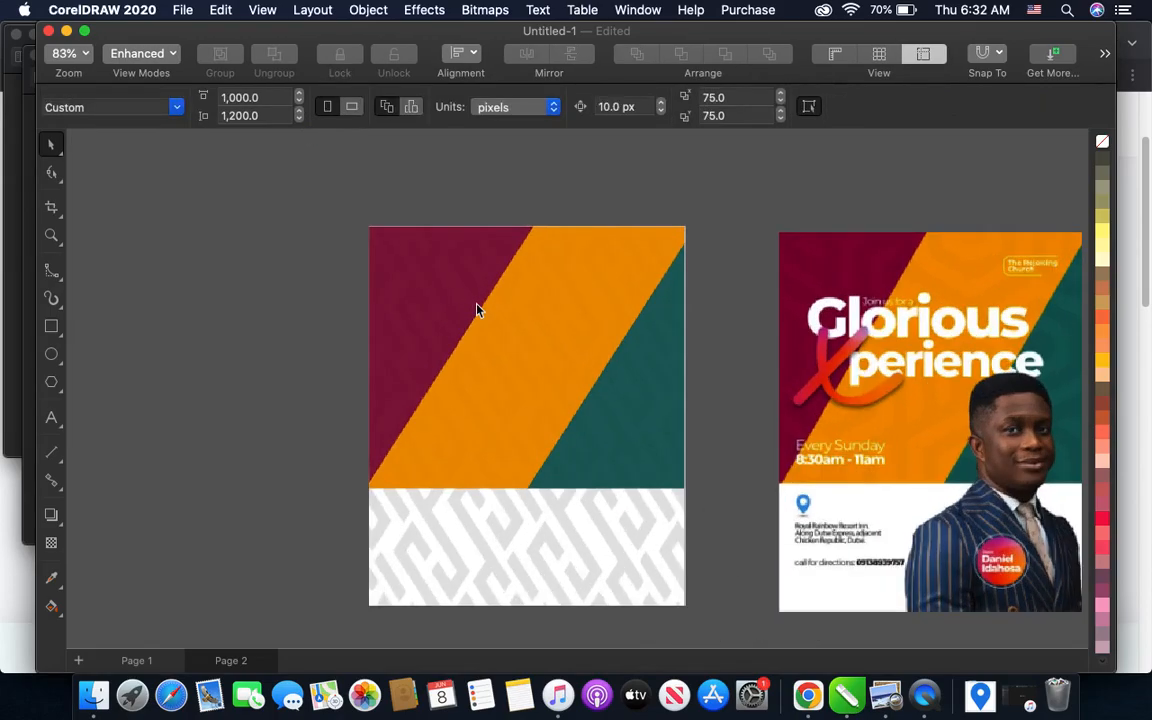
scroll(480, 305, "up", 1)
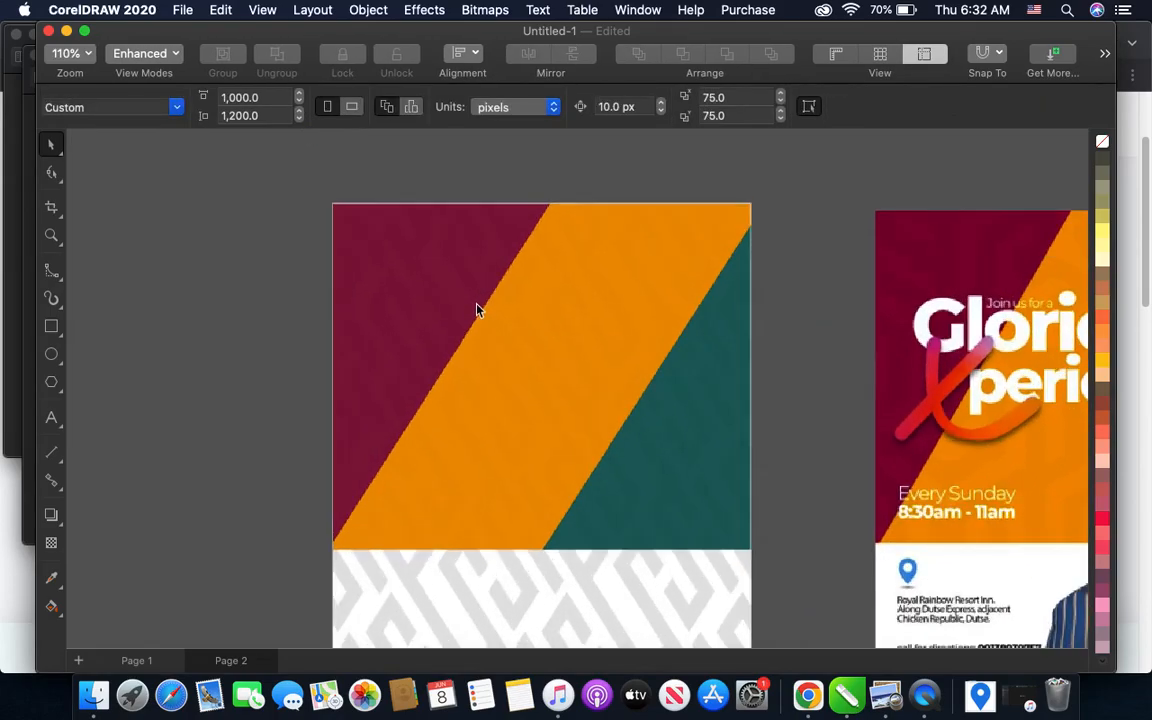
scroll(470, 313, "up", 1)
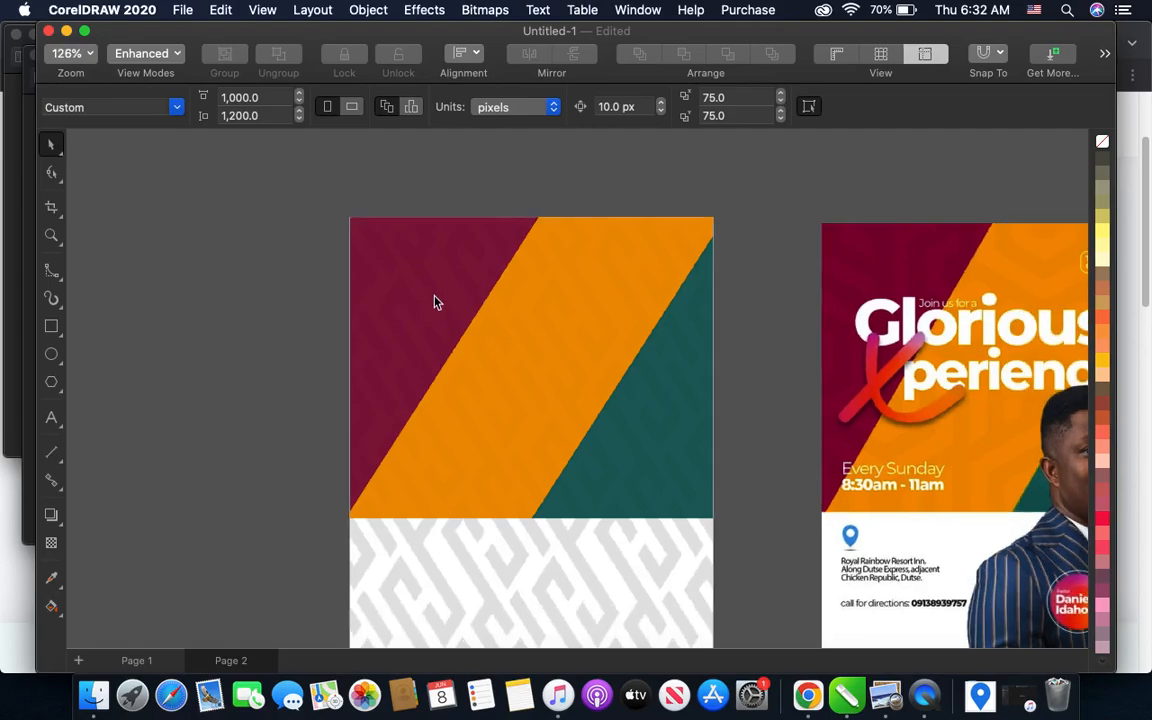
- Draw a rectangle about 1,121 by 442 px over the flyer's lower pattern area, extending slightly past the page edges
scroll(450, 306, "down", 1)
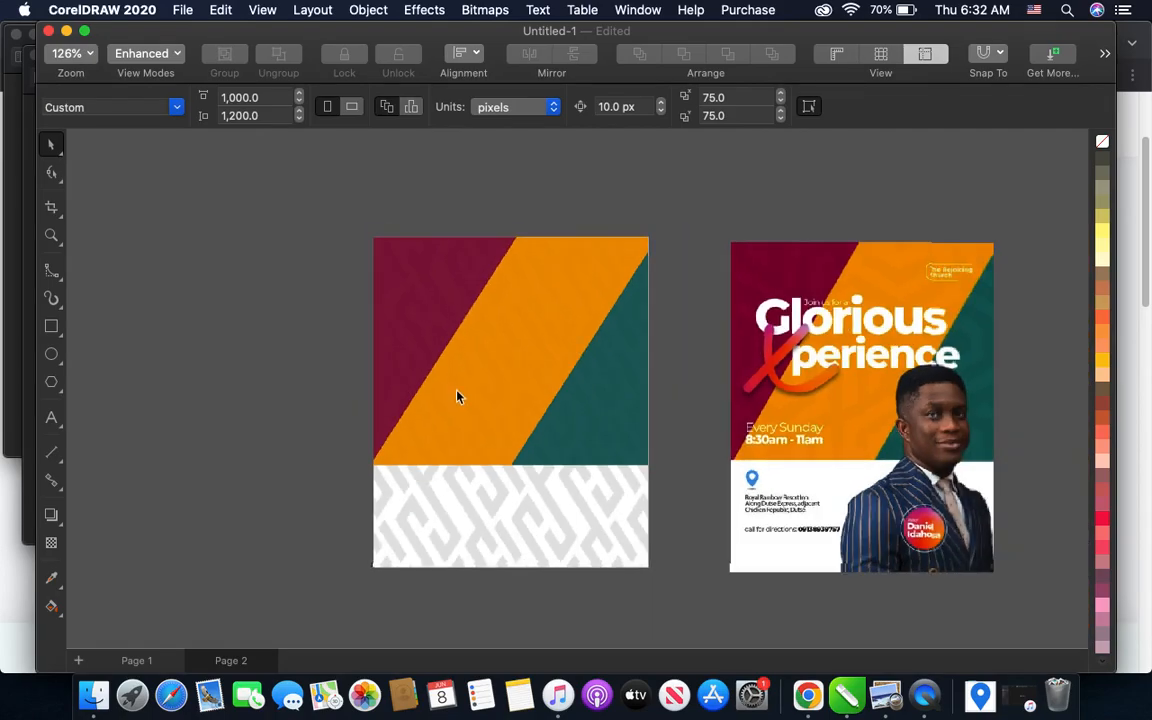
scroll(800, 502, "up", 2)
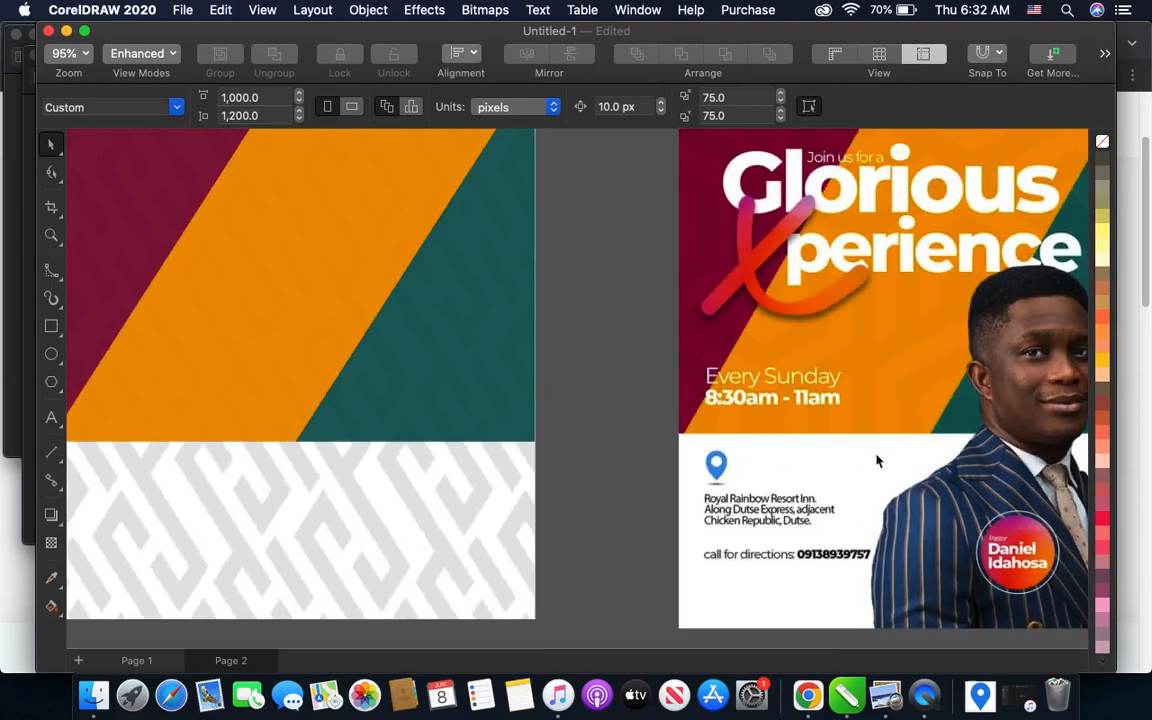
scroll(836, 456, "down", 2)
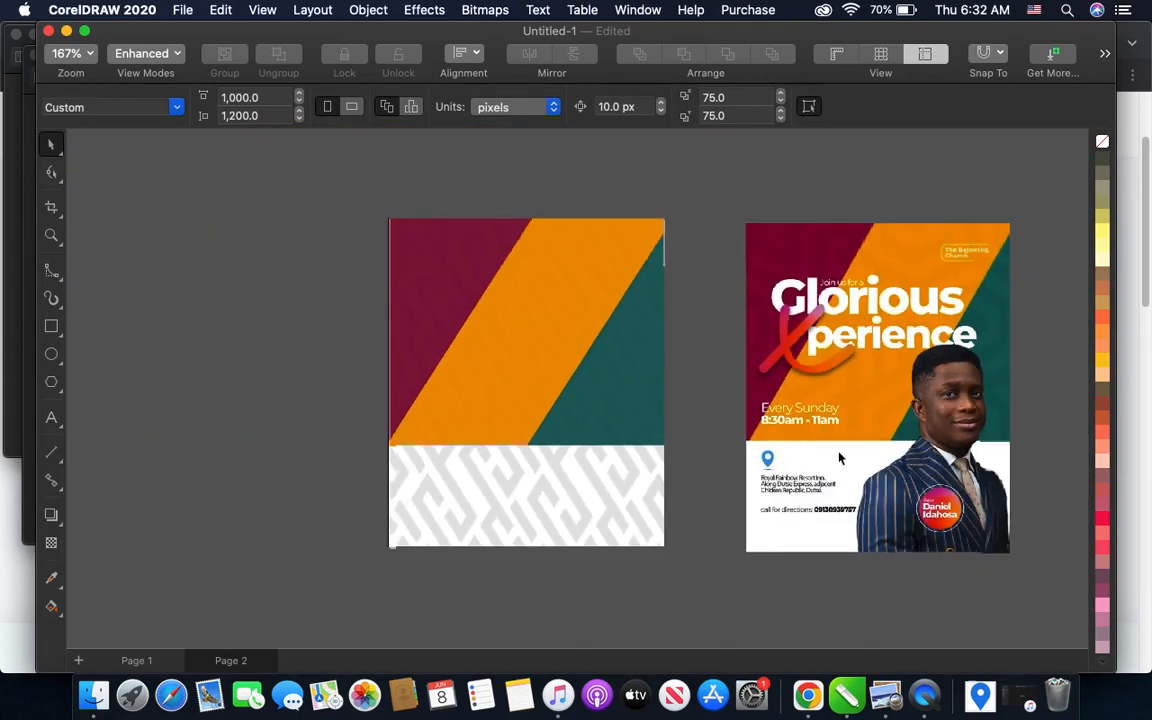
left_click(50, 327)
scroll(250, 415, "up", 1)
scroll(245, 408, "down", 2)
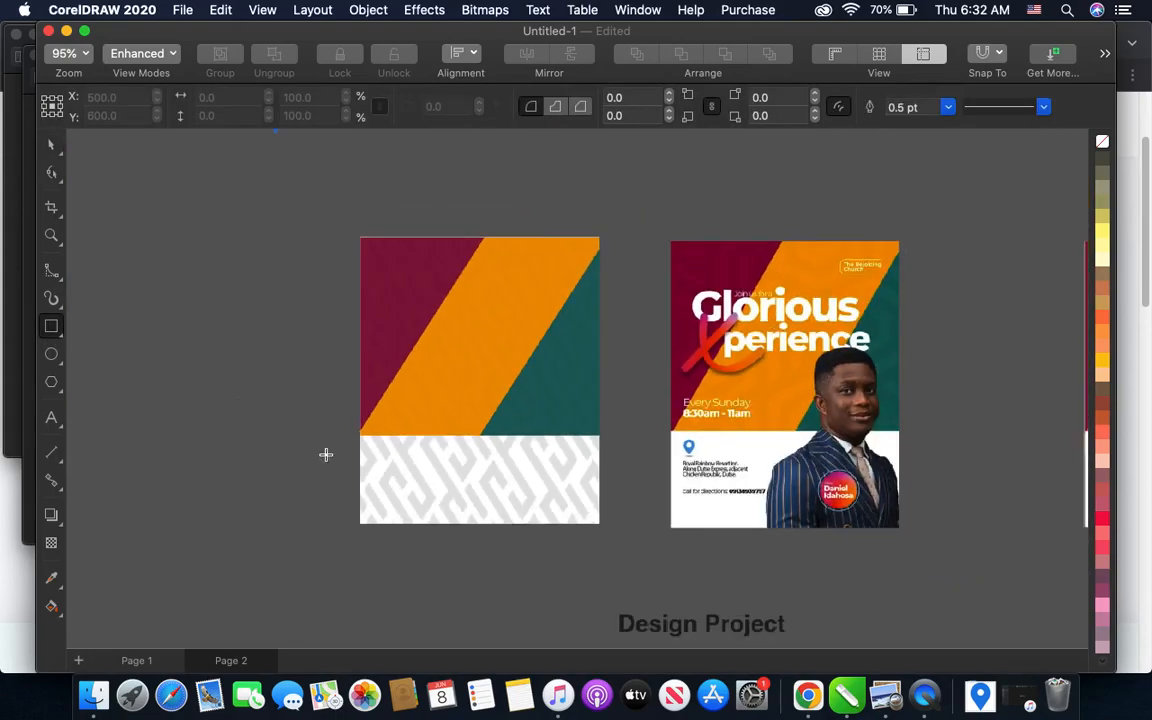
scroll(359, 451, "up", 1)
left_click_drag(340, 420, 699, 563)
scroll(1100, 330, "up", 3)
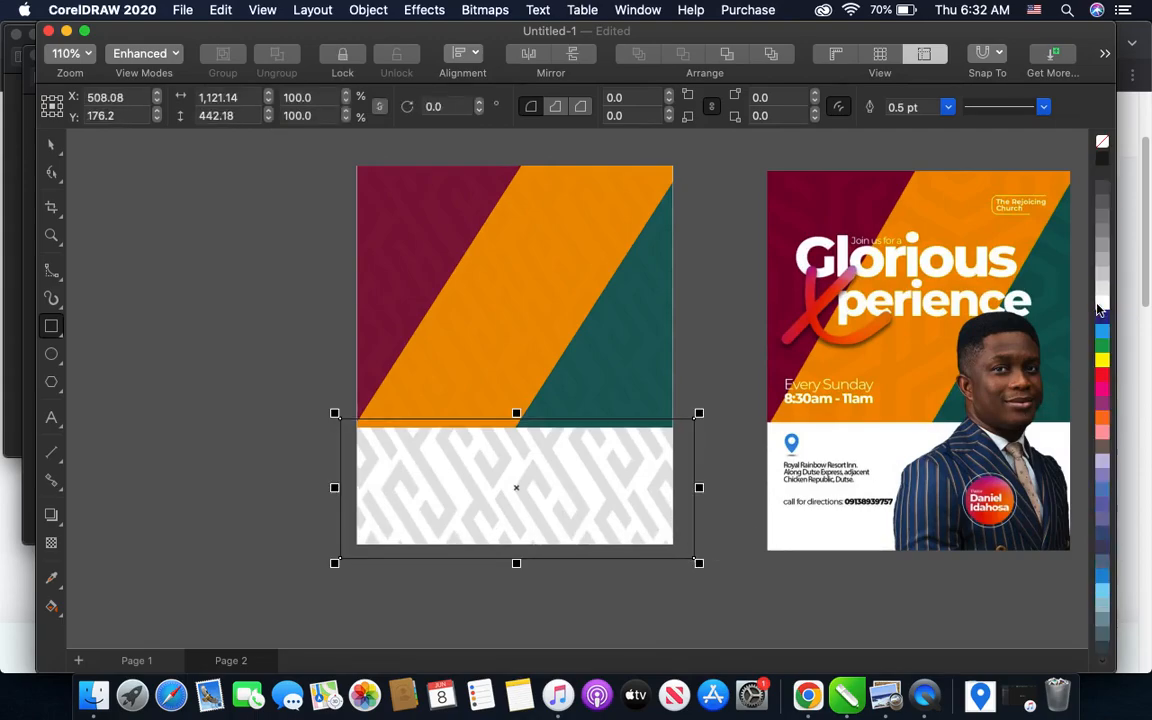
- Fill the lower rectangle with white and remove its outline
left_click(1102, 302)
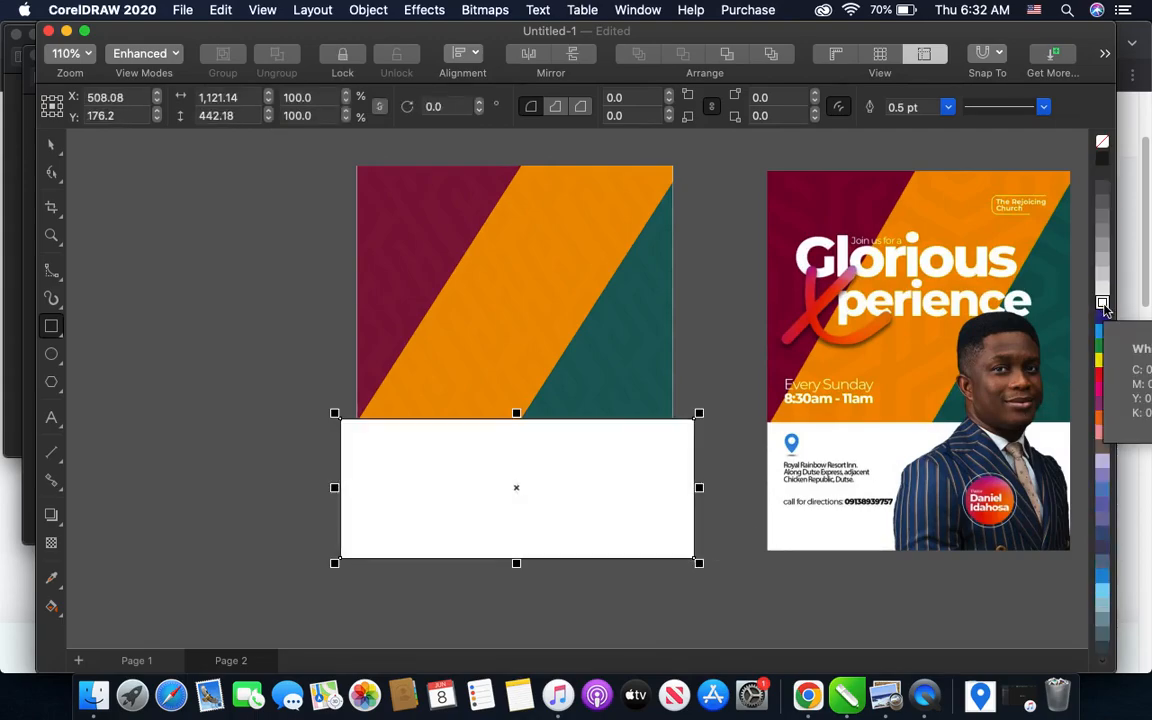
right_click(1102, 143)
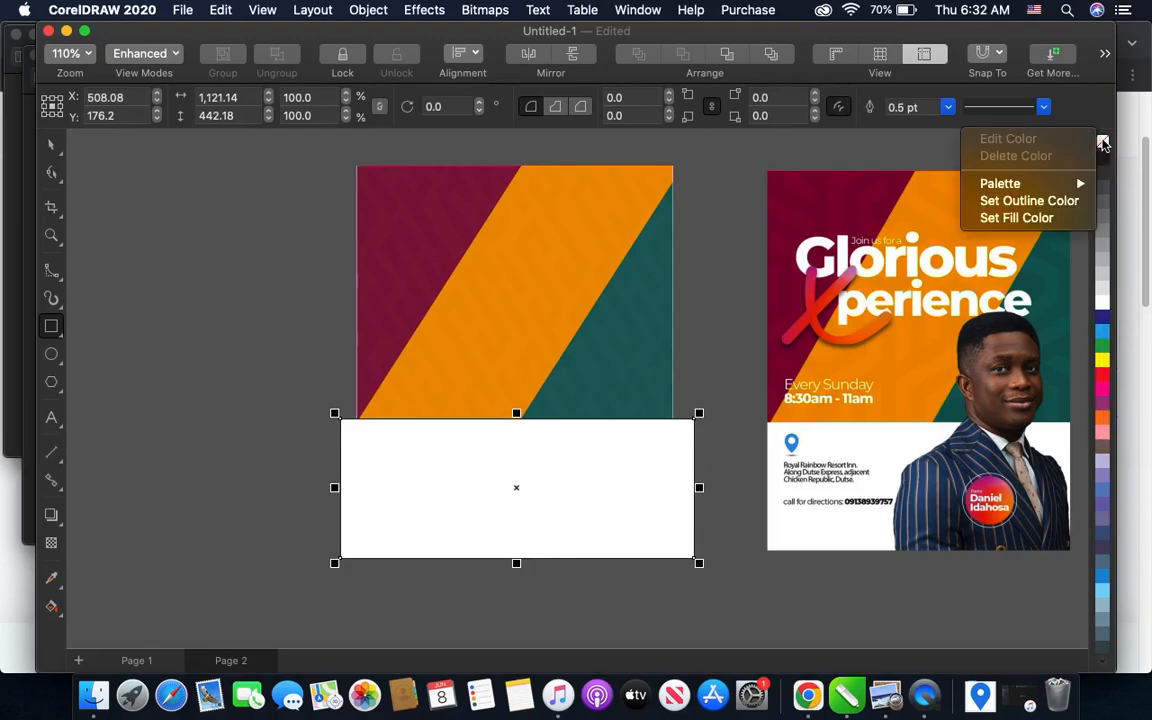
left_click(1029, 198)
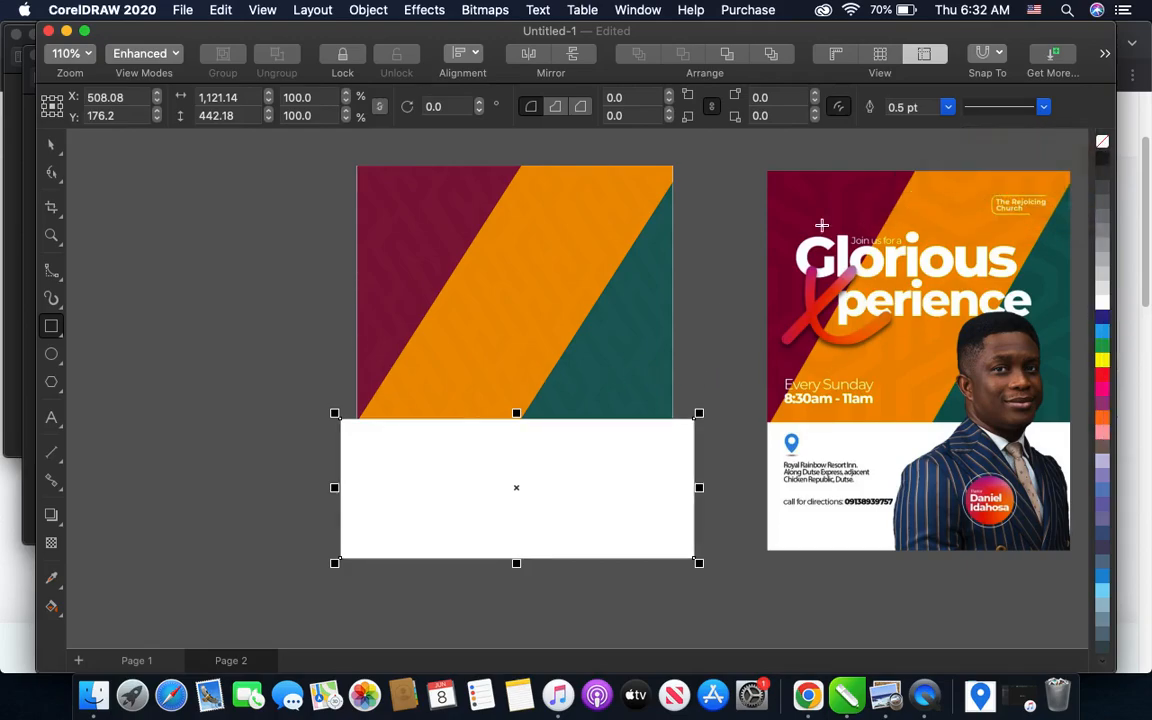
- PowerClip the white rectangle inside the page-sized flyer background and leave the background deselected
left_click(54, 145)
left_click(368, 10)
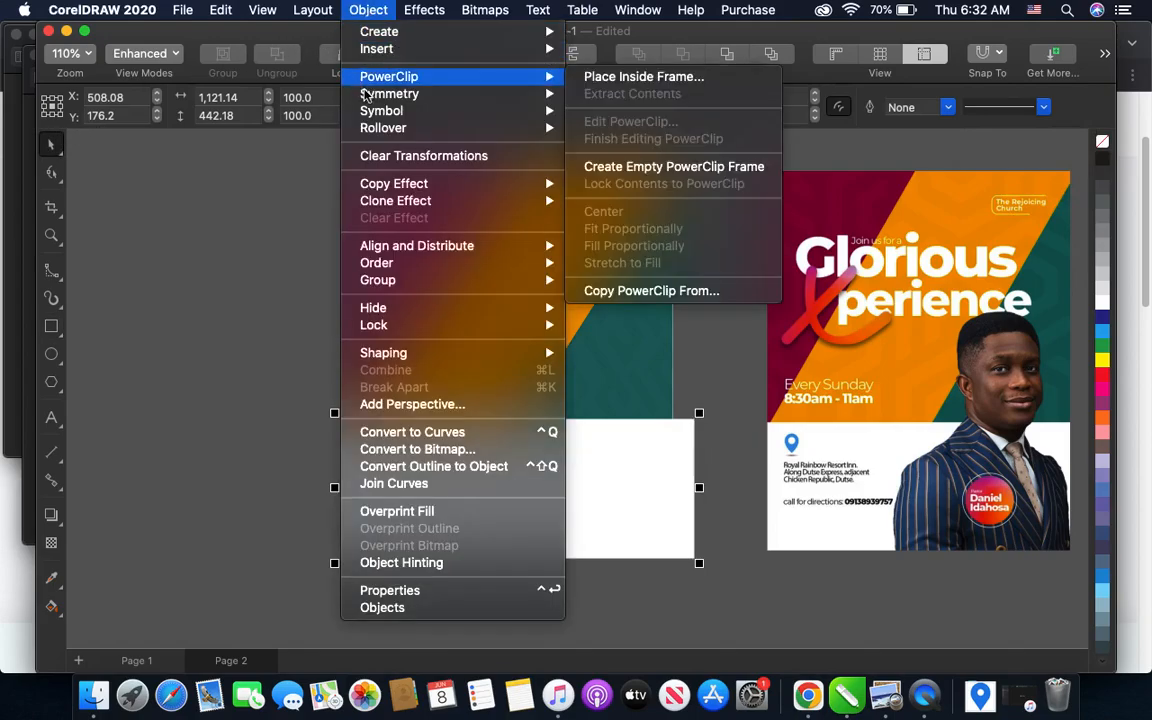
left_click(643, 77)
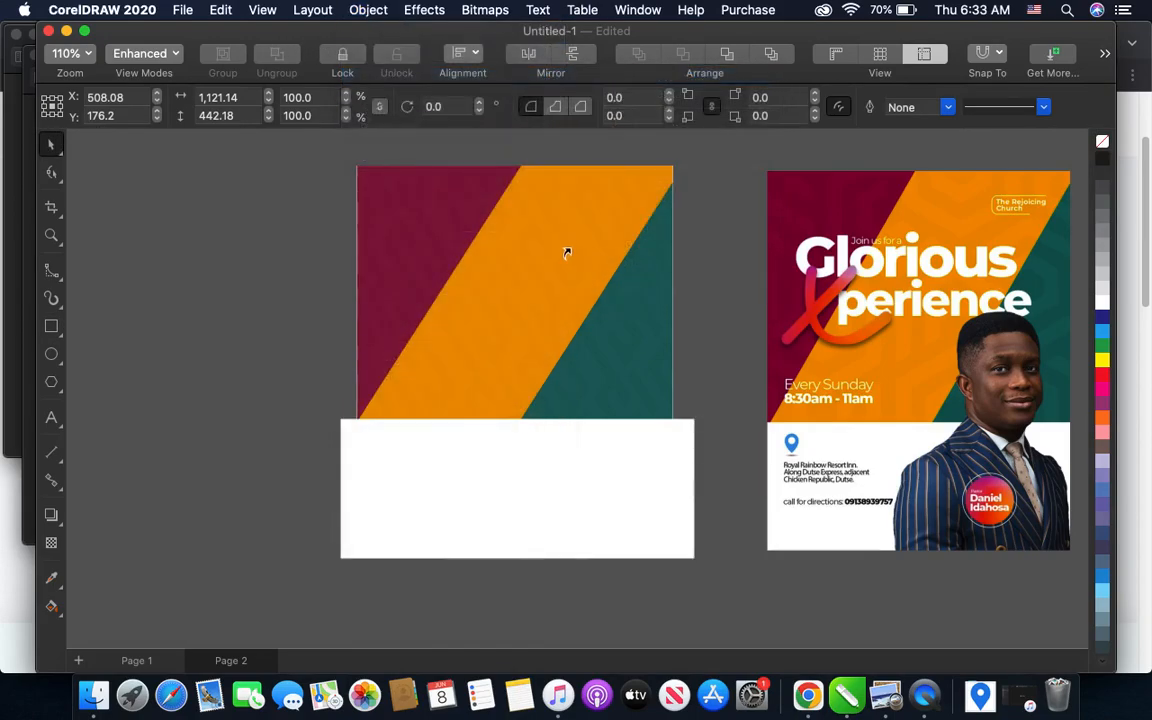
left_click(566, 253)
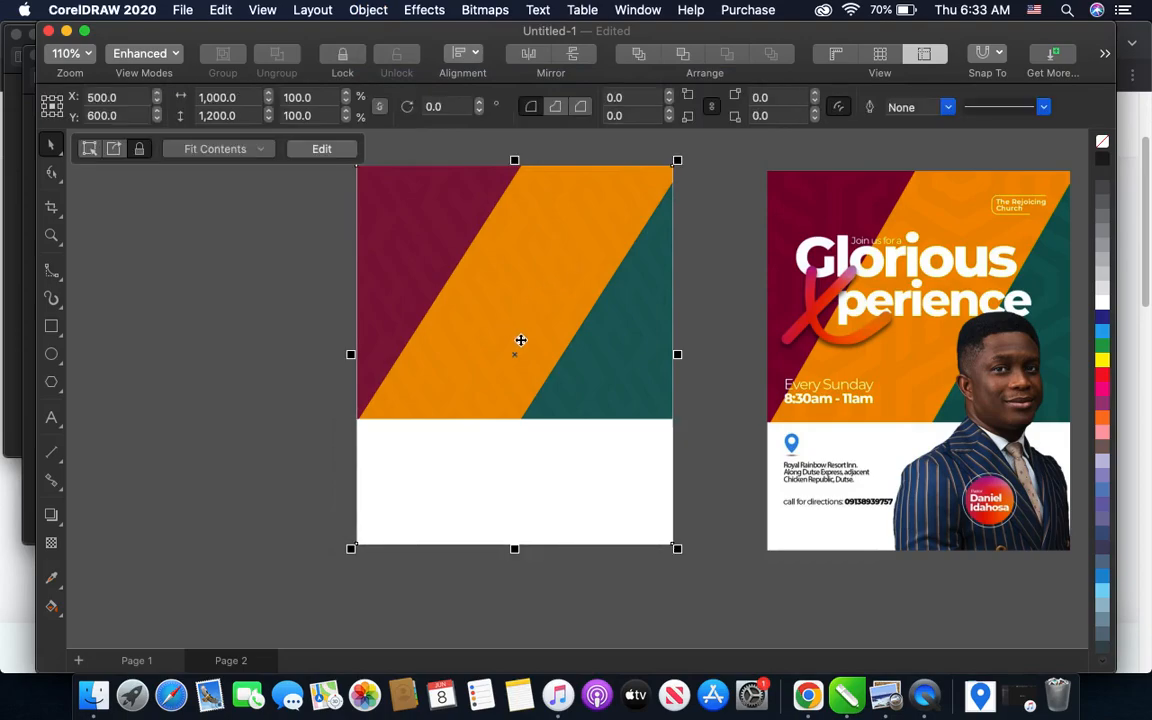
scroll(714, 298, "up", 2)
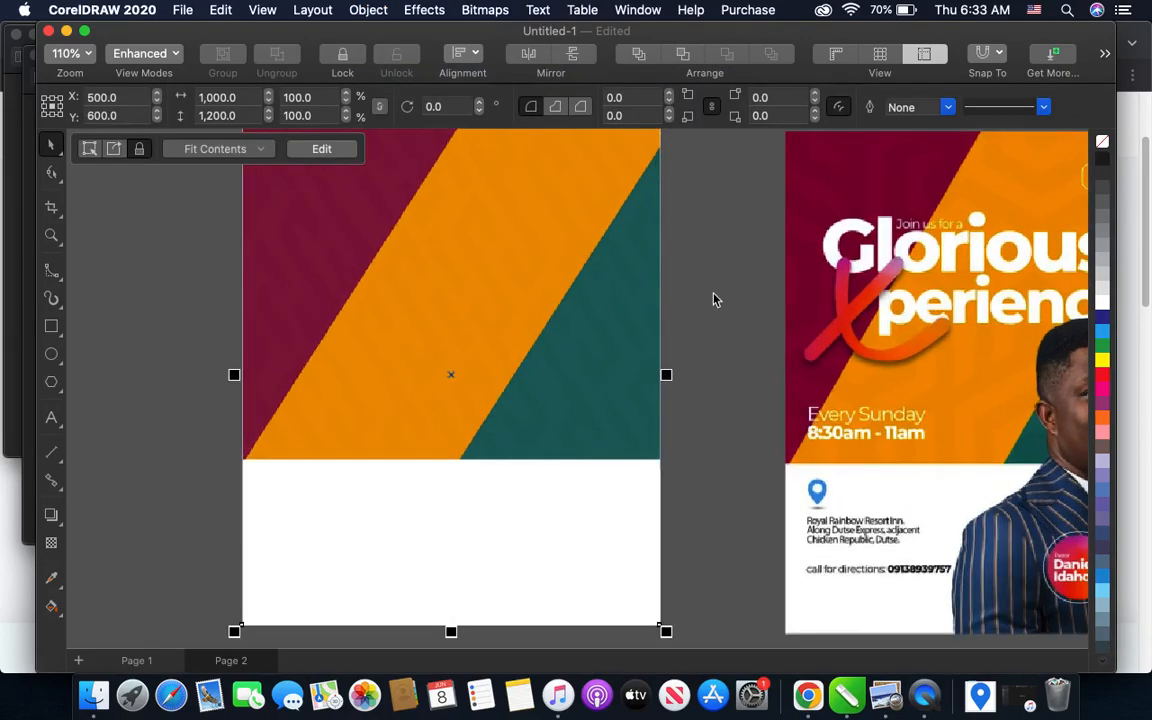
left_click(708, 304)
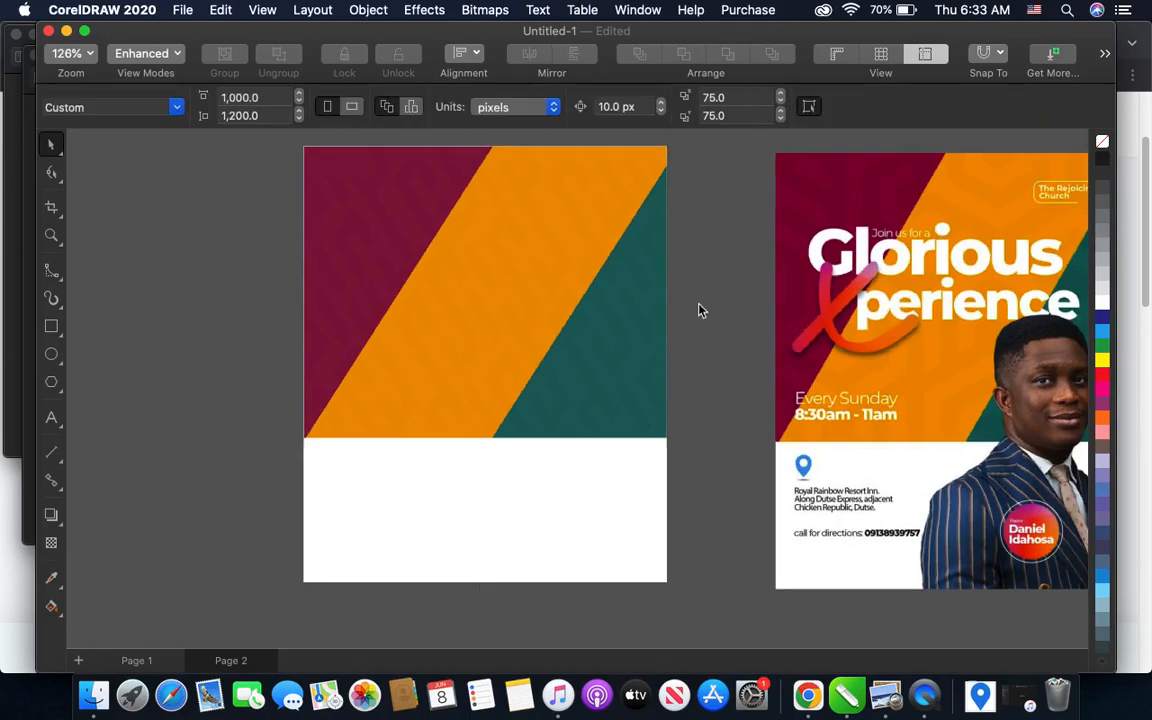
- Move the pastor cutout closer to the flyer, into the empty space beside it
scroll(674, 311, "down", 3)
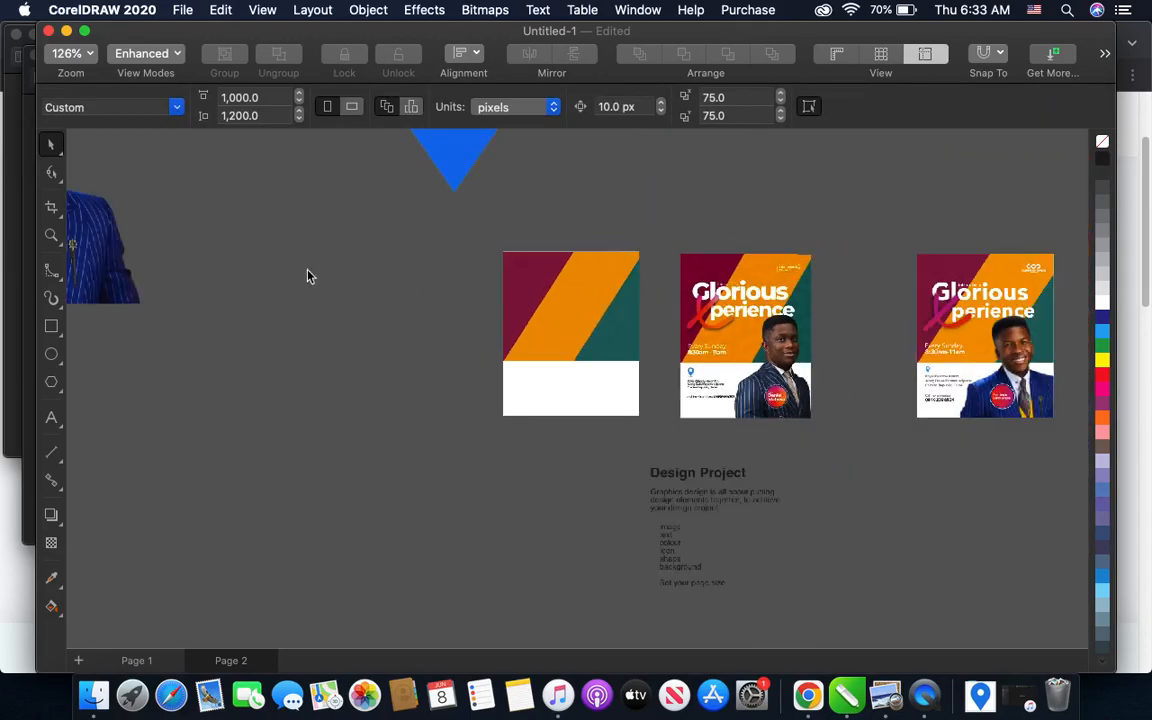
left_click_drag(123, 270, 393, 397)
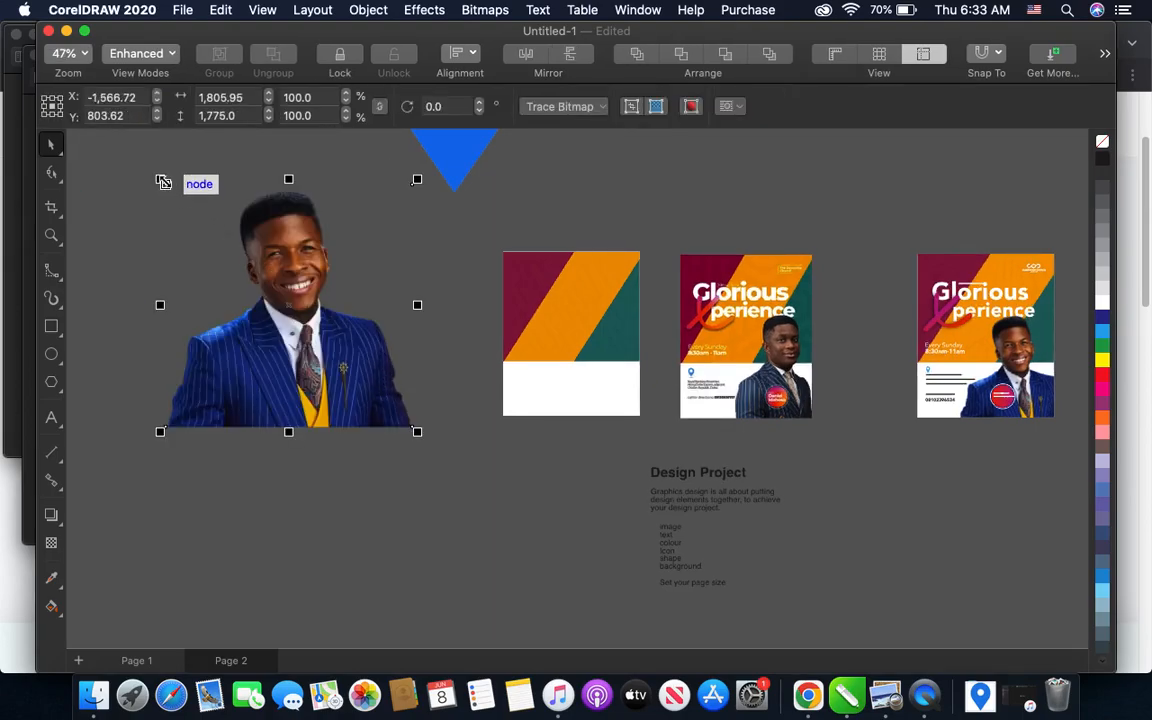
- Try stretching the pastor cutout to 139.5% width and then to 123.8% height, undoing each distortion
left_click_drag(415, 305, 515, 305)
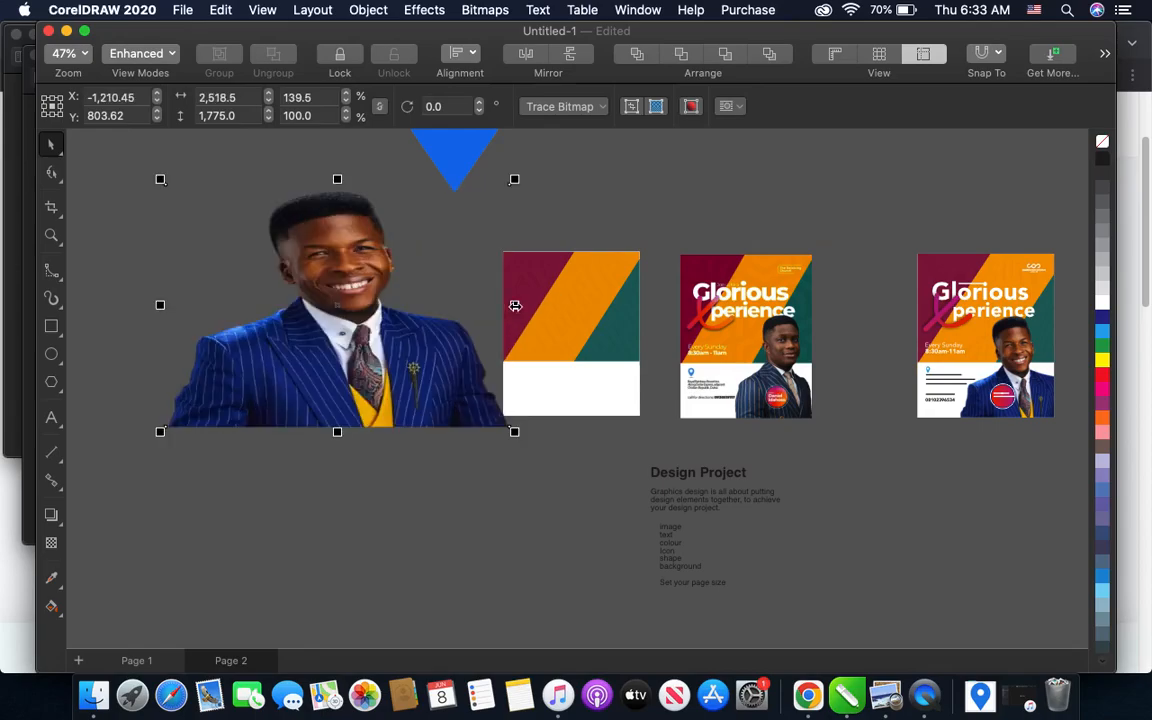
key("super+z")
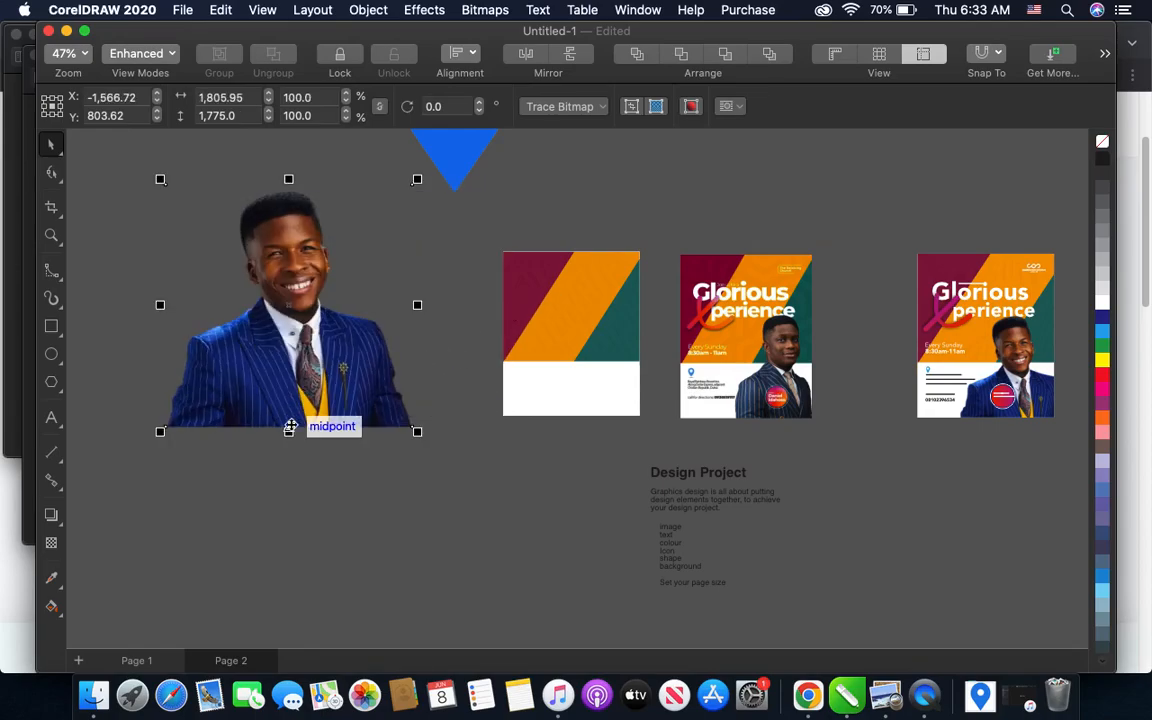
left_click_drag(288, 430, 288, 489)
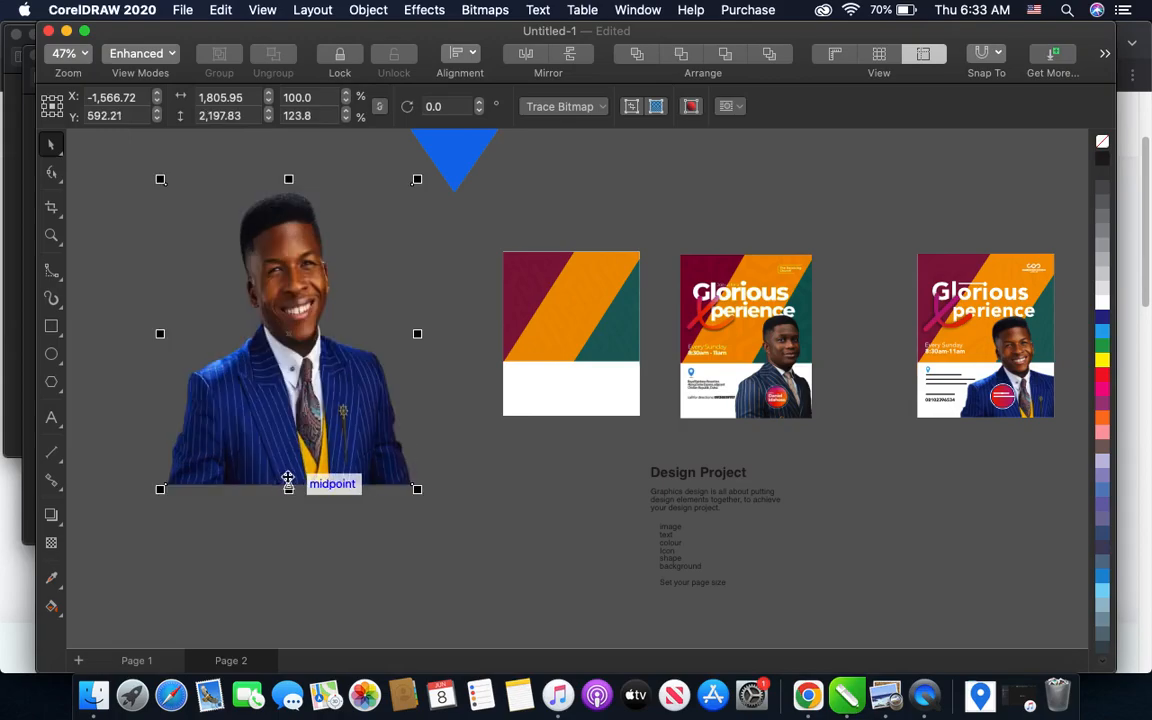
key("super+z")
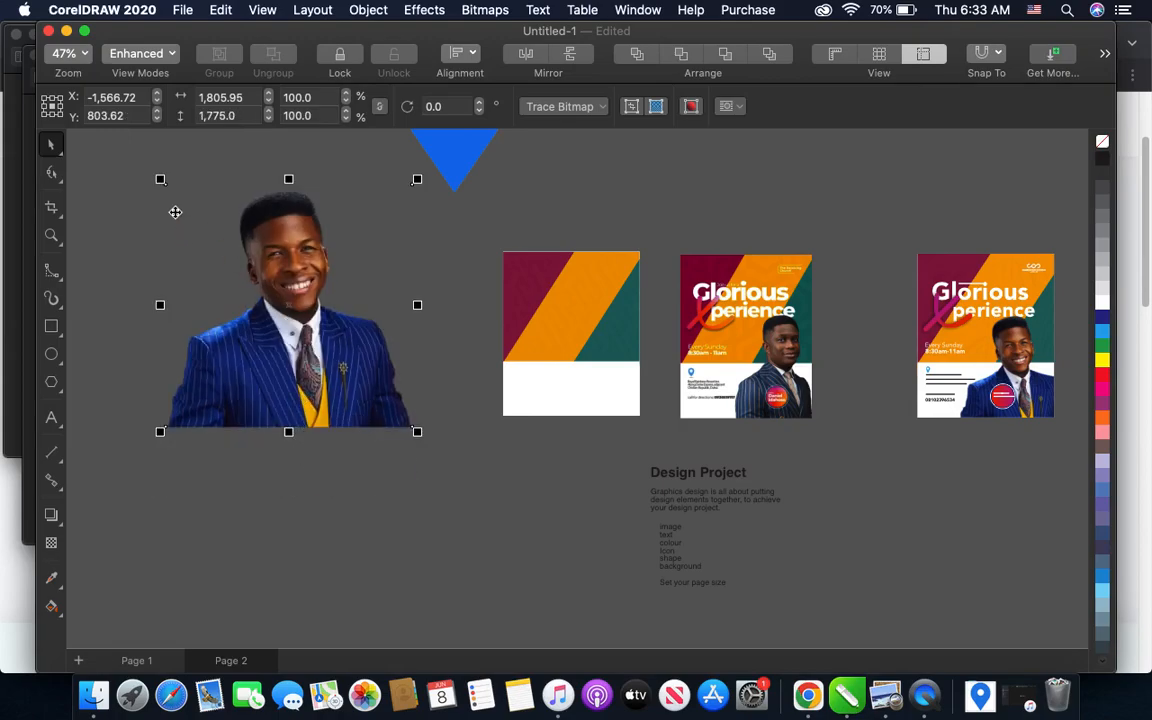
- Place the pastor cutout over the flyer and scale it proportionally, first to 62.5% and then to 50%
left_click_drag(160, 179, 257, 270)
left_click_drag(334, 345, 557, 332)
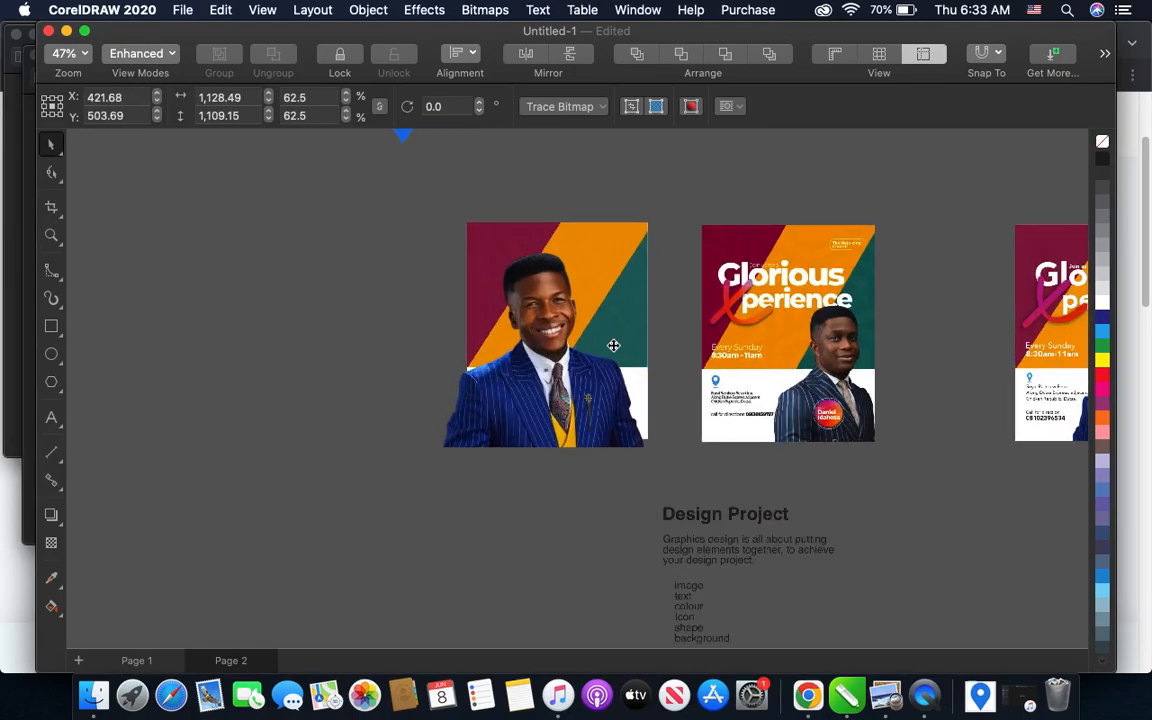
scroll(612, 342, "down", 3)
scroll(537, 399, "up", 3)
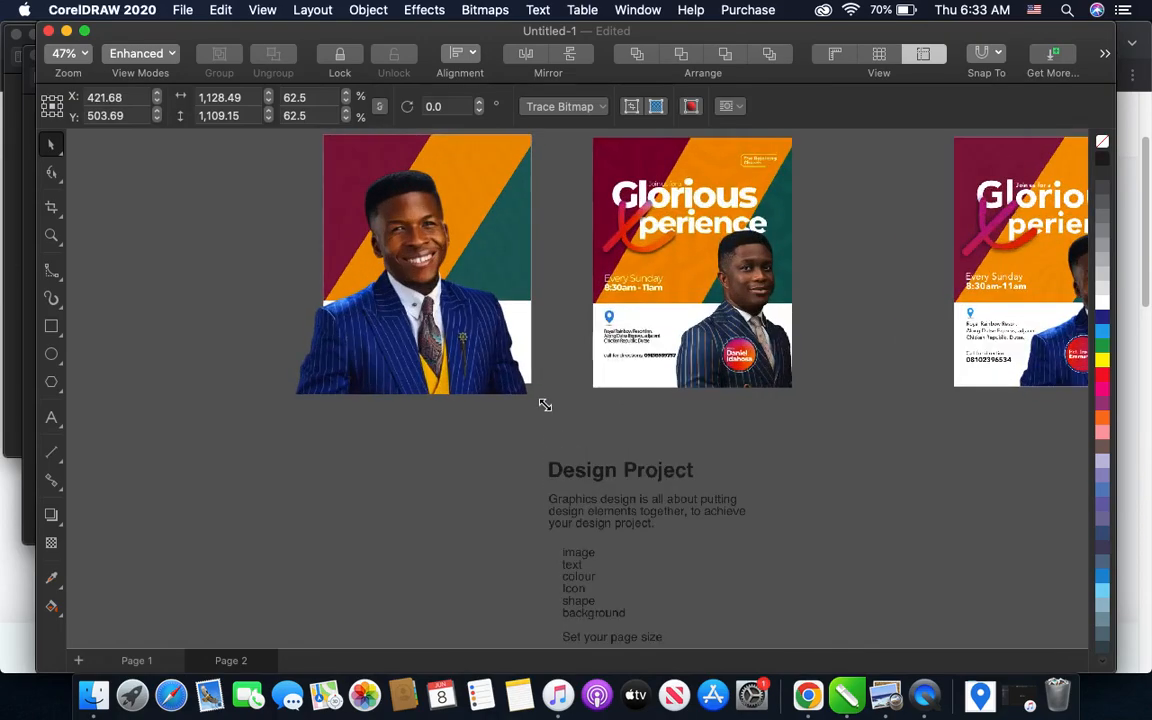
left_click_drag(531, 394, 488, 352)
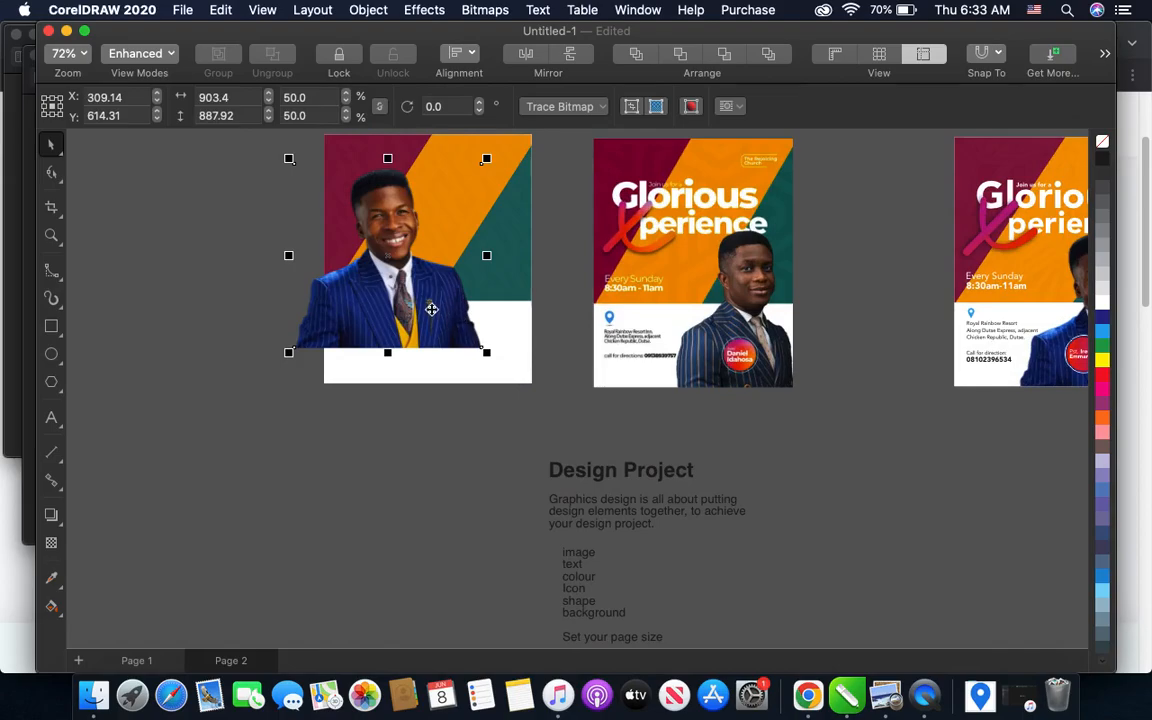
scroll(425, 292, "down", 2)
scroll(473, 265, "up", 2)
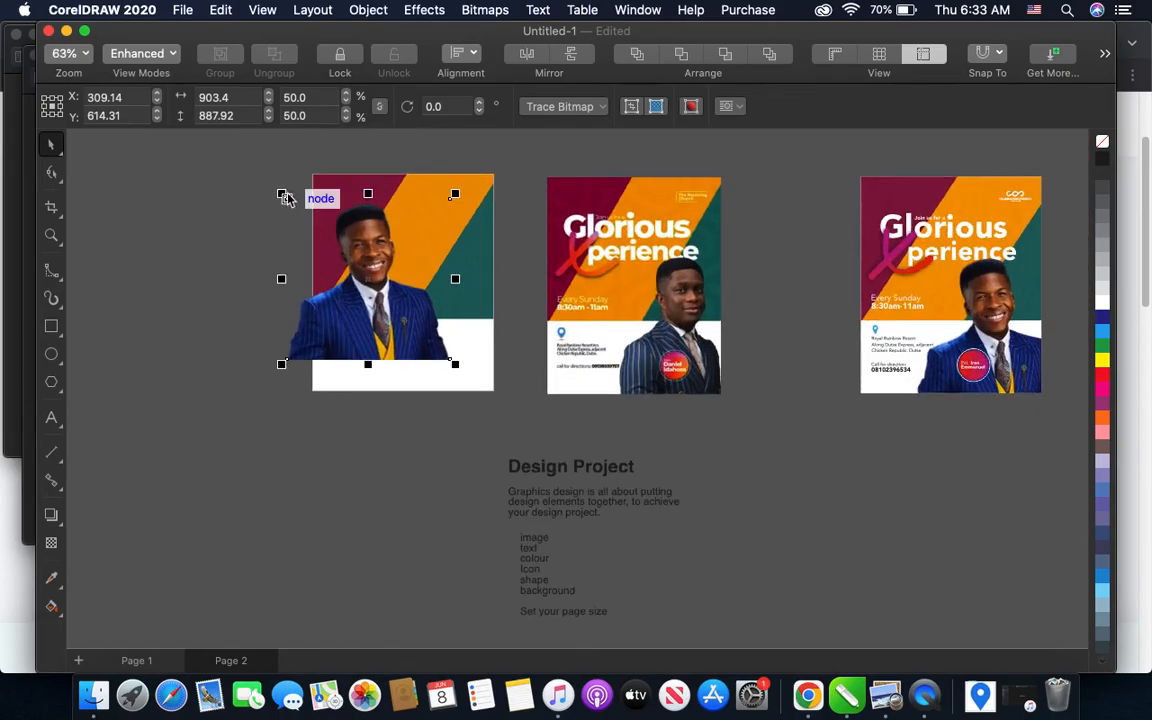
- Move the pastor cutout to the flyer's lower-right corner and shrink it proportionally to 47.4%, then 44.7%
left_click_drag(284, 196, 290, 206)
left_click_drag(365, 290, 424, 327)
scroll(396, 306, "up", 1)
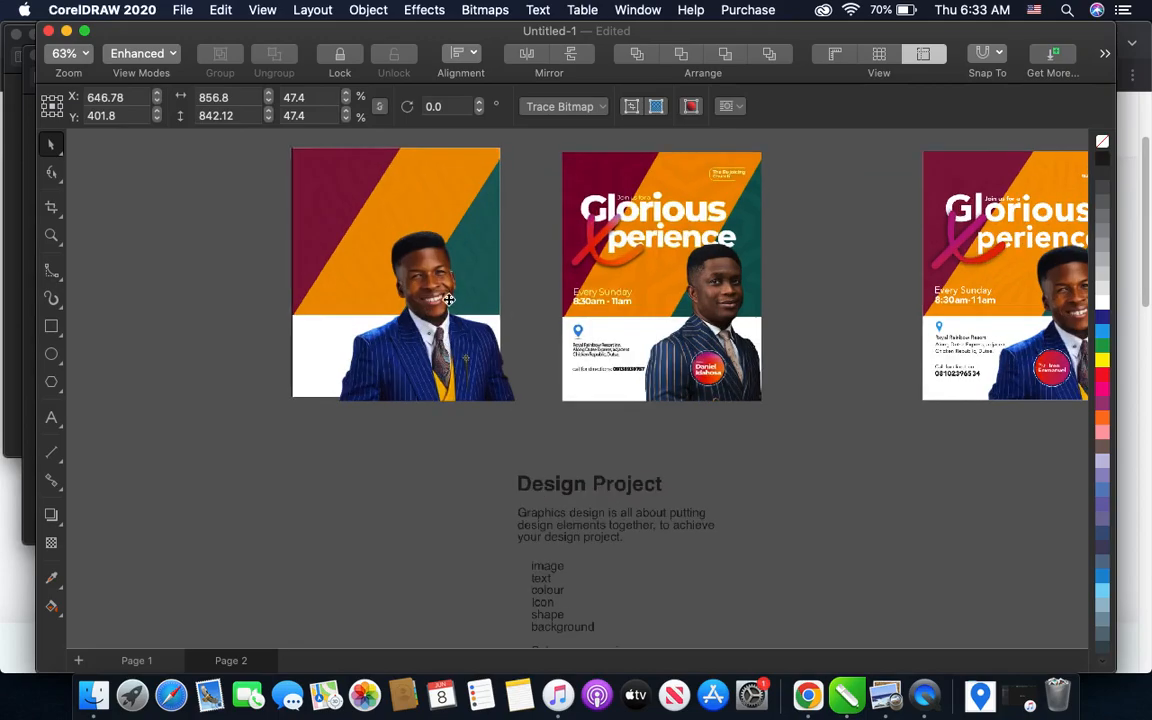
scroll(449, 298, "up", 1)
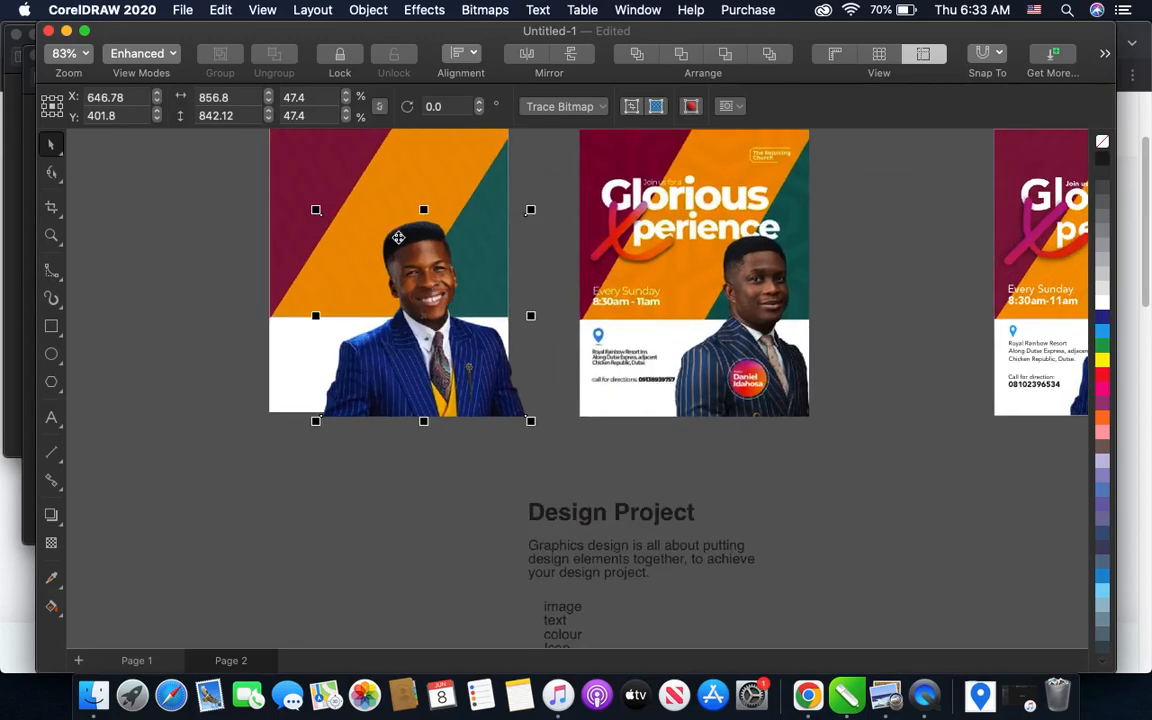
left_click_drag(318, 213, 327, 221)
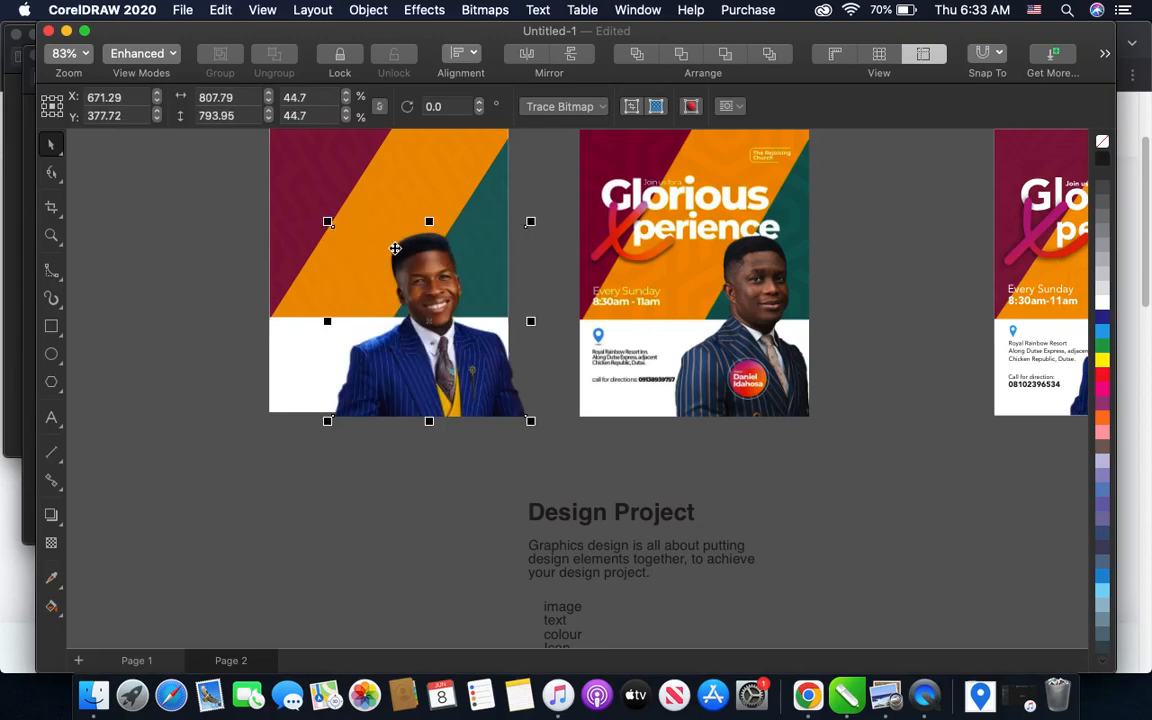
- Nudge the pastor cutout 60 px to the right in 10 px increments so it matches the sample's placement
scroll(465, 303, "down", 3)
scroll(405, 217, "up", 1)
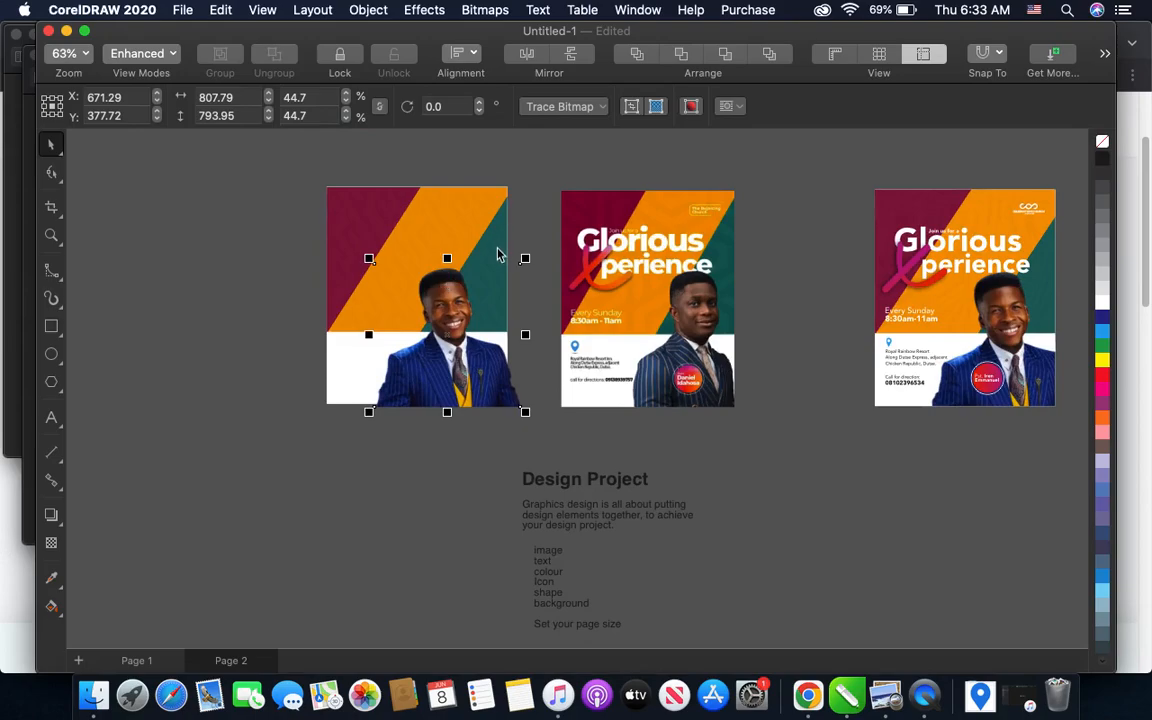
key("Right")
key("Right")
key("Right")
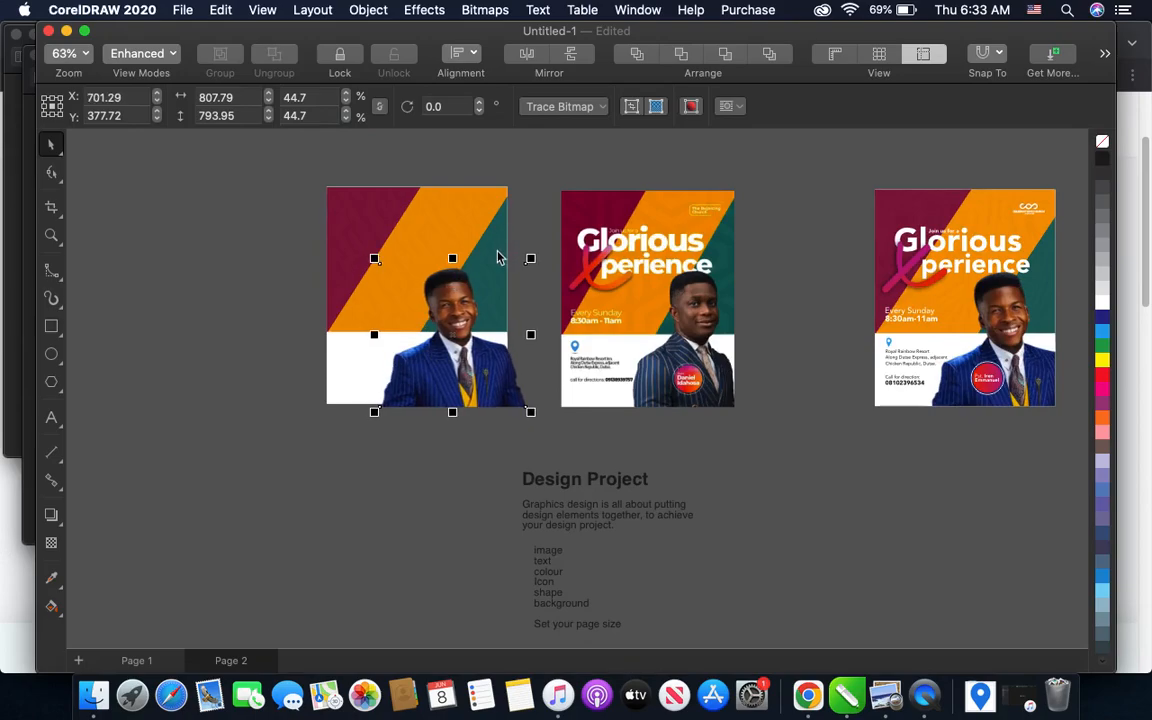
scroll(490, 265, "up", 2)
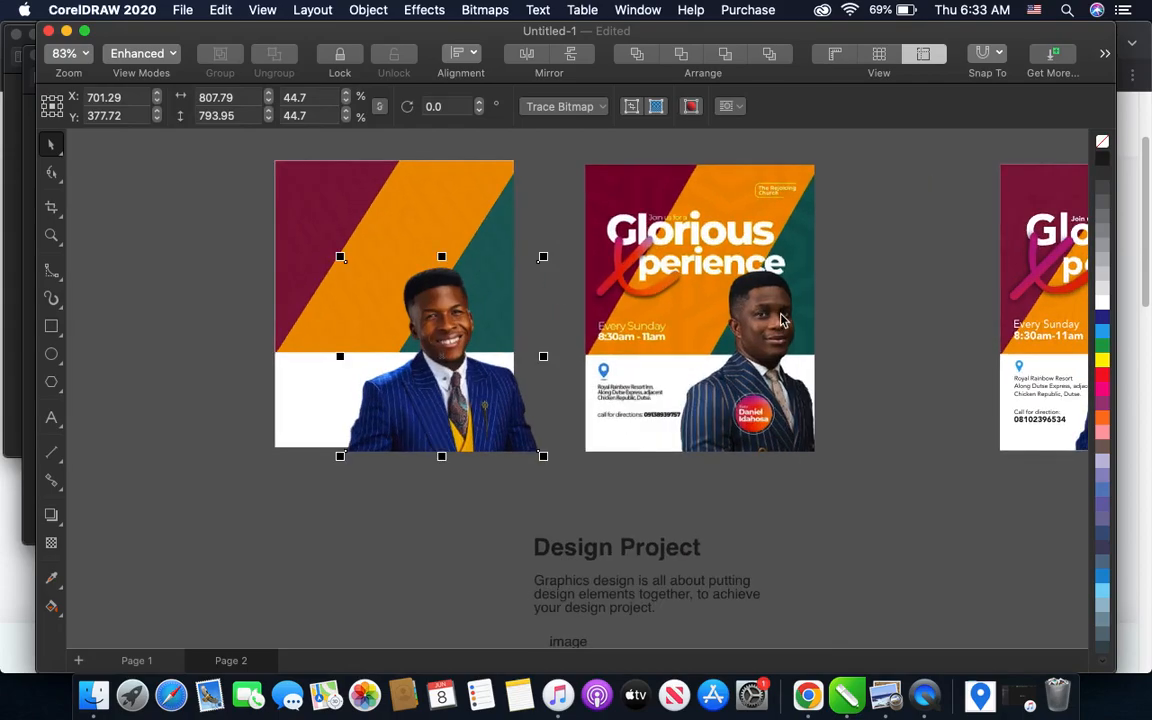
key("Right")
key("Right")
key("Right")
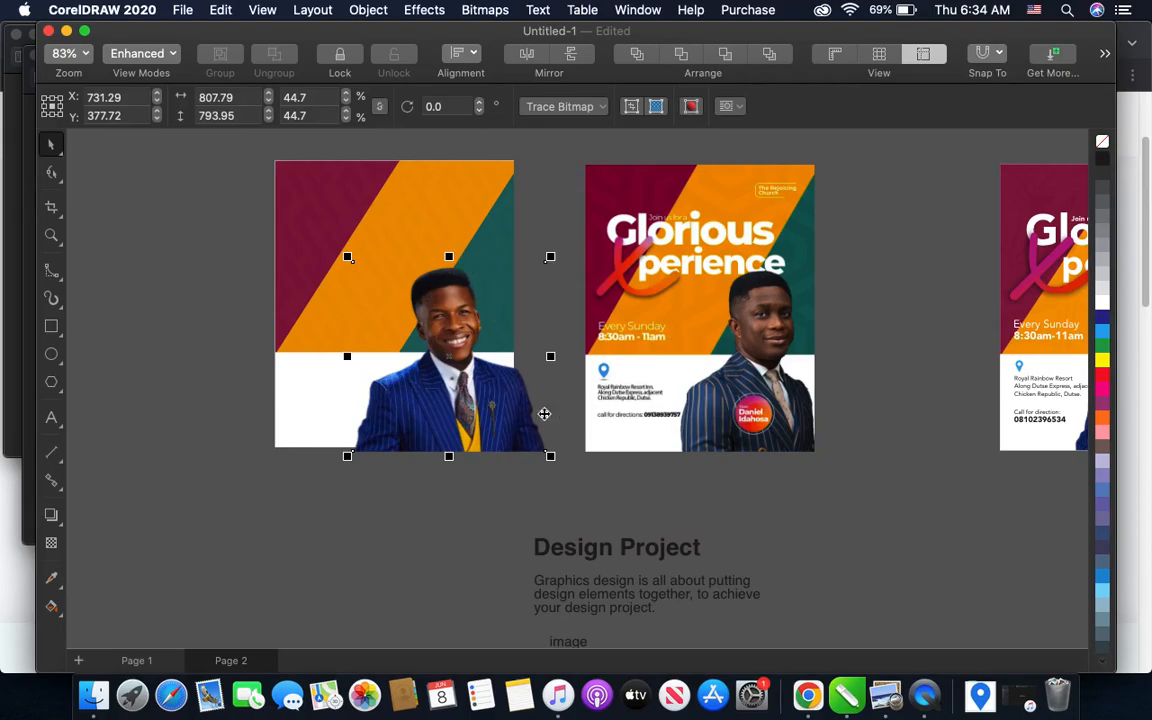
- PowerClip the pastor cutout inside the flyer background so the overhang is cropped, and leave the background deselected
scroll(460, 382, "up", 3)
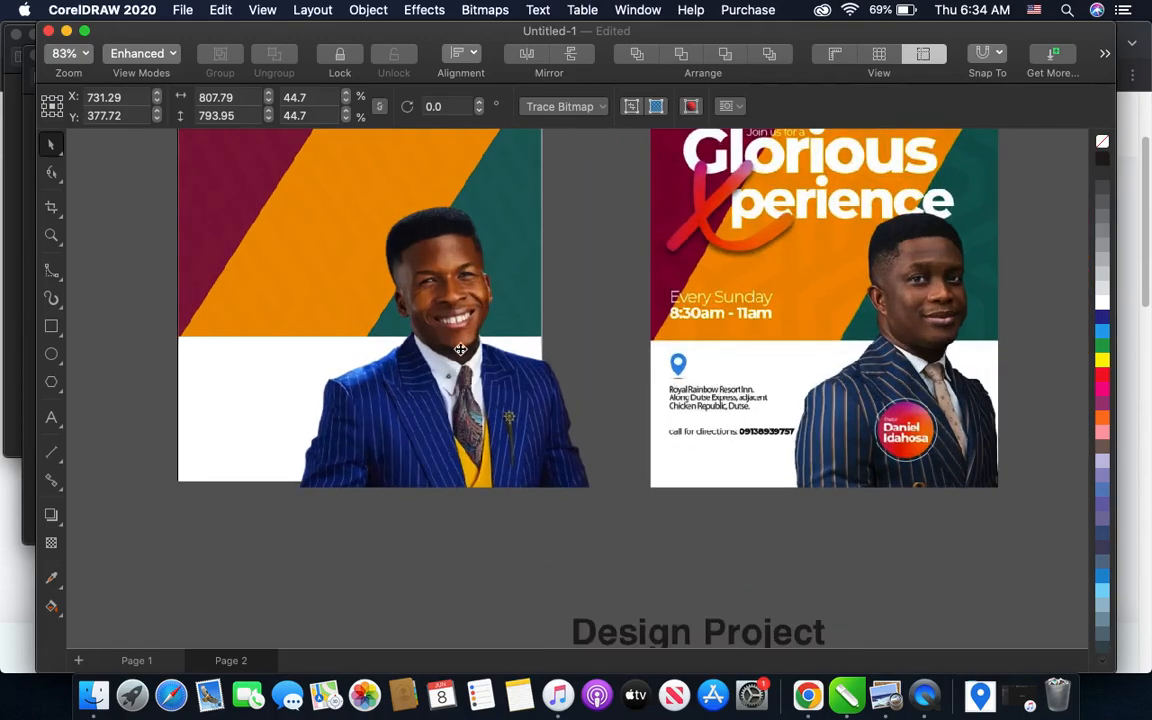
scroll(480, 372, "down", 3)
scroll(380, 262, "up", 2)
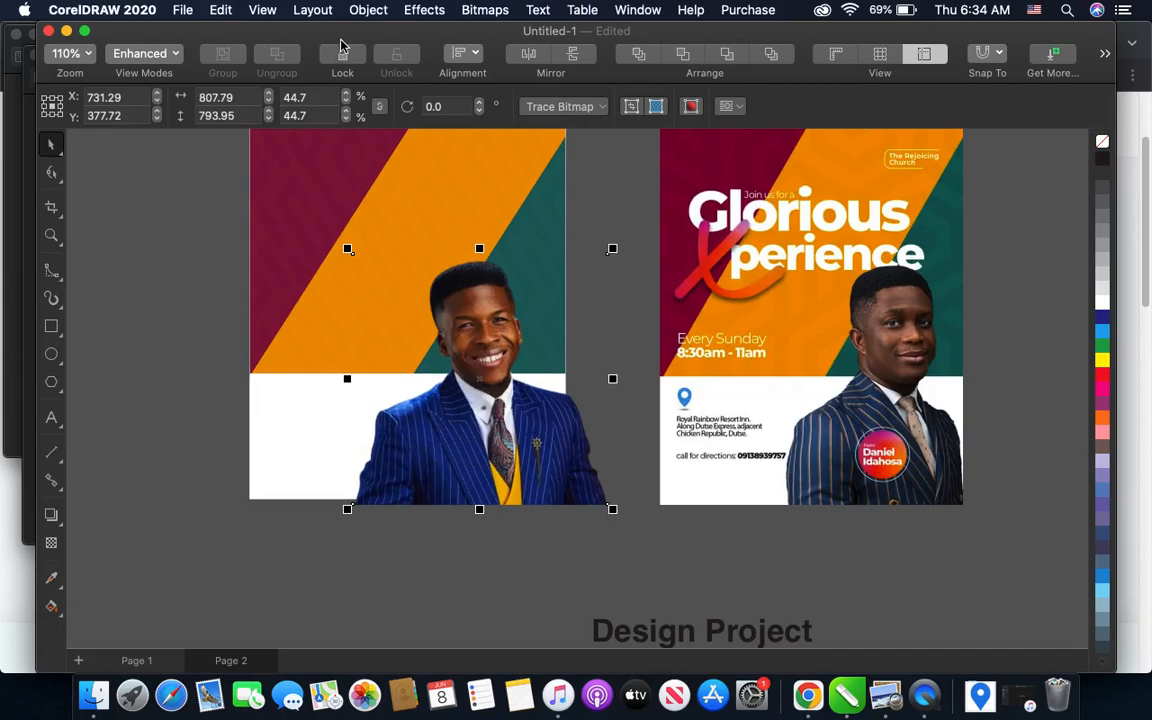
left_click(366, 12)
mouse_move(465, 80)
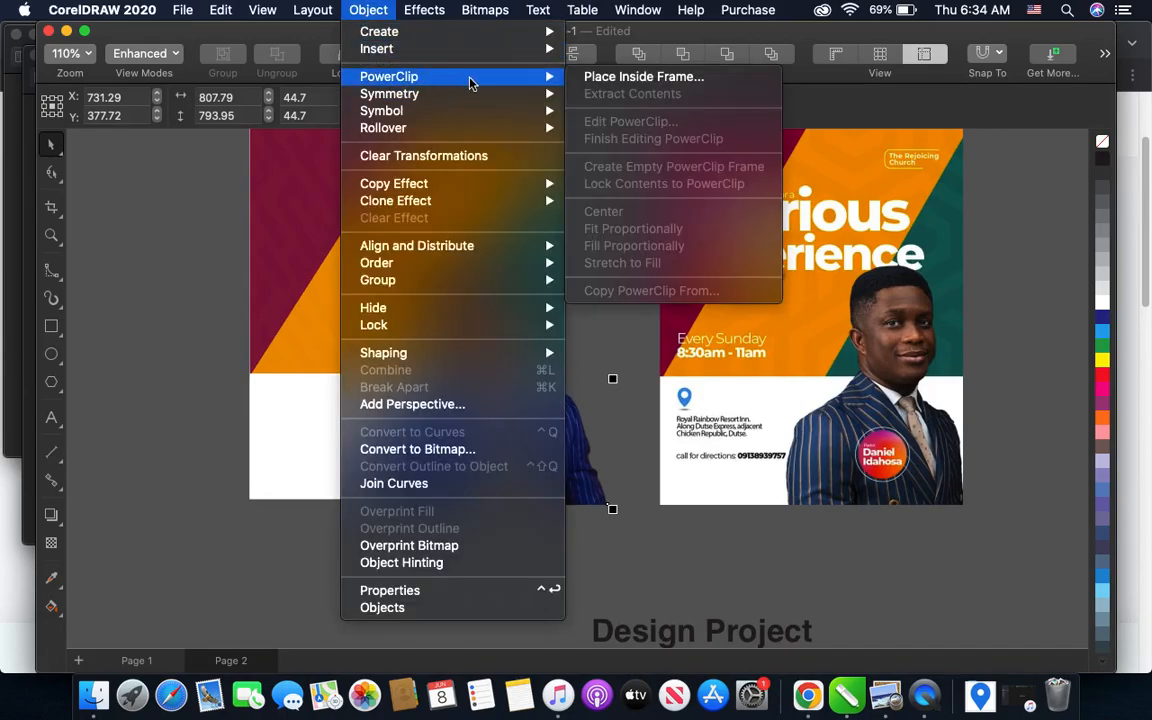
left_click(660, 76)
left_click(437, 233)
left_click(301, 384)
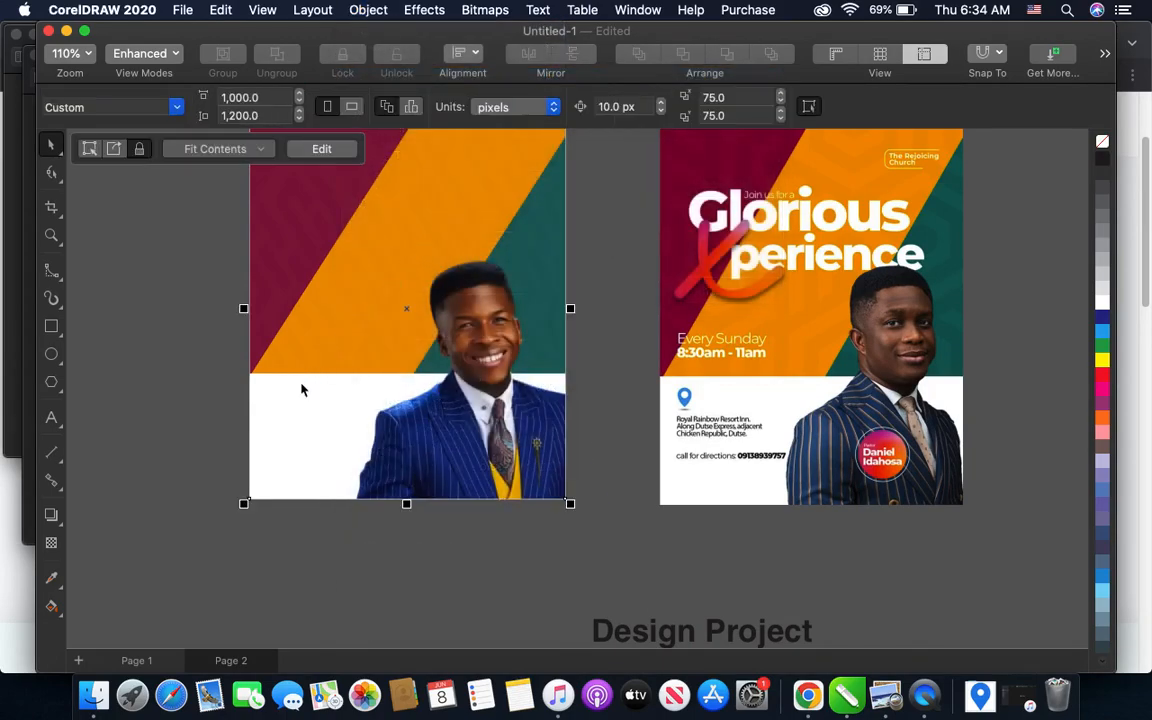
left_click(166, 359)
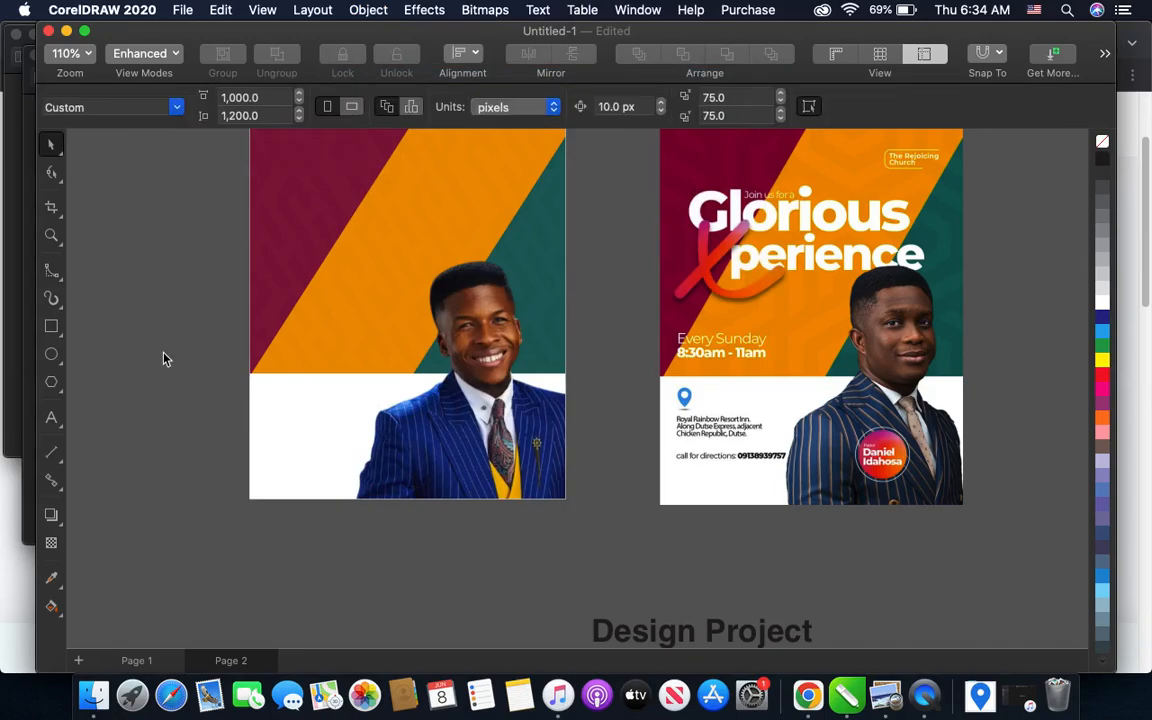
scroll(380, 470, "down", 2)
scroll(254, 334, "up", 5)
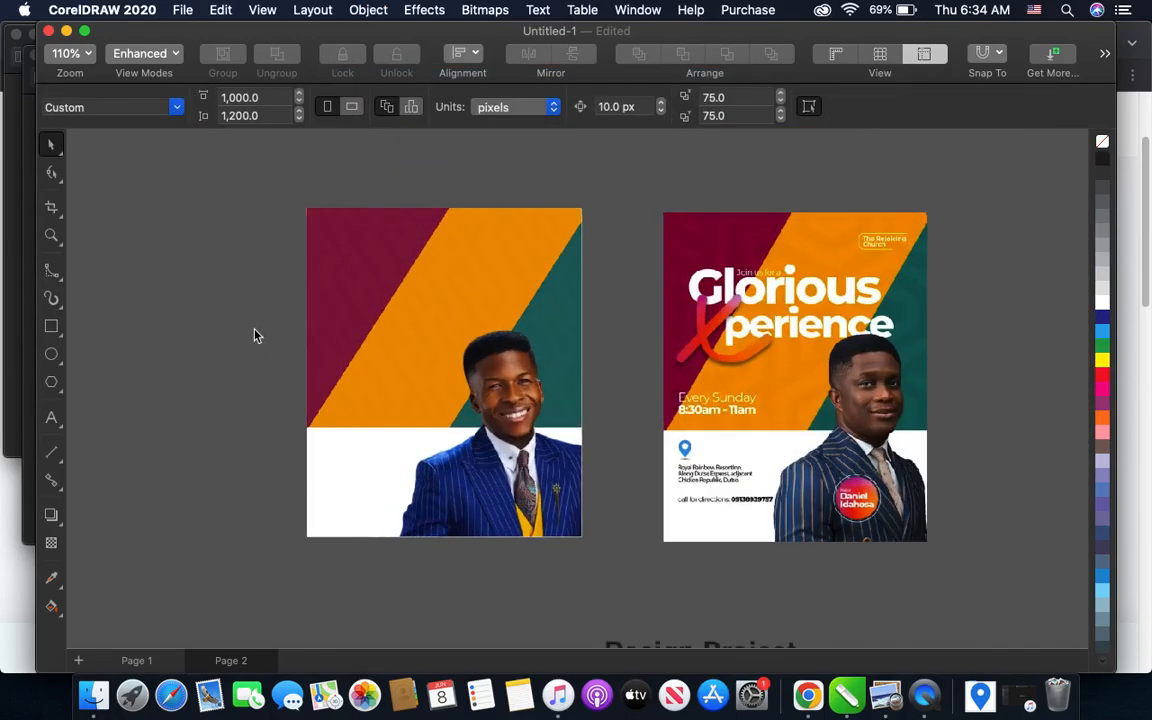
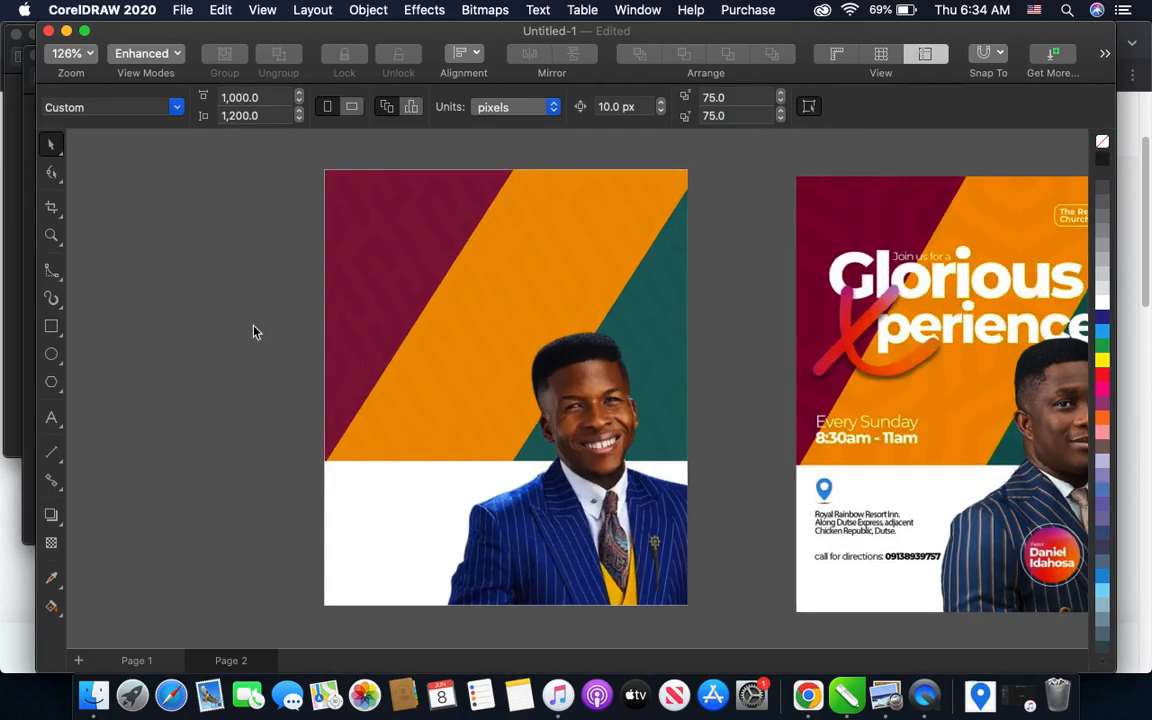
- Check the transparency setting of the slanted colour shapes inside the flyer background's PowerClip, and finish editing its contents
scroll(407, 314, "down", 2)
left_click(427, 304)
double_click(428, 306)
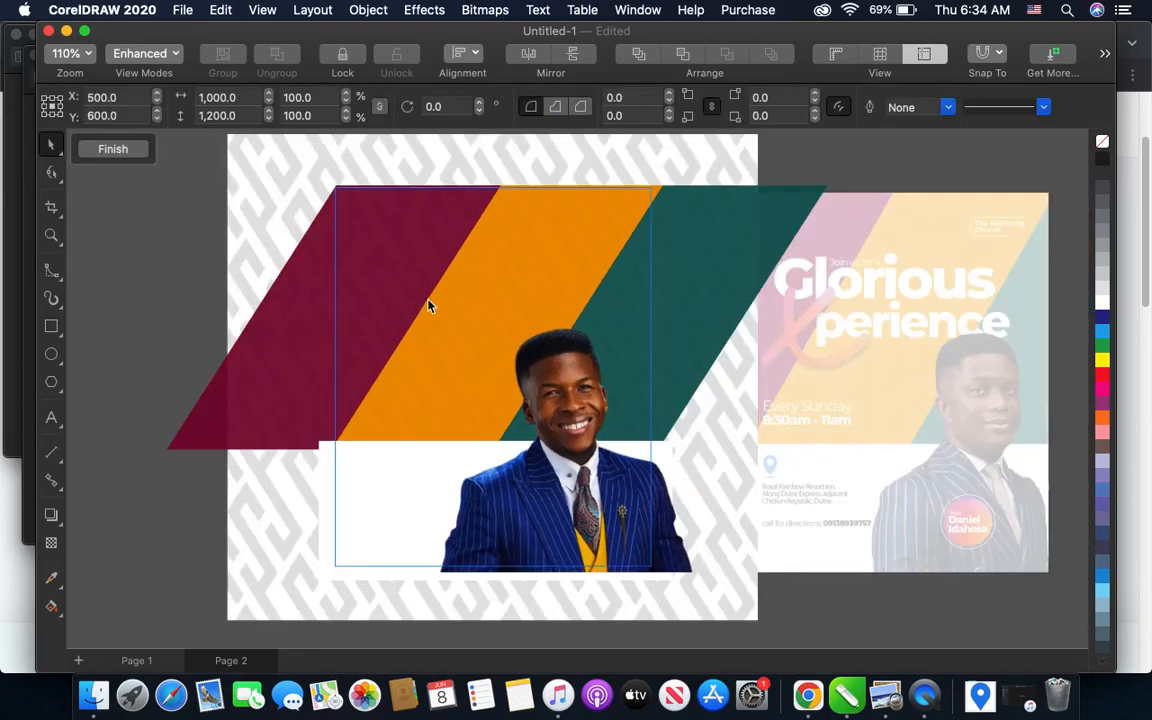
left_click(299, 290)
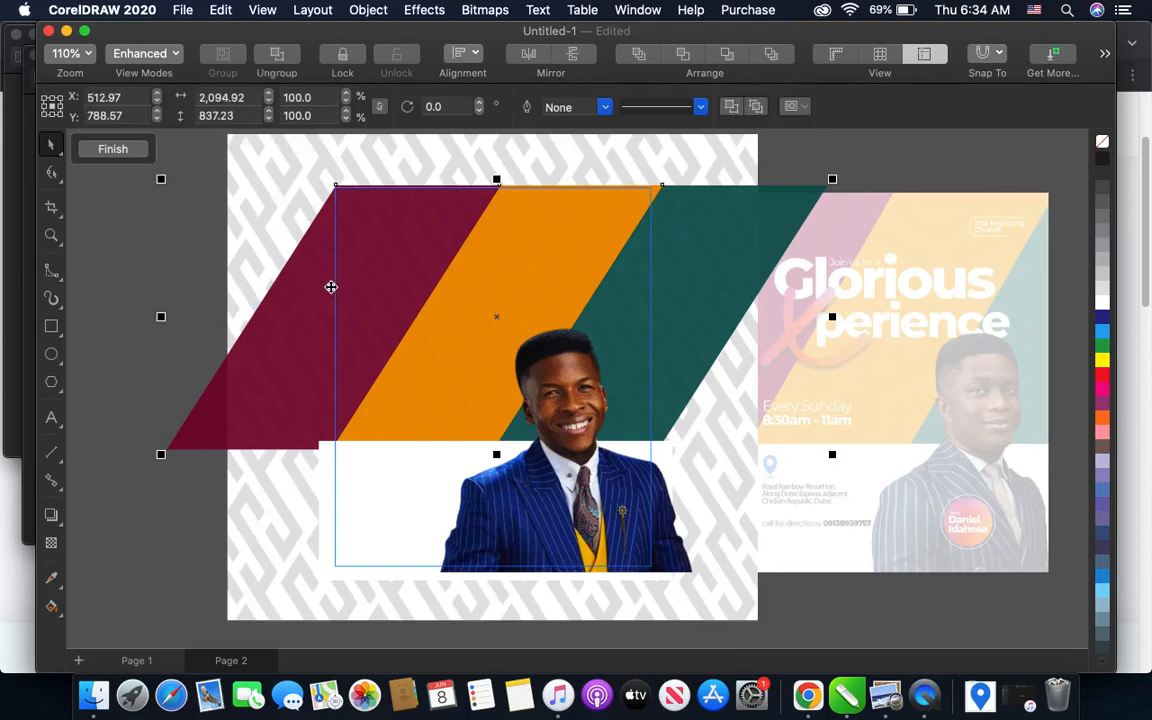
left_click(53, 546)
left_click(520, 471)
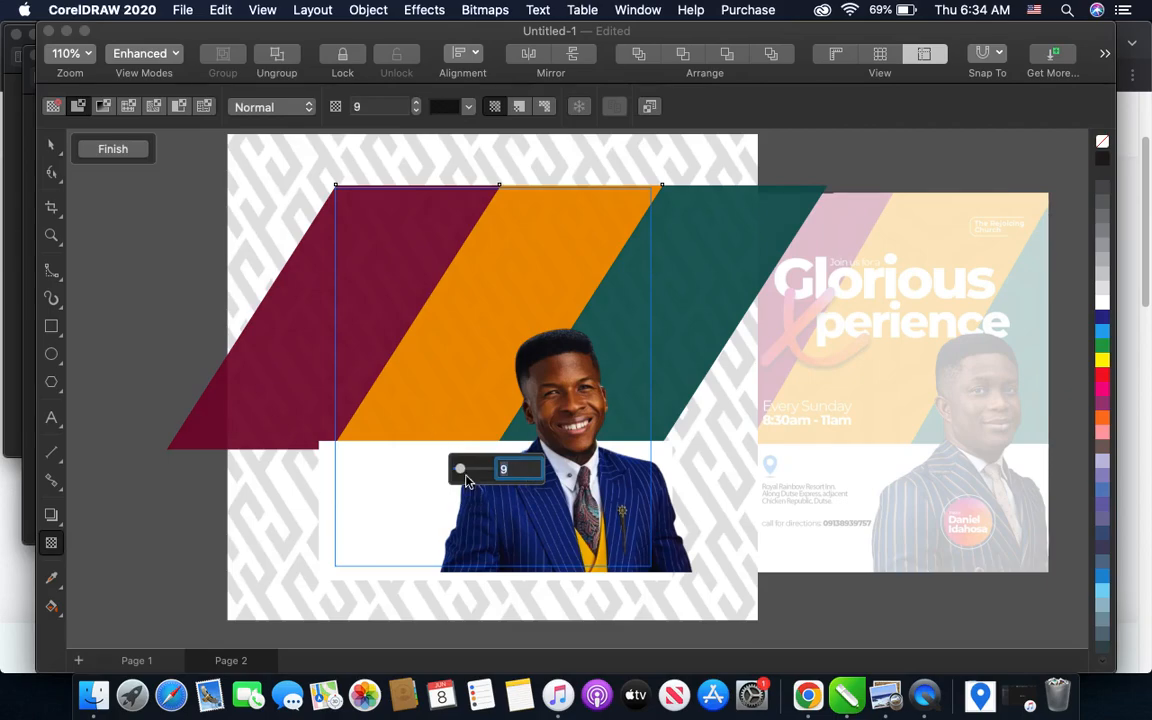
left_click(129, 155)
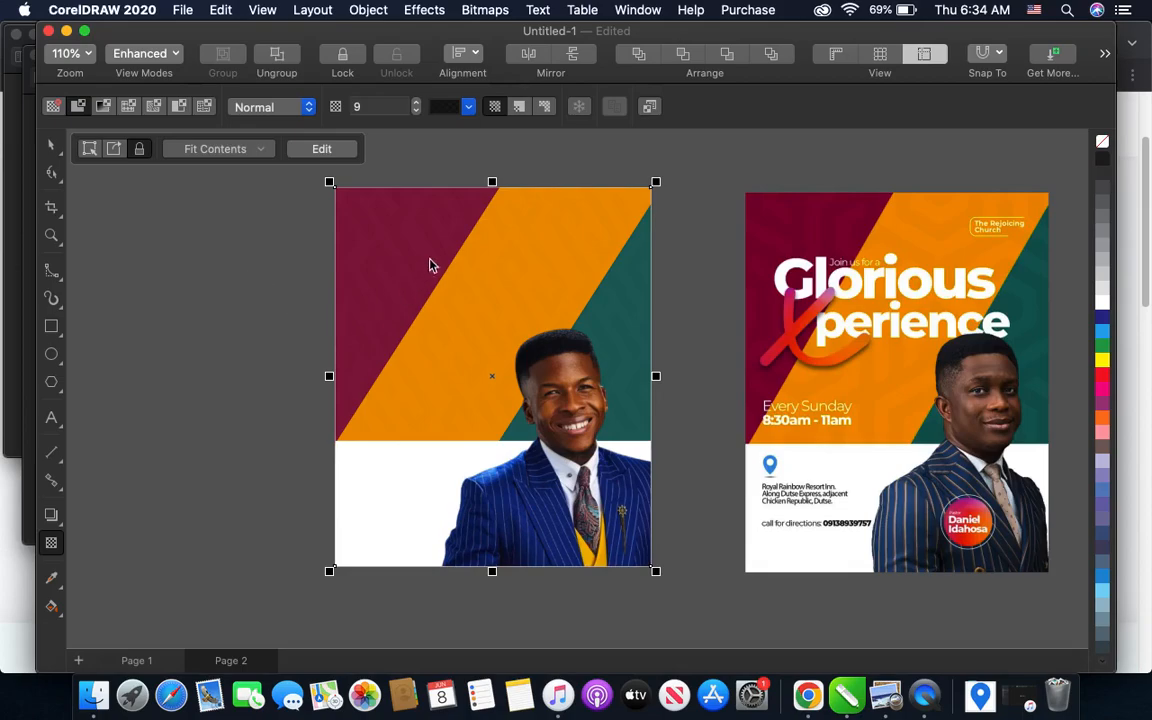
- Compare the flyer's pattern, colours and pastor placement with the sample design, up close and as a whole
scroll(429, 262, "up", 3)
scroll(740, 360, "up", 1)
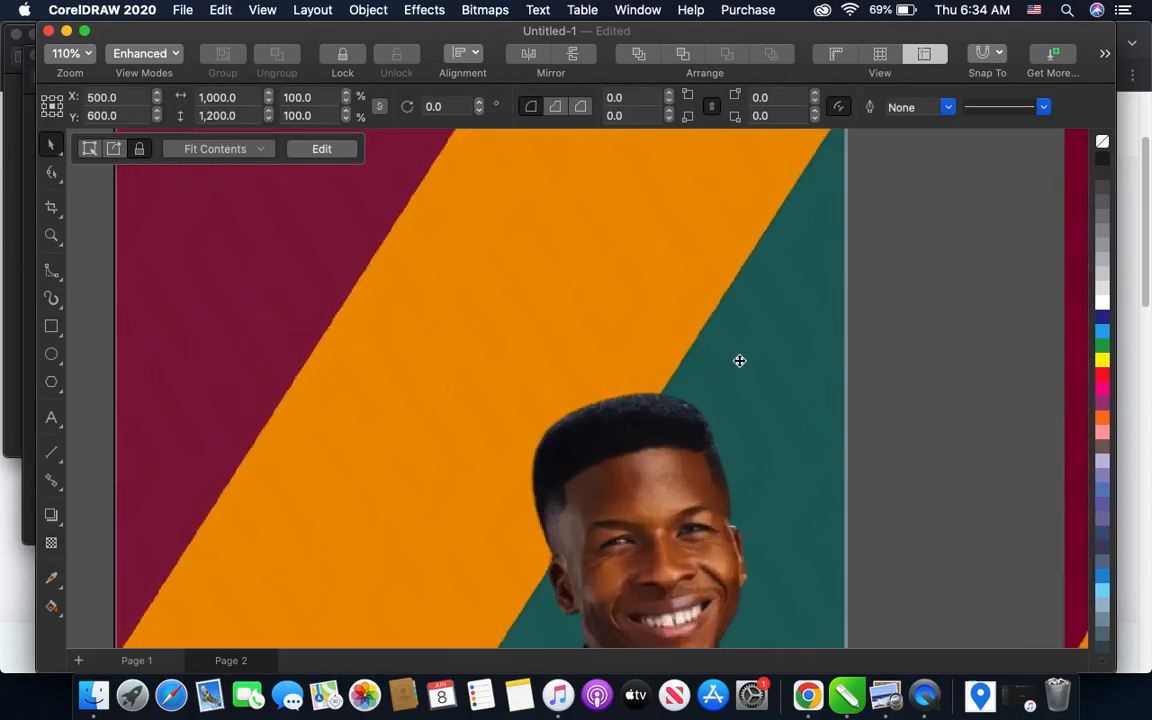
scroll(743, 362, "down", 4)
scroll(600, 352, "down", 2)
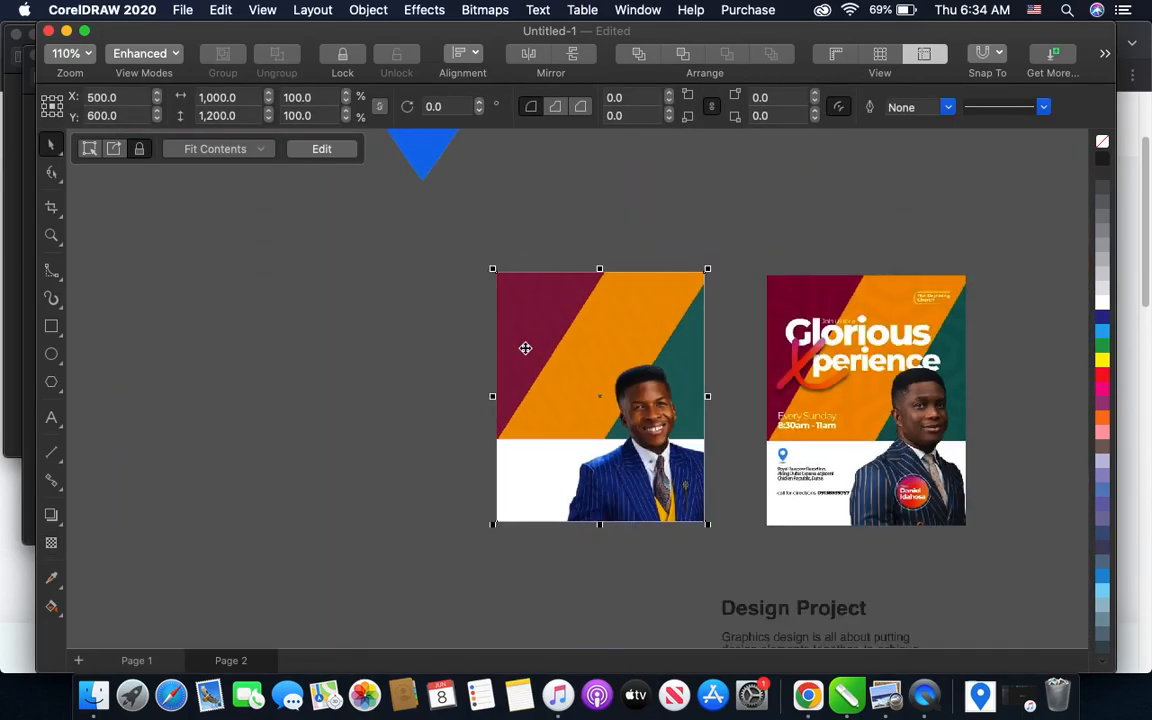
scroll(530, 330, "up", 4)
scroll(520, 323, "up", 1)
scroll(514, 324, "down", 4)
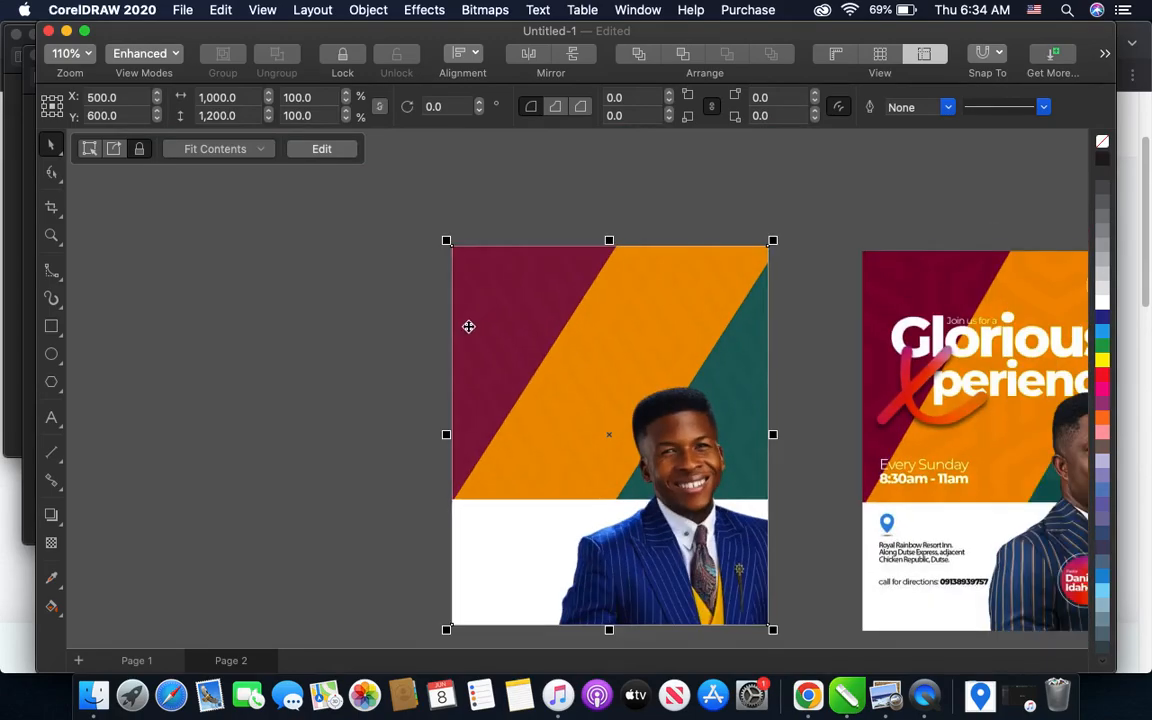
scroll(605, 279, "up", 1)
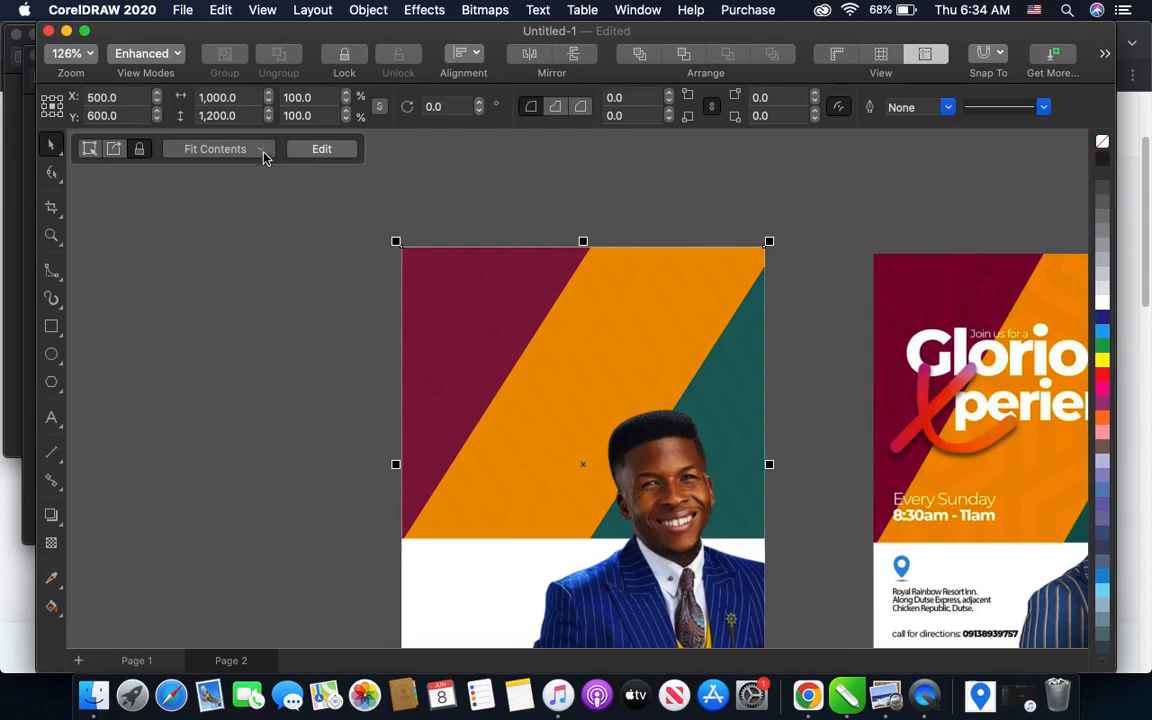
left_click(265, 212)
scroll(312, 265, "down", 2)
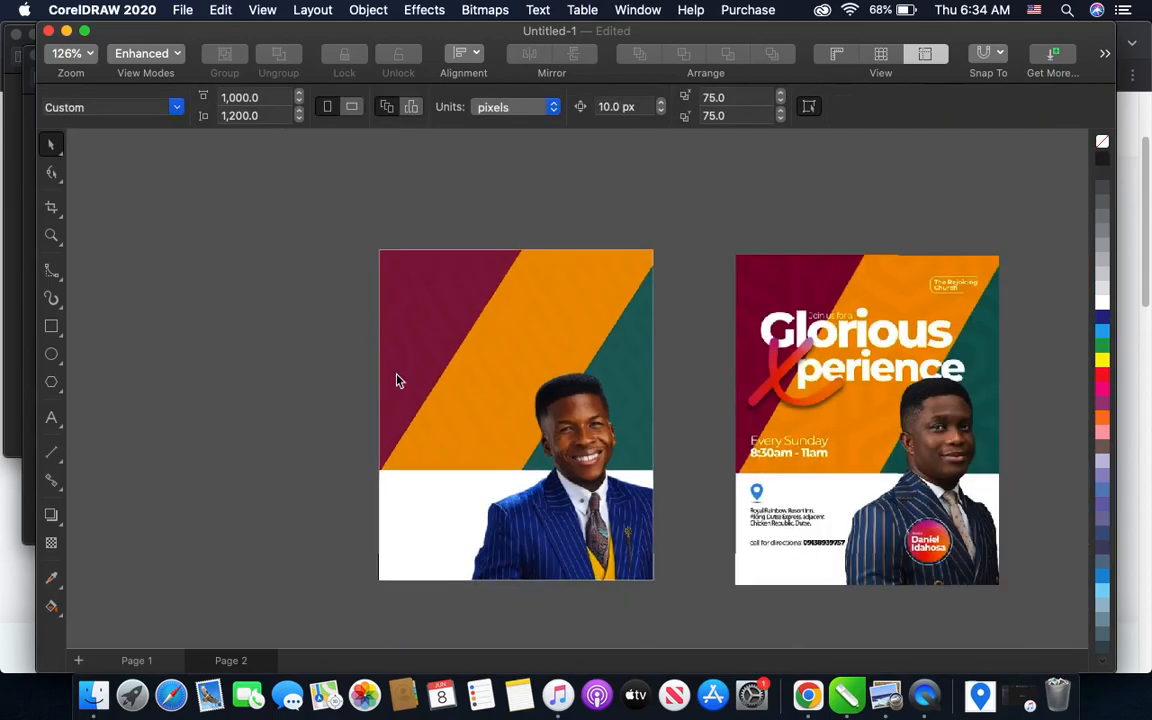
scroll(443, 455, "up", 1)
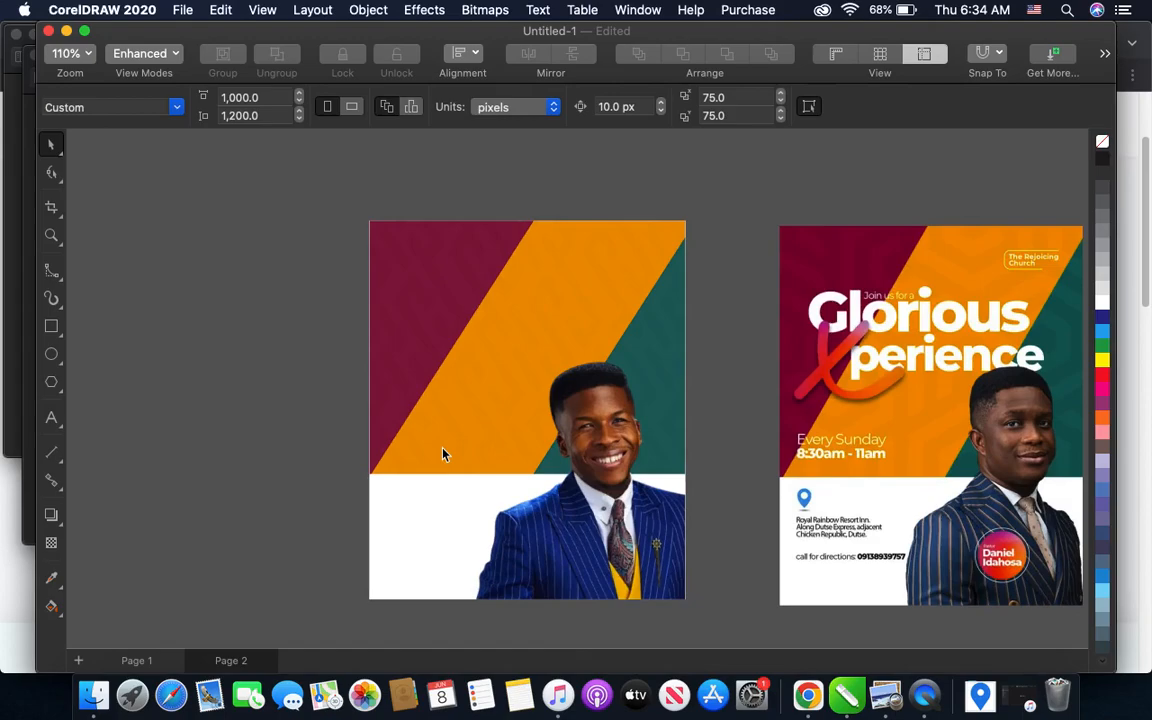
scroll(300, 420, "down", 3)
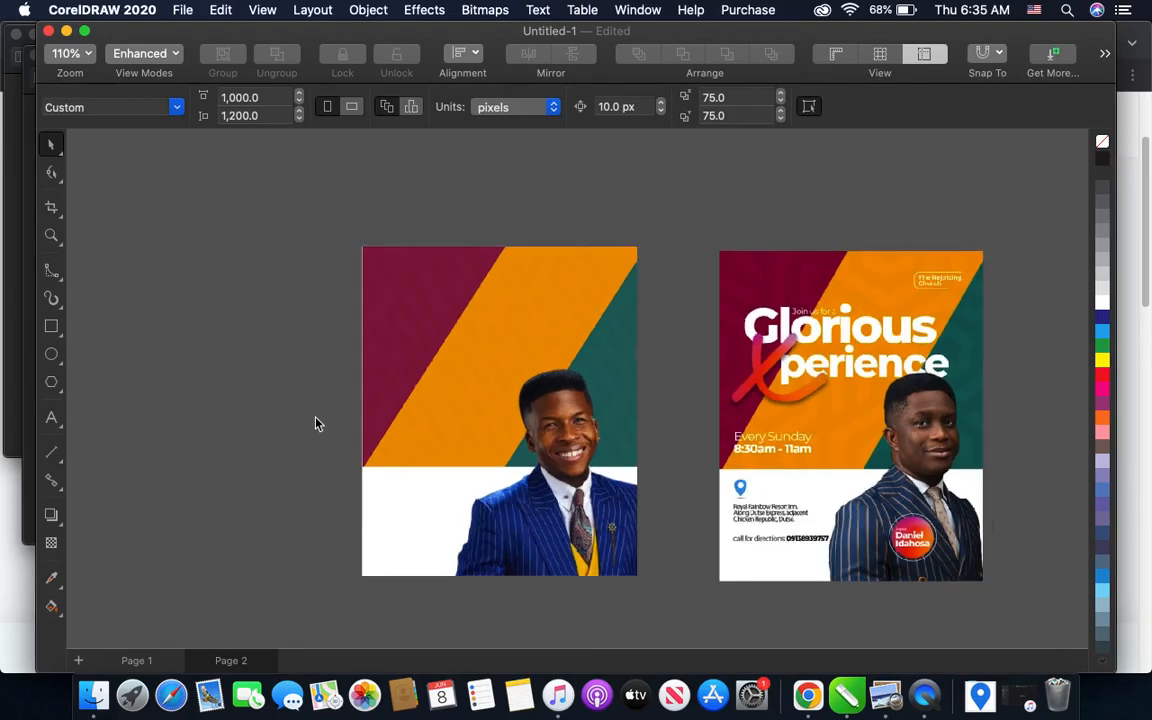
- Add the text "Royal Rainbow Resort" in the empty space between the flyer and the sample
scroll(624, 527, "up", 5)
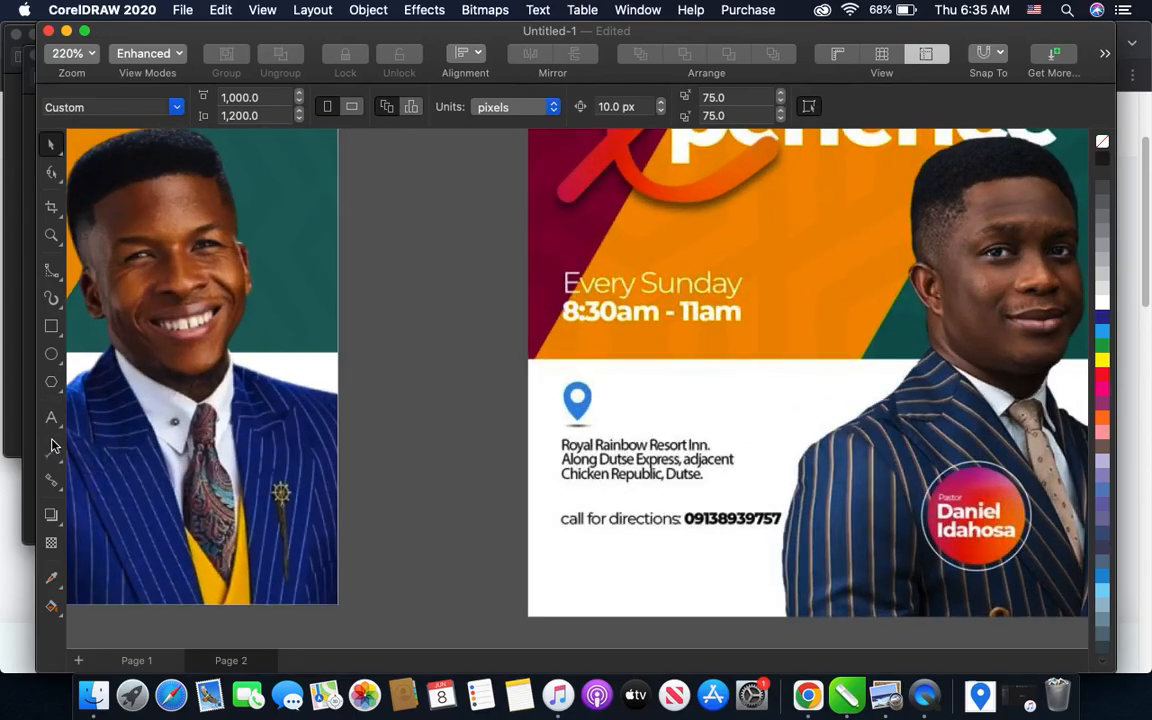
left_click(51, 417)
left_click(364, 467)
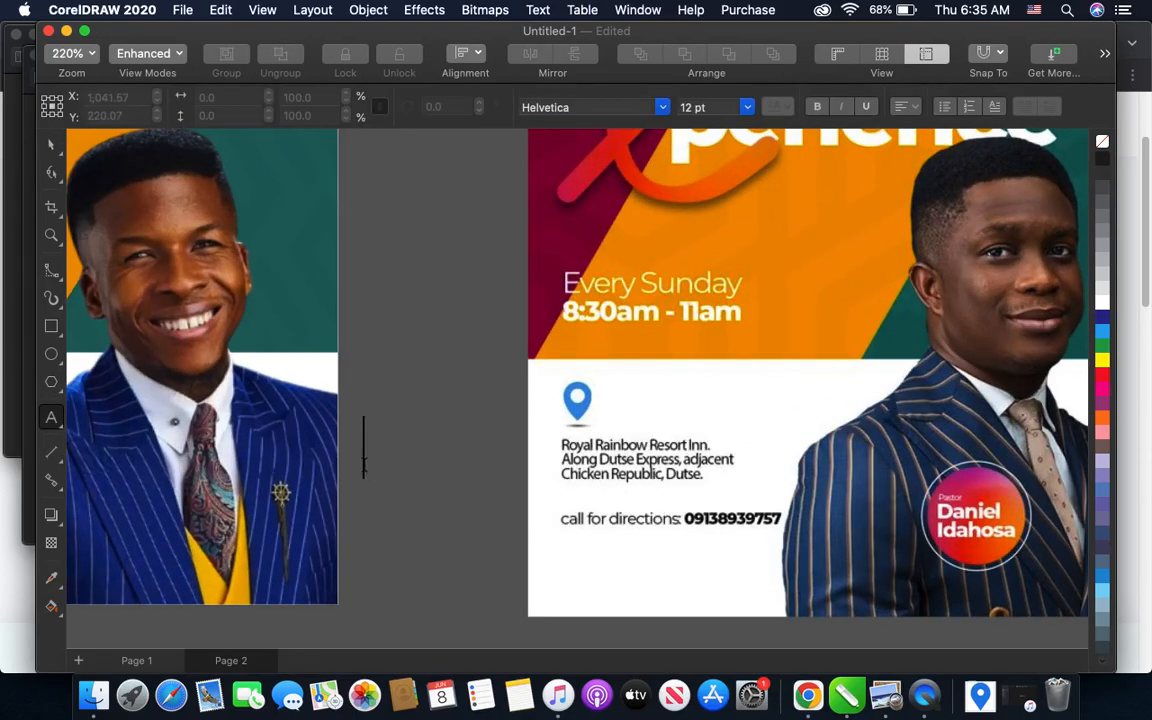
type("R")
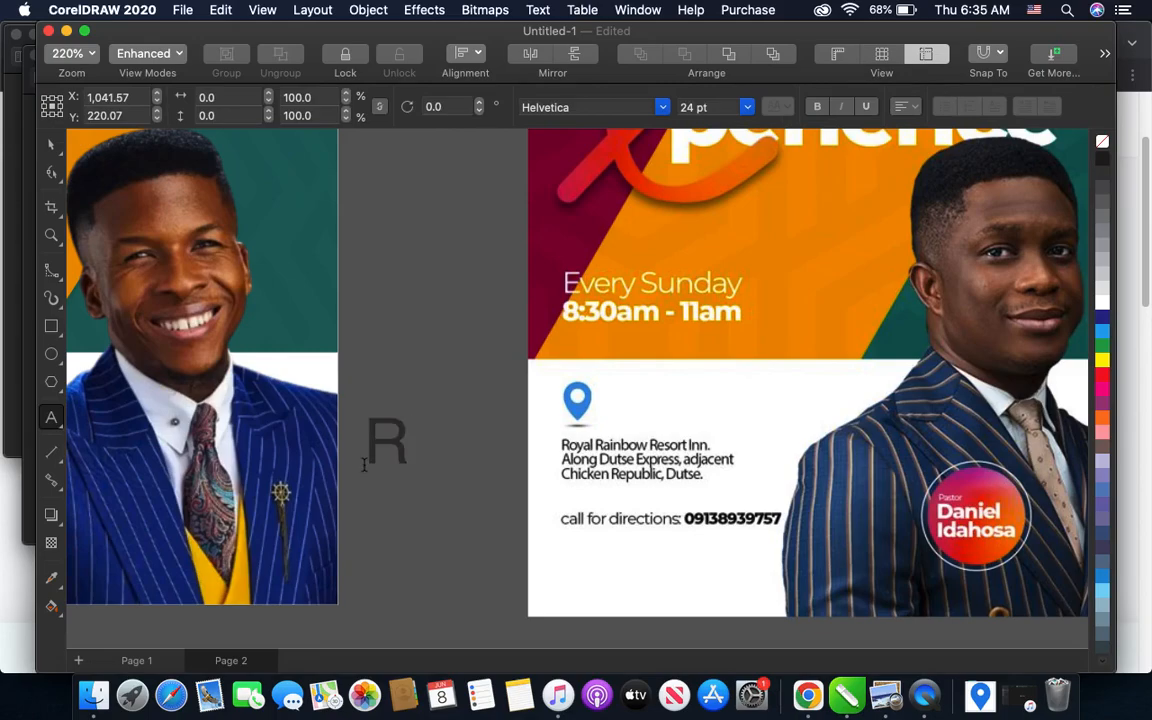
type("oyal Ra")
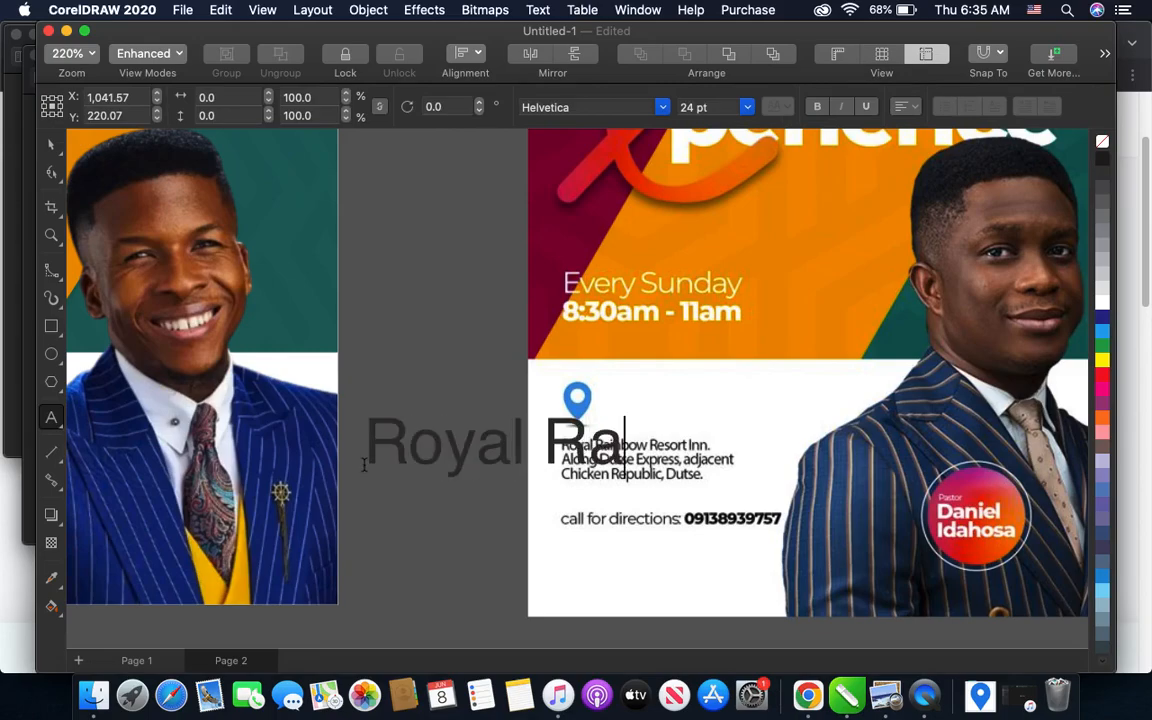
type("inbo")
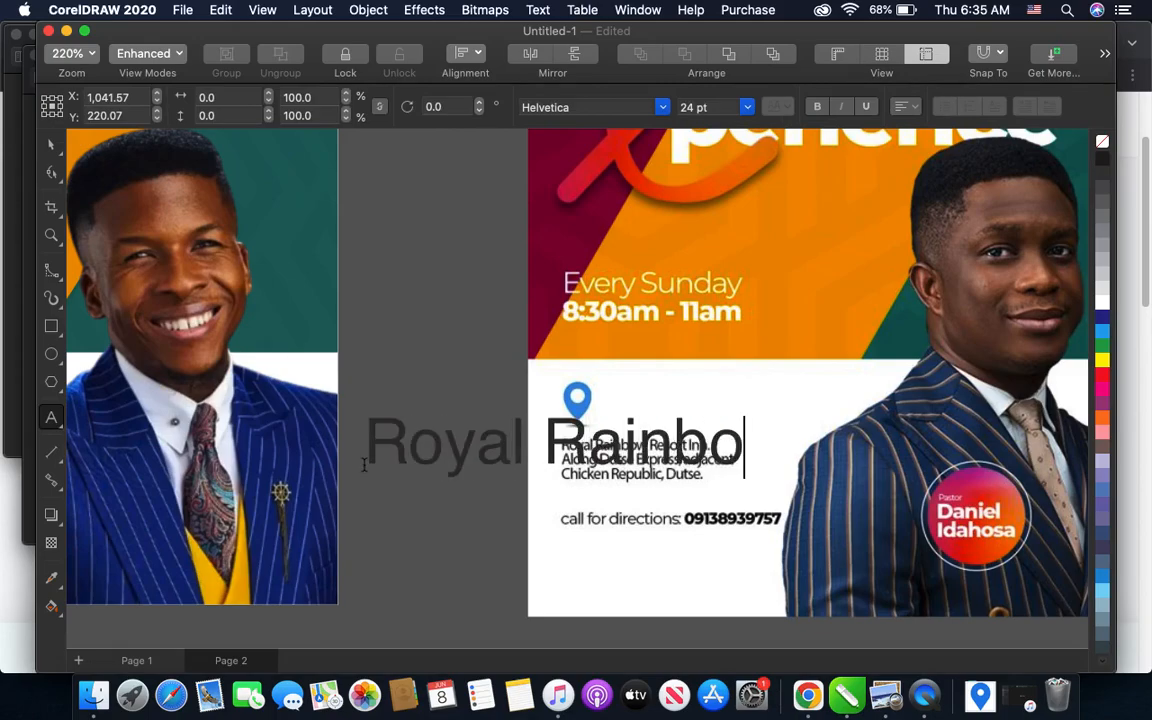
type("w Reso")
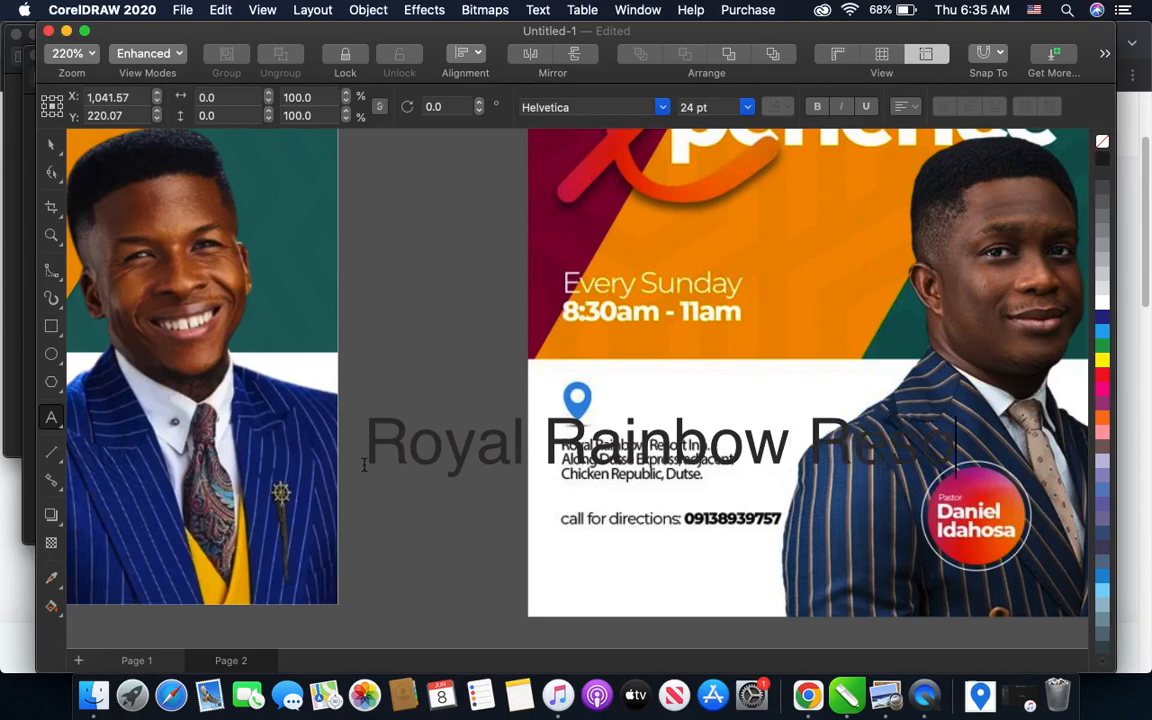
type("r")
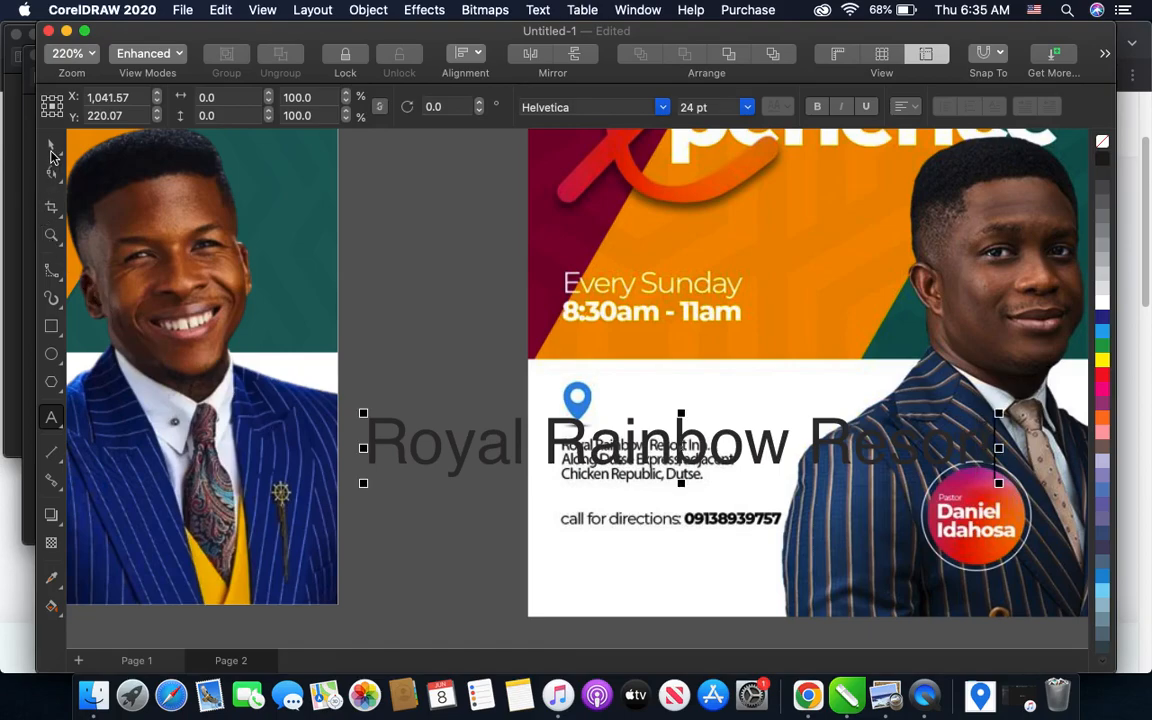
- Set the venue text's font size to 7 pt
left_click(51, 152)
left_click(747, 107)
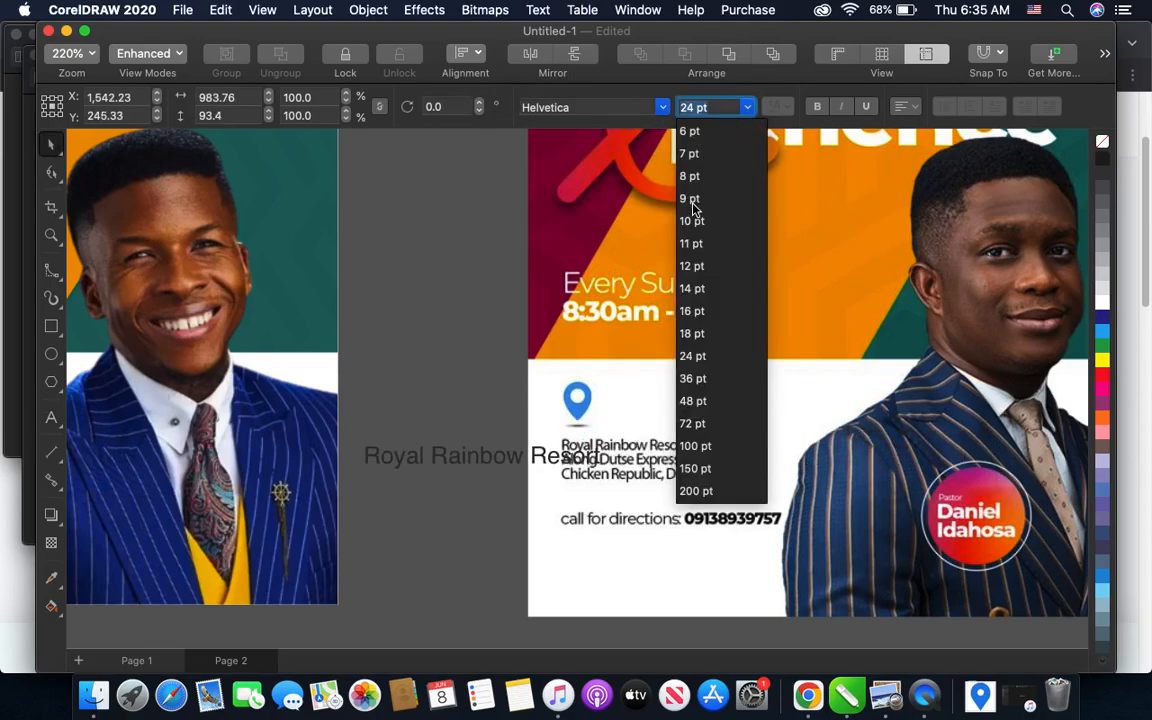
left_click(689, 153)
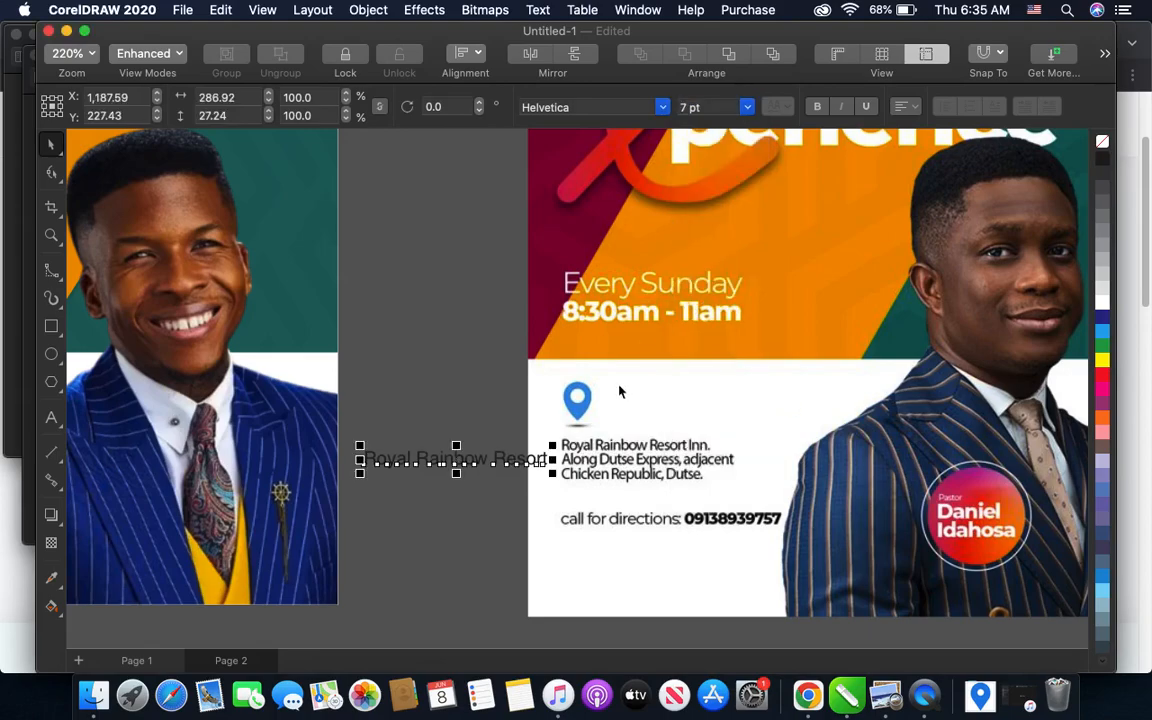
- Complete the venue name with "Inn" and add the sample's second address line beneath it
scroll(547, 481, "up", 2)
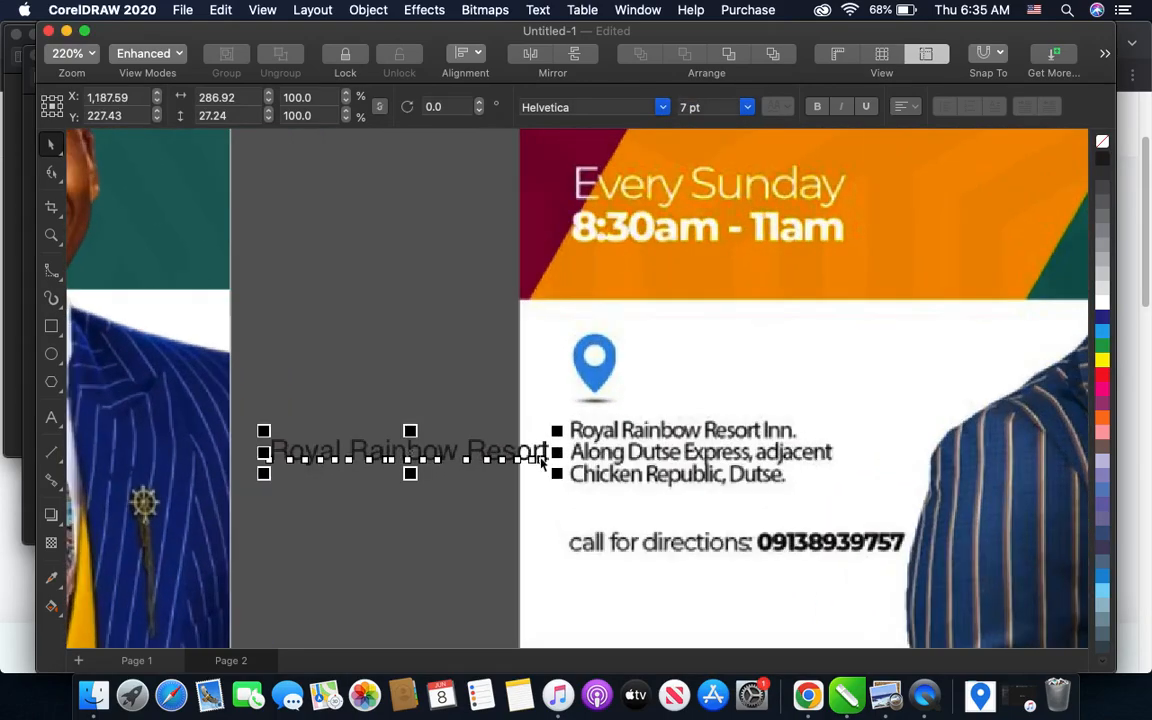
left_click(541, 460)
double_click(540, 453)
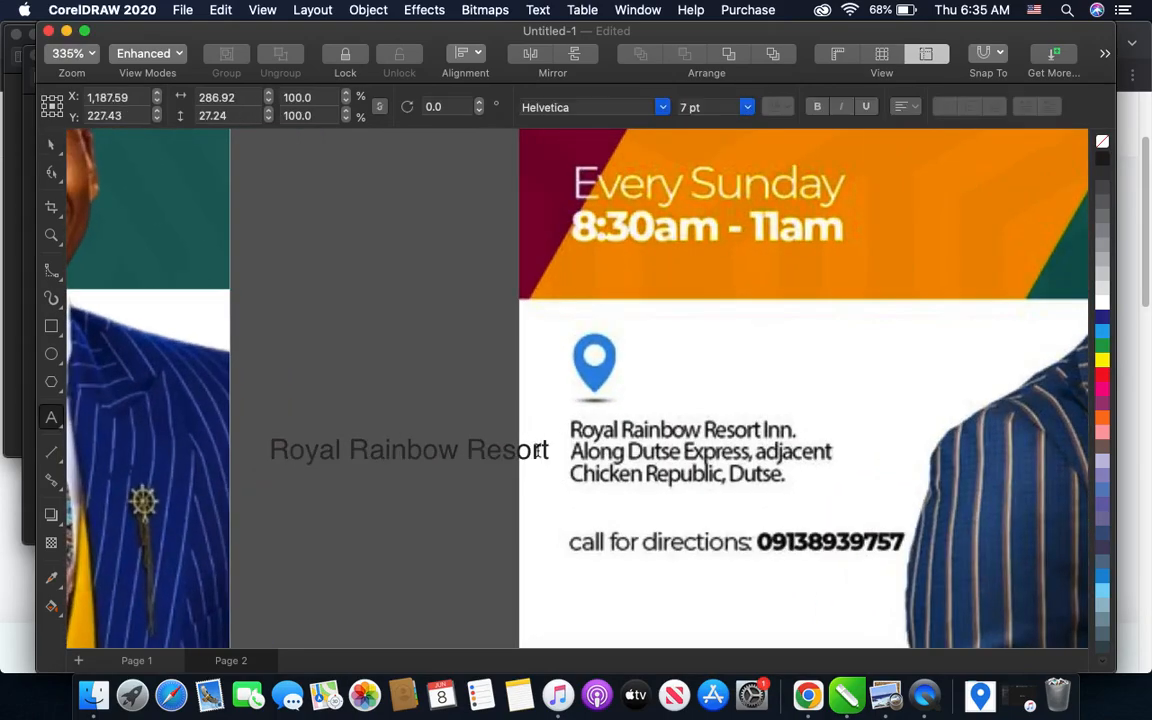
type("Inn")
type("Along ")
type("Dus")
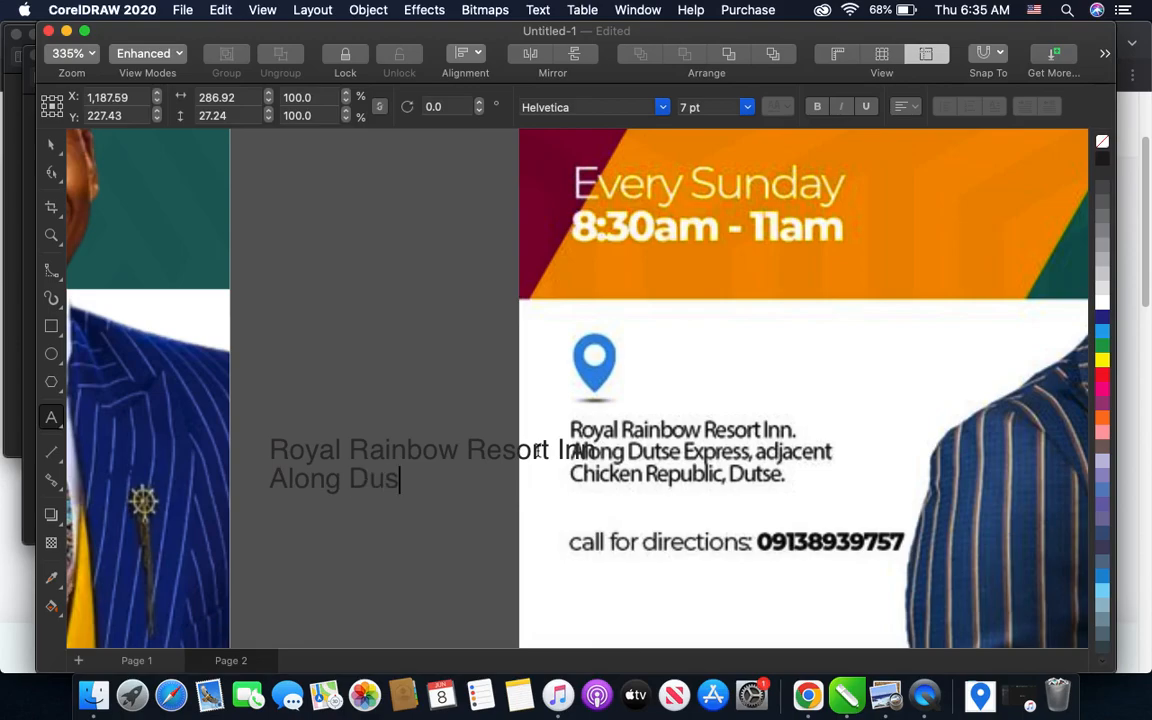
key("BackSpace")
type("tse Express, ")
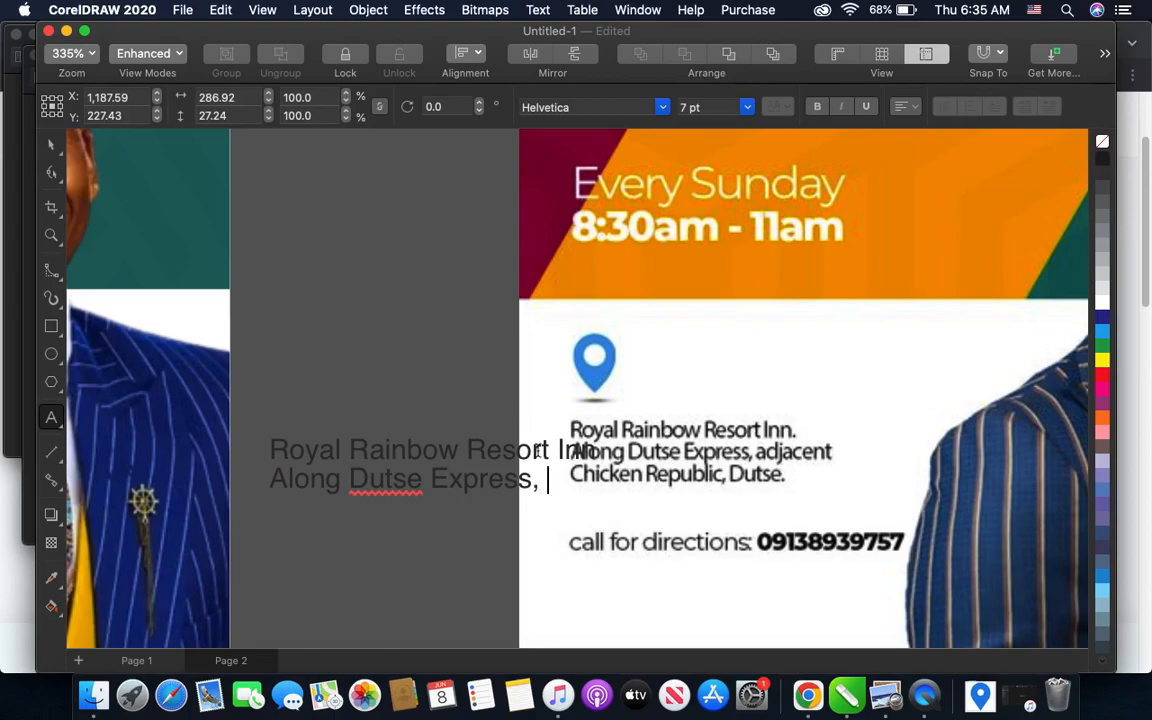
type("adjacent ")
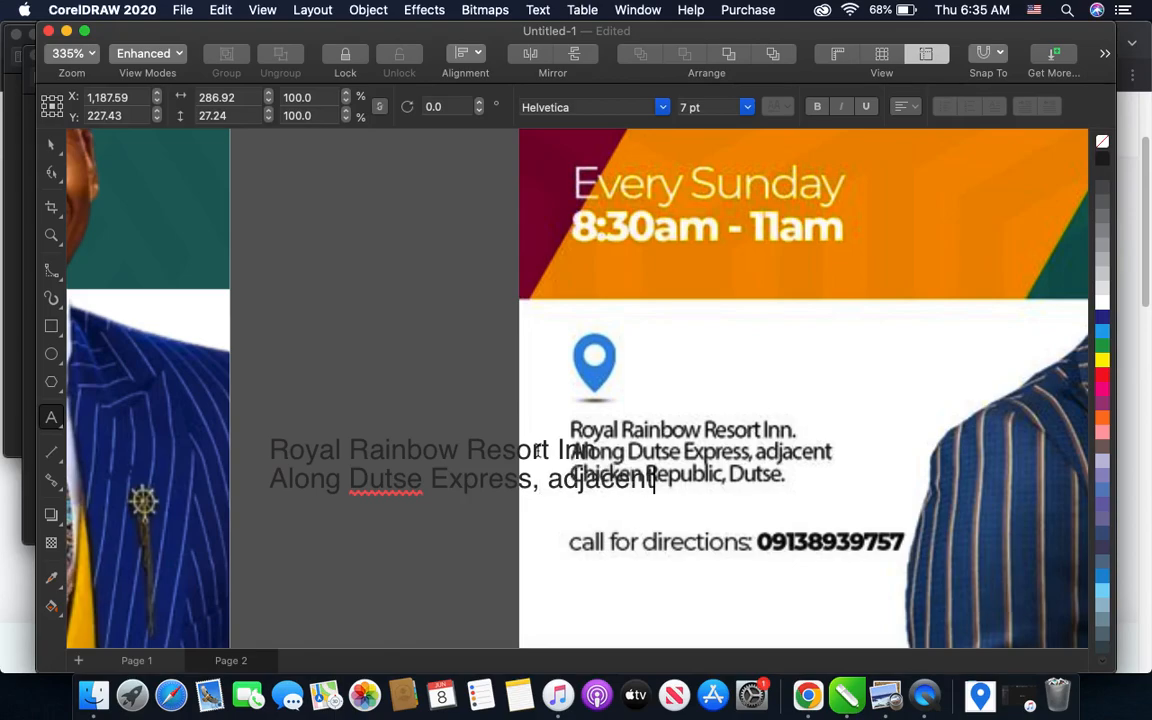
type("Chicken Republic")
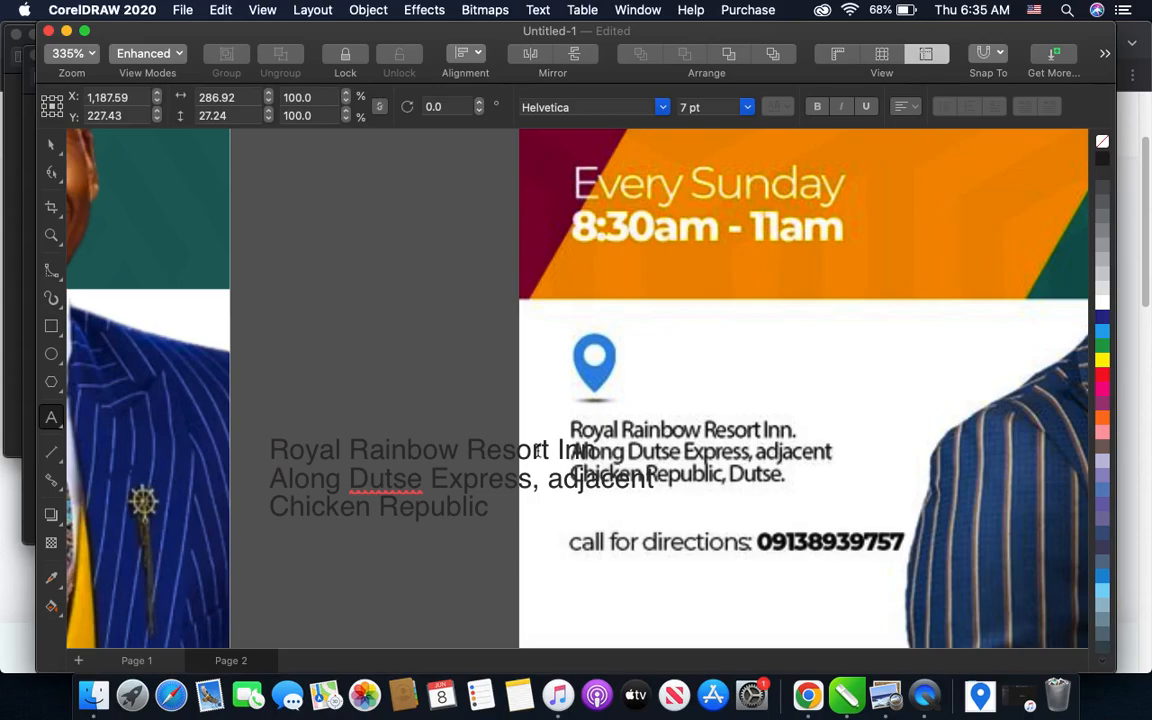
type(", Dutse.")
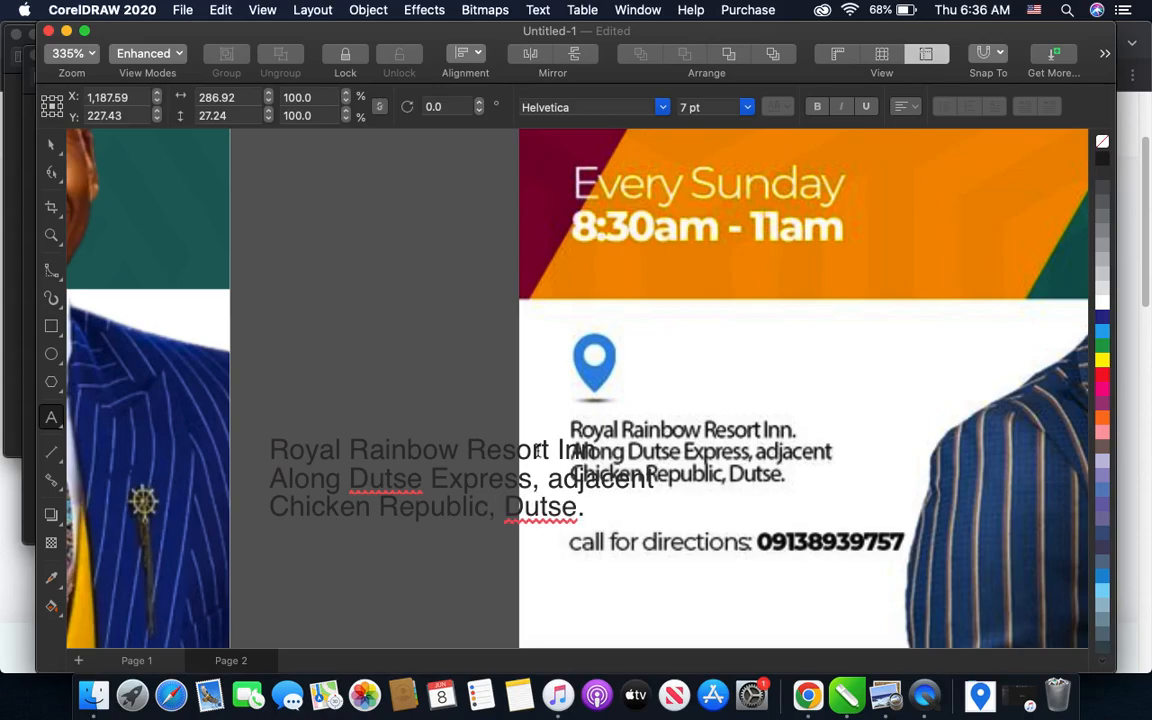
- Add the sample's third address line, with the landmark and town, and finish editing the venue text
key("Escape")
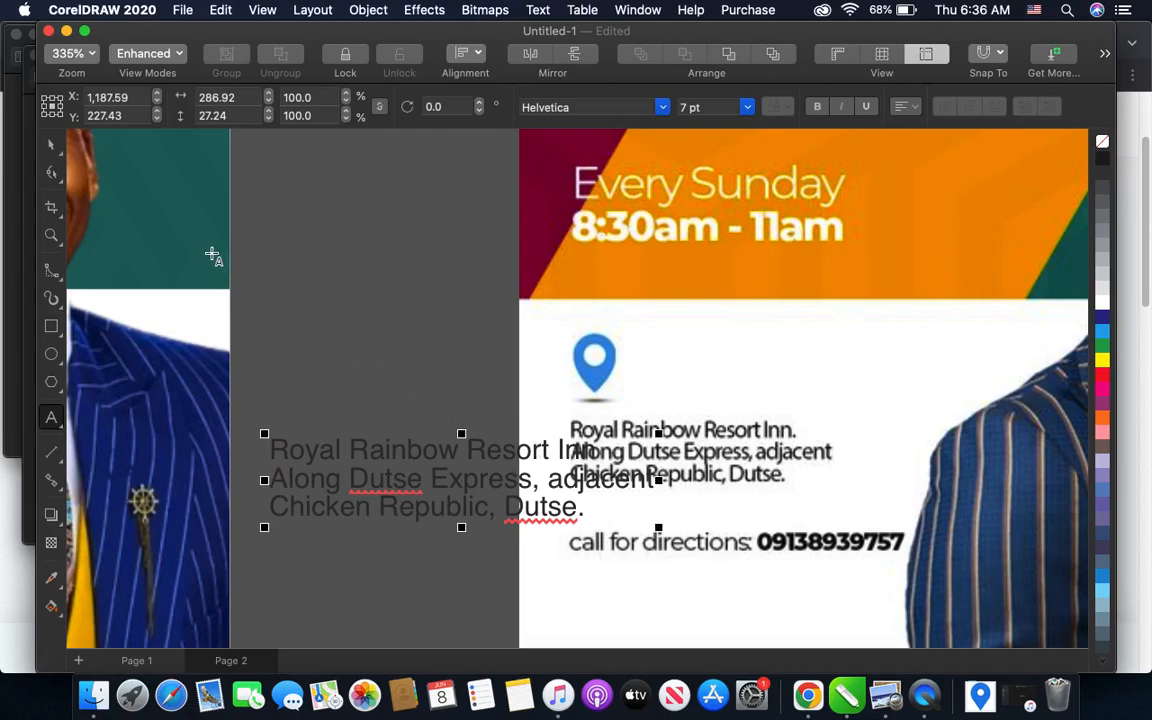
left_click(52, 146)
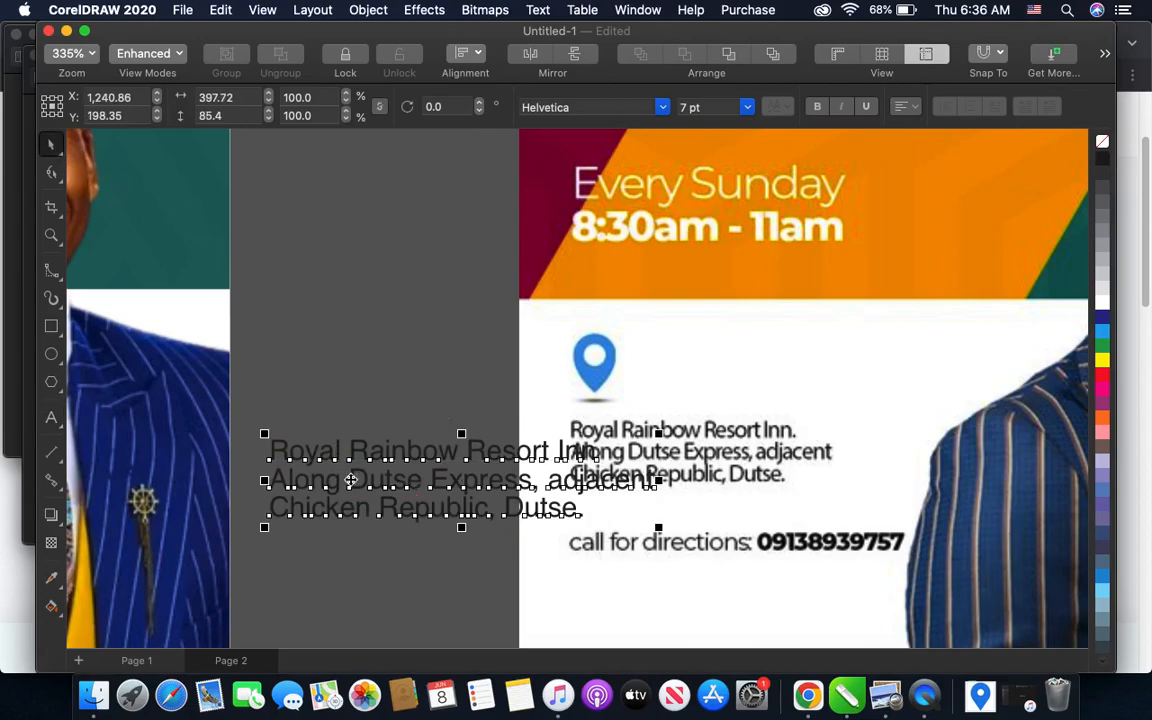
- Duplicate the venue text just above the original and replace the copy's wording with "call for directions:"
left_click_drag(354, 479, 340, 378)
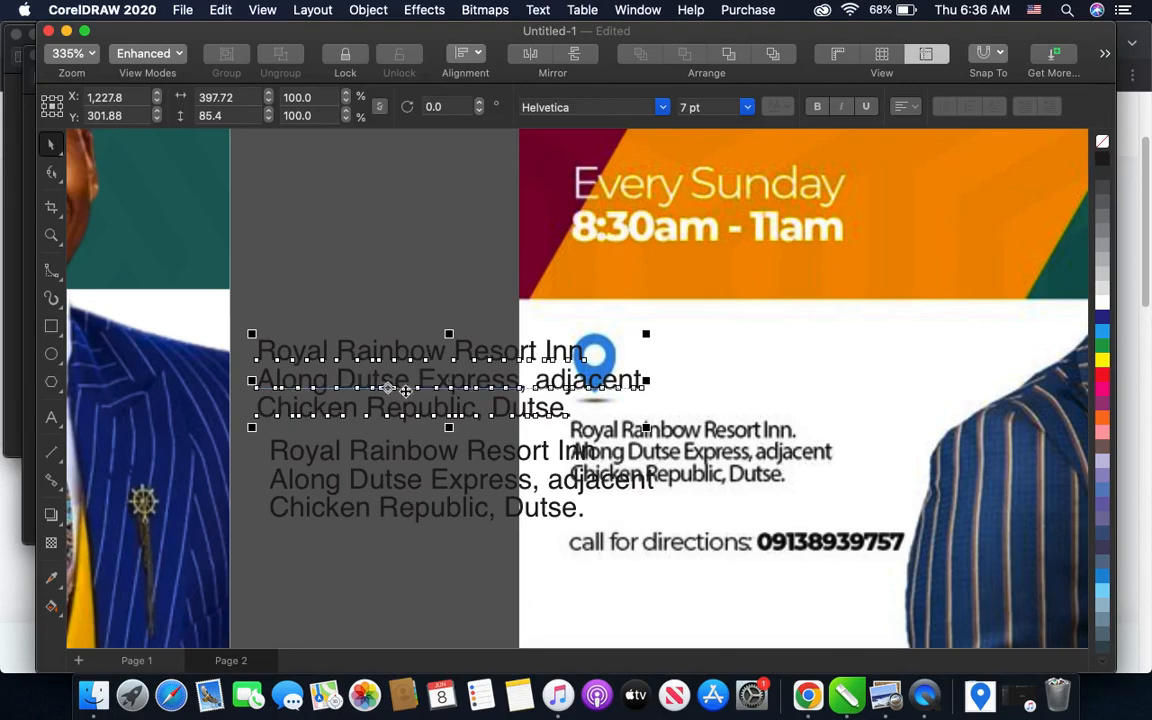
double_click(461, 406)
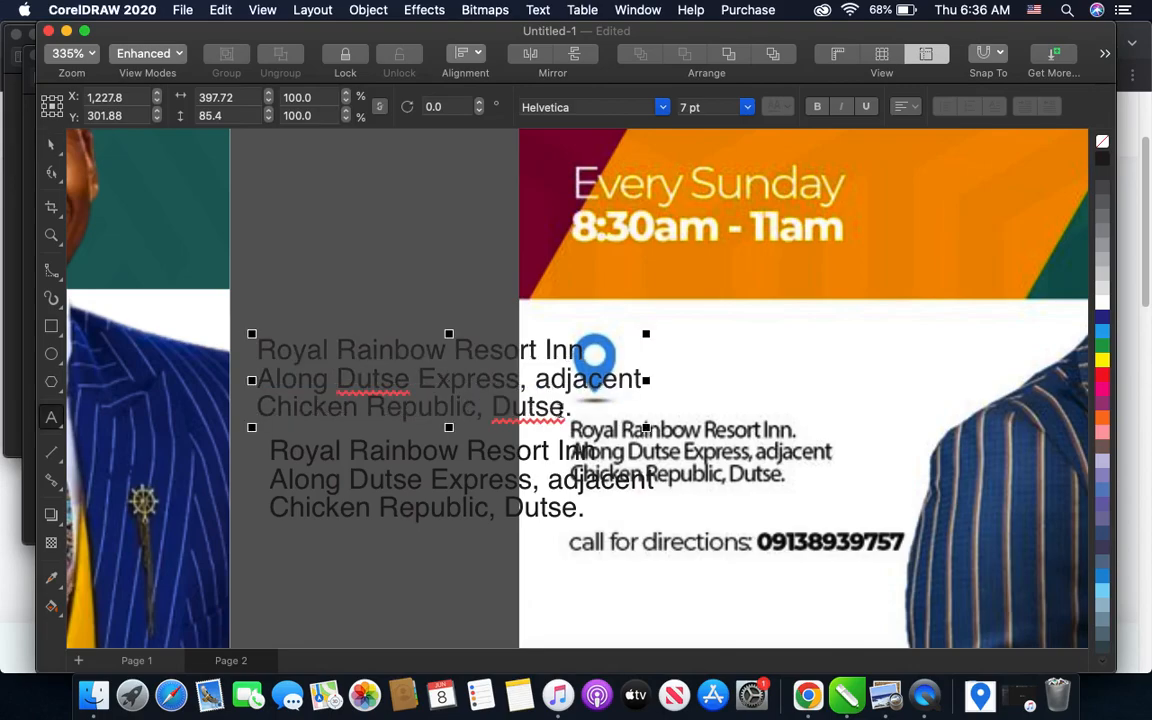
left_click_drag(570, 412, 260, 342)
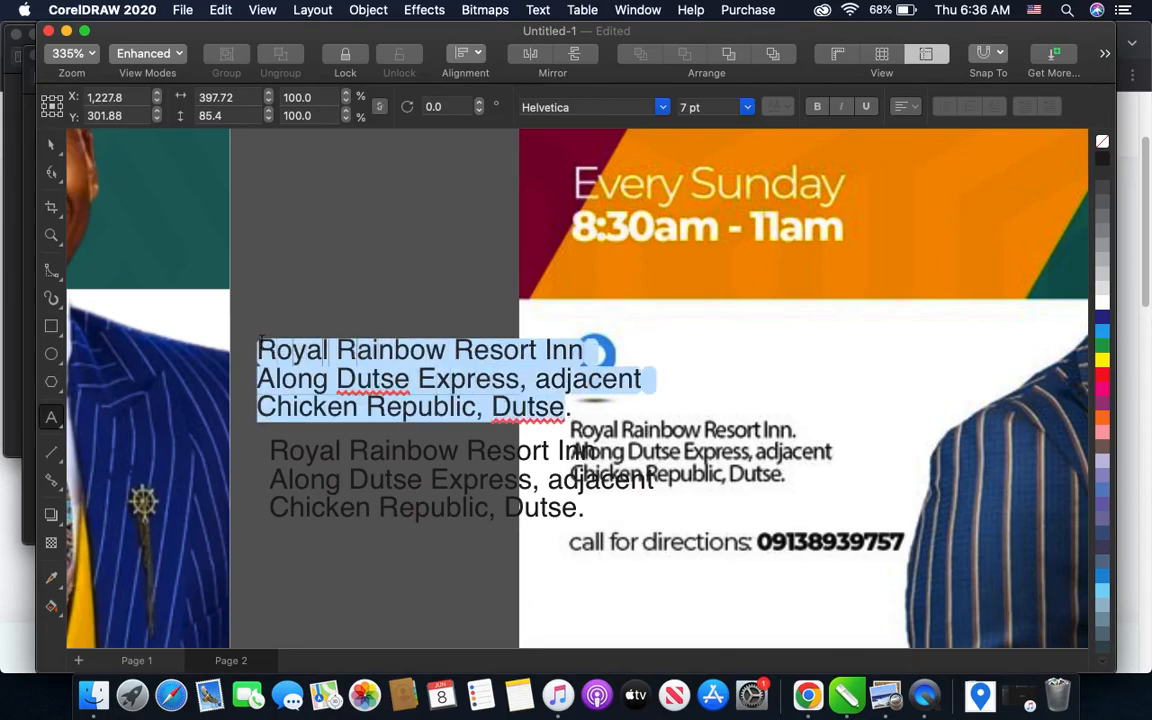
type("call for ")
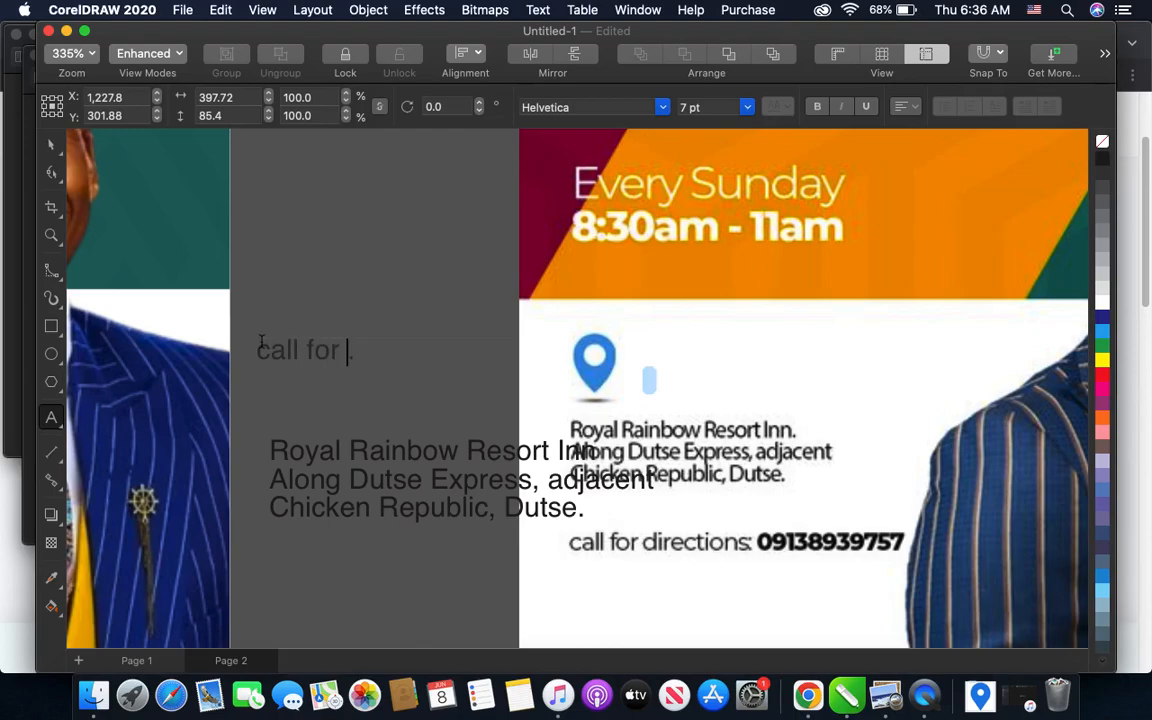
type("directions")
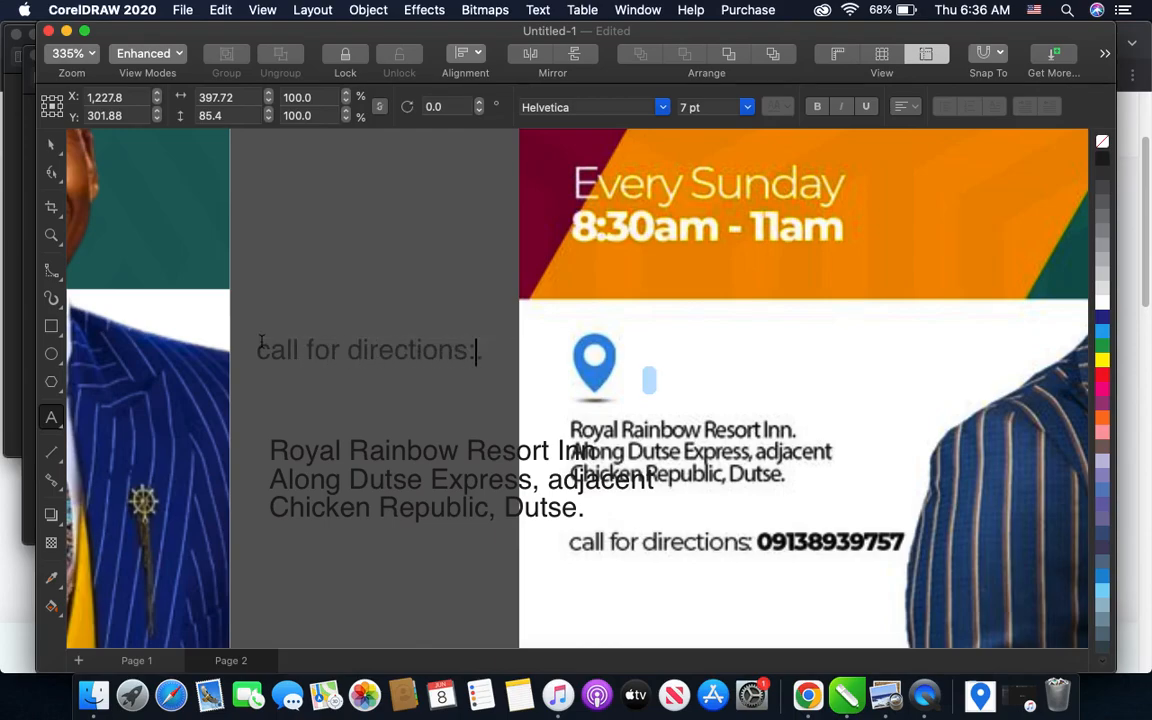
type(":")
- Add the sample's phone number on a new line under "call for directions:" and finish editing the contact text
key("Return")
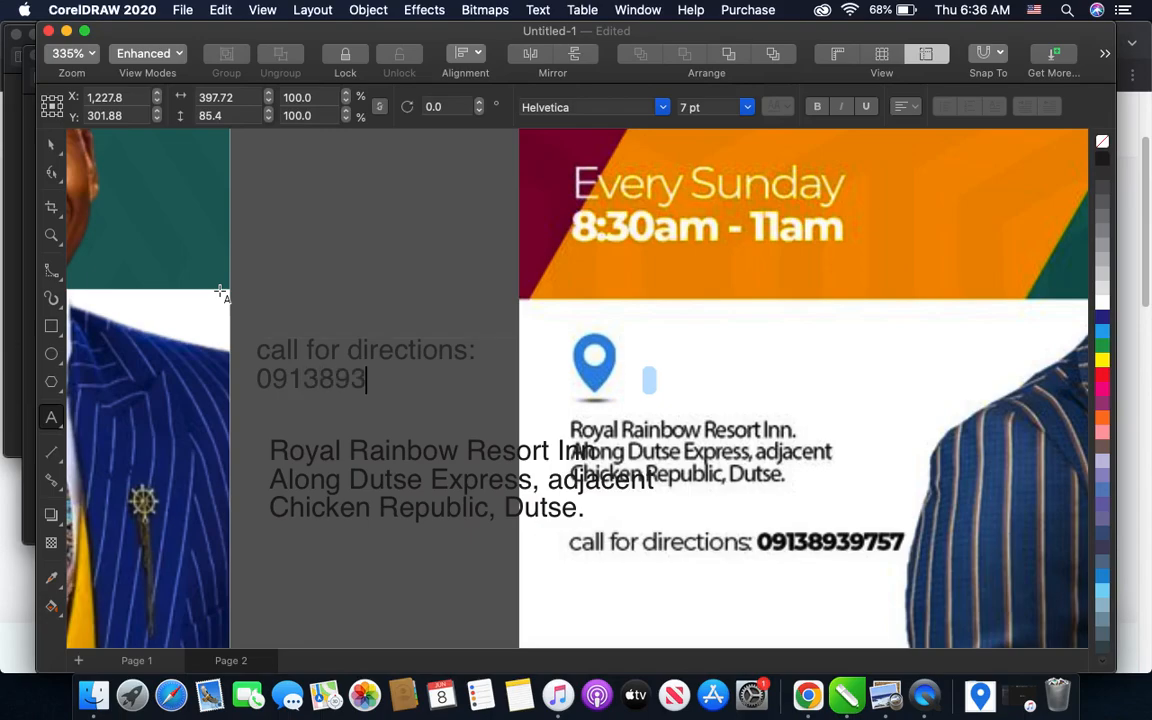
scroll(240, 291, "down", 5)
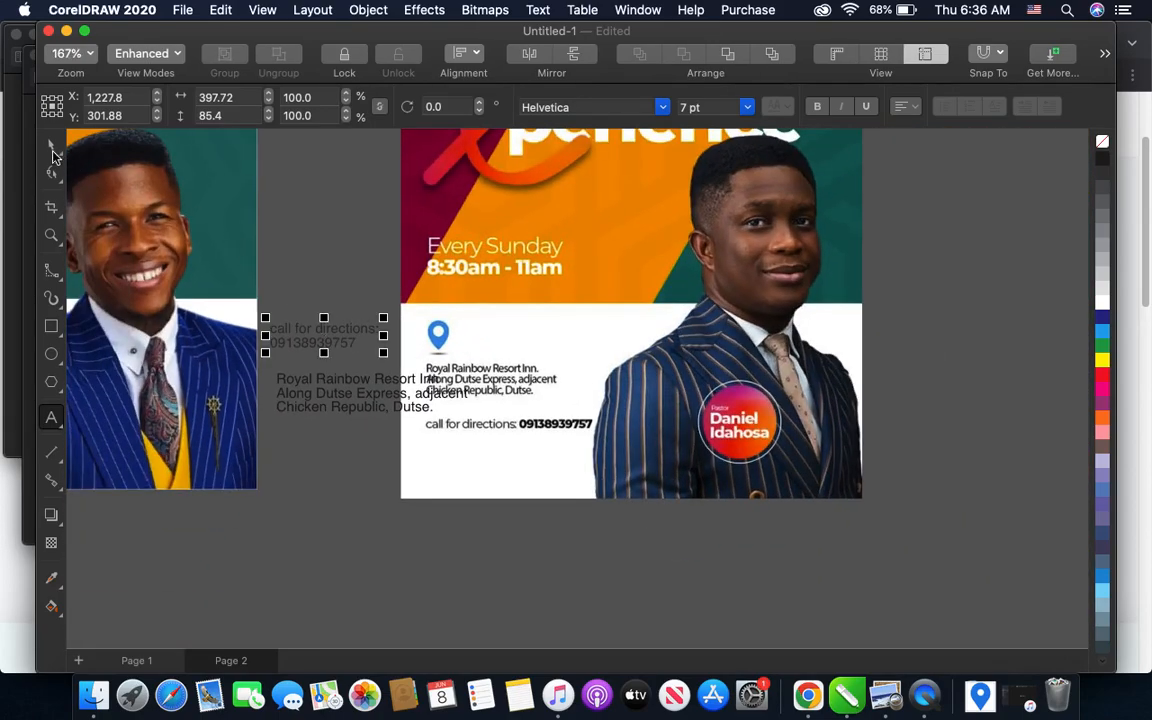
left_click(50, 150)
- Duplicate the contact text below the flyer and replace the copy's wording with the abbreviated pastor title and his full name on two lines
scroll(615, 428, "down", 2)
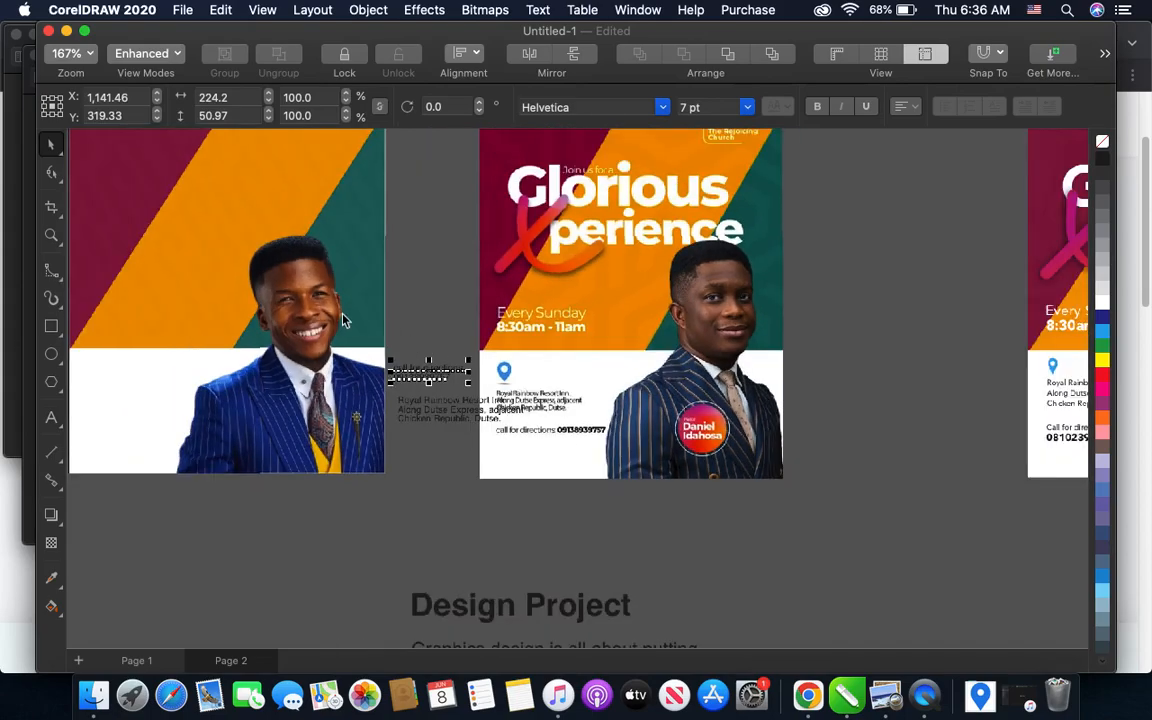
scroll(563, 432, "up", 2)
scroll(654, 447, "down", 3)
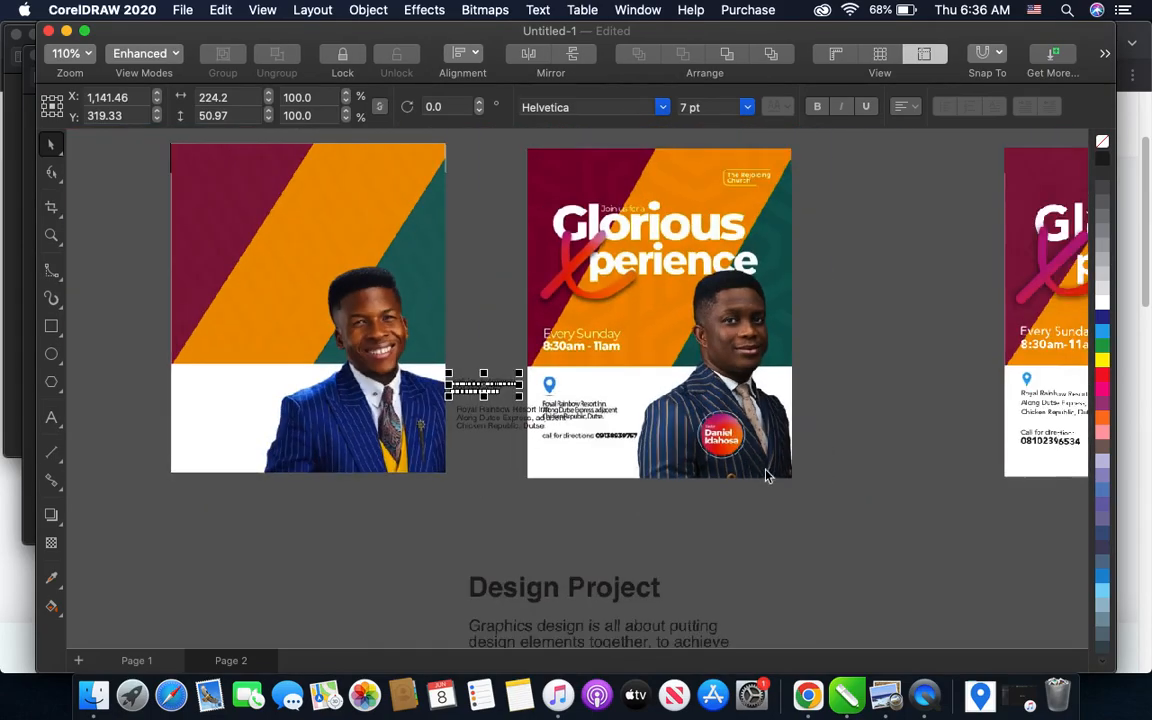
scroll(445, 362, "up", 1)
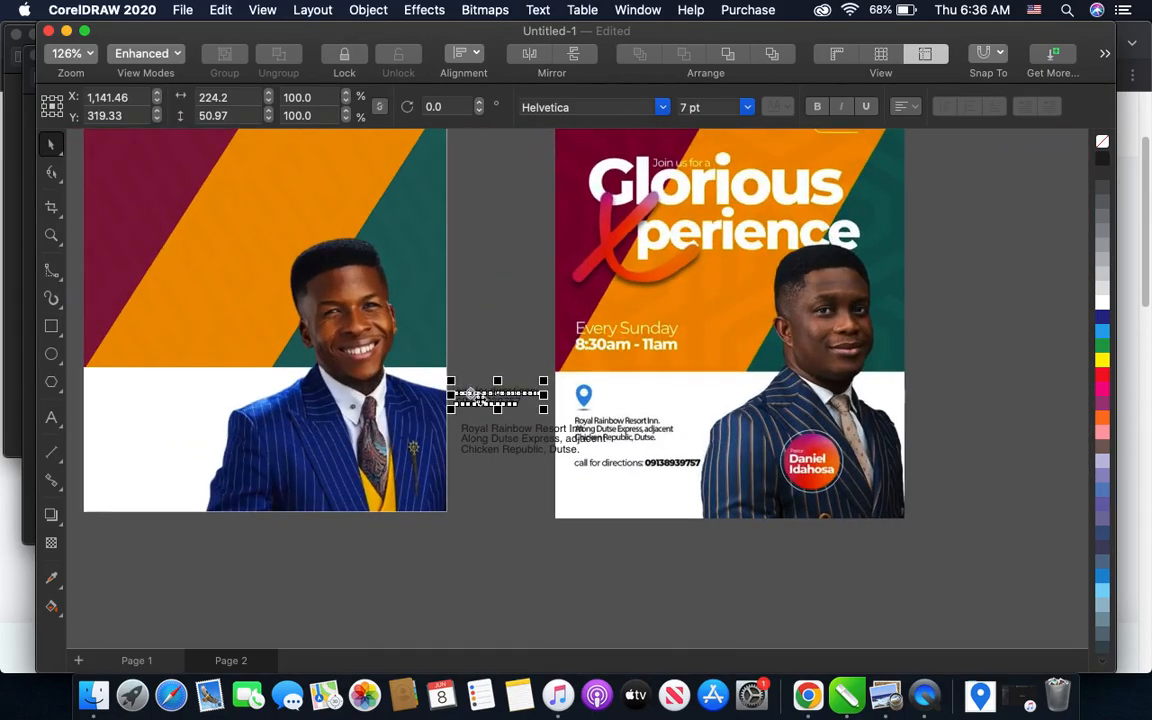
scroll(492, 437, "up", 2)
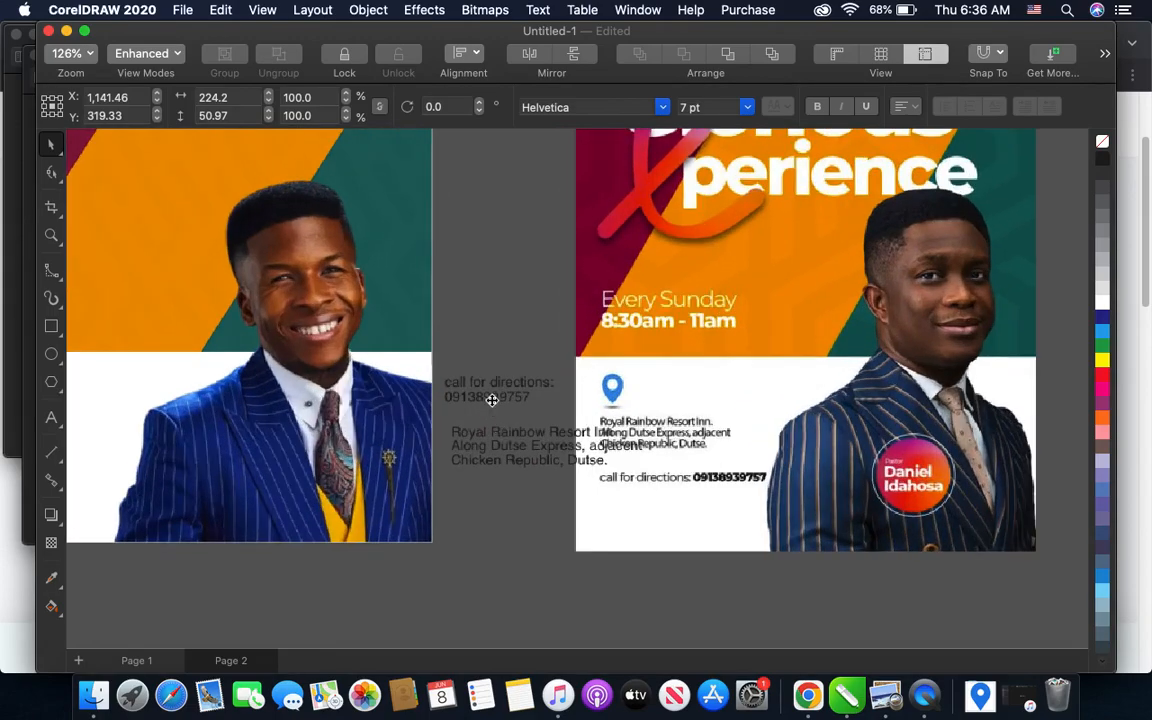
left_click_drag(498, 388, 414, 564)
right_click(481, 574)
double_click(483, 573)
type("Pst")
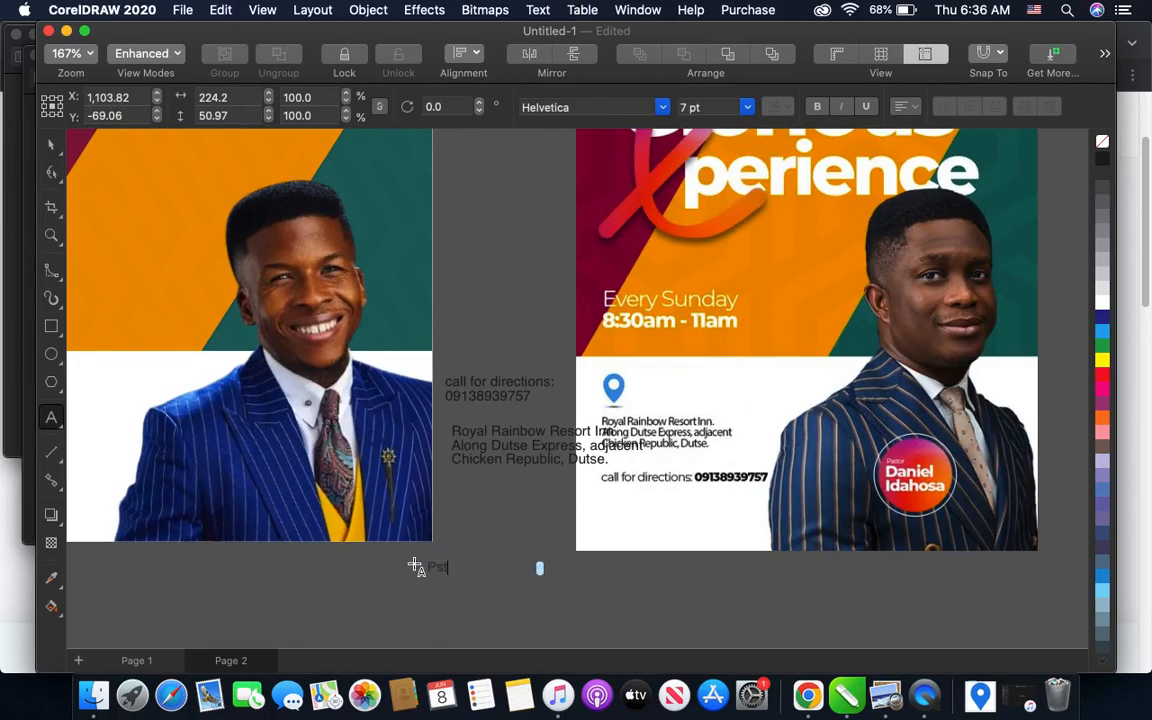
type(". Iren")
left_click(416, 568)
left_click(56, 147)
- Select the contact text and the venue text together and move them onto the flyer's white lower band
left_click_drag(437, 360, 594, 506)
scroll(757, 519, "down", 2)
scroll(757, 519, "down", 1)
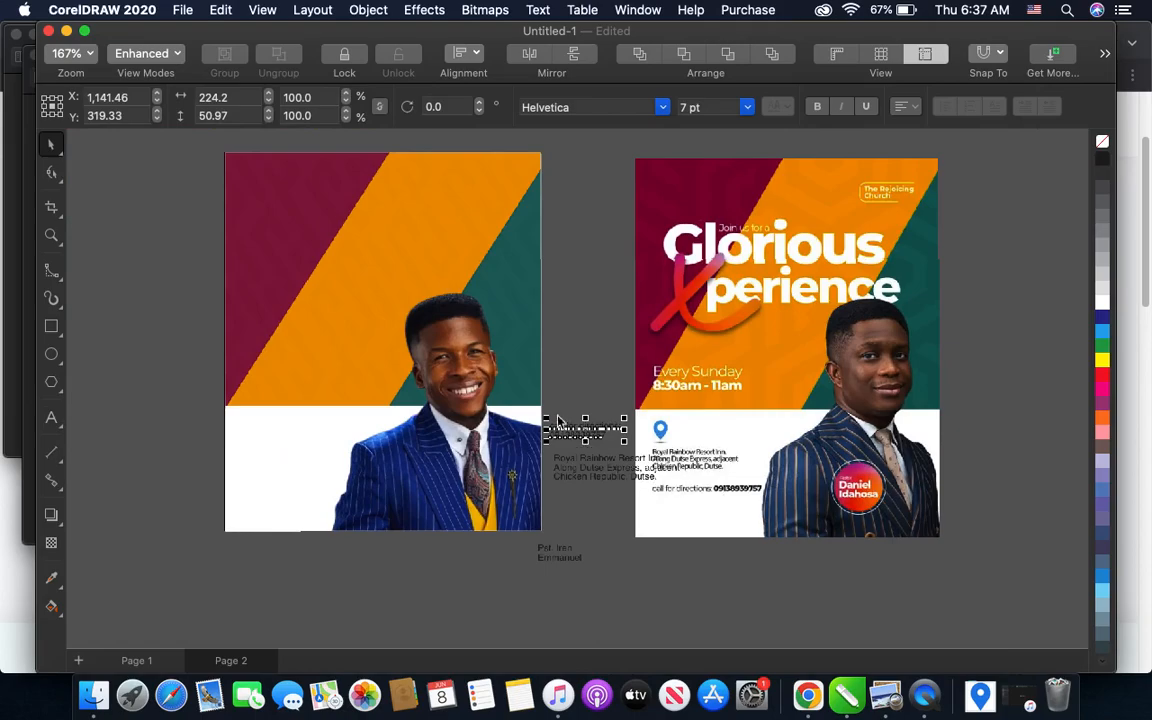
left_click(545, 390)
left_click_drag(548, 400, 684, 507)
left_click_drag(615, 455, 327, 455)
scroll(178, 452, "up", 1)
scroll(178, 452, "up", 2)
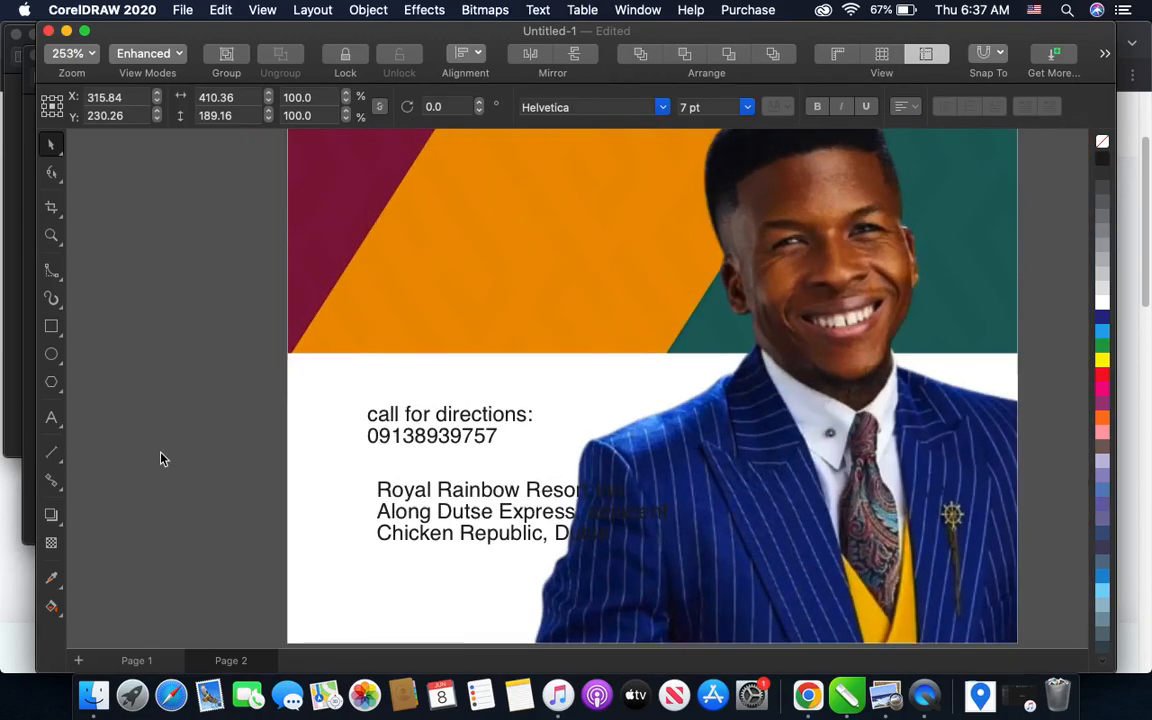
left_click(161, 452)
- Move the contact text off the flyer to its left and shift the venue text up and left within the white band
scroll(374, 469, "down", 1)
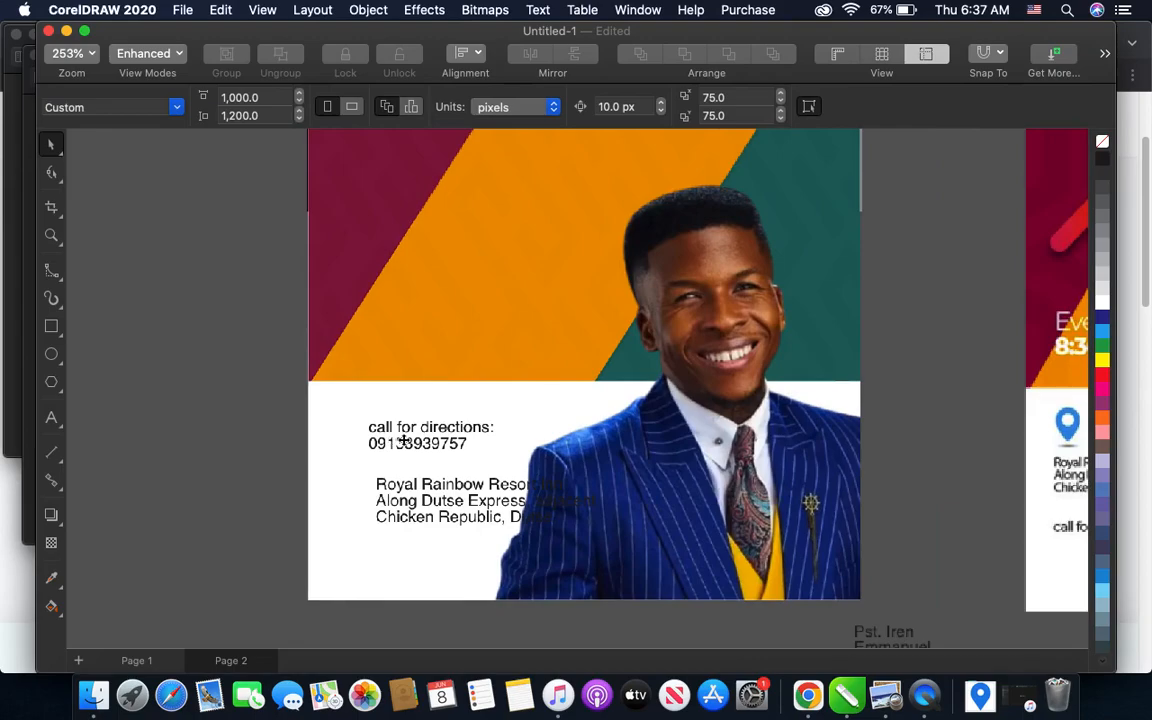
left_click(425, 438)
left_click_drag(430, 437, 178, 437)
left_click(380, 496)
left_click_drag(446, 502, 401, 475)
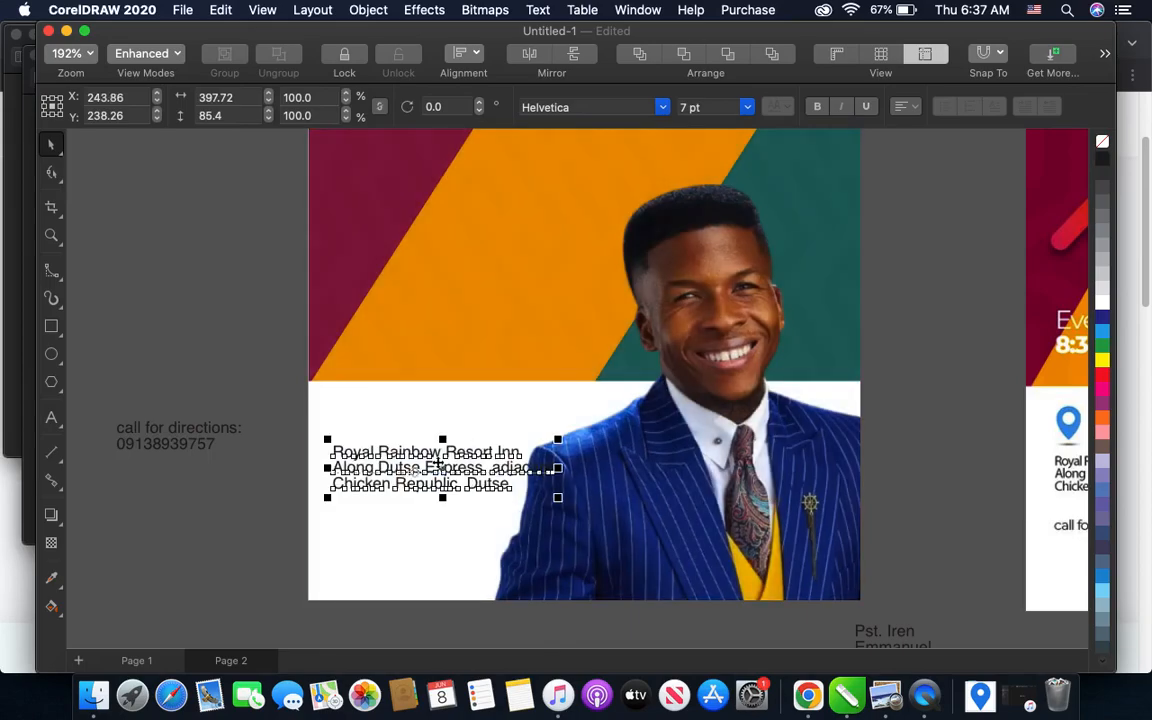
- Try the venue text at 5 pt and change its font size to 6 pt
left_click(684, 107)
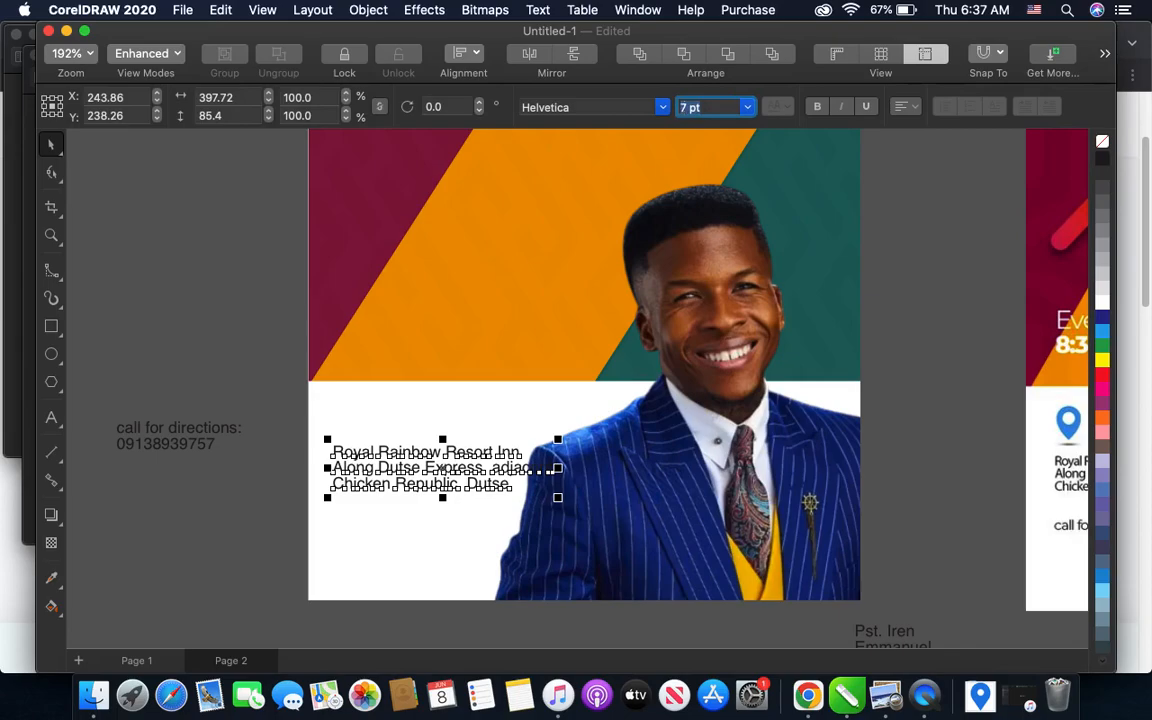
type("5")
key("Return")
left_click(687, 110)
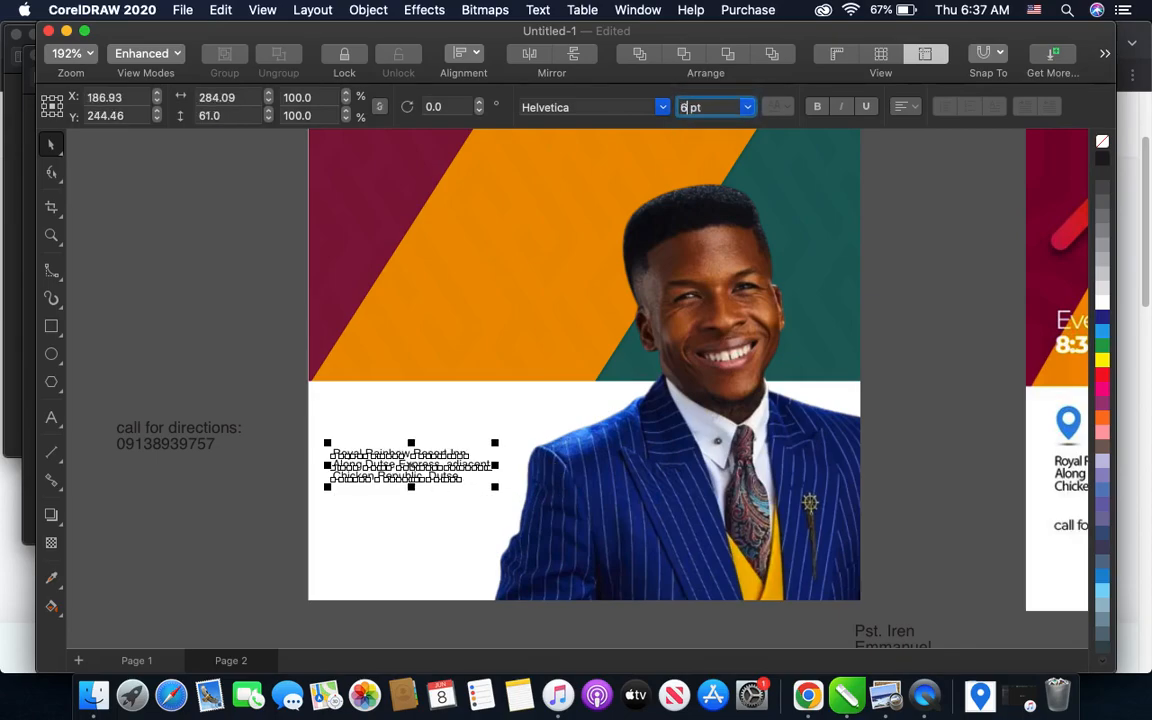
type("6")
key("Return")
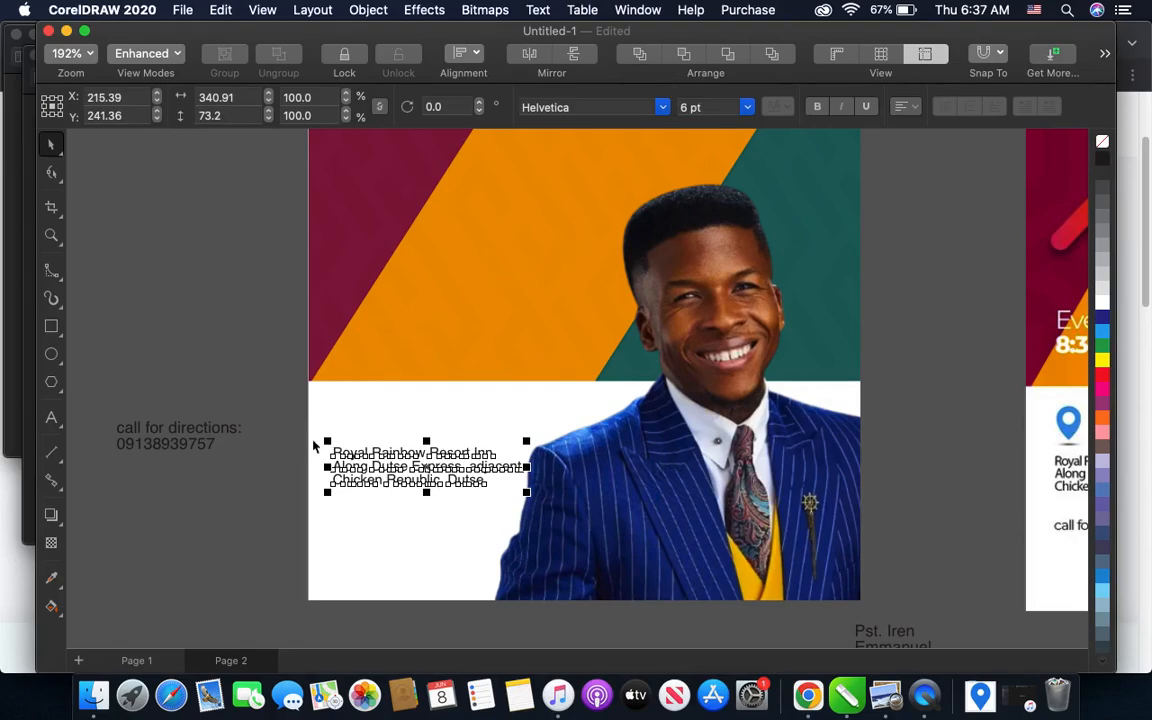
- Nudge the venue text 10 px to the right and make it bold
left_click(265, 422)
scroll(386, 478, "up", 1)
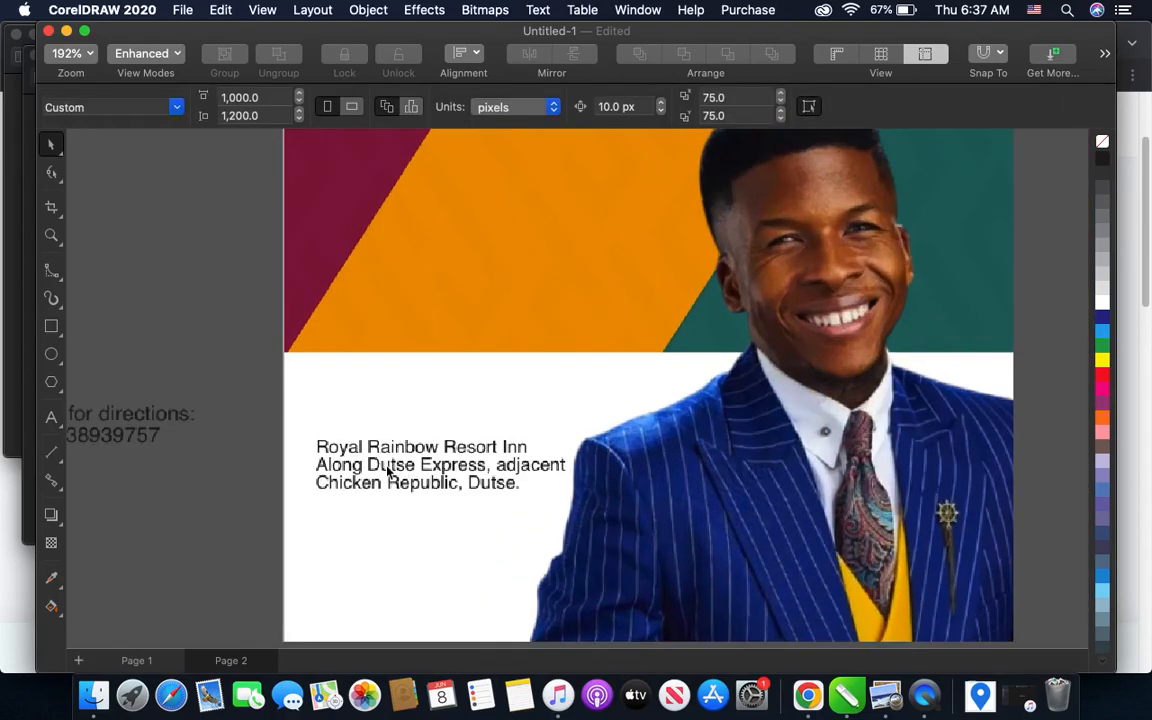
left_click(388, 472)
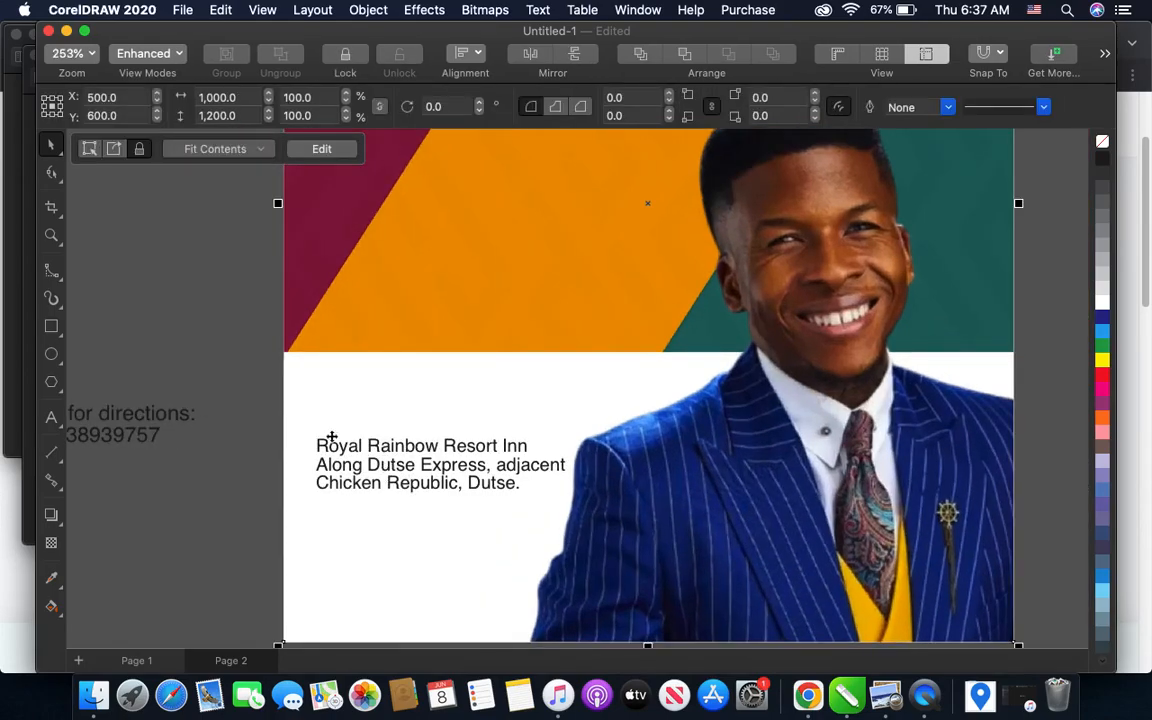
left_click_drag(265, 414, 590, 516)
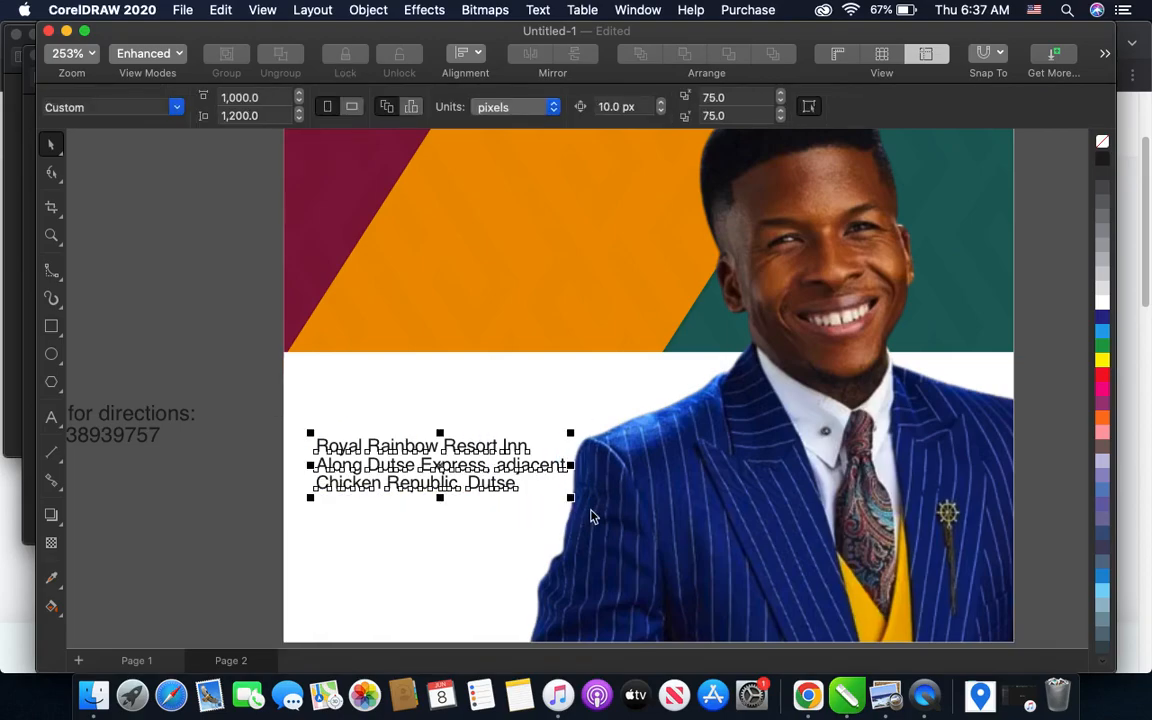
key("Right")
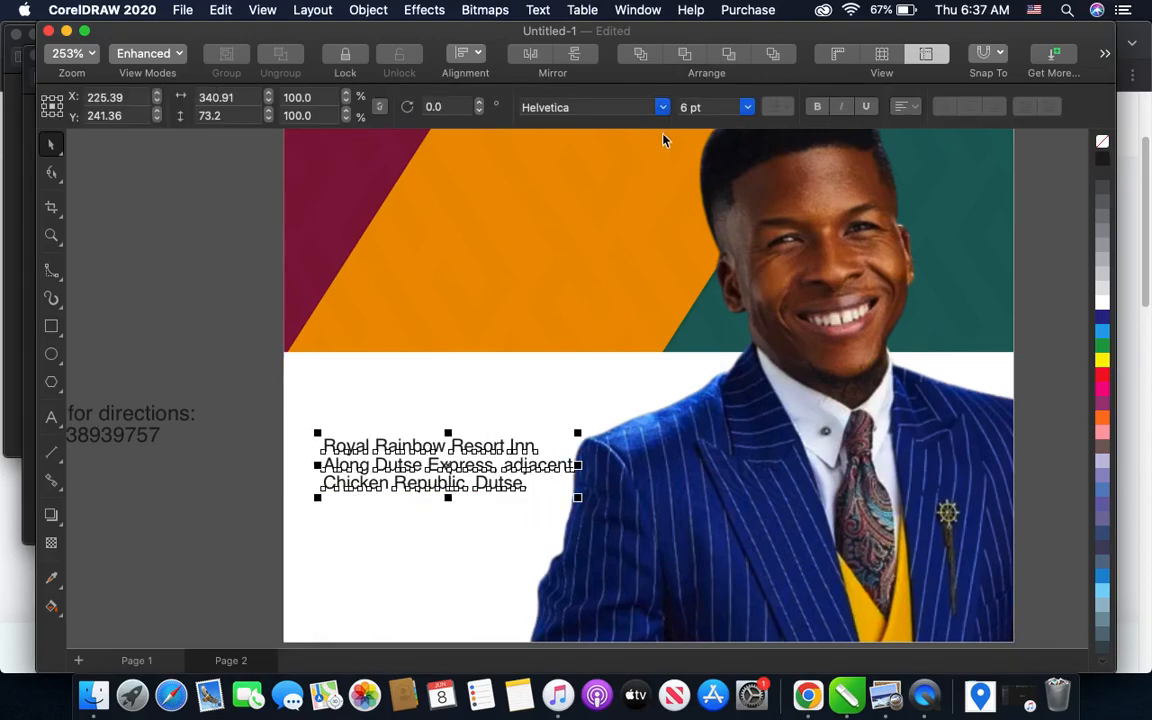
left_click(816, 107)
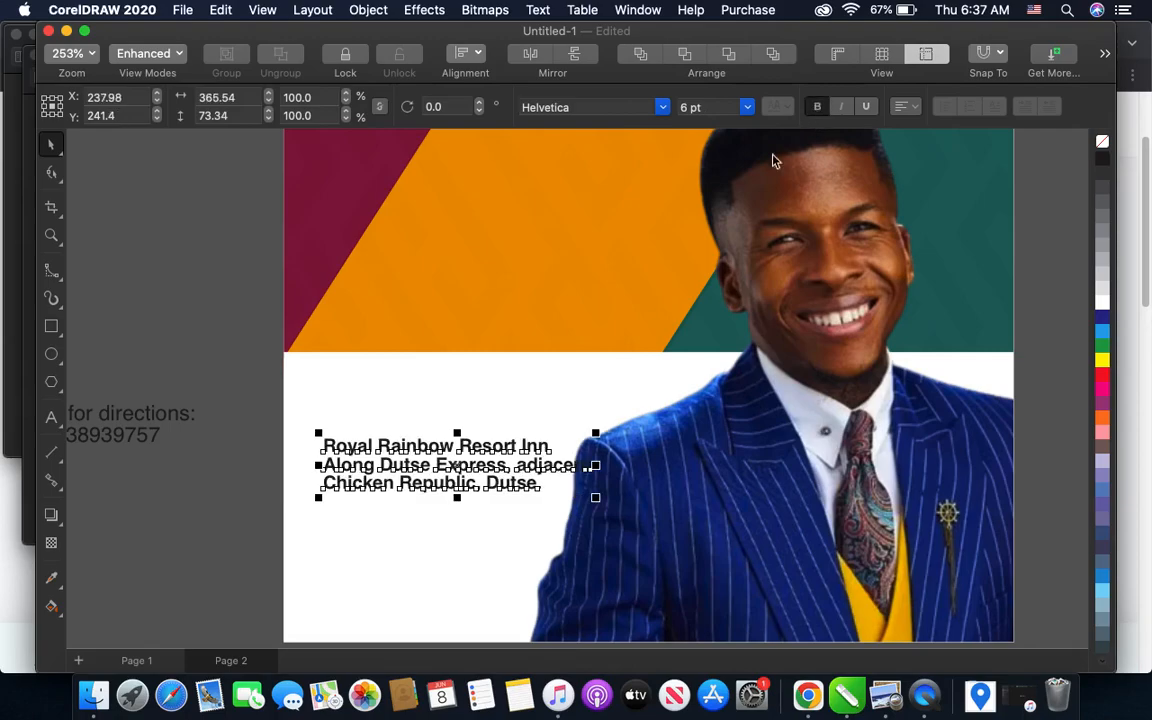
left_click(233, 390)
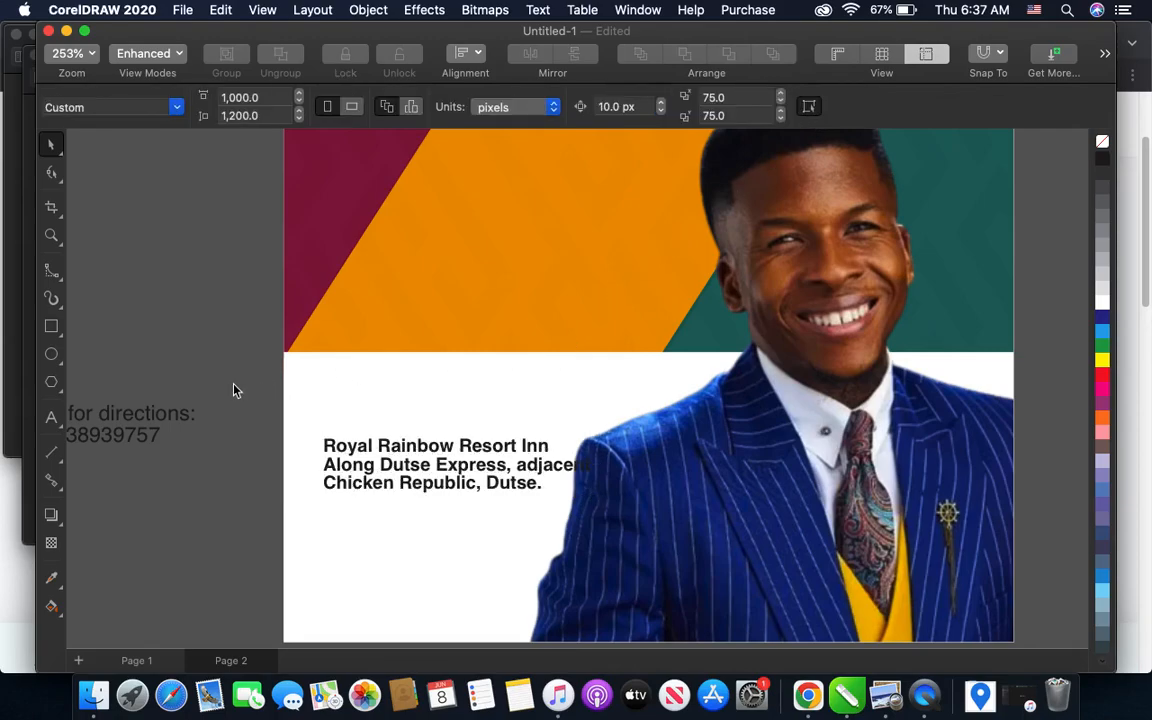
- Set the bold venue text's font size to 5 pt so it clears the pastor's sleeve
scroll(252, 370, "down", 2)
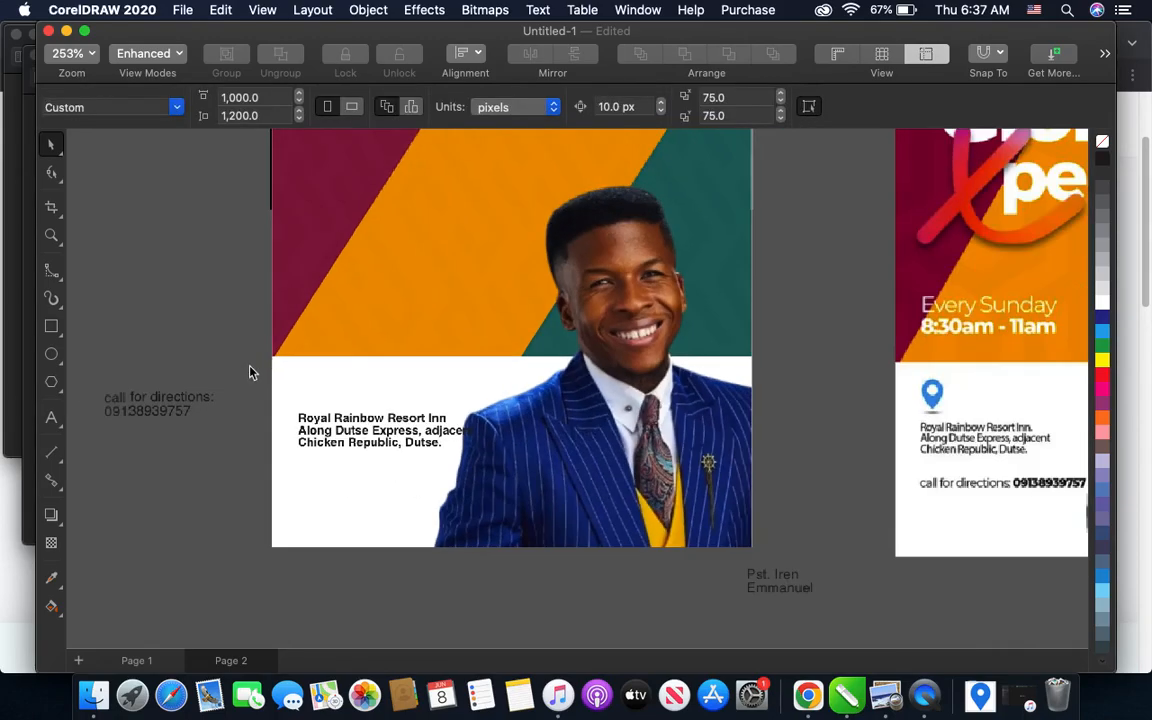
left_click(320, 430)
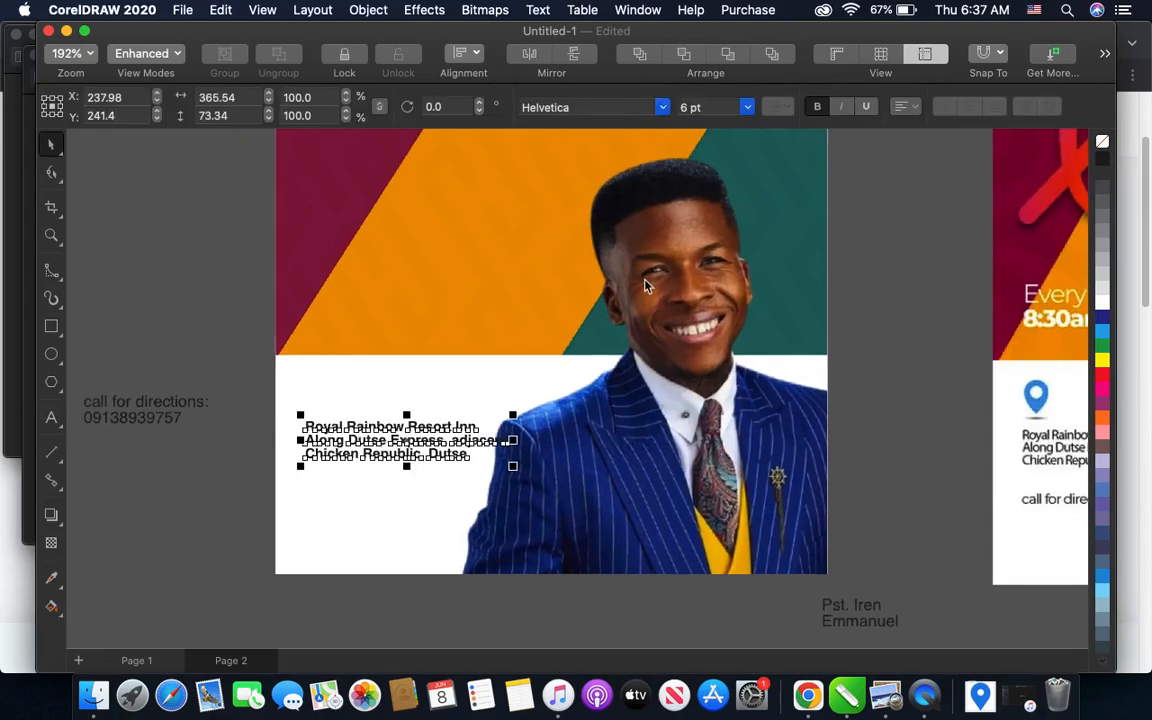
left_click(689, 107)
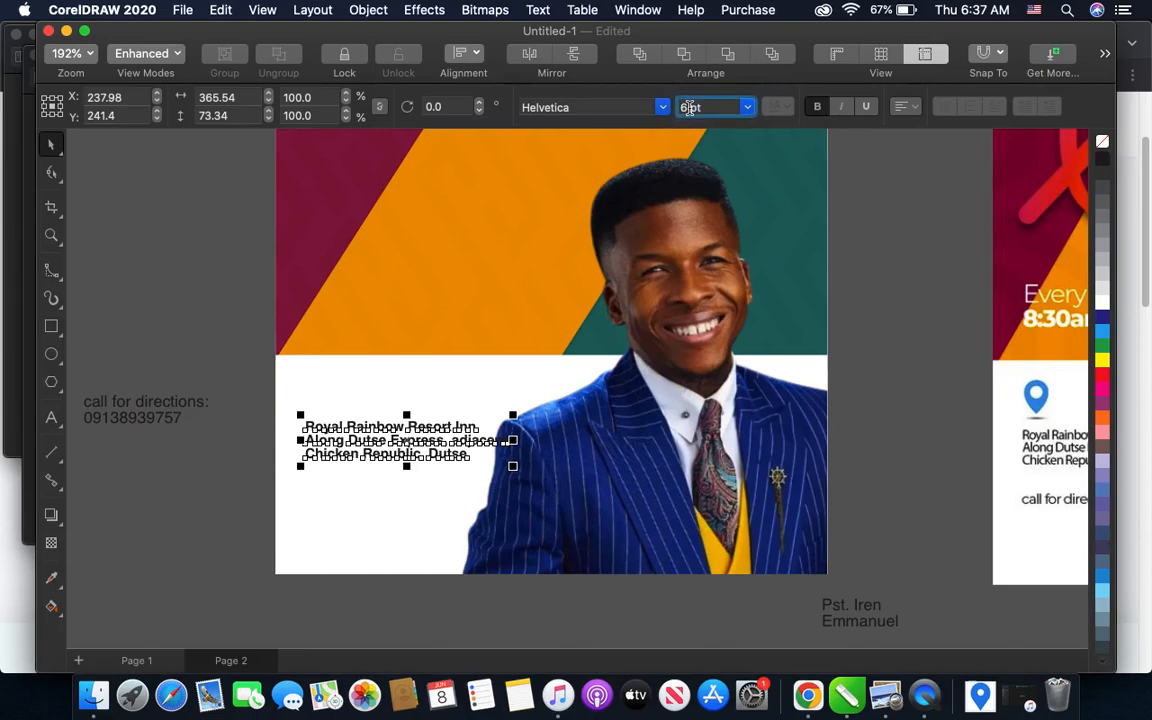
type("5")
key("Return")
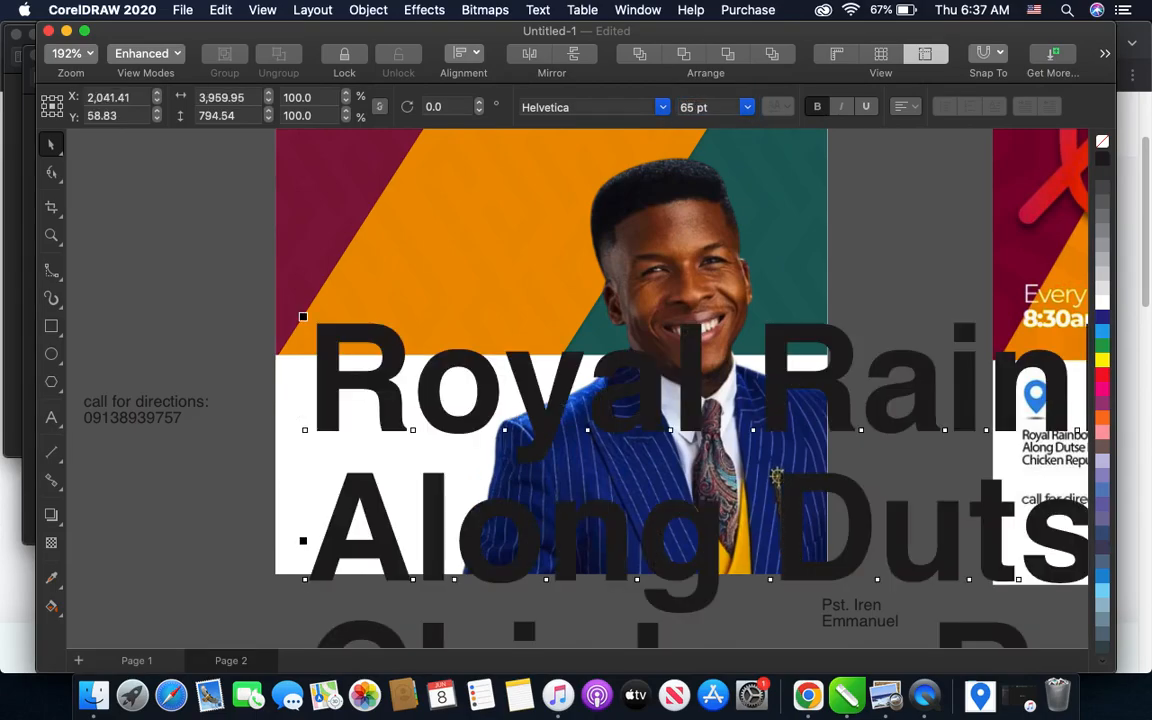
left_click(687, 108)
key("BackSpace")
key("BackSpace")
type("5")
key("Return")
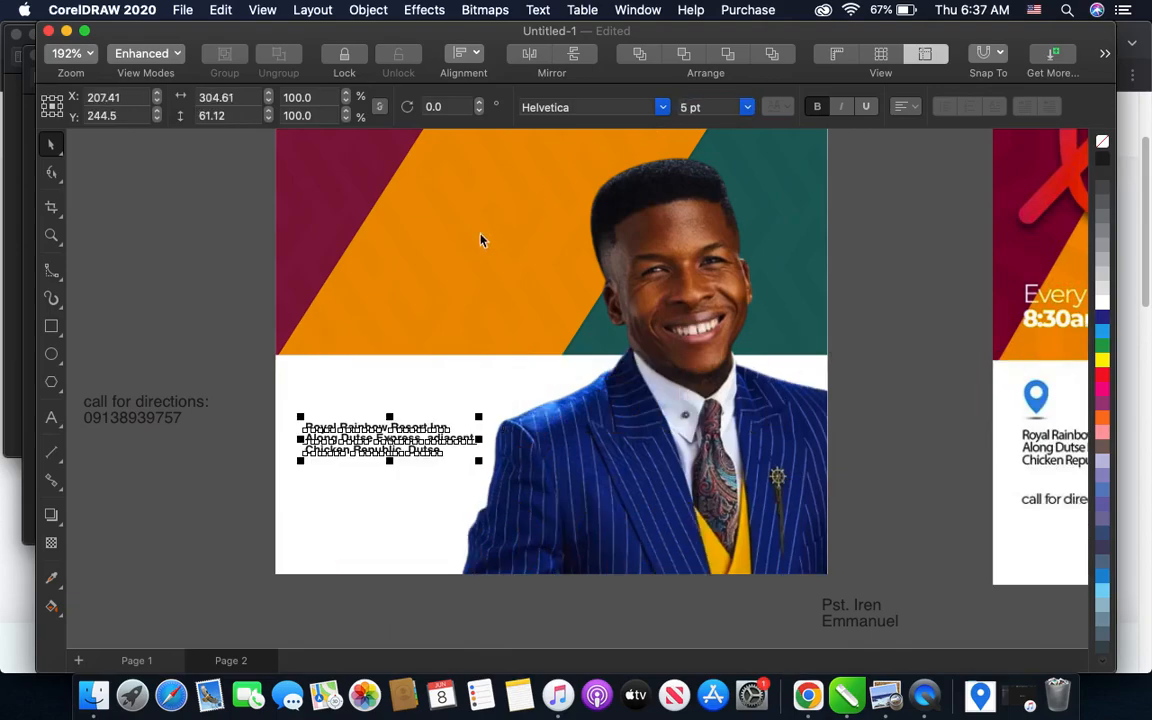
- Scale the venue text up slightly from its corner to about 5.4 pt
scroll(446, 331, "up", 1)
left_click_drag(489, 501, 507, 519)
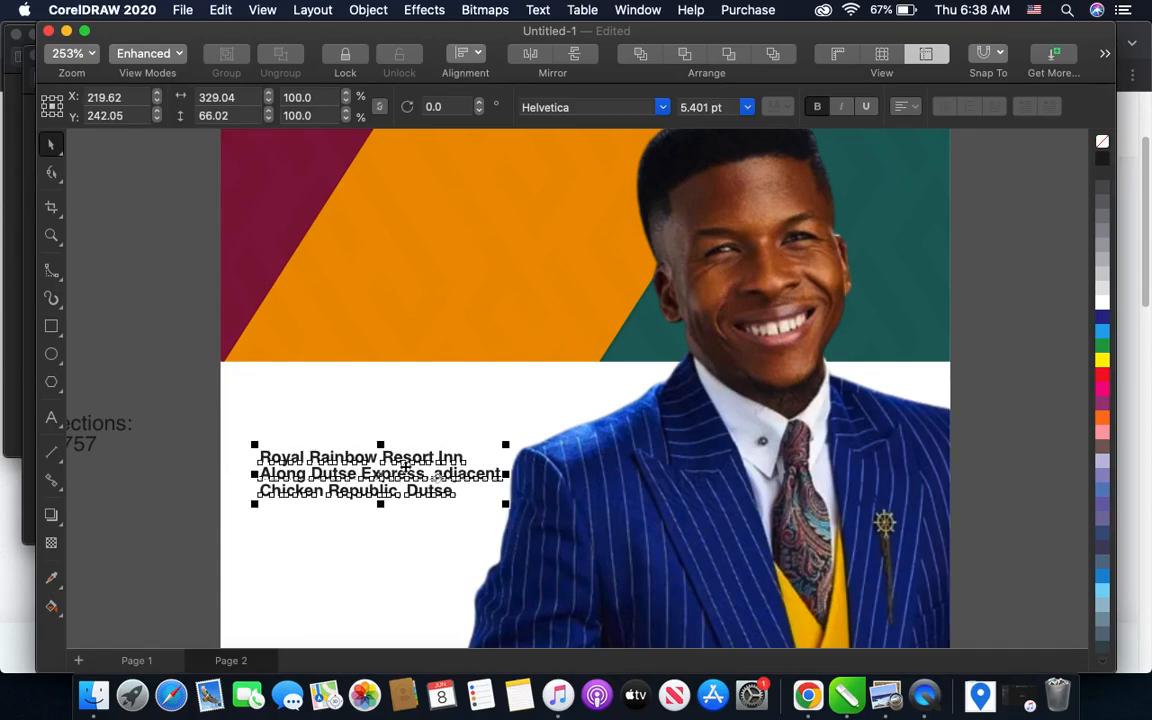
left_click(185, 443)
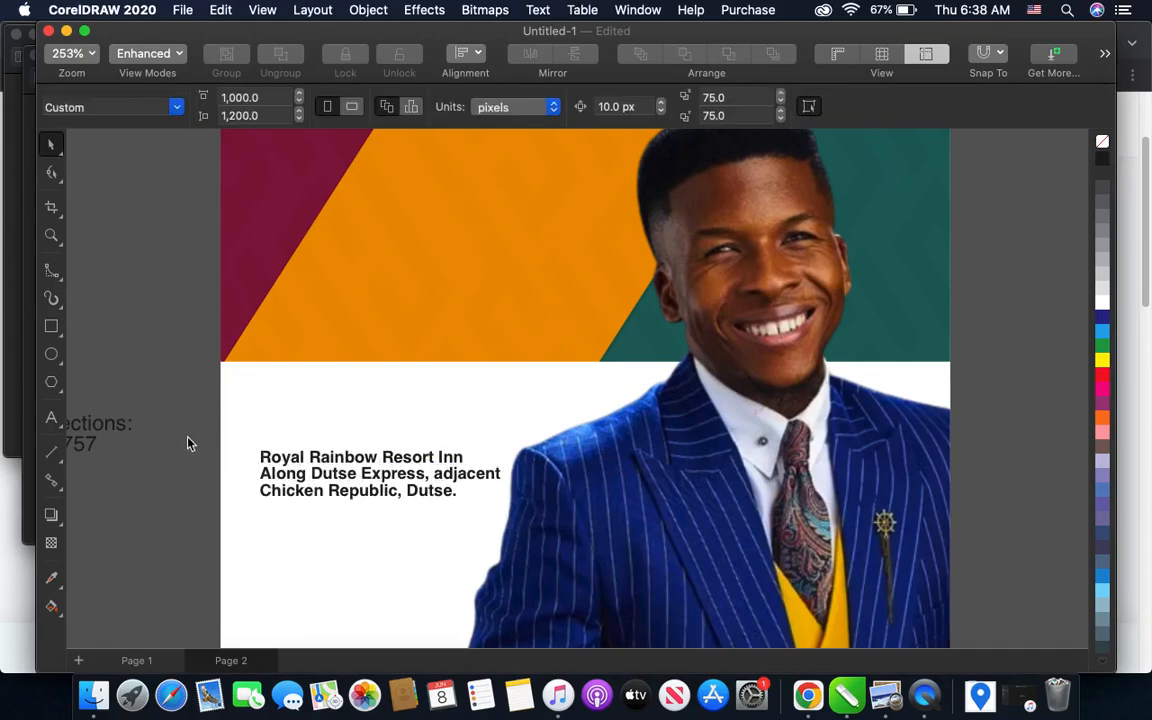
- Make the contact text beside the flyer bold and set its font size to 5 pt
scroll(357, 509, "down", 2)
left_click(157, 470)
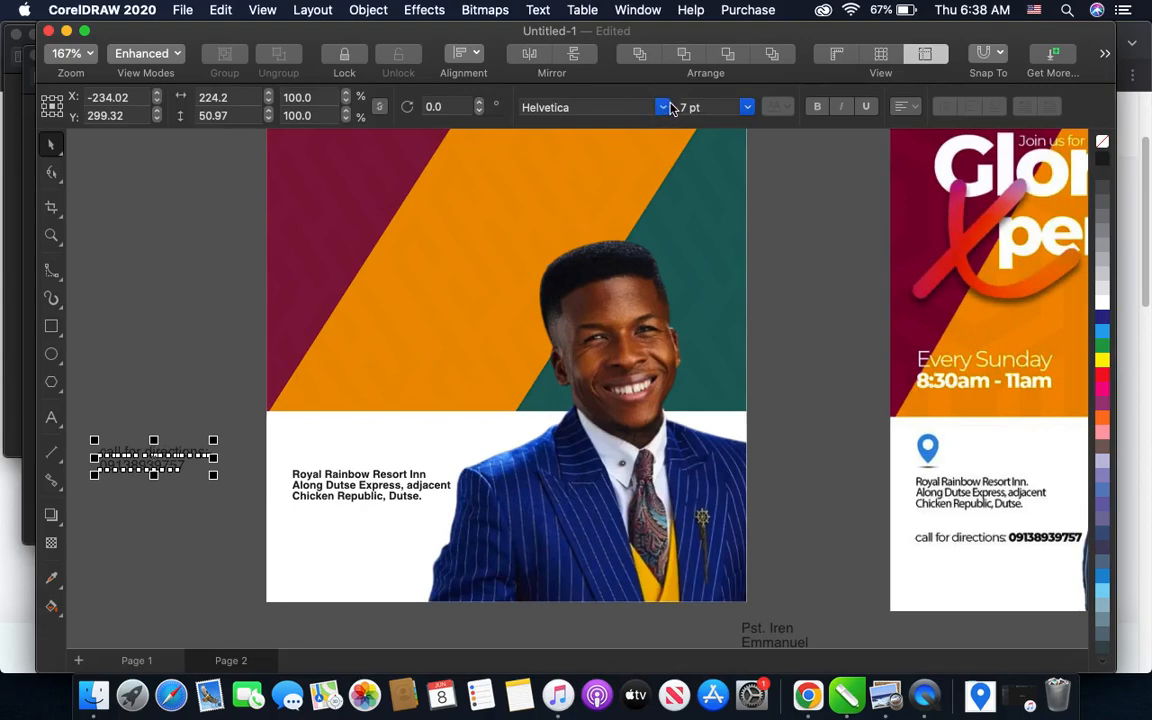
left_click(816, 107)
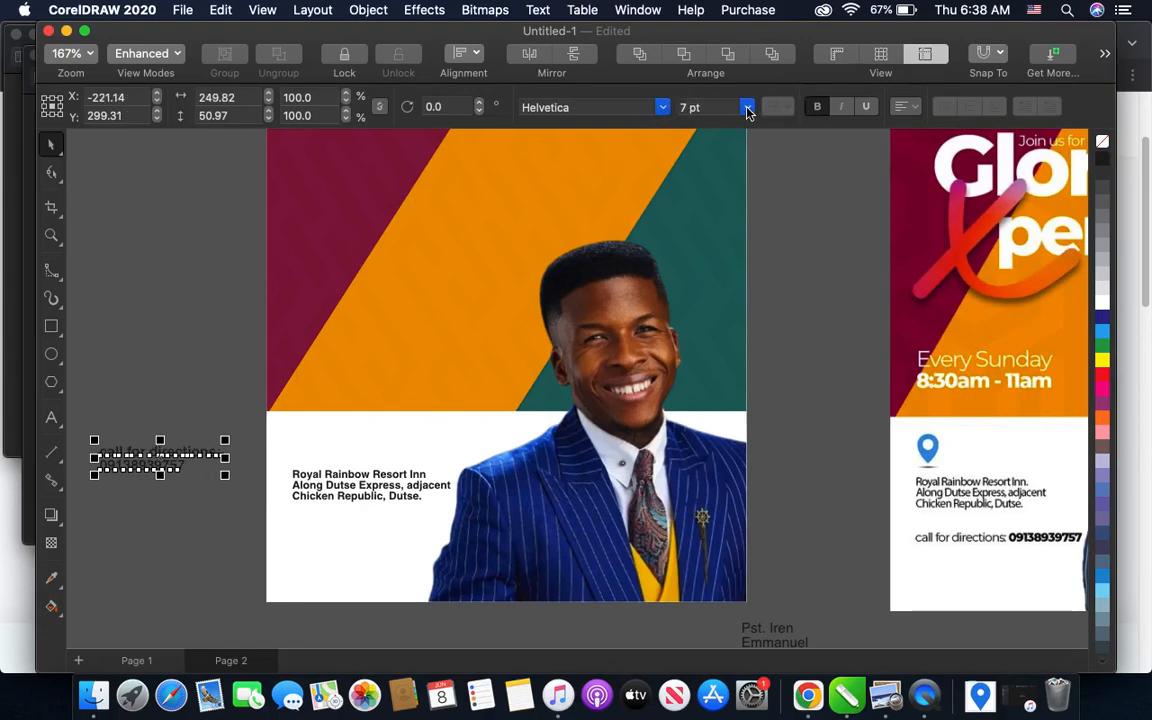
left_click(684, 108)
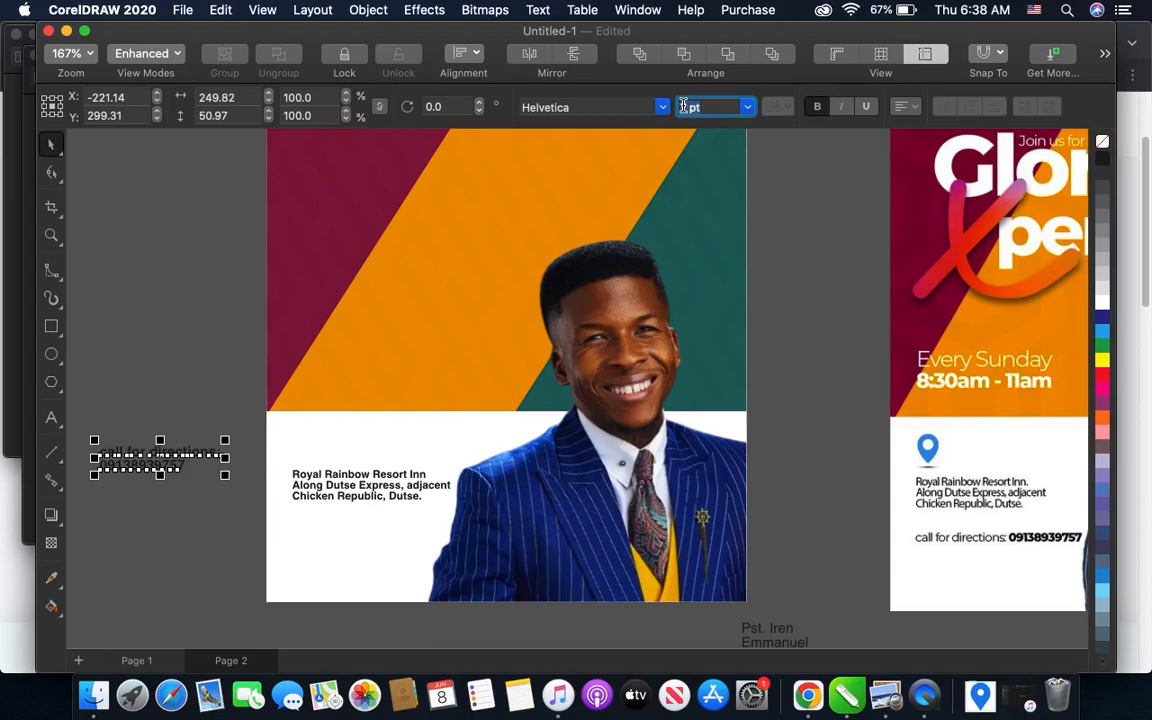
type("5")
key("Return")
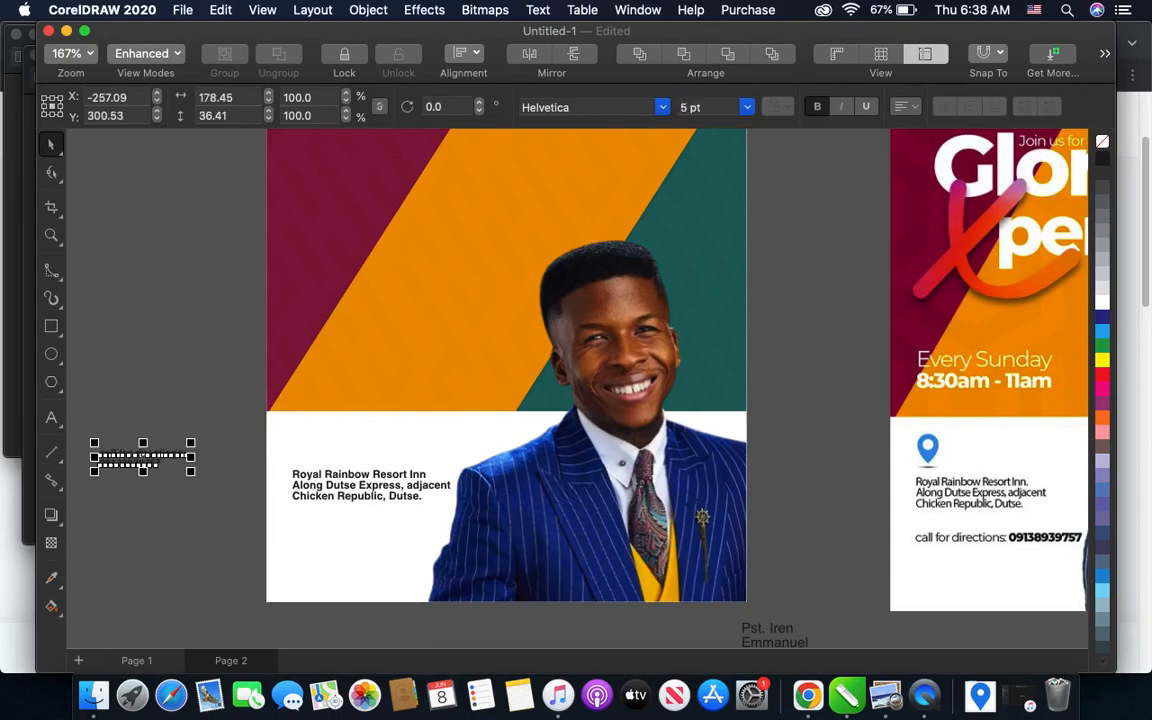
- Move the contact text onto the white band just beneath the venue text
left_click_drag(150, 458, 330, 521)
scroll(324, 535, "up", 5)
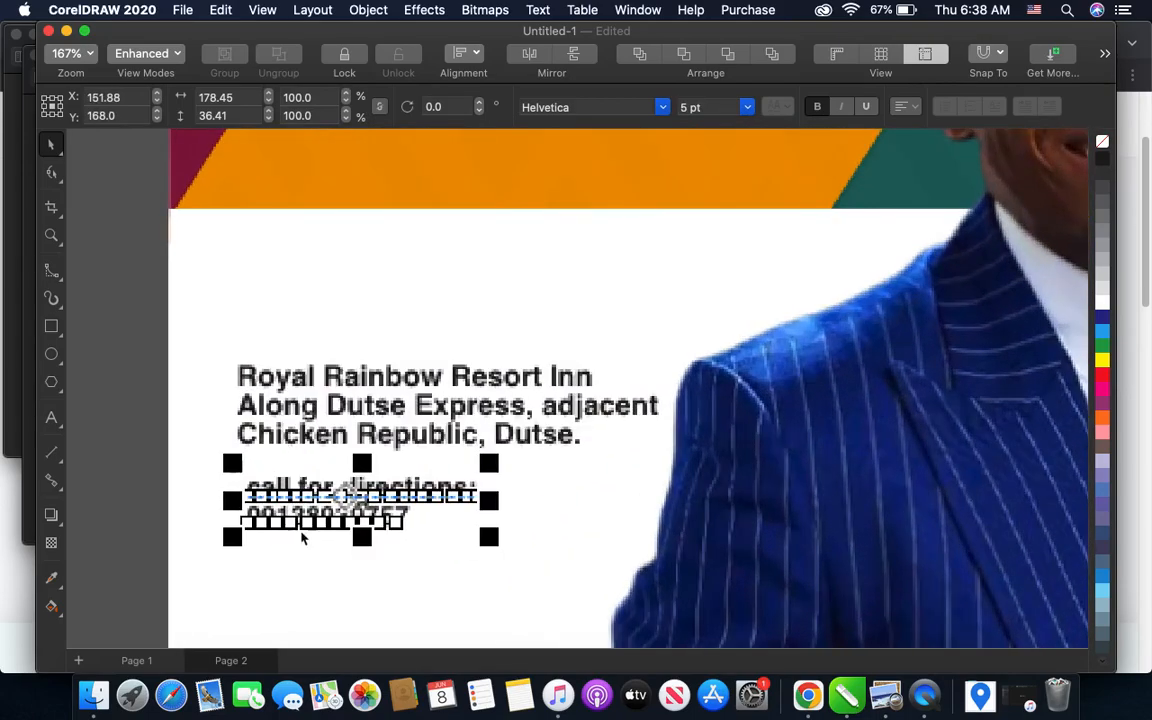
left_click(137, 478)
- Align the contact text with the venue text's left edge, slightly lower, and break it apart into separate lines
left_click(338, 492)
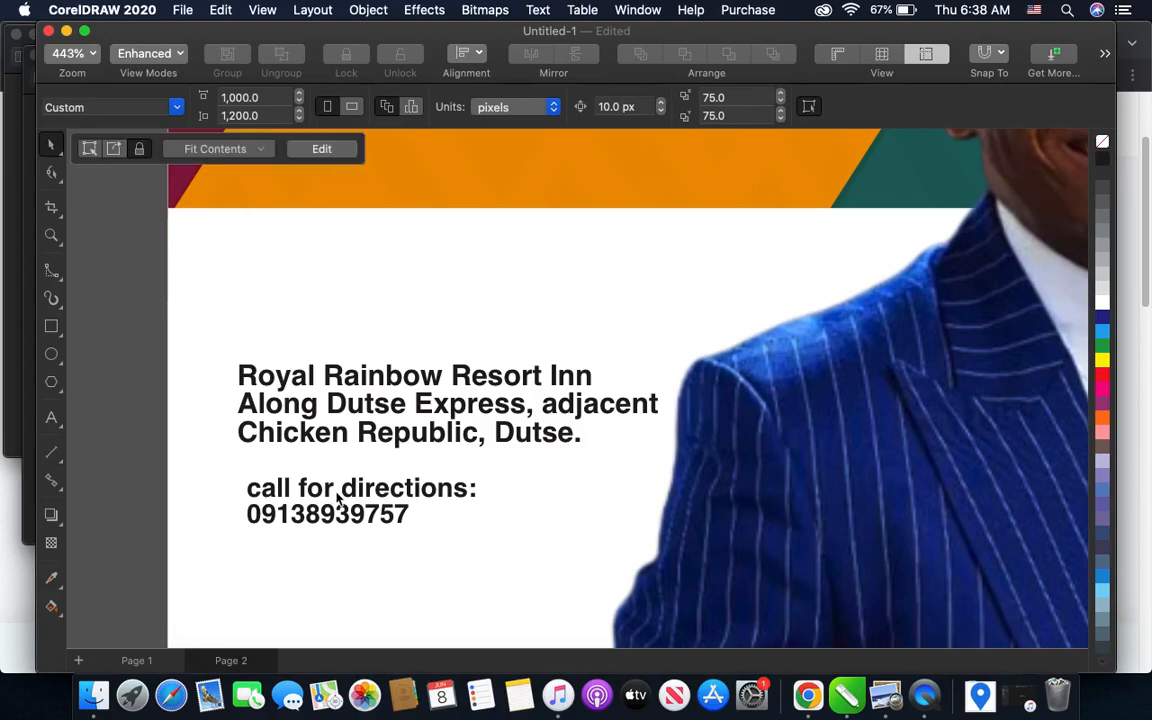
left_click(352, 490)
mouse_move(352, 490)
left_mouse_down()
mouse_move(341, 491)
mouse_move(345, 505)
left_mouse_up()
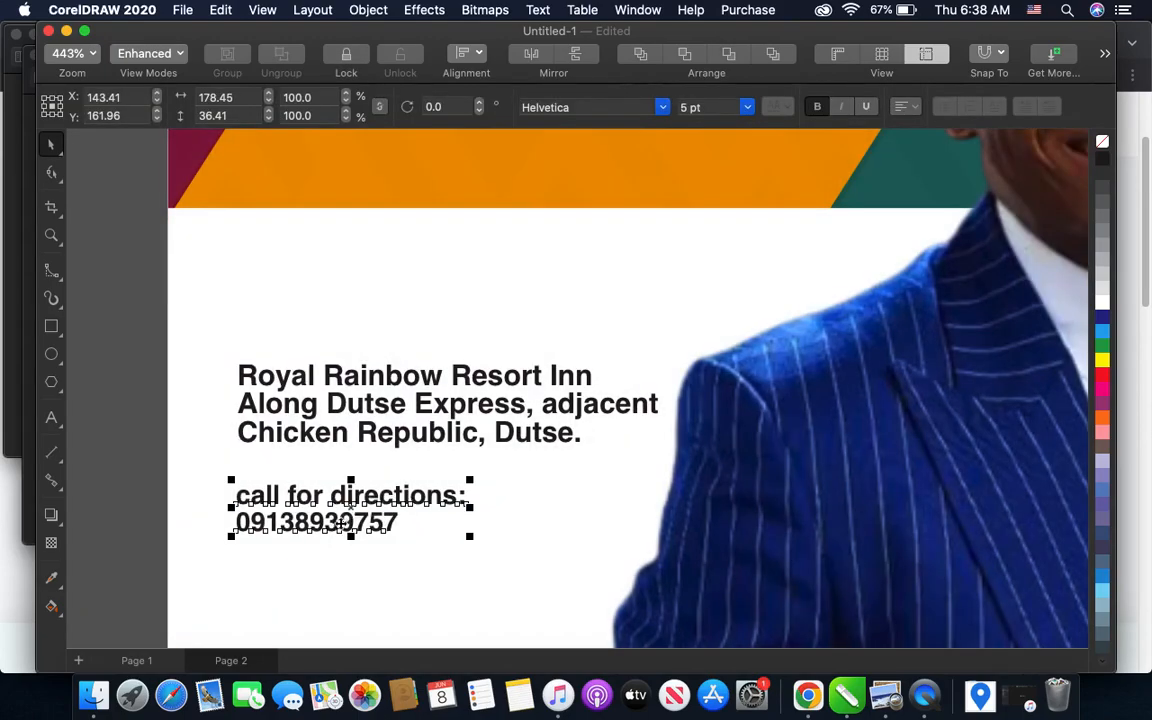
key("super+k")
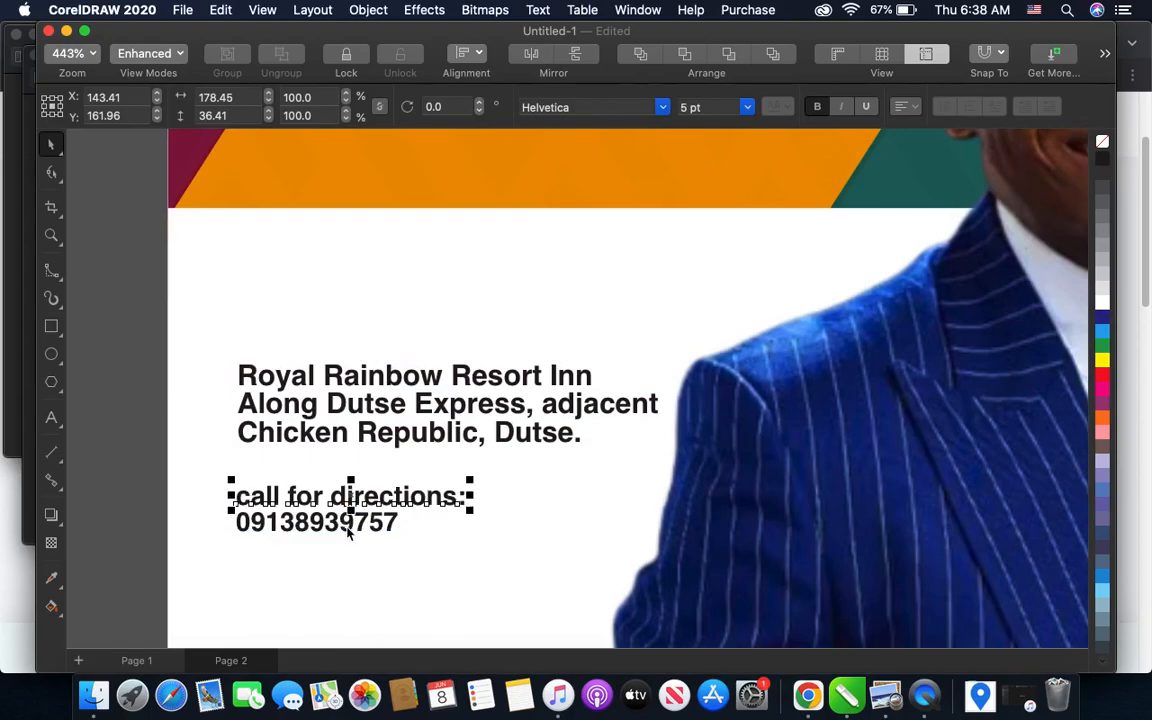
- Set the phone number line to 8 pt and nudge it vertically to sit just beneath the "call for directions:" line
left_click(348, 533)
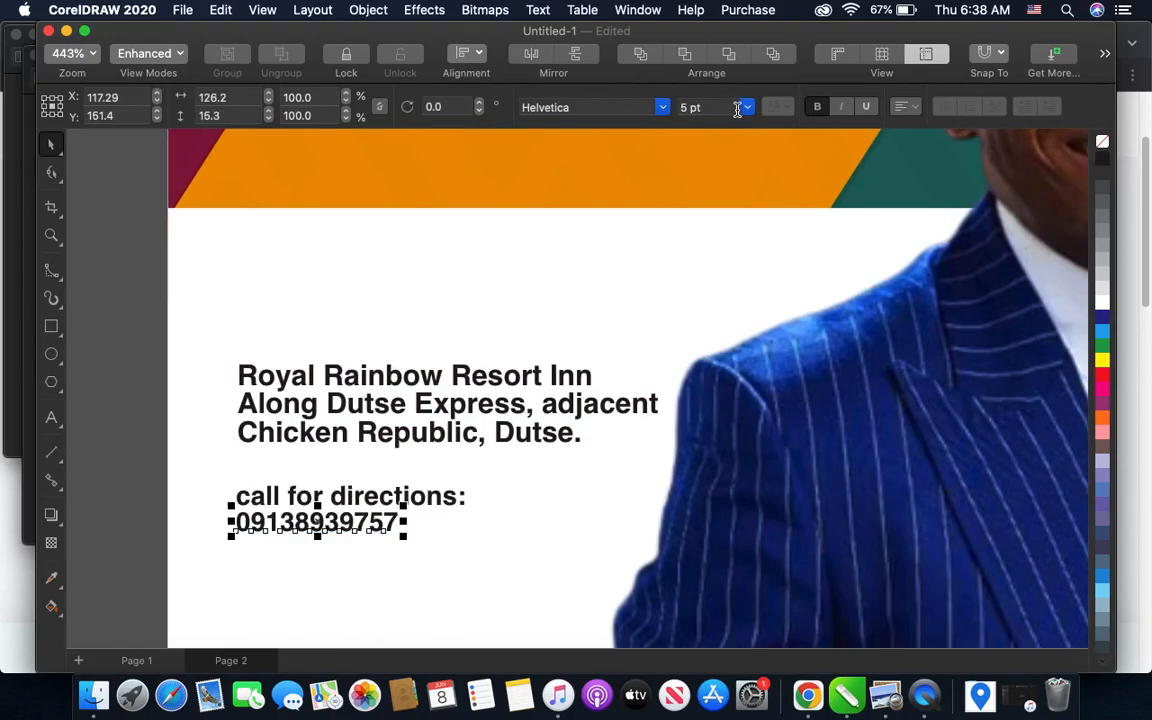
left_click(747, 107)
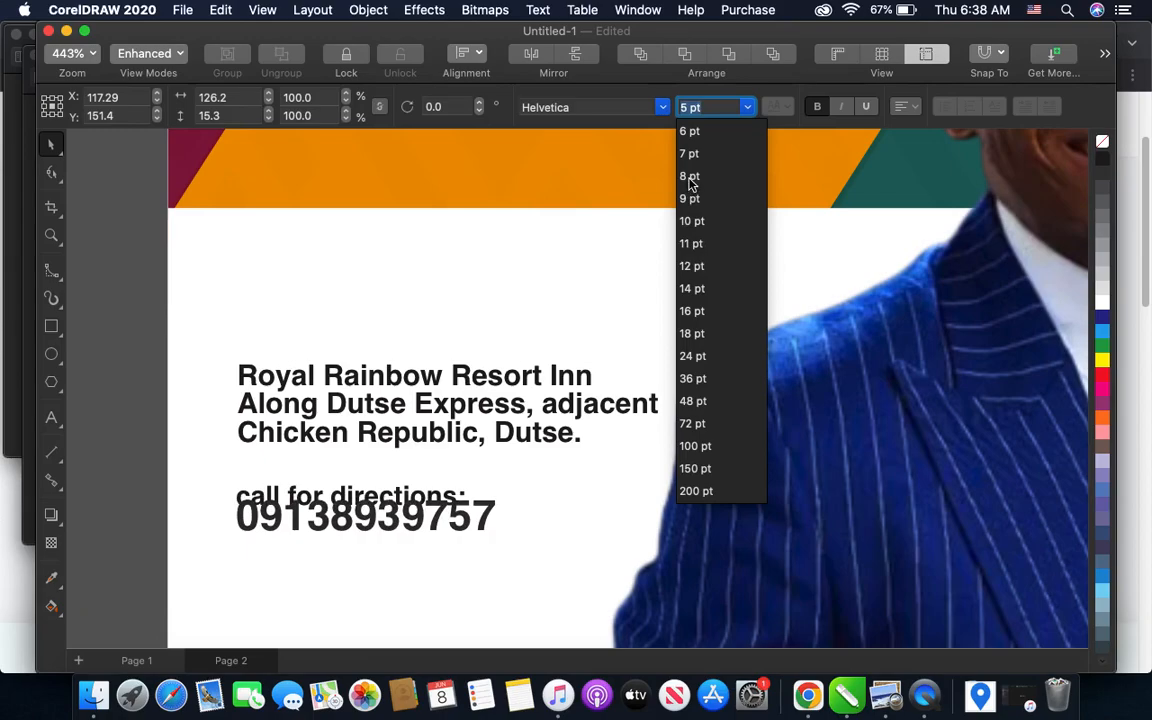
left_click(689, 180)
key("Down")
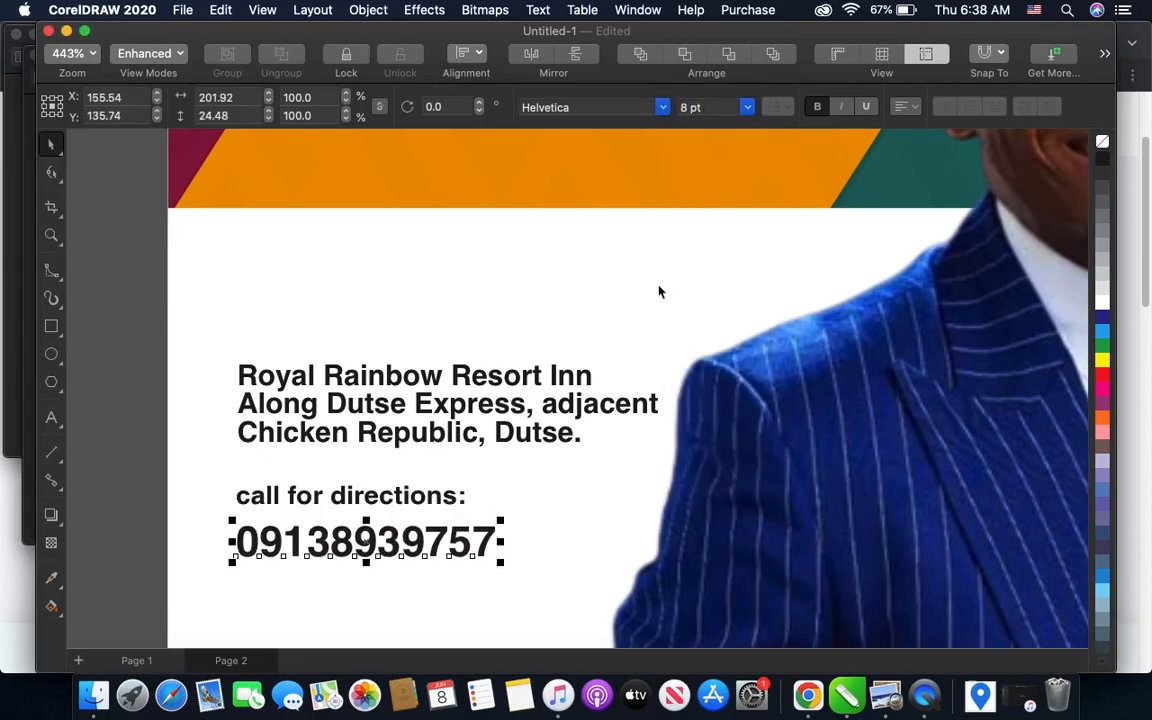
scroll(659, 291, "down", 2)
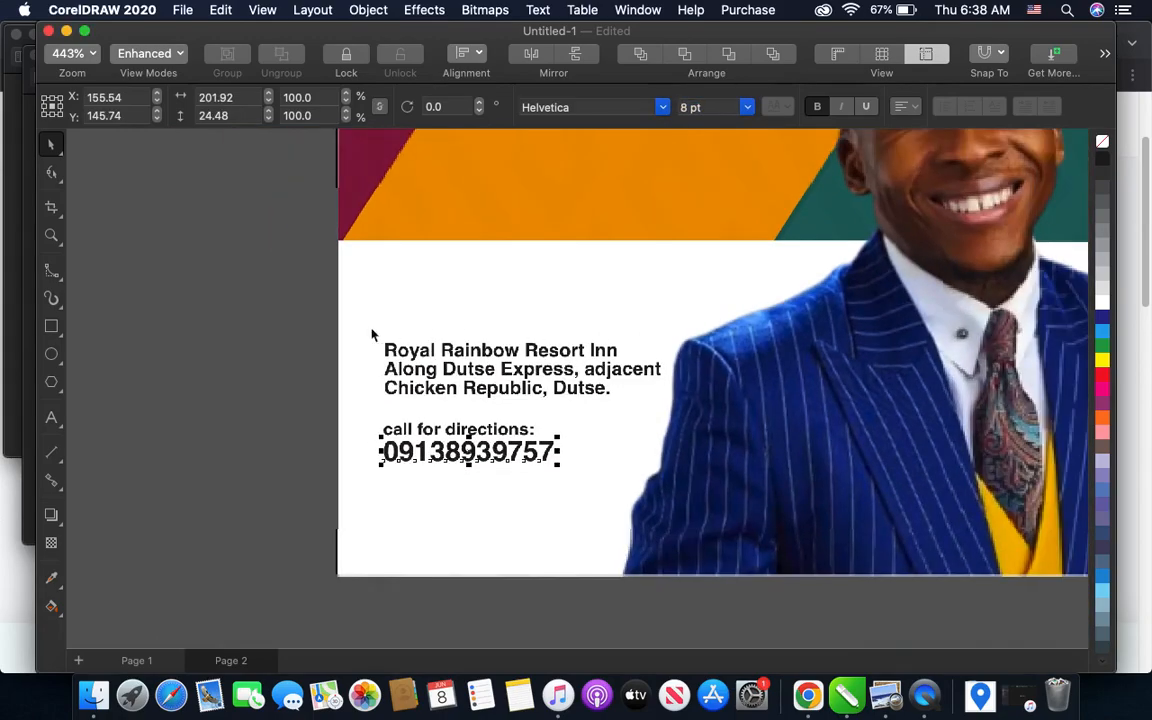
left_click(298, 340)
- Bring the blue location icon down beside the flyer and scale it down to about 168 × 221 px
scroll(298, 340, "down", 2)
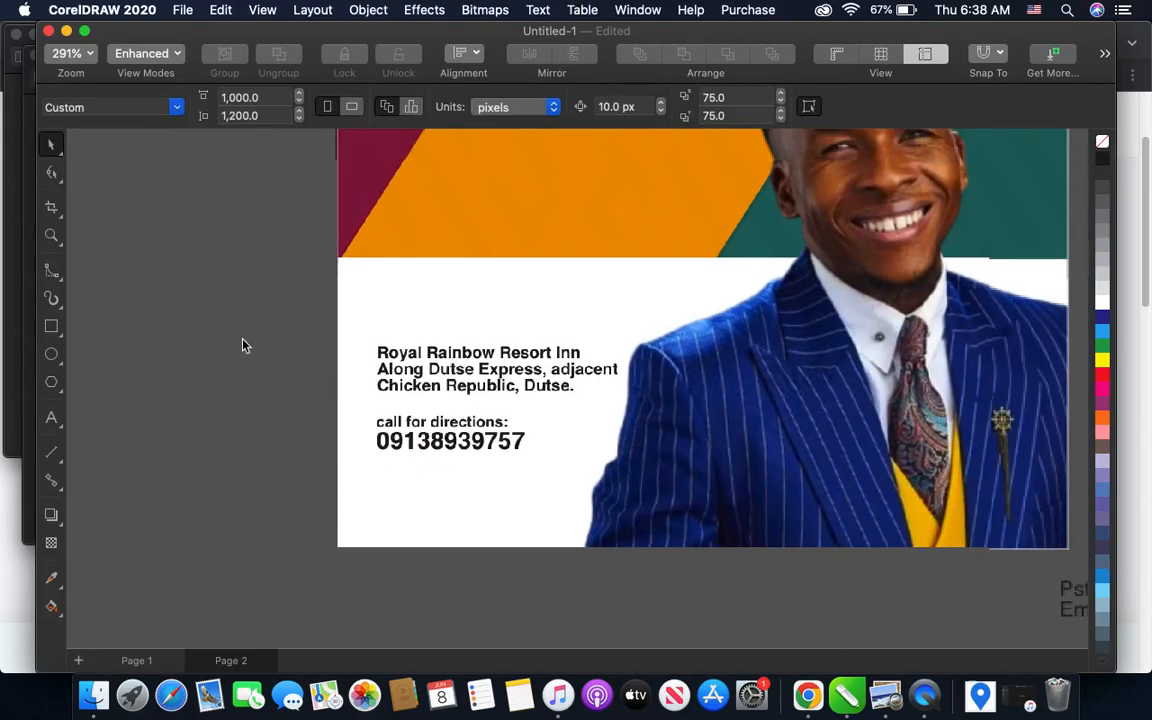
scroll(311, 355, "down", 1)
scroll(301, 355, "down", 1)
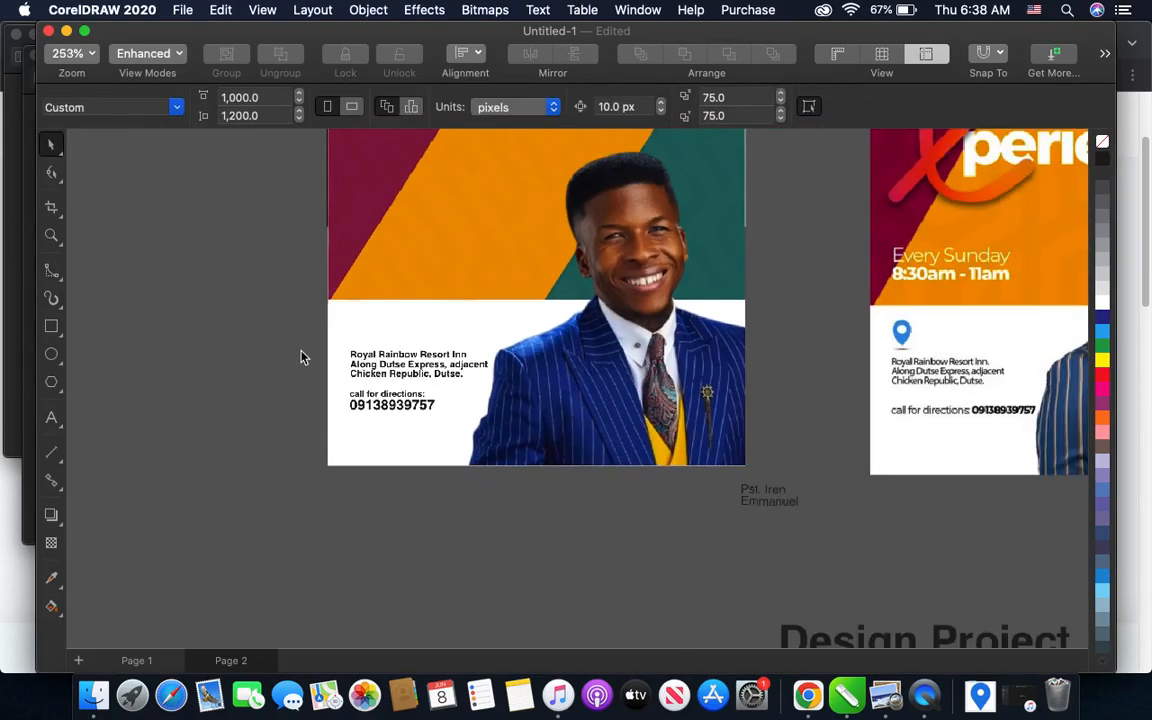
scroll(394, 335, "up", 2)
scroll(391, 336, "down", 2)
scroll(374, 348, "down", 3)
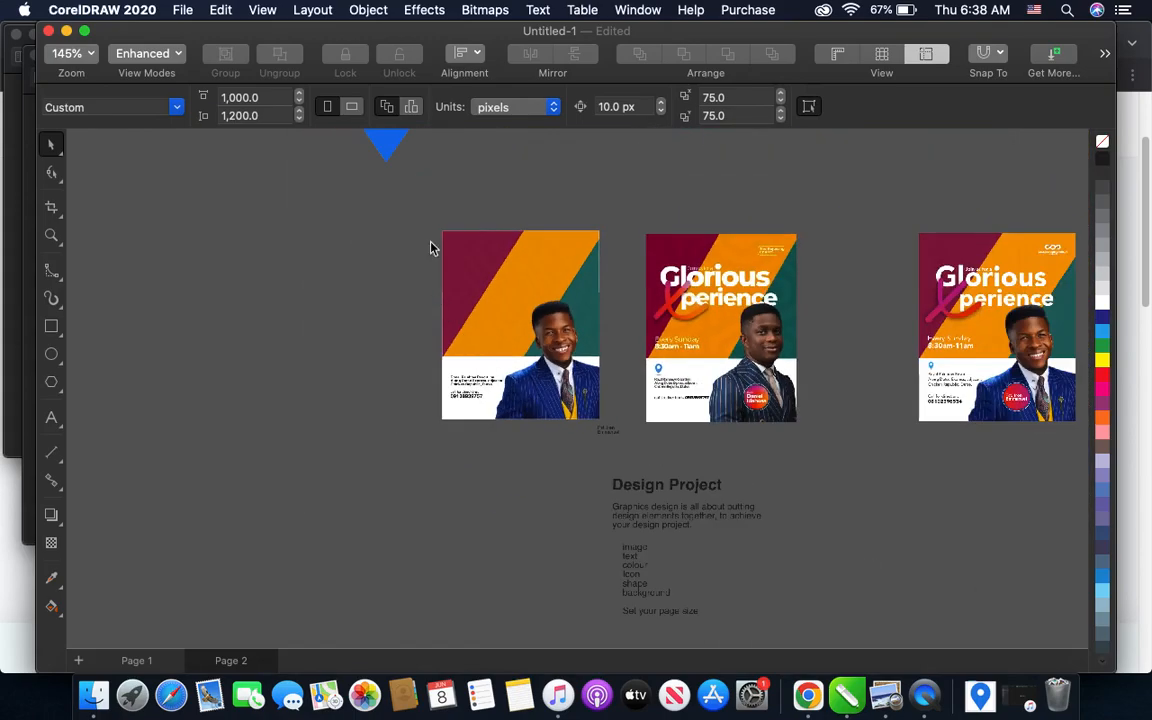
left_click(386, 145)
left_click_drag(386, 145, 368, 384)
mouse_move(302, 234)
left_mouse_down()
mouse_move(360, 290)
mouse_move(398, 360)
left_mouse_up()
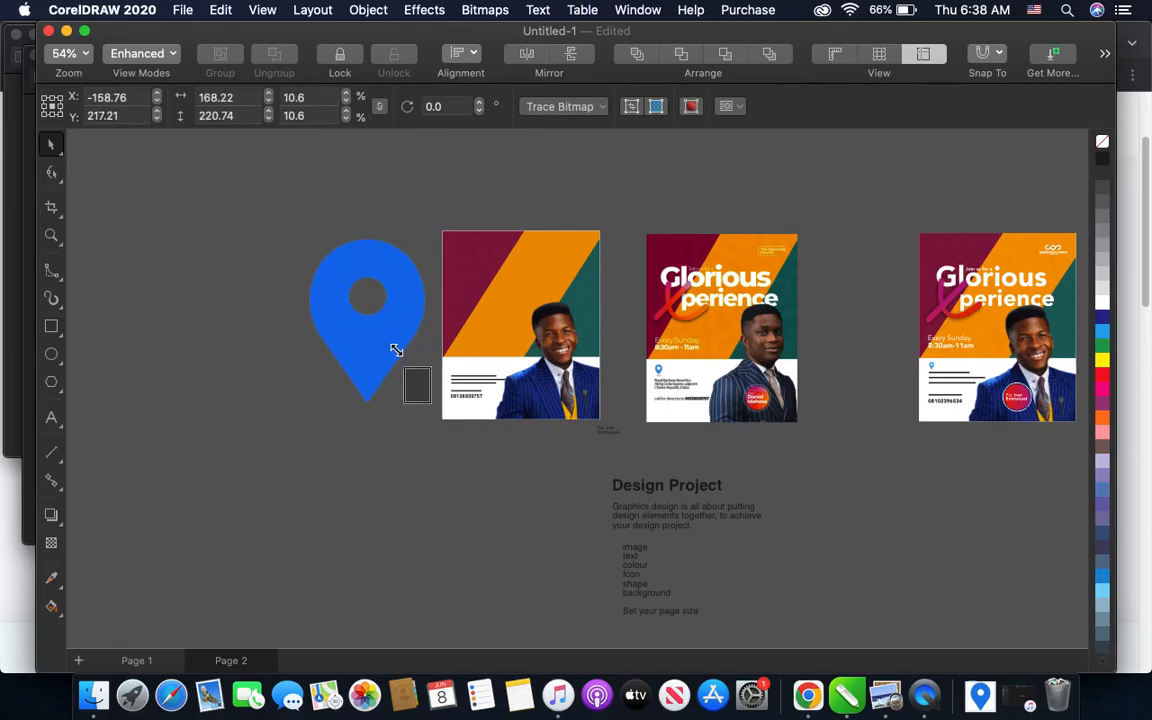
- Place the location icon on the white band above the venue text's left end, scaled down to about 33 × 44 px
scroll(431, 395, "up", 3)
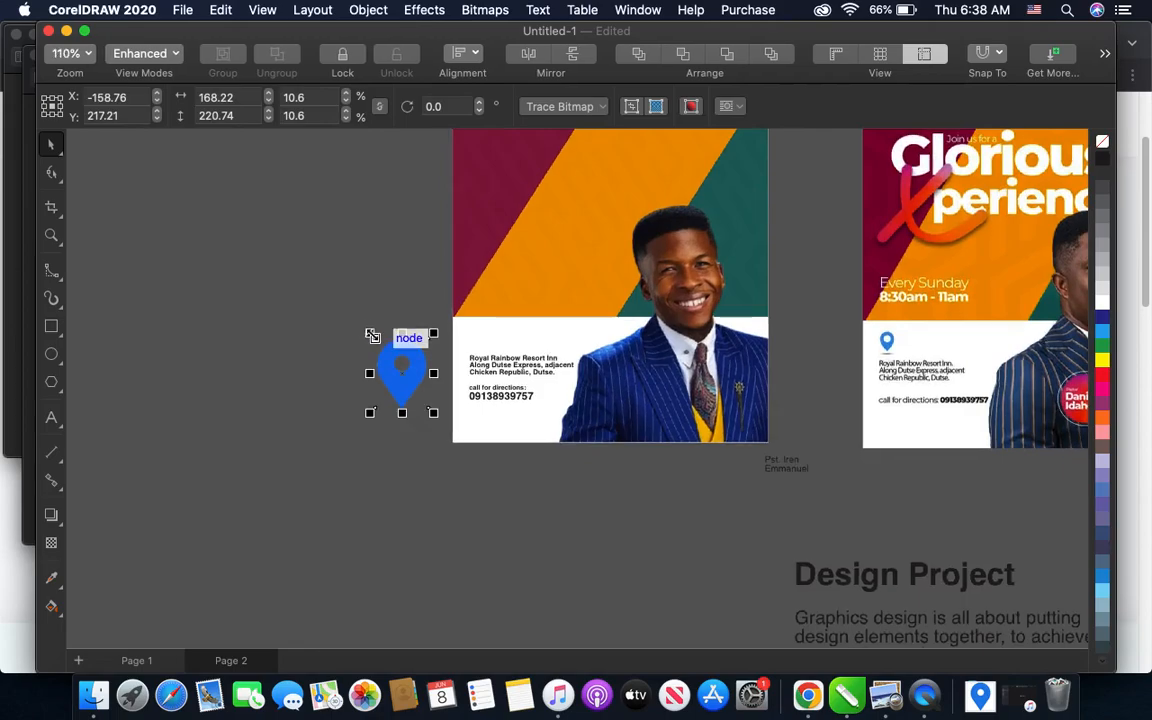
scroll(371, 333, "up", 1)
left_click_drag(373, 337, 634, 271)
scroll(459, 415, "up", 2)
scroll(630, 268, "up", 2)
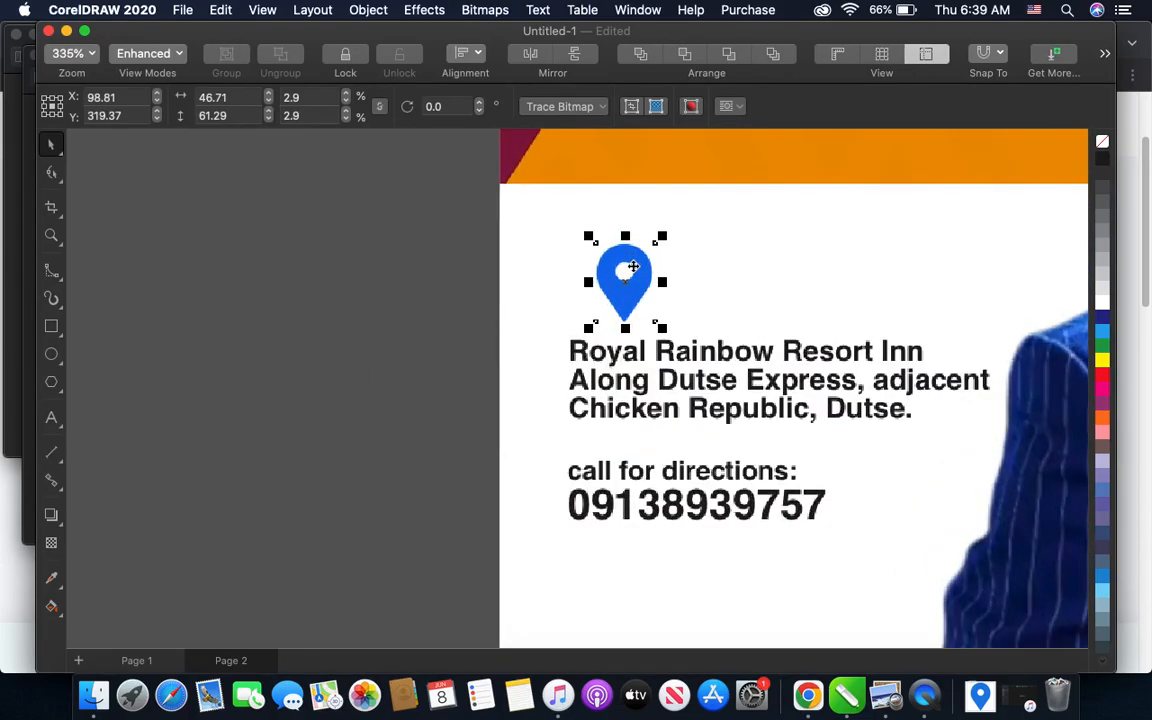
left_click_drag(671, 231, 640, 259)
left_click_drag(607, 314, 580, 308)
- Add a flat drop shadow cast downward from the location icon's bottom tip, like the icon on the sample flyer
scroll(512, 329, "down", 3)
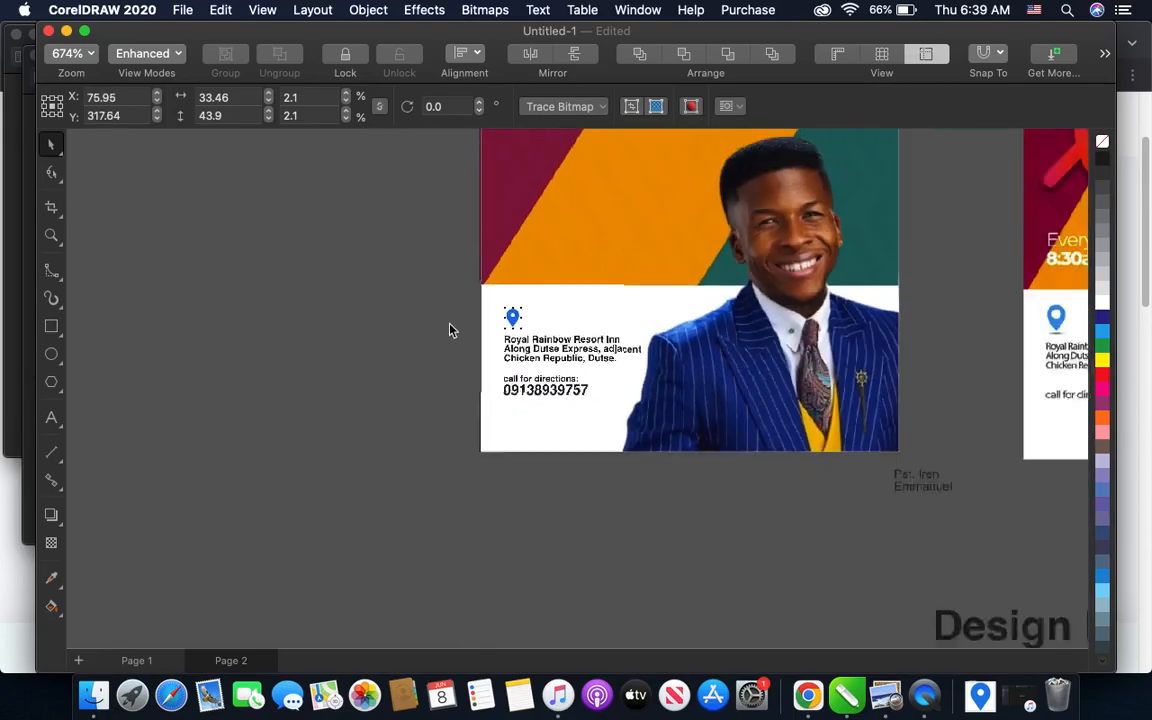
scroll(449, 330, "down", 2)
scroll(870, 345, "up", 5)
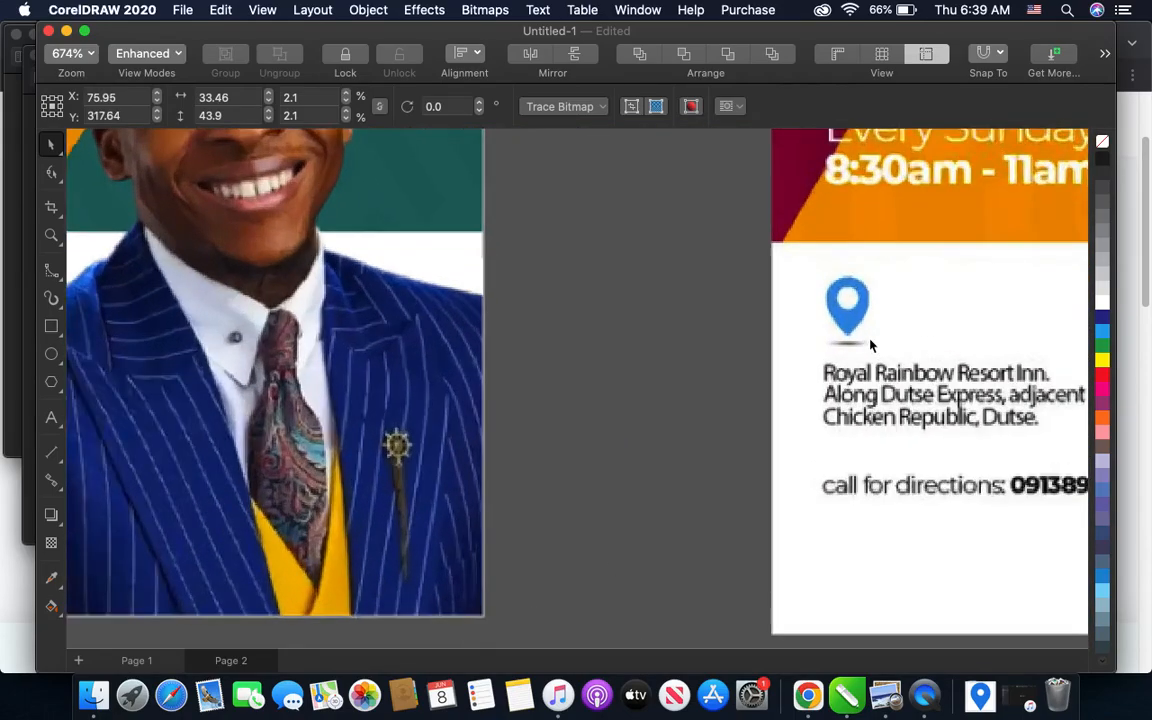
scroll(920, 342, "down", 3)
scroll(345, 325, "up", 4)
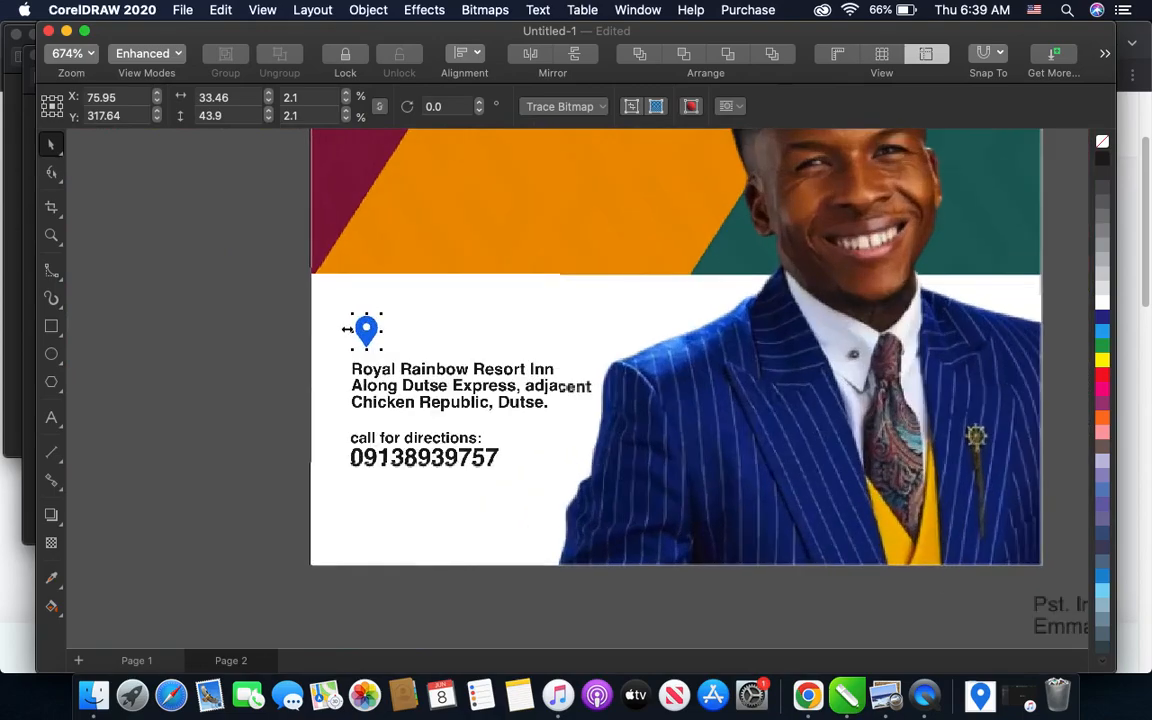
scroll(347, 329, "up", 3)
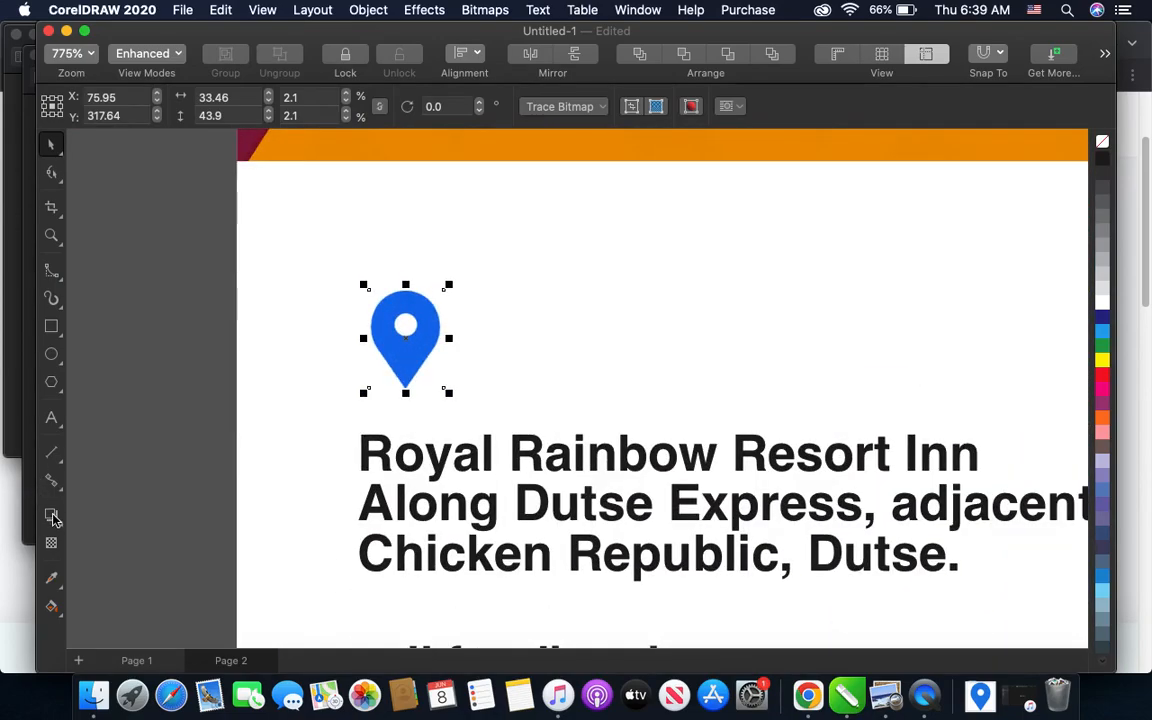
left_click(51, 515)
scroll(320, 470, "up", 3)
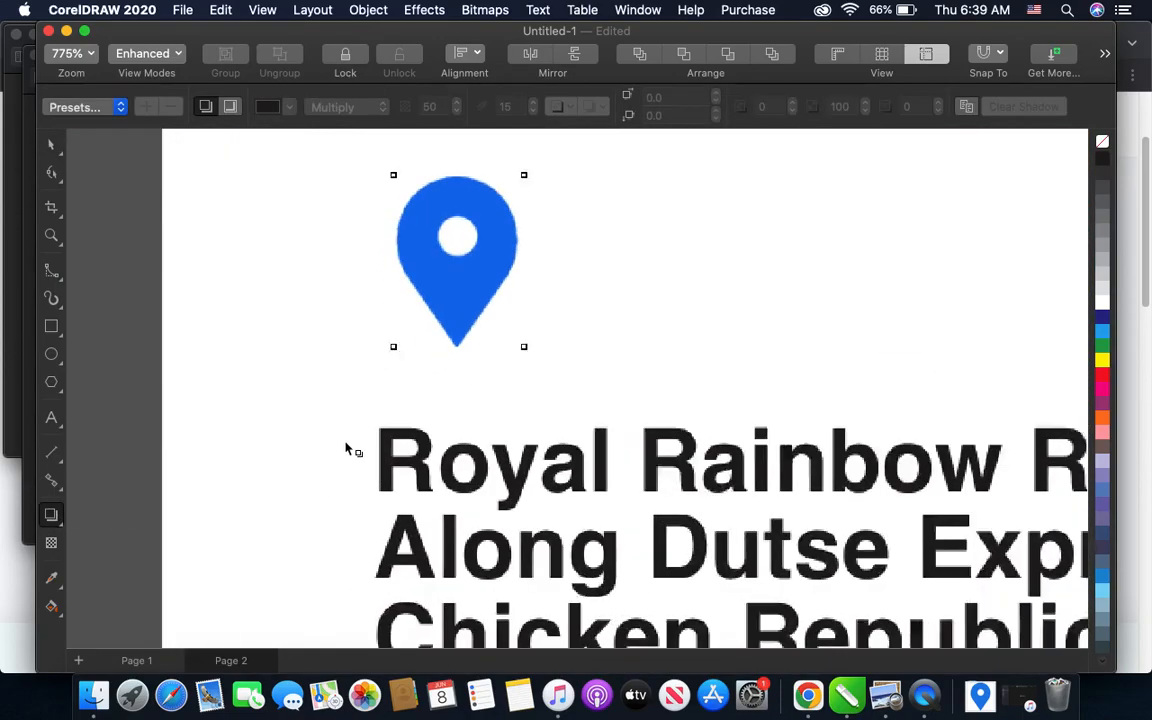
left_click(477, 332)
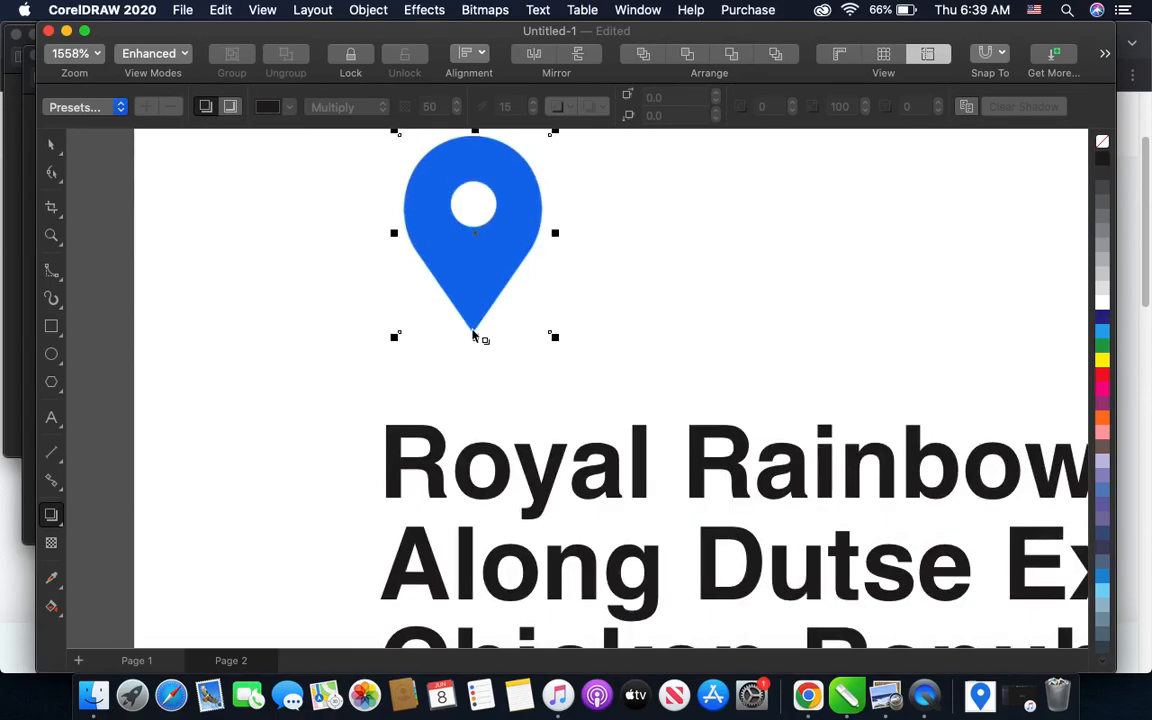
left_click_drag(471, 279, 626, 270)
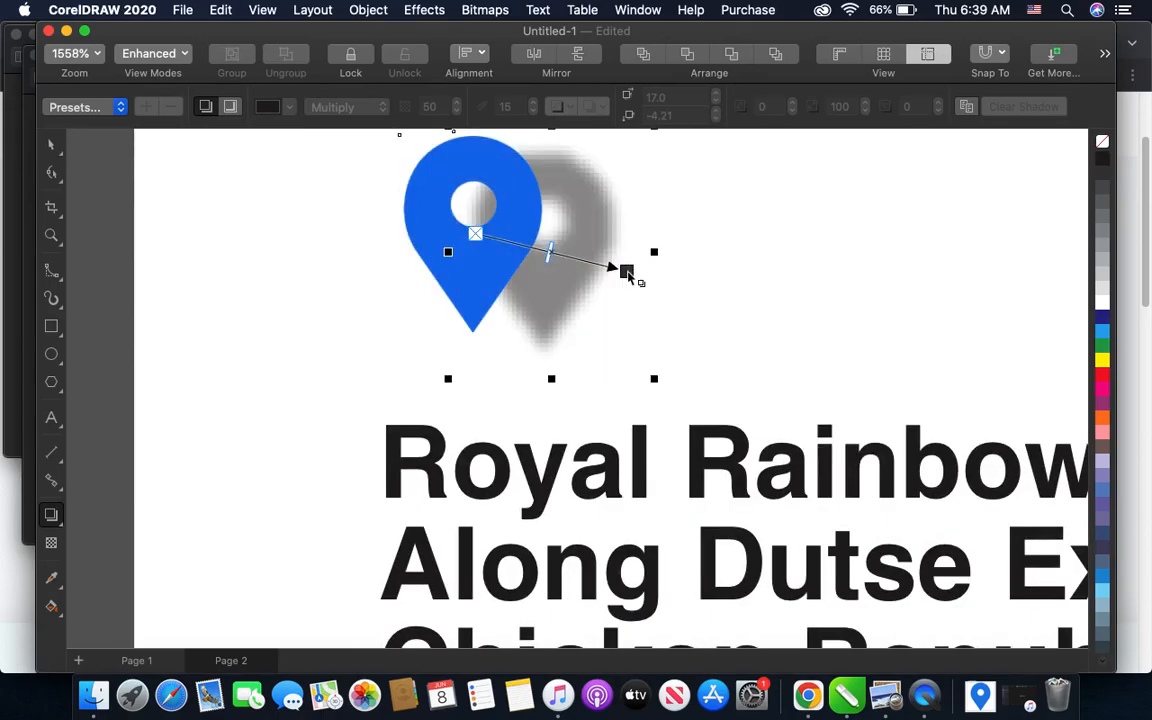
key("super+z")
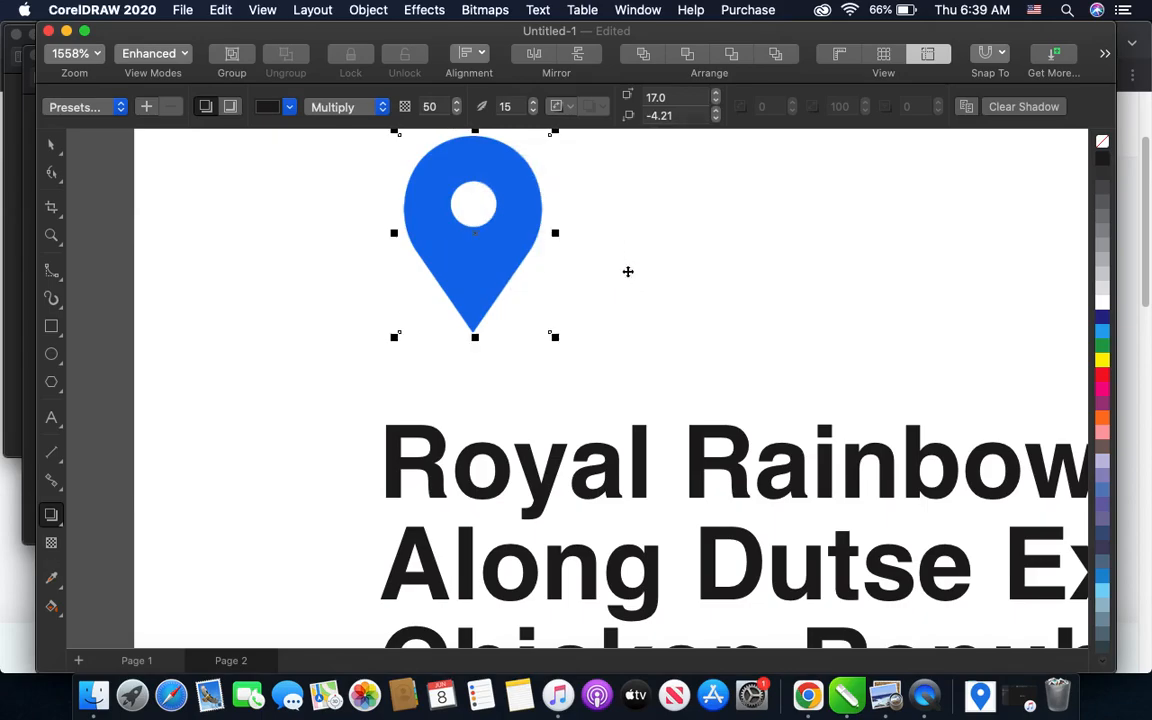
scroll(475, 334, "up", 3)
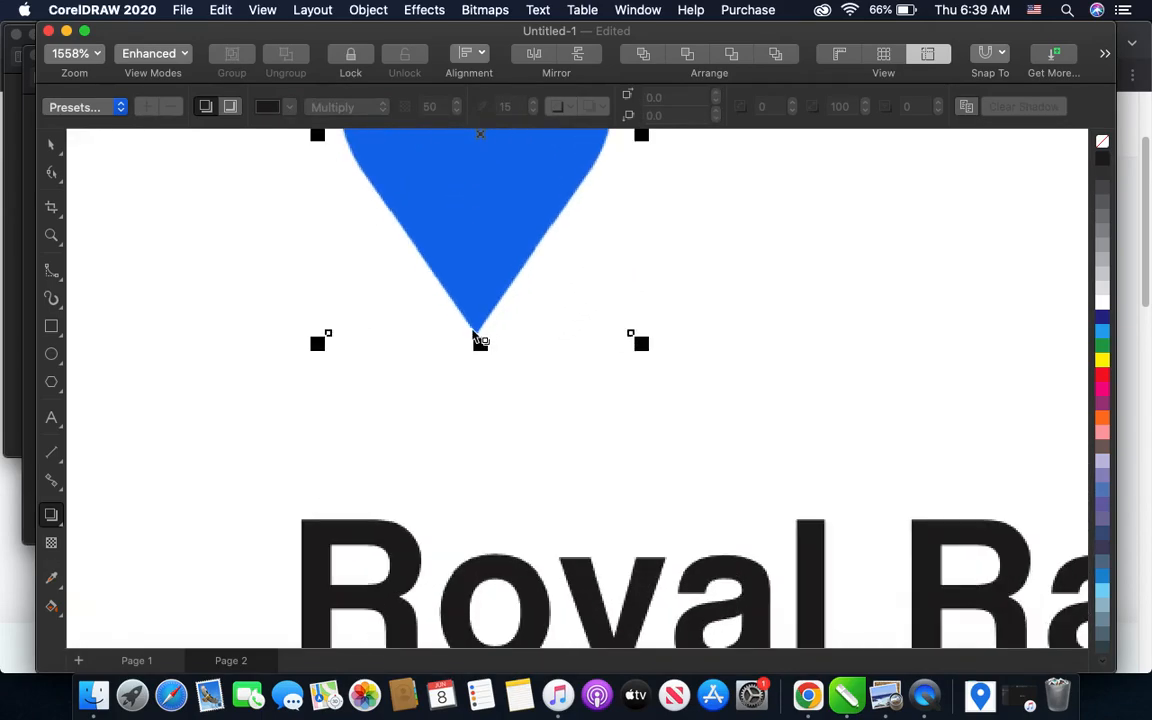
scroll(477, 333, "up", 2)
left_click_drag(478, 337, 480, 370)
scroll(481, 370, "down", 3)
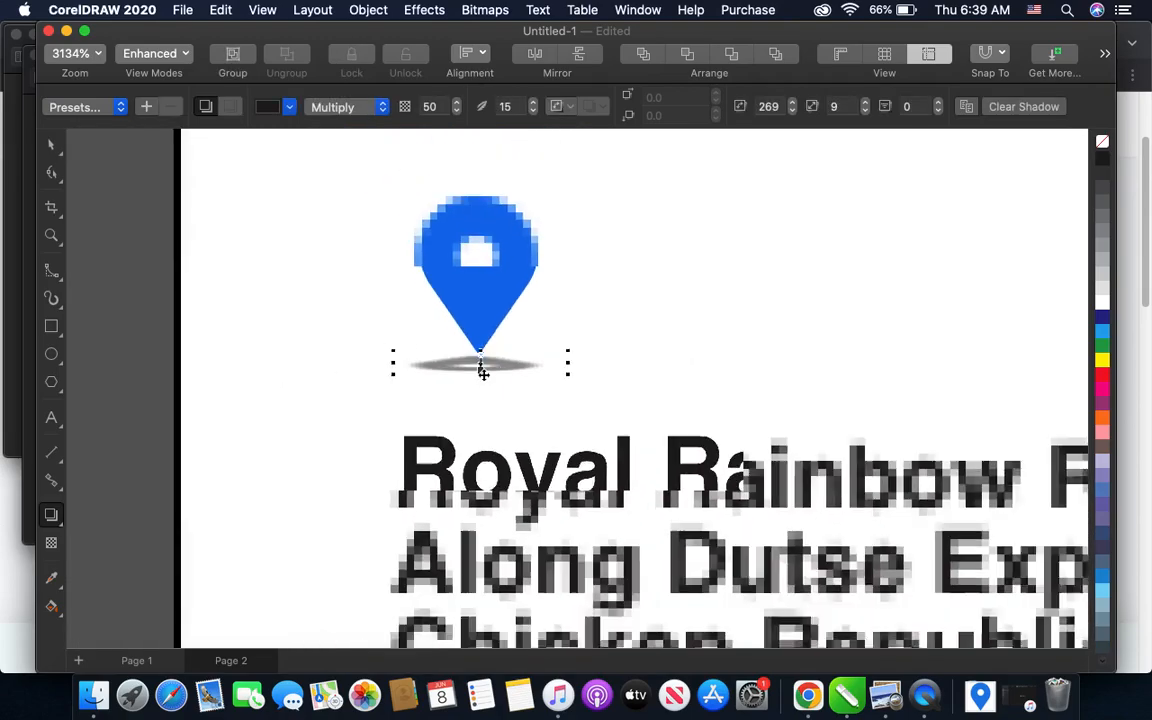
- Raise the opacity of the location icon's drop shadow to 66
scroll(483, 374, "up", 3)
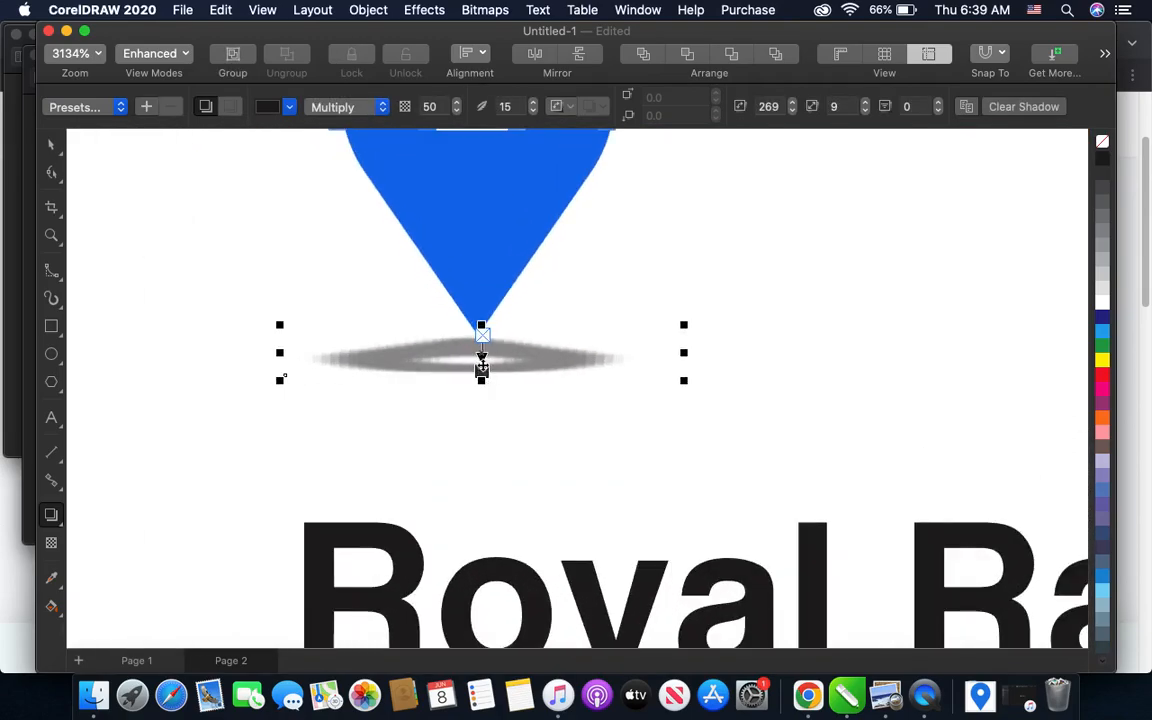
scroll(481, 370, "up", 4)
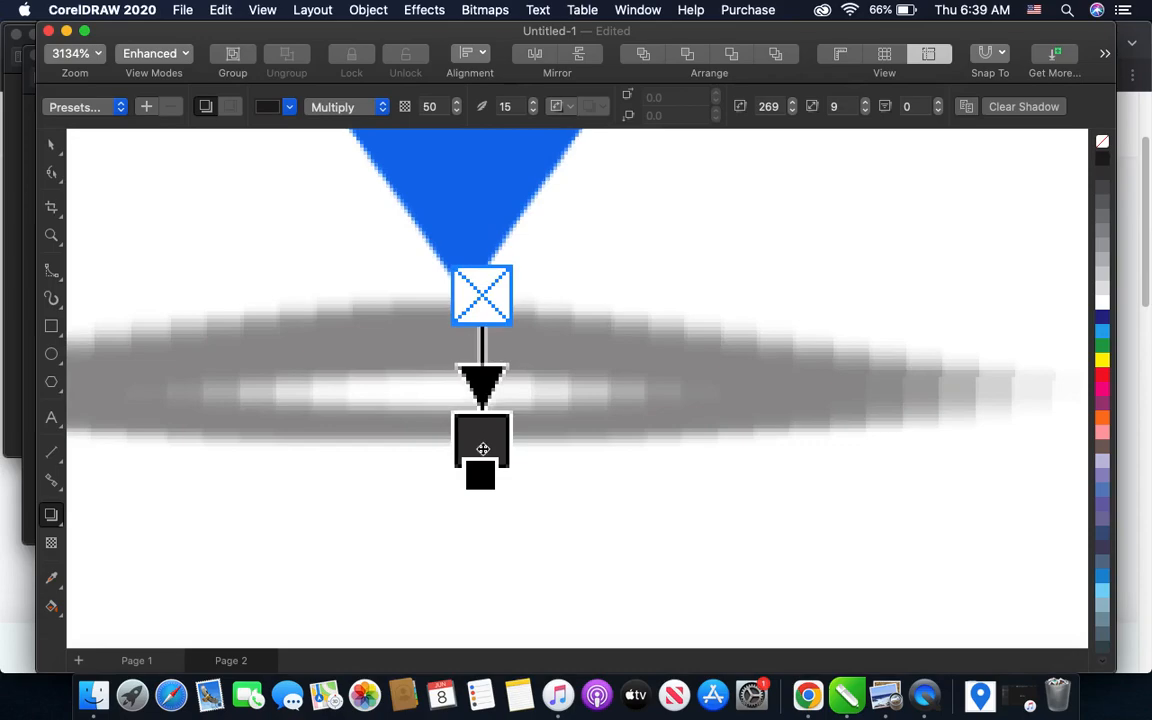
scroll(481, 455, "up", 4)
left_click_drag(480, 364, 480, 388)
scroll(481, 388, "down", 6)
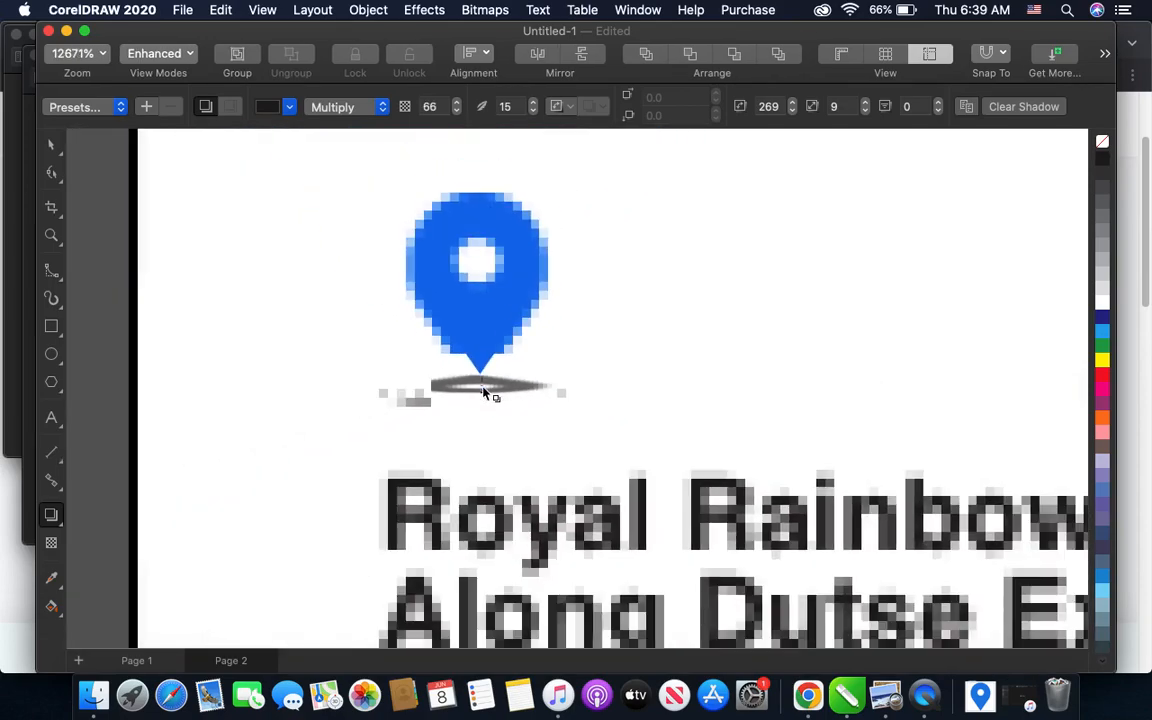
left_click(53, 148)
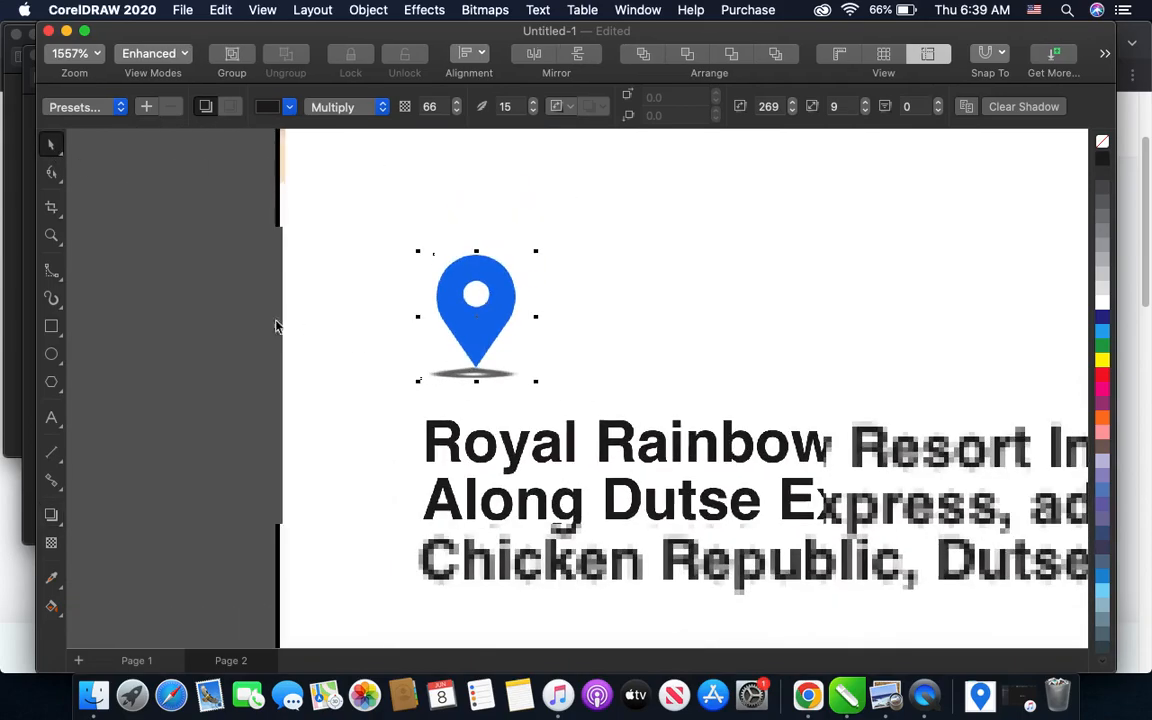
left_click(329, 366)
- Shift the location icon slightly left to line up with the venue text's left edge, keeping a gap above it
scroll(329, 366, "down", 2)
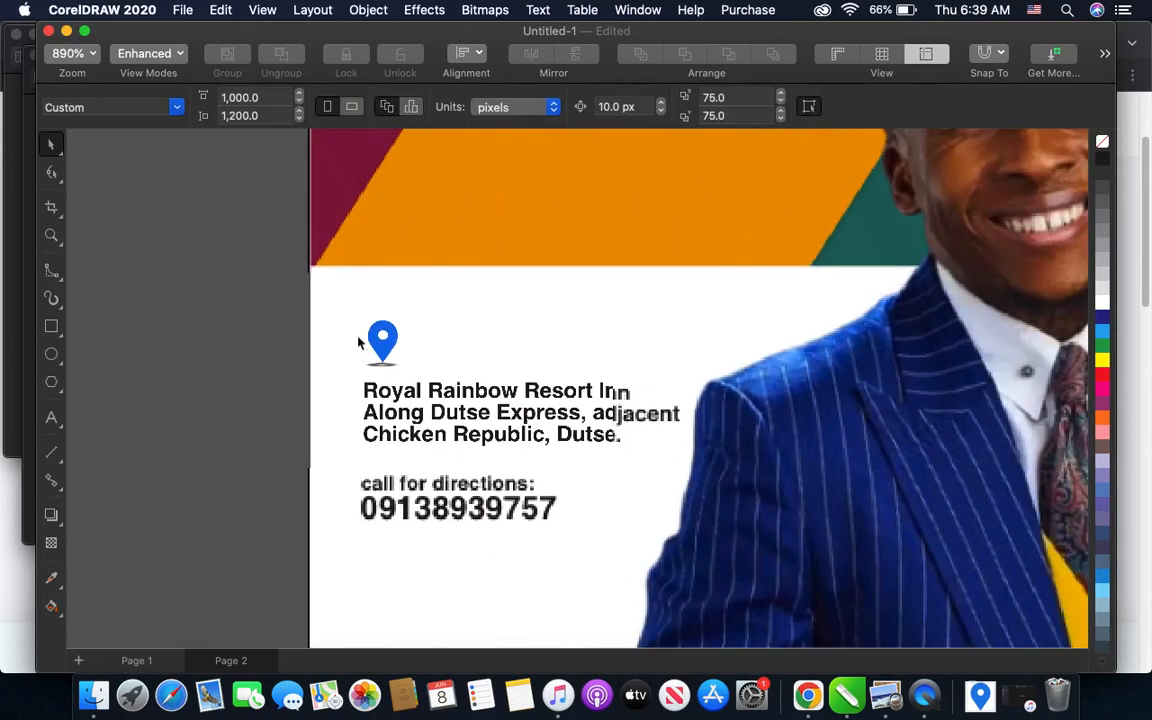
left_click_drag(381, 352, 381, 343)
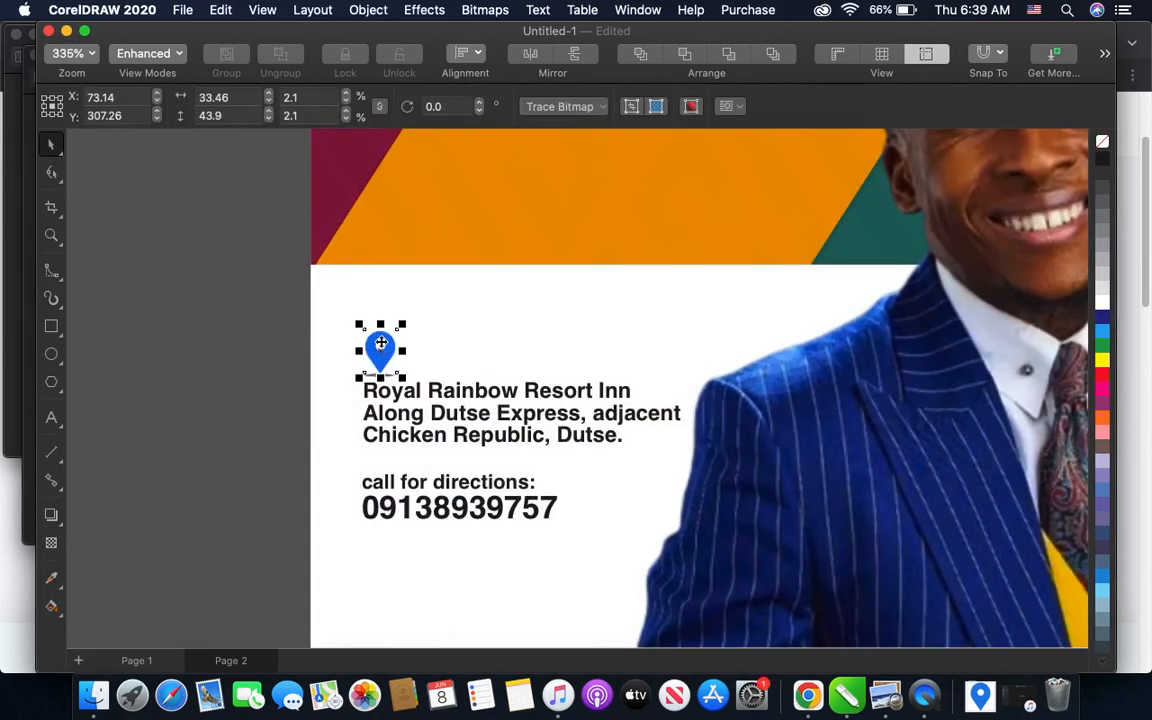
key("Up")
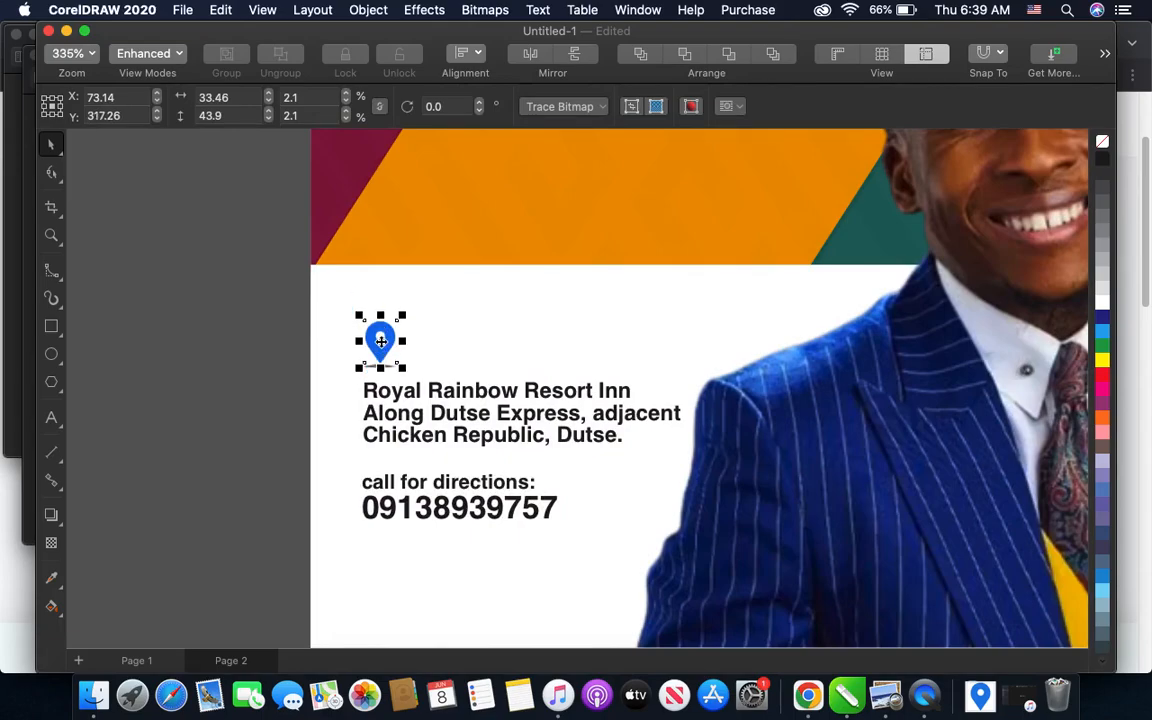
left_click(252, 366)
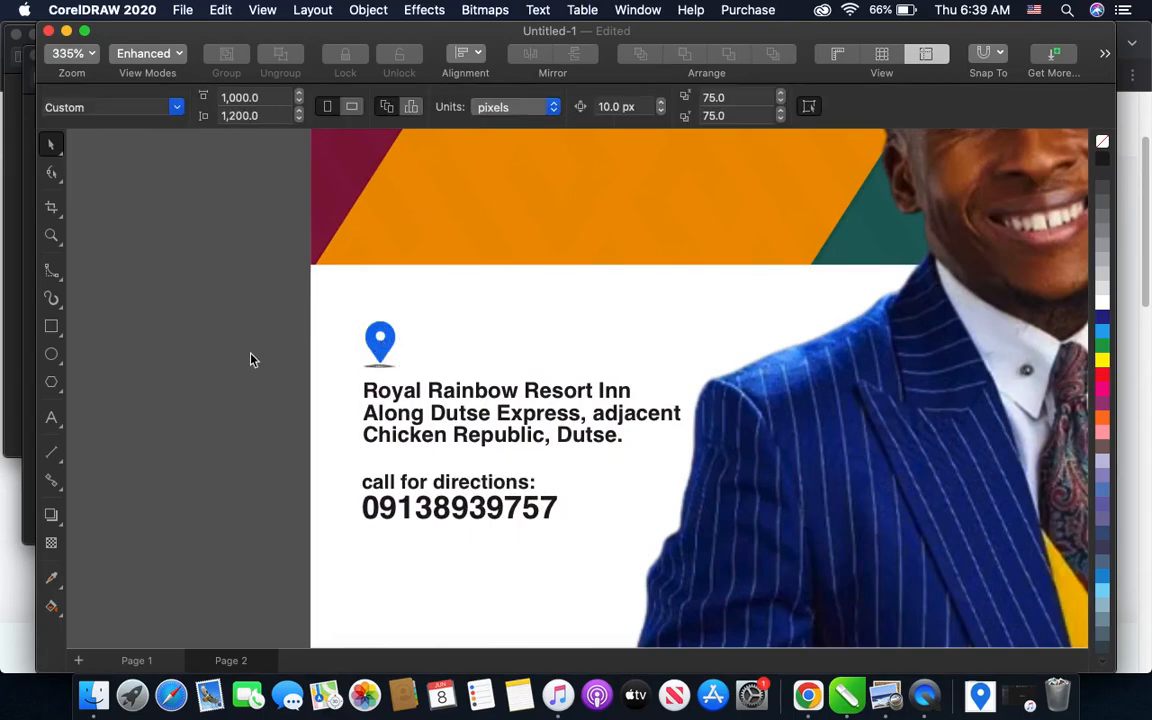
- Enlarge the location icon from its corner to about 41 × 54 px
scroll(252, 362, "down", 5)
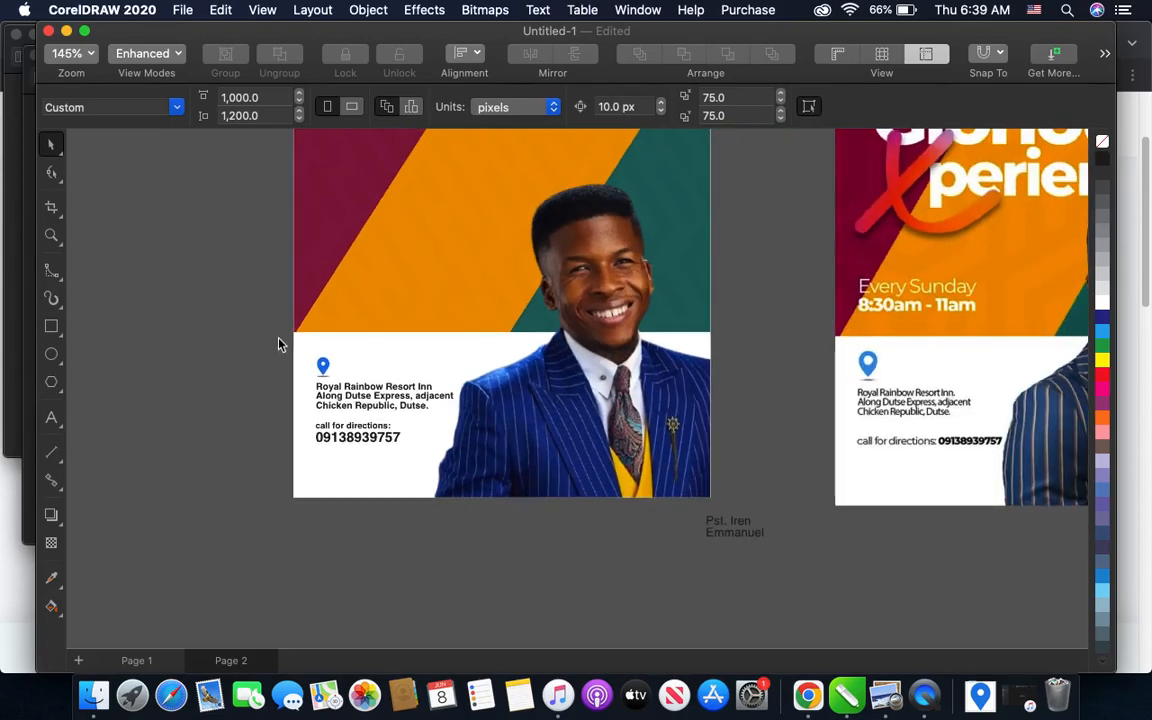
scroll(306, 352, "up", 1)
left_click(326, 371)
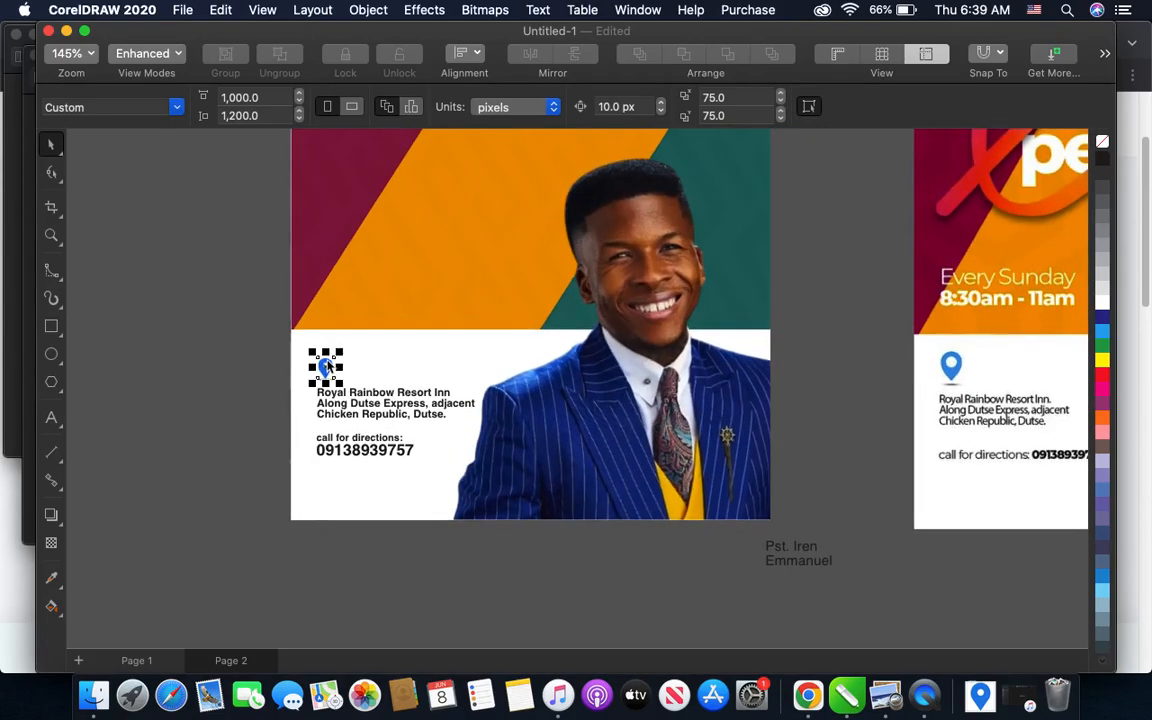
left_click_drag(357, 347, 358, 353)
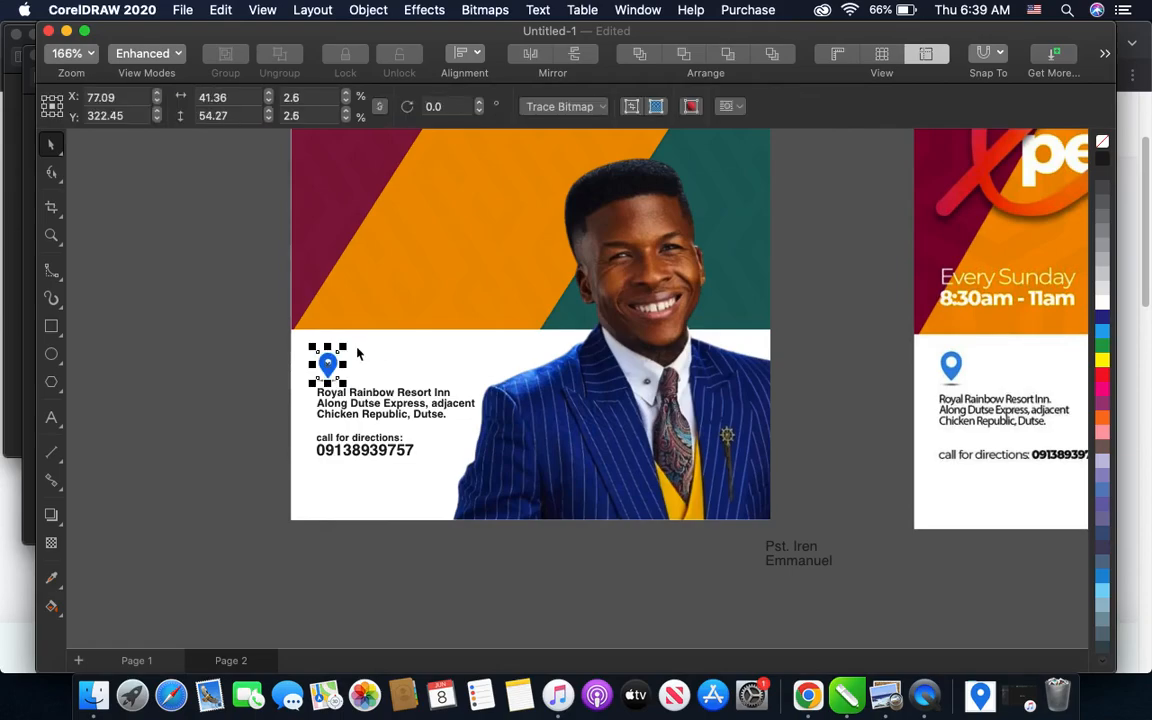
left_click(250, 363)
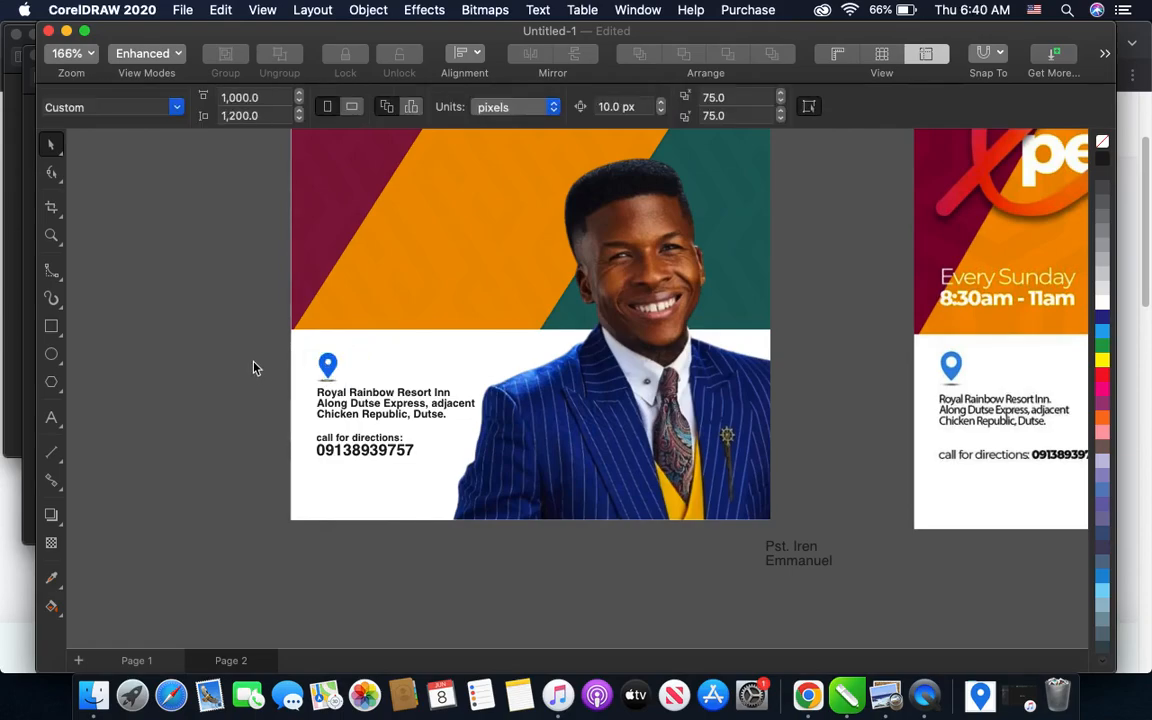
left_click(327, 398)
scroll(330, 400, "up", 3)
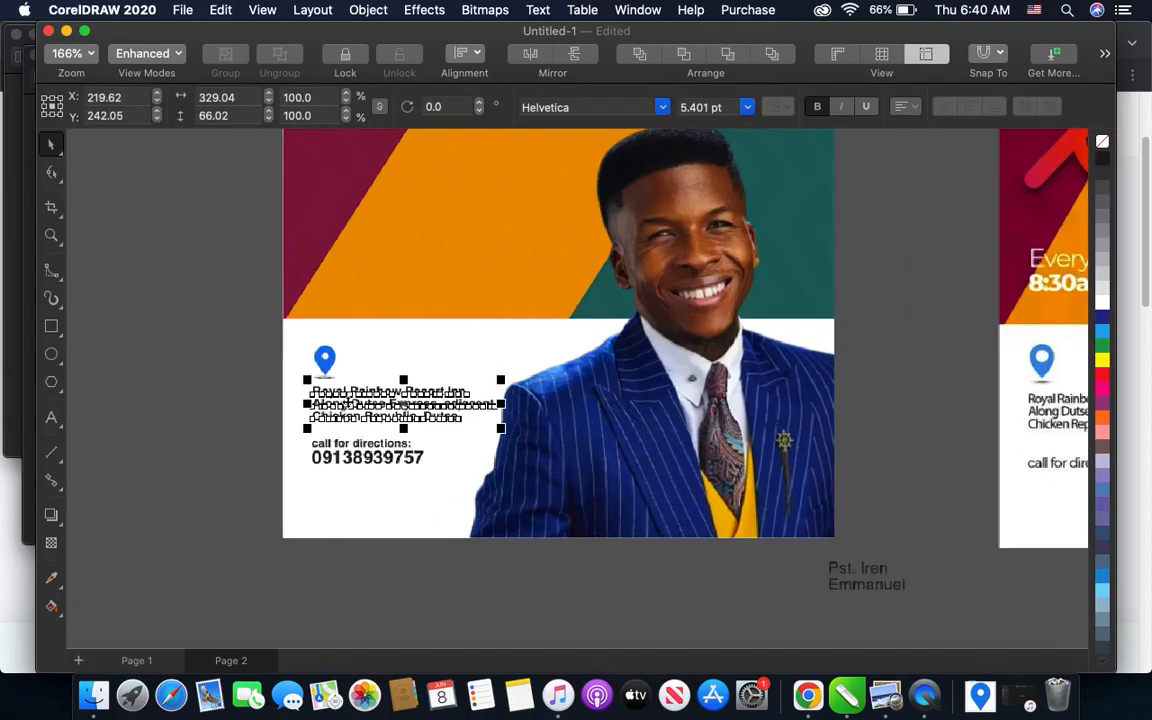
key("Down")
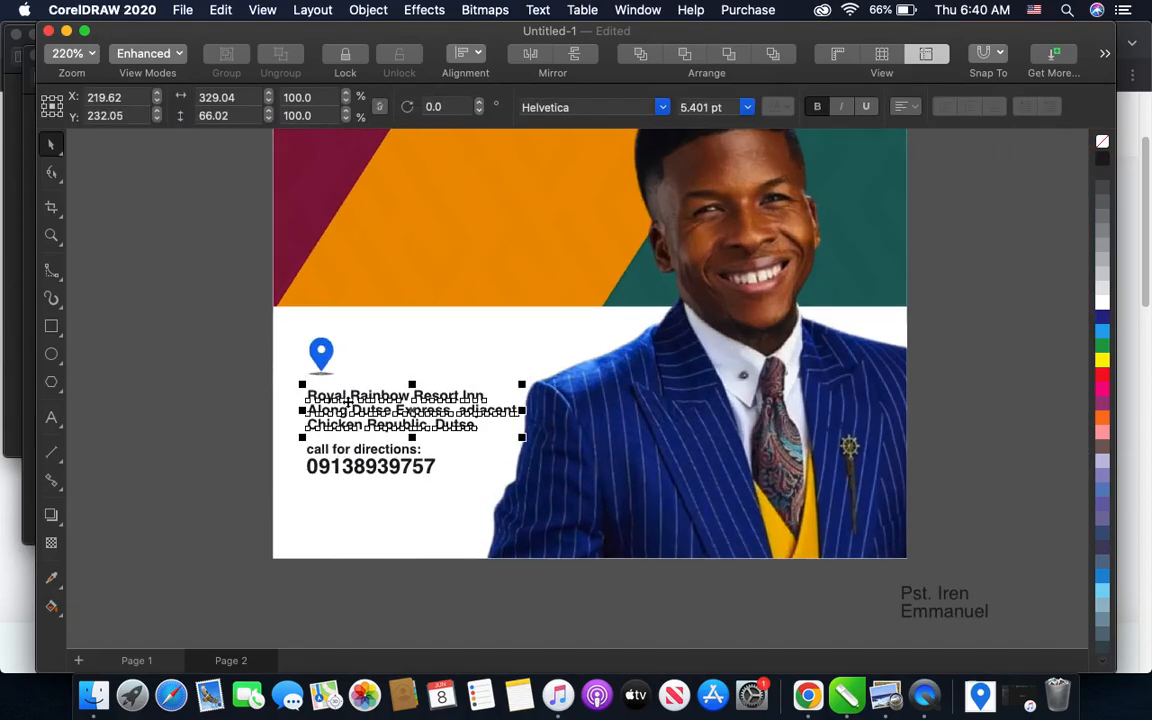
key("Up")
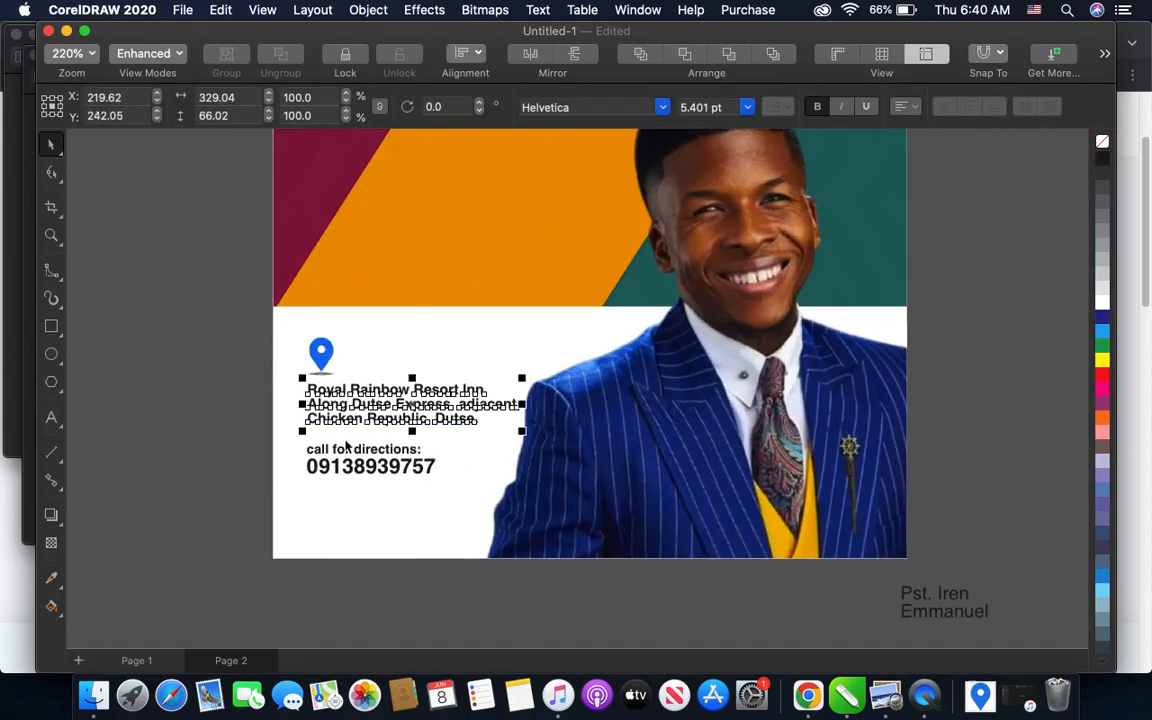
- Add a two-line text below the flyer page reading "Every Sunday" and "8:30am-11am"
scroll(329, 455, "down", 2)
left_click(214, 407)
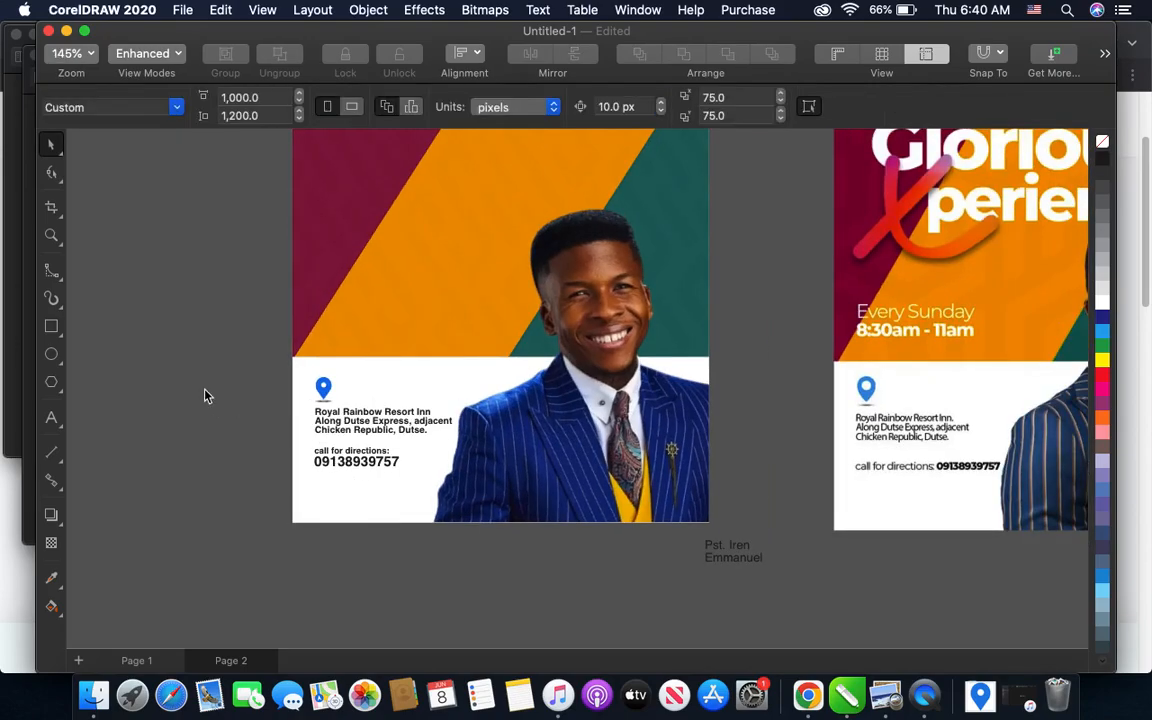
scroll(205, 396, "down", 1)
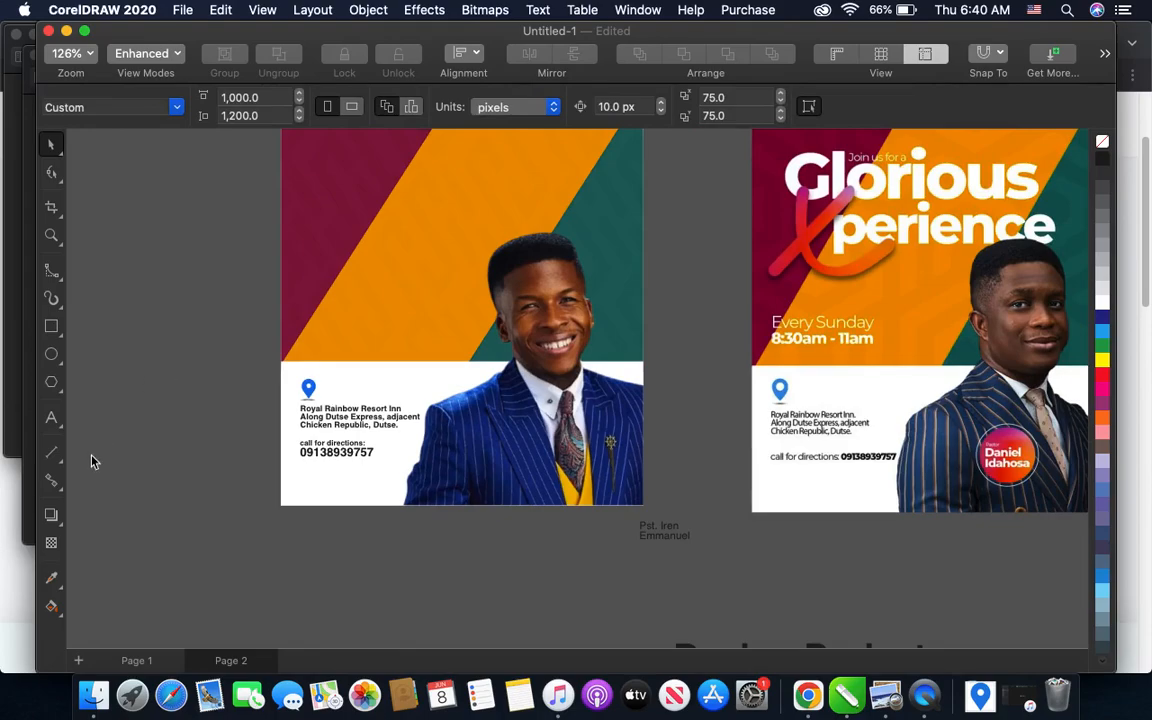
left_click(52, 421)
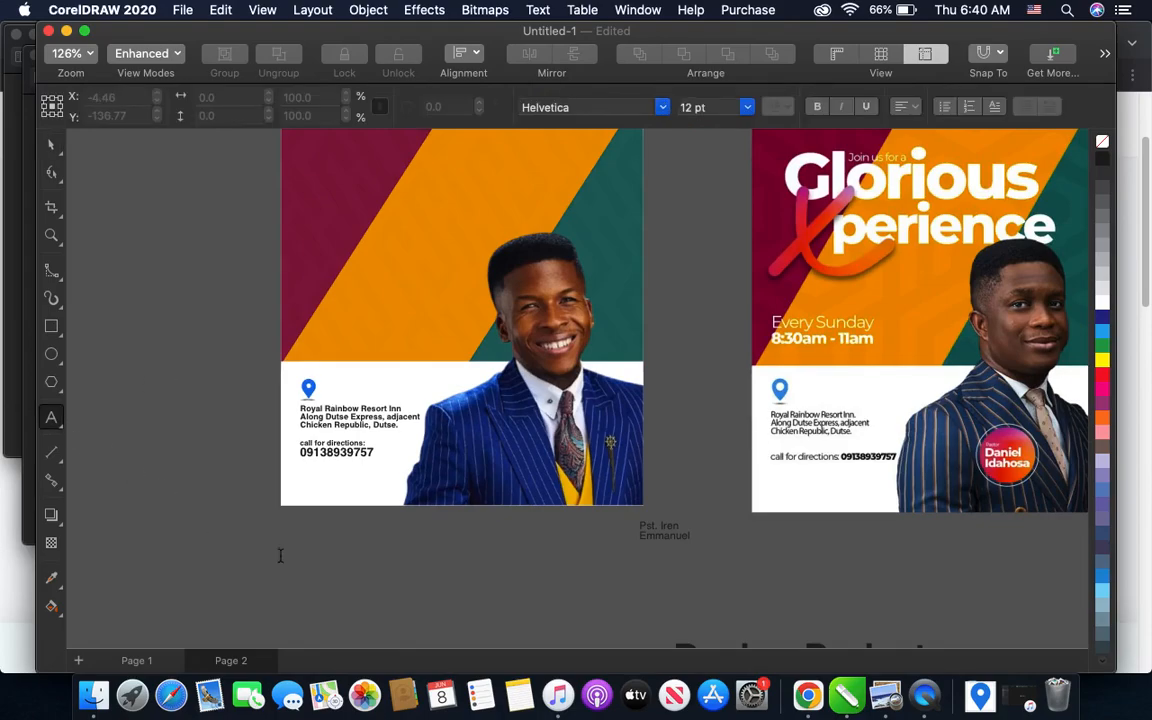
left_click(280, 547)
type("Ever")
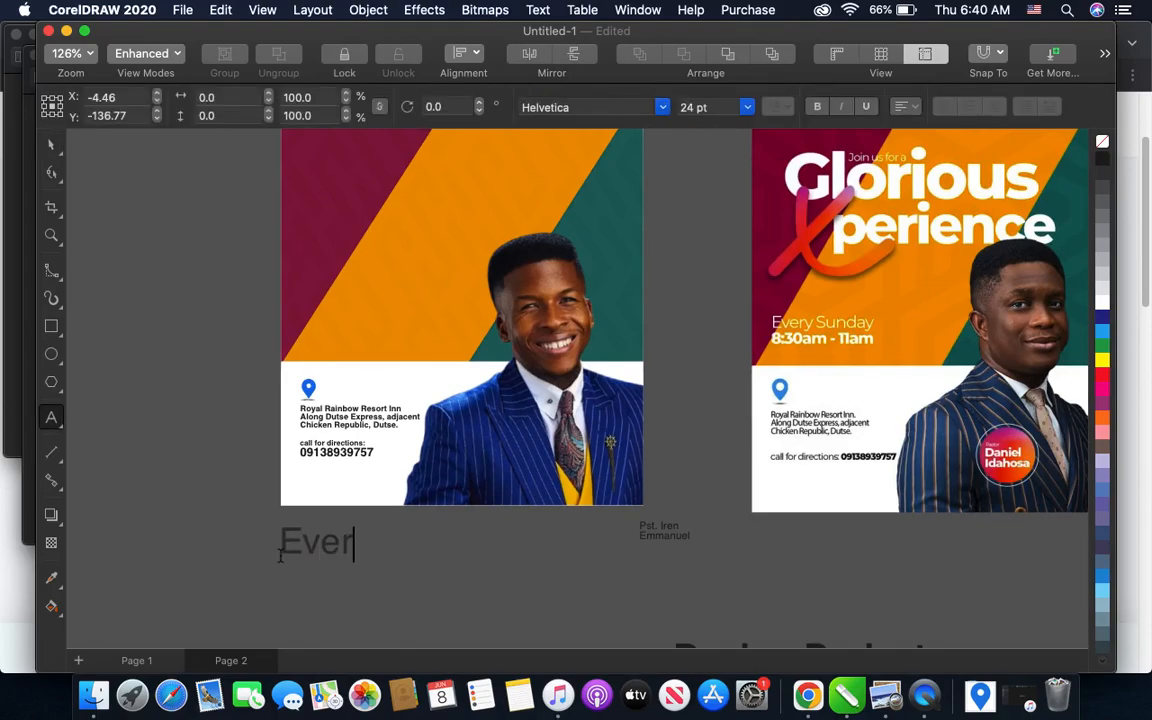
type("y Sunday")
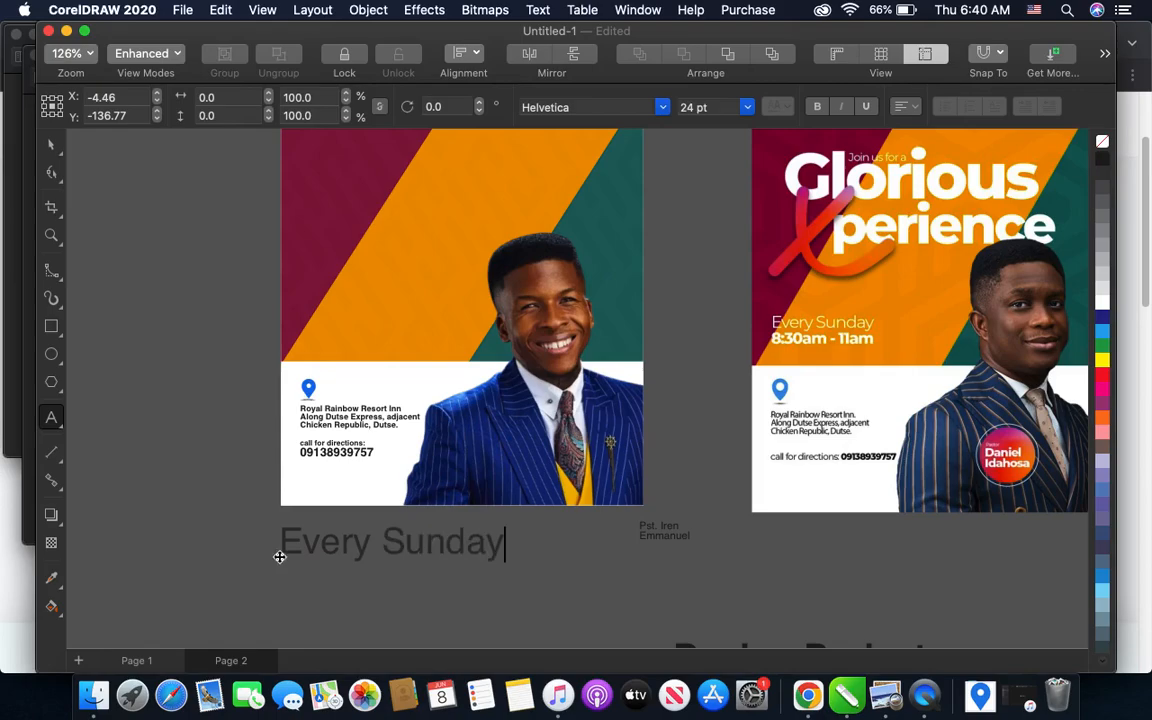
key("Return")
type("8:30am-11am")
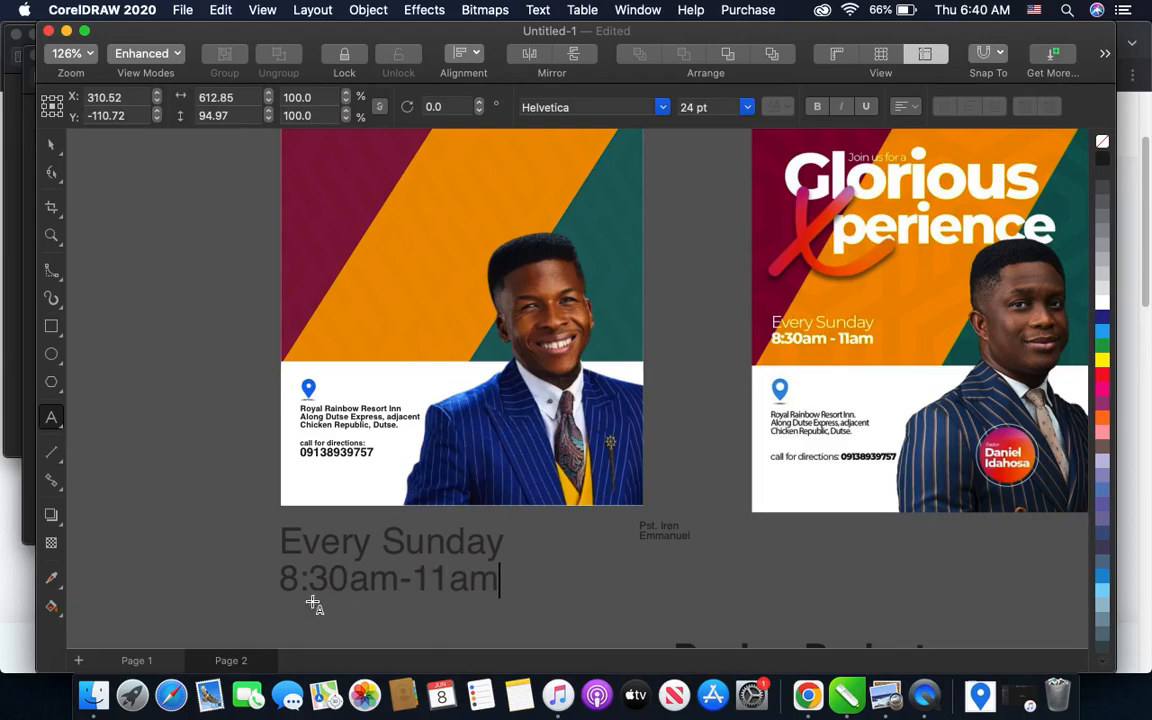
- Change the font of the whole "Every Sunday" and "8:30am-11am" text to Avenir Black
left_click(57, 148)
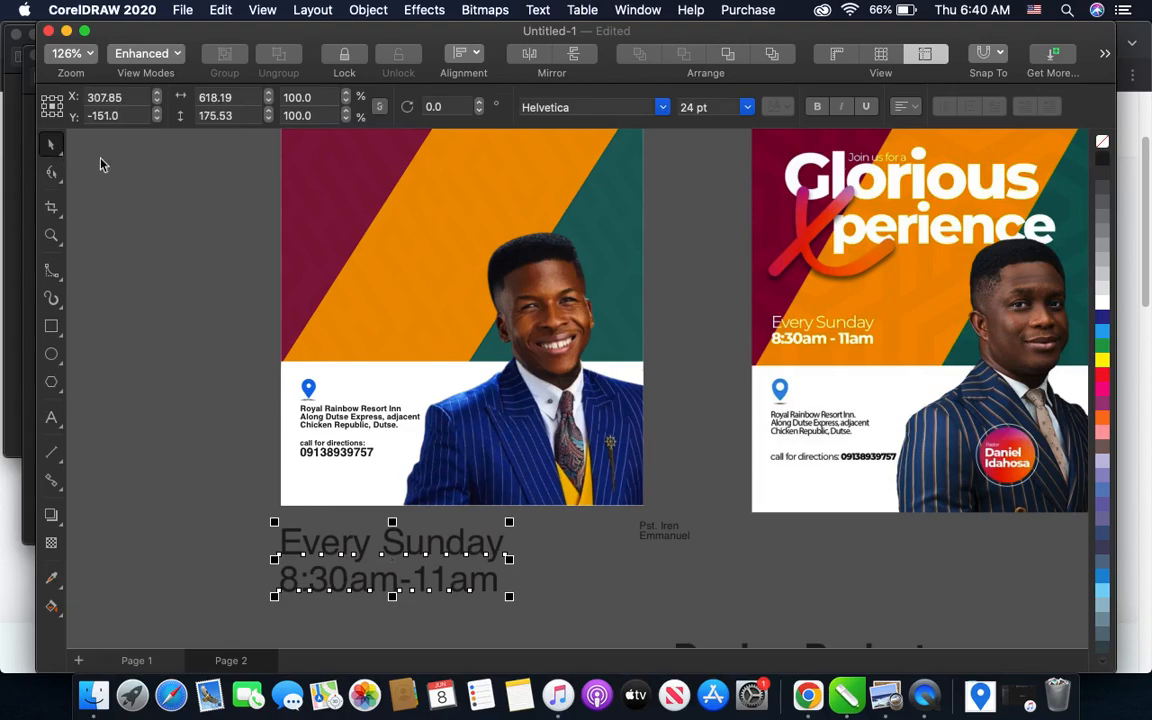
left_click(663, 107)
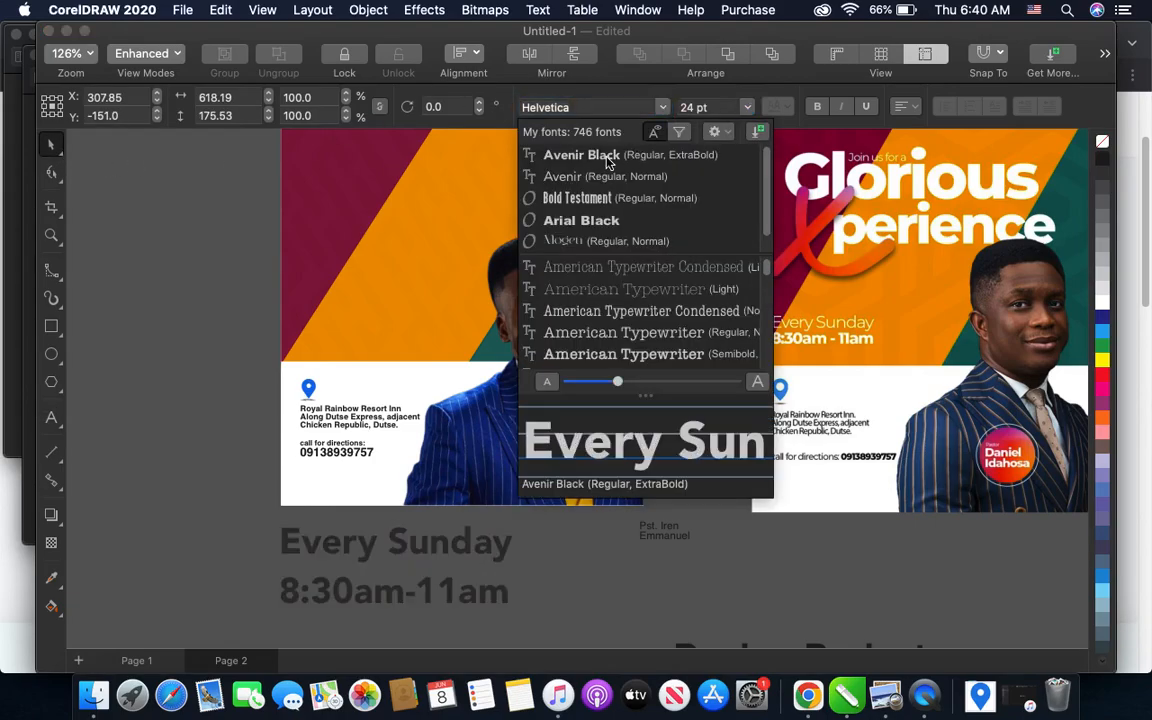
left_click(606, 162)
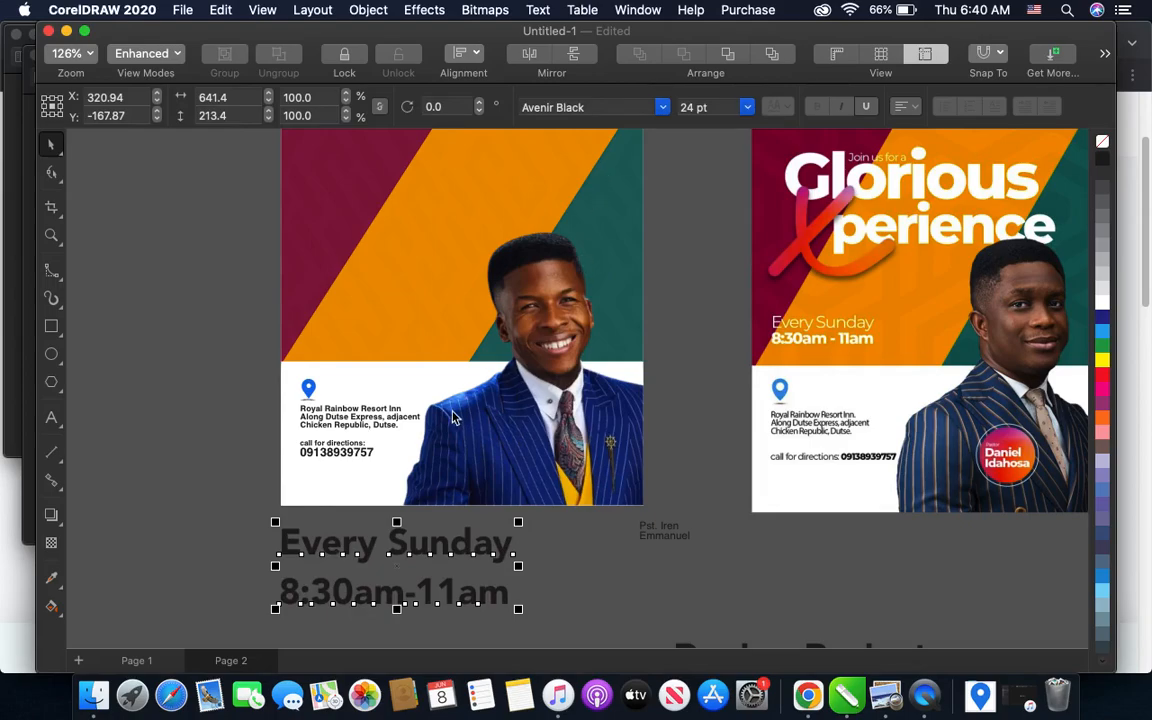
- Break the schedule text apart into separate lines and set "Every Sunday" in the lighter Avenir font
key("super+k")
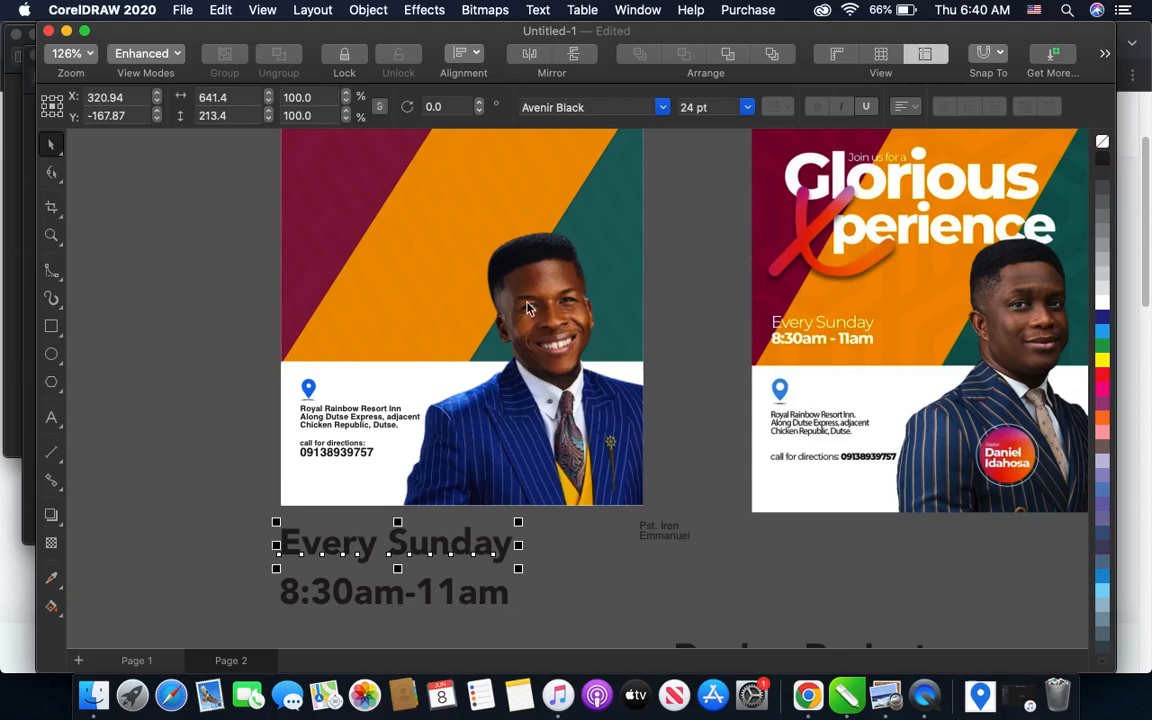
left_click(664, 110)
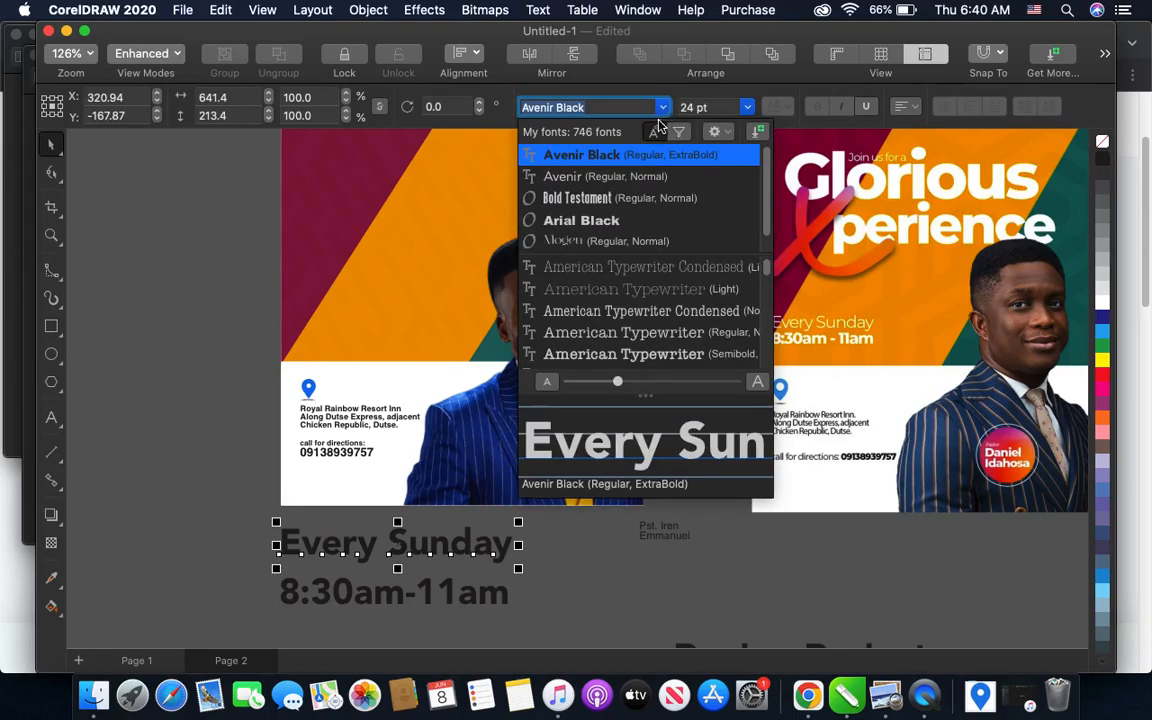
left_click(633, 180)
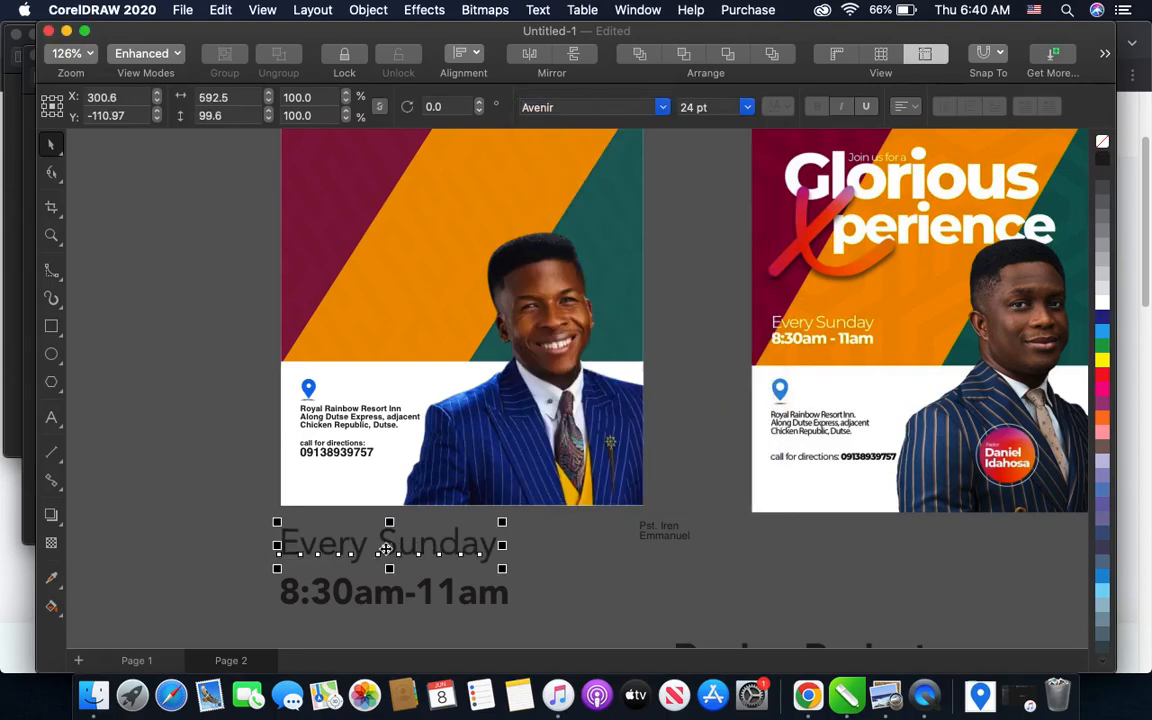
- Set both schedule lines to 13 pt and move them onto the flyer's coloured area, just above the white band
left_click_drag(229, 524, 528, 616)
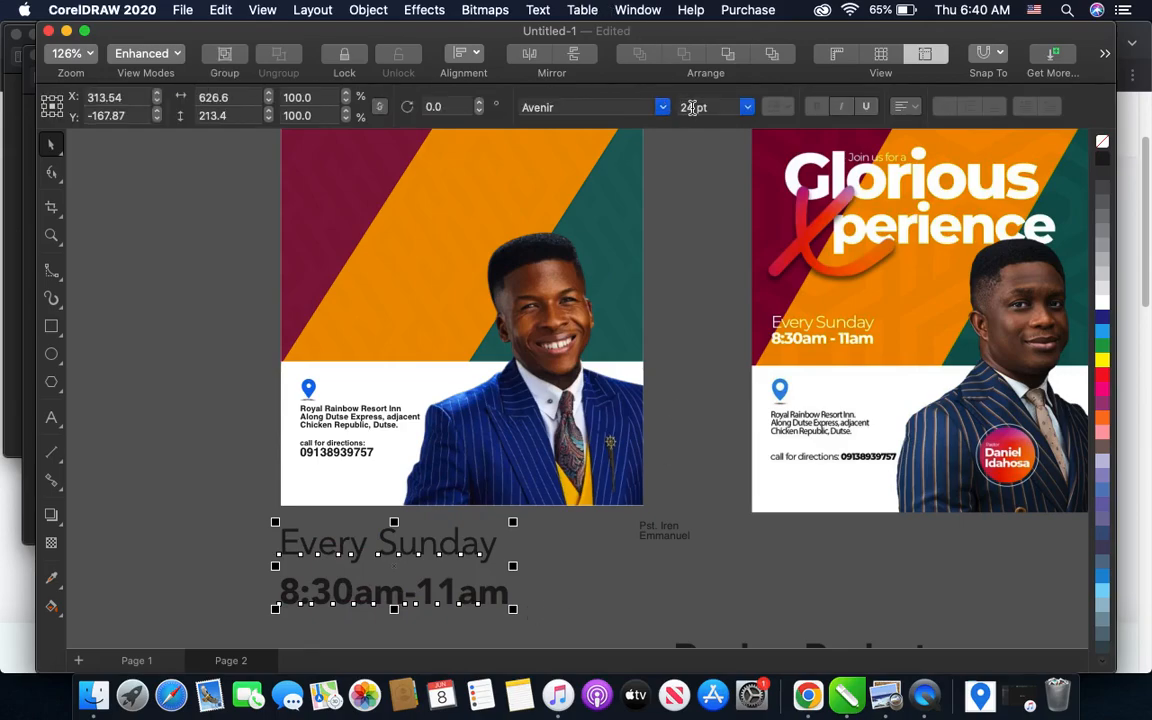
double_click(692, 107)
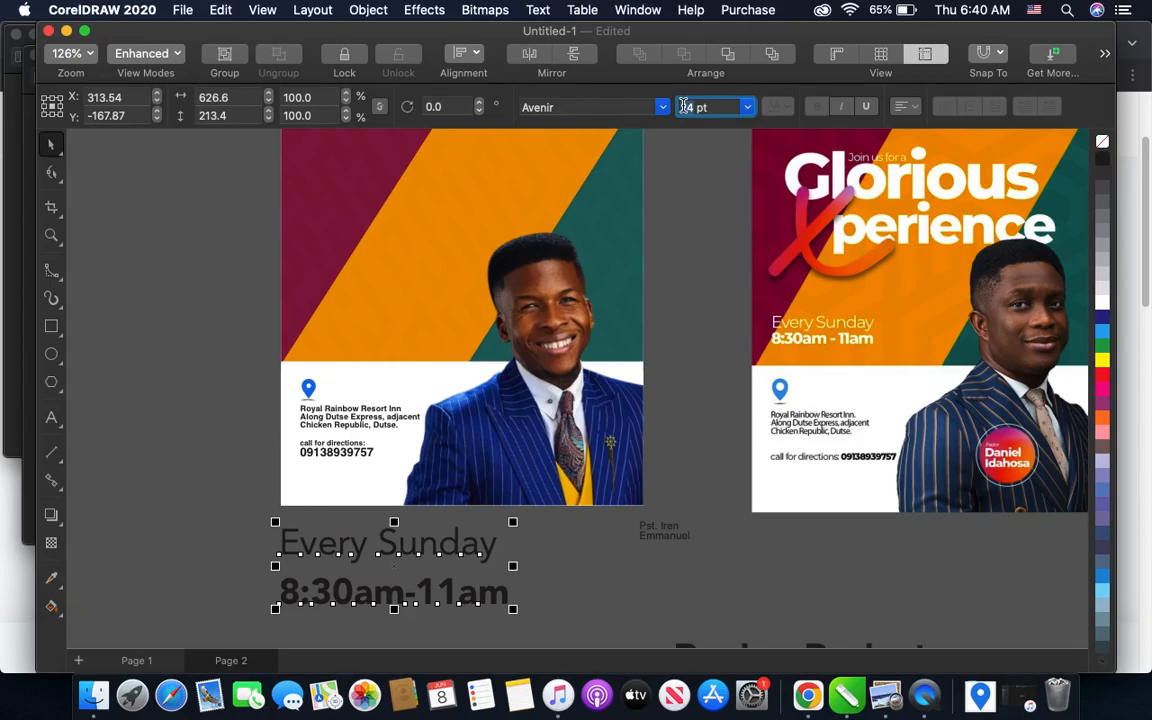
type("1")
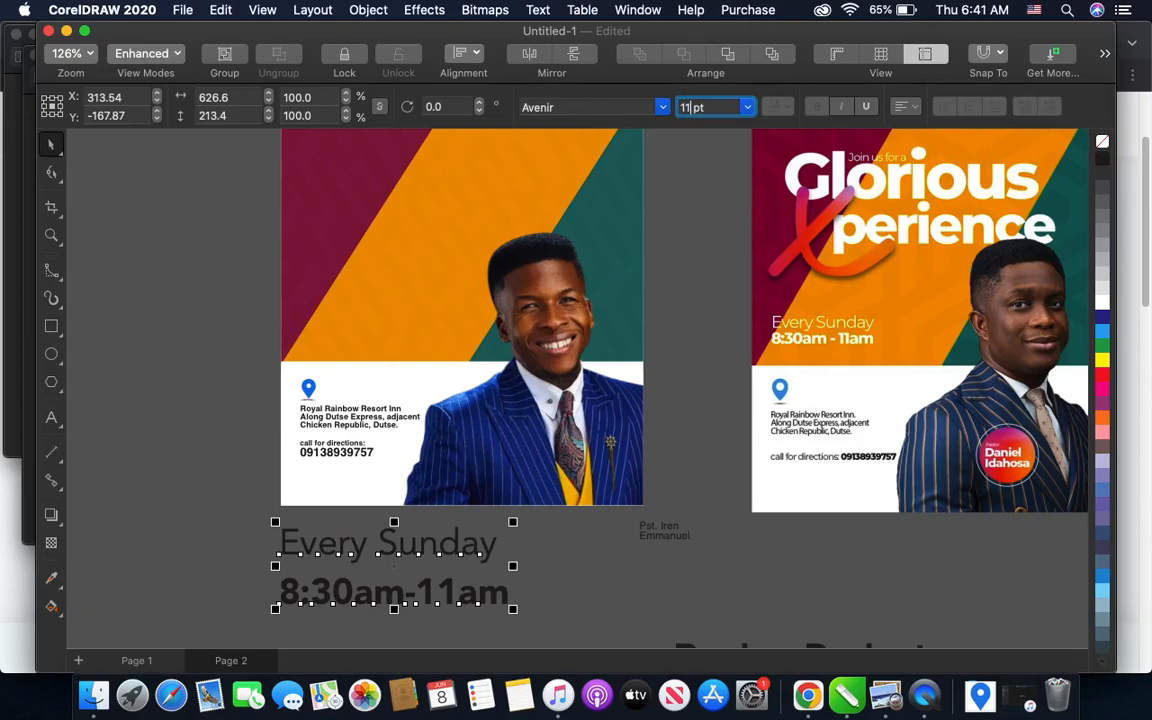
type("1")
key("Return")
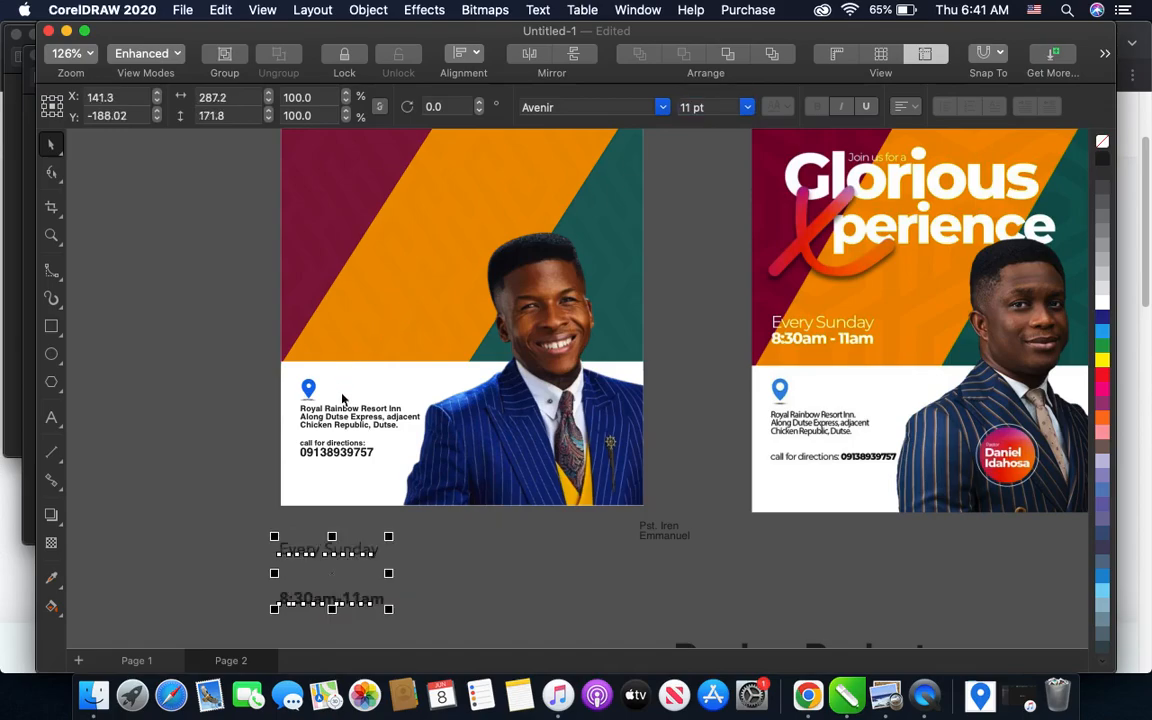
left_click(693, 103)
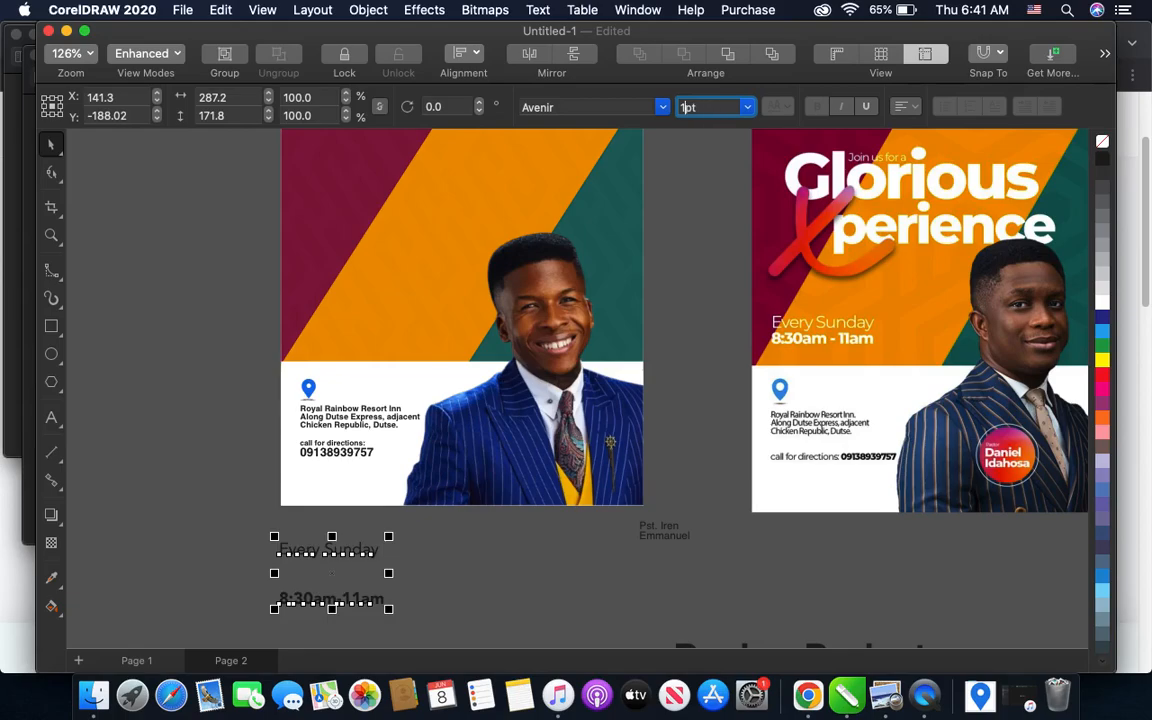
key("Return")
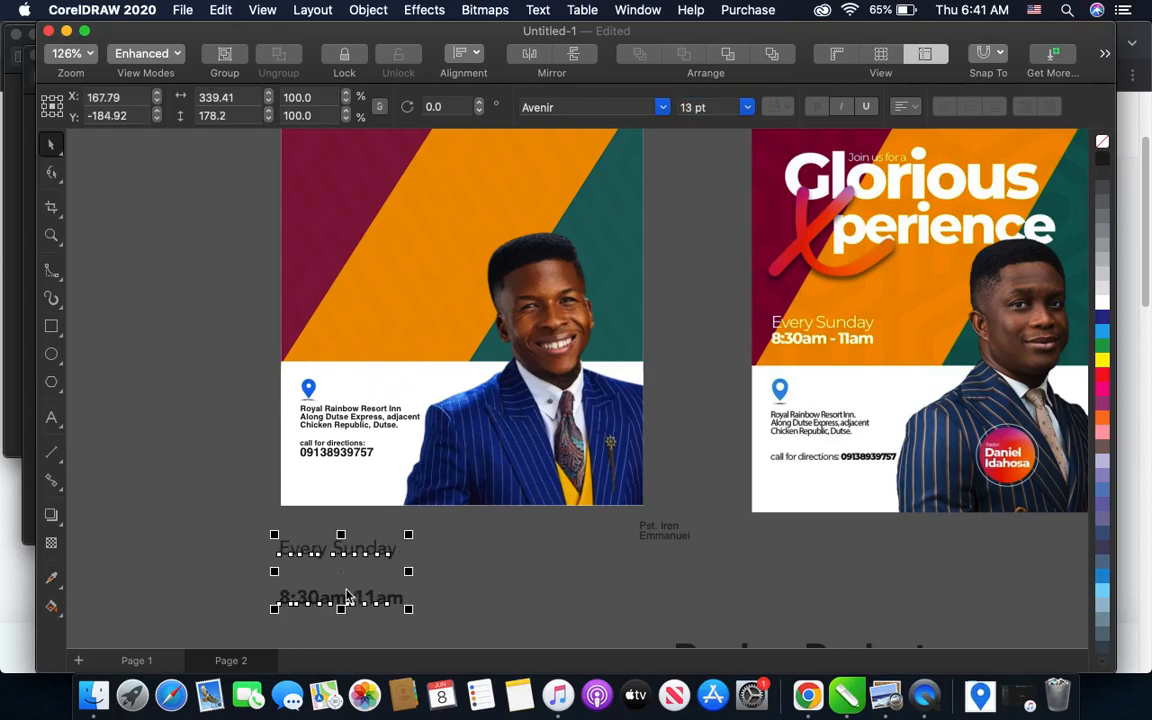
left_click_drag(338, 566, 365, 320)
left_click(183, 334)
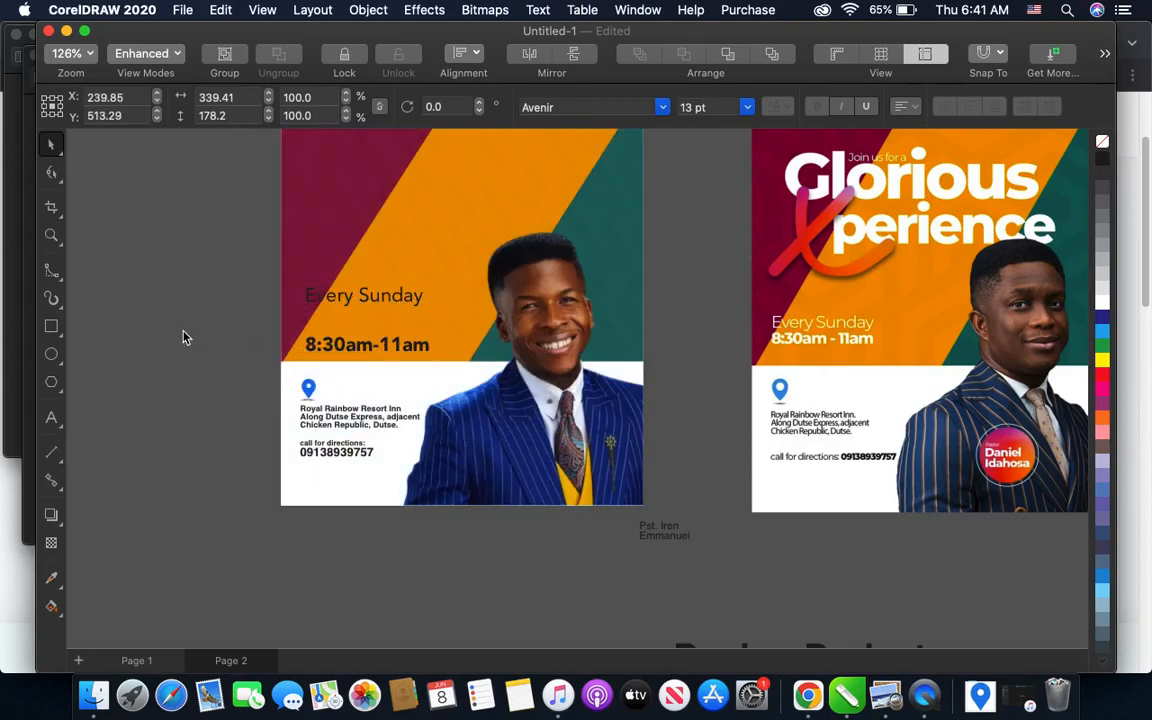
- Move the "Every Sunday" line down so it sits directly above the "8:30am-11am" line
scroll(338, 306, "up", 2)
left_click(347, 305)
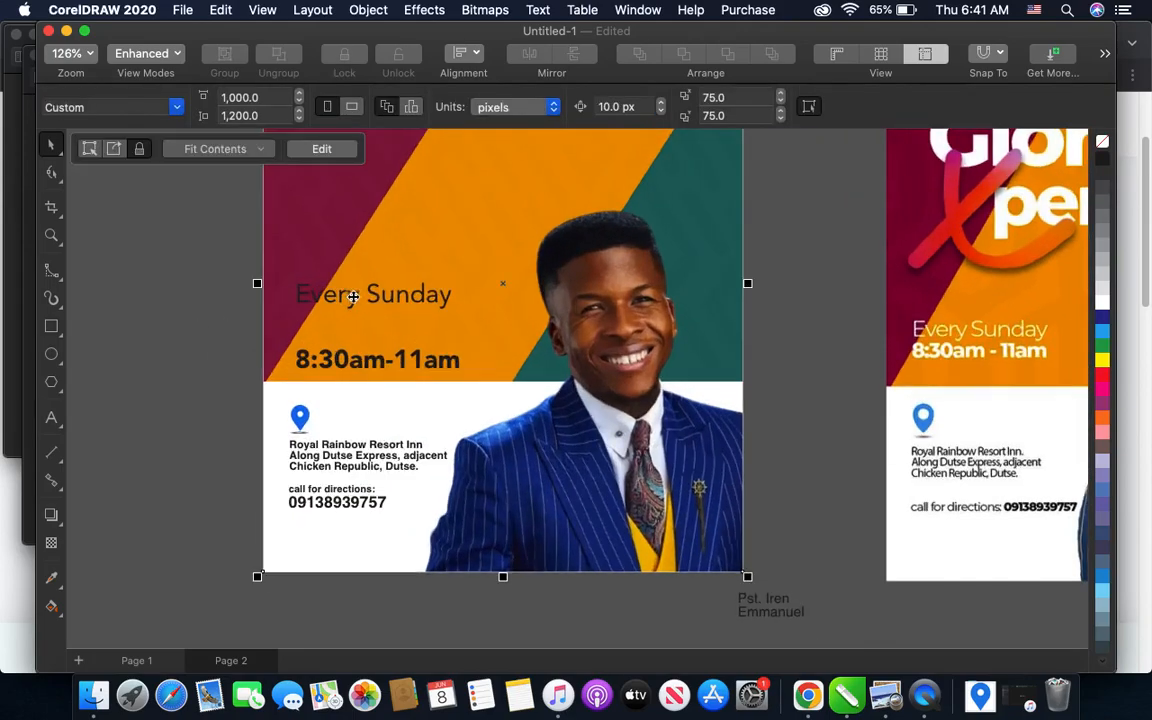
left_click(216, 290)
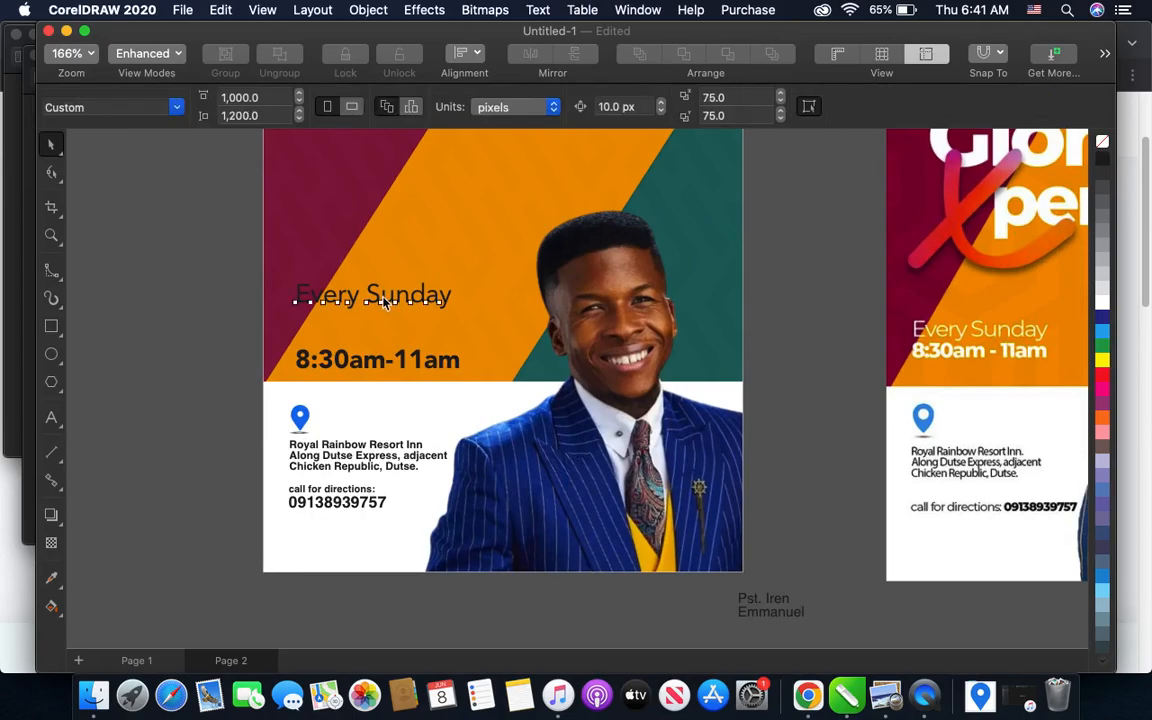
left_click(380, 298)
left_click_drag(378, 298, 384, 336)
- Raise both schedule lines together slightly, leaving a clear gap above the white band
left_click_drag(173, 291, 461, 384)
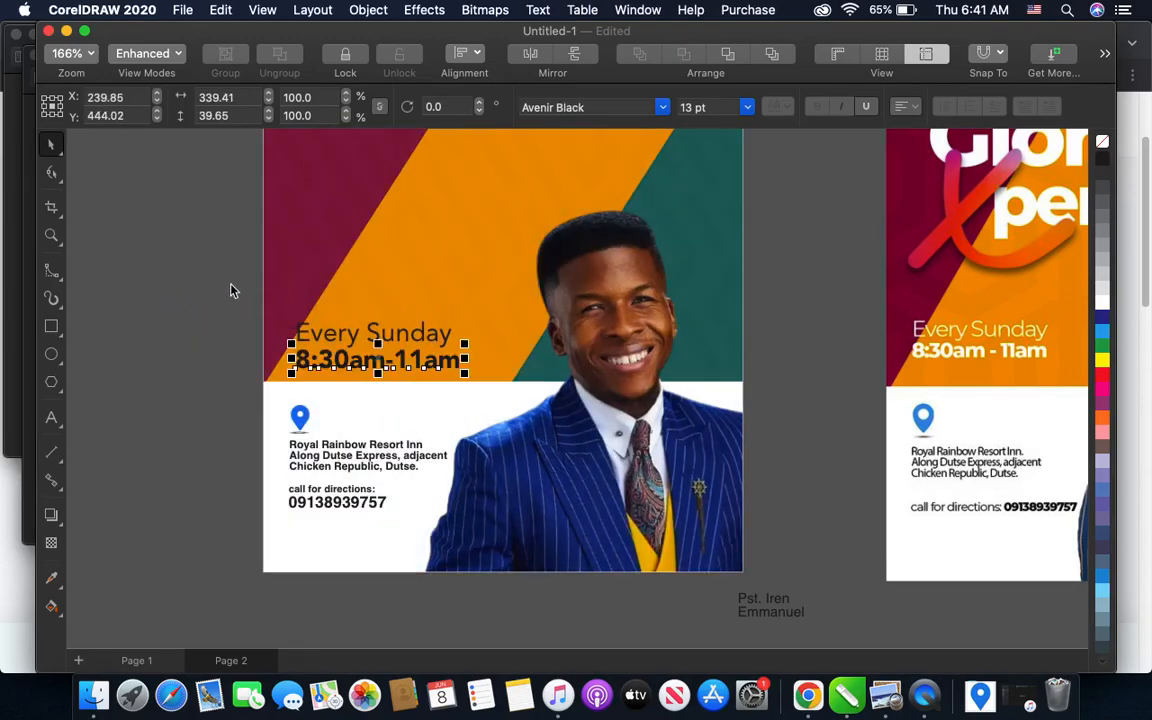
left_click_drag(230, 290, 481, 385)
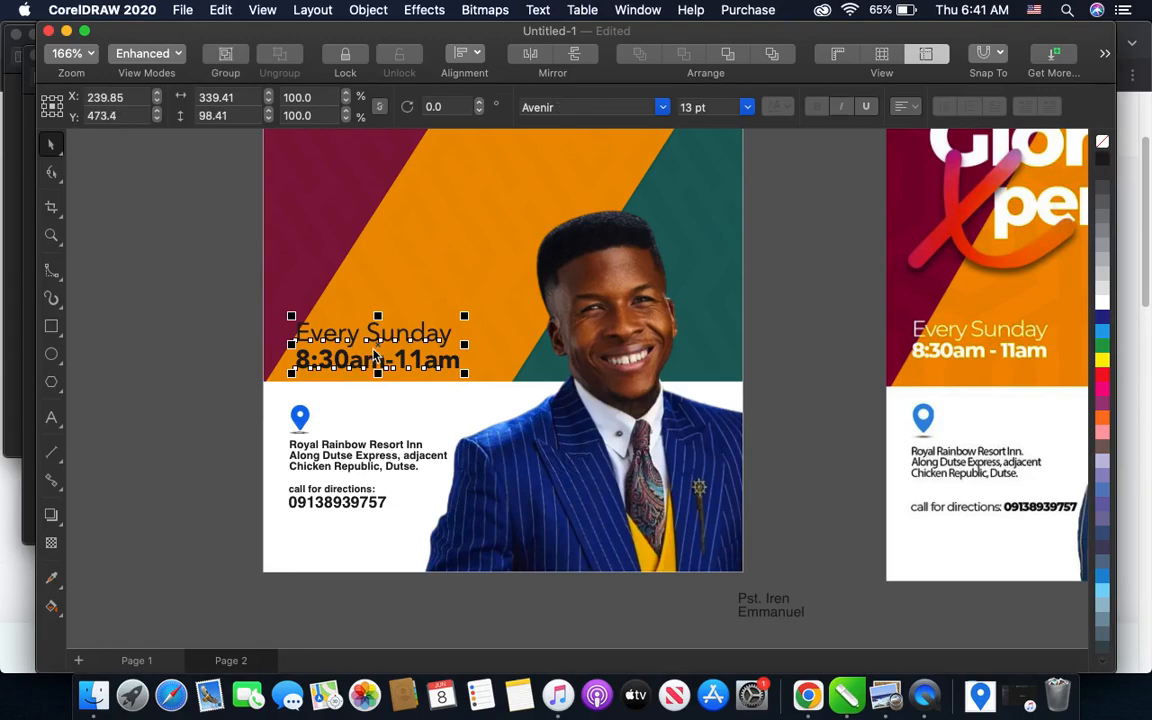
left_click_drag(377, 344, 374, 329)
key("Up")
key("Up")
key("Up")
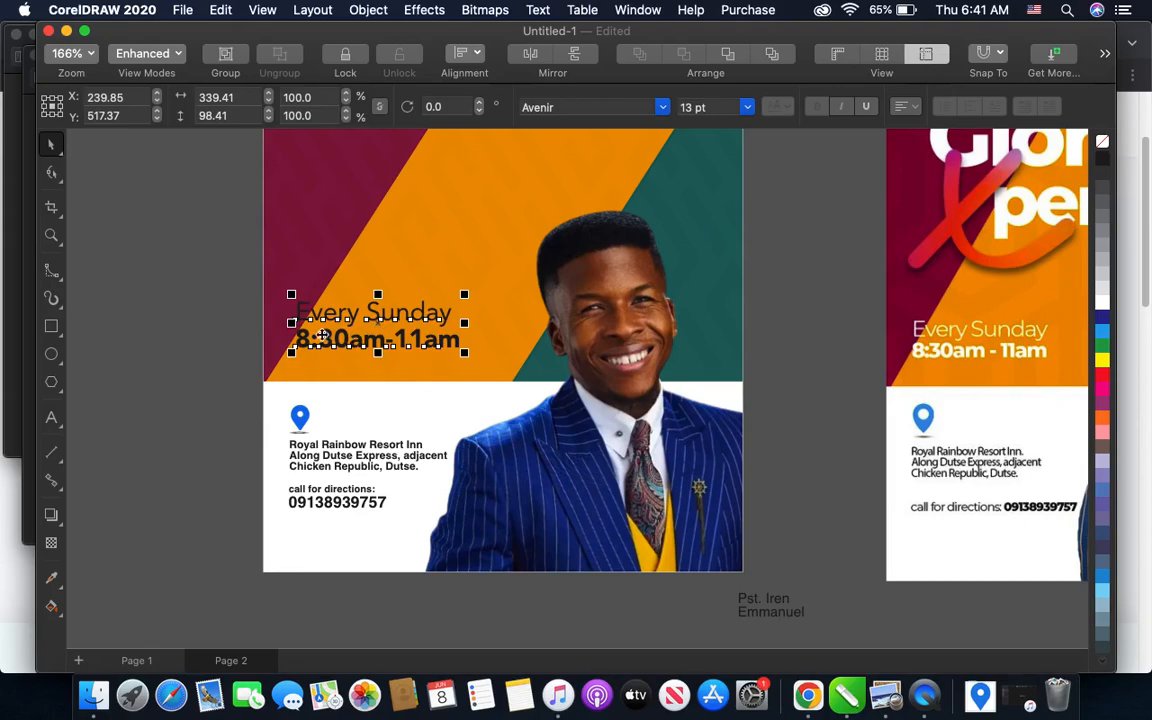
- Left-align the schedule lines, location icon, venue text and contact text with each other
left_click(198, 275)
left_click_drag(210, 263, 494, 553)
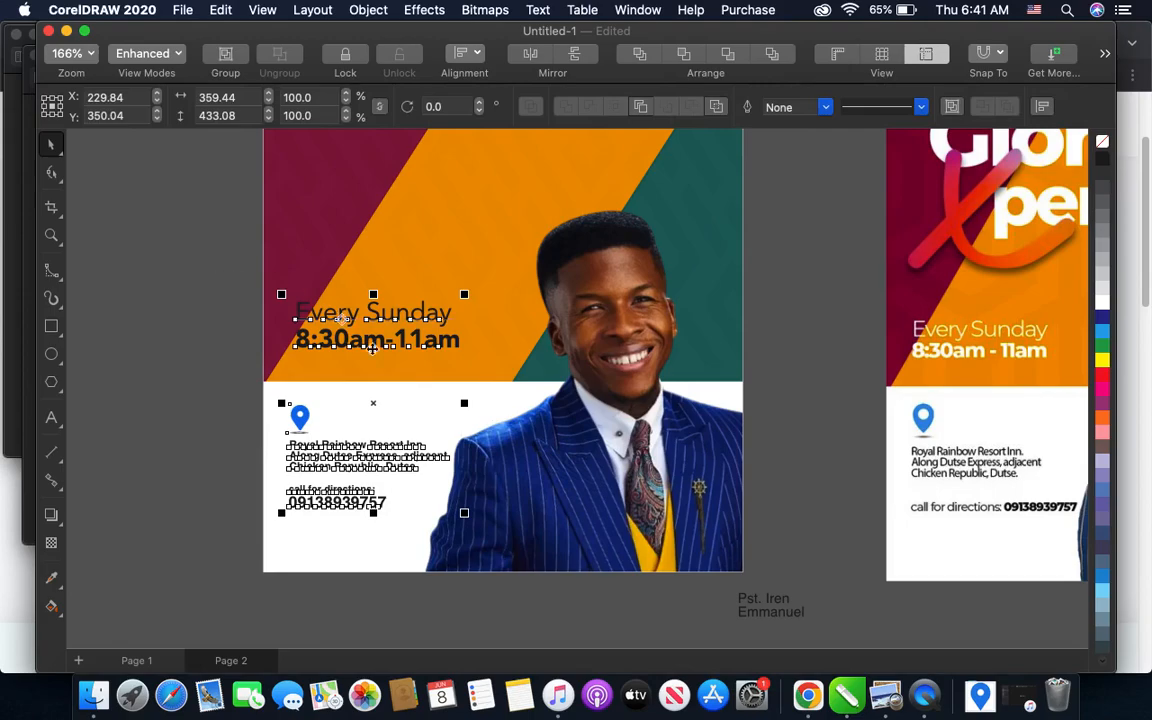
left_click(465, 55)
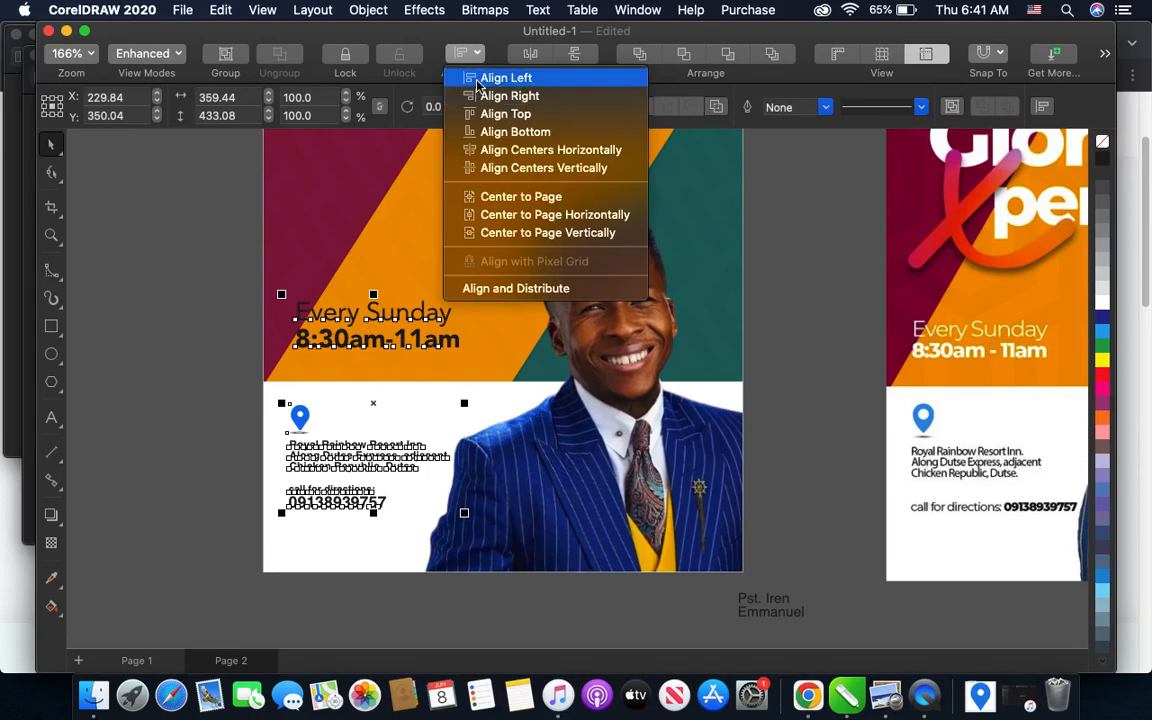
left_click(474, 78)
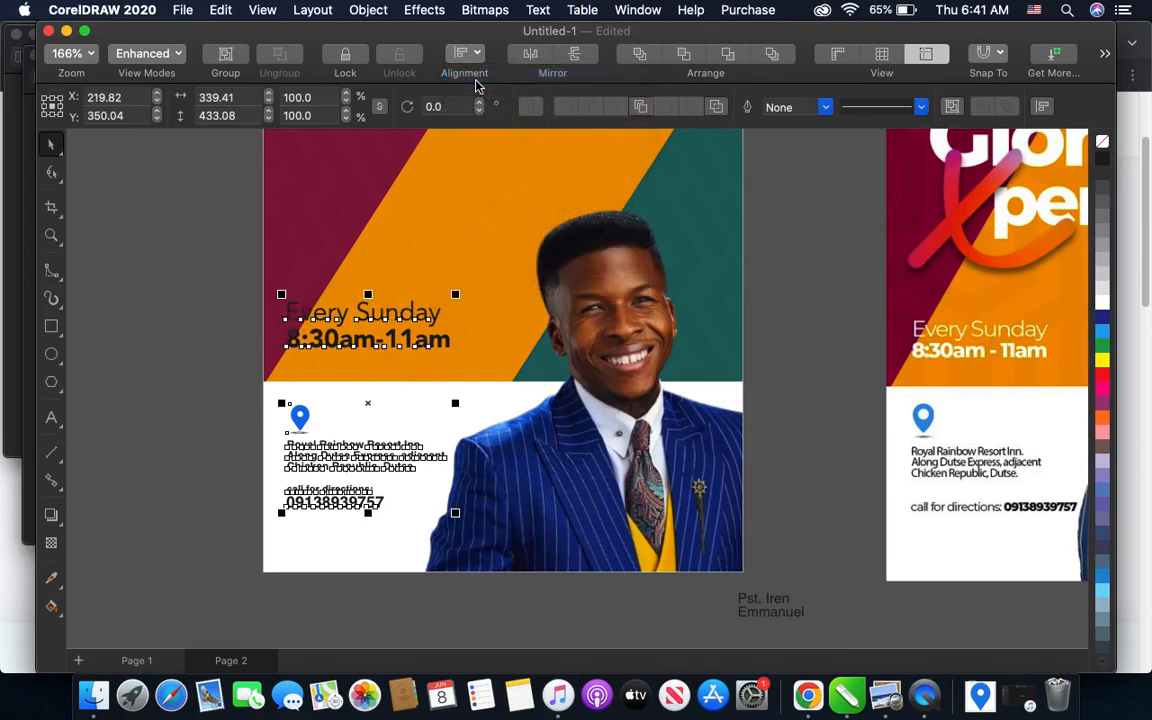
- Shift the left-aligned schedule lines, location icon, venue text and contact text 10 px to the right together
left_click(219, 358)
left_click_drag(208, 275, 530, 568)
key("Right")
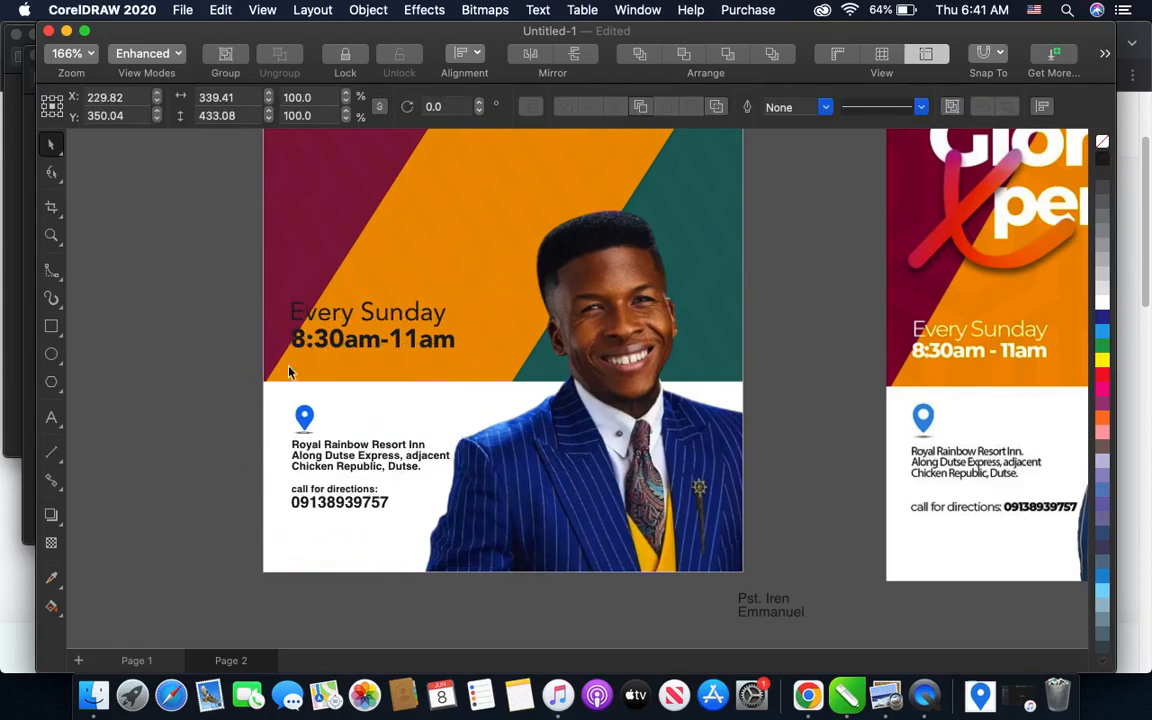
- Fill both schedule lines, "Every Sunday" and "8:30am-11am", with white
left_click(226, 302)
left_click_drag(215, 293, 553, 366)
left_click(1102, 303)
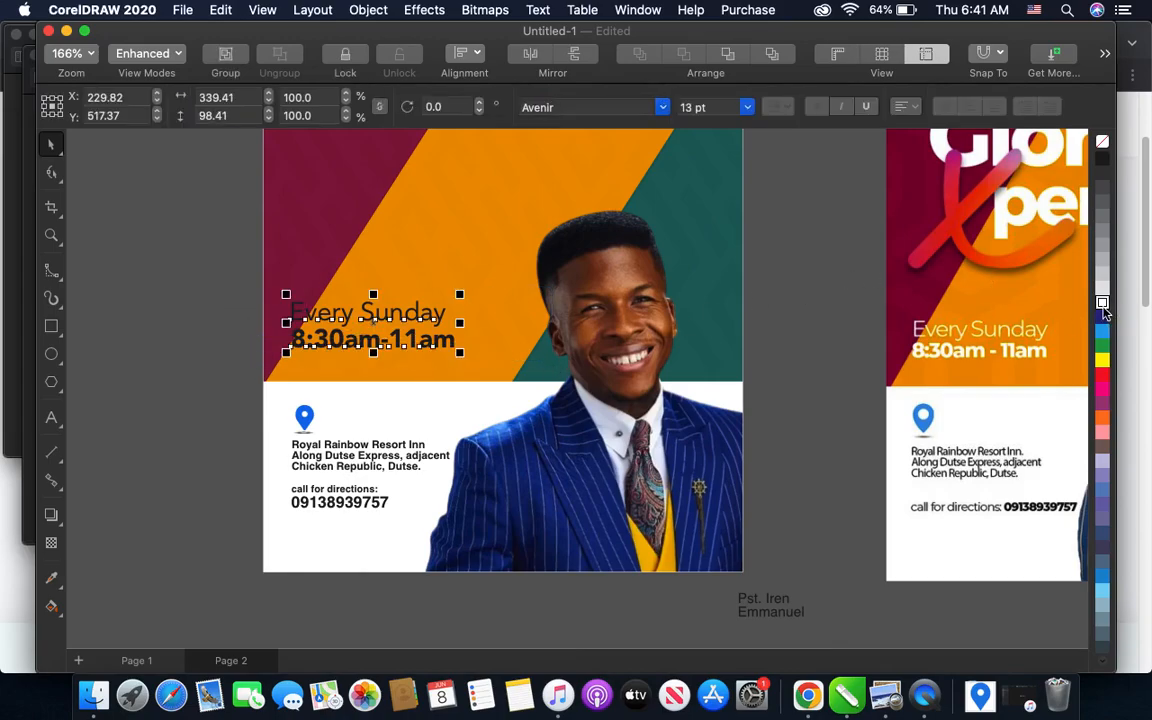
left_click(220, 313)
- Compare the flyer's schedule text, lower band and pastor area with the sample flyer beside it
scroll(398, 383, "down", 5)
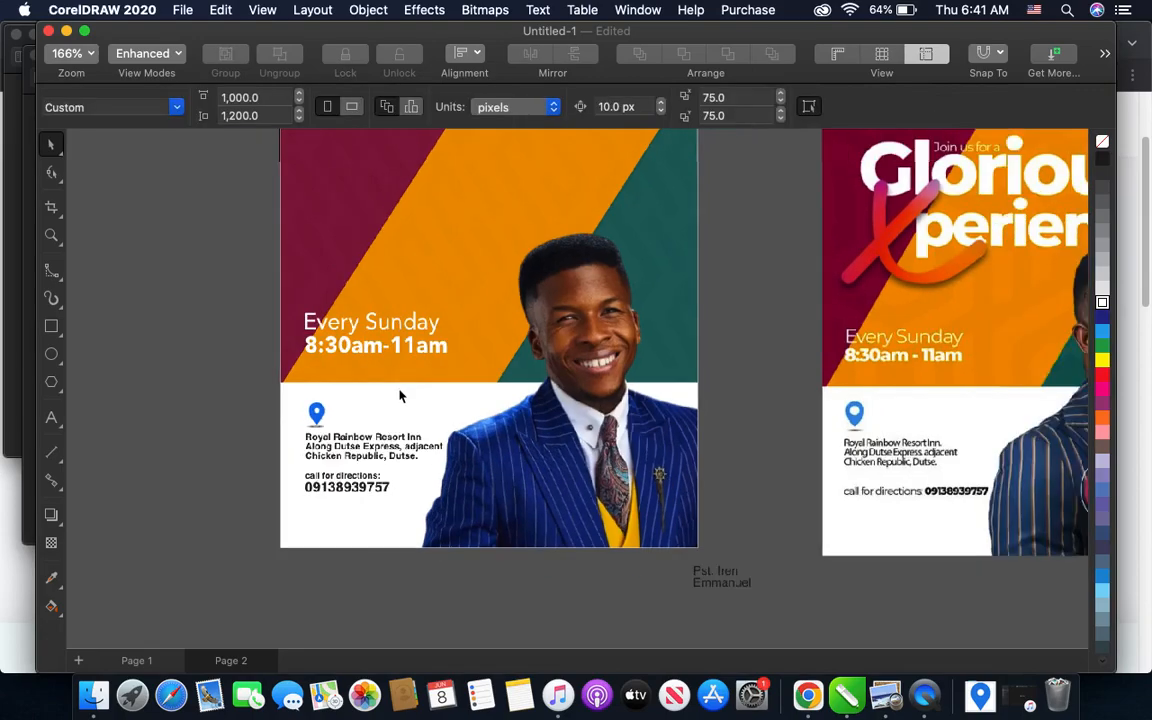
scroll(391, 371, "down", 1)
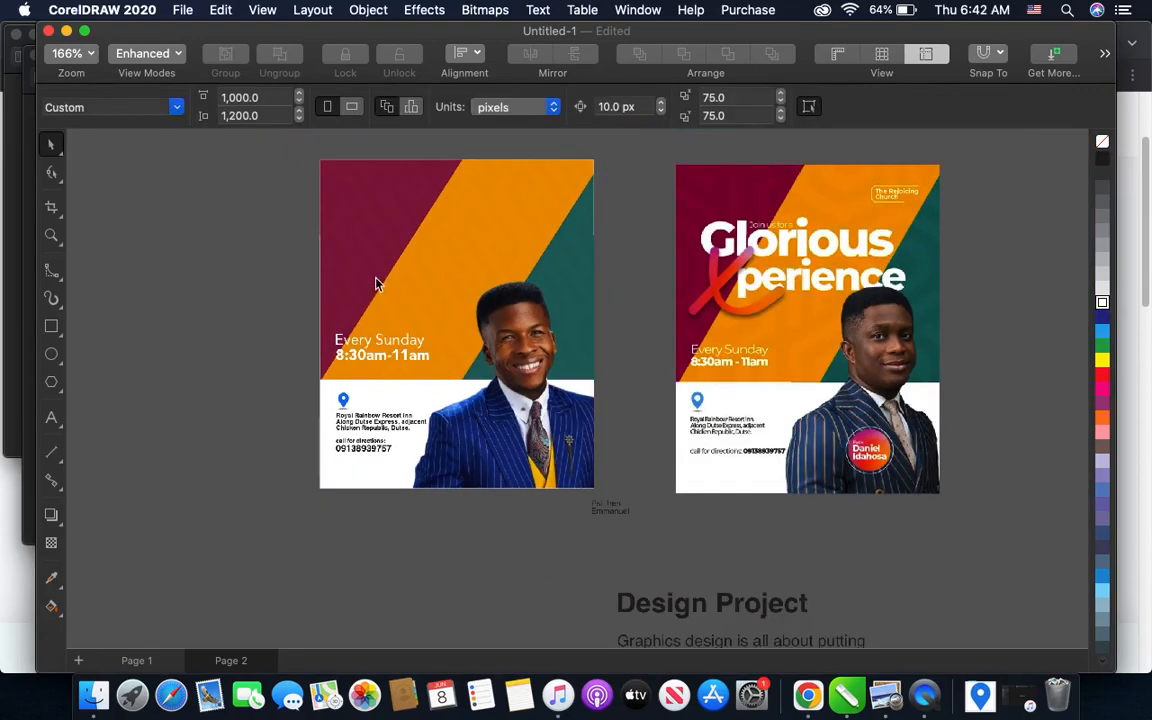
scroll(376, 284, "up", 1)
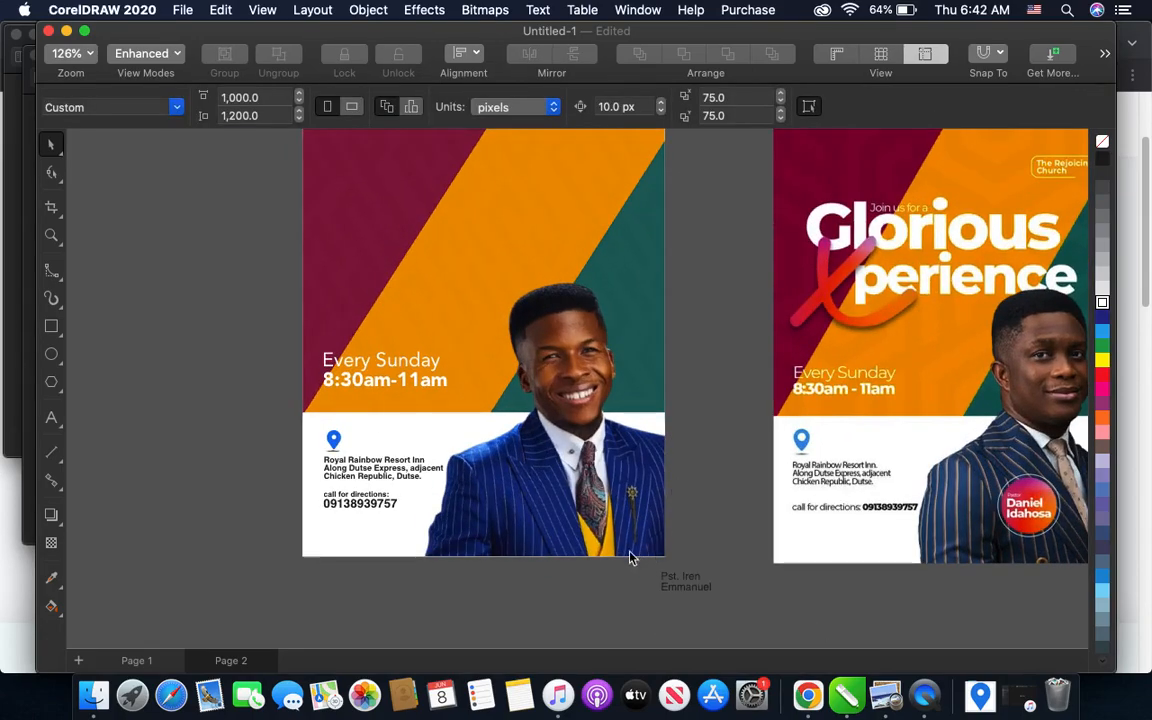
scroll(599, 558, "up", 1)
scroll(535, 558, "up", 1)
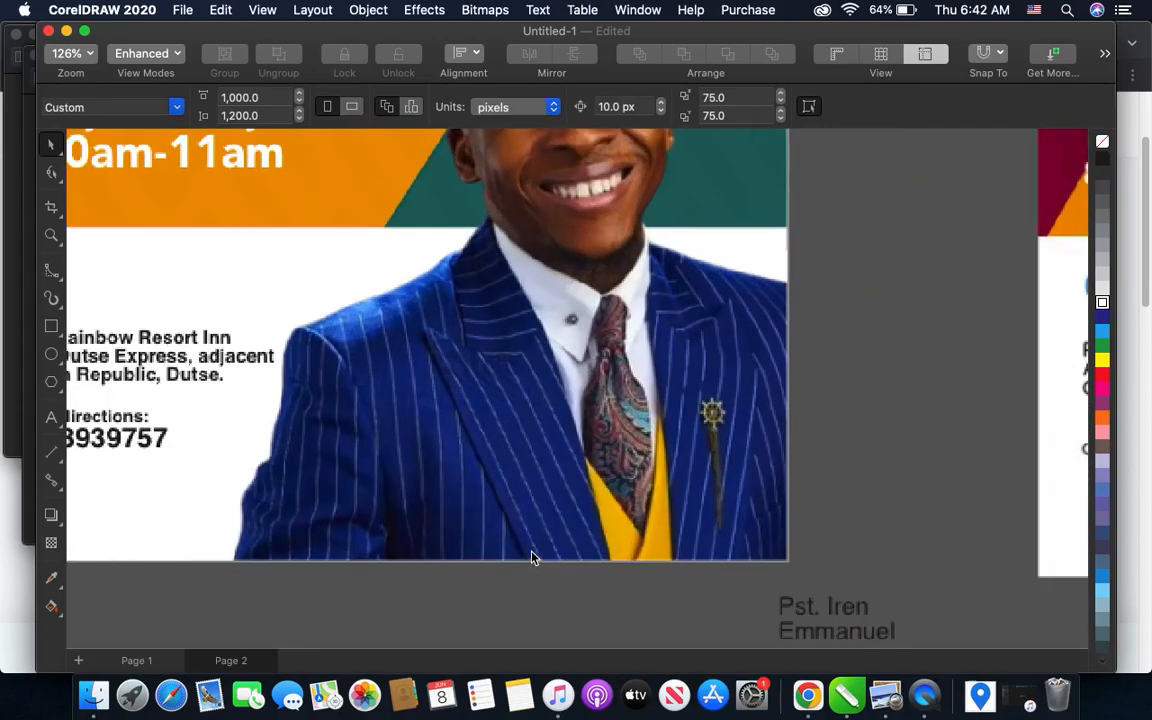
scroll(531, 557, "down", 1)
scroll(505, 547, "down", 1)
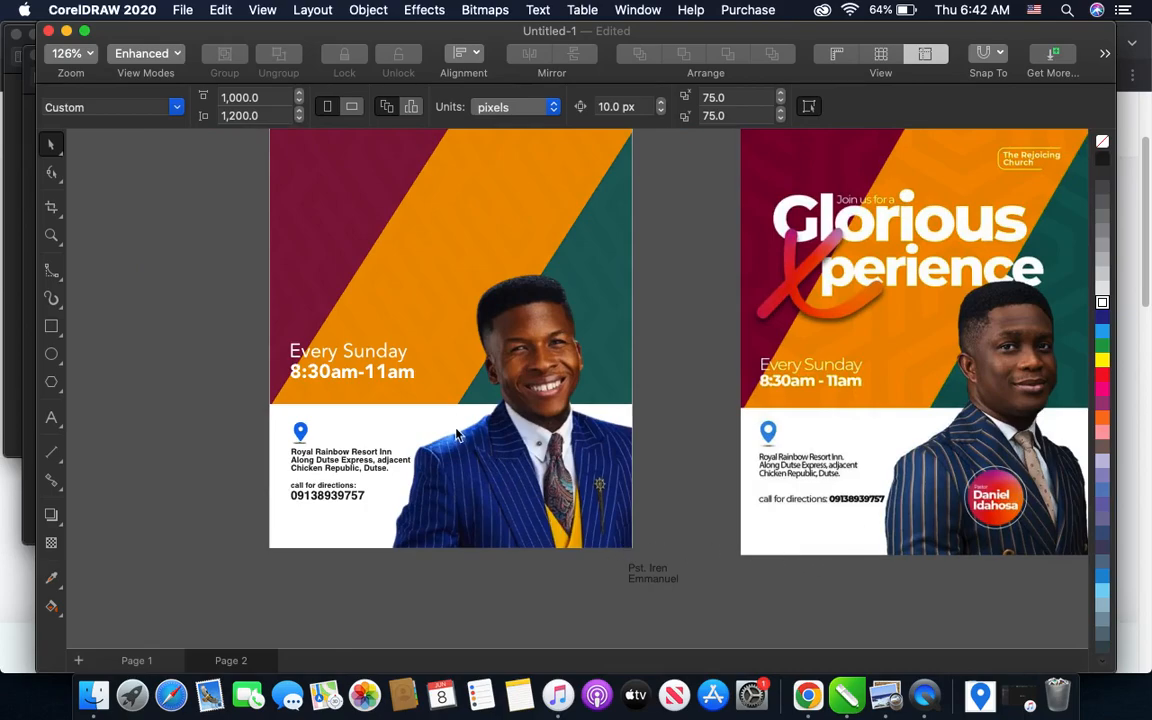
- Duplicate the "8:30am-11am" line into the flyer's upper area and replace its text with "Glorious" and "perience" on two lines
left_click(349, 372)
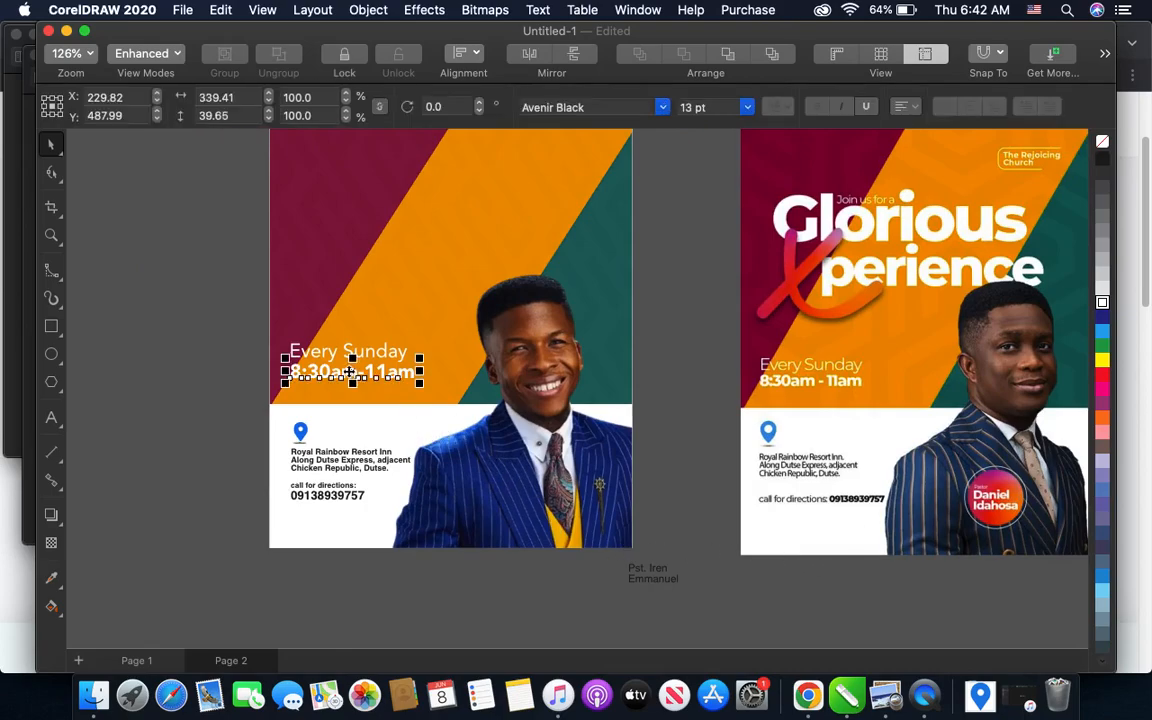
left_click_drag(349, 372, 373, 241)
left_click(377, 238)
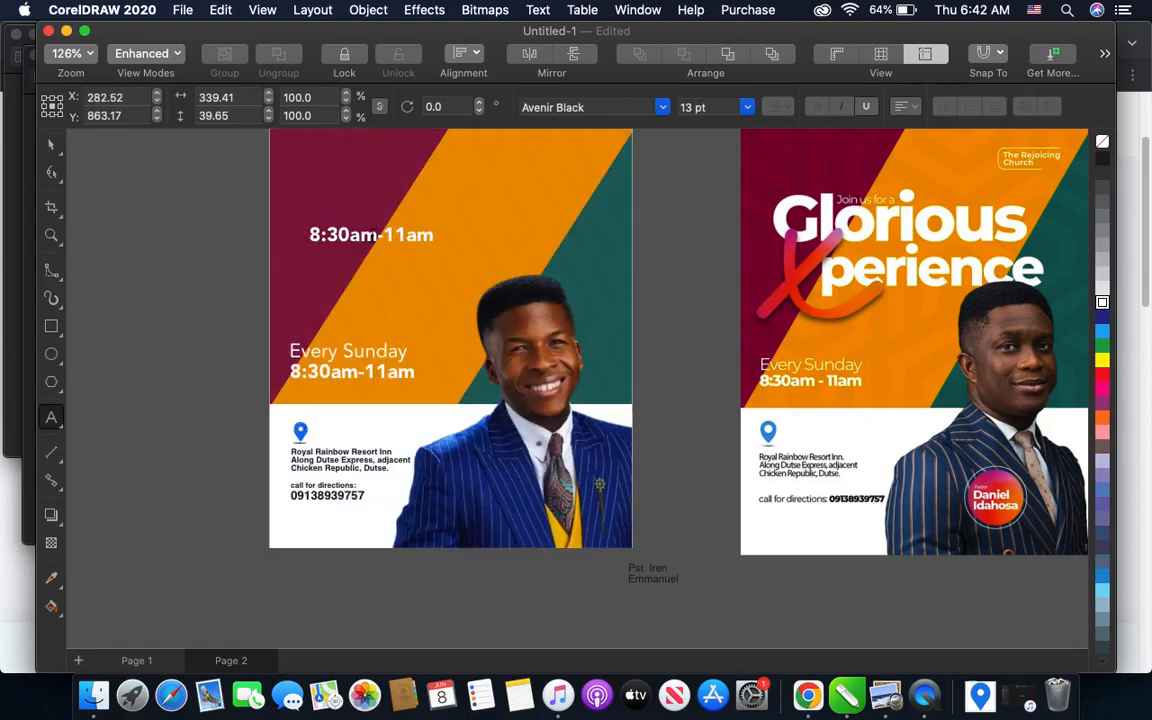
triple_click(371, 237)
type("Glori")
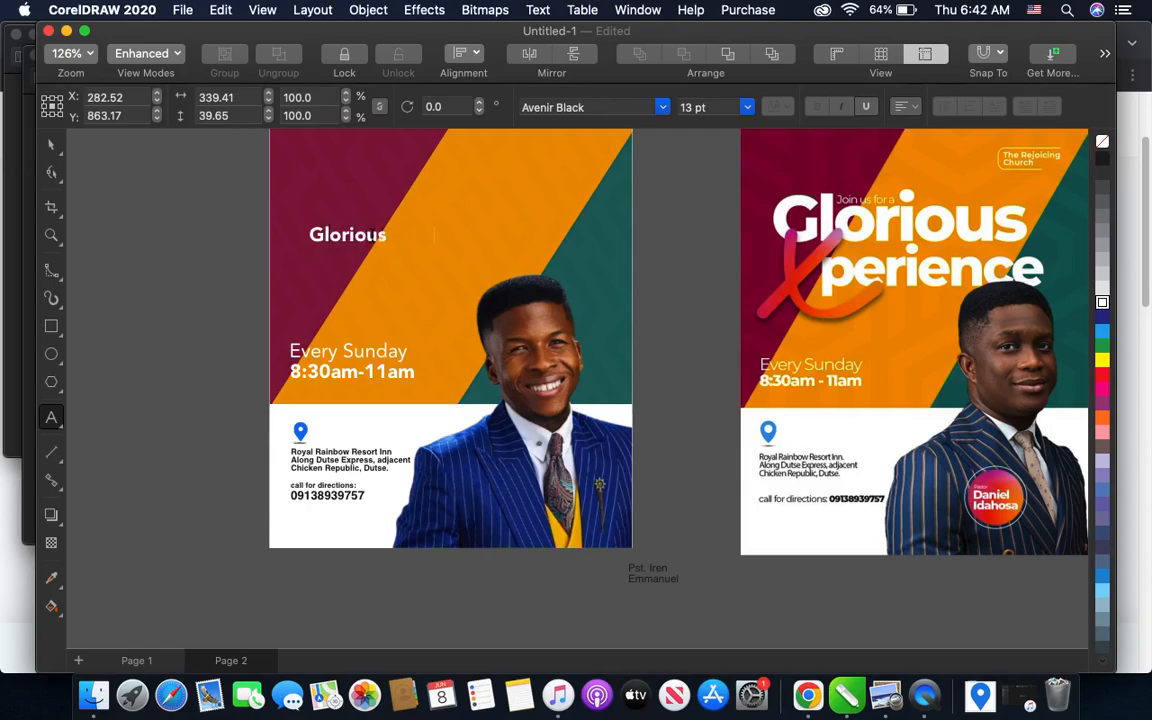
type("ous")
key("Return")
type("perience")
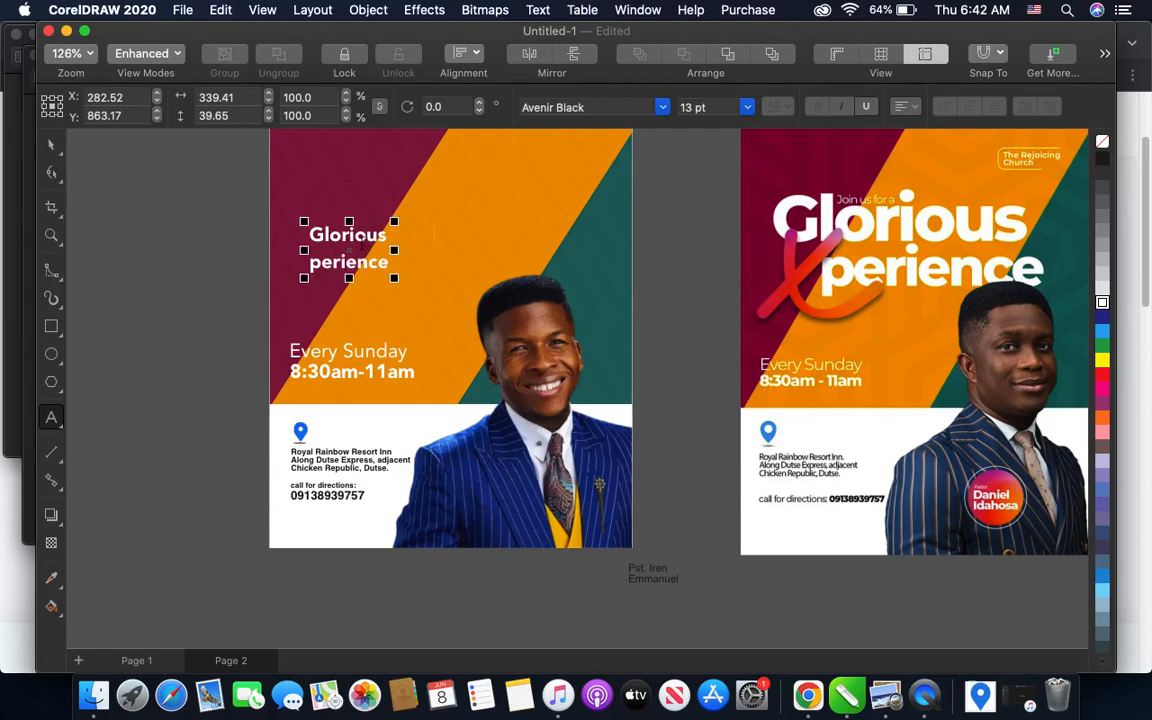
- Set the font size of the two-line "Glorious perience" headline to 40 pt
scroll(262, 213, "up", 2)
scroll(293, 260, "down", 1)
scroll(293, 260, "down", 1)
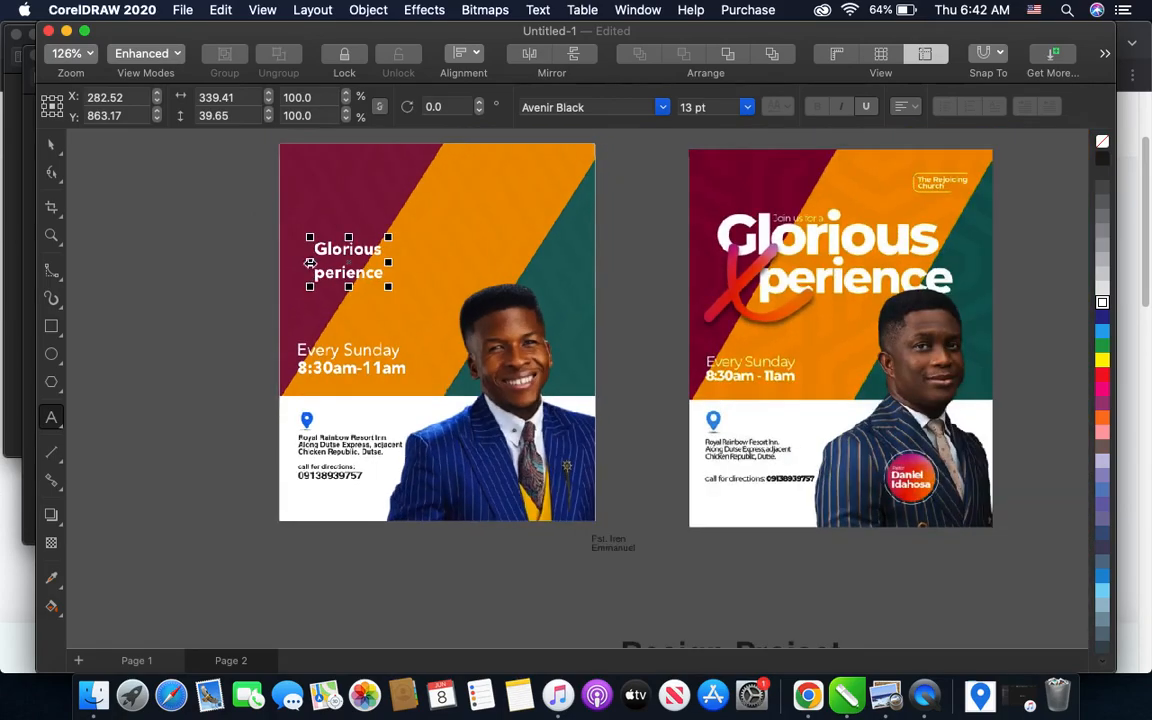
scroll(306, 250, "up", 2)
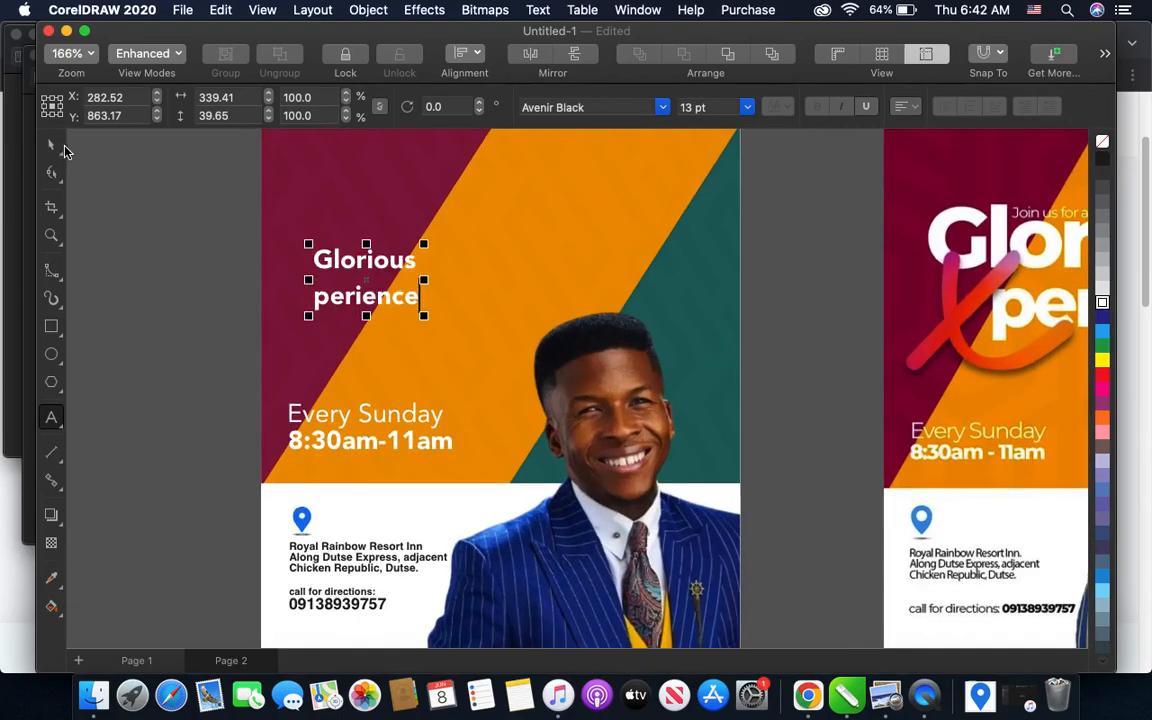
left_click(51, 144)
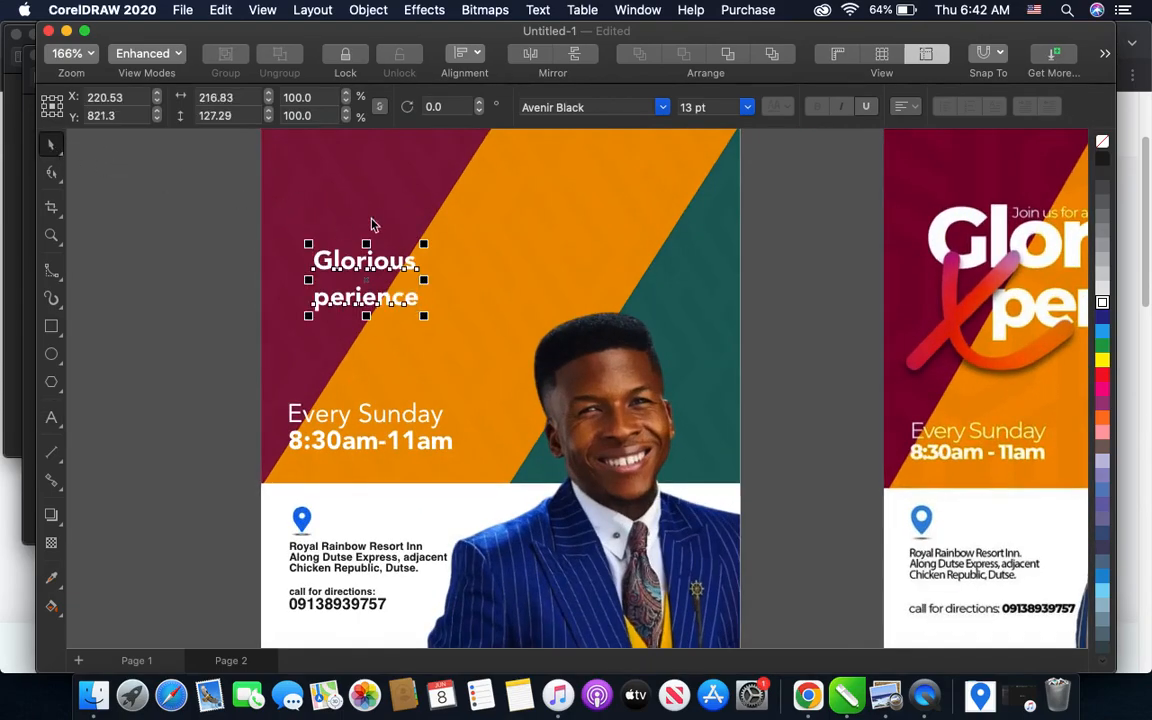
left_click(747, 107)
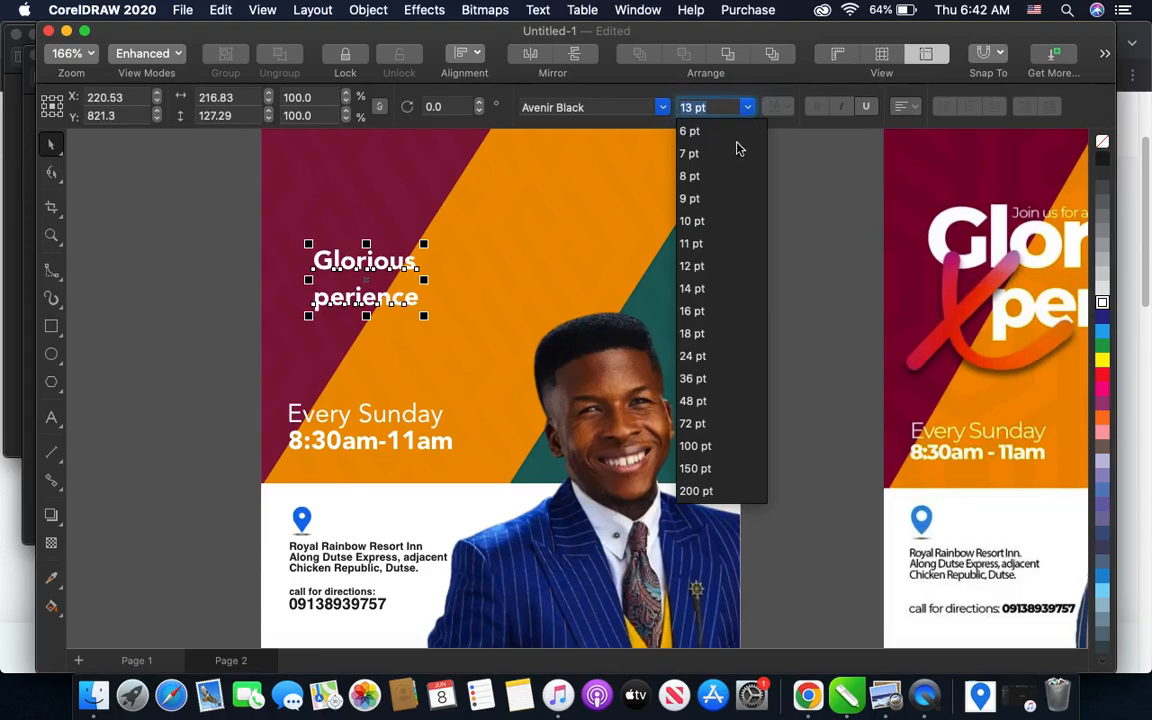
left_click(693, 380)
scroll(547, 224, "down", 2)
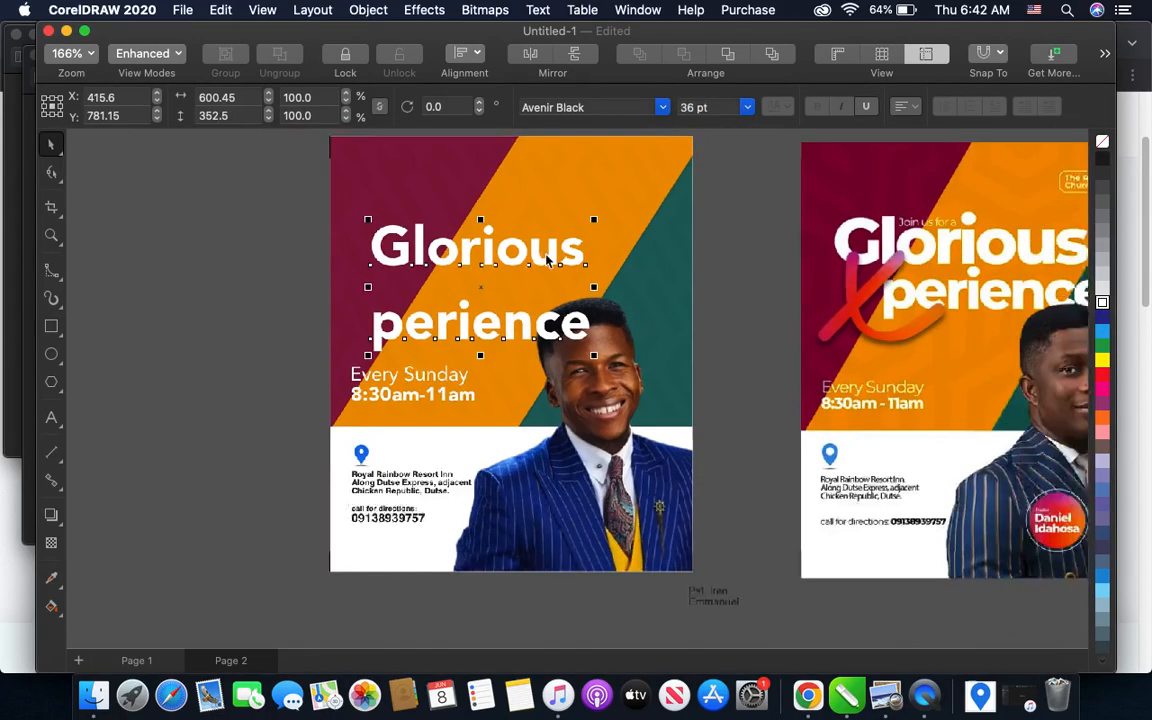
double_click(691, 107)
type("40")
key("Return")
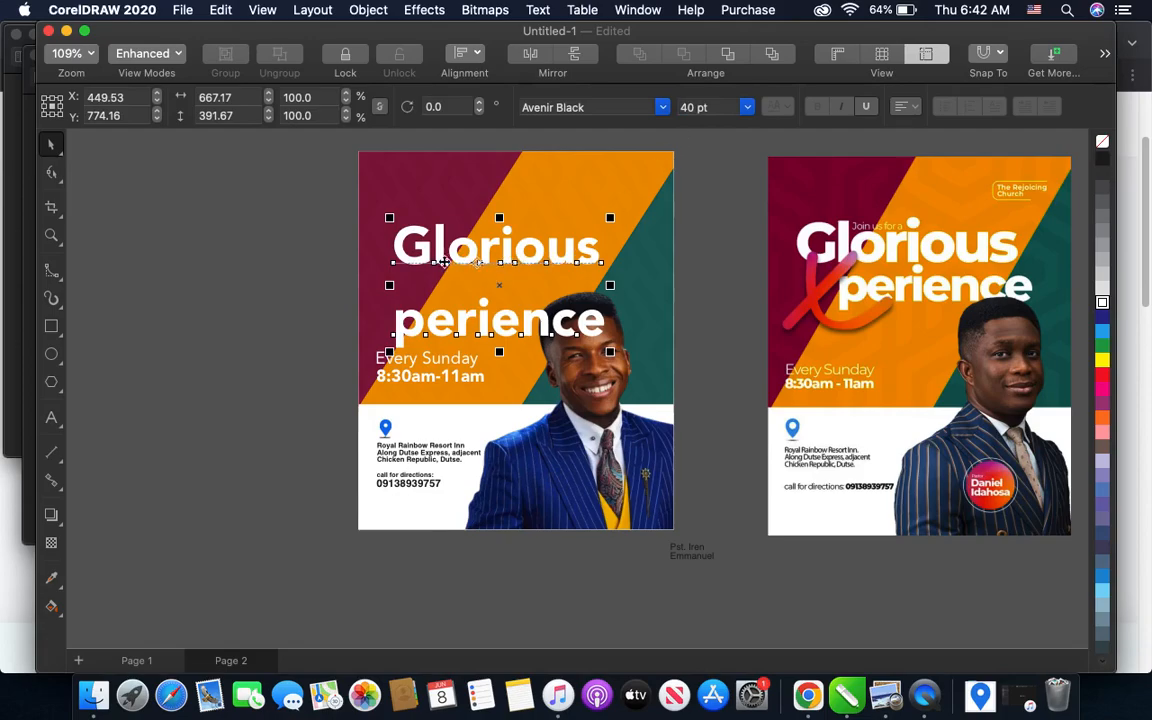
- Break the headline apart into separate lines and set "perience" to 36 pt
scroll(405, 215, "up", 2)
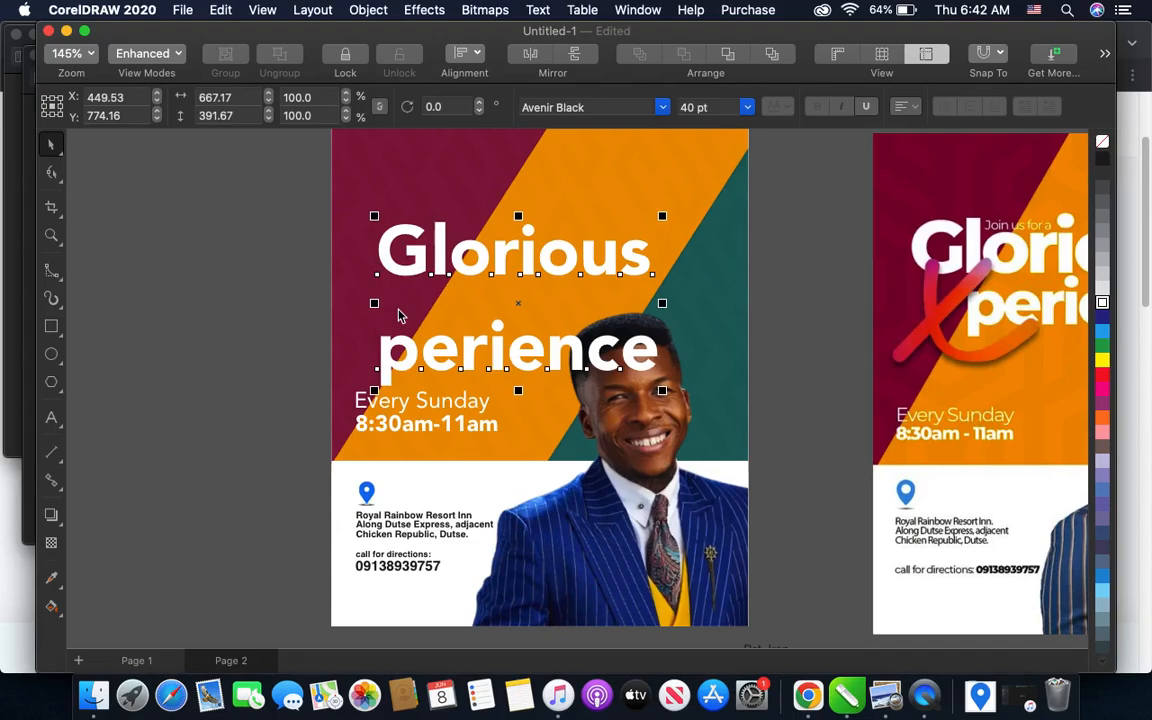
key("super+k")
left_click(460, 343)
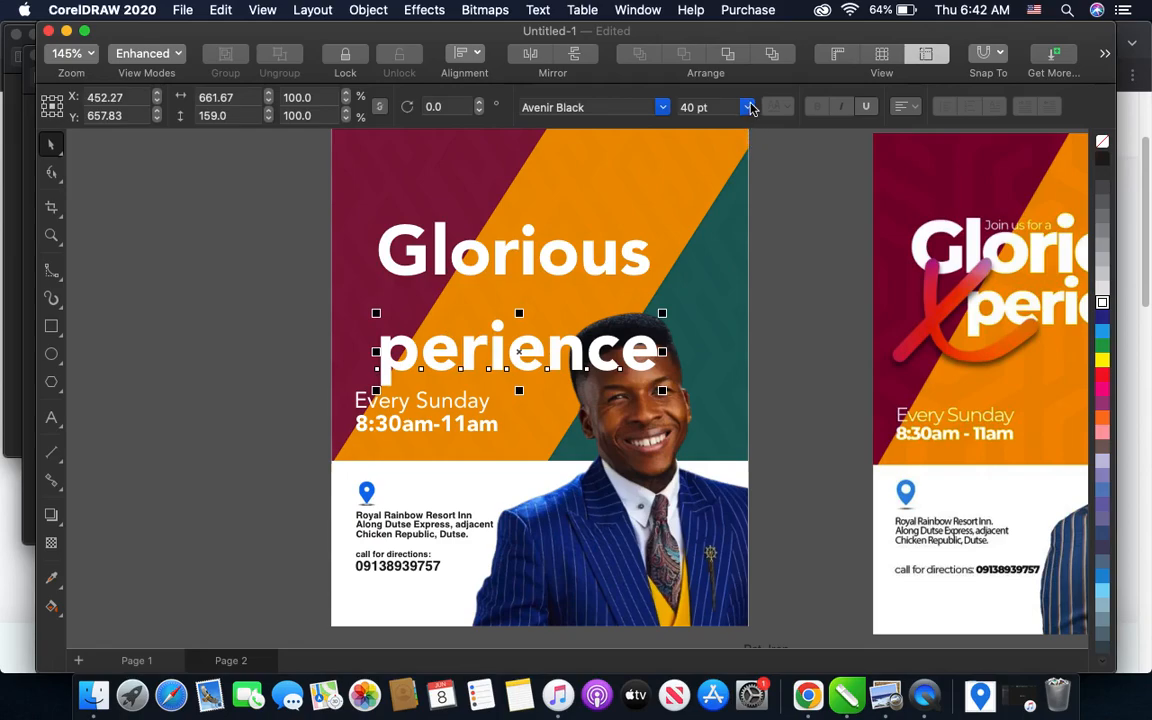
left_click(747, 107)
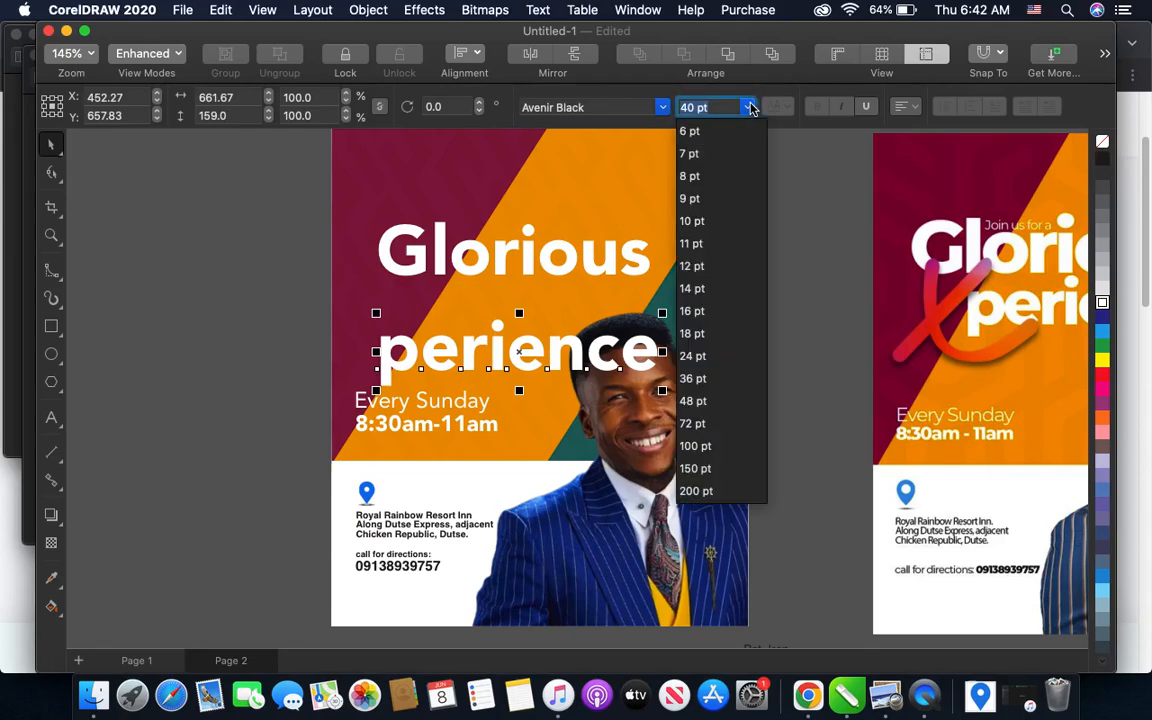
left_click(693, 379)
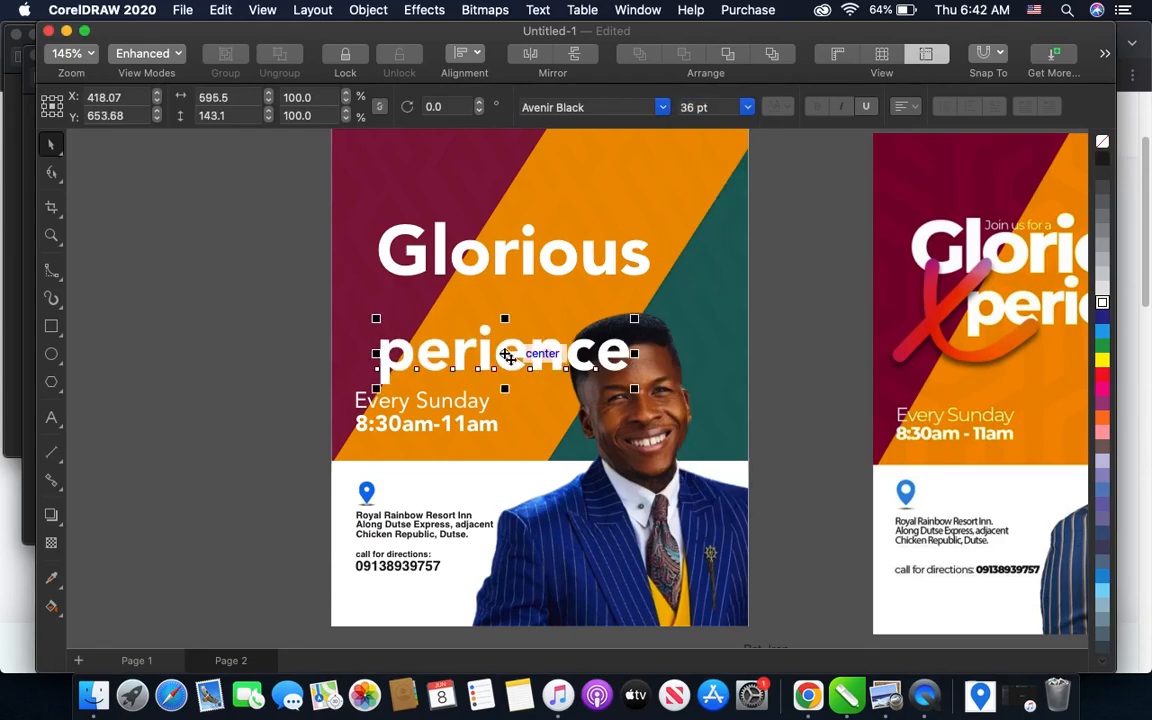
- Move "perience" up and to the right so it sits close beneath "Glorious", offset as in the sample flyer
left_click_drag(505, 354, 555, 298)
scroll(507, 310, "down", 1)
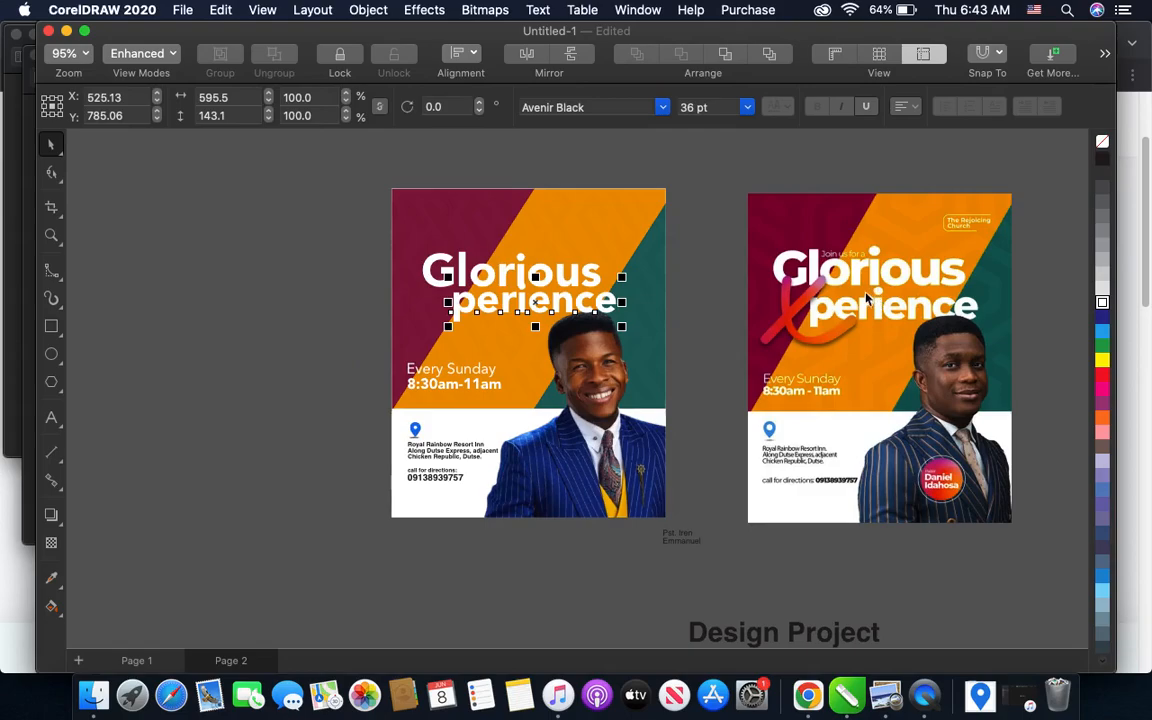
scroll(628, 259, "up", 1)
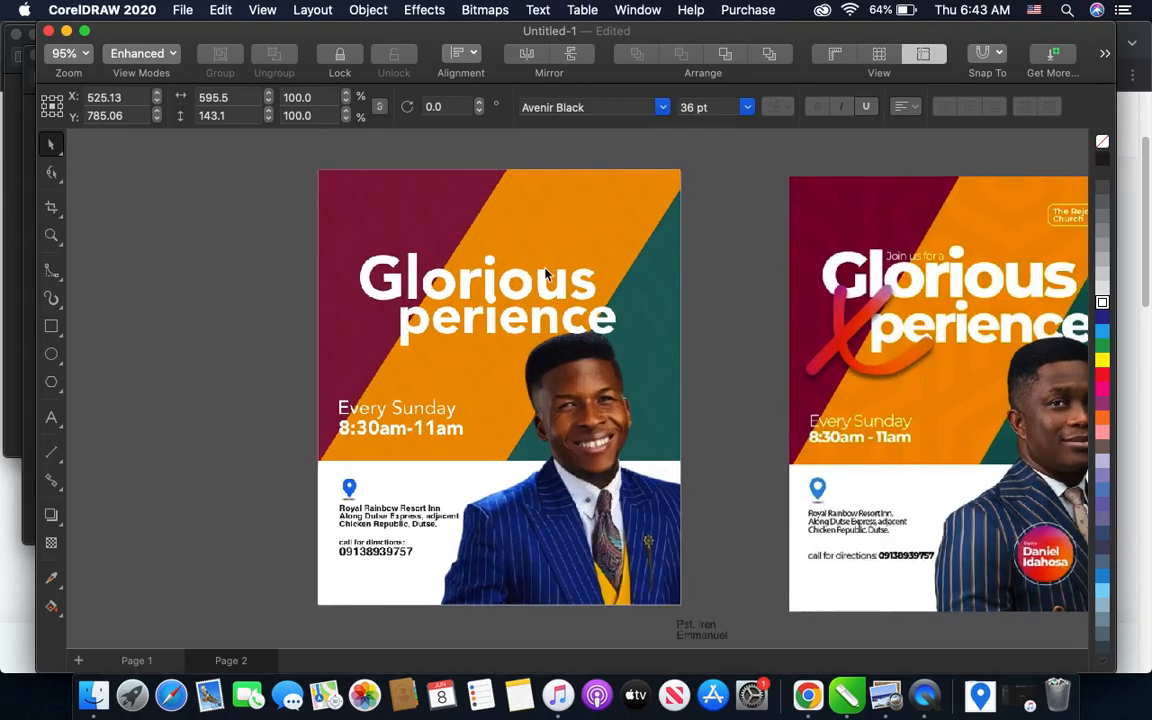
scroll(571, 275, "down", 1)
scroll(585, 265, "up", 3)
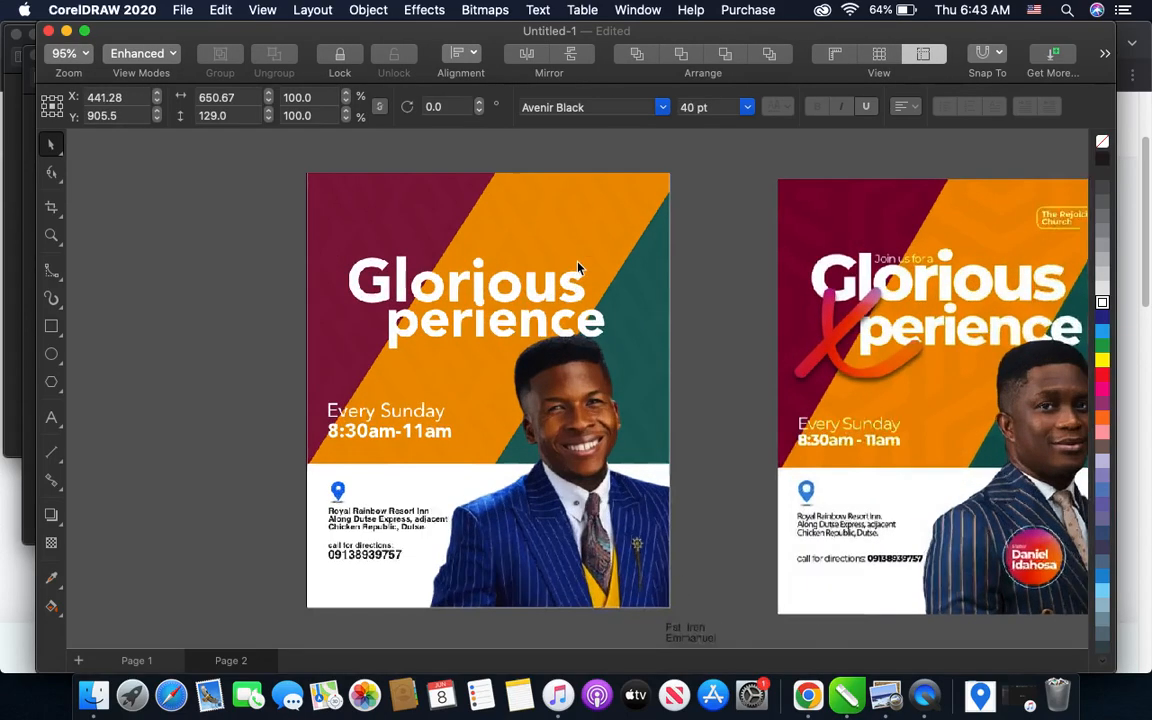
scroll(597, 268, "down", 1)
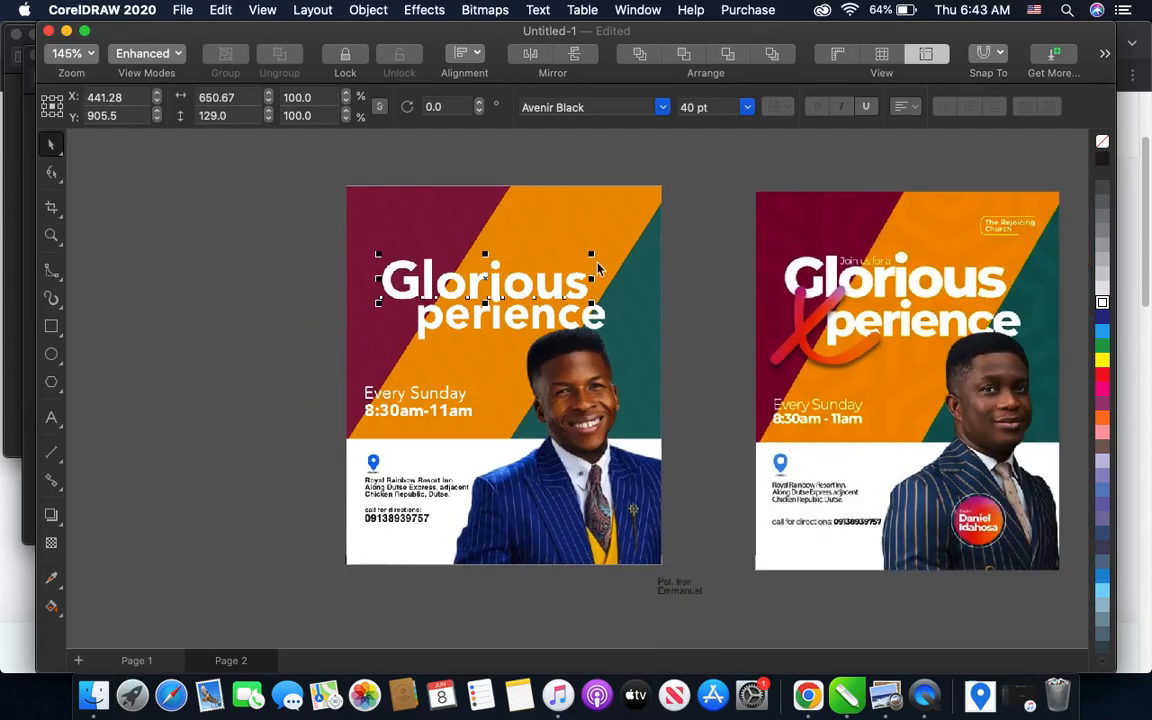
- Enlarge "Glorious" proportionally to about 42.5 pt, extending it up and to the right
left_click(589, 316)
left_click(583, 287)
scroll(590, 275, "up", 1)
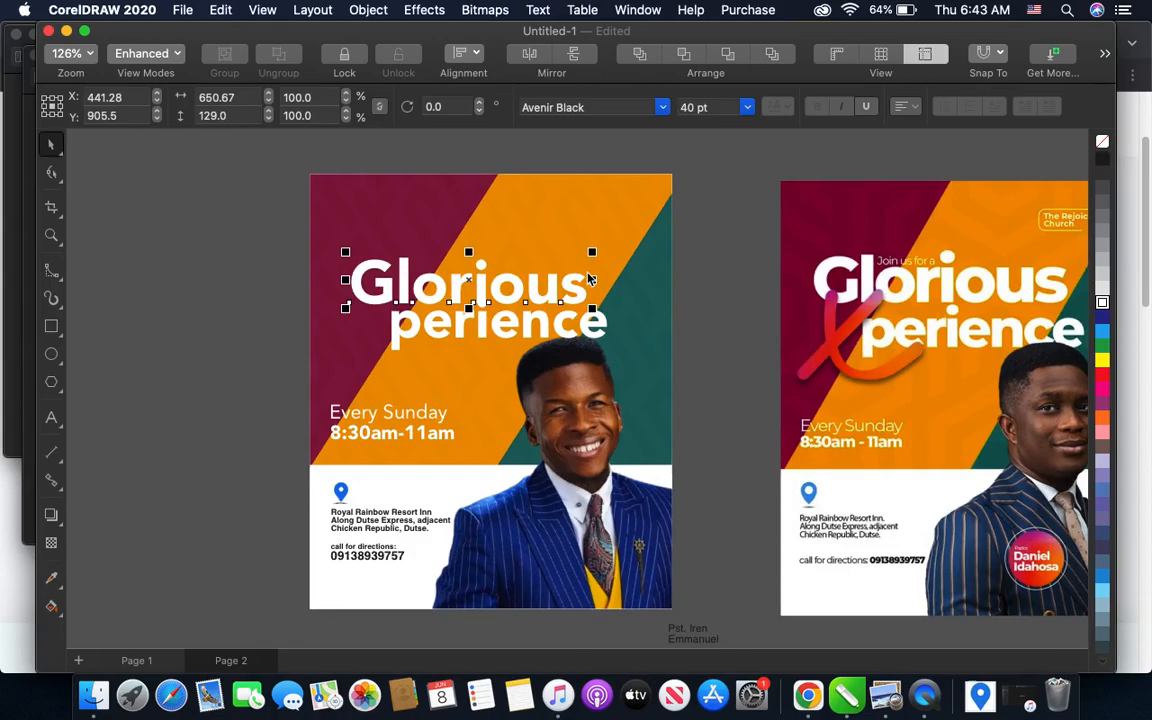
left_click_drag(592, 253, 607, 248)
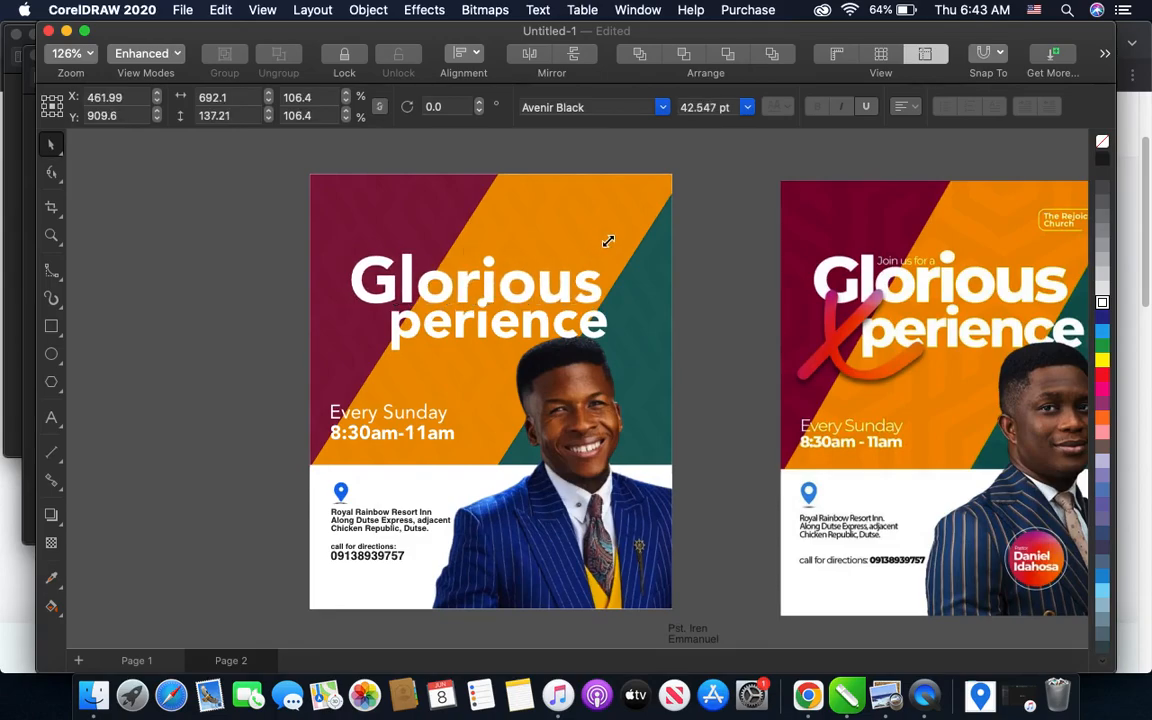
- Shift "perience" 20 px to the right beneath "Glorious", keeping its size at 36 pt
left_click(604, 325)
key("Right")
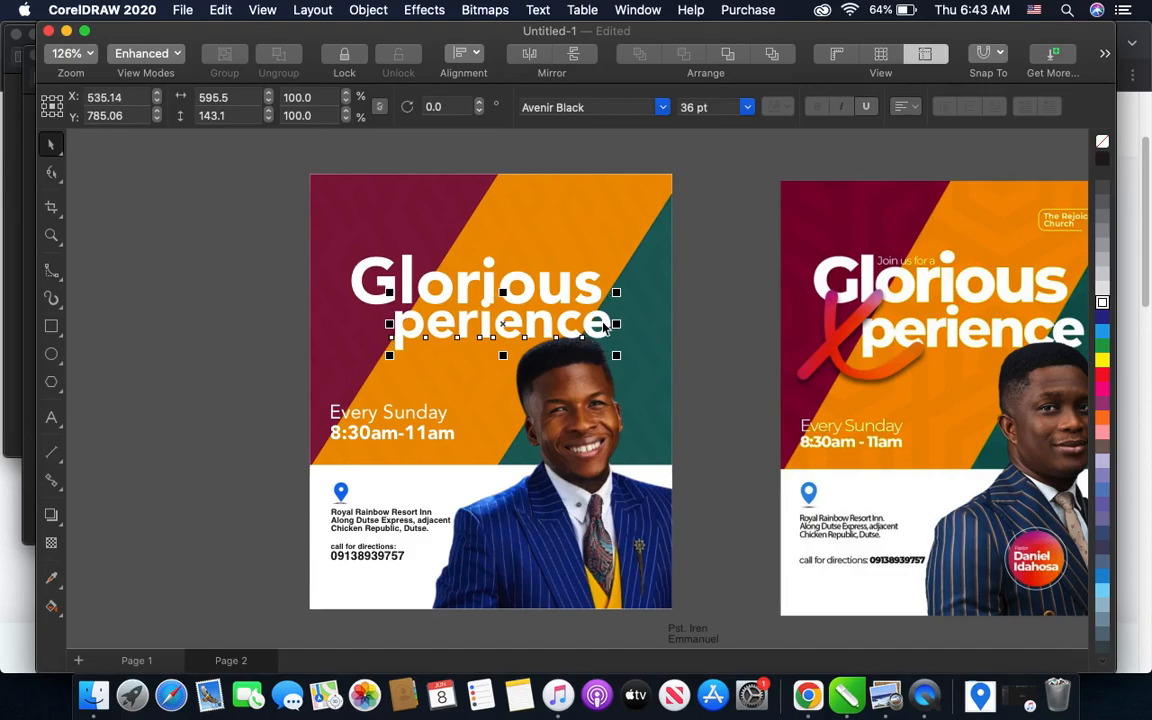
key("Right")
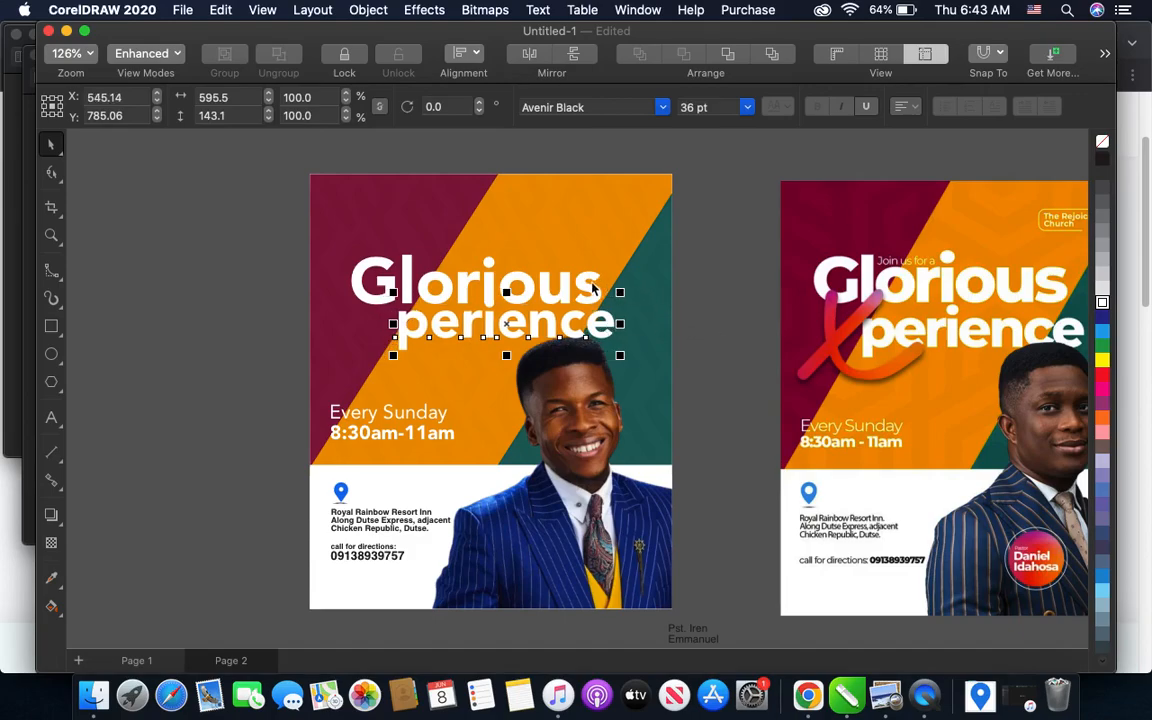
left_click_drag(619, 291, 642, 285)
key("super+z")
- Group the "Glorious" and "perience" lines into one headline object
left_click(249, 231)
left_click_drag(249, 231, 655, 371)
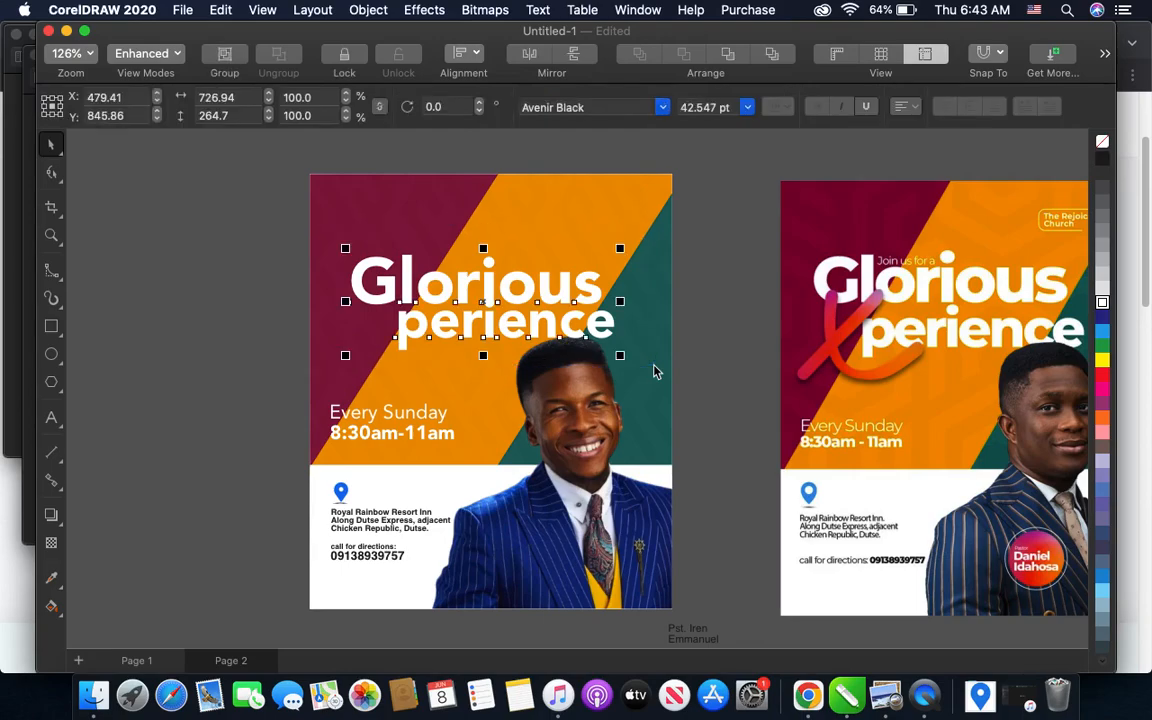
key("super+g")
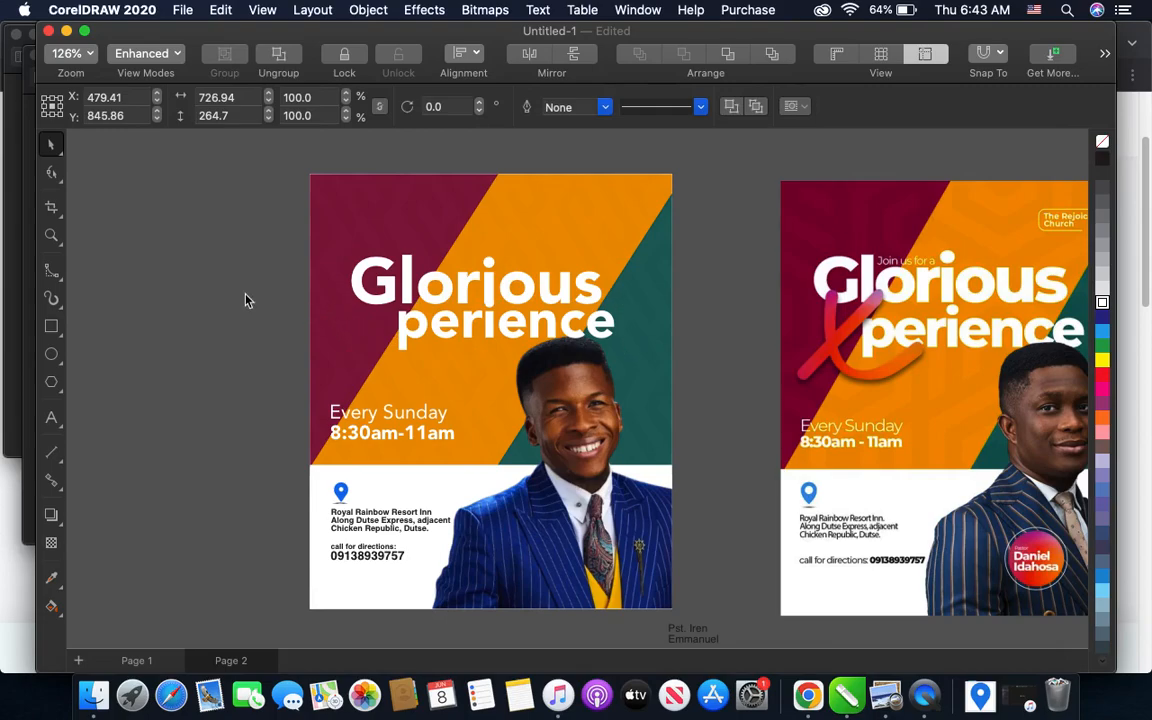
left_click(286, 301)
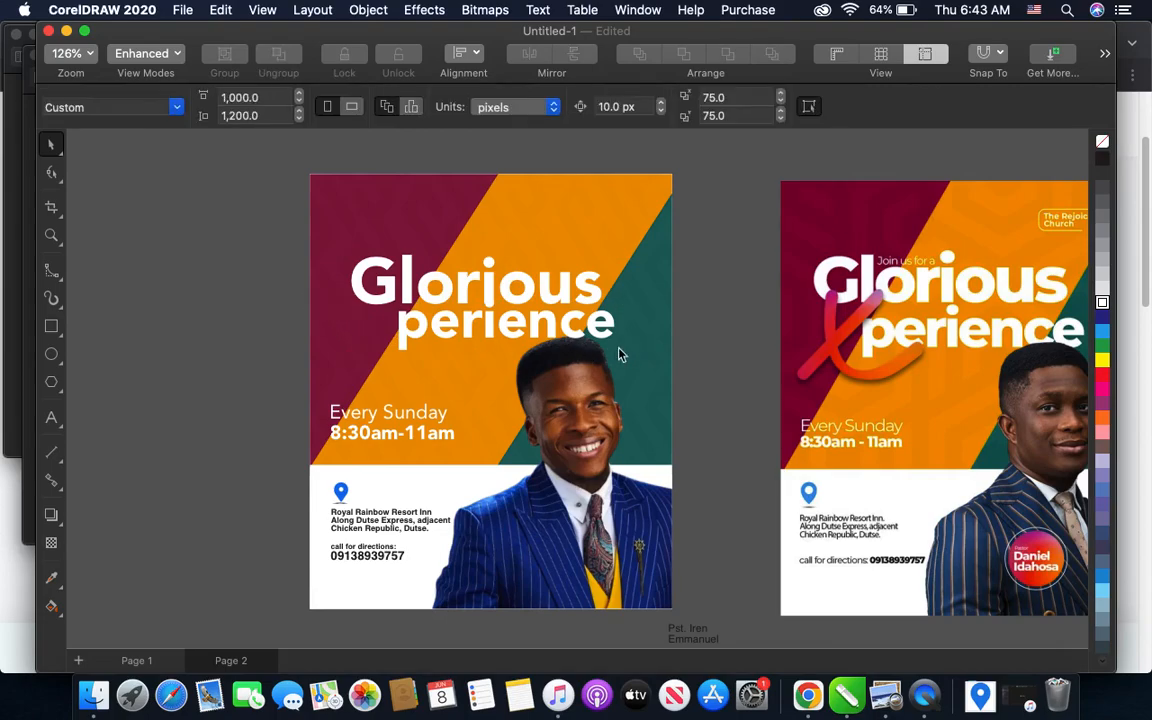
scroll(483, 355, "down", 2)
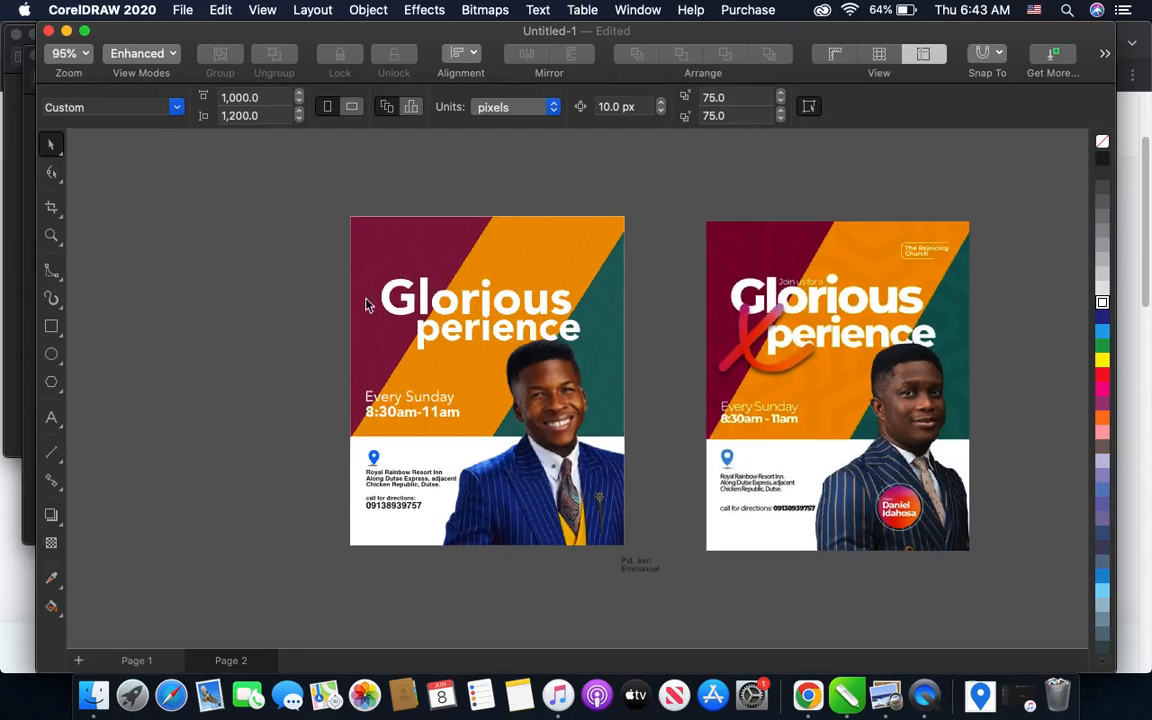
scroll(392, 400, "up", 2)
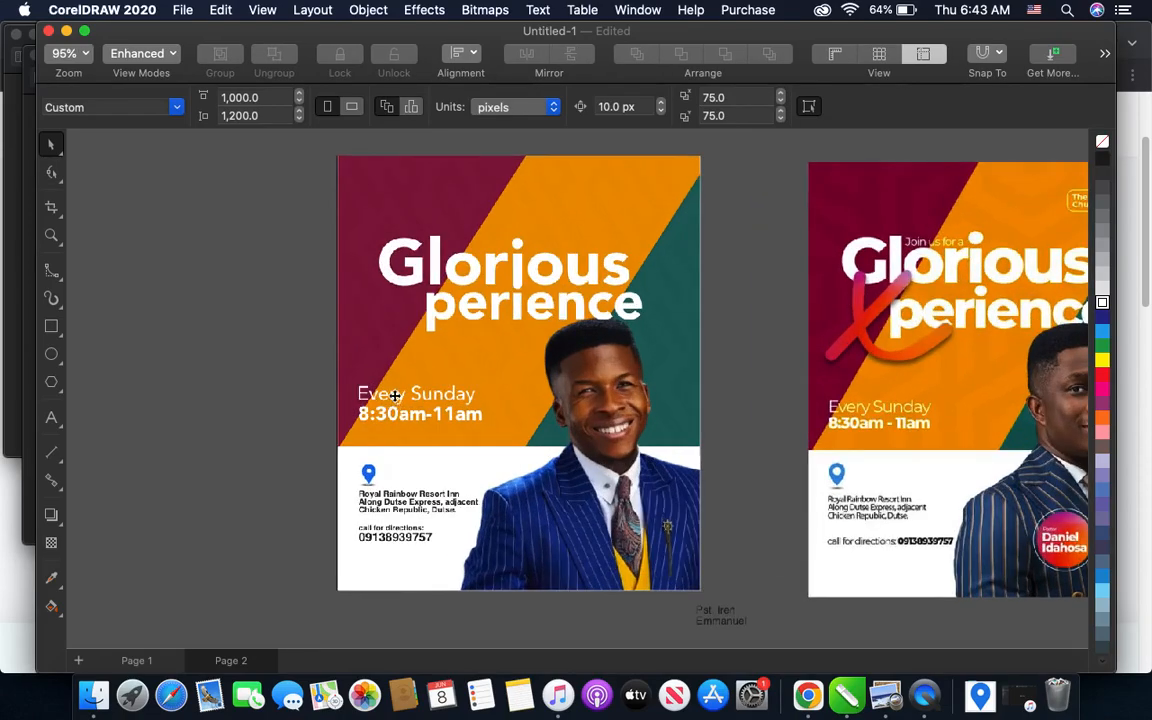
left_click(395, 396)
left_click_drag(418, 396, 510, 227)
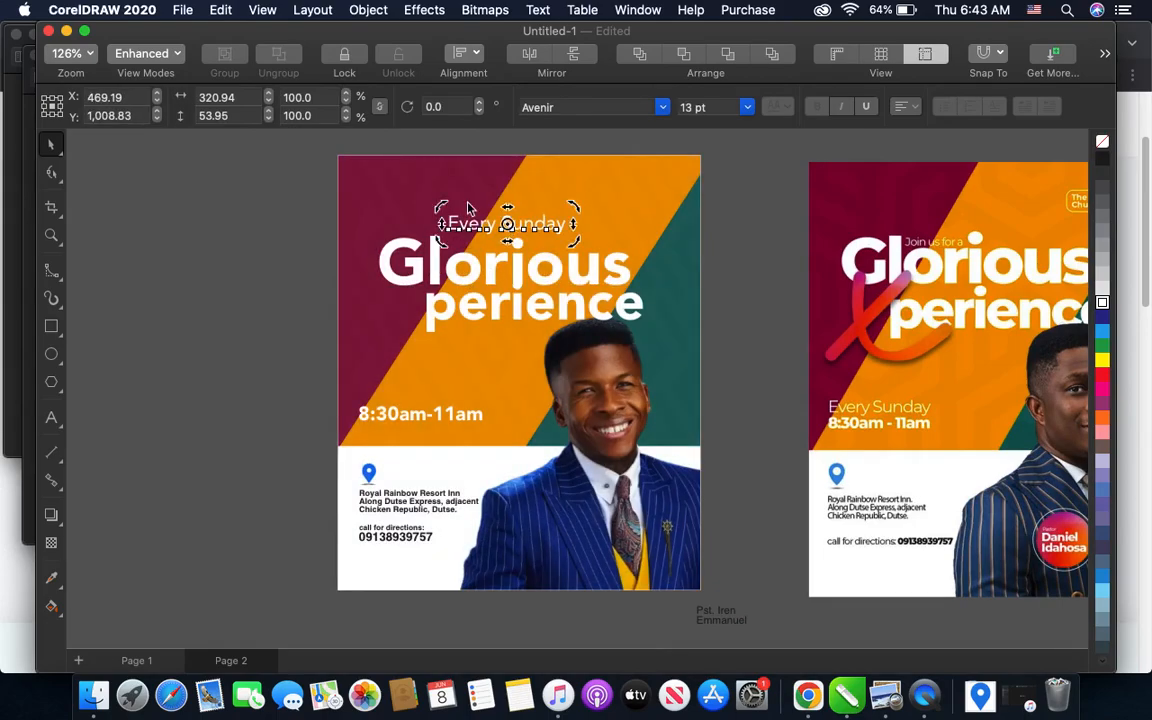
scroll(468, 205, "up", 1)
key("super+z")
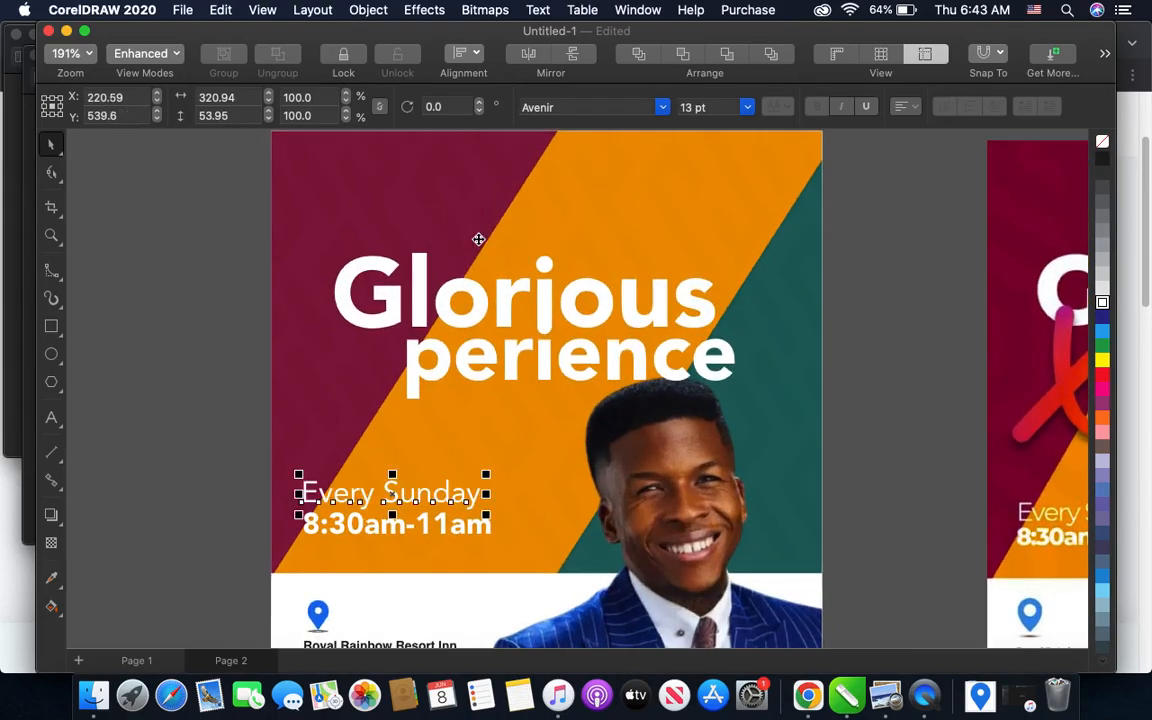
- Duplicate the "Every Sunday" line above the "Glorious" headline and replace the copy's text with "Join us for a"
left_click_drag(393, 486, 512, 203)
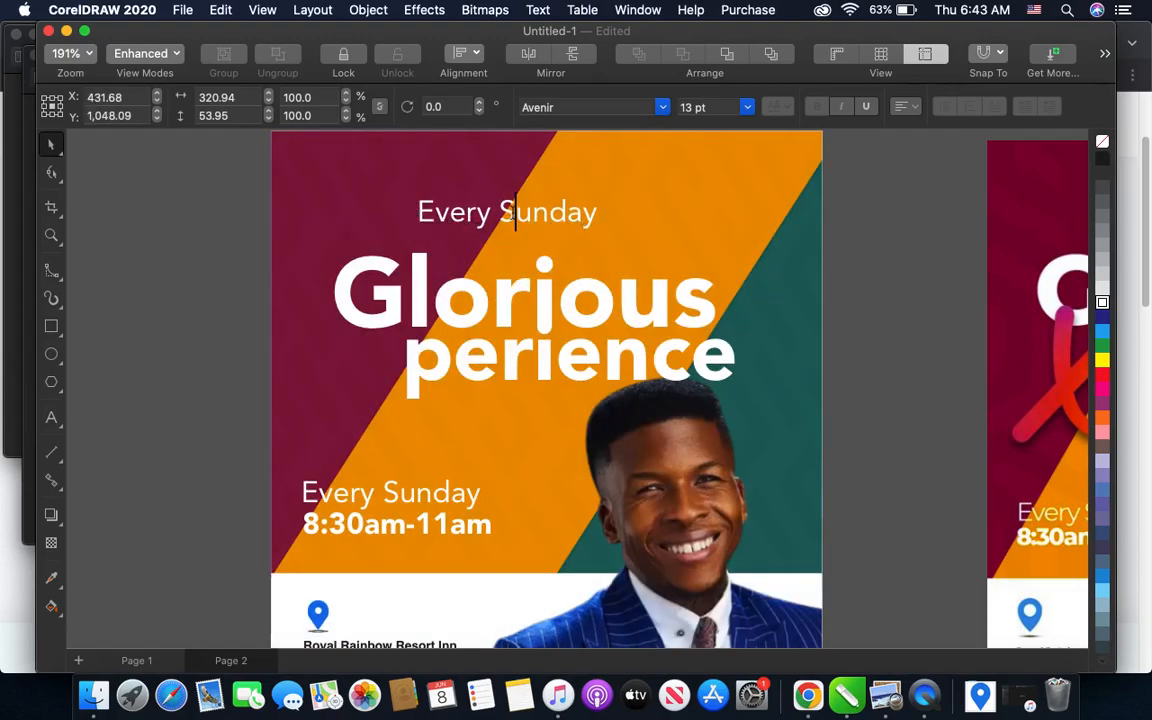
double_click(515, 213)
left_click_drag(567, 213, 416, 213)
type("Joi")
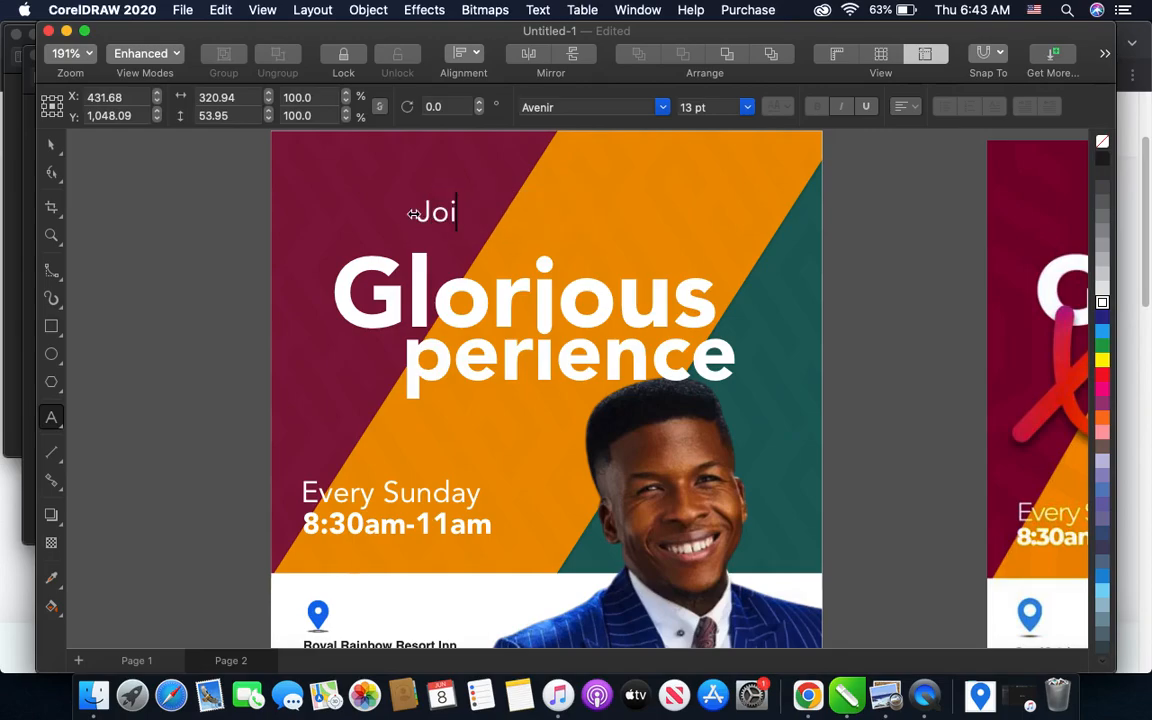
type("n")
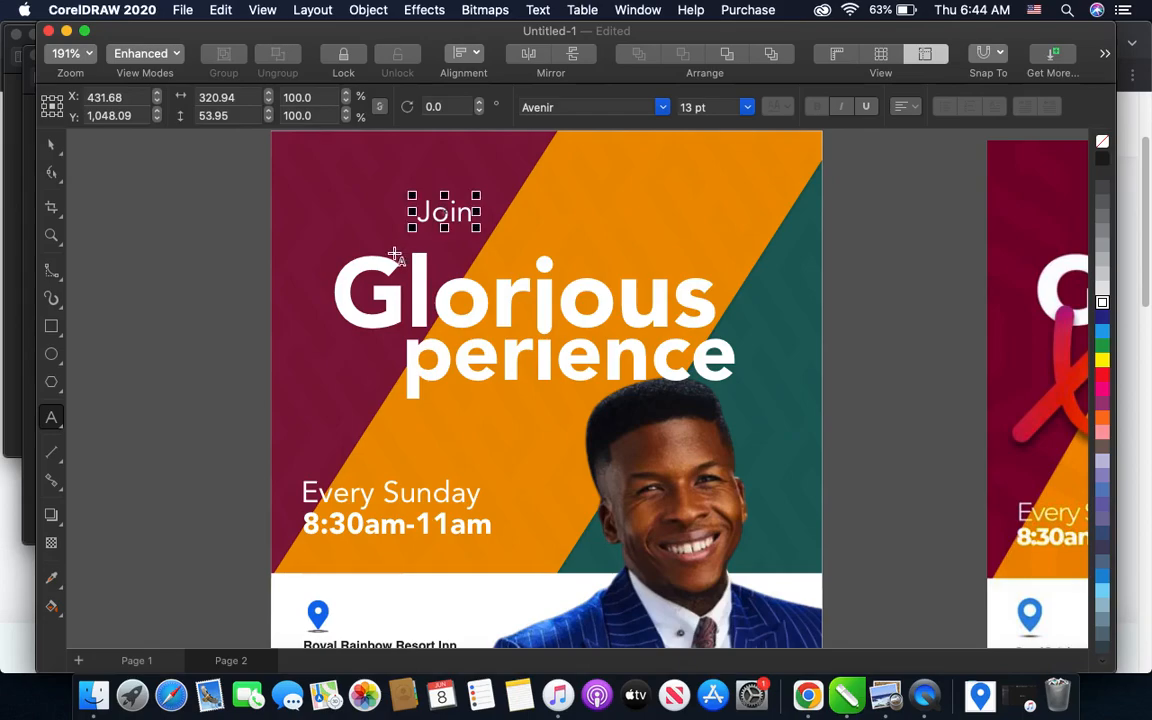
scroll(392, 256, "down", 3)
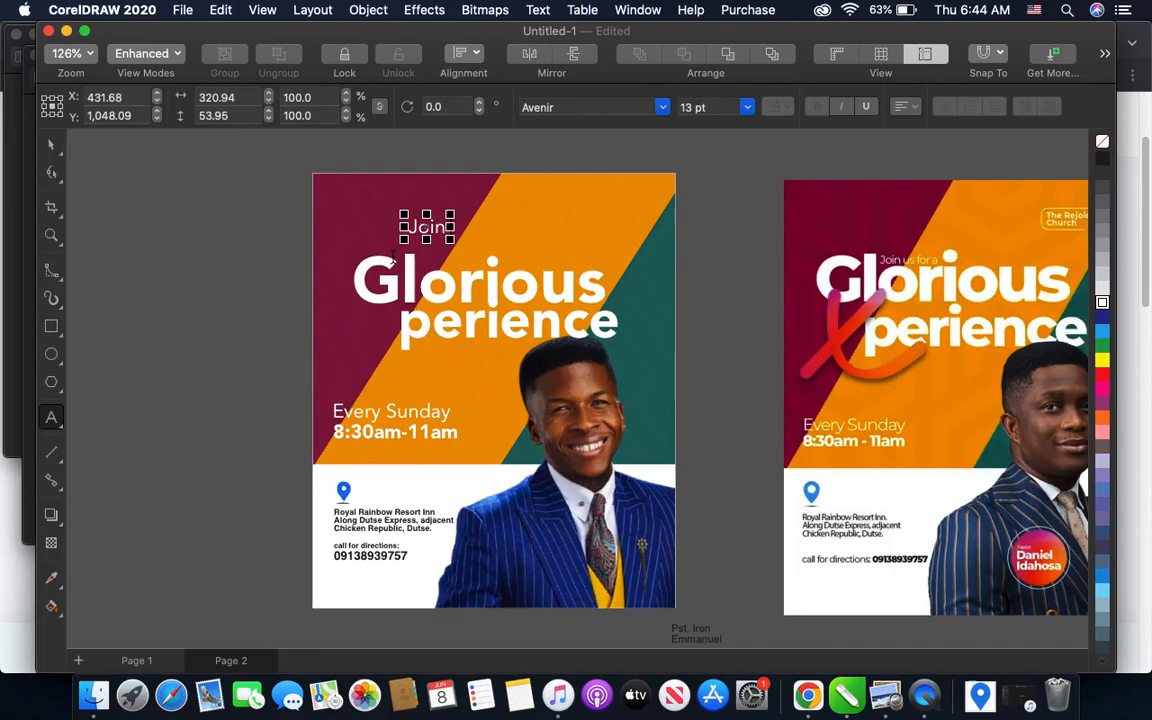
type("us for a")
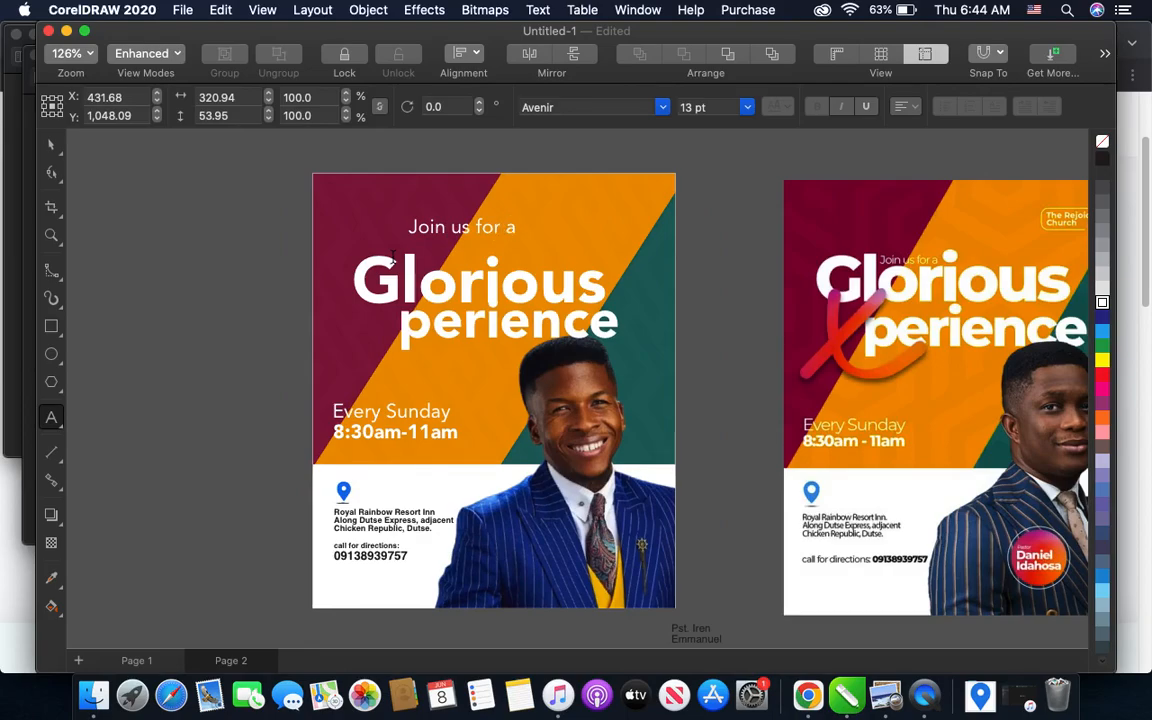
left_click(52, 146)
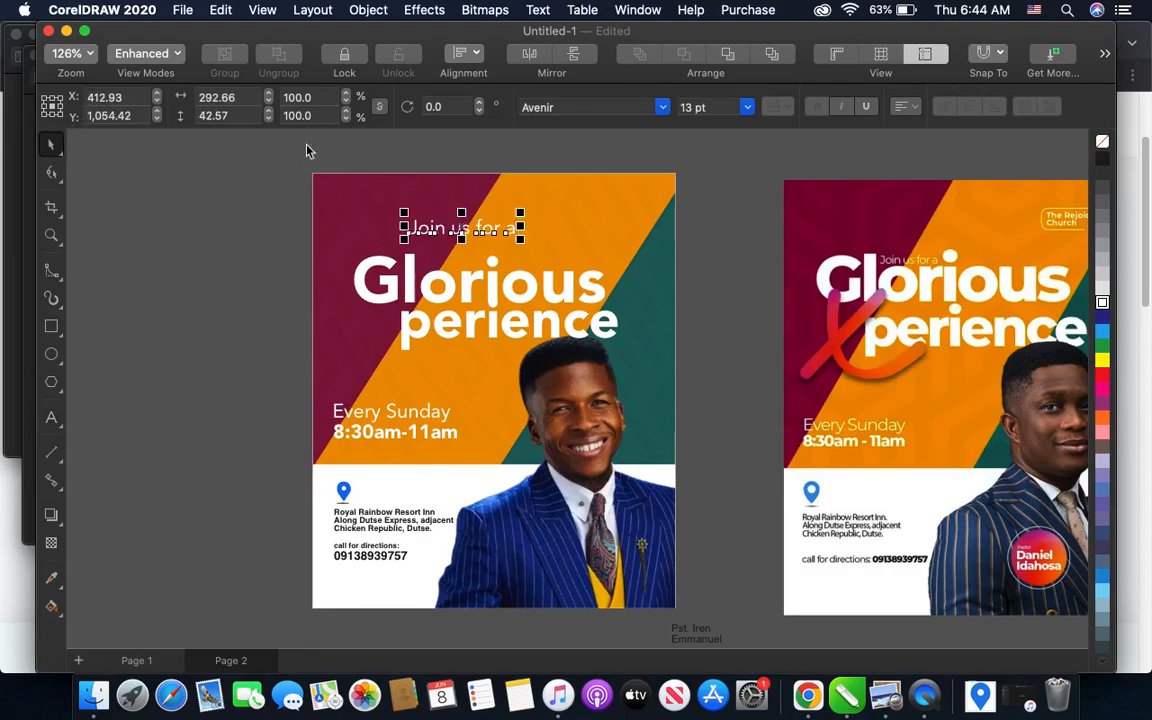
- Set the "Join us for a" line to 8 pt and fit it over "Glorious", between the "l" and the "i"
left_click(755, 119)
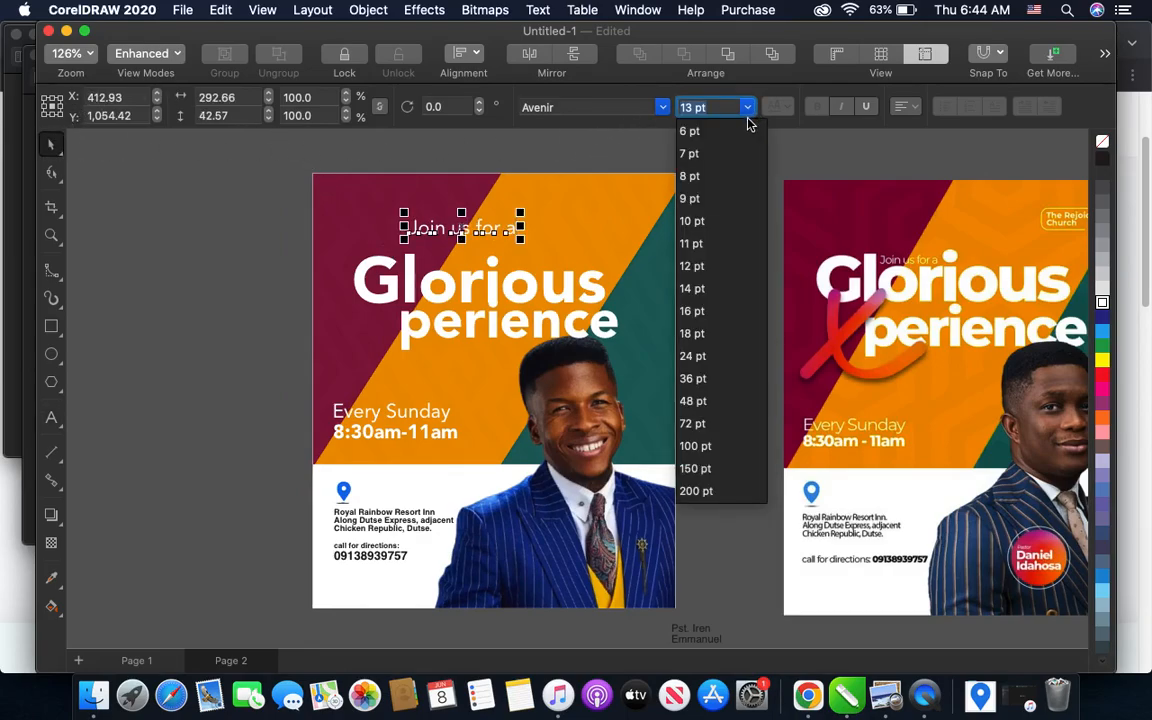
left_click(694, 129)
scroll(450, 233, "up", 3)
left_click_drag(439, 236, 471, 297)
left_click(684, 107)
type("8")
key("Return")
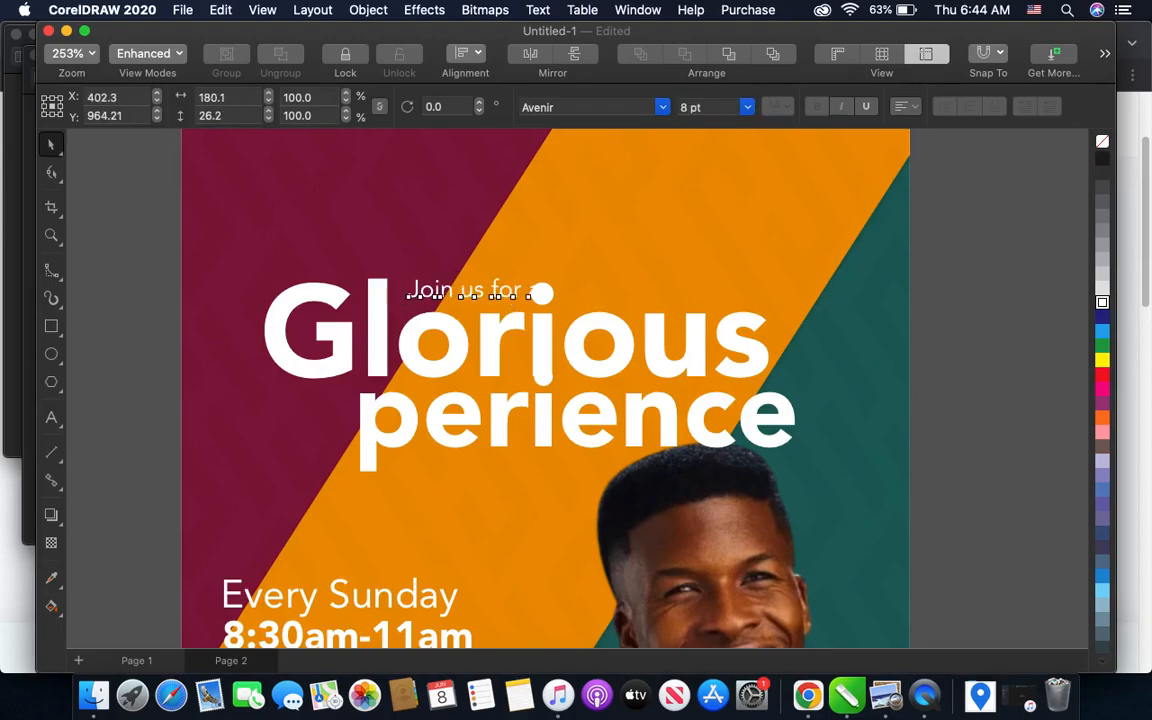
key("Left")
key("Left")
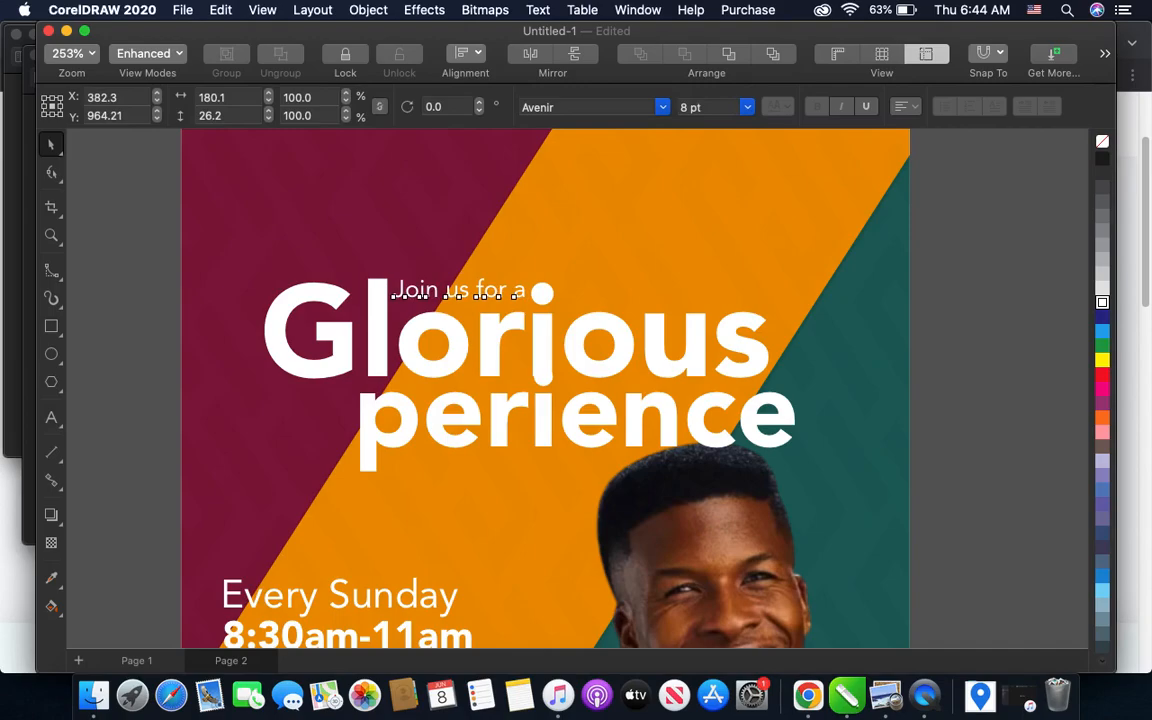
scroll(605, 251, "down", 2)
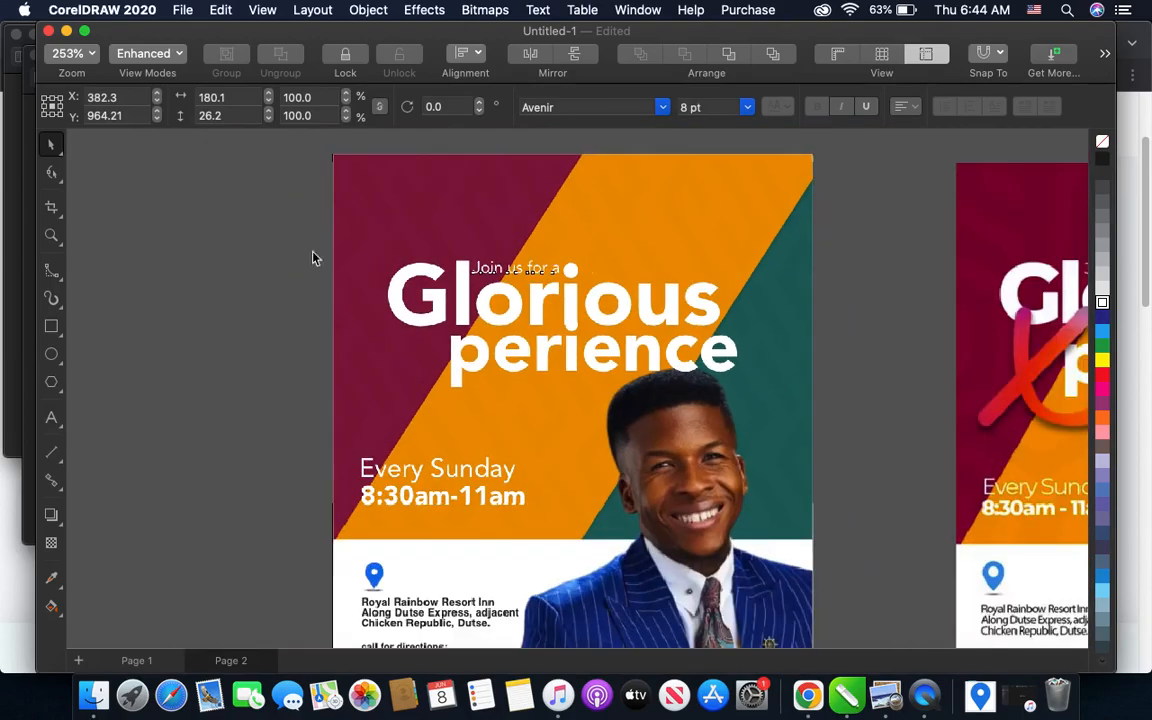
left_click(249, 249)
- Compare the flyer with the sample's church logo area and check the recent files in Downloads
scroll(249, 249, "down", 2)
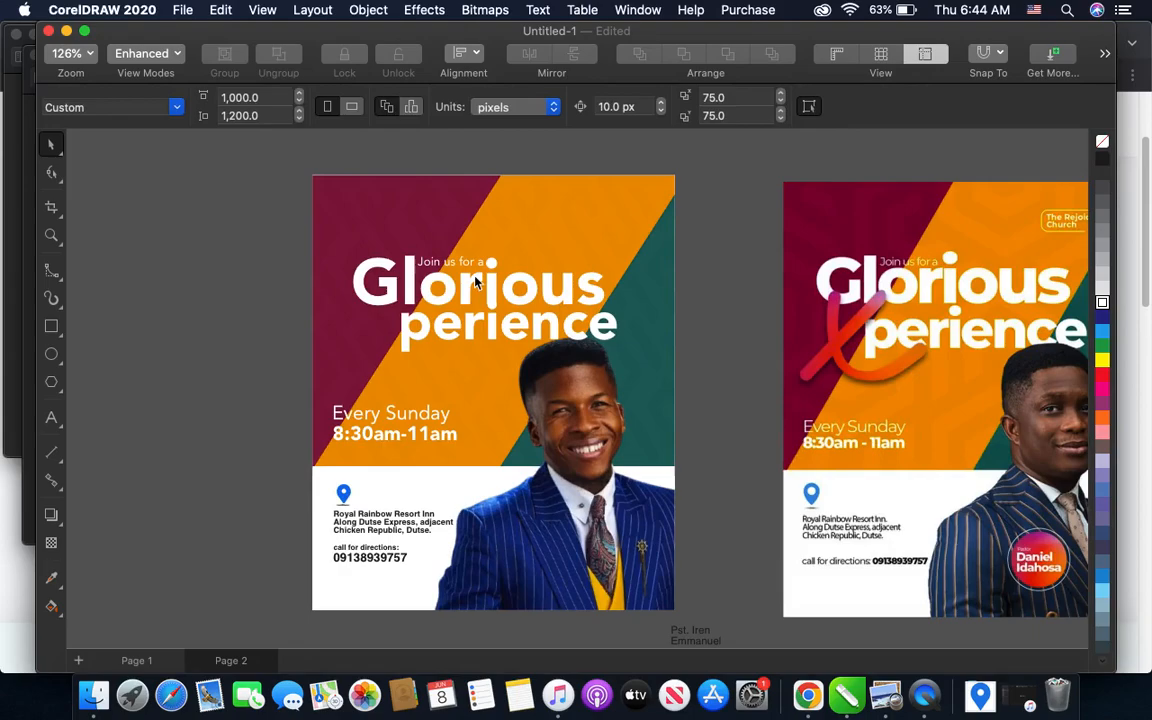
scroll(438, 289, "down", 1)
scroll(985, 232, "up", 3)
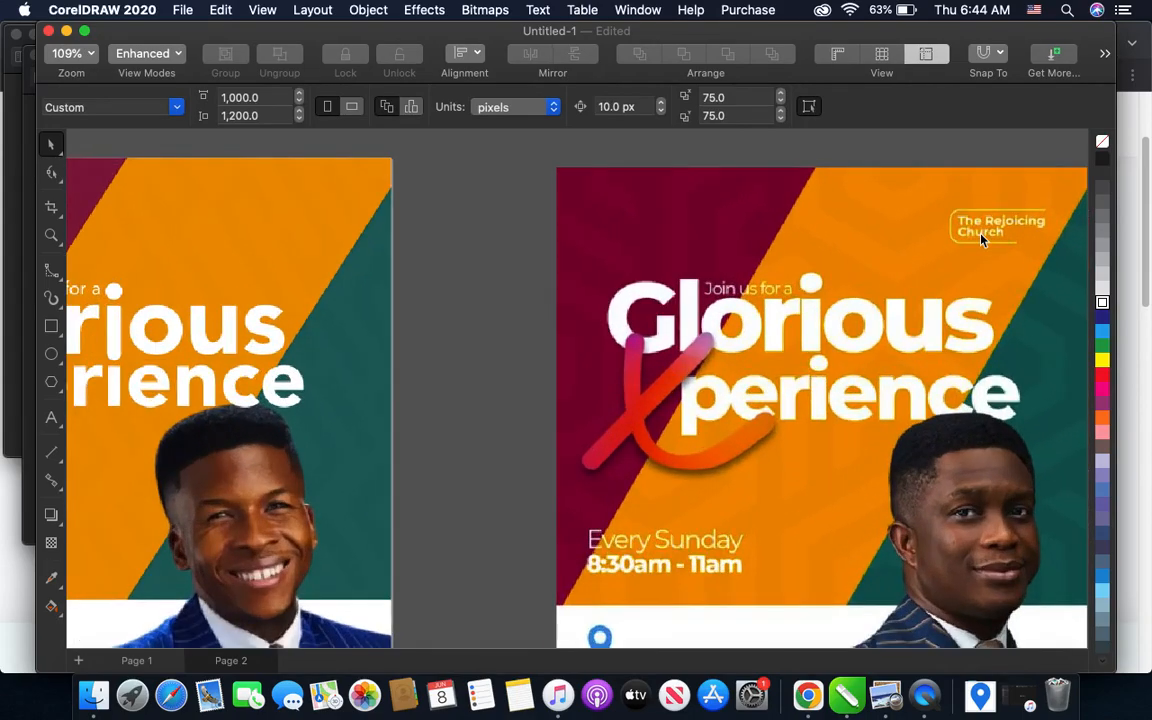
scroll(985, 232, "down", 3)
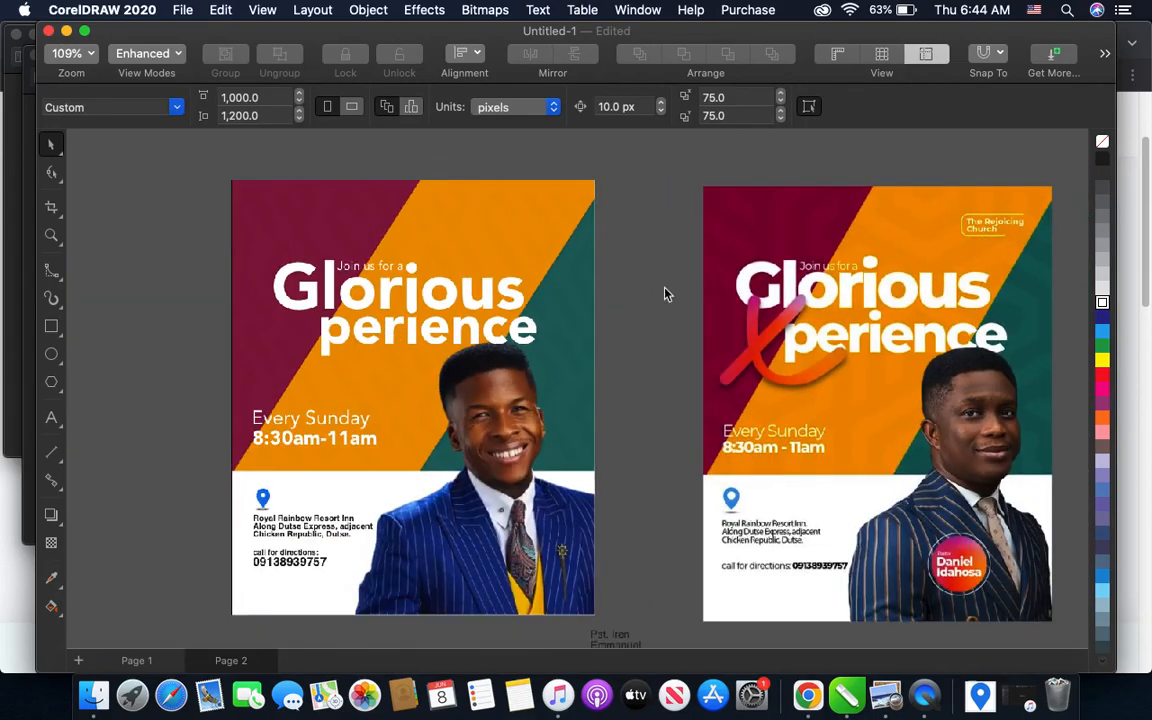
scroll(667, 293, "down", 2)
scroll(472, 296, "up", 3)
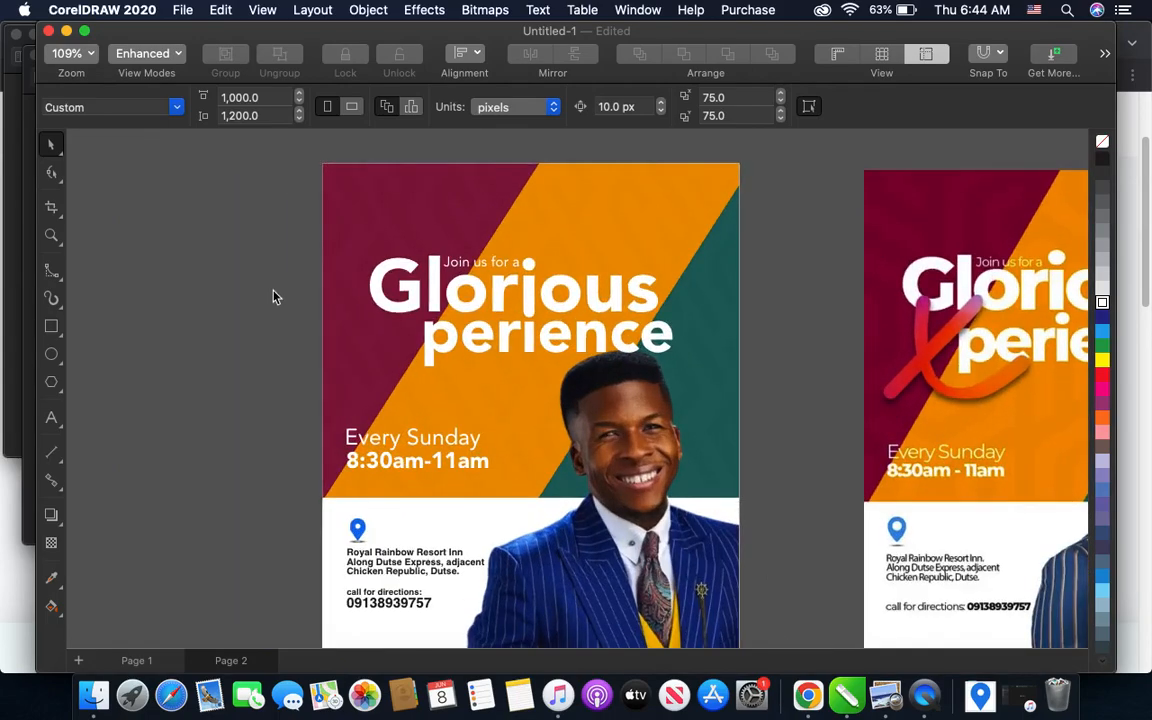
left_click(979, 700)
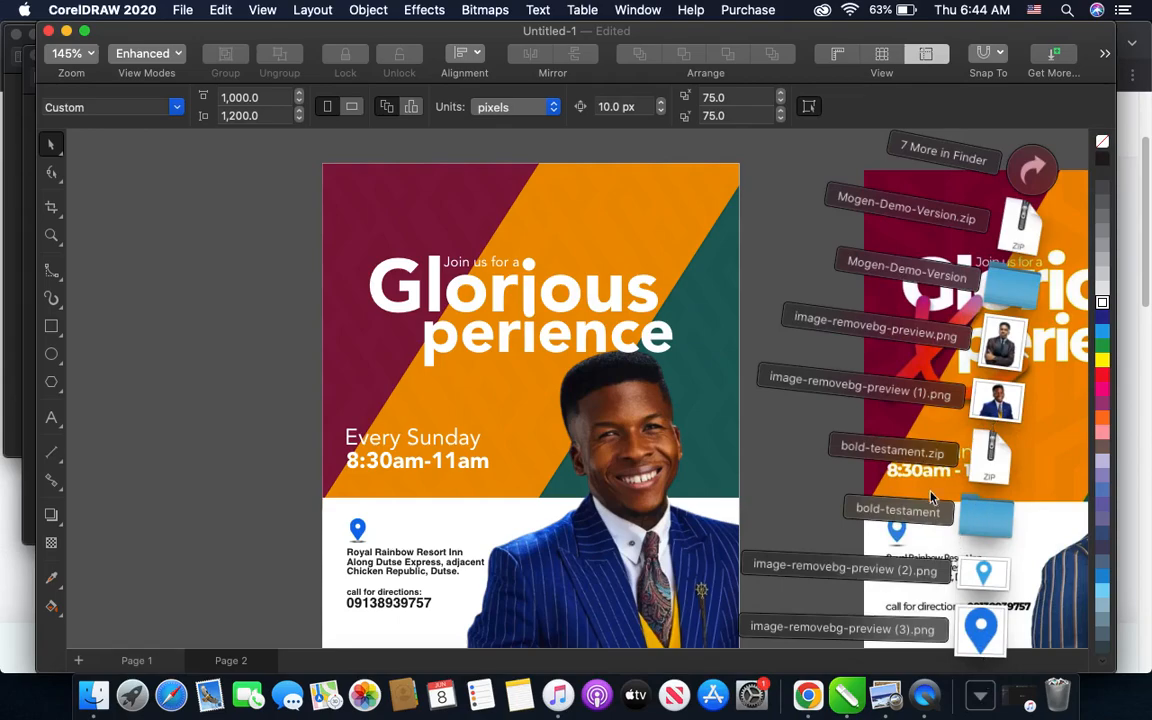
- Switch to Chrome and search Google Images for "celebration church international"
left_click(808, 695)
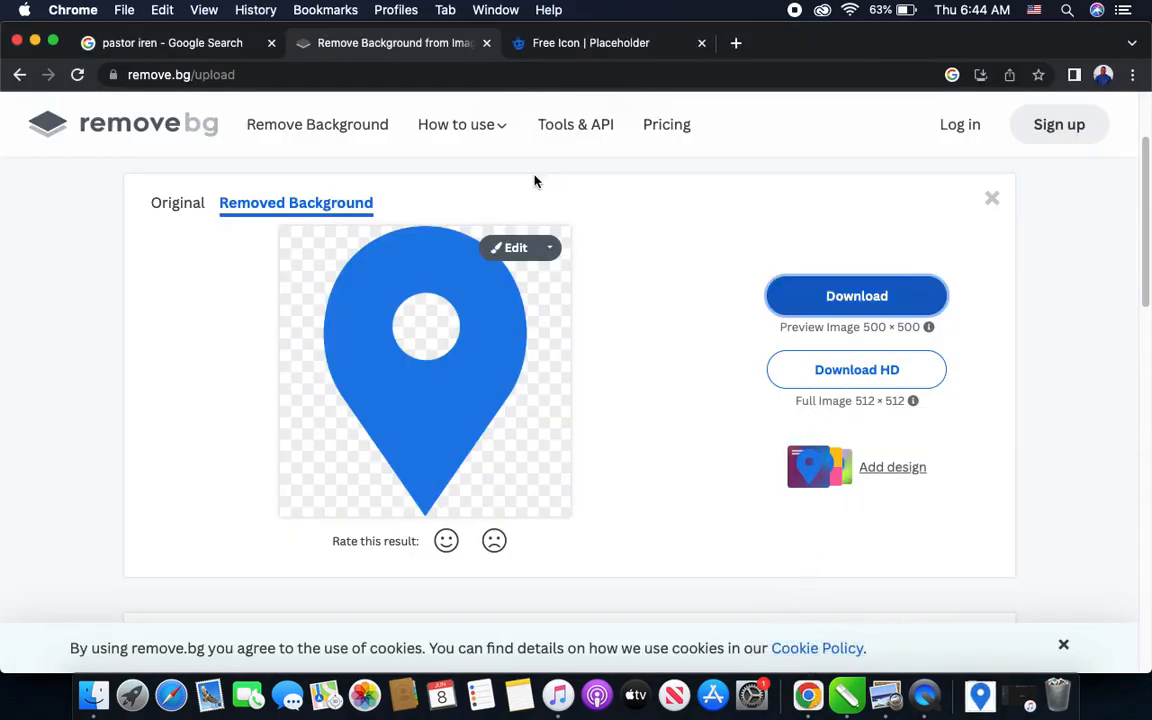
left_click(206, 42)
left_click_drag(228, 110, 172, 100)
type("cele")
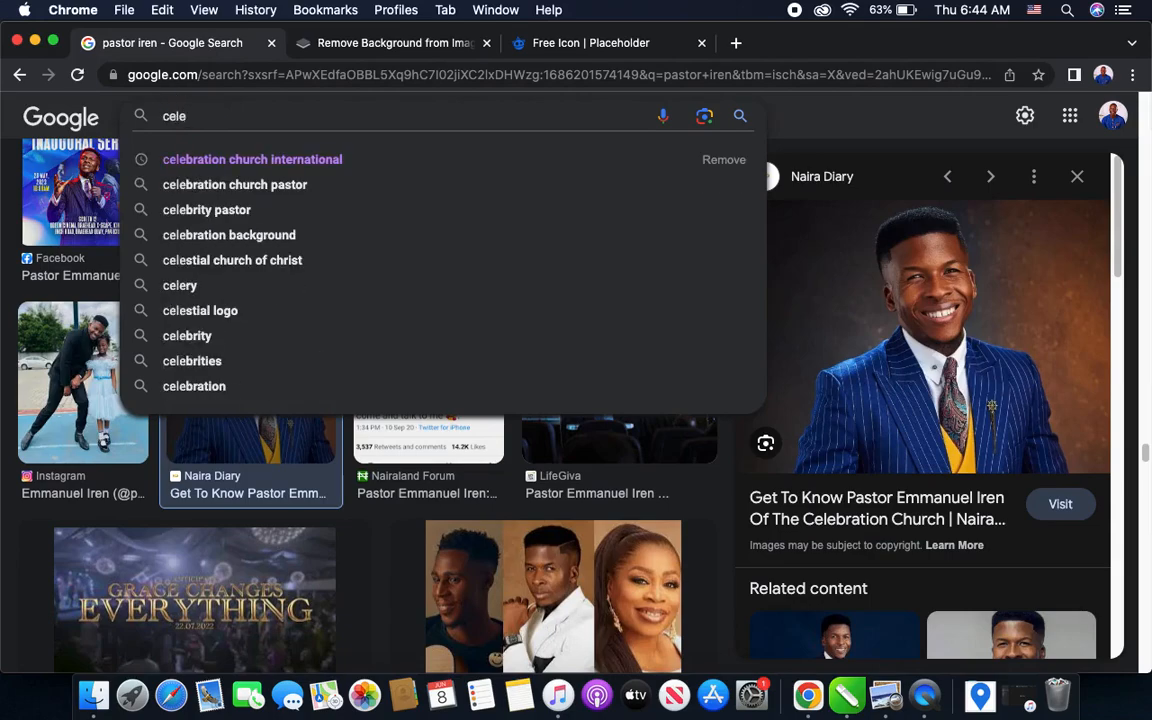
left_click(174, 160)
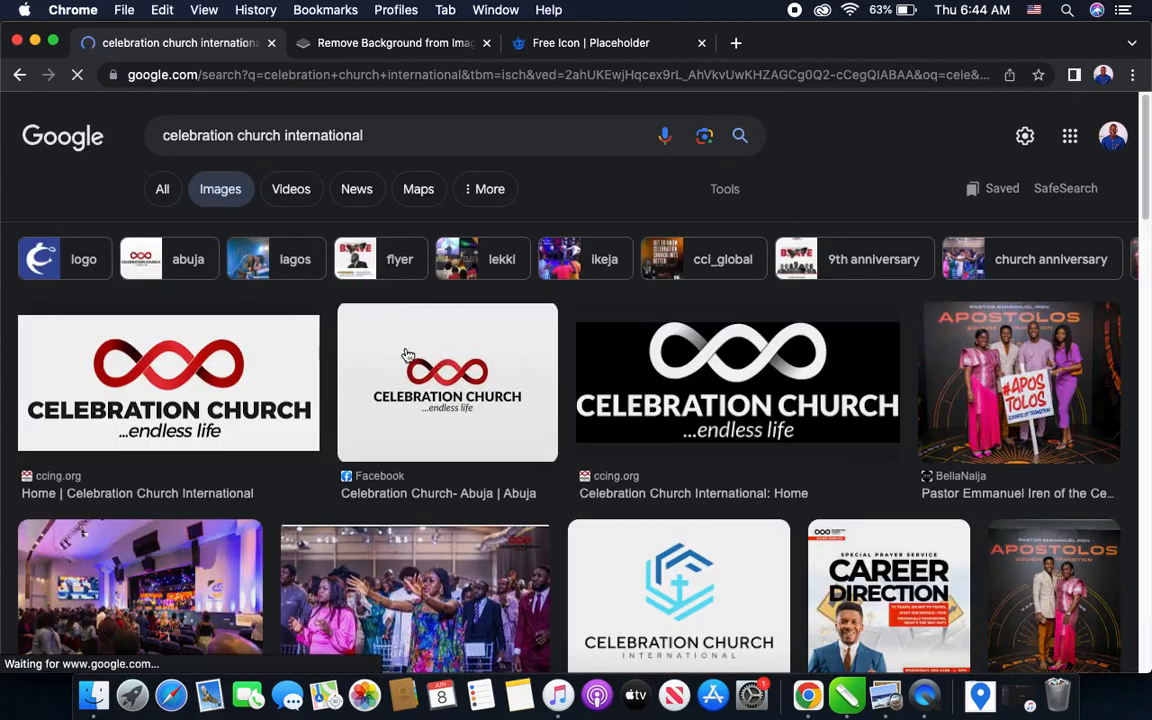
- Copy the white transparent Celebration Church logo from the results and paste it into the CorelDRAW flyer page
left_click(720, 383)
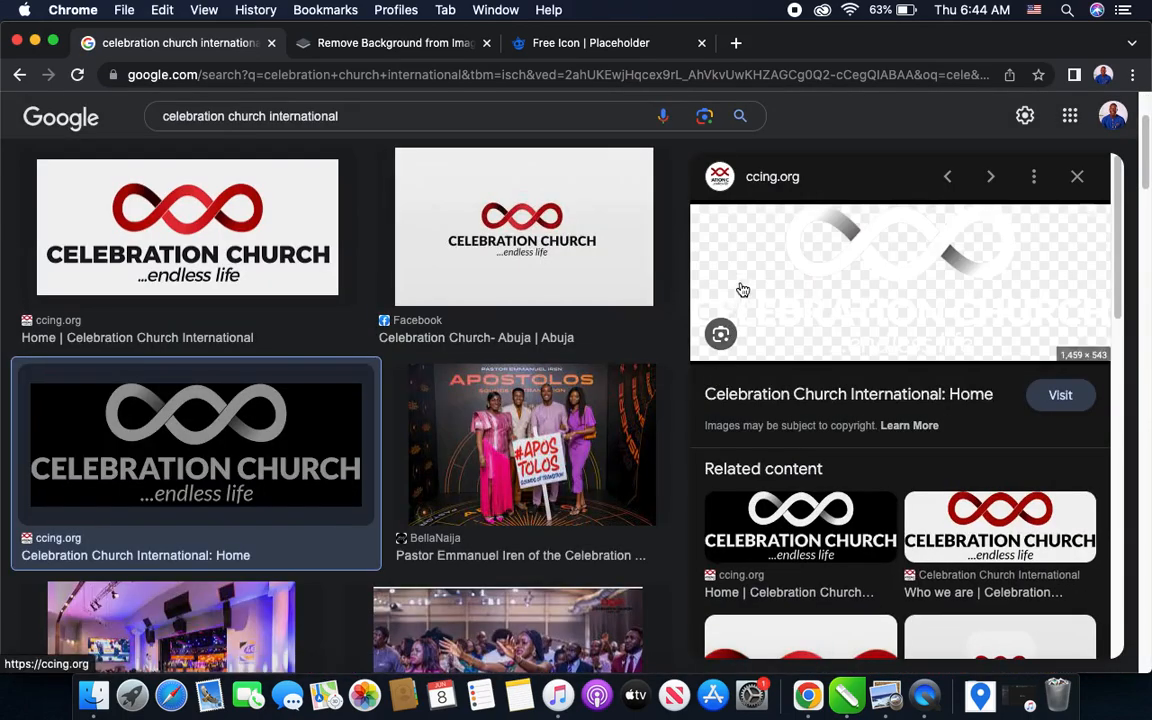
right_click(844, 272)
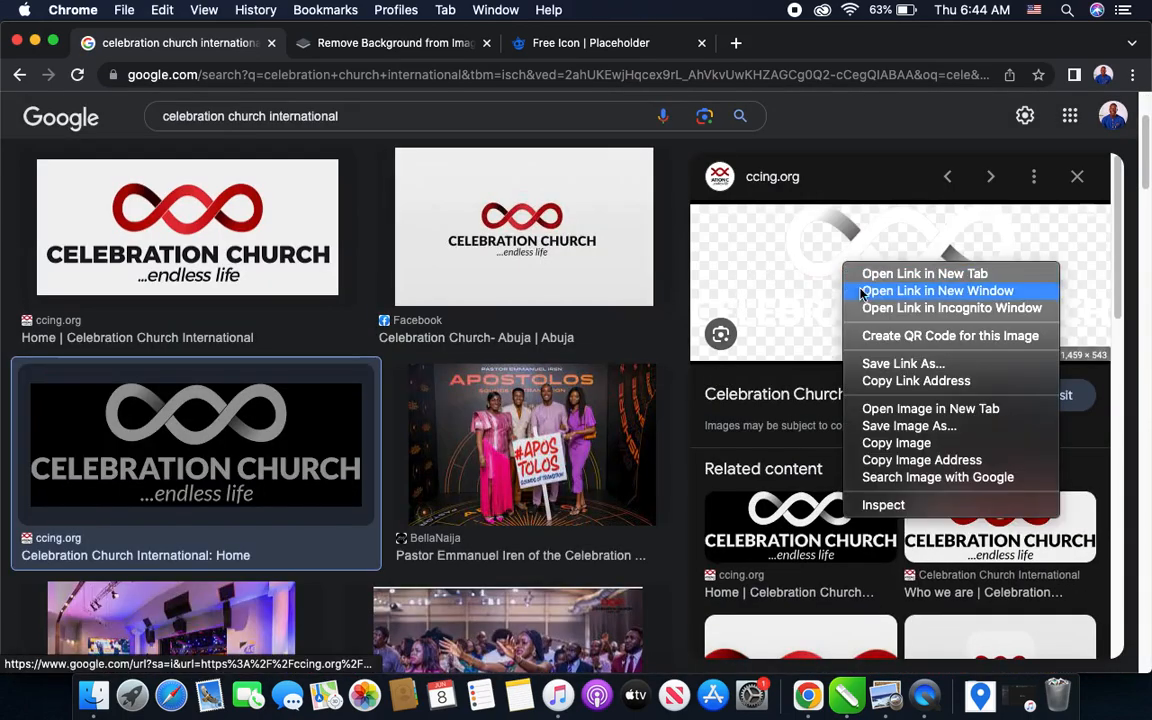
left_click(905, 443)
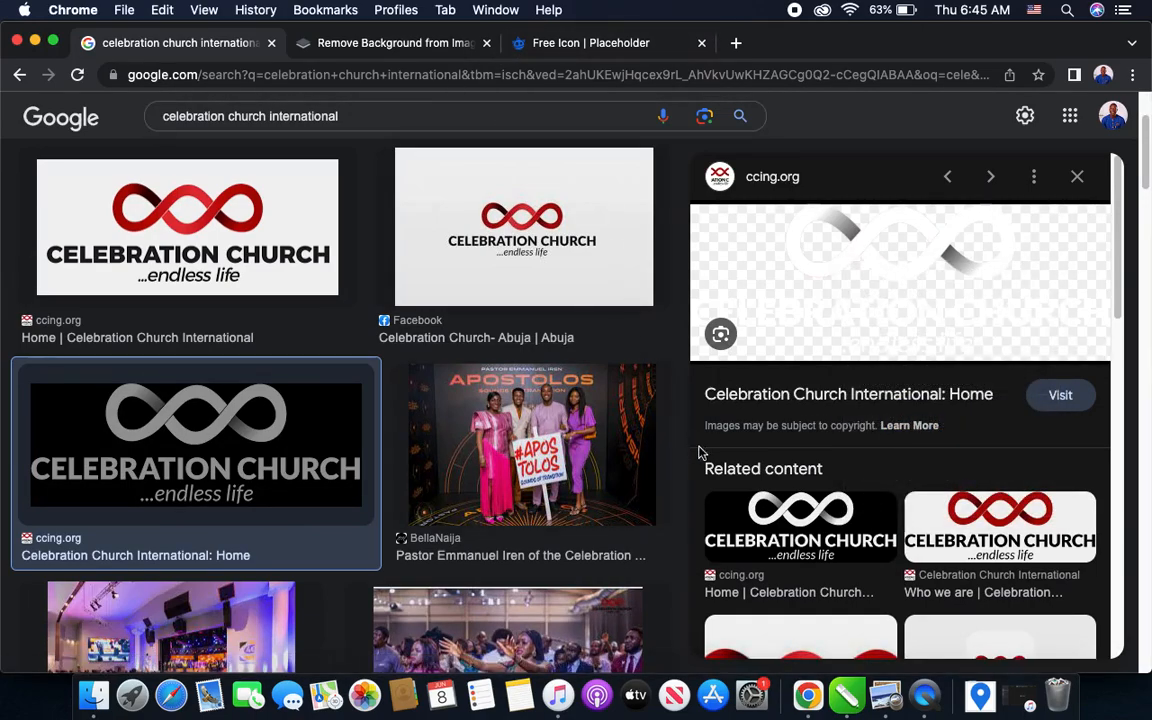
left_click(846, 695)
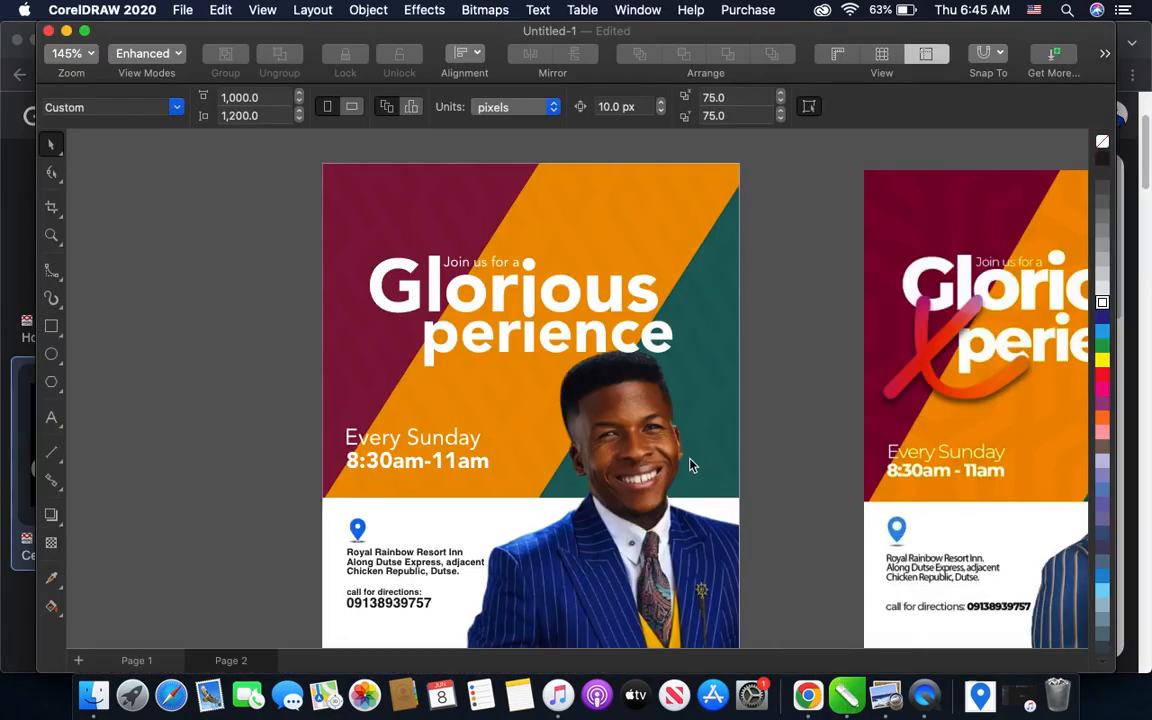
key("ctrl+v")
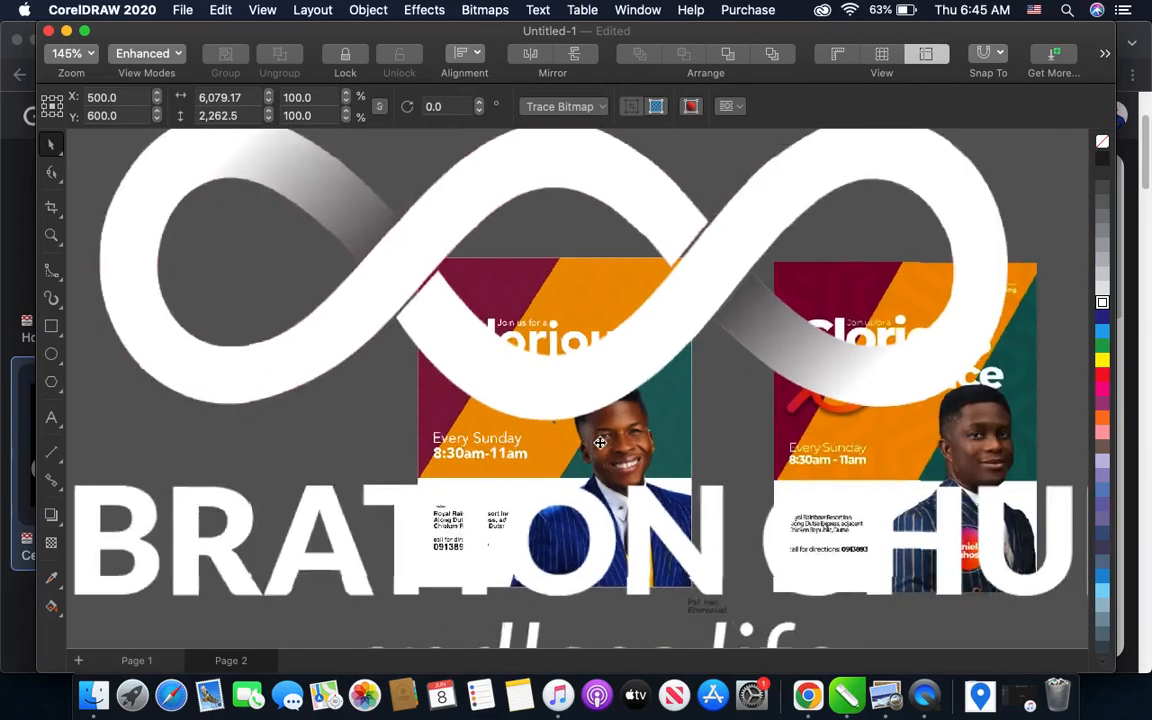
- Scale the pasted church logo down to about 4.6% and move it into the flyer's top-right corner
scroll(445, 345, "down", 2)
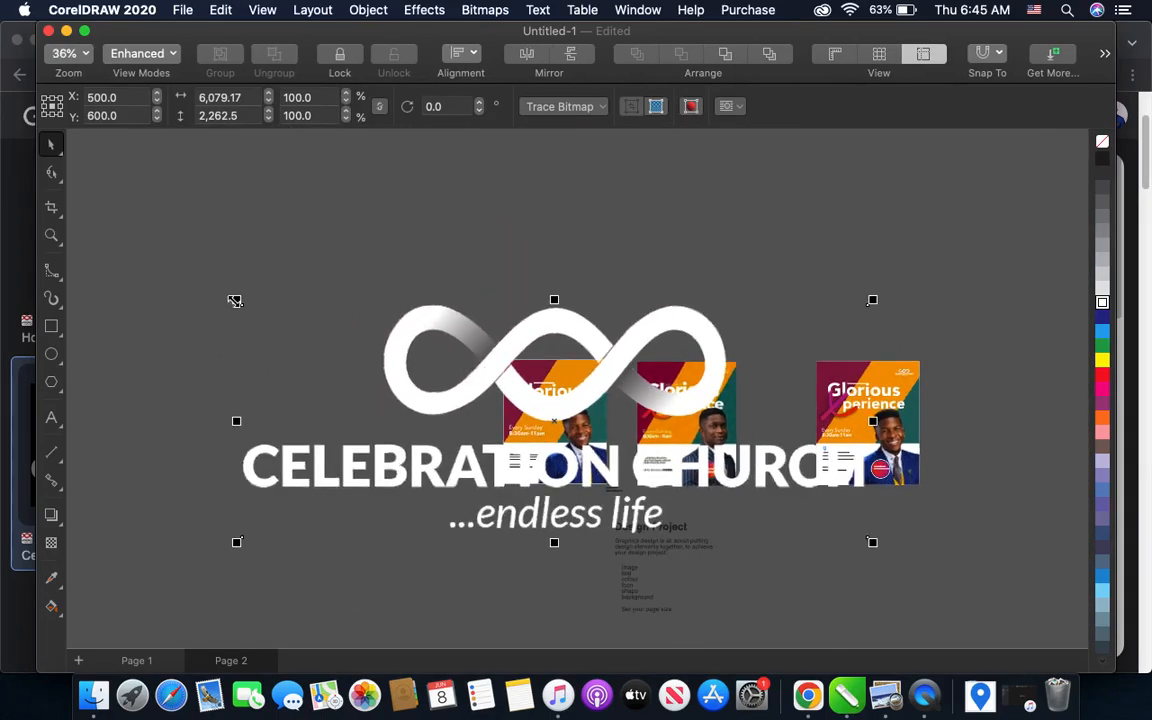
left_click_drag(238, 301, 436, 412)
scroll(535, 405, "up", 4)
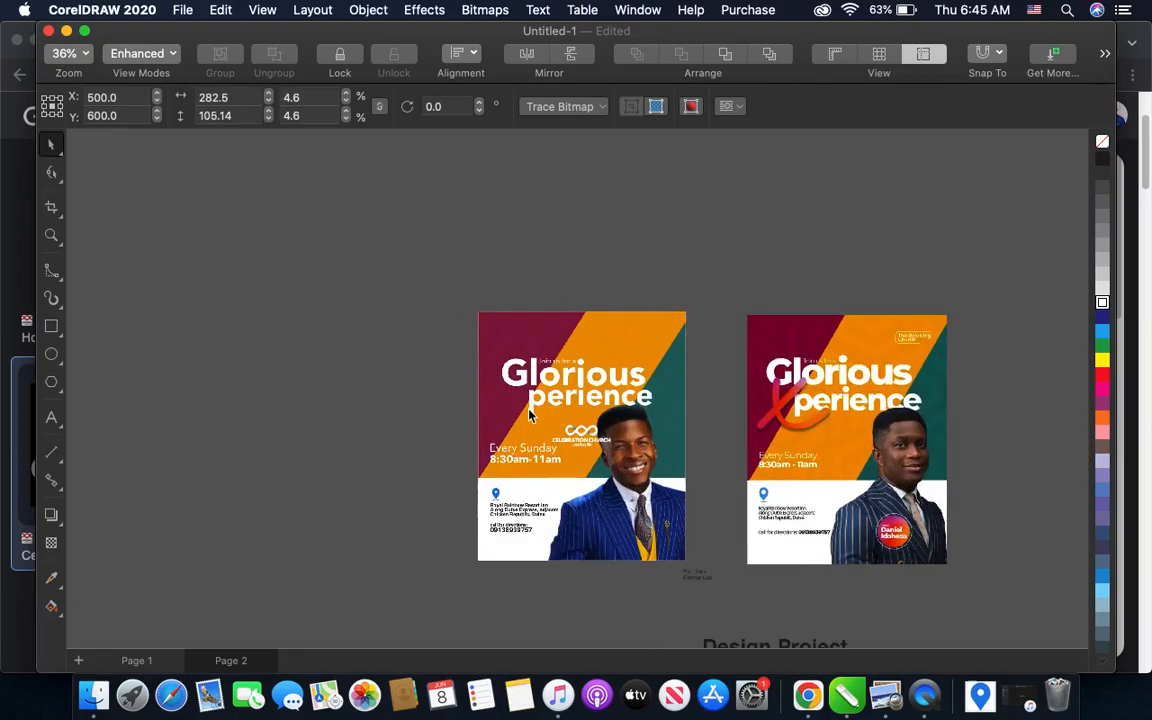
scroll(579, 427, "up", 1)
left_click_drag(590, 440, 681, 287)
scroll(671, 301, "up", 2)
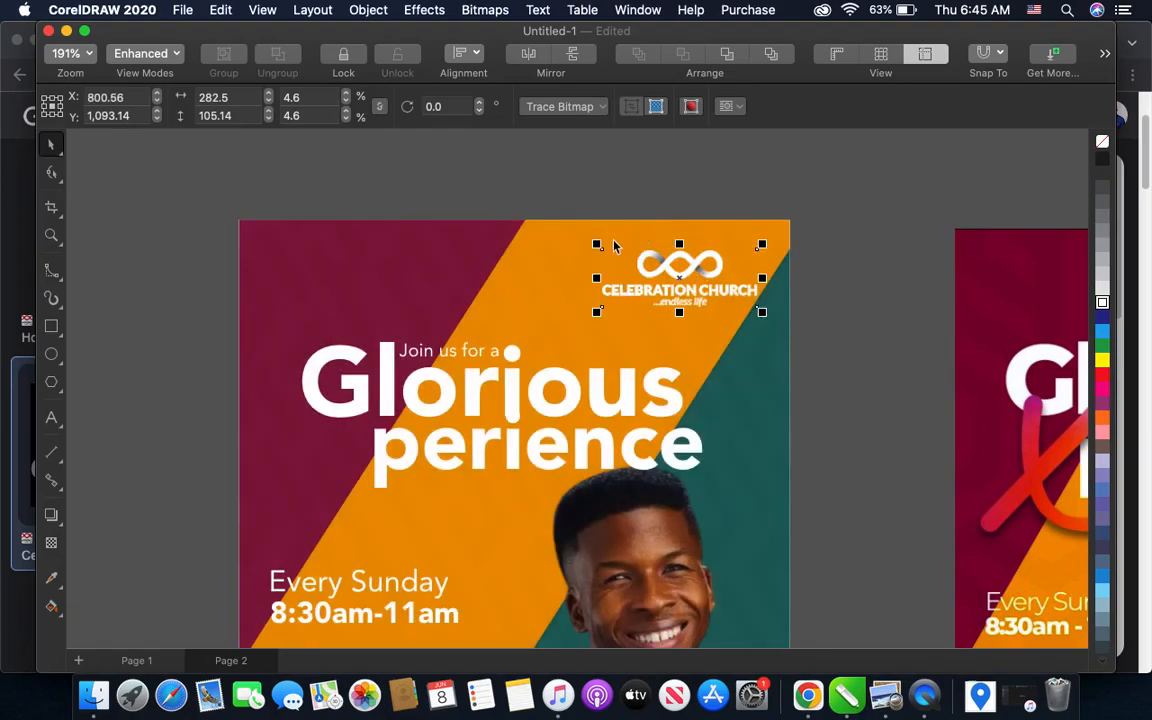
- Shrink the church logo to about 3.1%, roughly 190 px wide, and shift it slightly up within the corner
left_click_drag(597, 244, 622, 266)
scroll(690, 285, "up", 2)
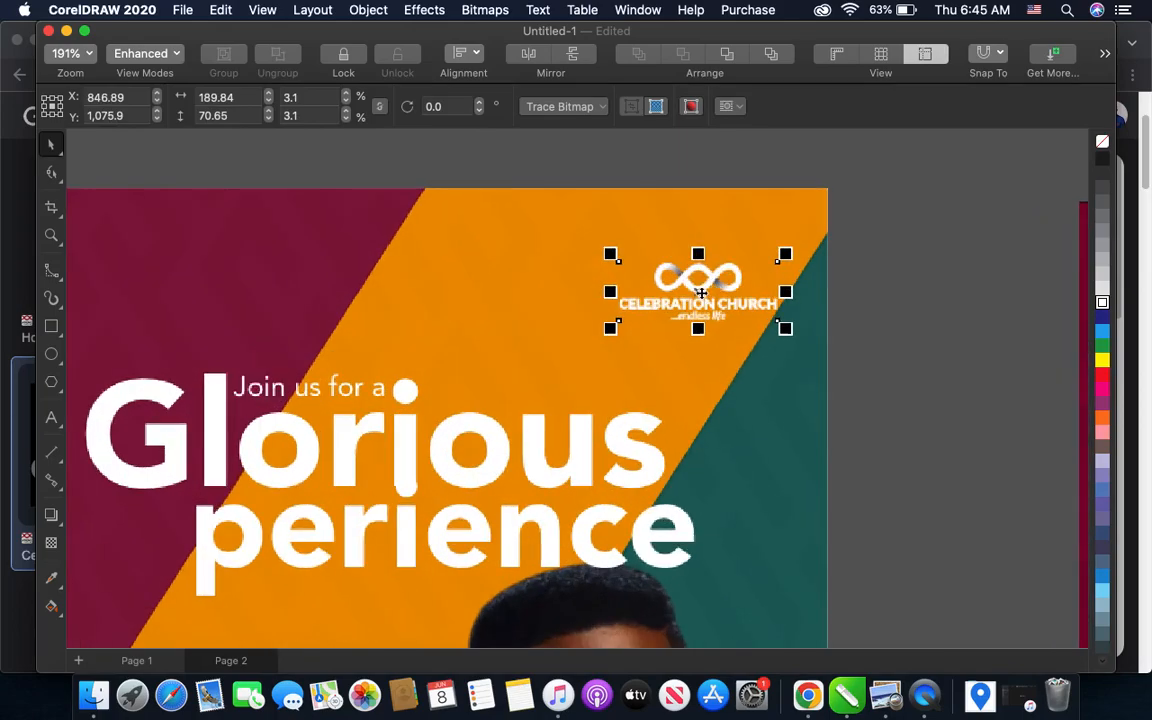
left_click_drag(700, 291, 701, 278)
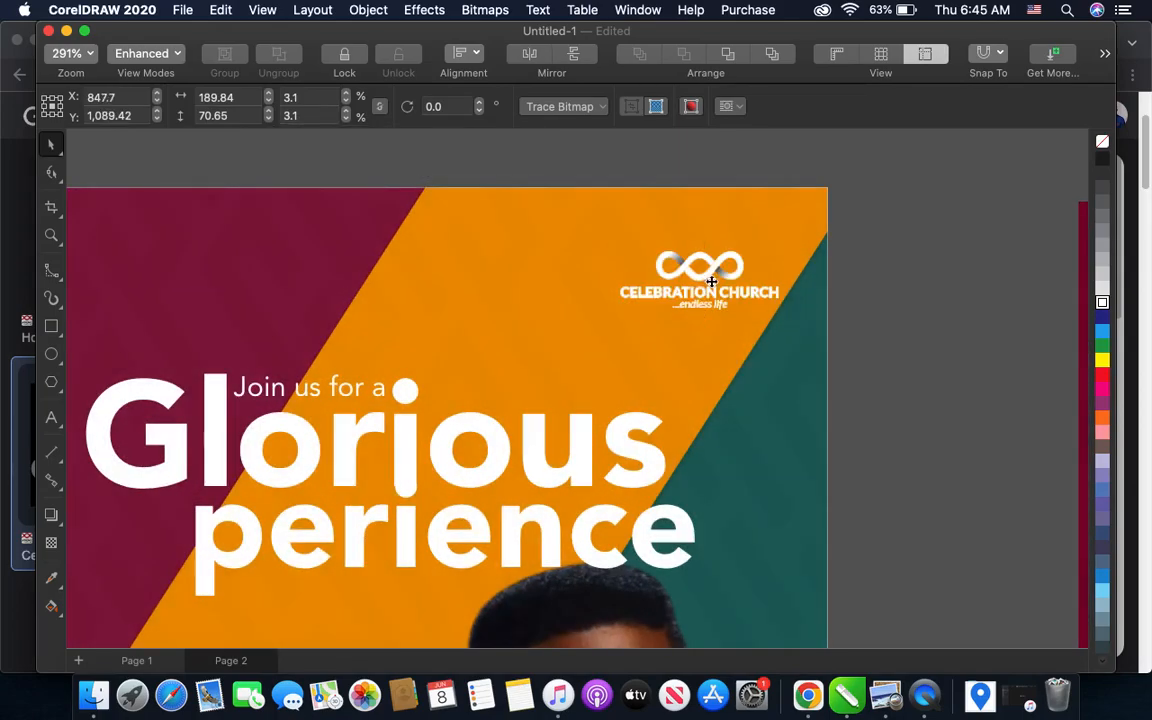
- Compare the whole flyer with the sample, including the round name badge on the pastor's suit
scroll(711, 282, "down", 2)
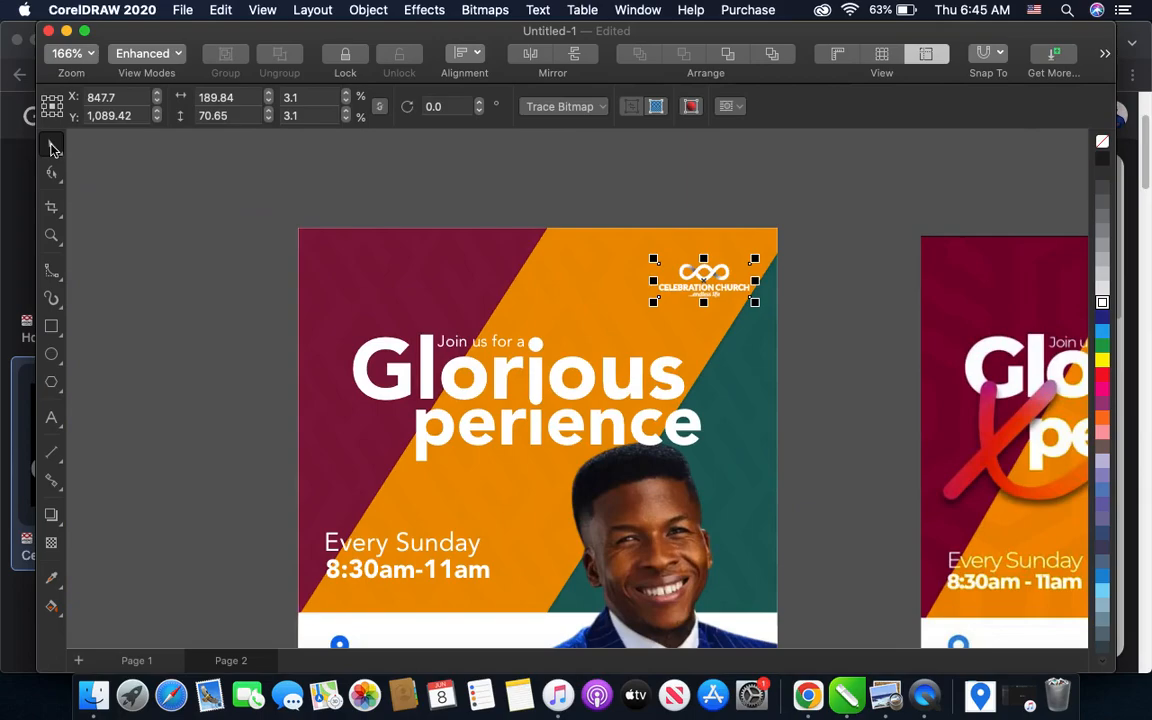
scroll(420, 320, "down", 2)
scroll(441, 339, "down", 2)
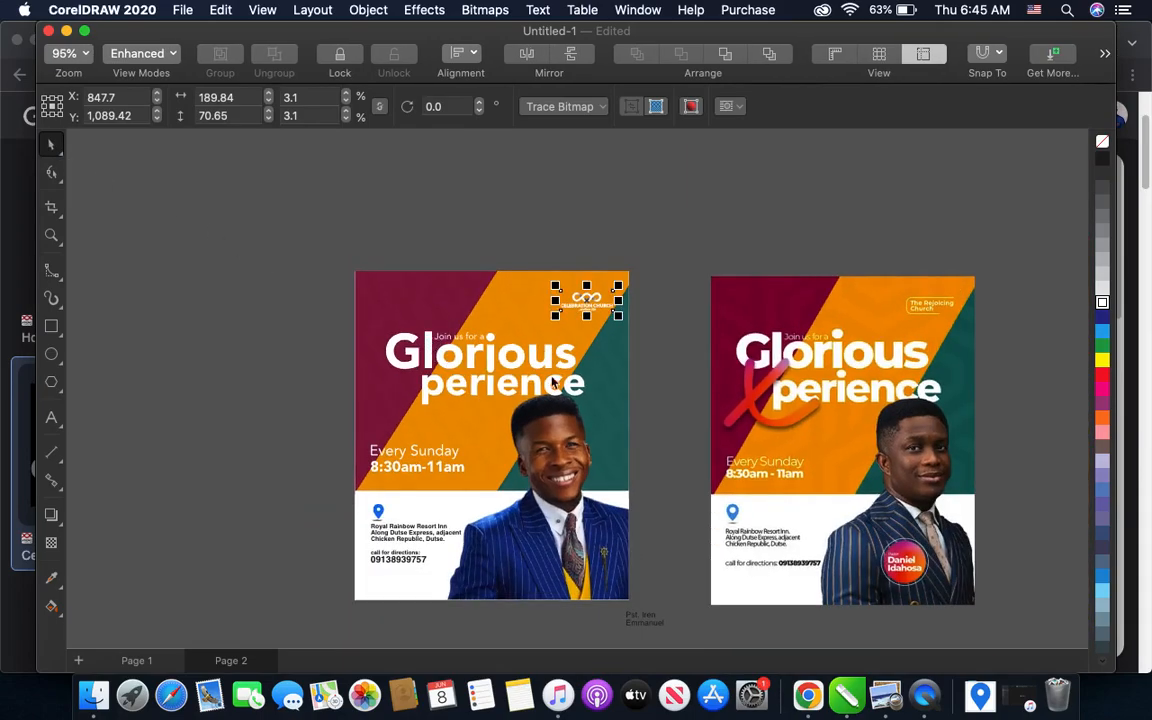
scroll(546, 381, "up", 2)
scroll(540, 378, "down", 3)
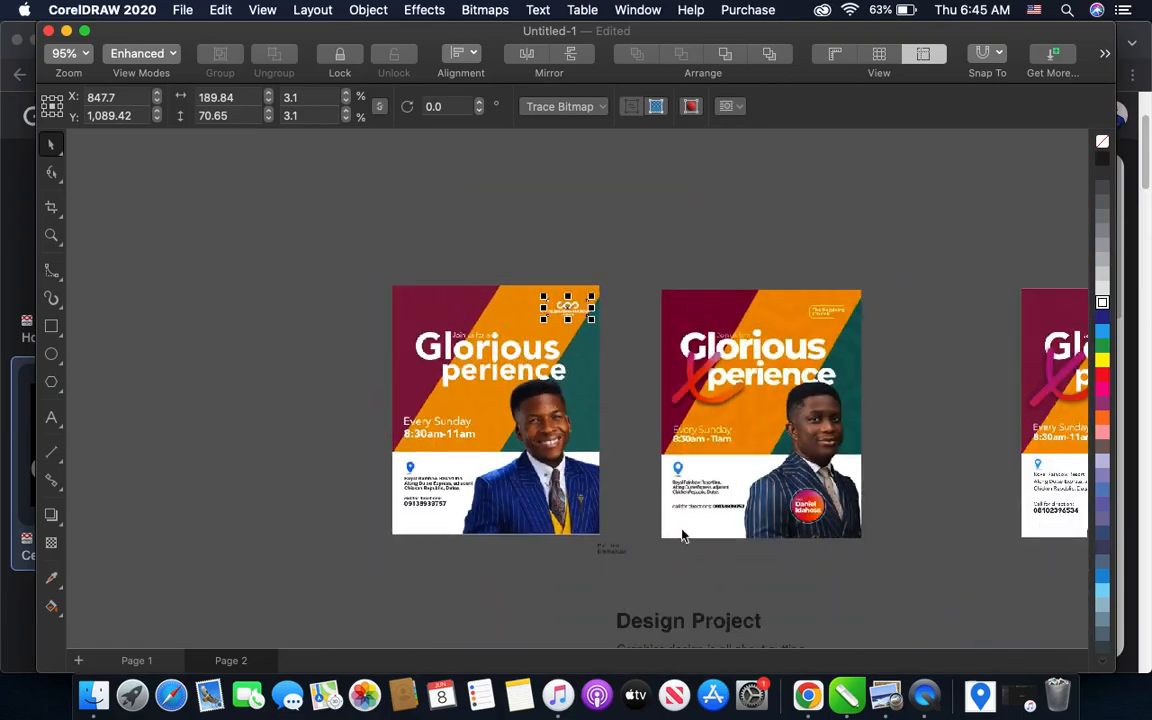
scroll(843, 556, "up", 3)
scroll(745, 465, "down", 4)
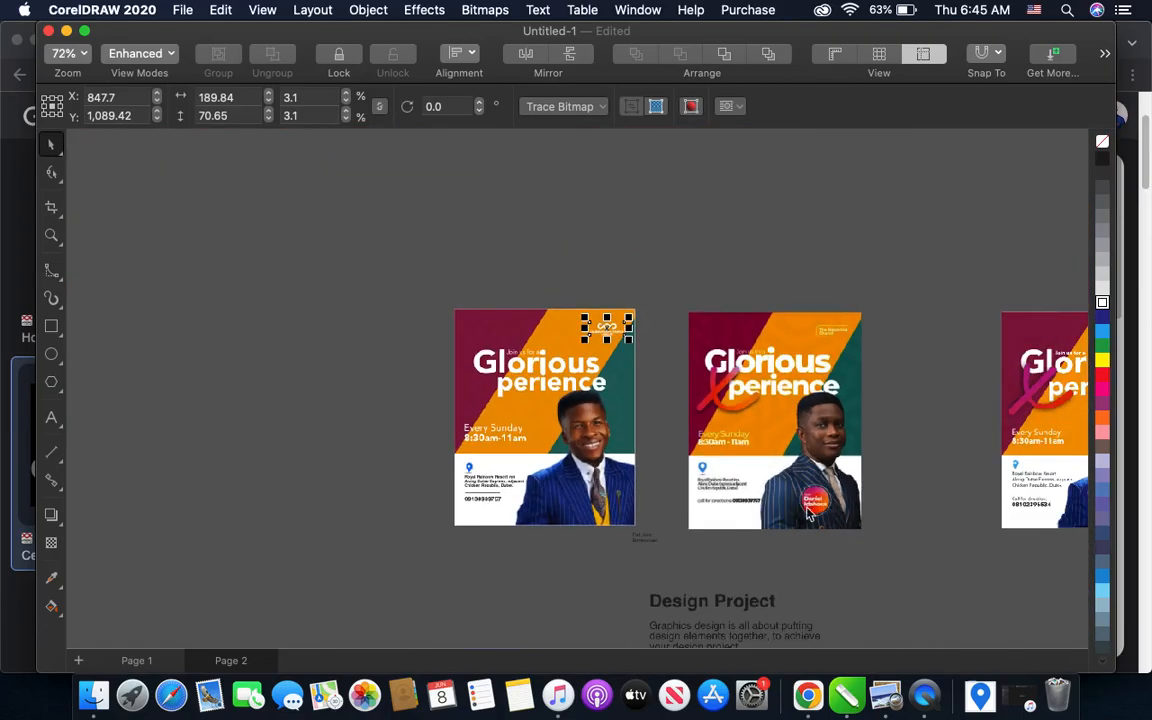
- Draw a circle about 160 px in diameter just below the flyer's bottom edge for the name badge
scroll(610, 552, "up", 2)
scroll(608, 552, "up", 3)
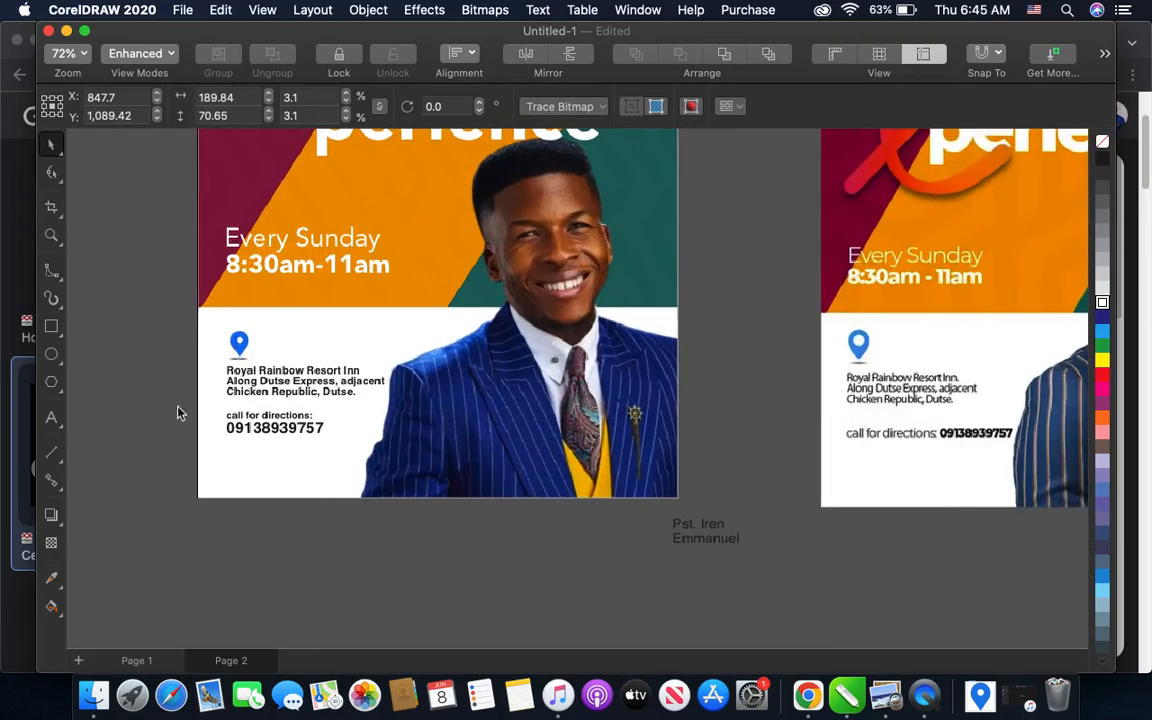
left_click(51, 356)
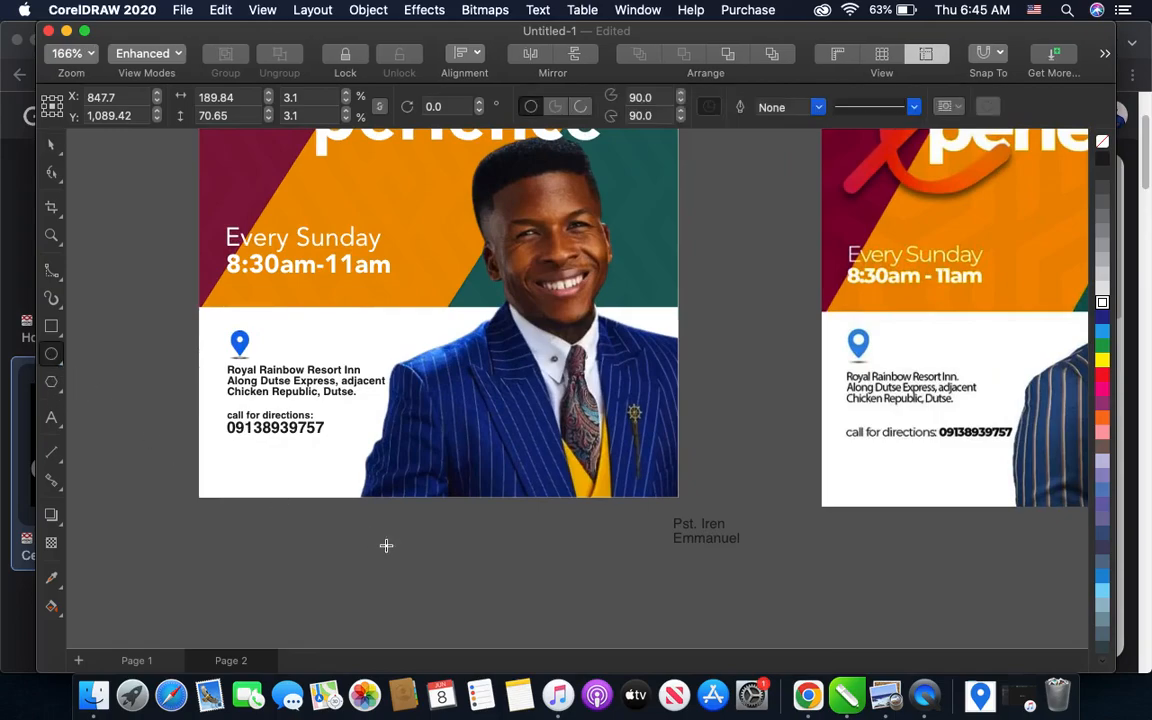
left_click_drag(482, 558, 506, 535)
scroll(527, 612, "up", 2)
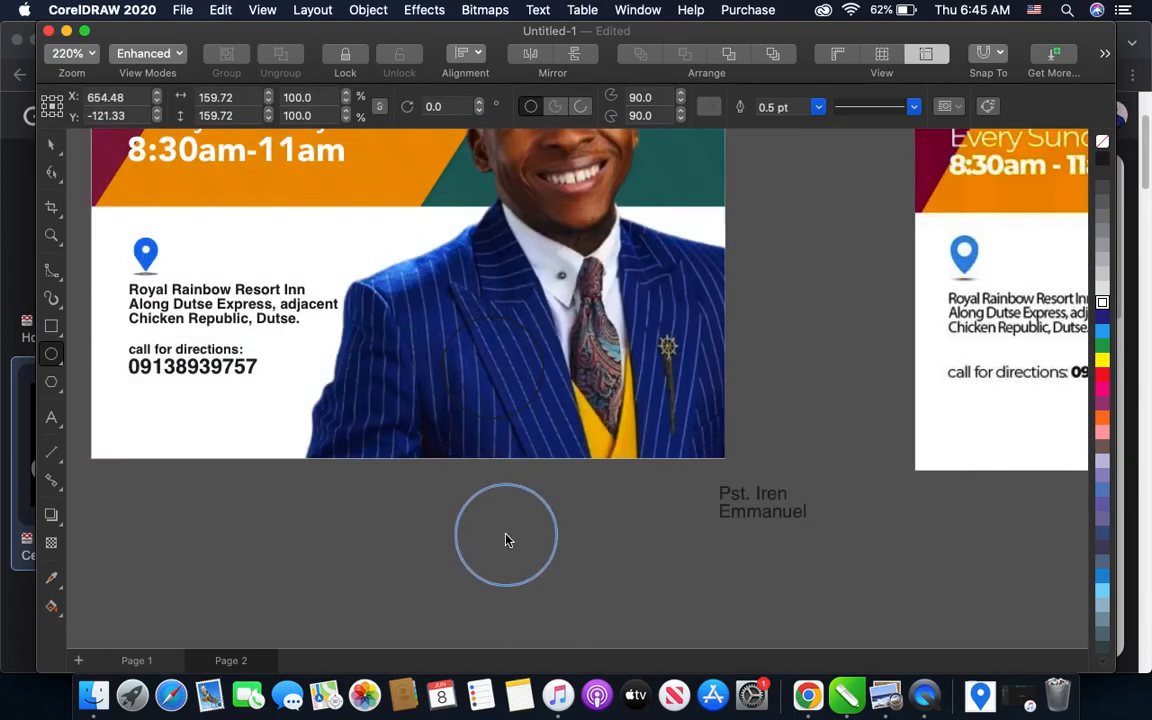
- Duplicate the badge circle and place the copy directly to the right of the original
scroll(506, 535, "down", 2)
scroll(1020, 435, "up", 2)
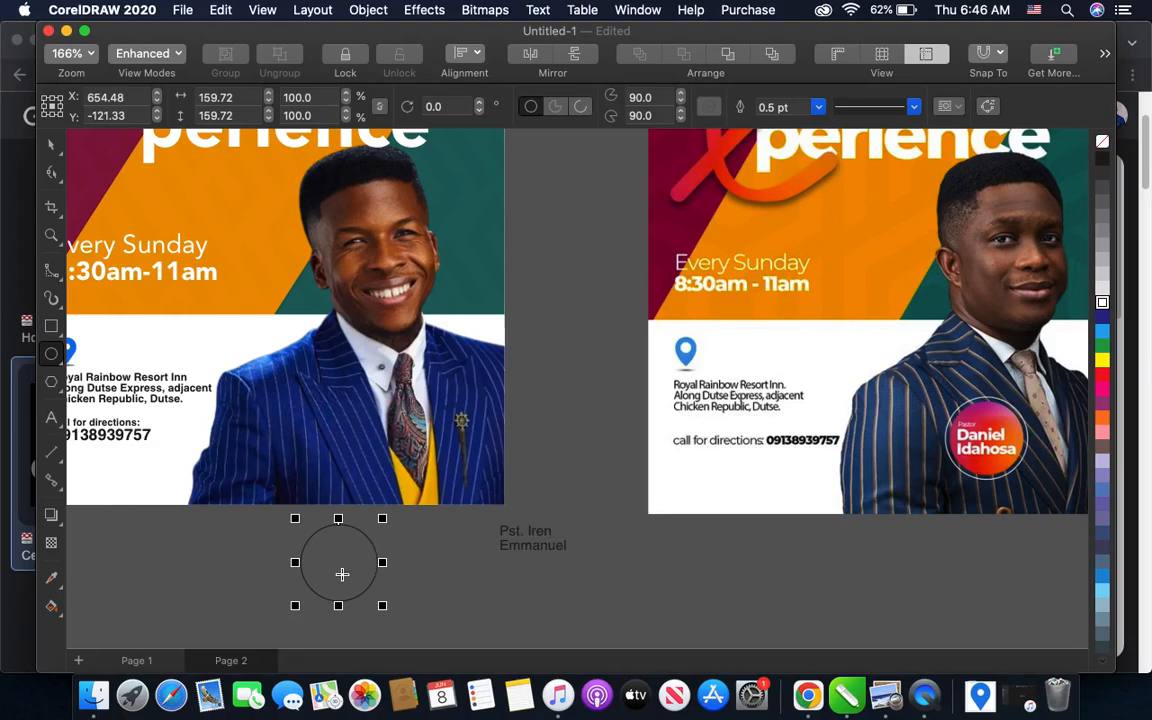
scroll(342, 574, "up", 2)
left_click_drag(340, 557, 467, 566)
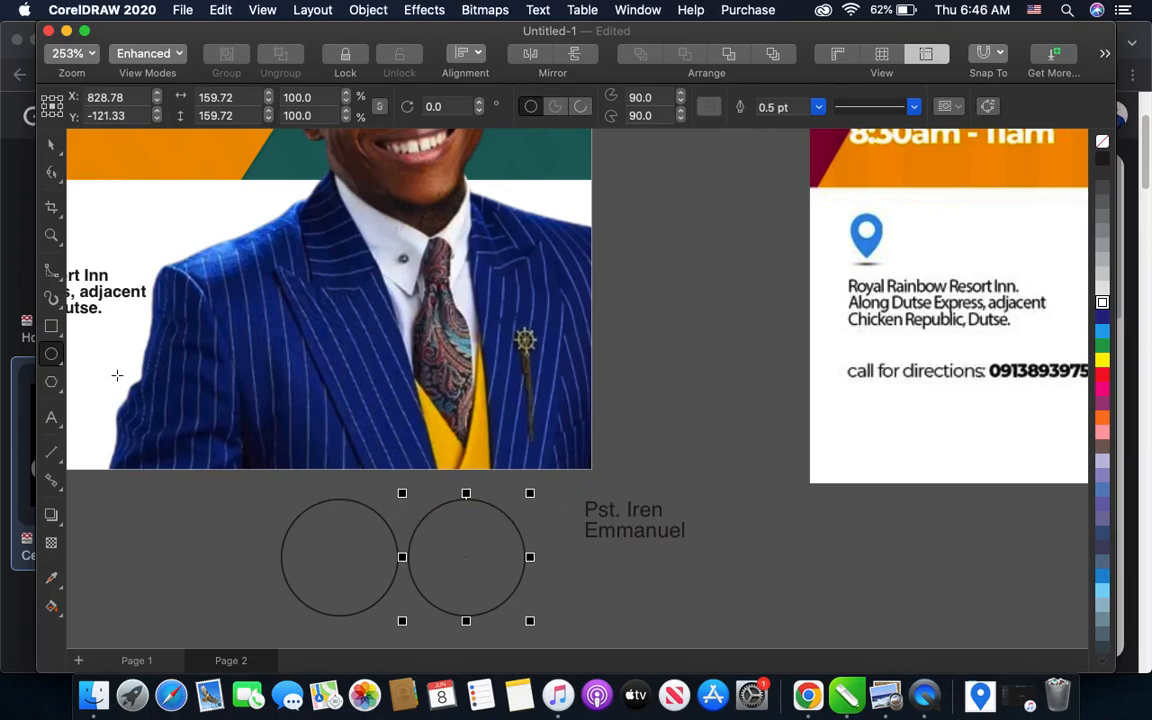
- Fill the duplicated circle with red and remove its outline
left_click(52, 146)
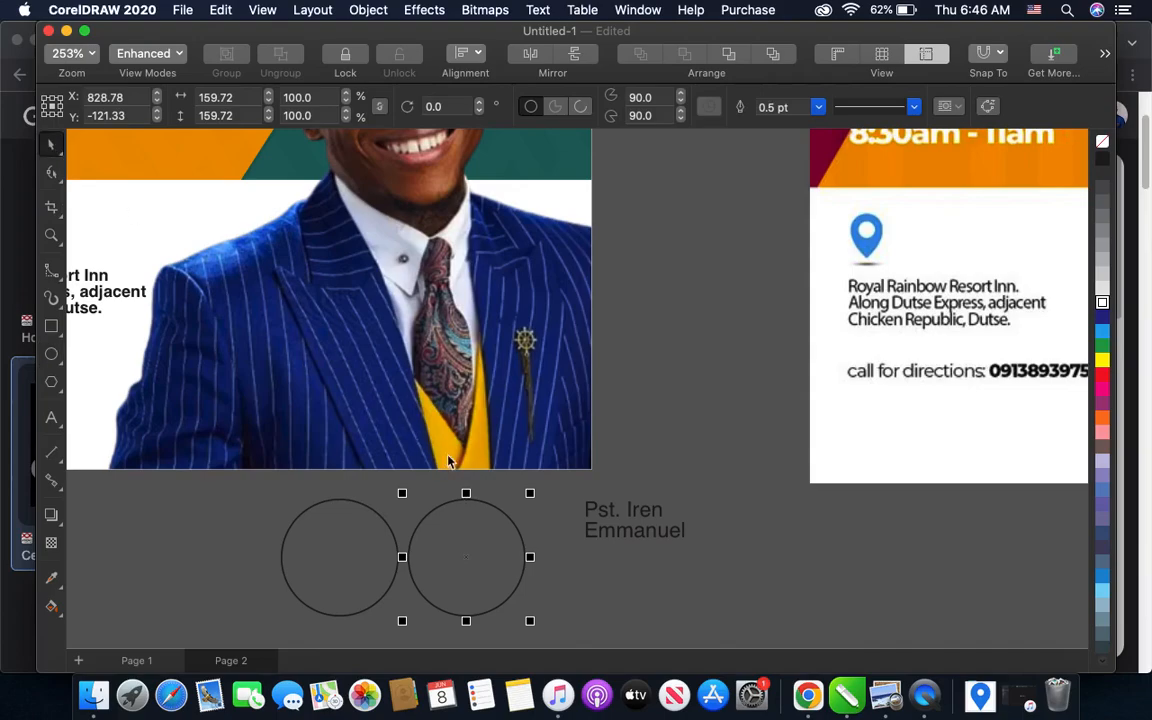
left_click(1102, 375)
scroll(503, 498, "down", 2)
scroll(503, 498, "down", 1)
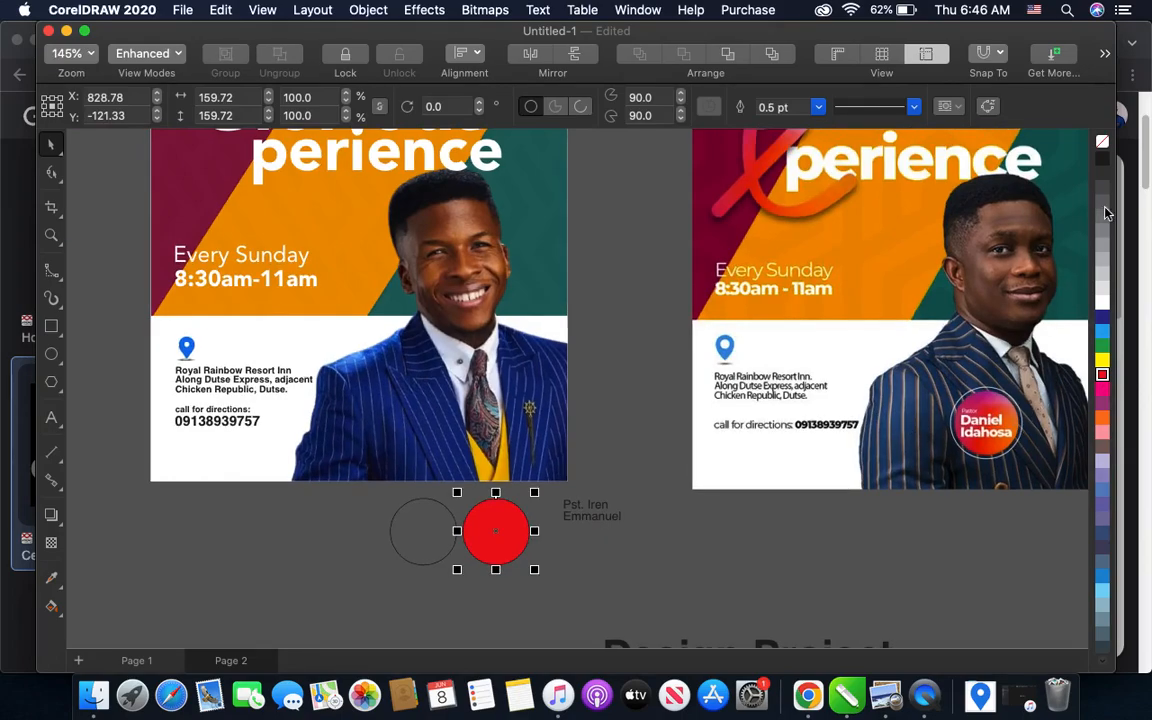
right_click(1102, 142)
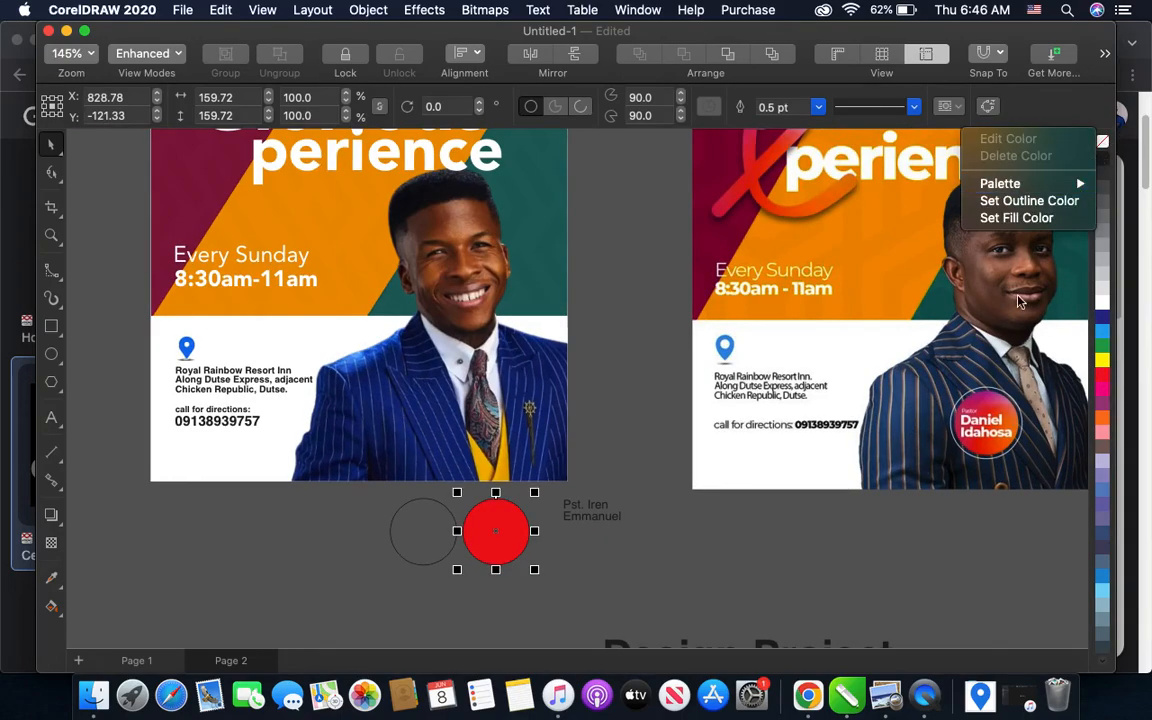
left_click(1029, 200)
scroll(1010, 420, "up", 1)
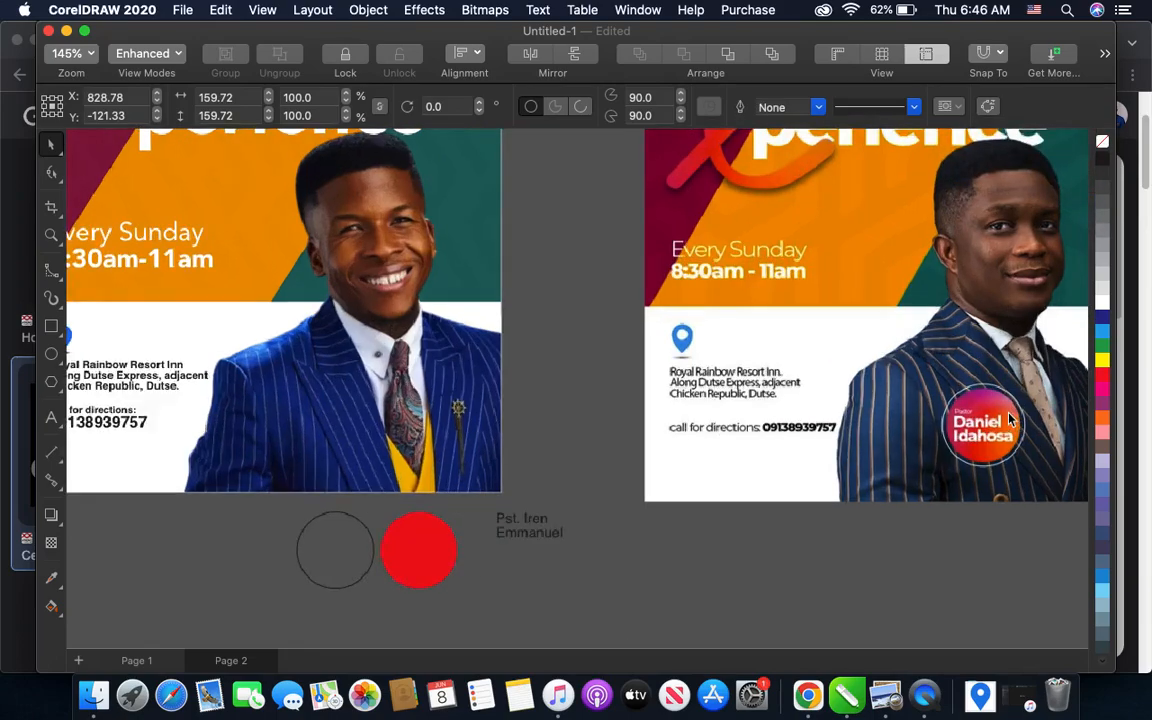
- Apply a linear gradient fill to the solid red badge circle
scroll(1008, 418, "up", 1)
scroll(938, 412, "down", 2)
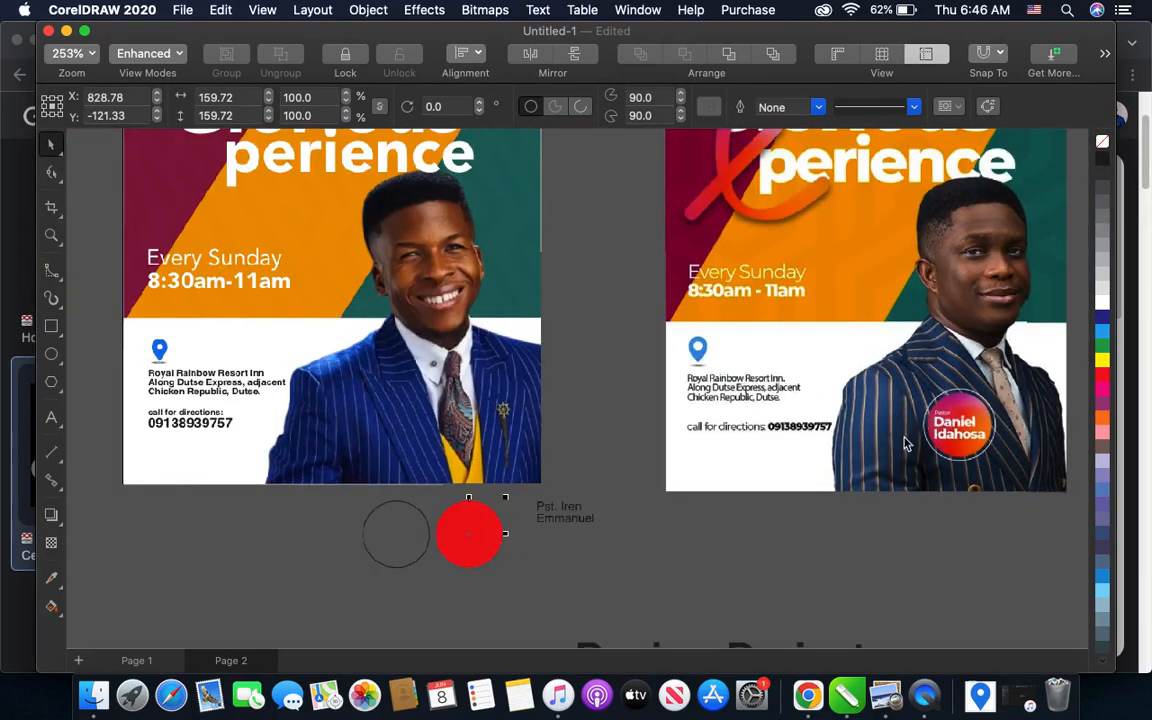
scroll(480, 533, "up", 3)
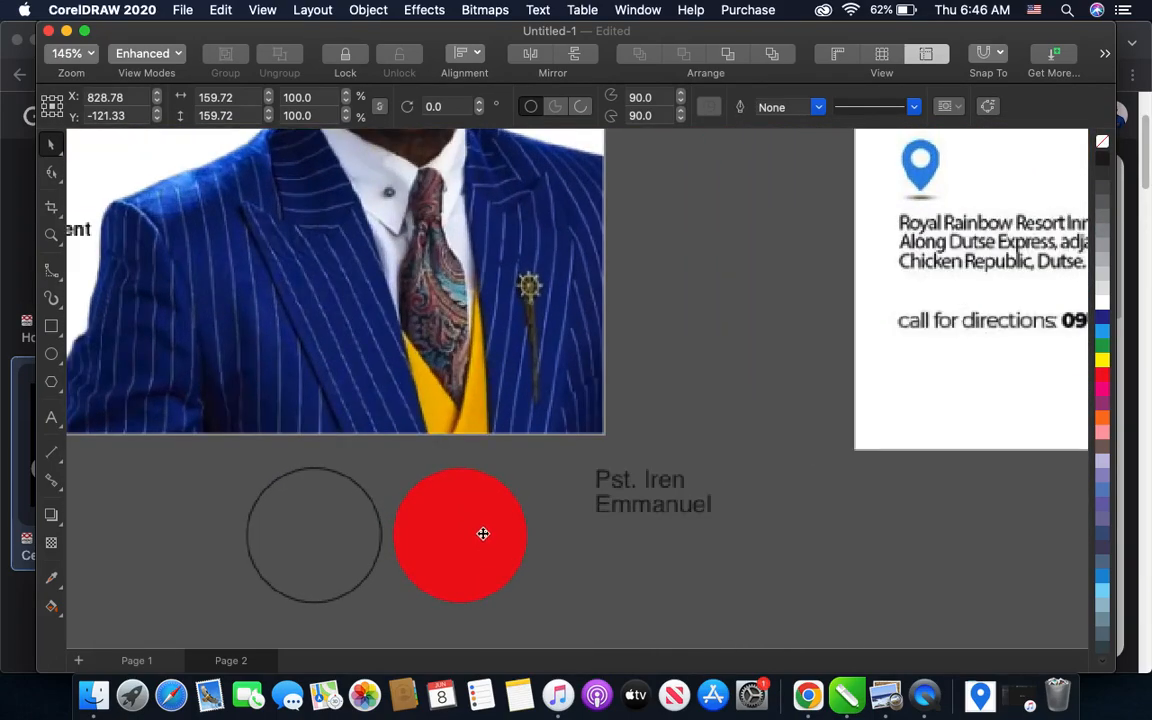
left_click(484, 530)
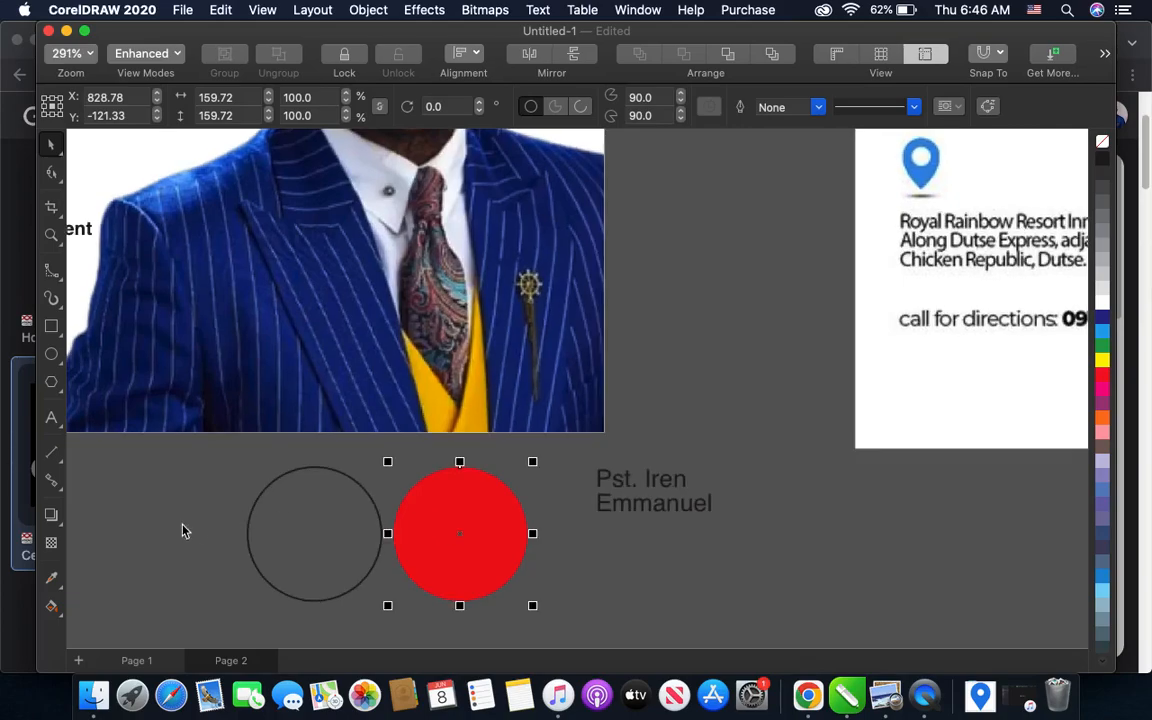
left_click(52, 607)
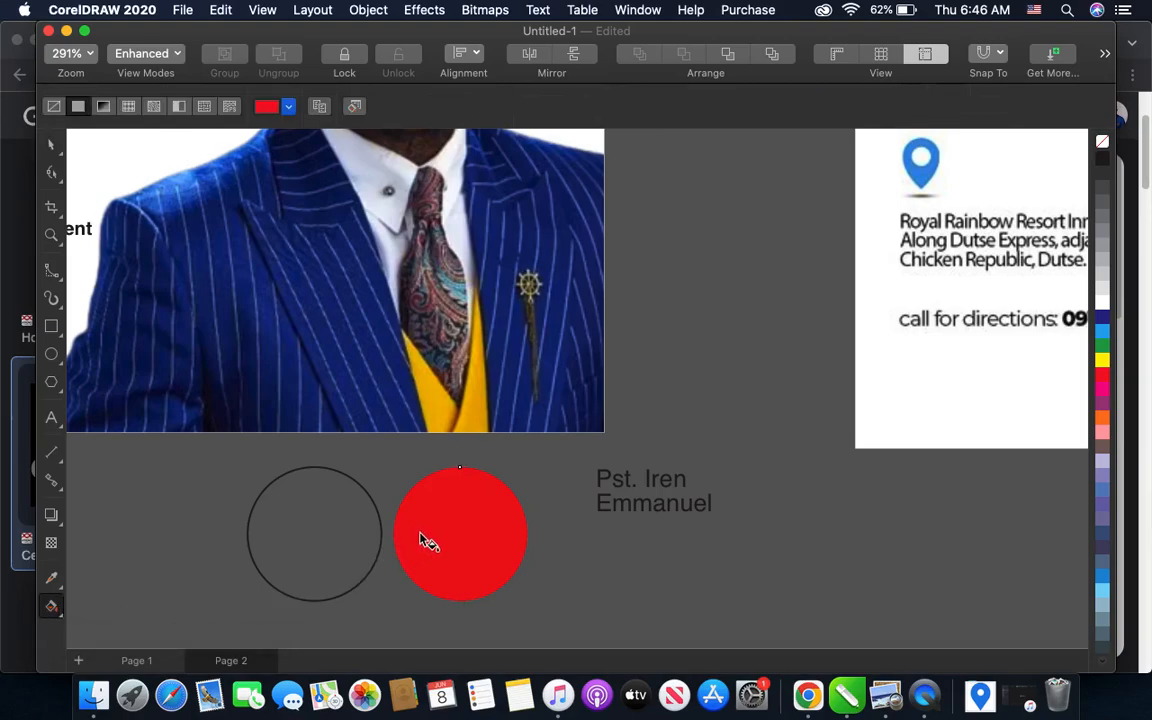
left_click(103, 106)
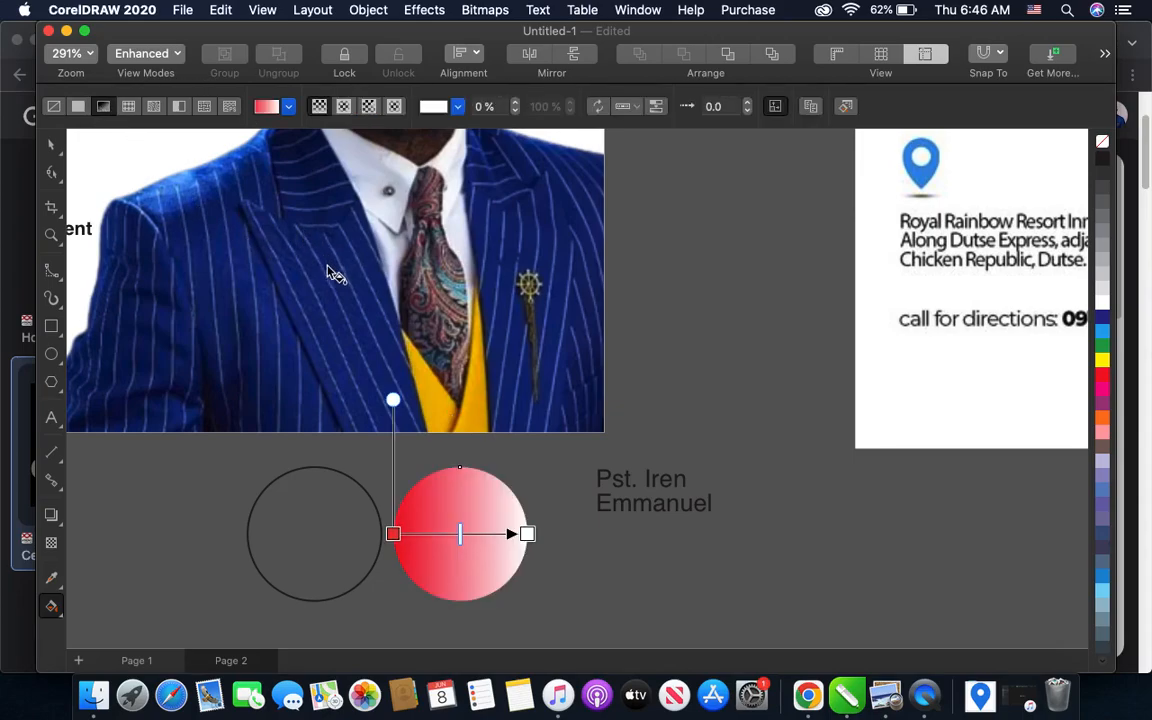
- Tilt the badge circle's gradient diagonally upward to the right and change its white end colour to magenta
left_click_drag(393, 533, 403, 547)
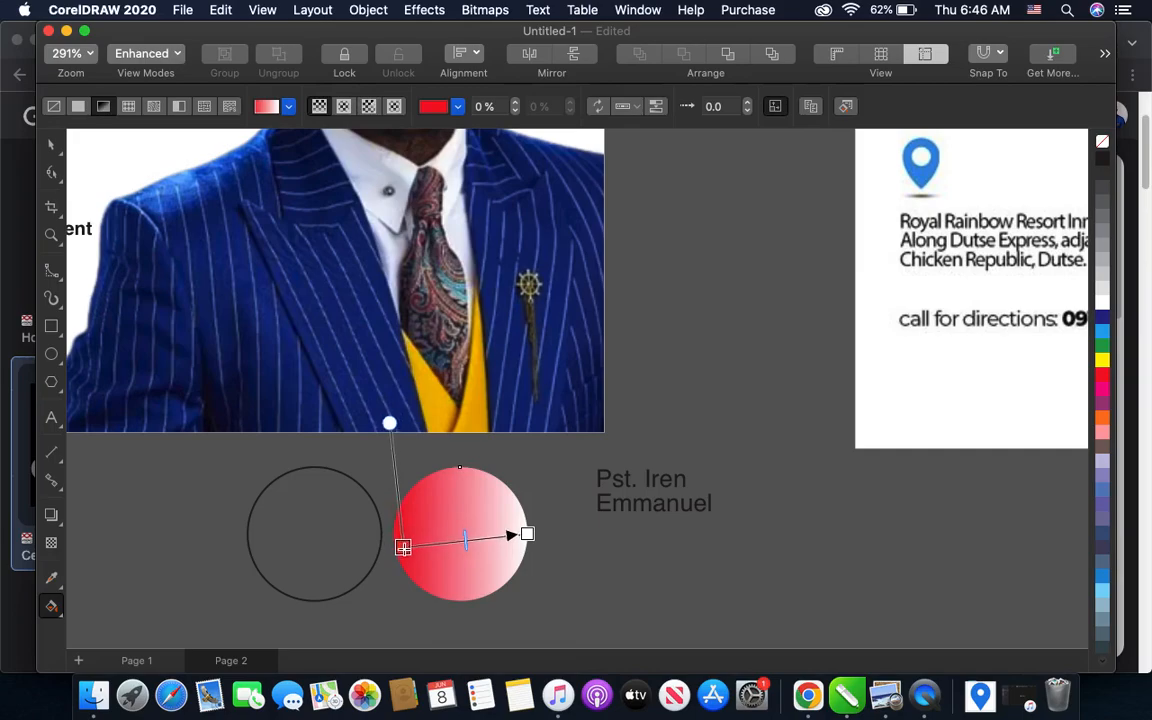
left_click(527, 535)
left_click_drag(527, 533, 528, 509)
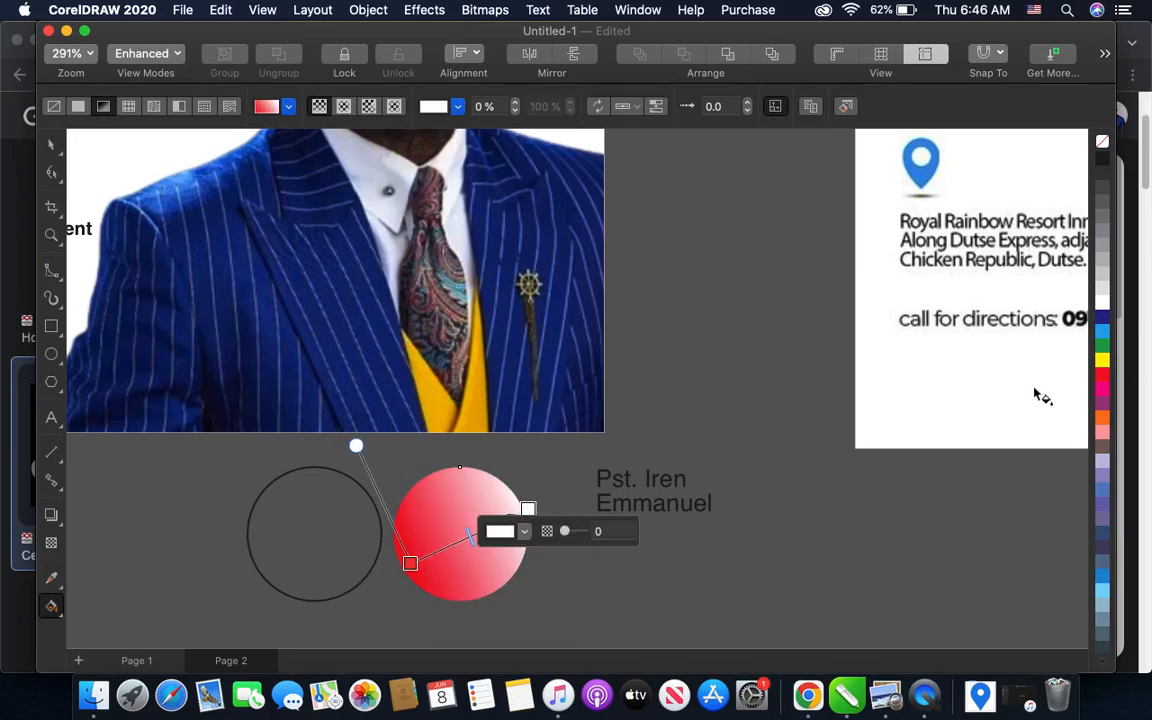
left_click(1102, 390)
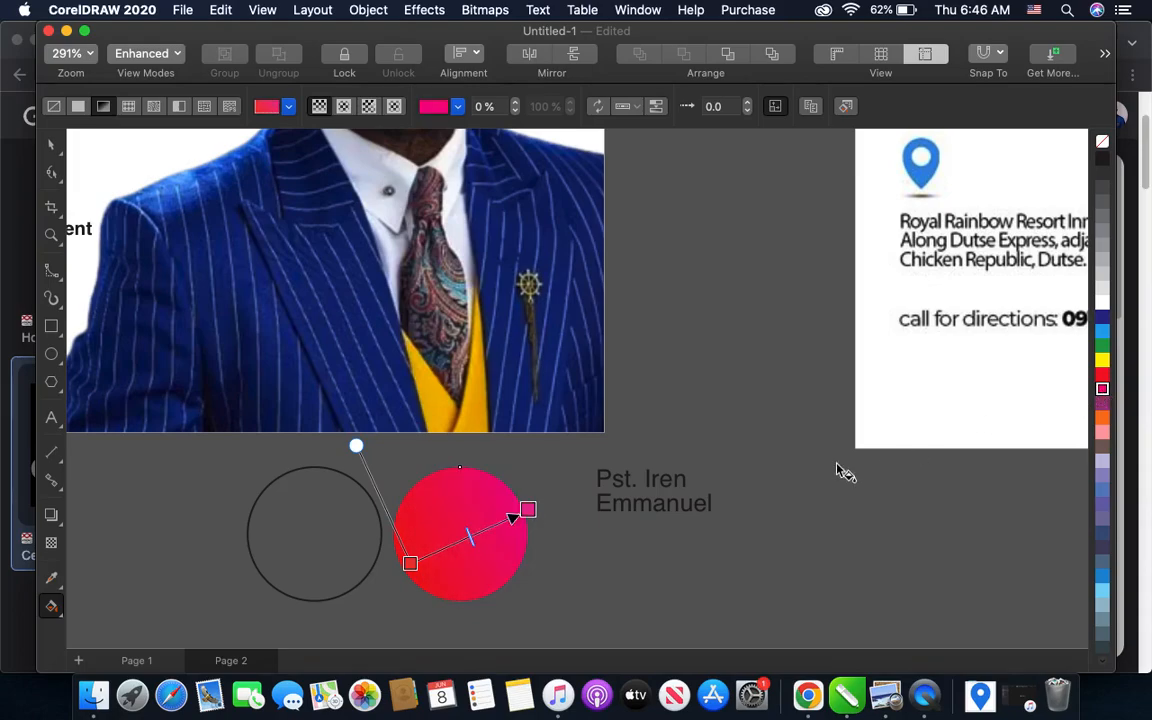
left_click(470, 535)
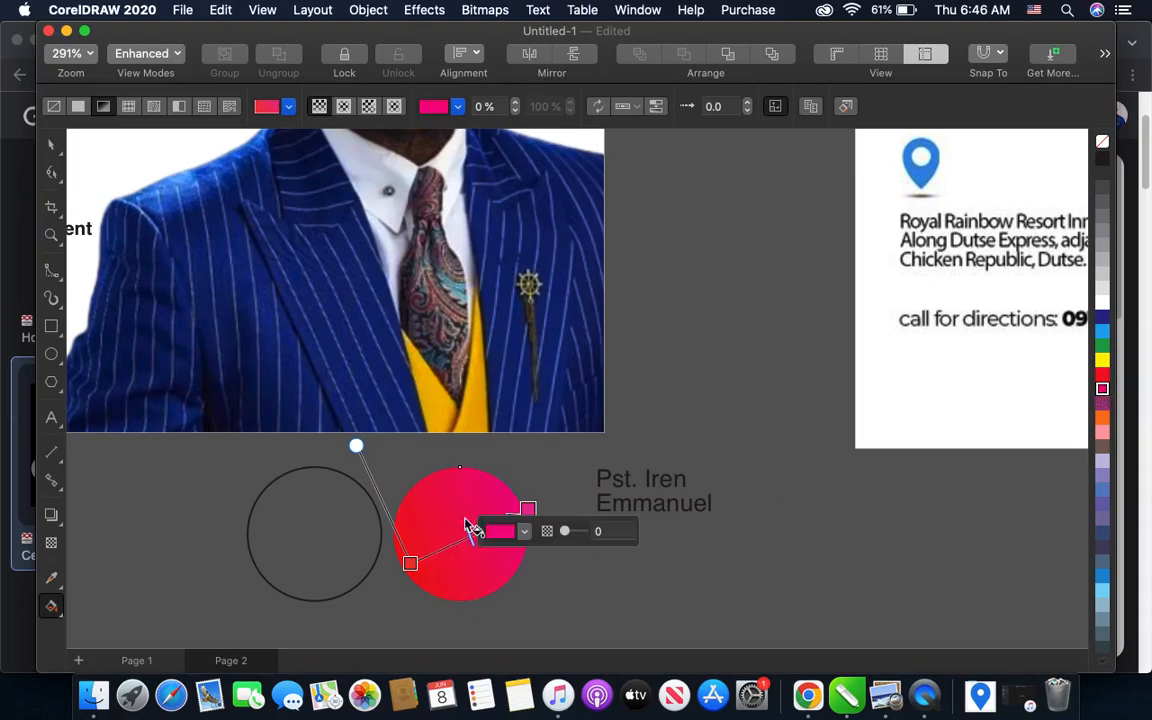
left_click(50, 145)
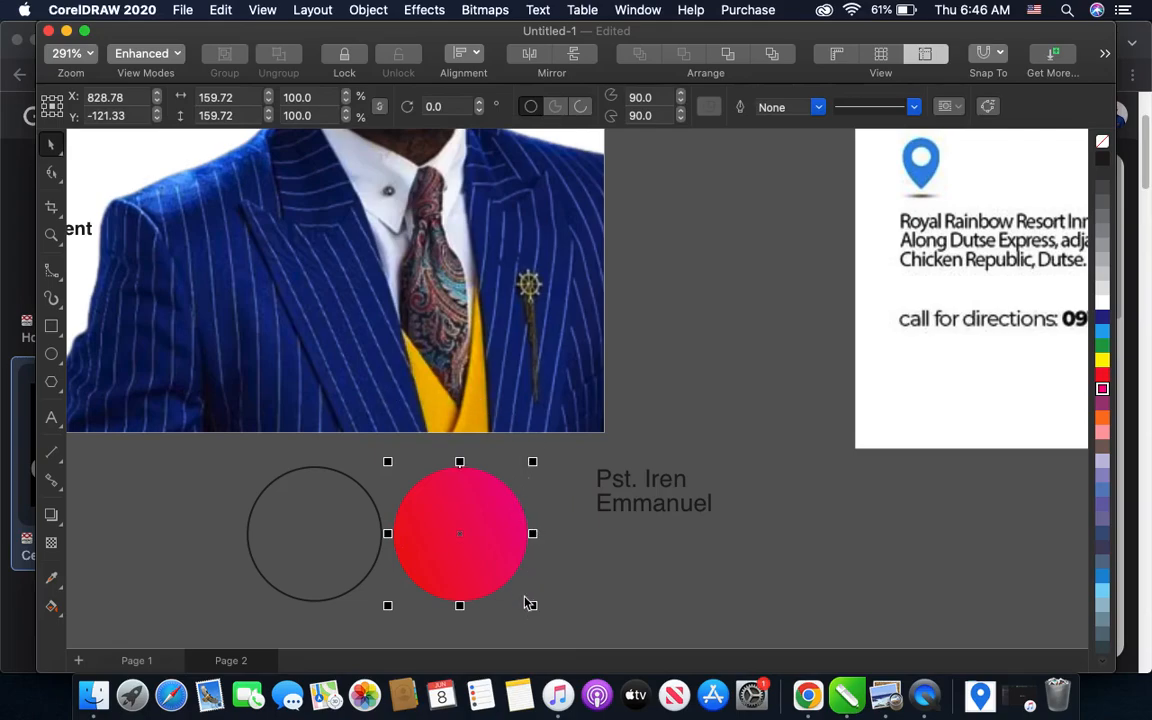
- Scale the gradient circle down slightly and centre it inside the outlined circle, leaving a narrow gap all around
left_click_drag(535, 609, 526, 600)
left_click_drag(460, 535, 319, 537)
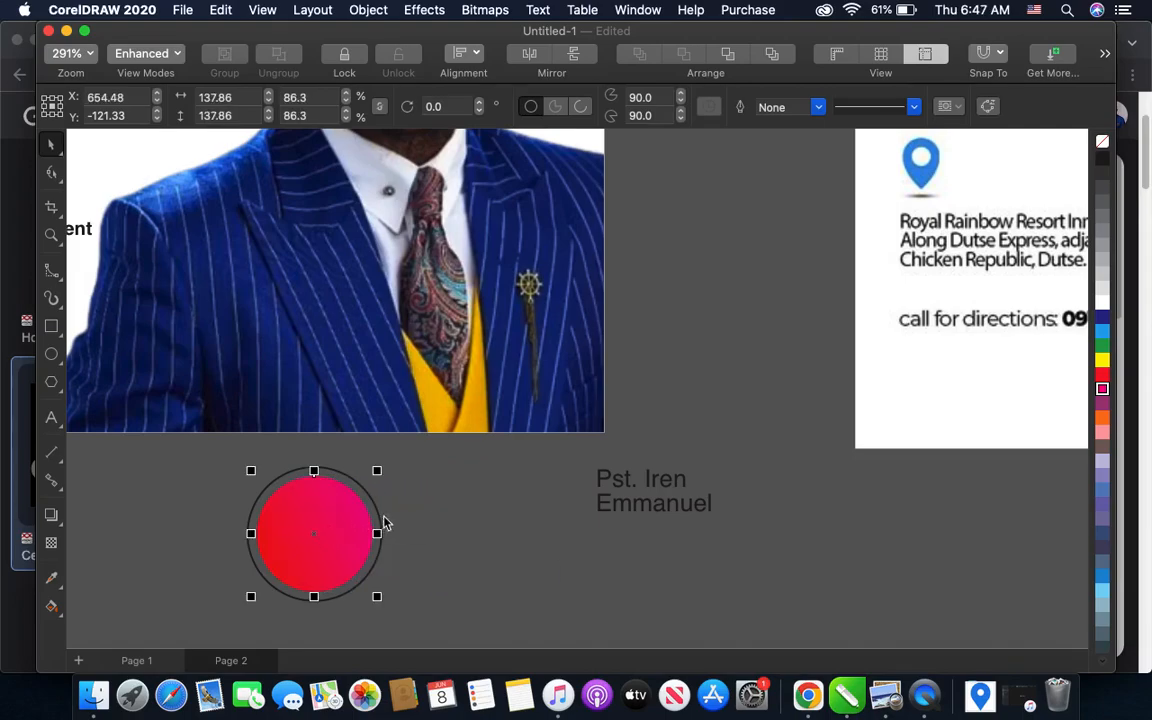
scroll(332, 522, "up", 2)
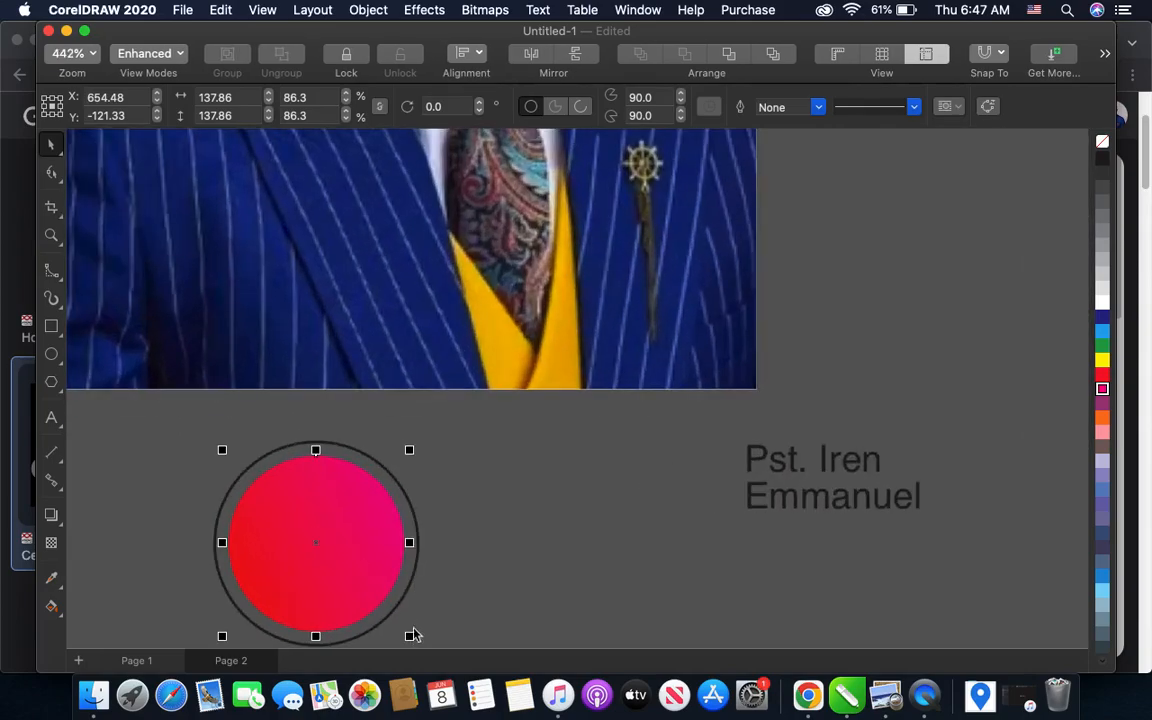
left_click_drag(406, 447, 413, 446)
- Set the outline colour of the outer badge circle to white
left_click(424, 488)
left_click(407, 501)
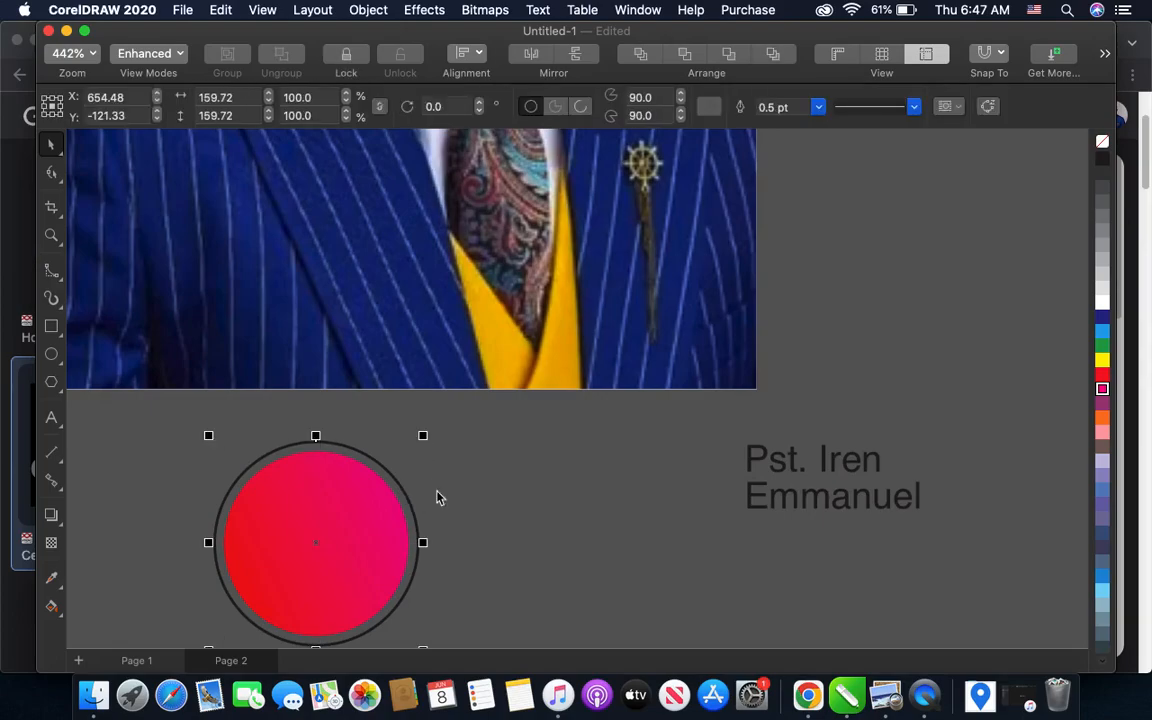
right_click(1102, 301)
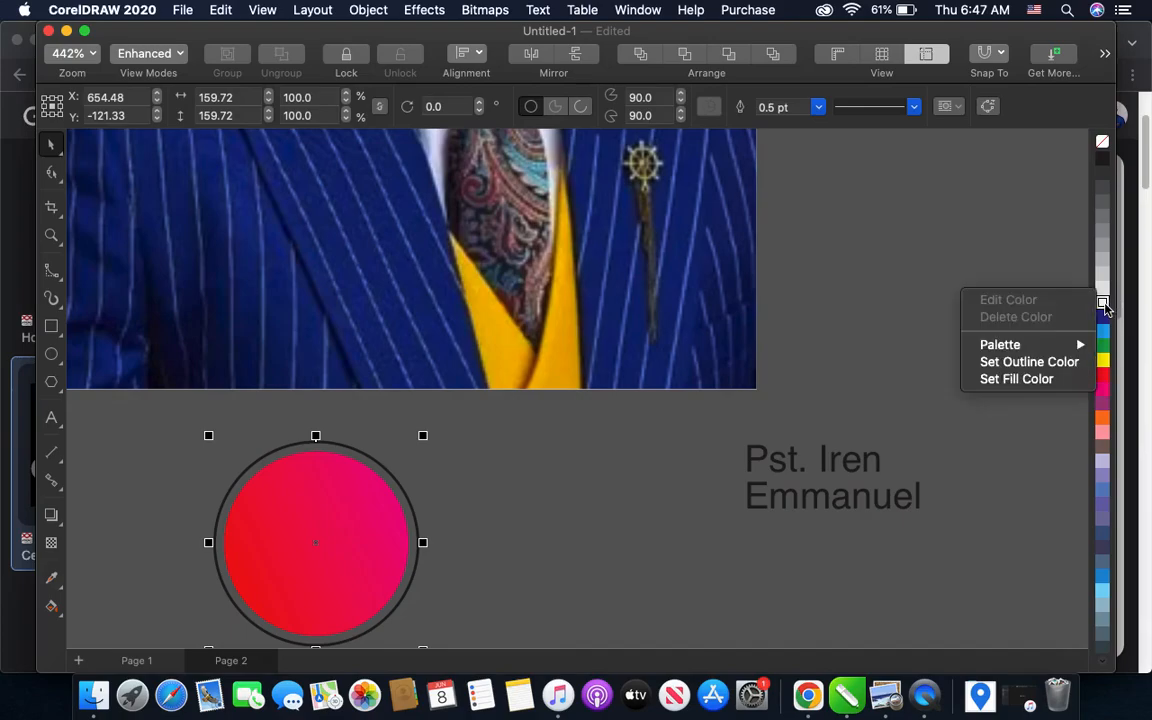
left_click(1027, 362)
- Group the gradient circle with its white outer ring
scroll(622, 393, "down", 3)
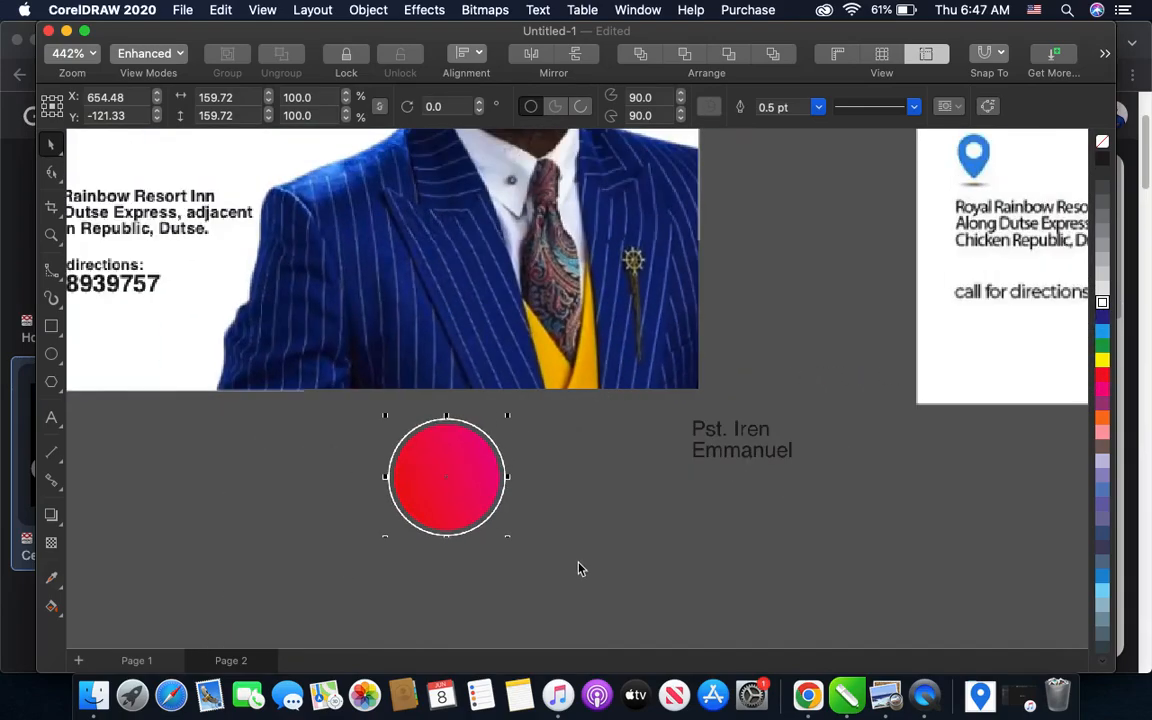
left_click_drag(574, 562, 340, 401)
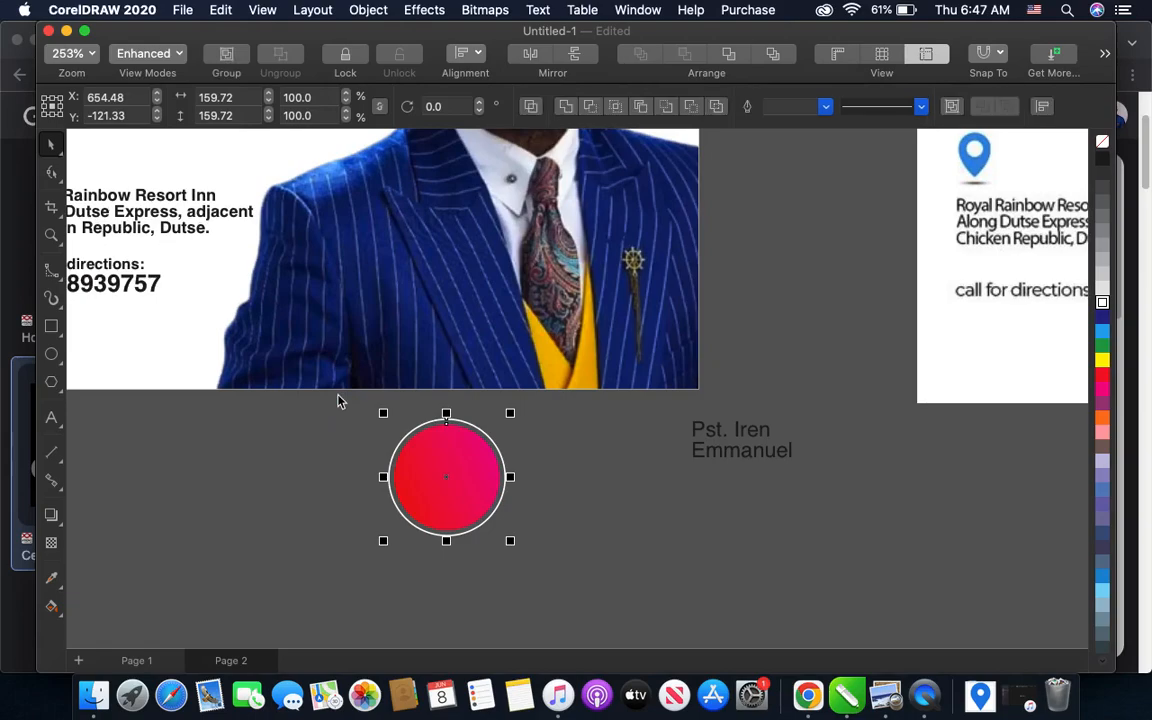
key("super+g")
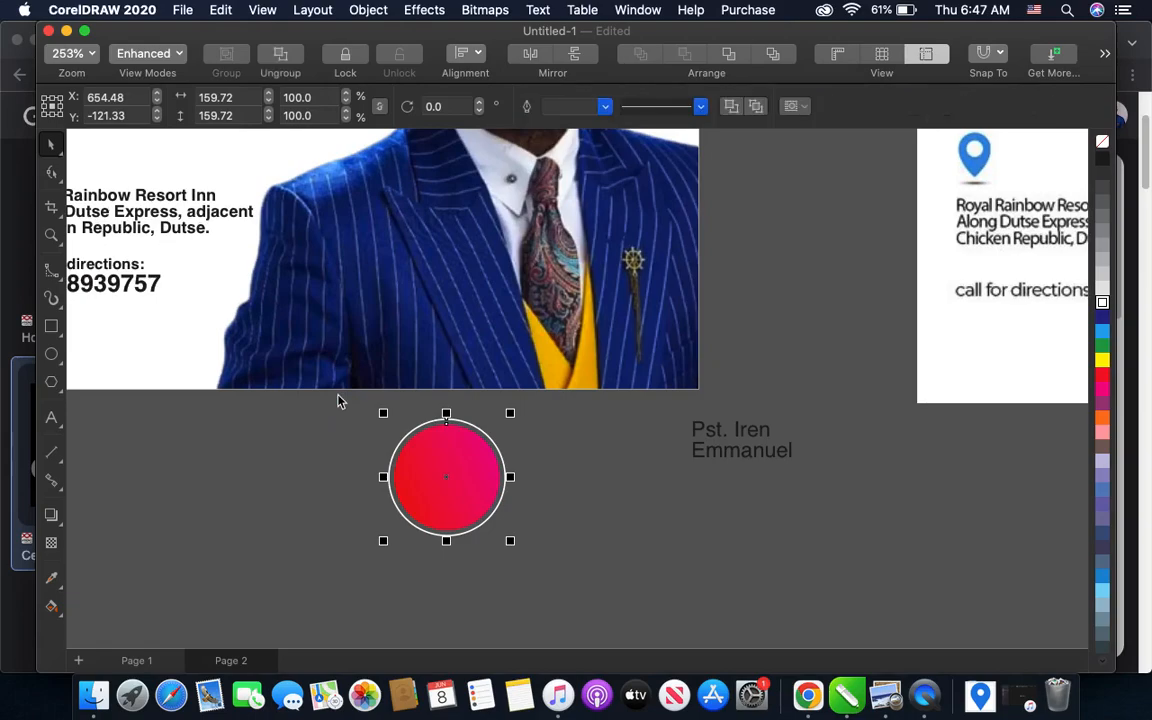
- Change the font of the two-line pastor's name text beside the badge to Avenir Black
left_click(702, 437)
left_click(750, 441)
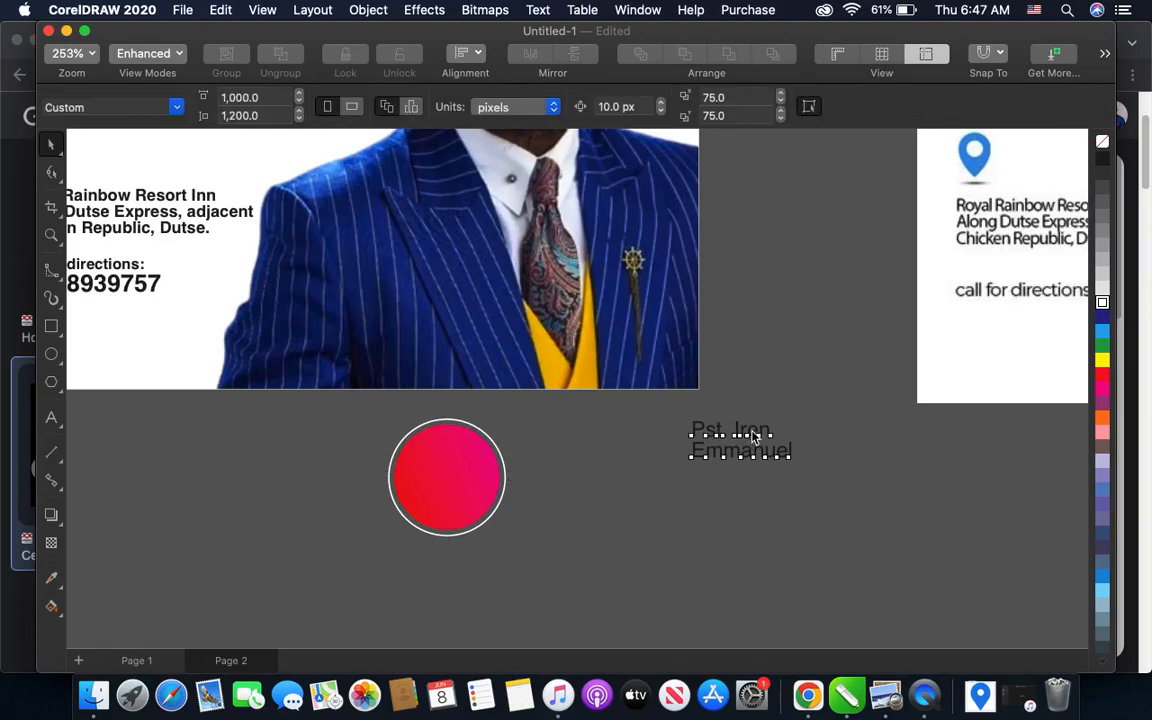
left_click(662, 107)
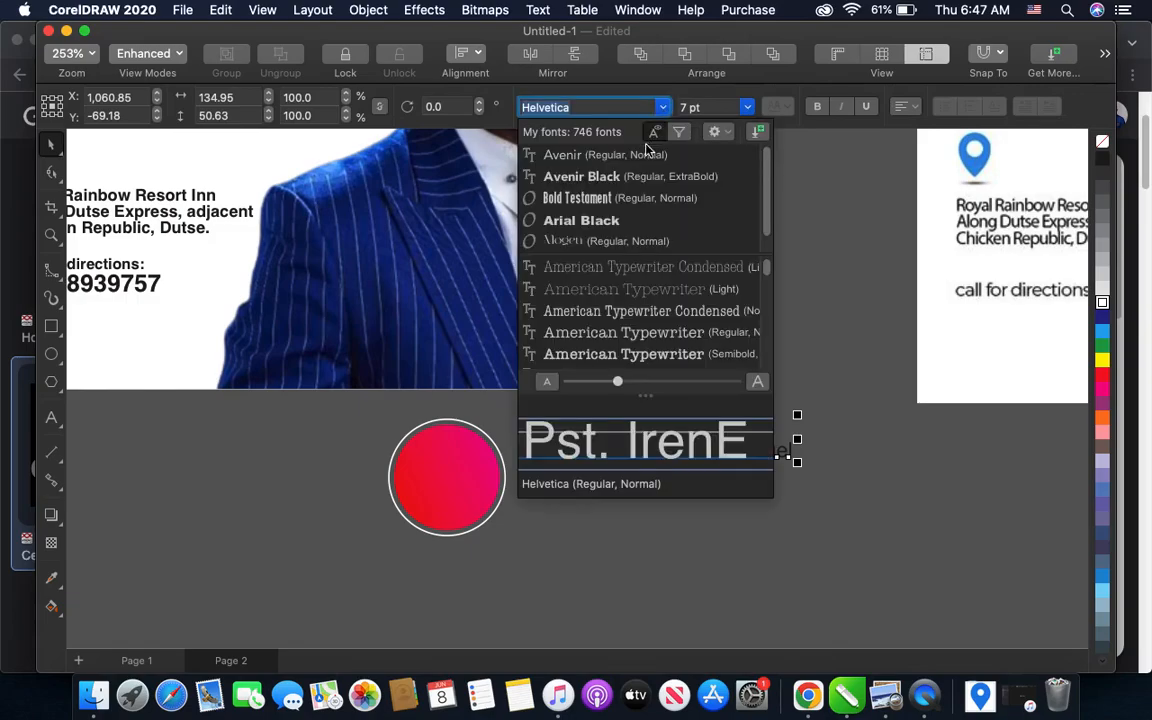
left_click(607, 180)
- Move the pastor's name text onto the round badge and bring it to the front
left_click_drag(733, 427, 460, 475)
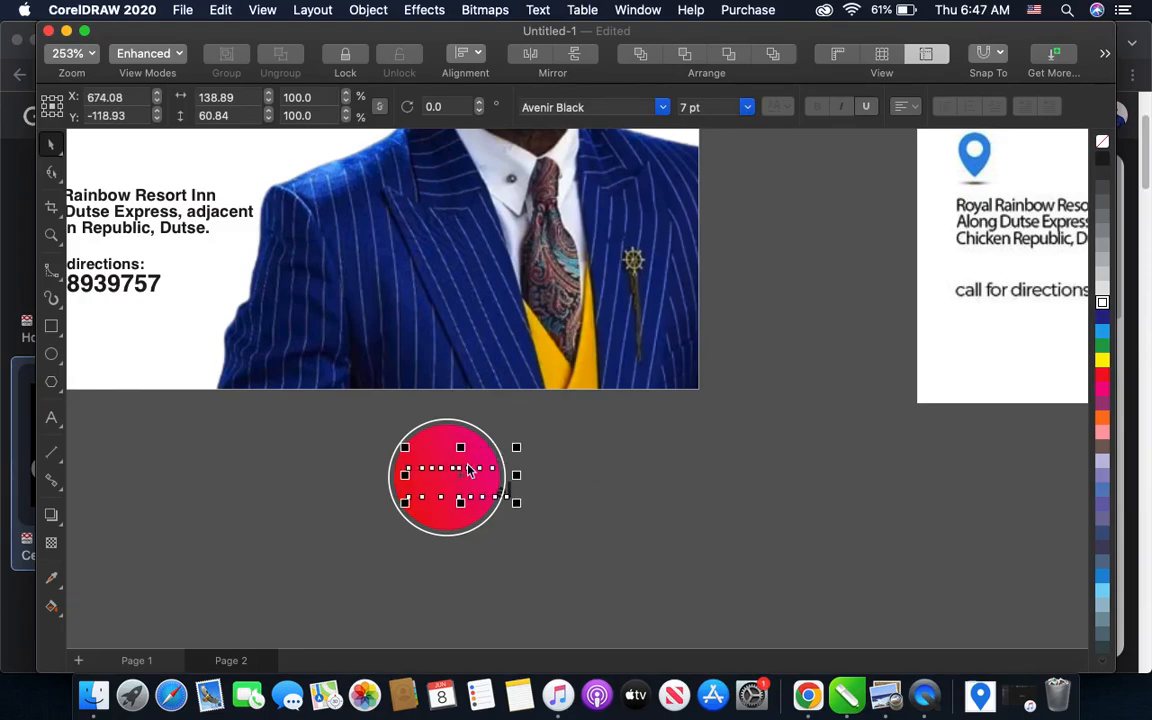
left_click(640, 55)
scroll(420, 464, "up", 2)
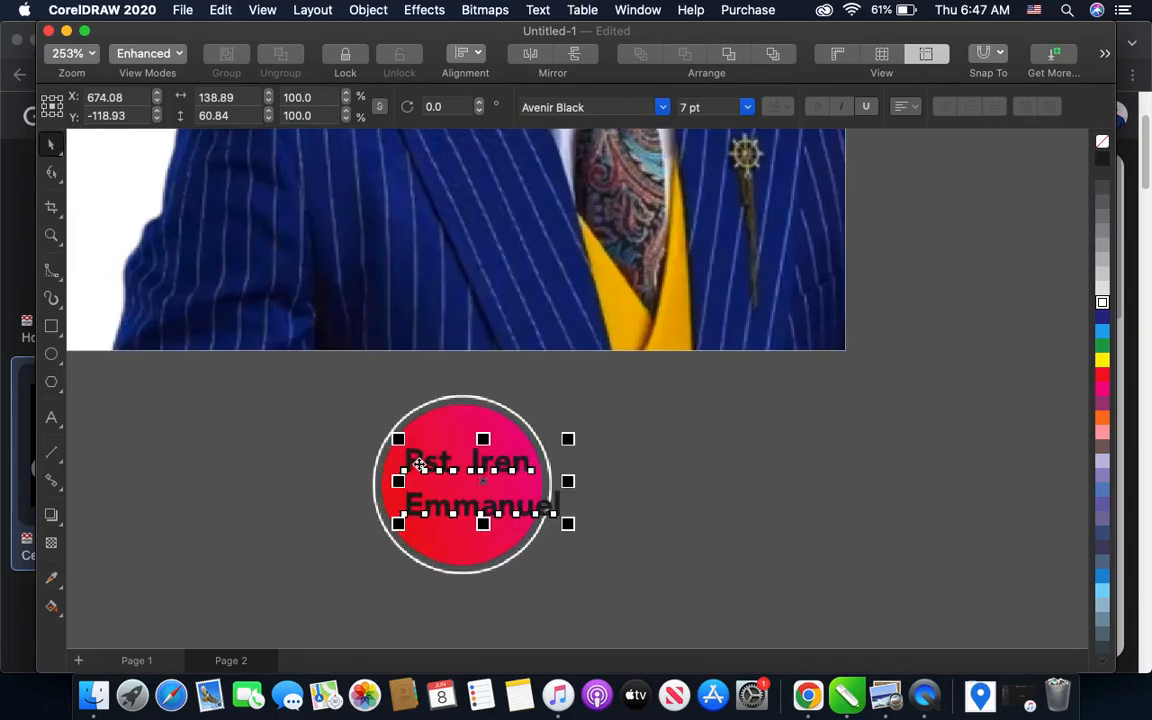
scroll(420, 464, "up", 1)
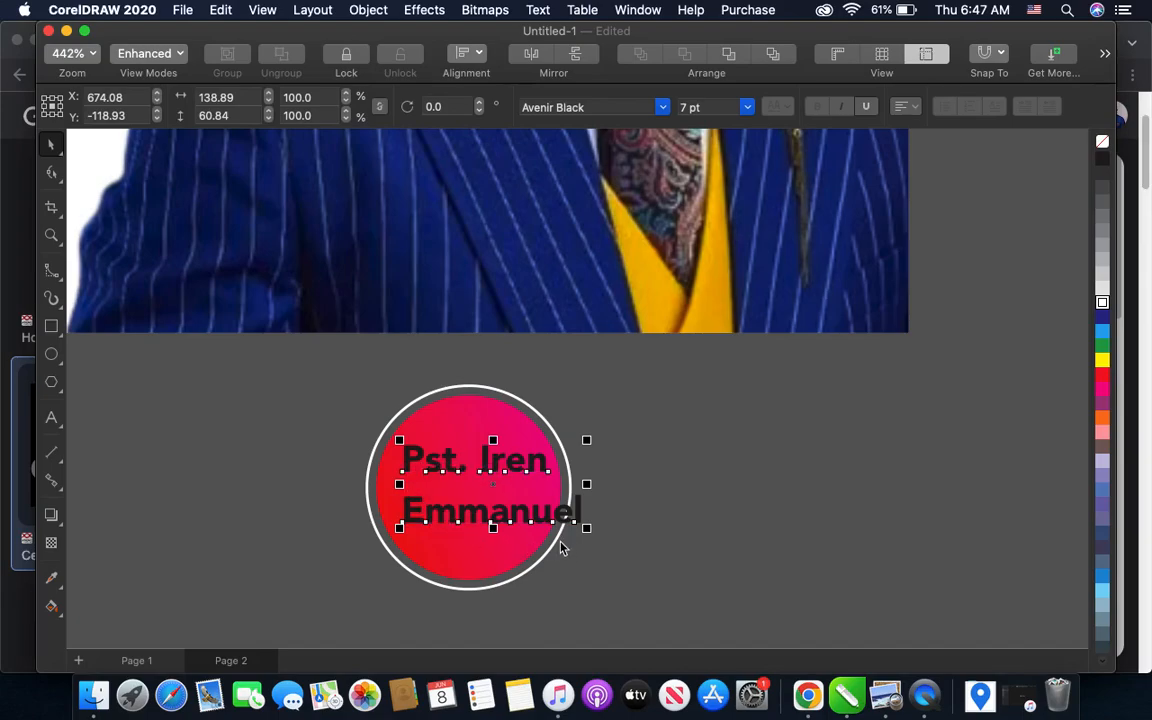
key("Down")
key("Up")
scroll(561, 547, "down", 1)
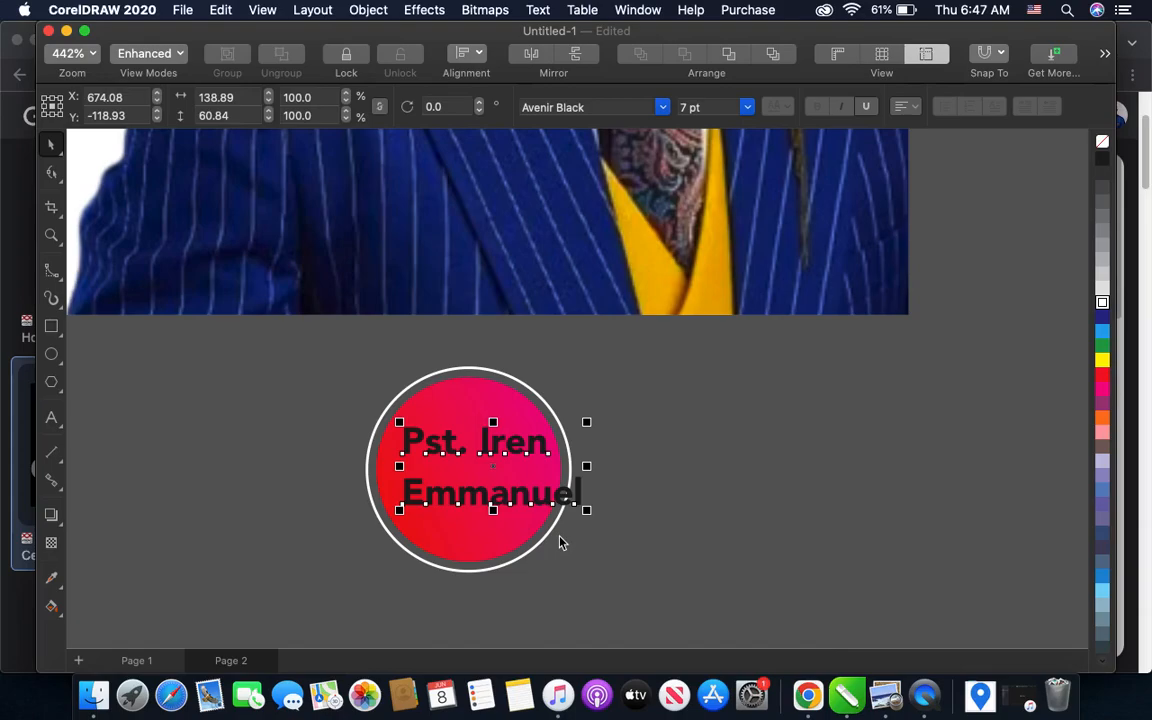
key("ctrl+Down")
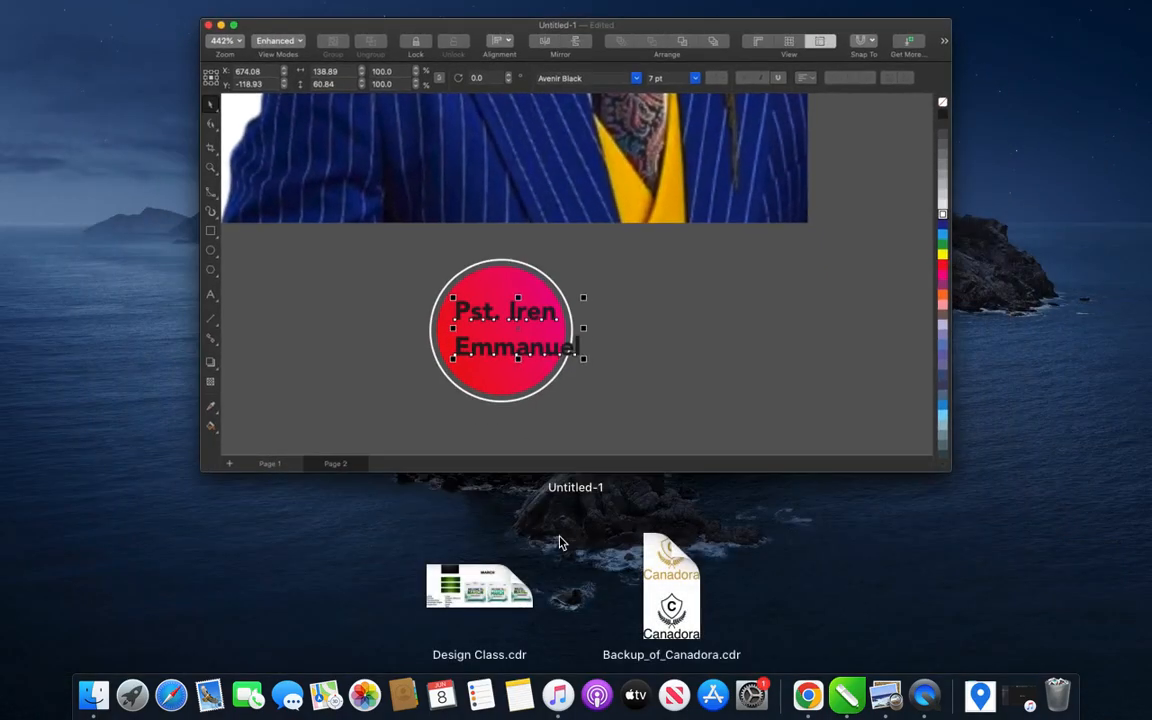
left_click(566, 318)
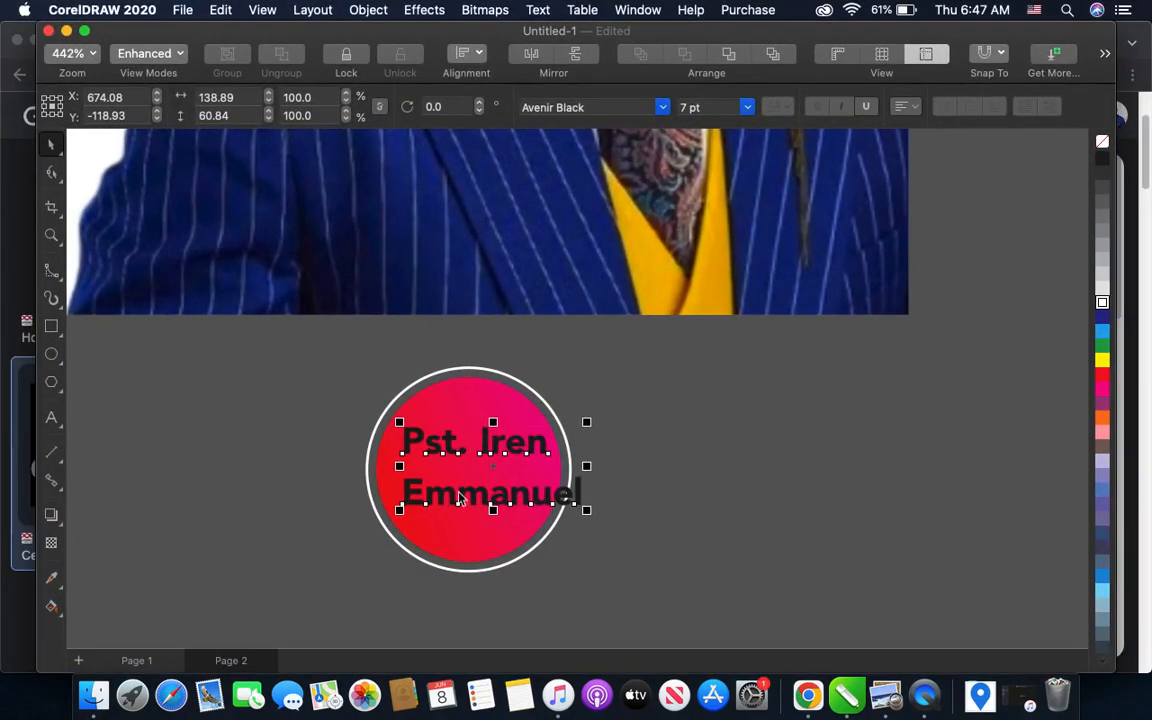
- Reduce the name text to 6 pt, and scale it down further to about 5.5 pt so it fits inside the gradient circle
scroll(458, 487, "up", 3)
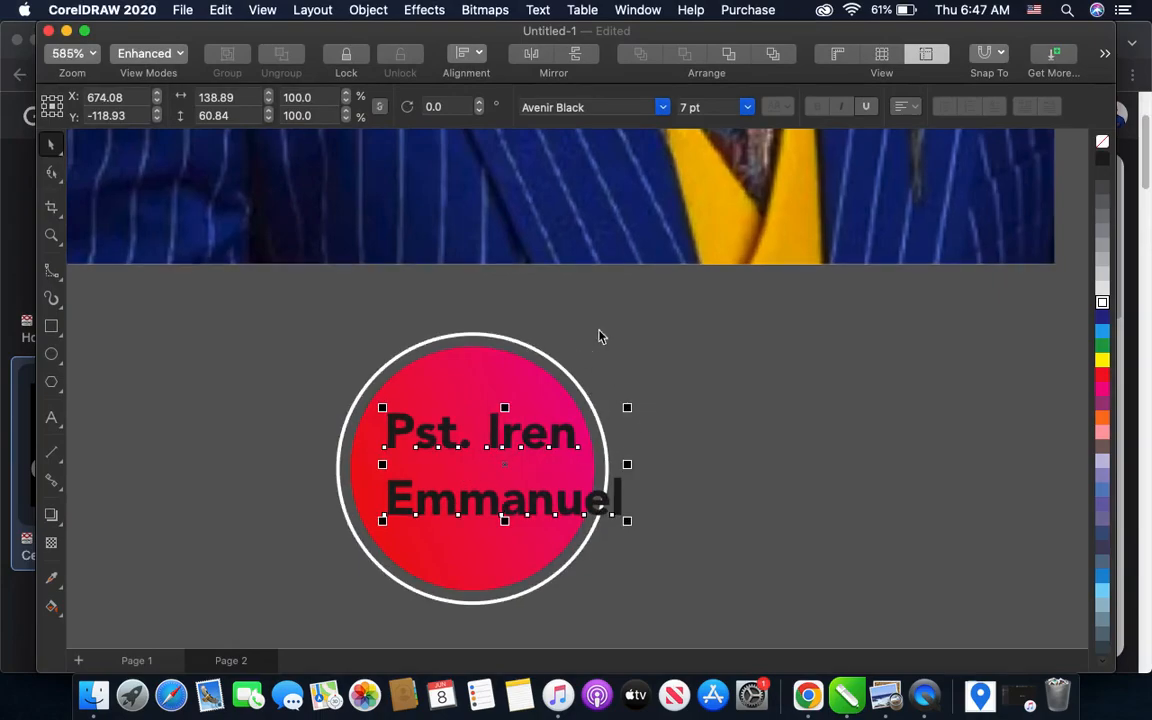
left_click(747, 107)
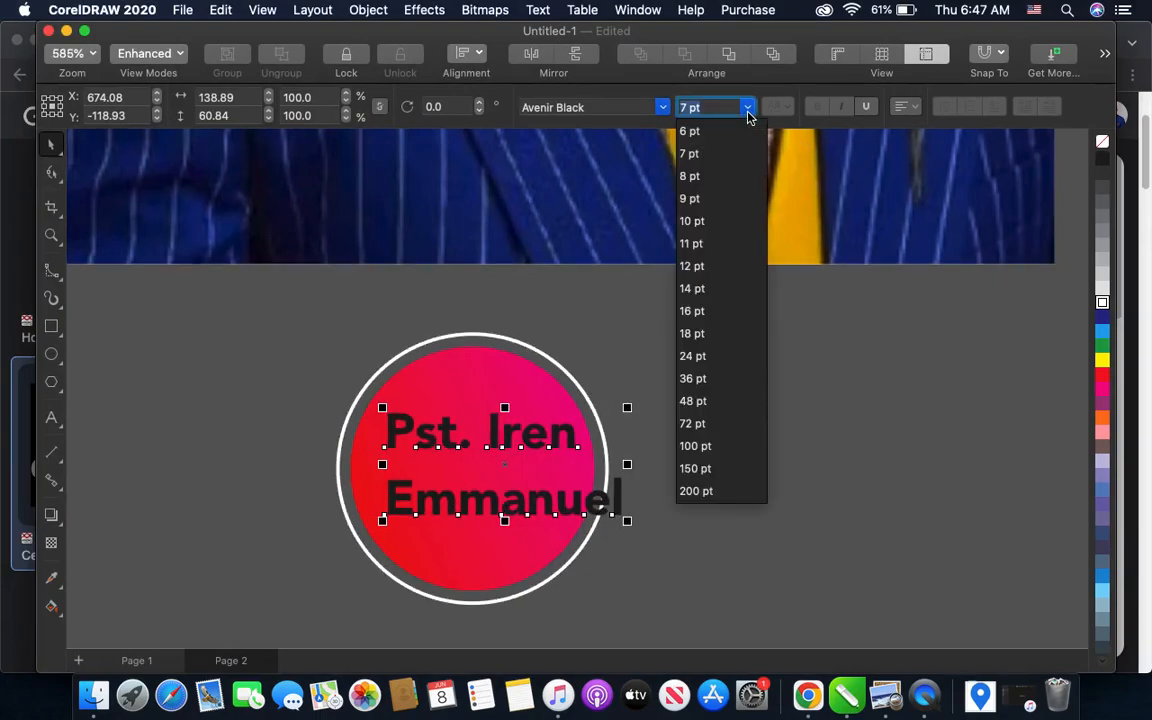
left_click(690, 131)
scroll(562, 505, "up", 2)
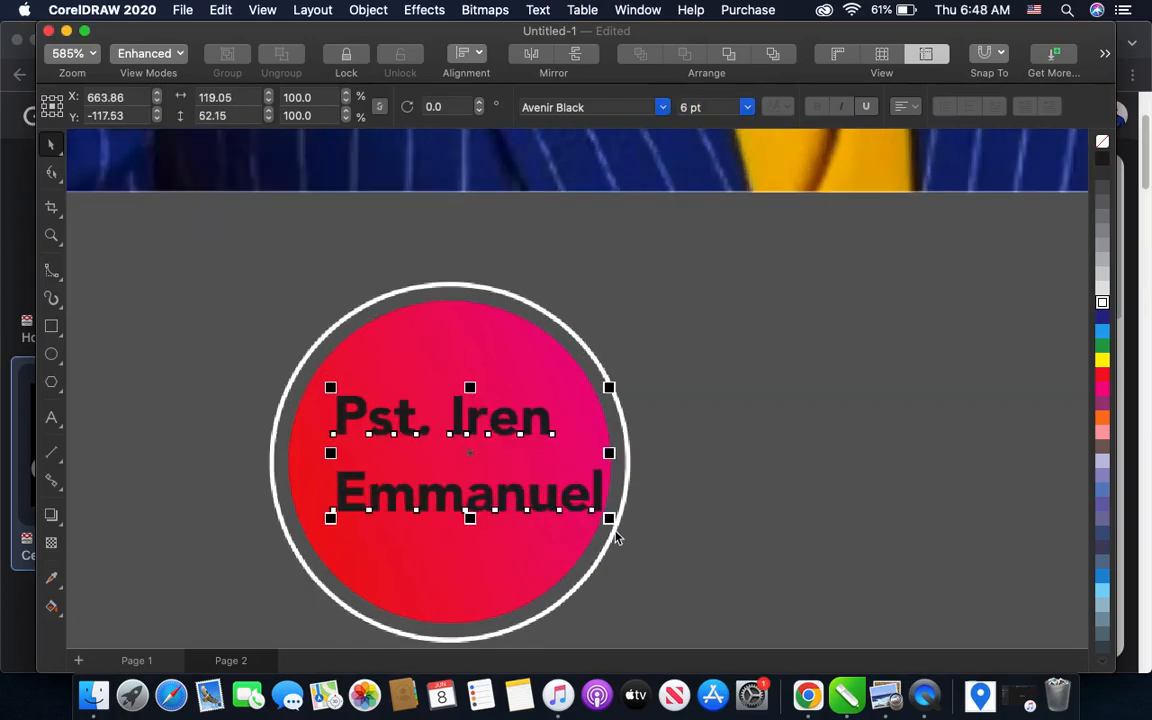
left_click_drag(609, 517, 598, 516)
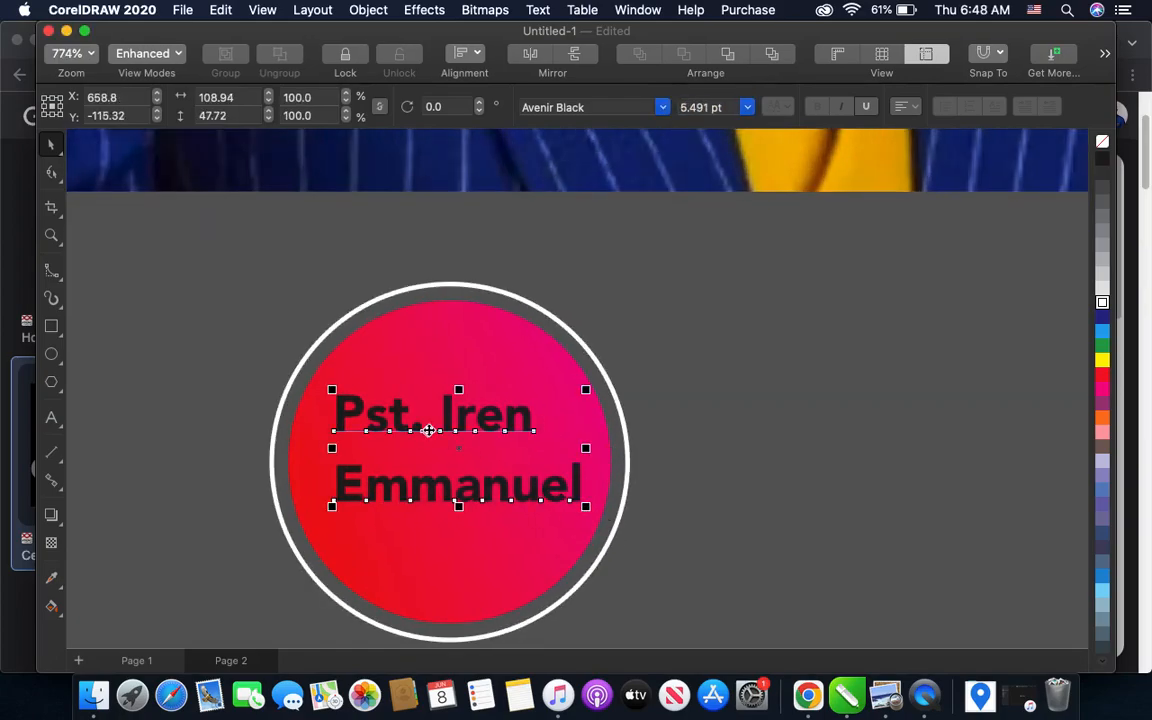
- Set only the title "Pst." in the badge text to the regular Avenir font
left_click(51, 417)
left_click_drag(424, 416, 332, 404)
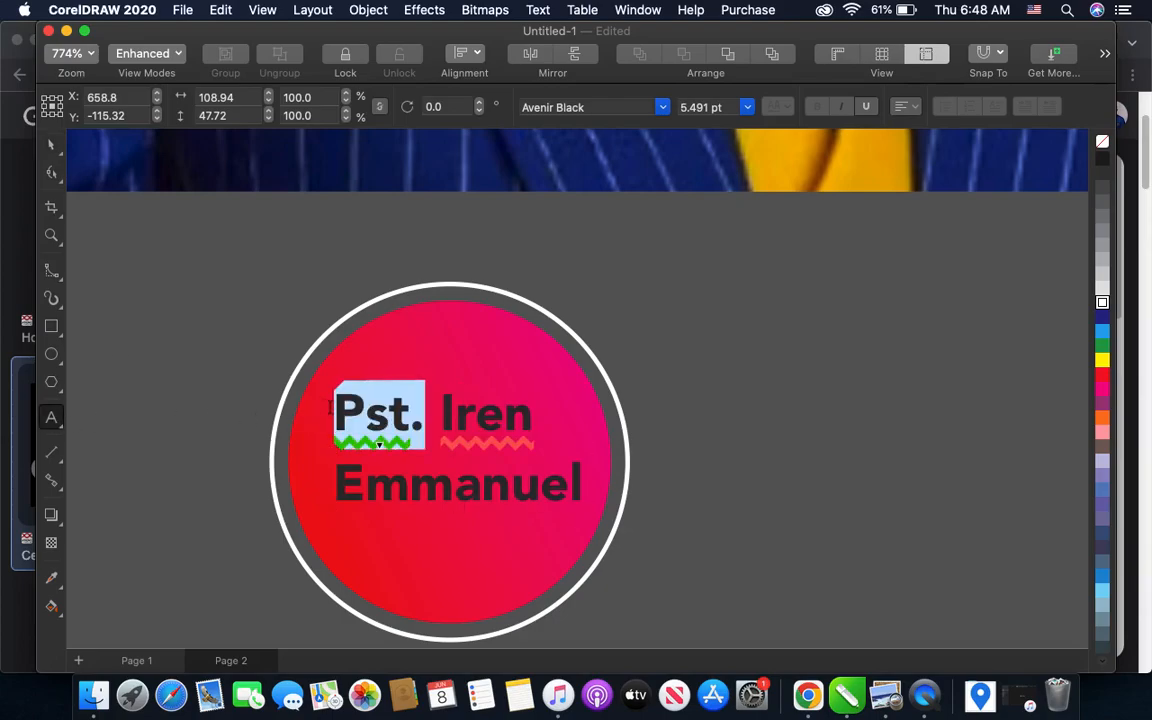
left_click(661, 106)
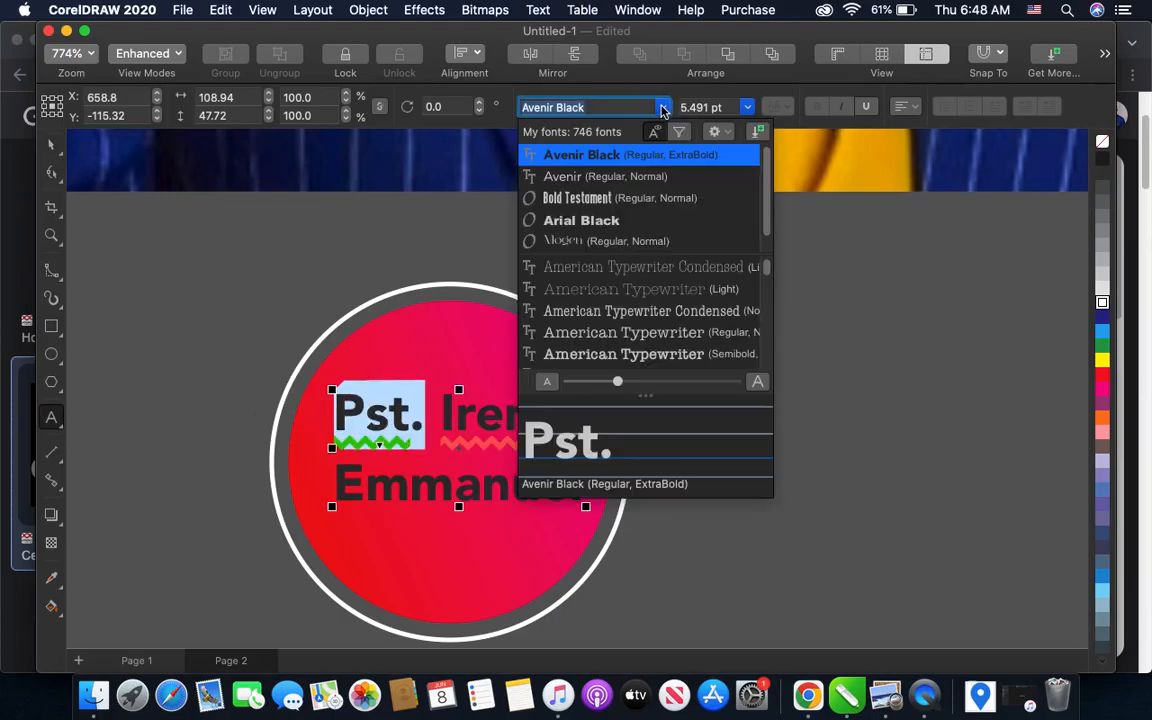
left_click(570, 176)
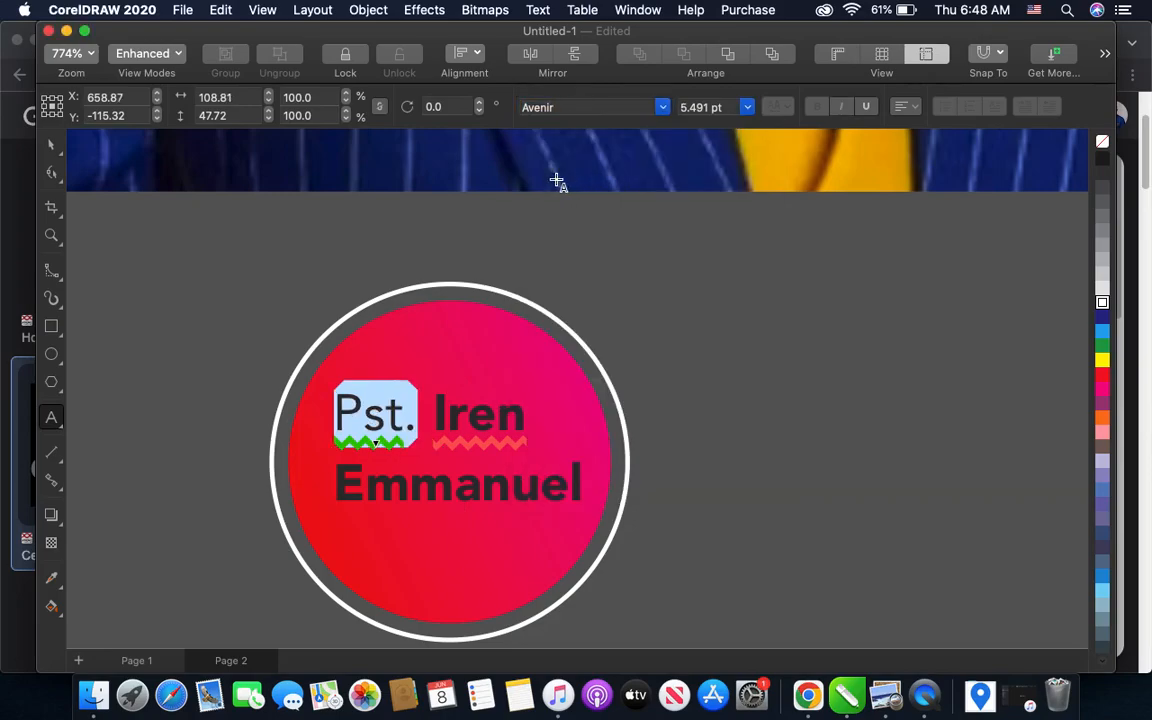
left_click(51, 145)
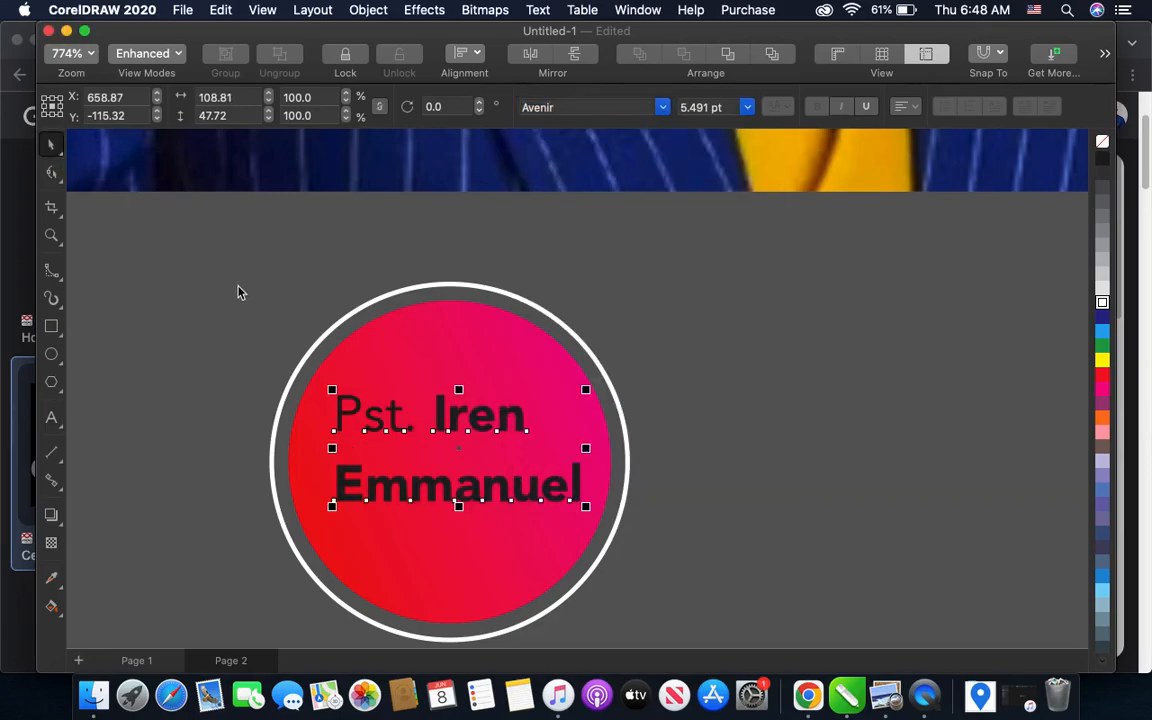
- Tighten the line spacing between the two lines of the badge's name text with the Shape tool
left_click(238, 292)
left_click(399, 490)
left_click(52, 176)
mouse_move(332, 509)
left_mouse_down()
mouse_move(329, 478)
mouse_move(330, 492)
left_mouse_up()
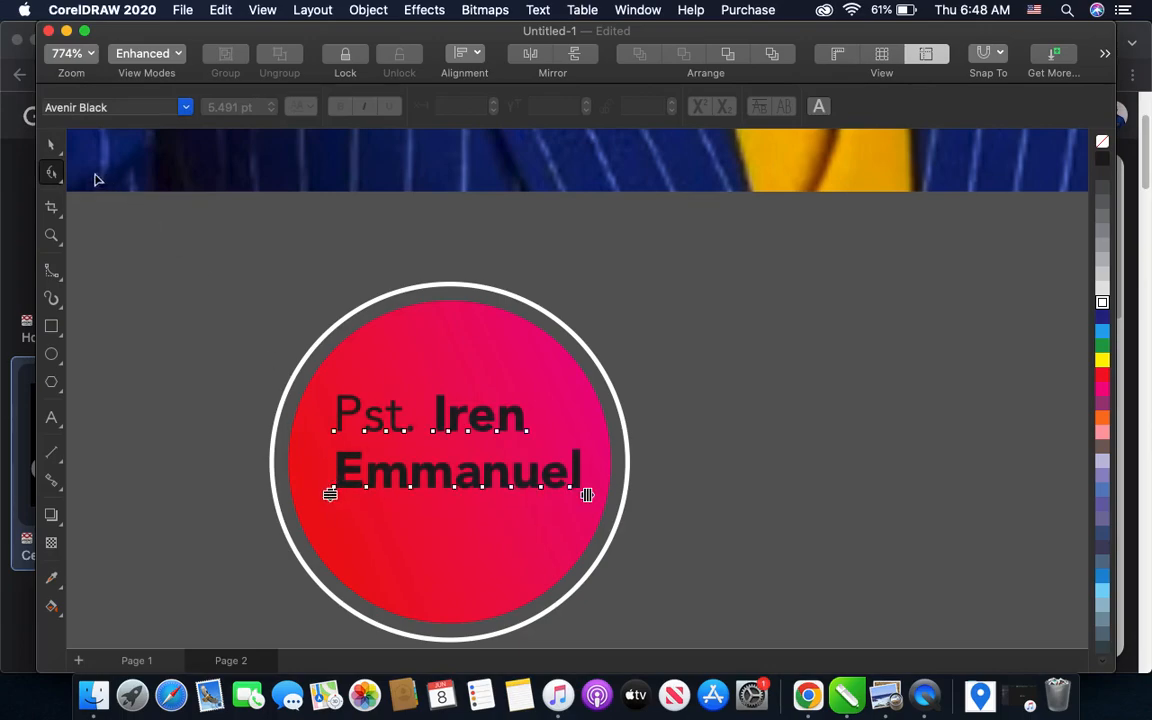
left_click(53, 148)
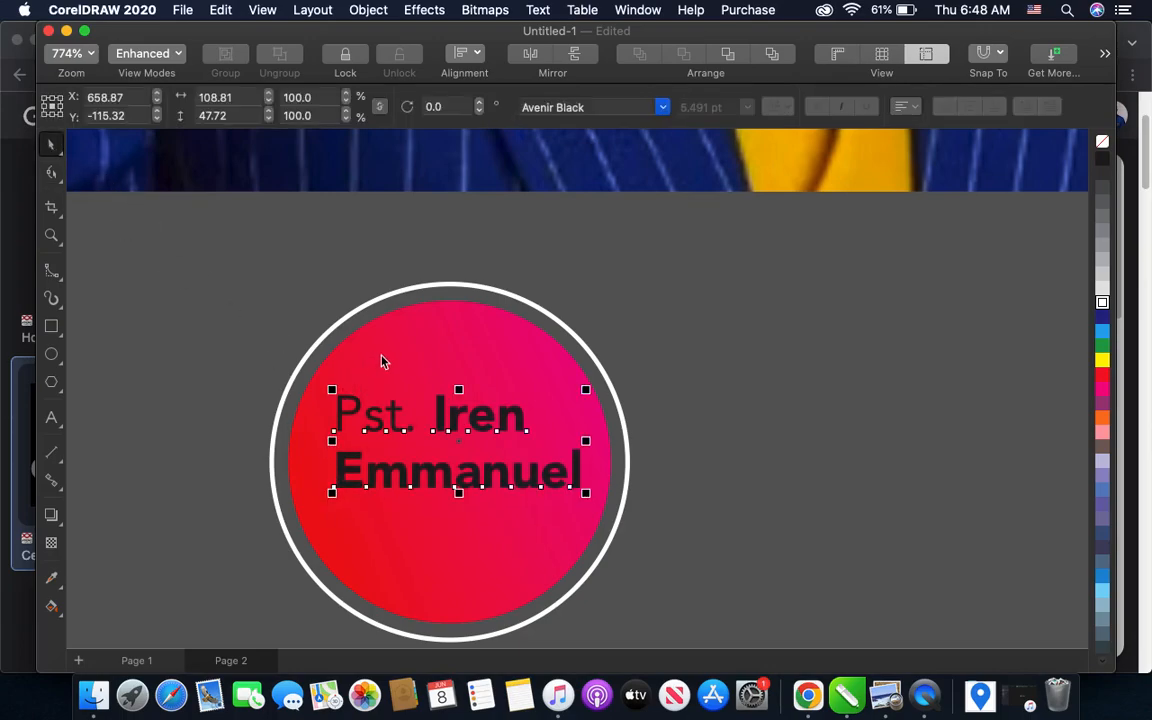
- Align the centers of the name text with the badge circles both horizontally and vertically
left_click(464, 360)
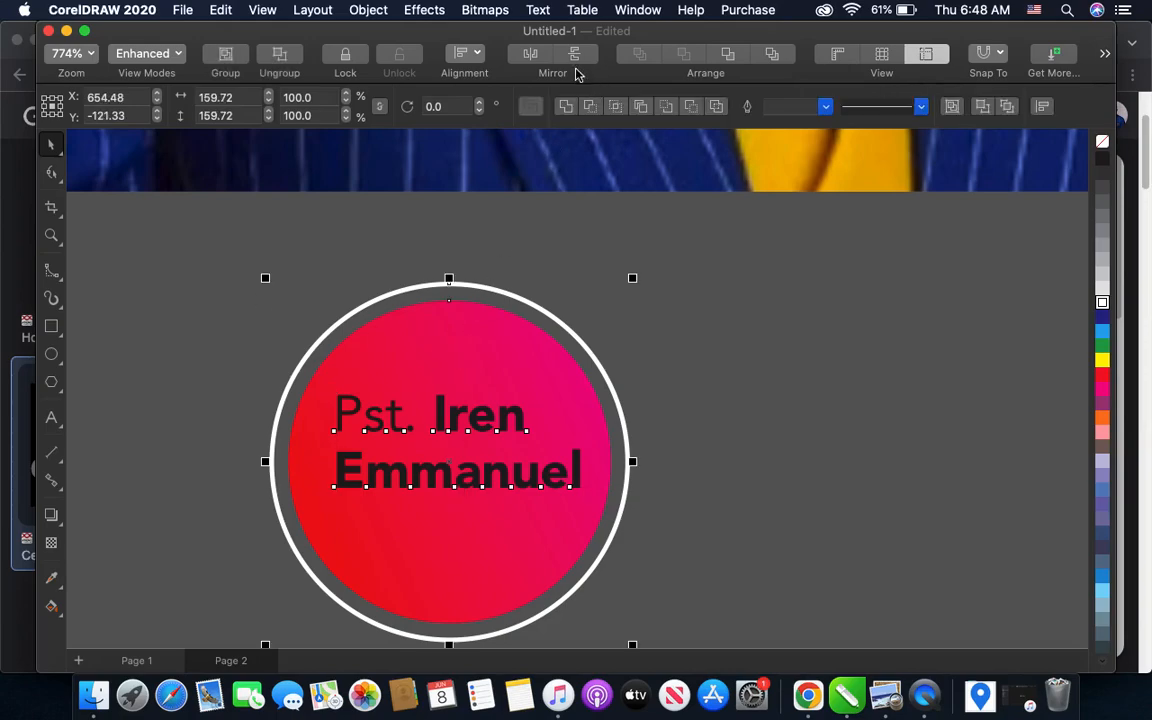
left_click(468, 58)
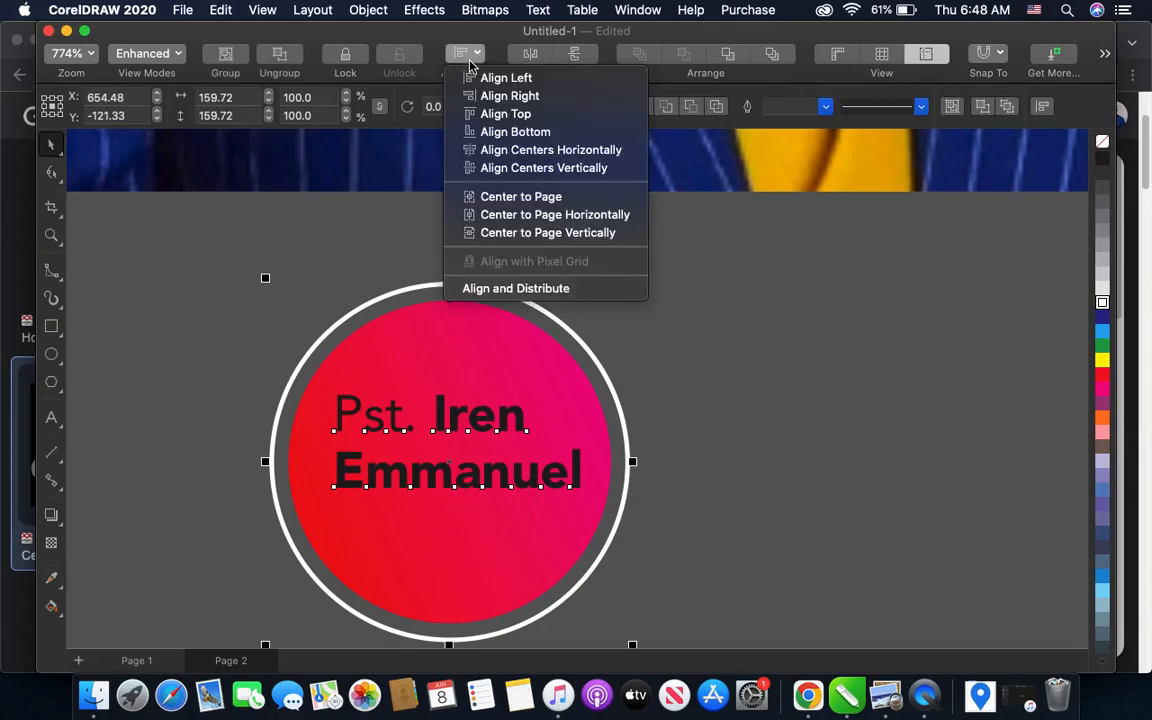
left_click(516, 150)
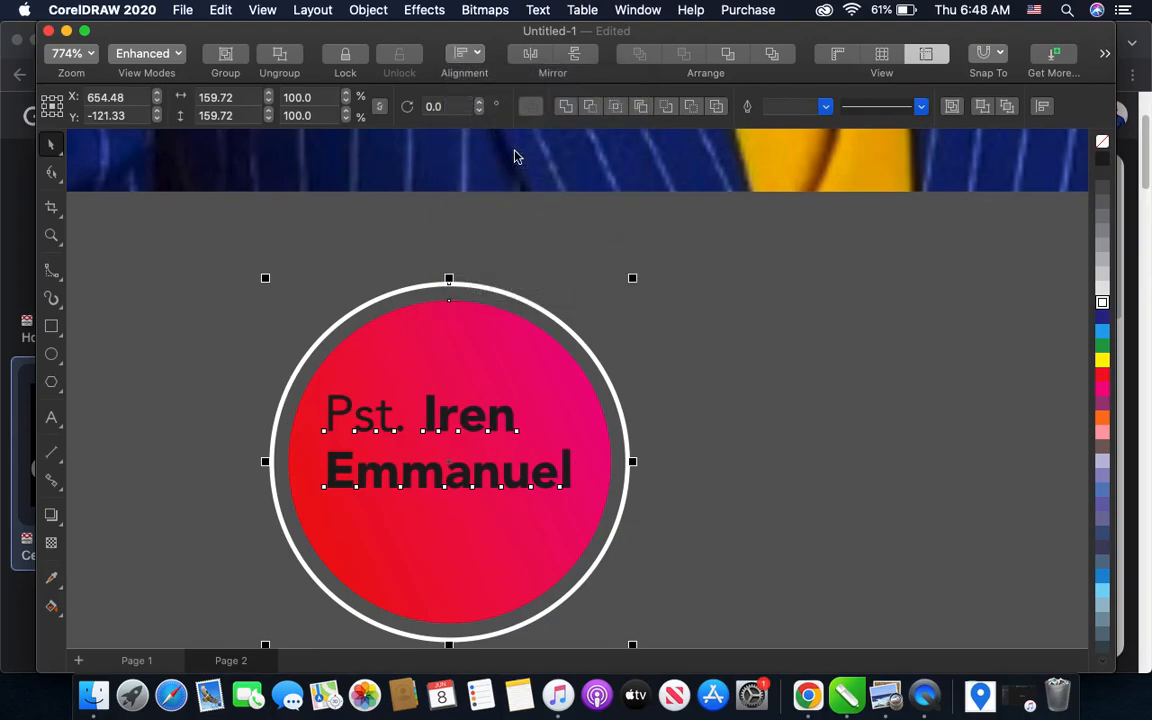
left_click(464, 53)
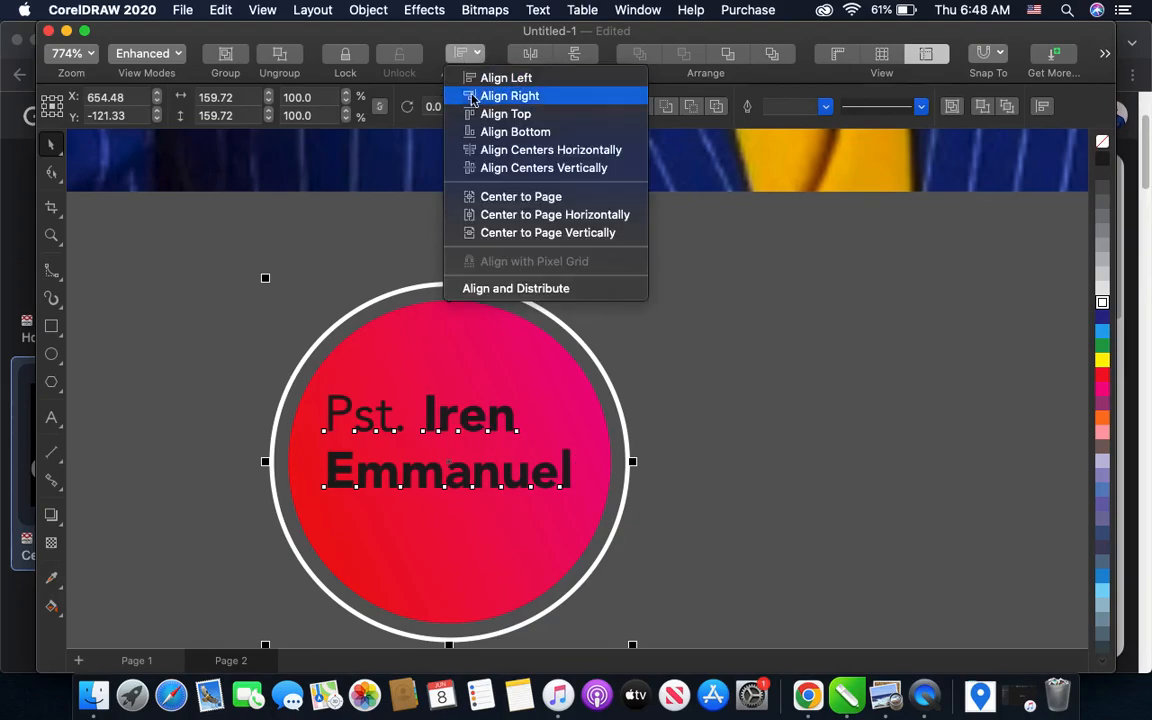
left_click(489, 168)
left_click(625, 350)
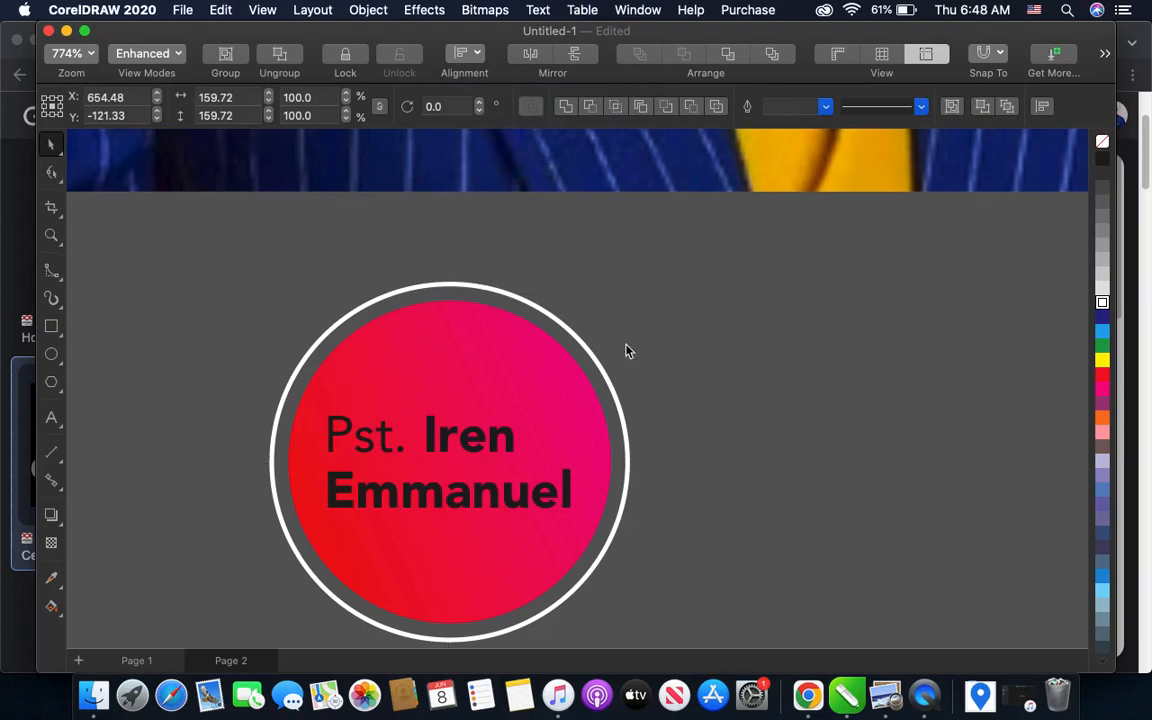
- Fill the pastor's name text on the badge with white
left_click_drag(254, 371, 656, 496)
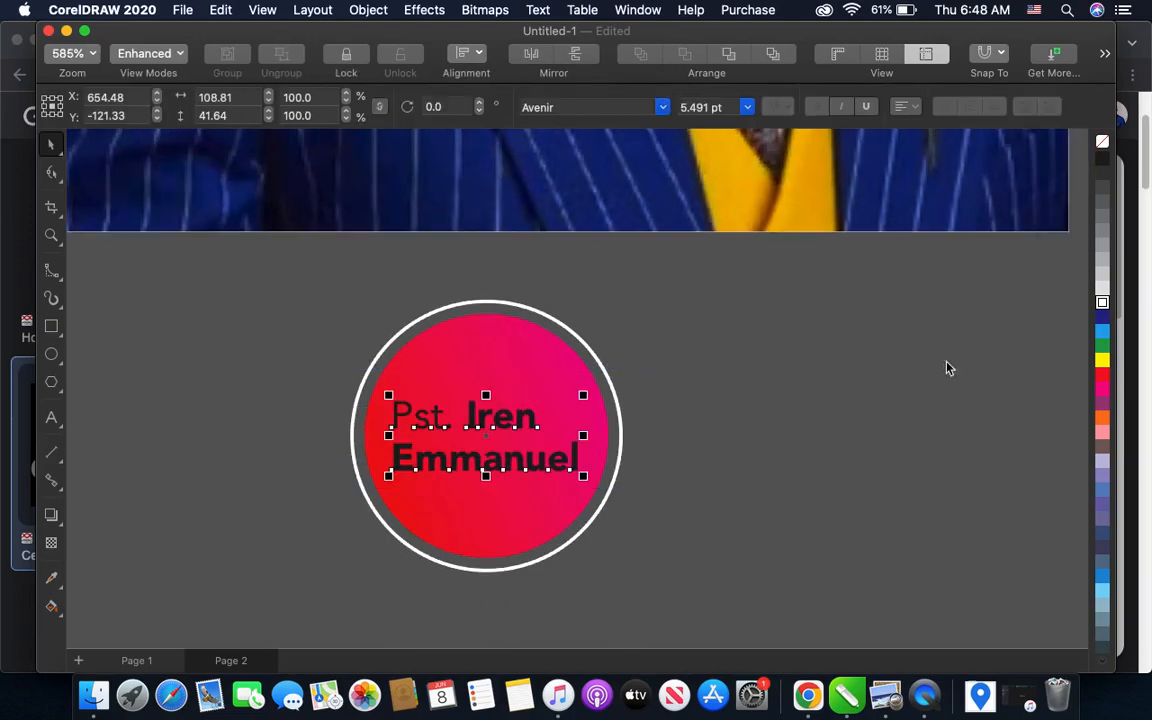
left_click(1102, 303)
left_click(265, 337)
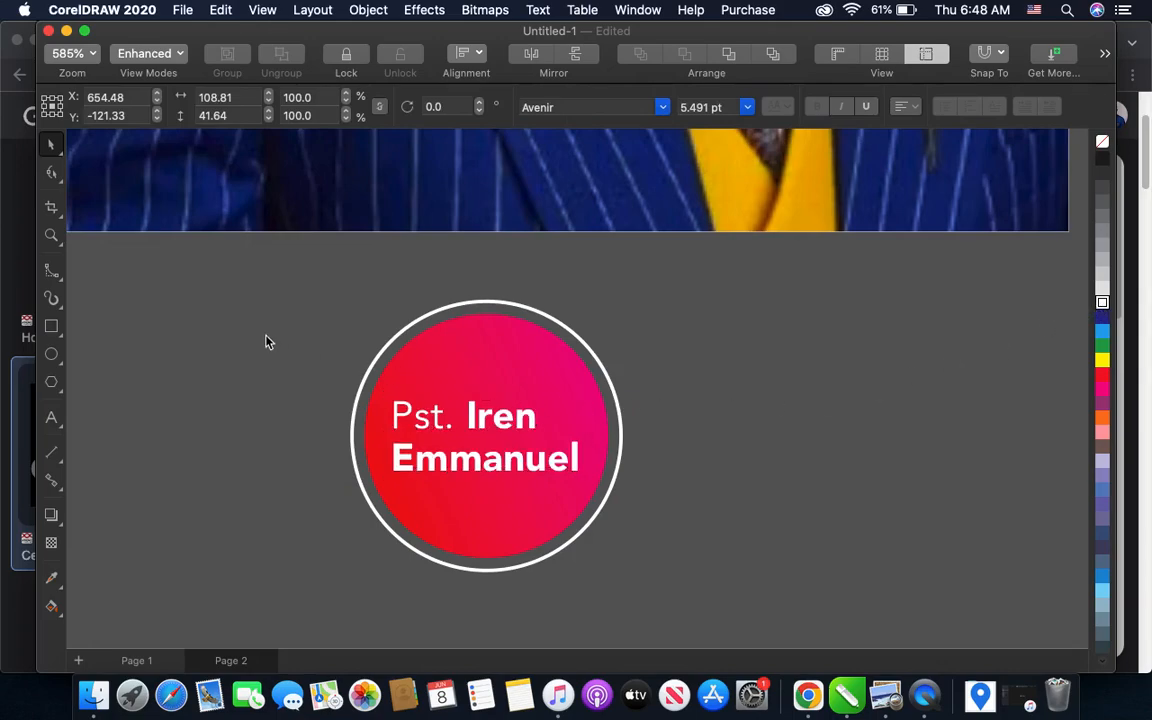
- Group the name text, the gradient circle and the white ring into one badge object
left_click_drag(243, 282, 681, 612)
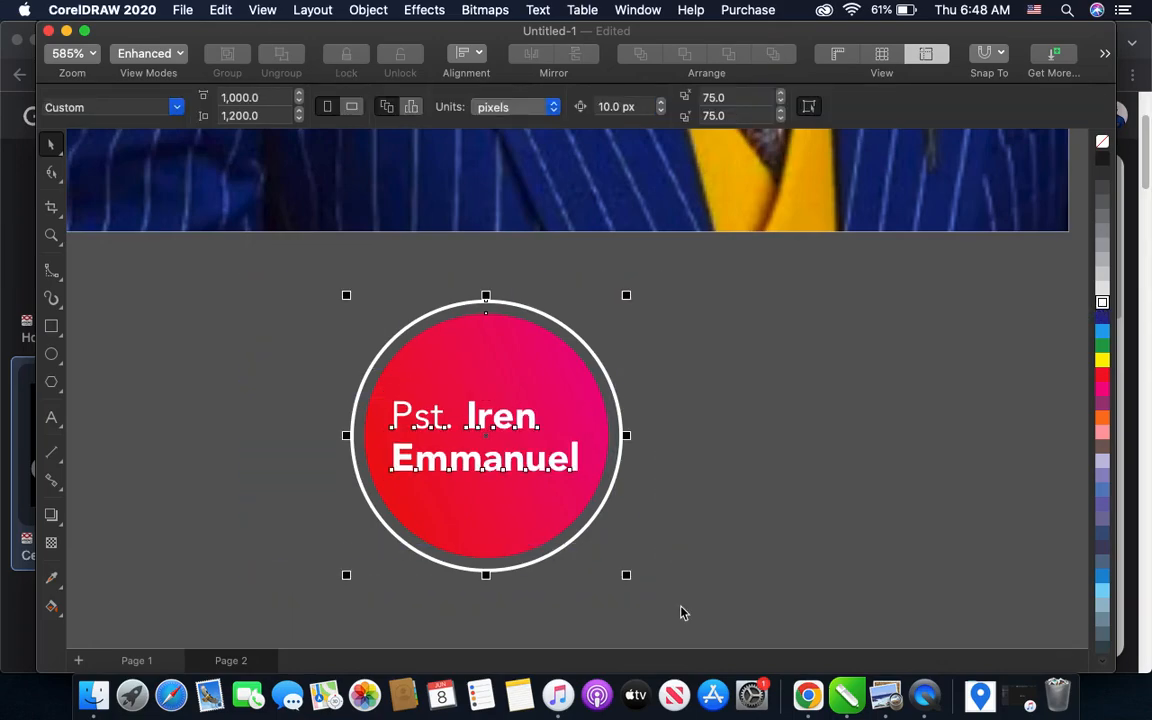
left_click(681, 612)
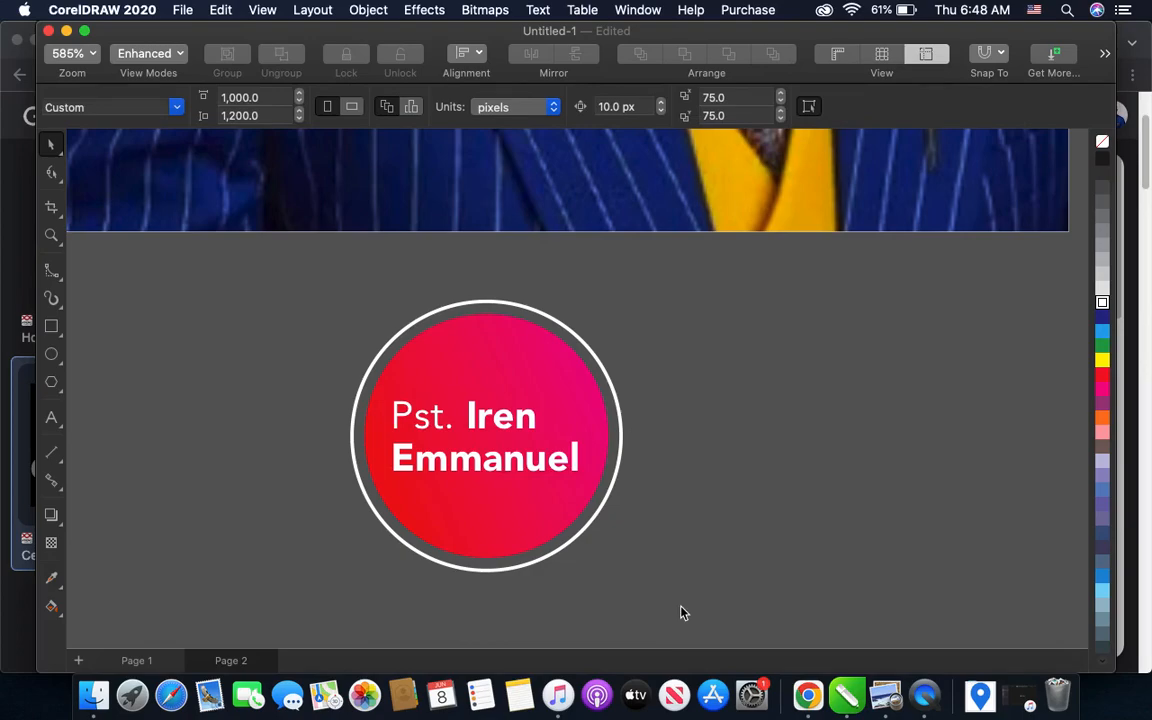
left_click(472, 462)
left_click_drag(289, 293, 701, 606)
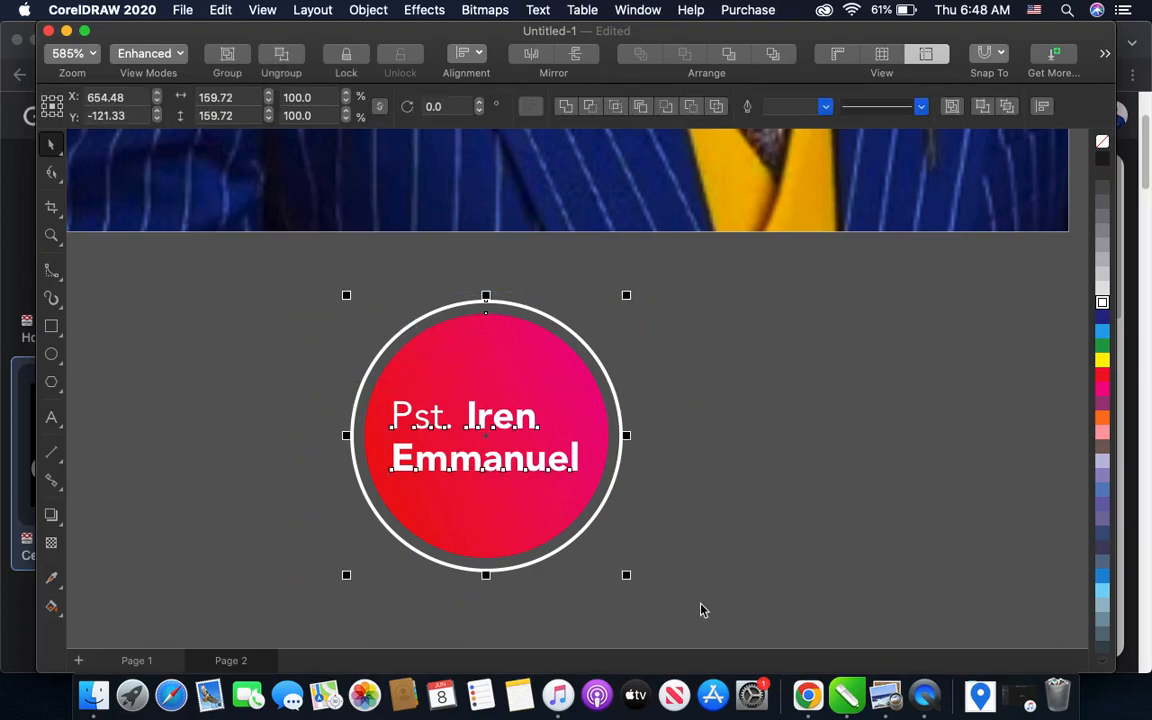
- Move the grouped badge onto the pastor's suit jacket near the flyer's bottom edge, just beside the tie
scroll(623, 603, "down", 2)
scroll(575, 595, "down", 4)
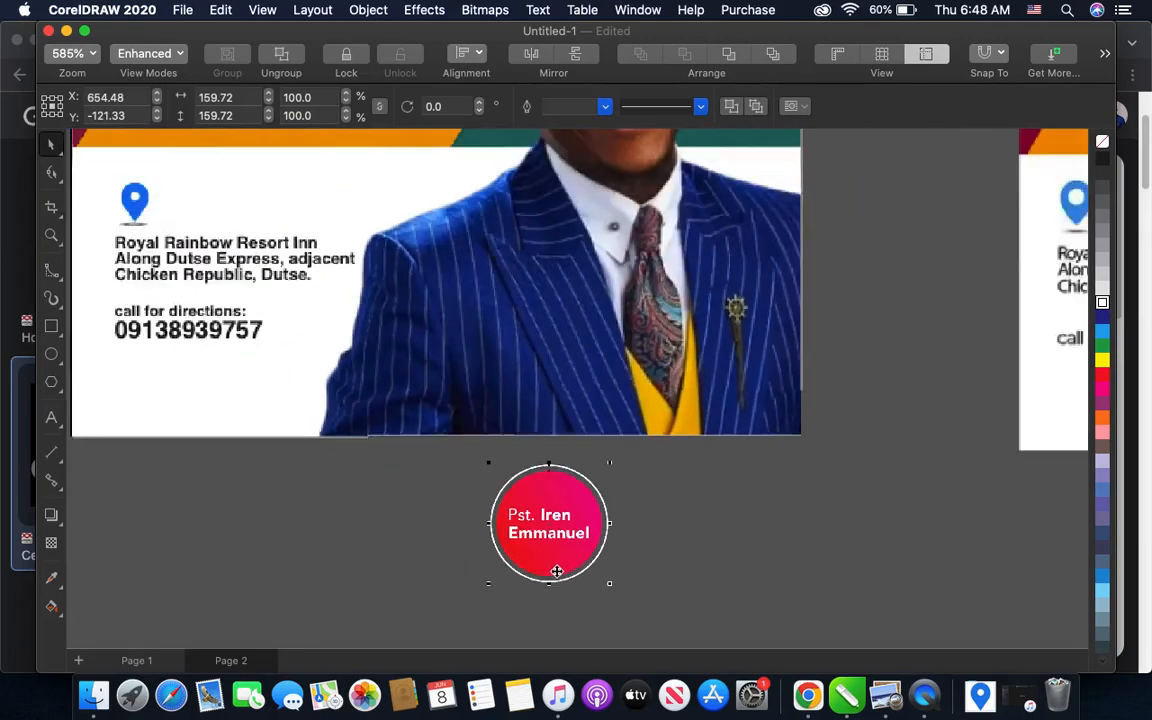
left_click_drag(551, 549, 529, 426)
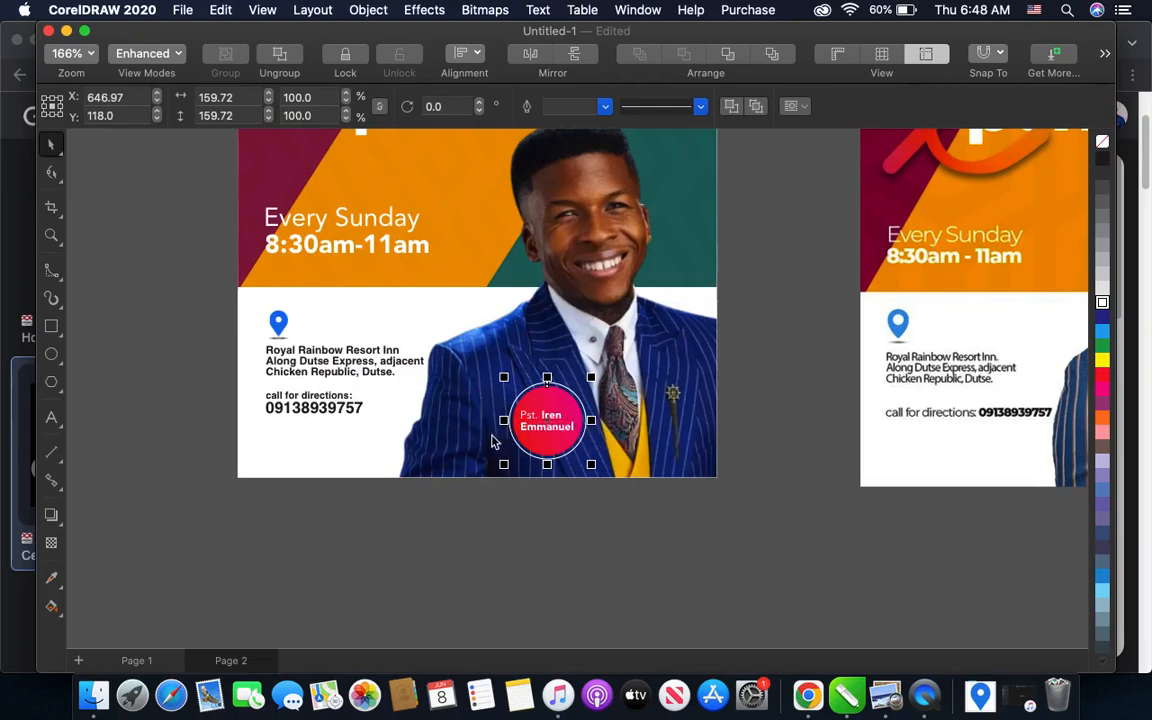
scroll(515, 412, "down", 2)
scroll(540, 439, "up", 1)
left_click_drag(550, 446, 540, 439)
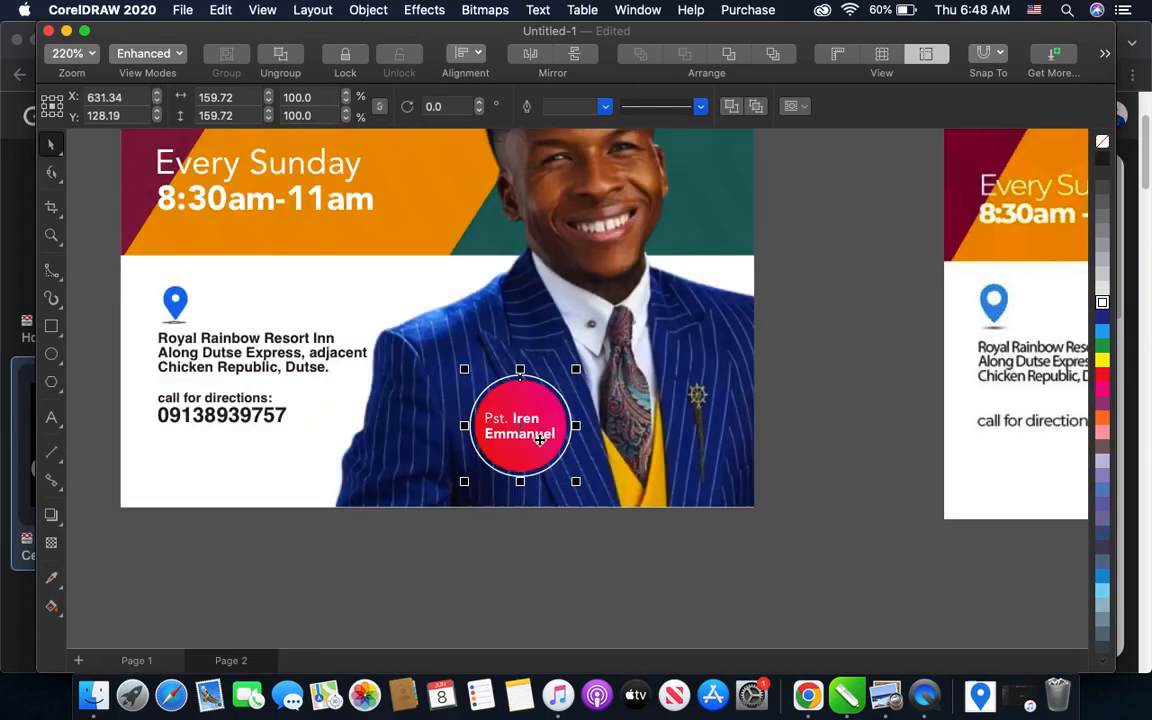
left_click(612, 621)
- Compare the flyer with the sample design and examine the gradient X that overlaps the sample's headline
scroll(594, 615, "down", 2)
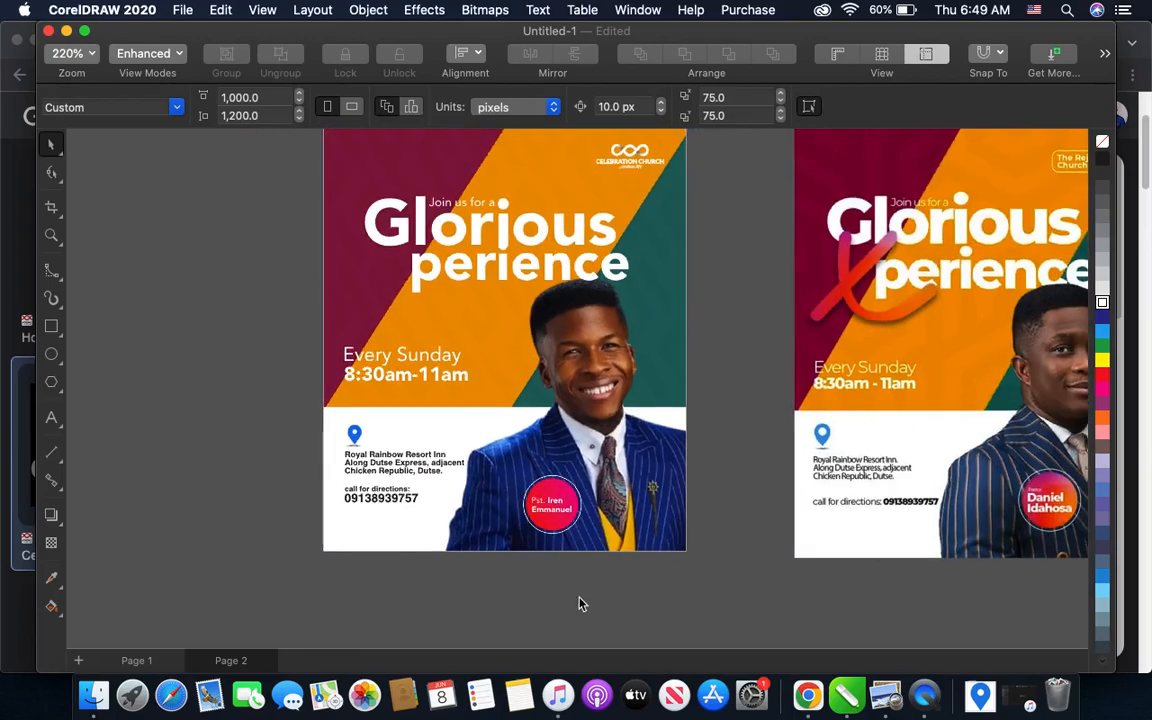
scroll(535, 530, "up", 2)
scroll(530, 525, "down", 3)
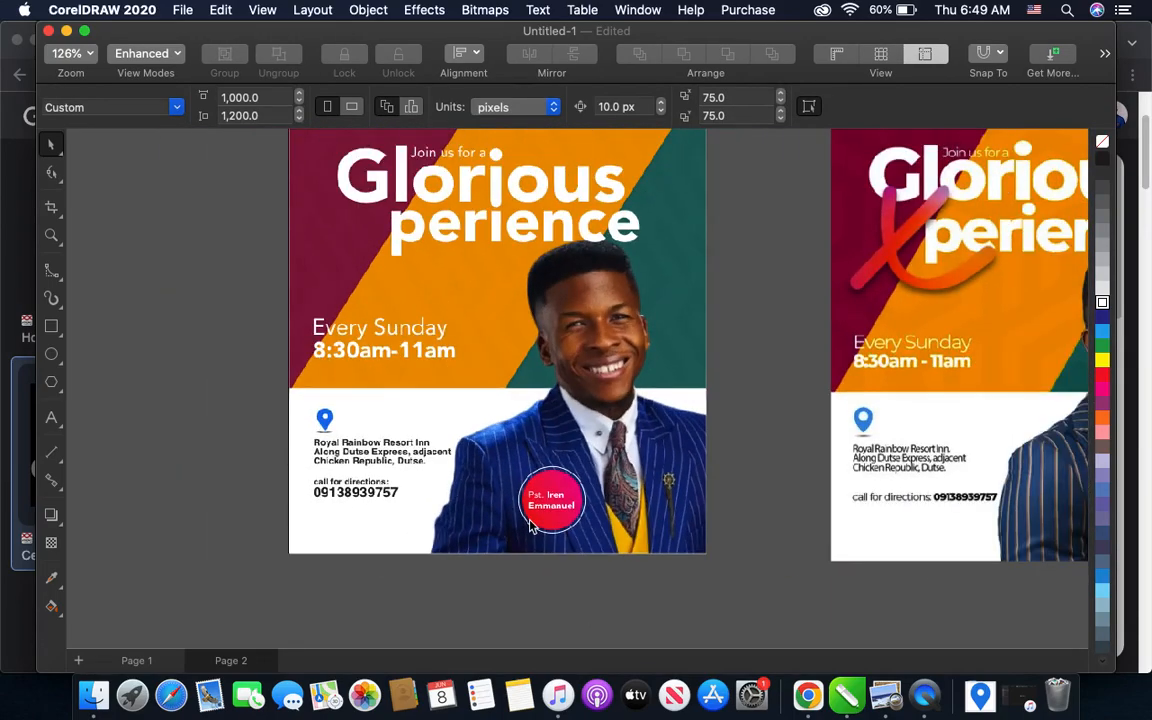
scroll(533, 505, "down", 2)
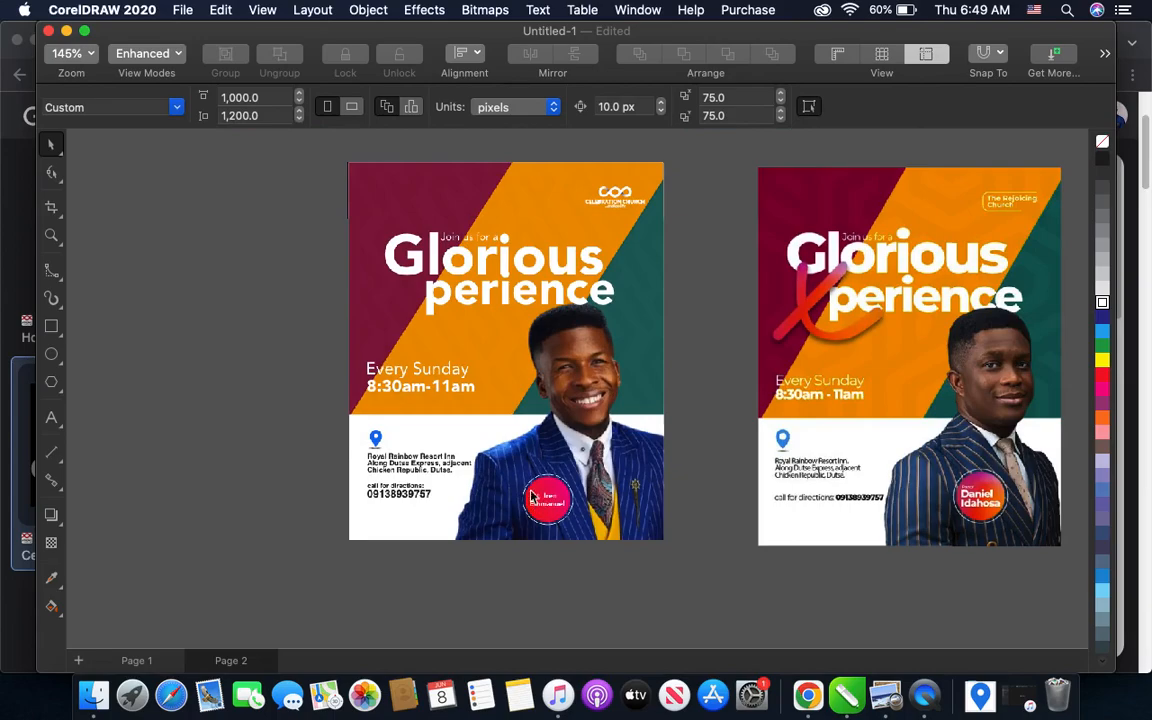
scroll(855, 293, "up", 3)
scroll(834, 298, "up", 1)
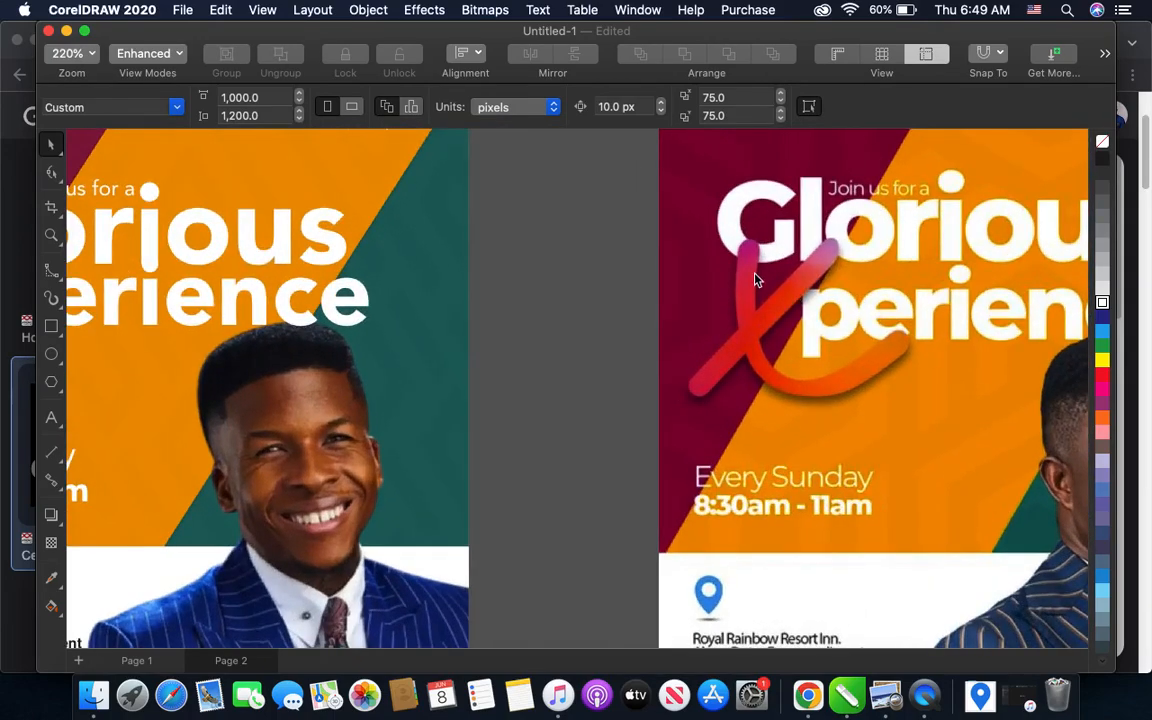
scroll(926, 370, "down", 1)
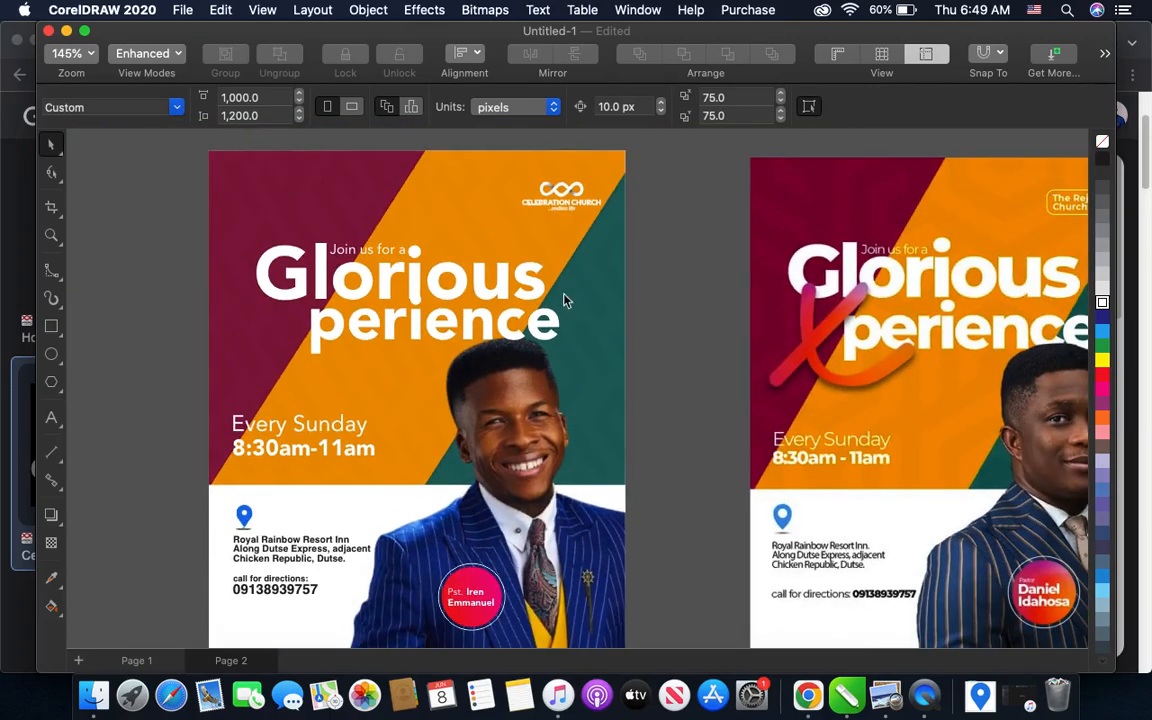
- Trace the outline of the curved stroke of the sample's gradient X with the B-Spline tool, following its inner edge toward the lower tip
left_click(57, 275)
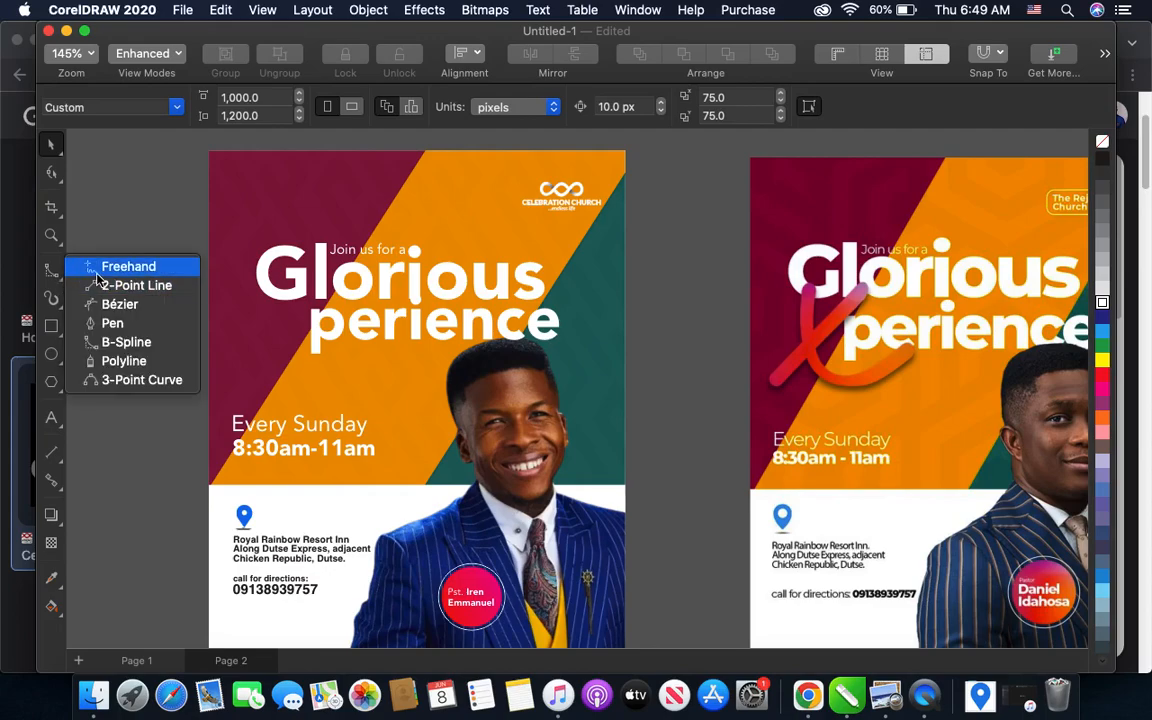
left_click(110, 265)
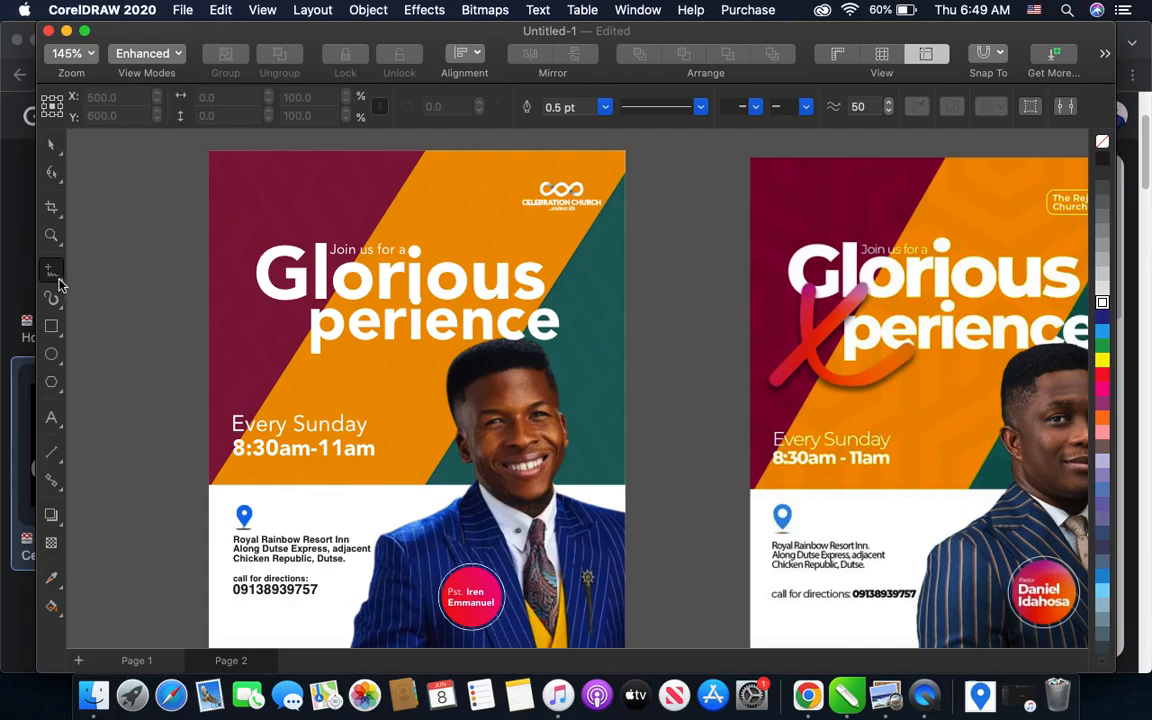
left_click(58, 279)
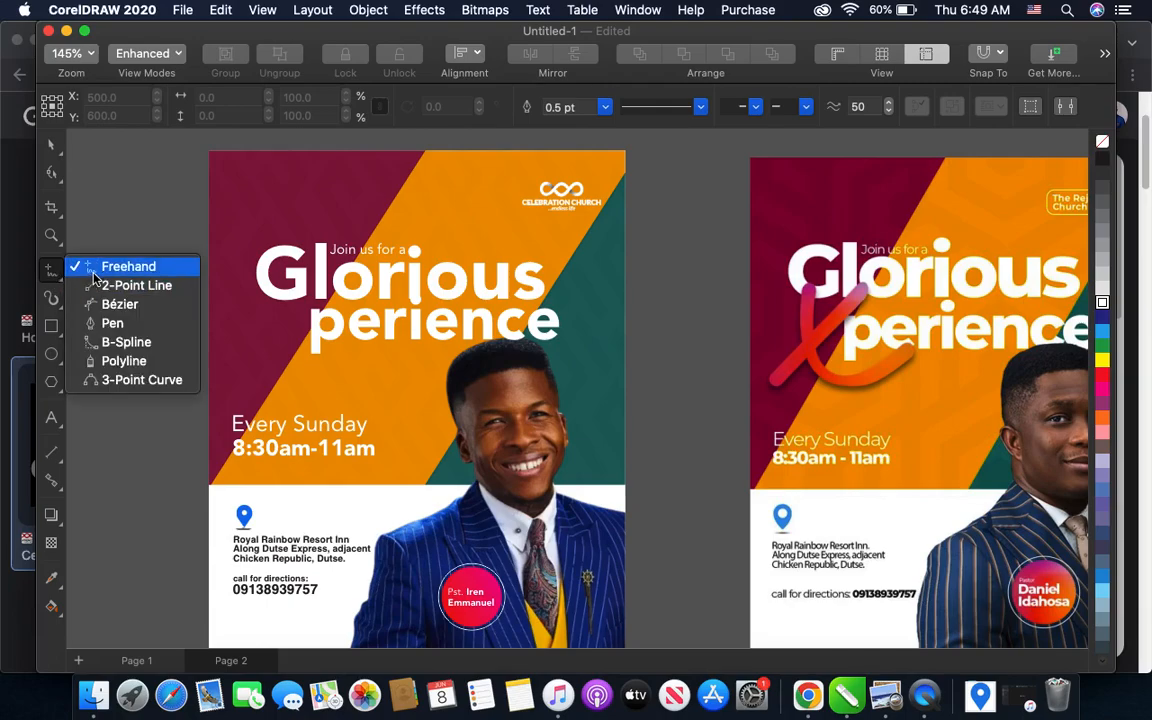
left_click(112, 342)
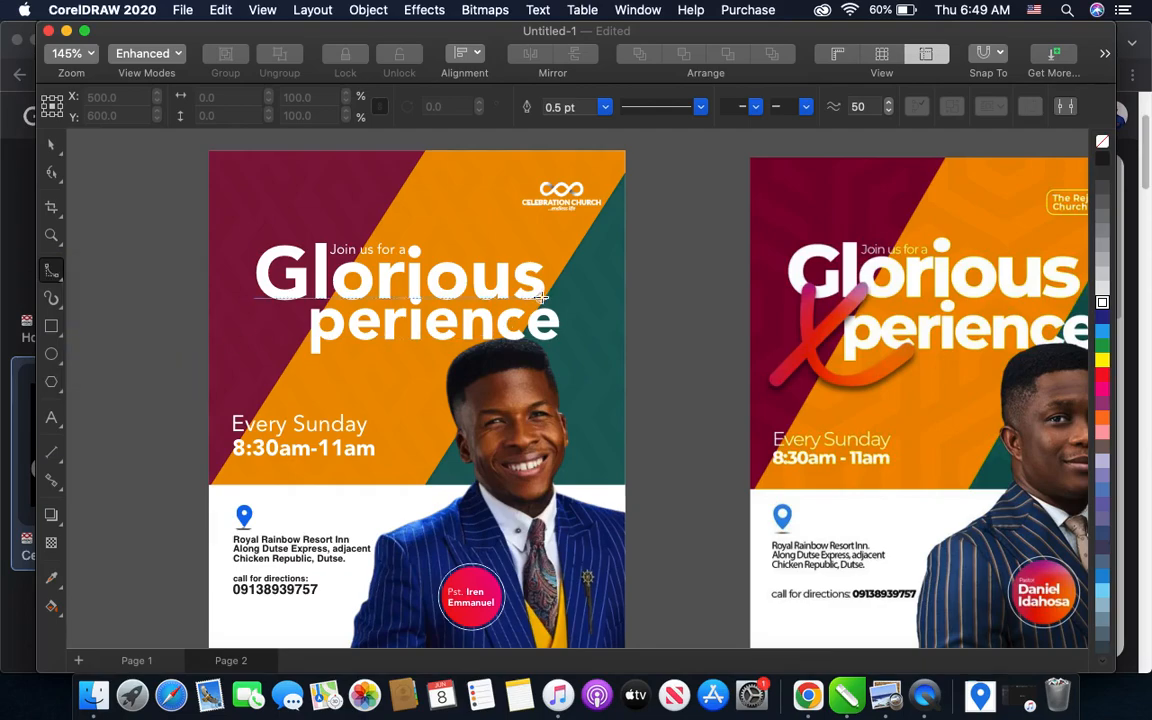
scroll(855, 320, "up", 1)
scroll(855, 320, "up", 2)
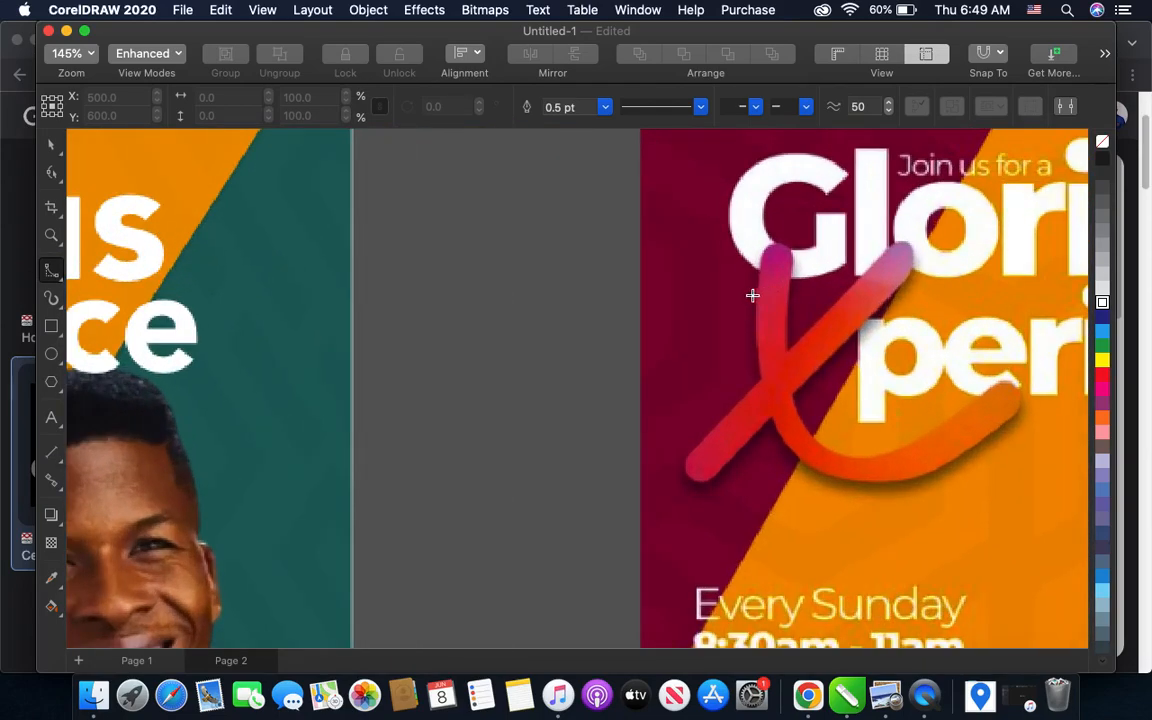
scroll(753, 296, "down", 2)
scroll(758, 329, "up", 1)
scroll(738, 360, "up", 1)
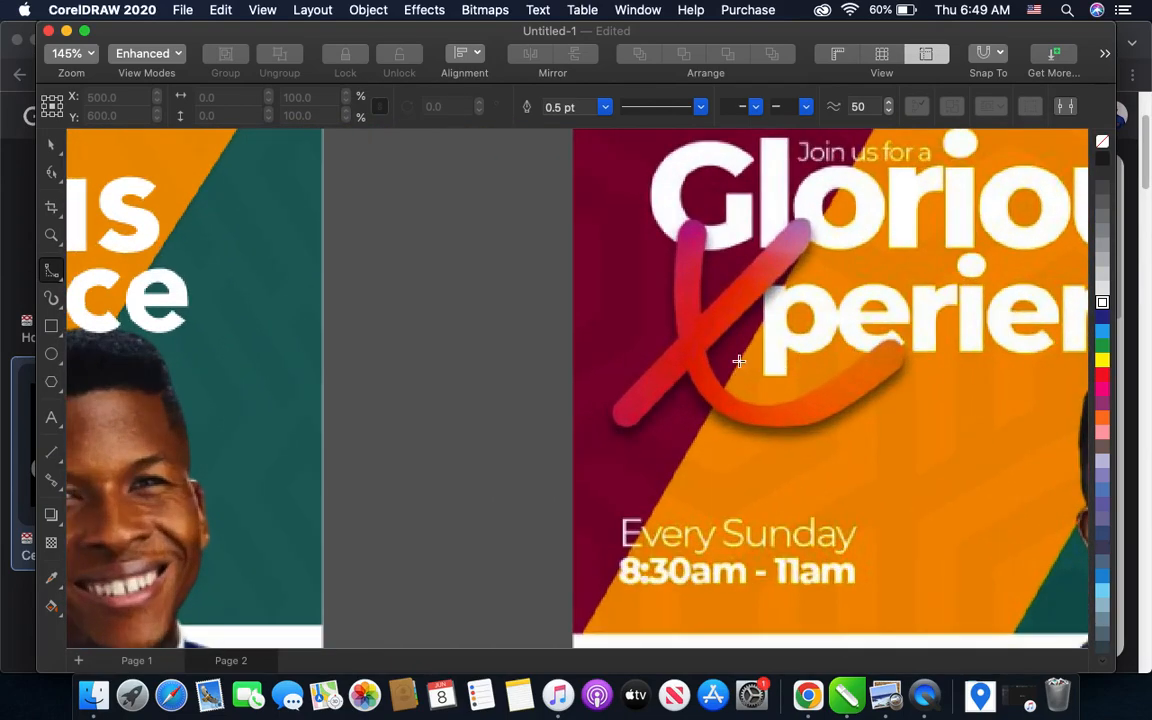
left_click(674, 316)
left_click(673, 285)
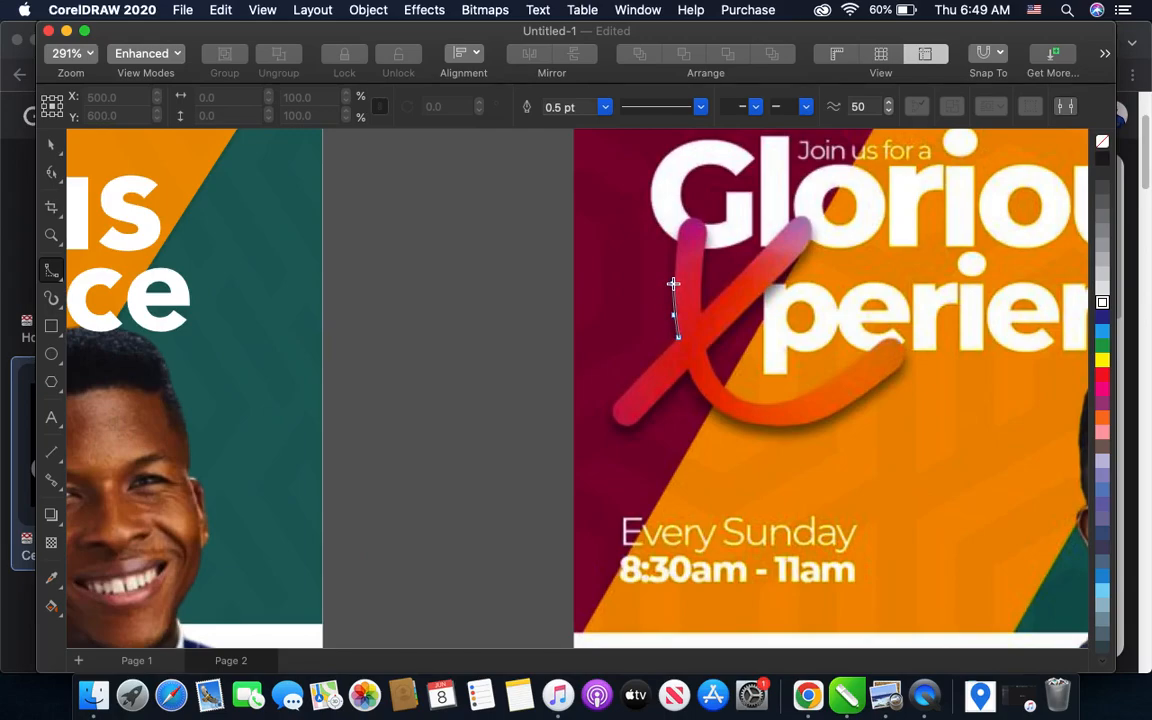
left_click(686, 217)
left_click(758, 405)
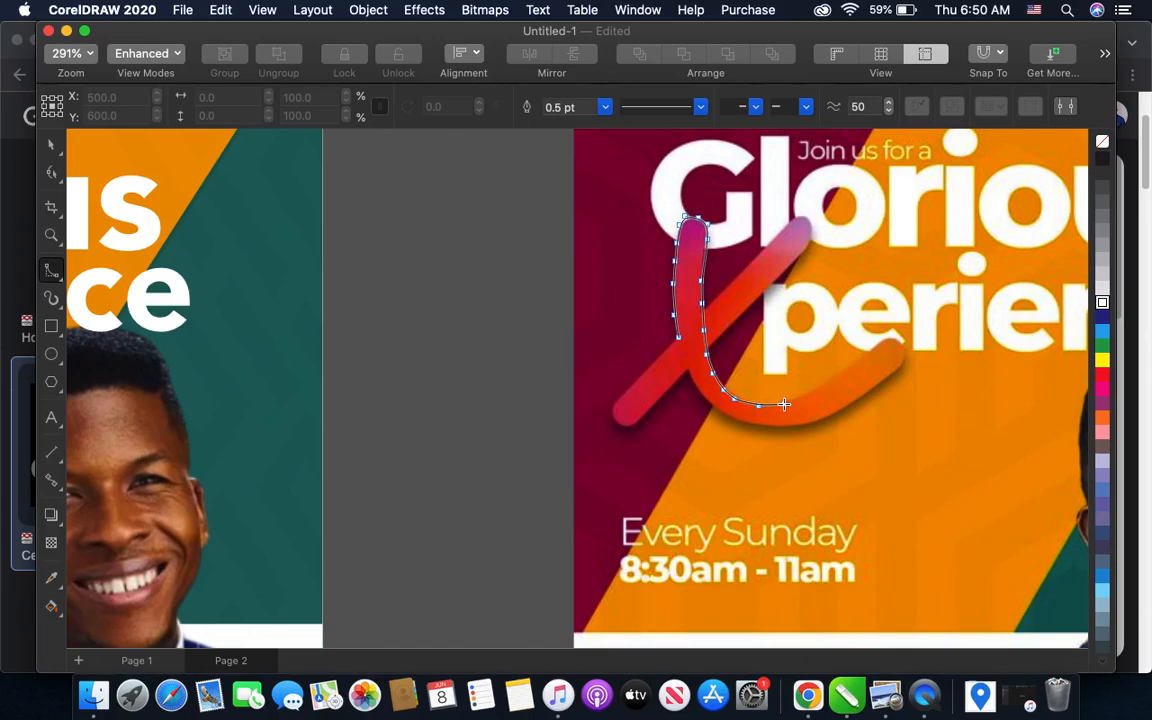
left_click(839, 375)
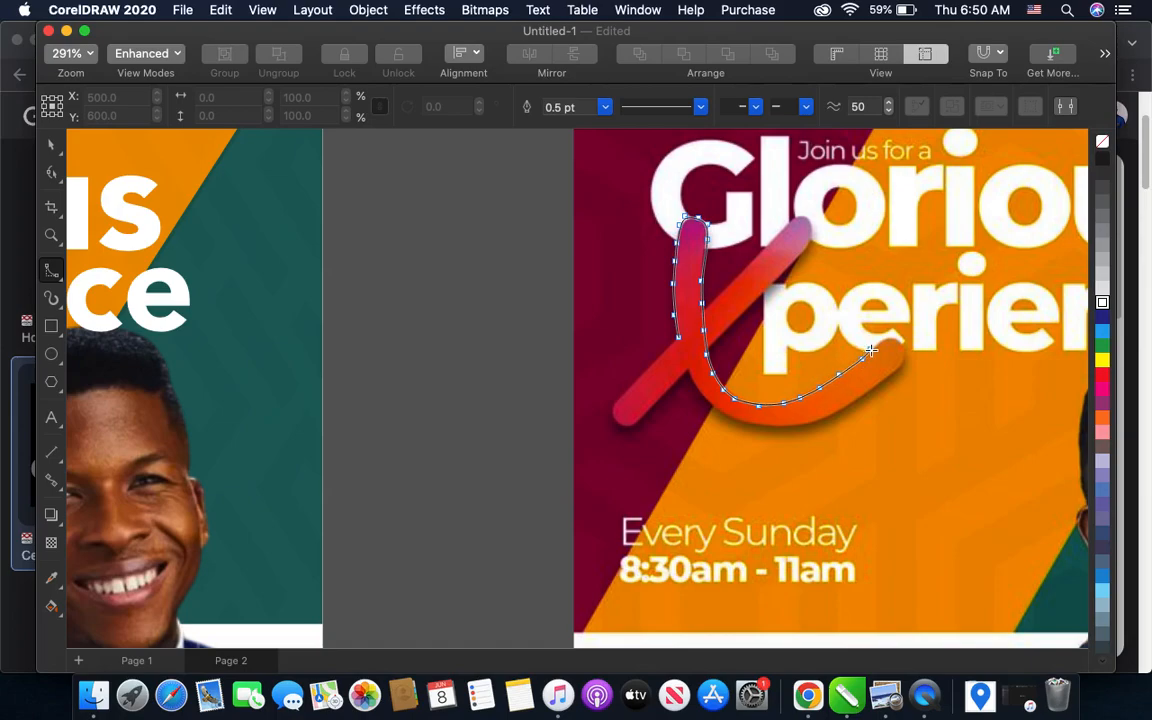
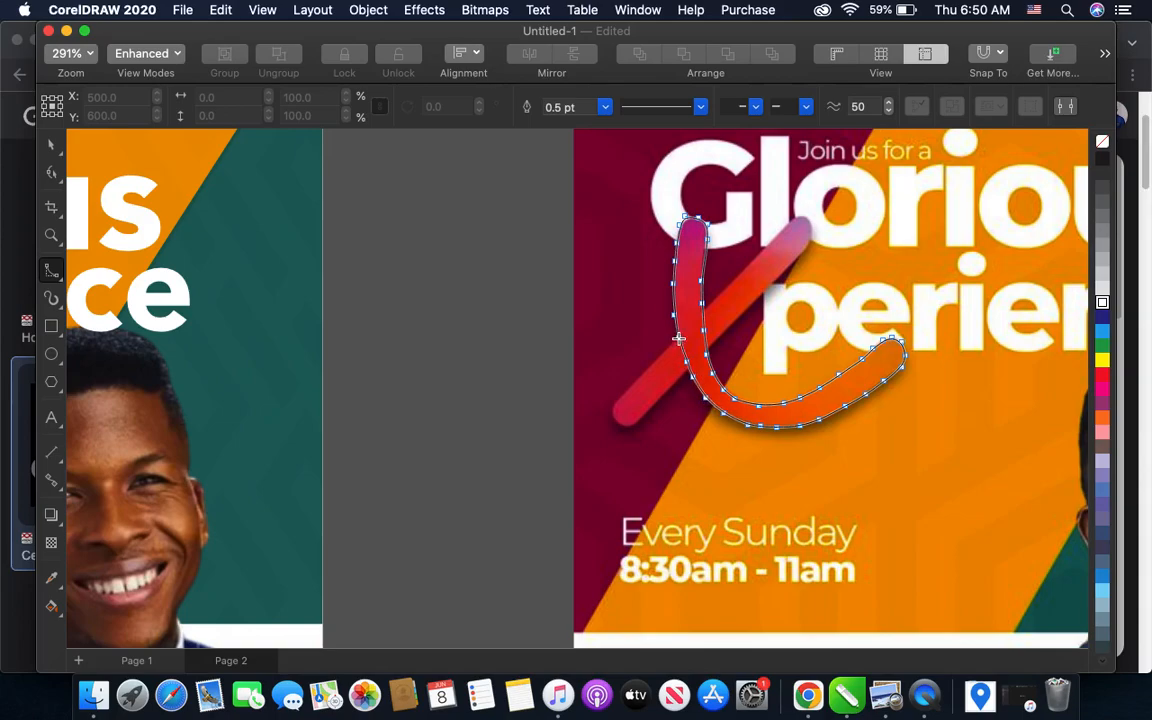
- Close the traced outline of the sample X's curved stroke at its starting point
left_click(679, 339)
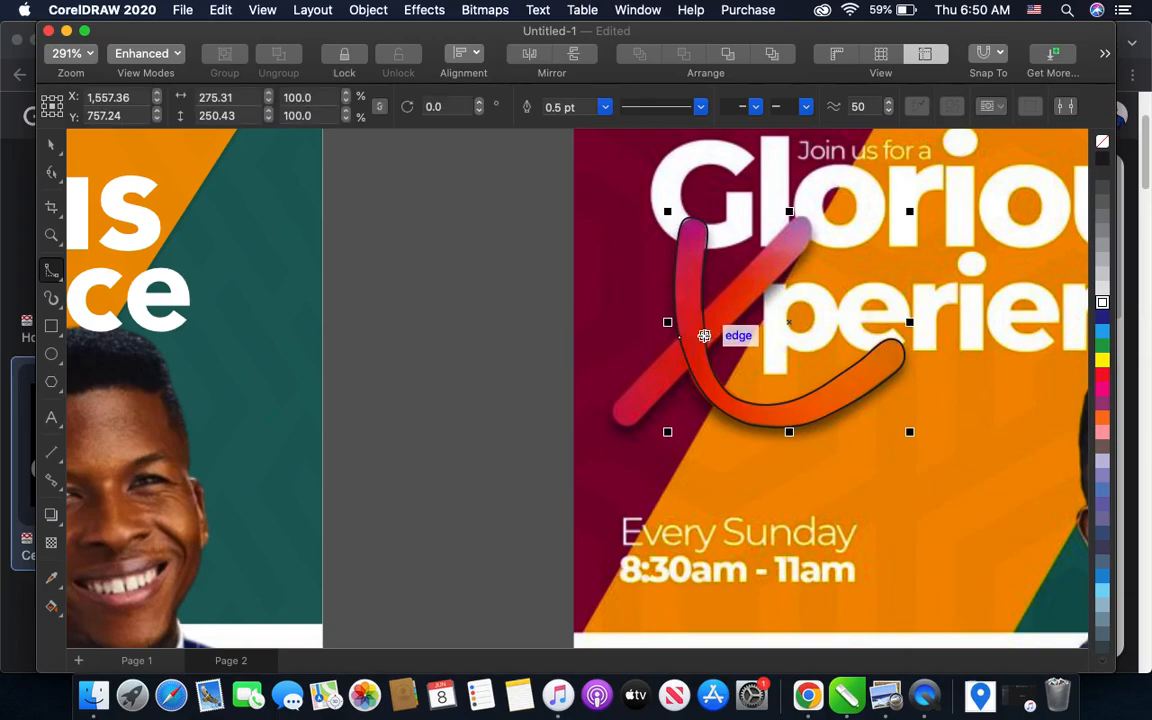
left_click(704, 342)
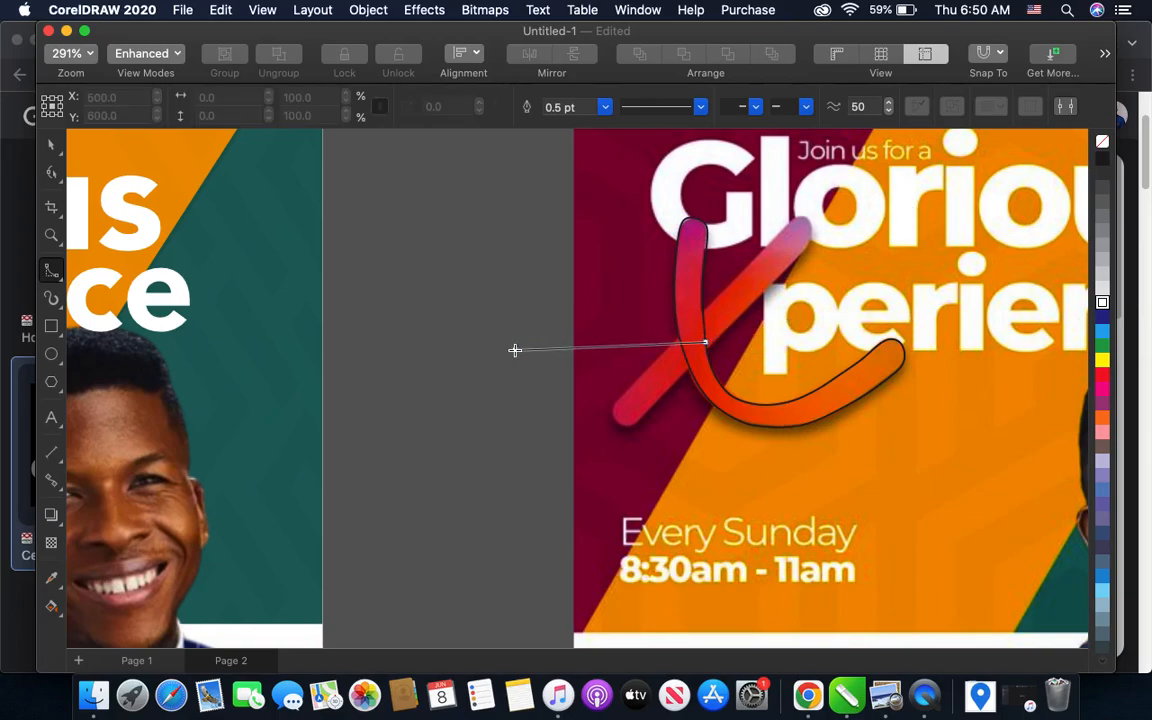
double_click(580, 319)
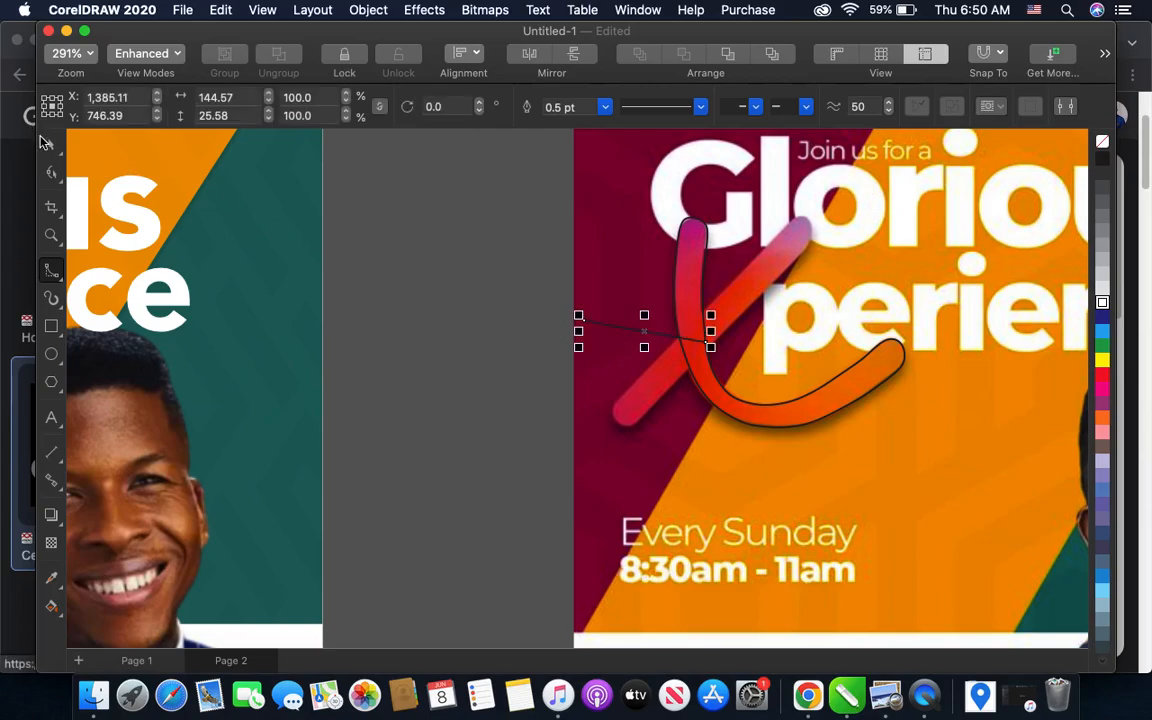
left_click(50, 142)
key("Delete")
- Move the traced curved outline off the sample onto the empty gray area between the two flyers
left_click(705, 285)
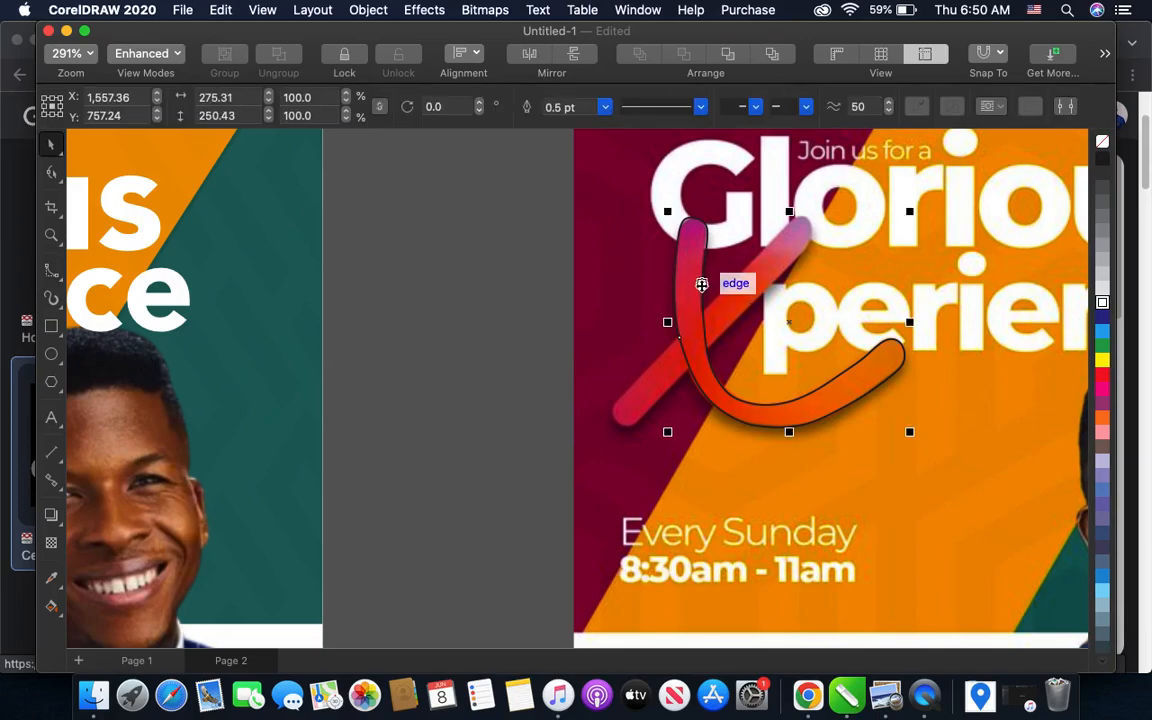
mouse_move(790, 322)
left_mouse_down()
mouse_move(486, 316)
mouse_move(489, 298)
left_mouse_up()
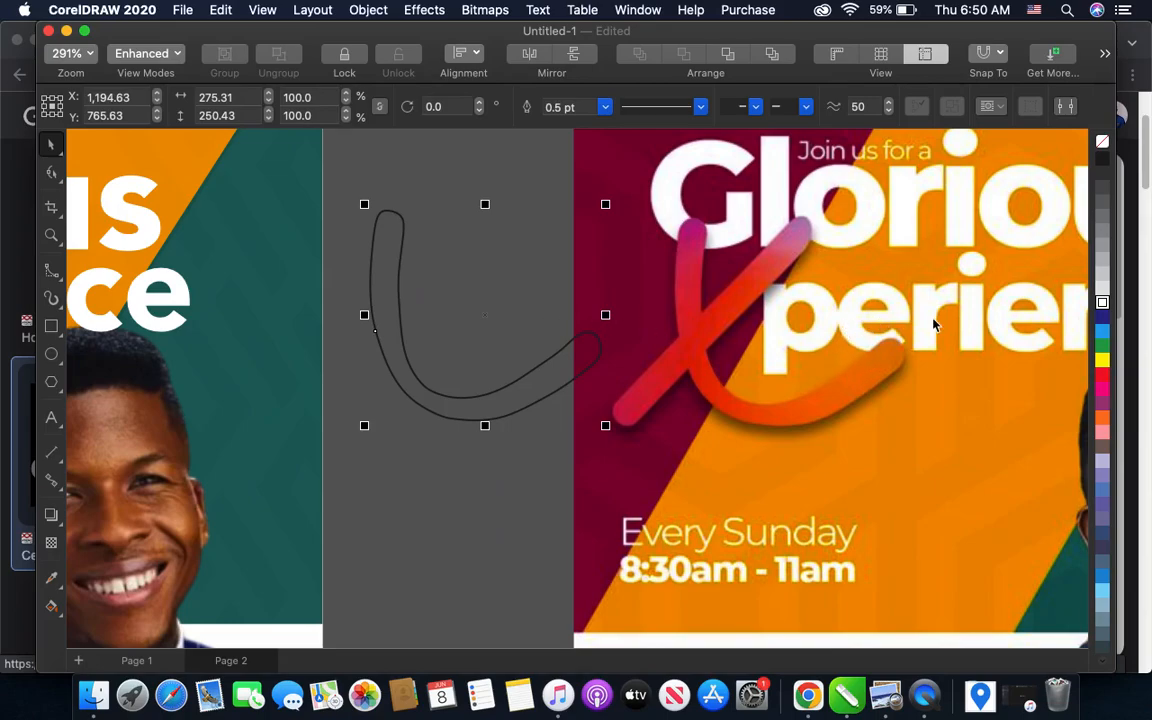
scroll(860, 304, "down", 2)
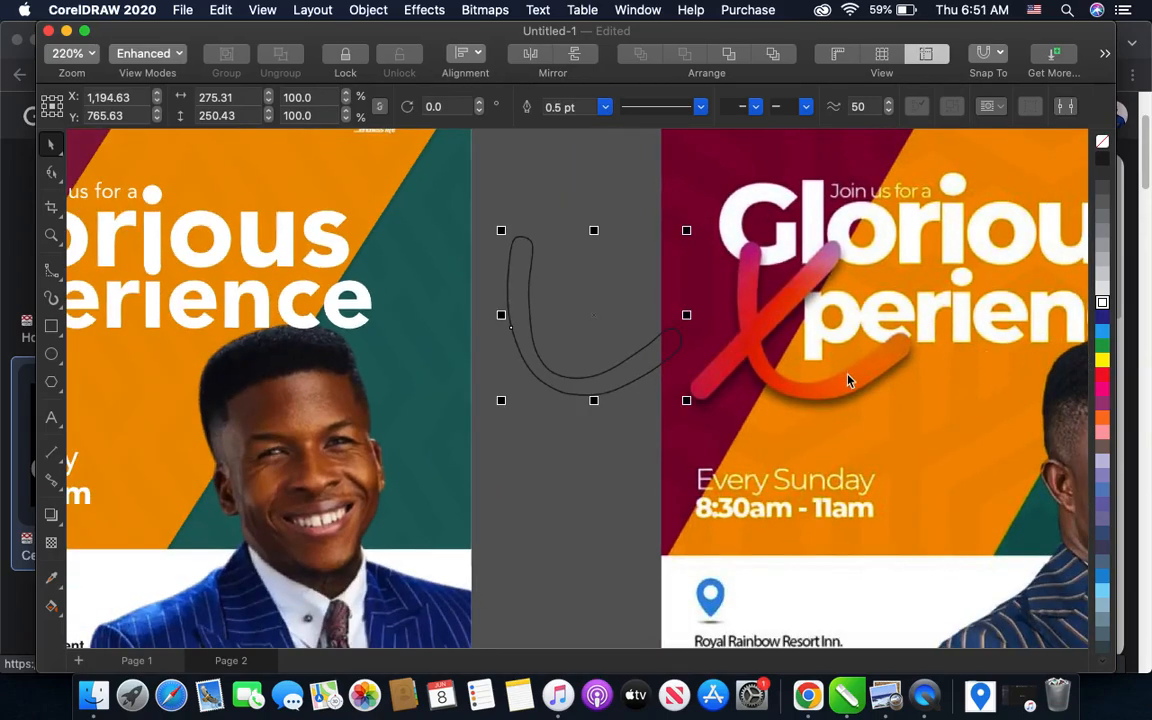
scroll(848, 380, "up", 1)
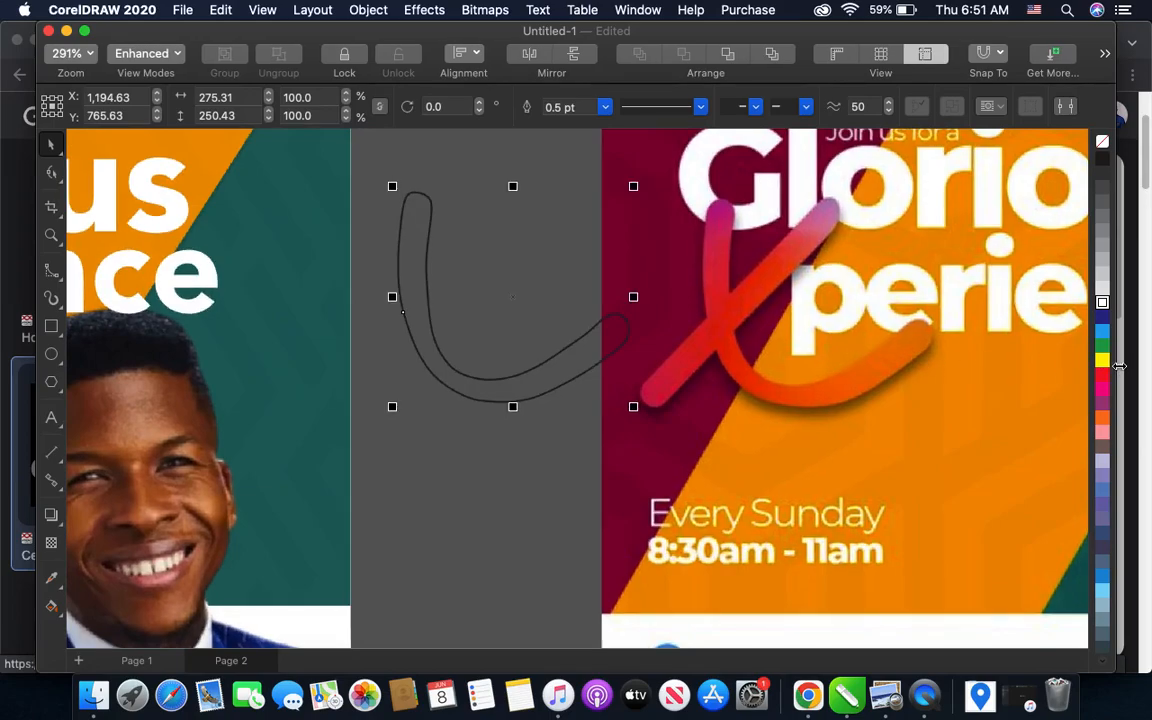
- Fill the curved stroke with red and remove its outline
left_click(1102, 376)
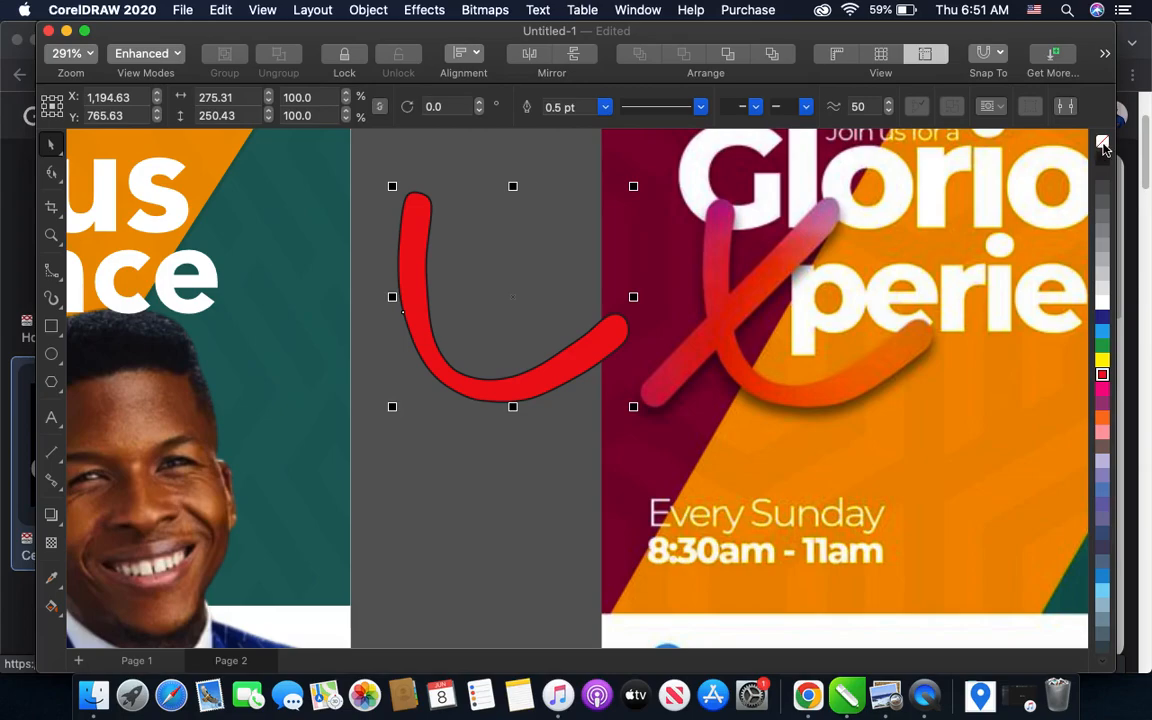
right_click(1103, 147)
left_click(1020, 199)
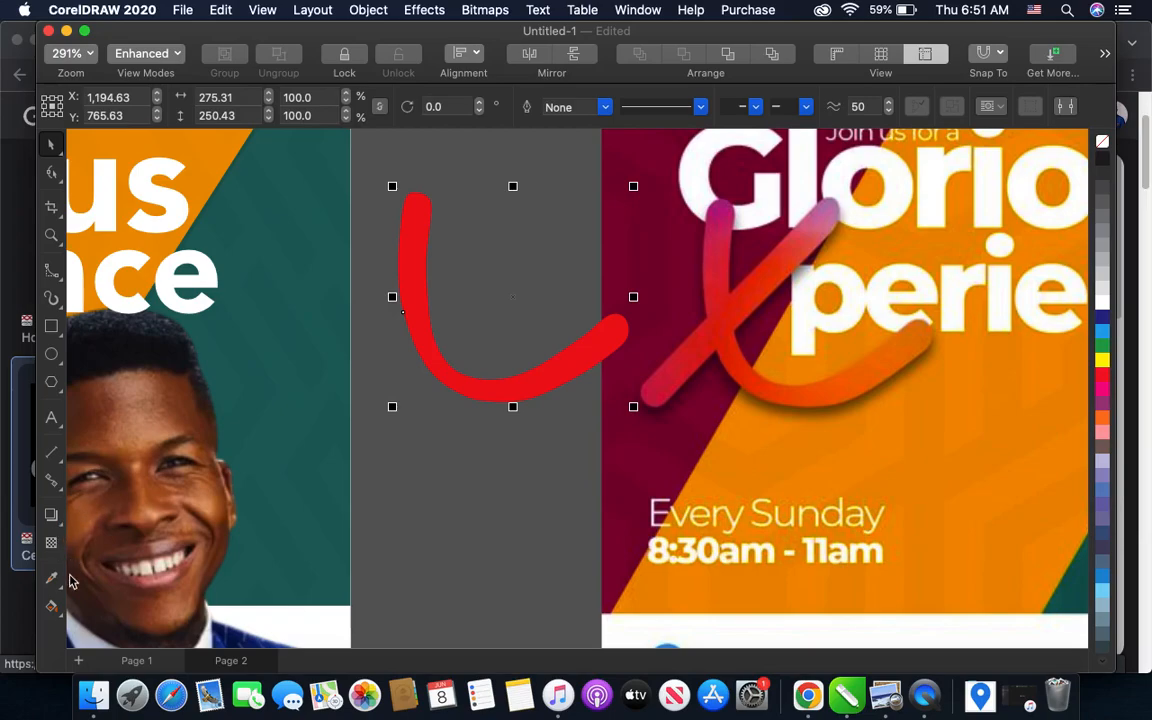
- Apply a linear red-to-white fountain fill to the curved stroke, running from near its lower tip up to its upper end
left_click(53, 610)
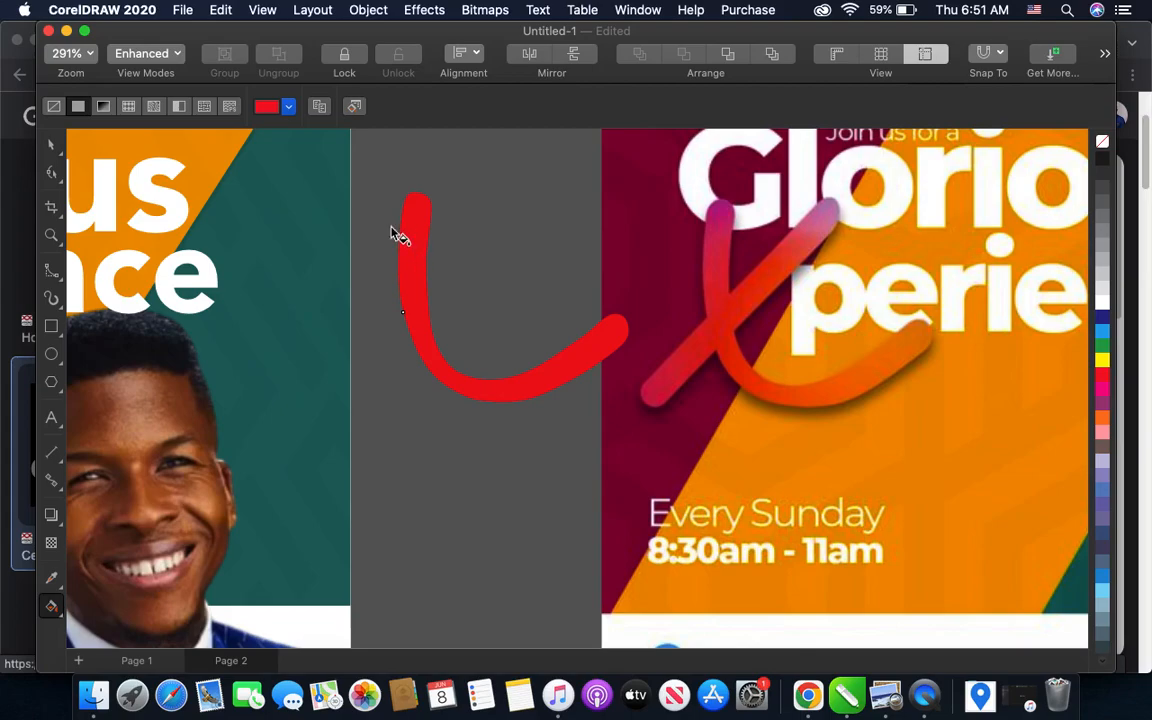
left_click(103, 106)
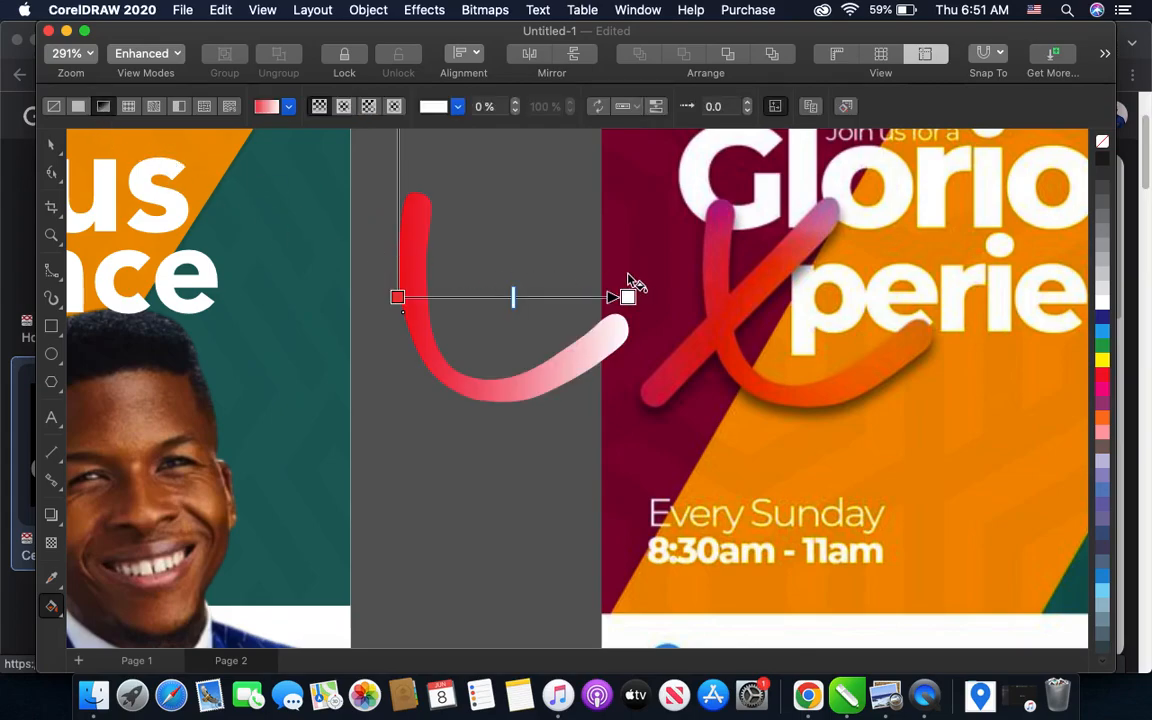
left_click_drag(397, 298, 551, 387)
left_click(571, 385)
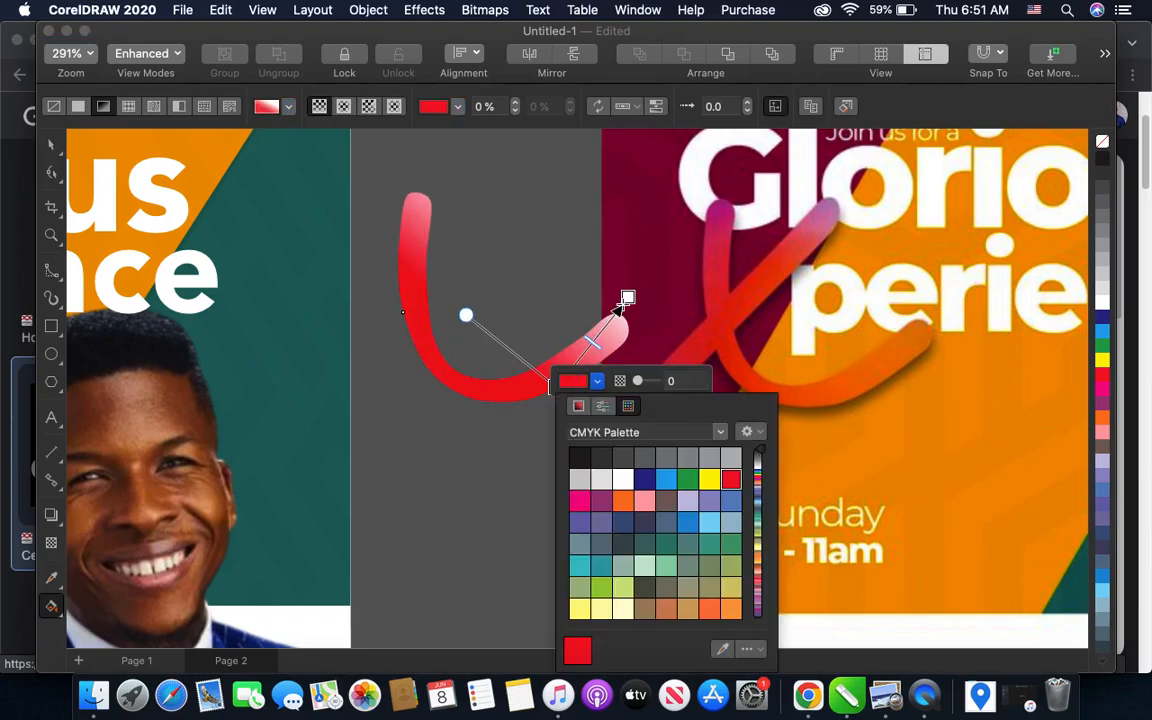
left_click(557, 283)
left_click_drag(627, 297, 434, 243)
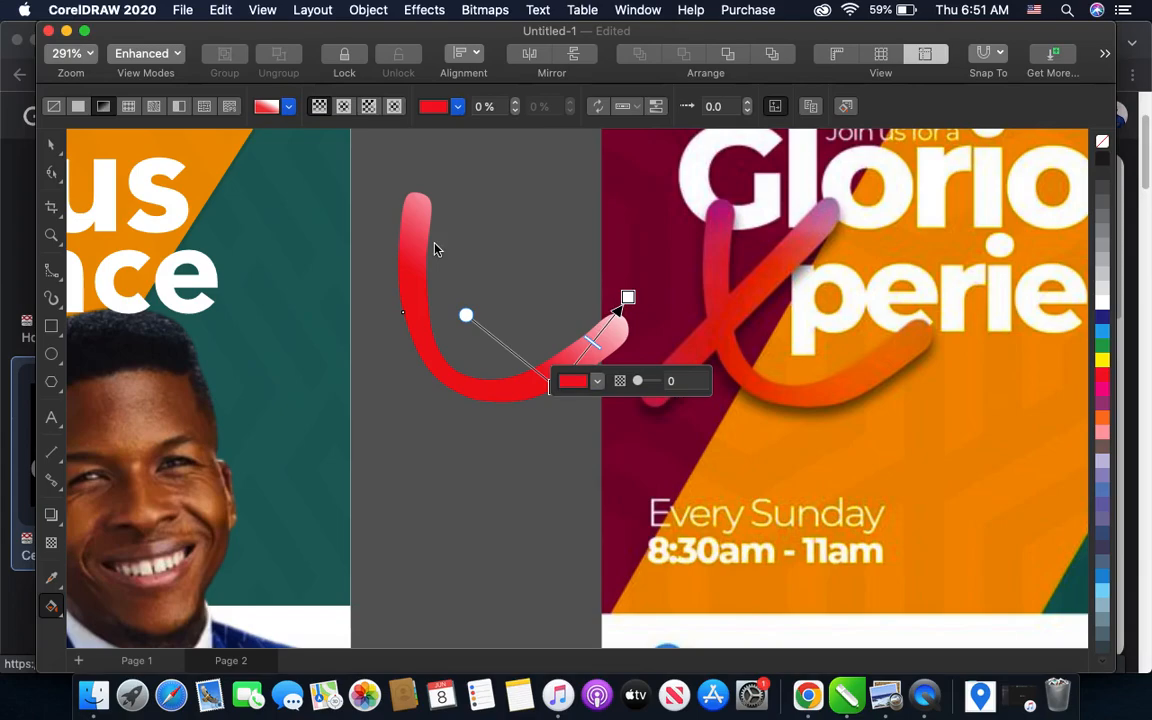
mouse_move(627, 297)
left_mouse_down()
mouse_move(491, 386)
mouse_move(409, 249)
left_mouse_up()
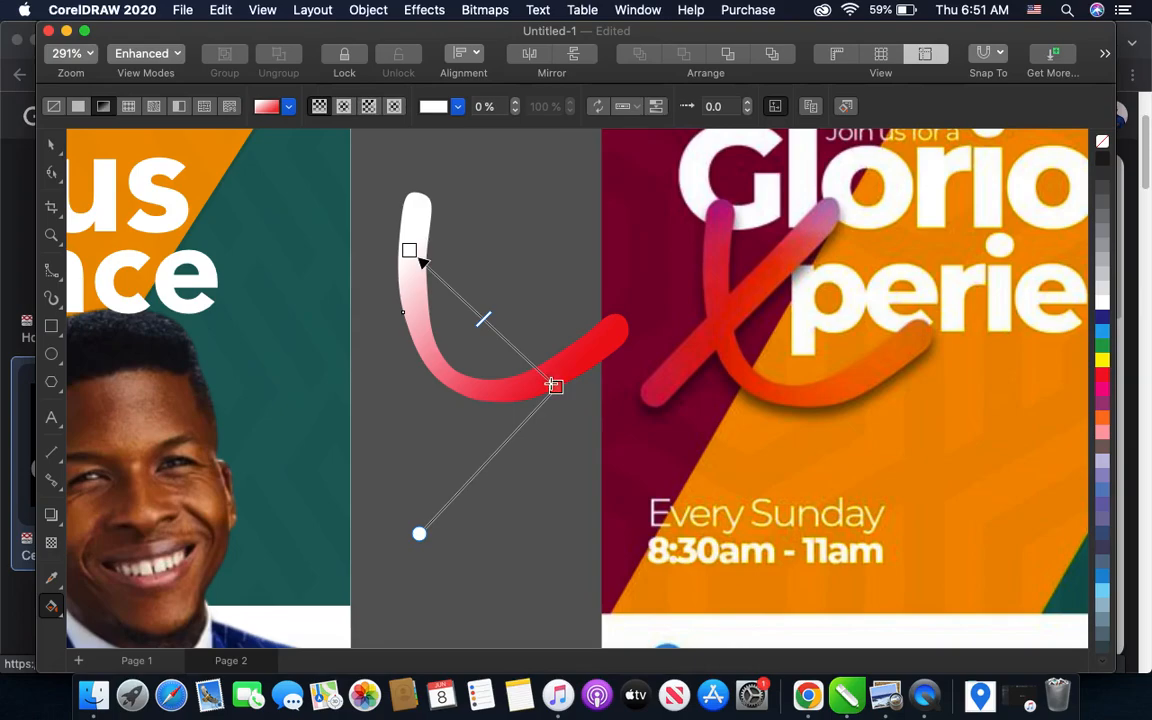
left_click_drag(558, 385, 577, 352)
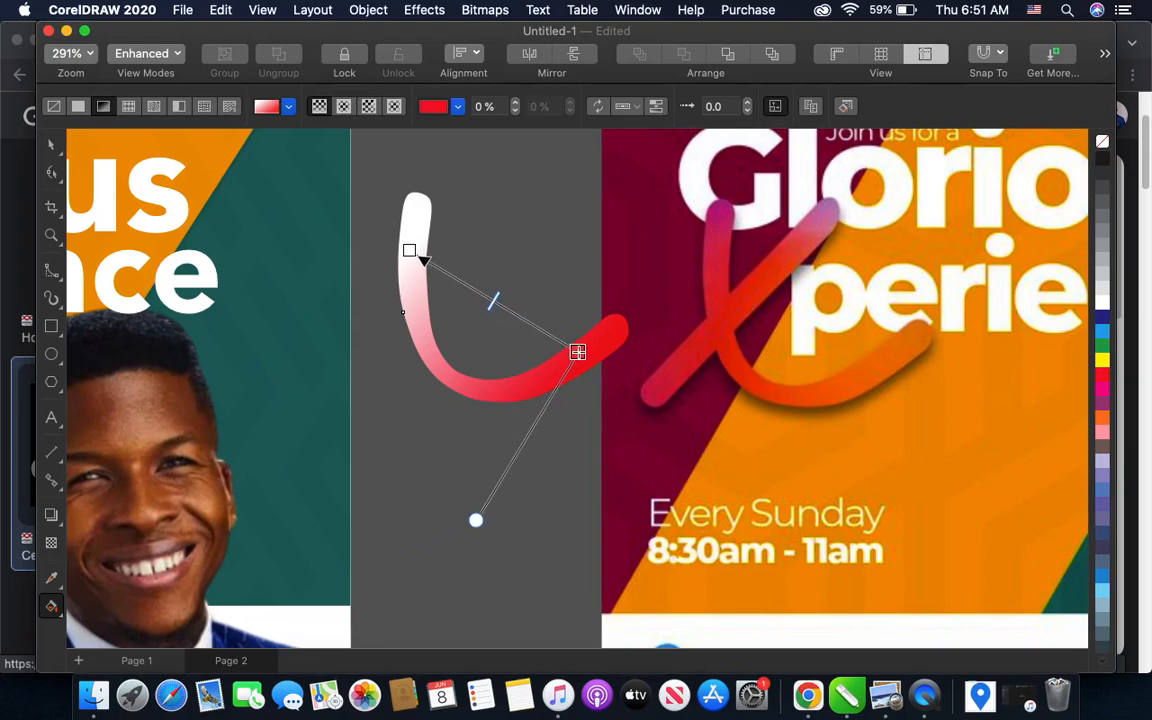
- Recolor the gradient's white upper node magenta, add a red node in between, and shift that red node toward the magenta end
left_click(409, 250)
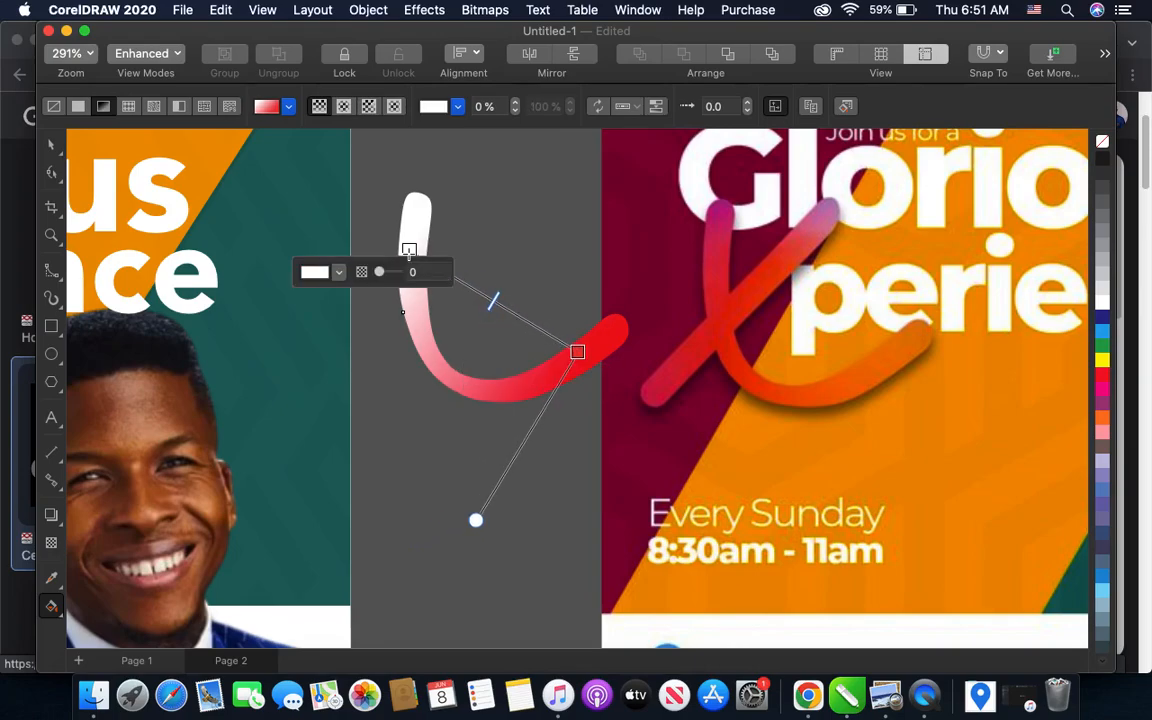
left_click(1102, 390)
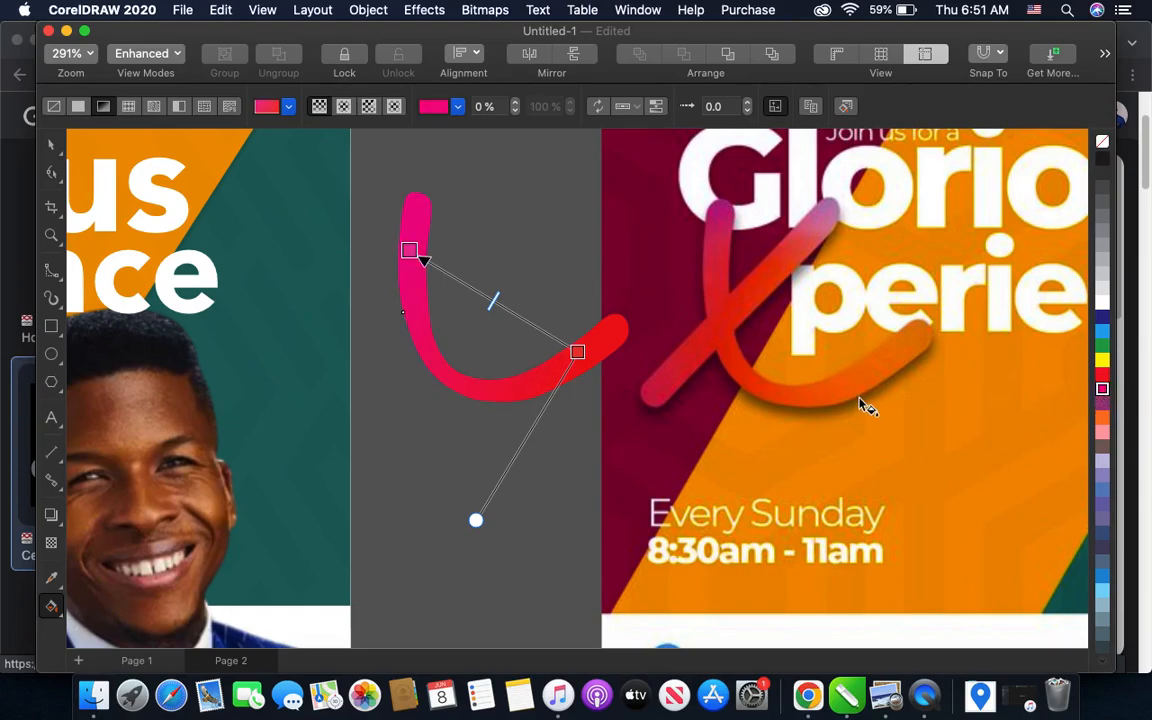
scroll(495, 305, "up", 1)
double_click(506, 307)
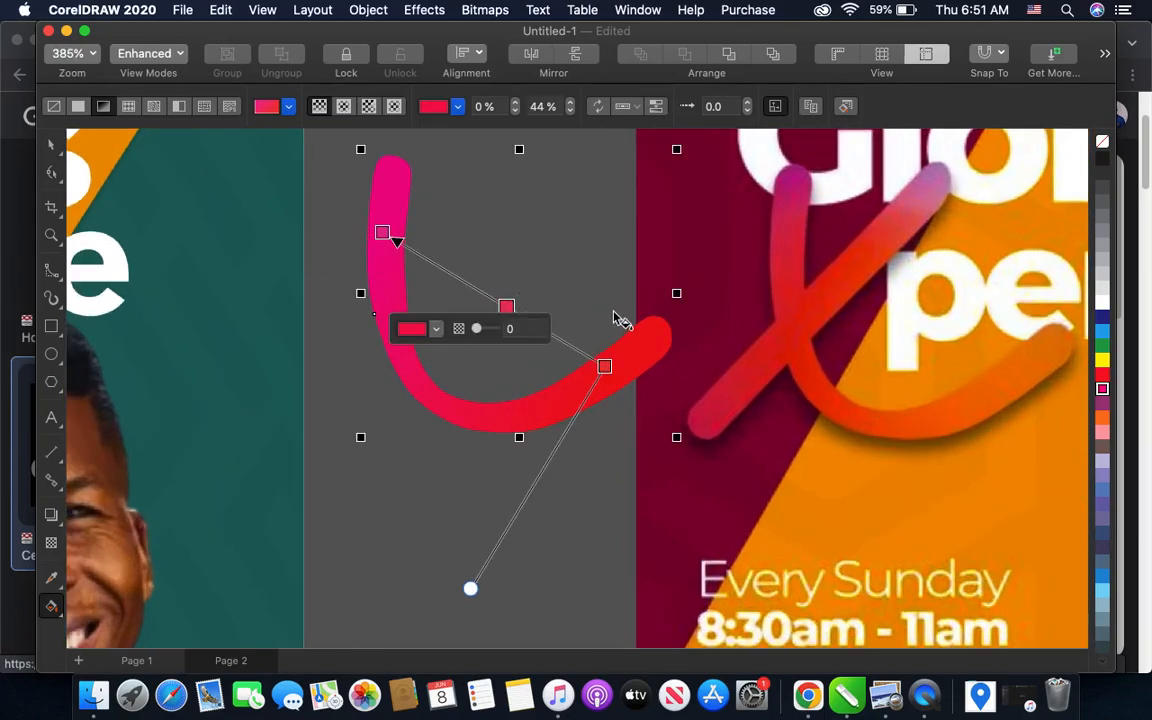
left_click(1102, 376)
left_click_drag(508, 301, 500, 293)
key("super+z")
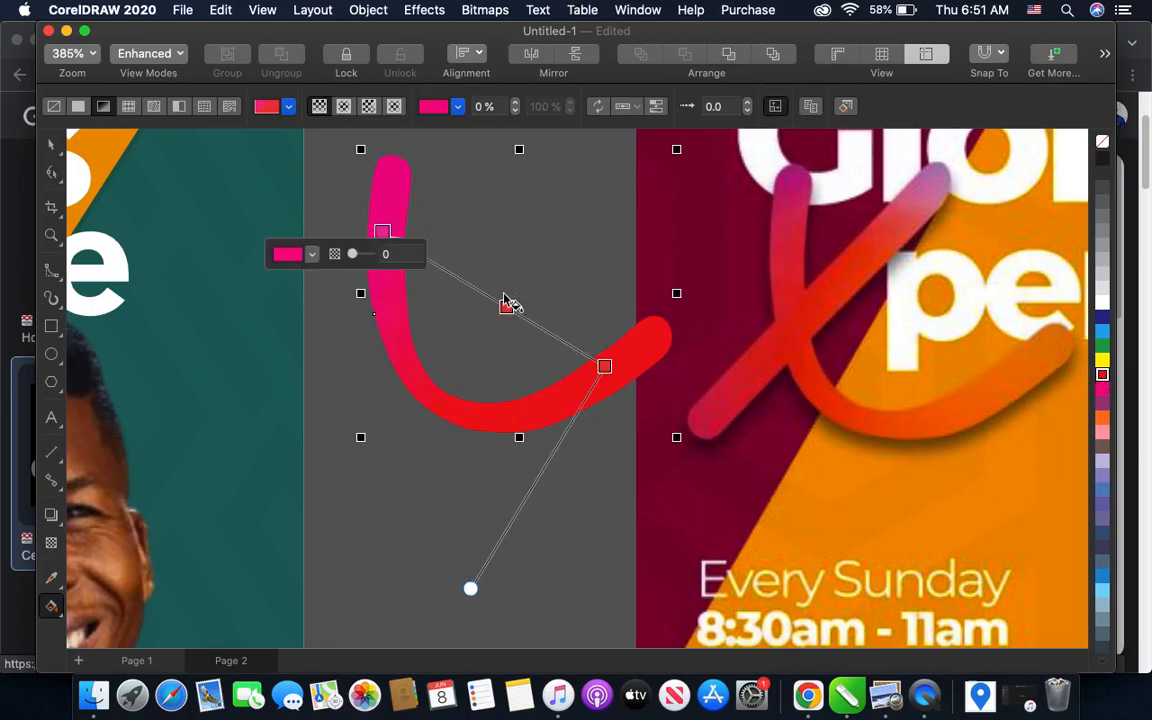
left_click_drag(506, 307, 462, 279)
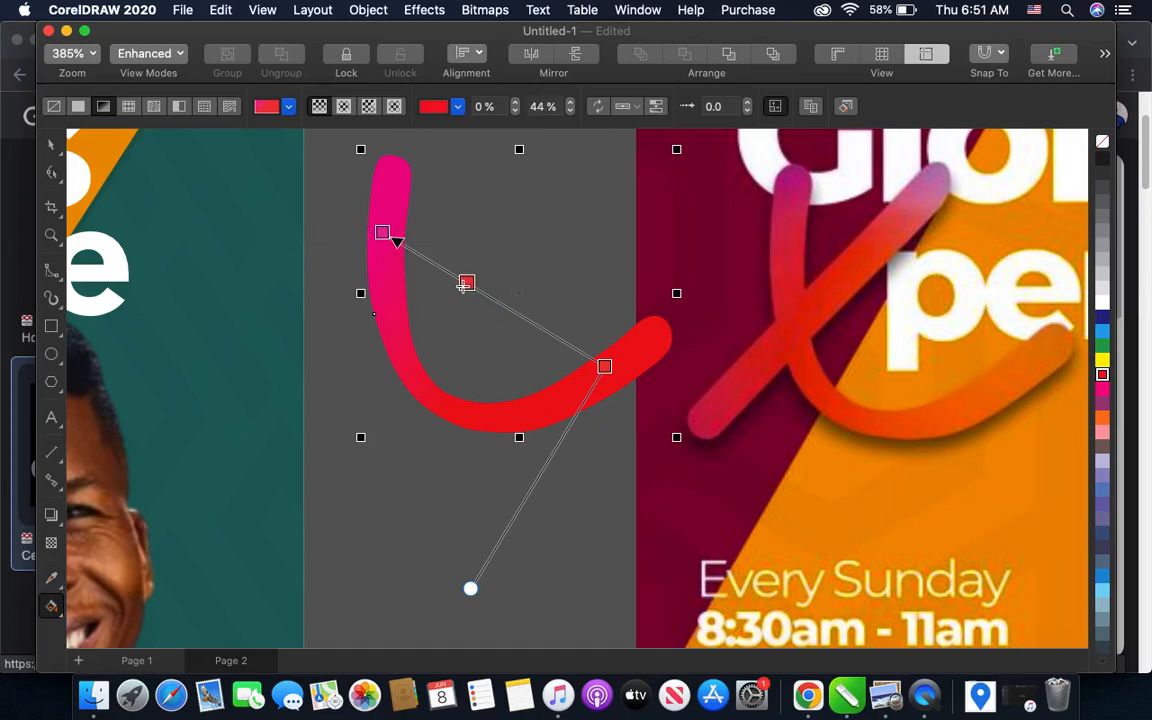
left_click_drag(387, 230, 376, 214)
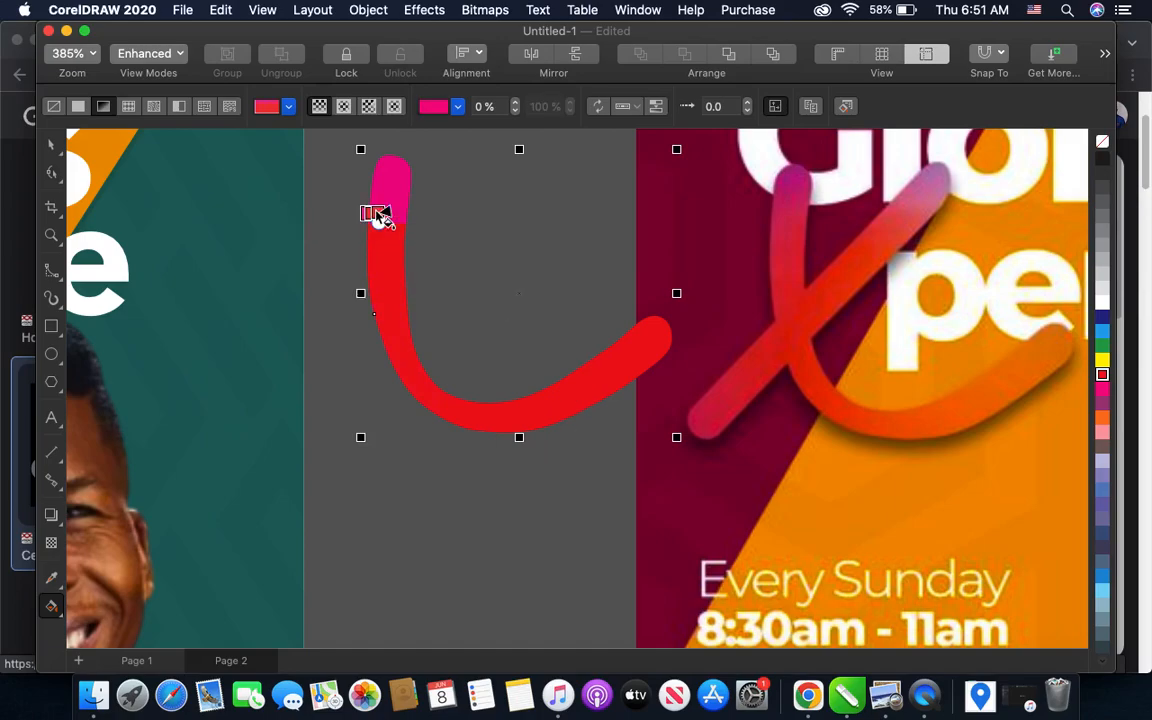
key("super+z")
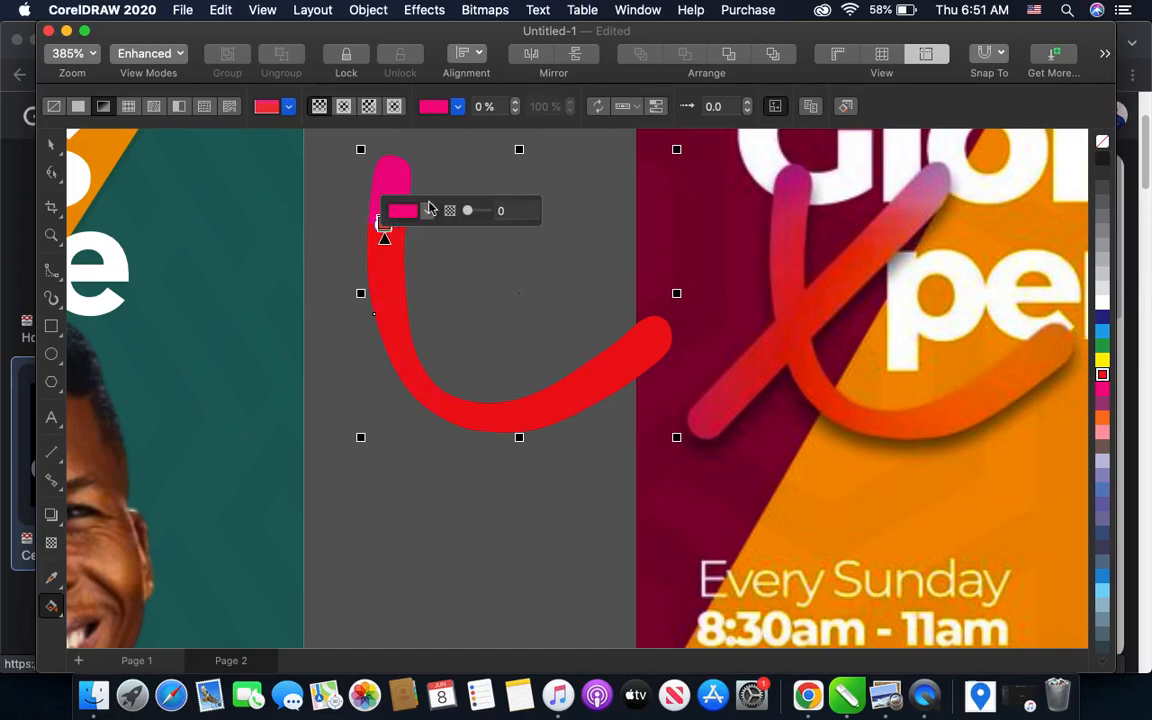
key("super+z")
- Reposition the gradient's magenta end node close to the upper tip of the curved stroke
scroll(383, 220, "up", 3)
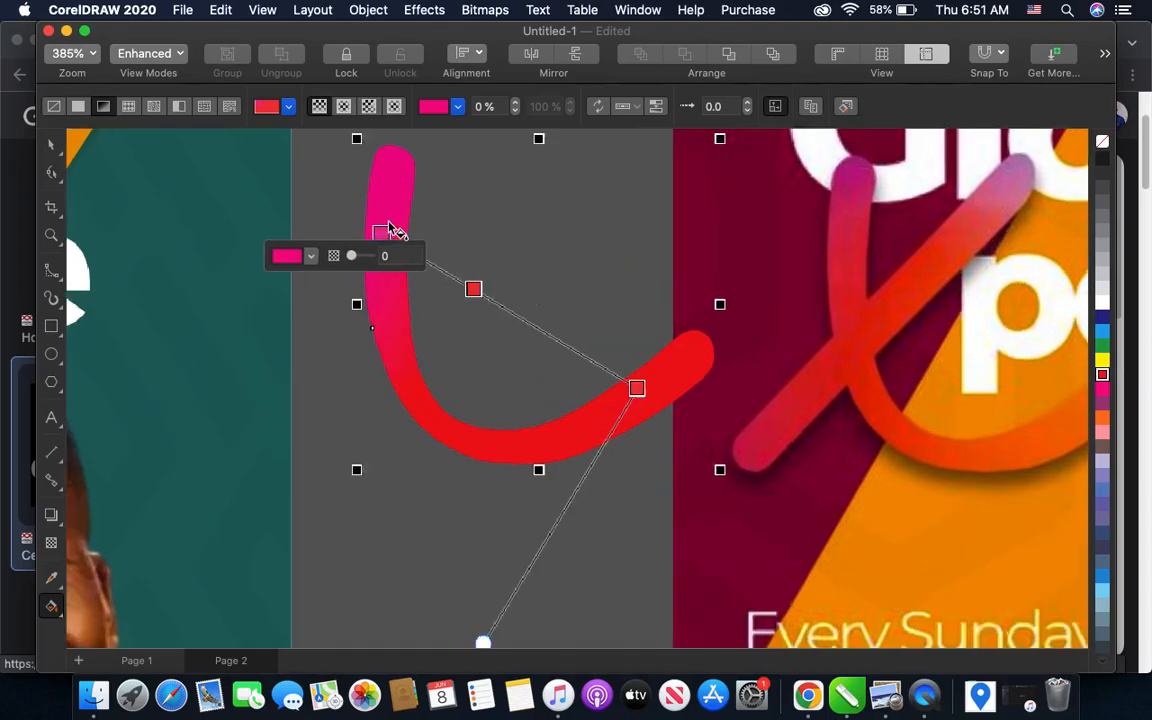
left_click_drag(383, 210, 362, 165)
scroll(388, 268, "down", 3)
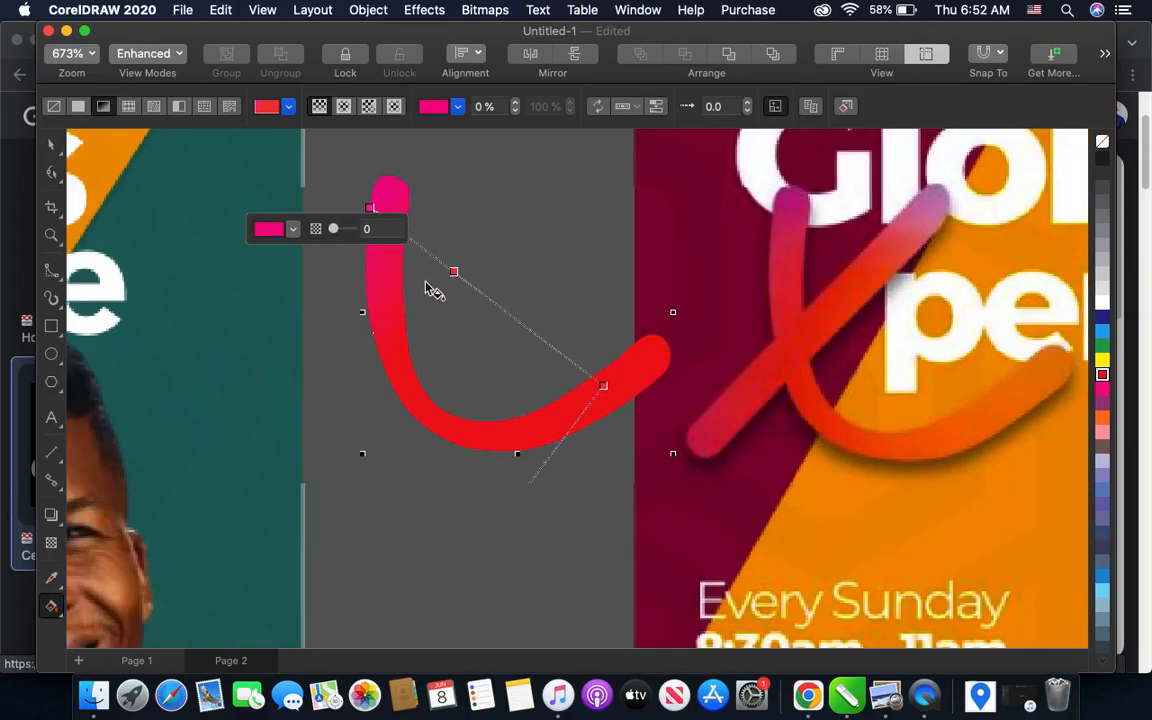
scroll(345, 190, "up", 1)
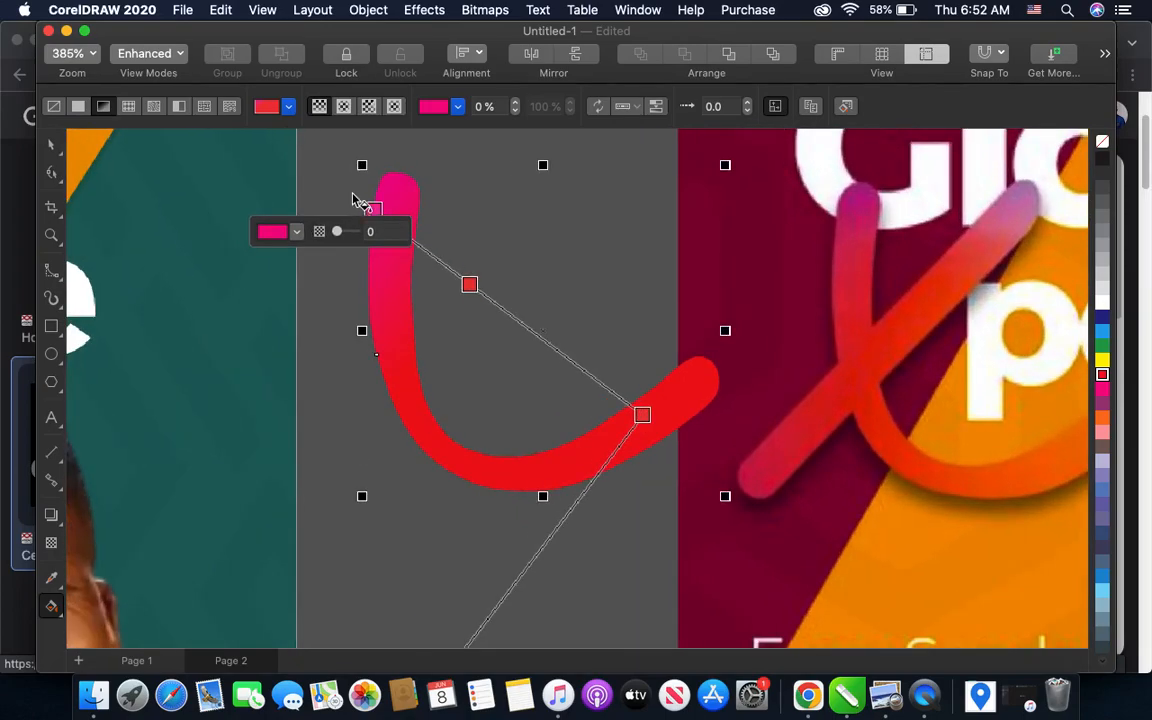
left_click_drag(373, 208, 397, 338)
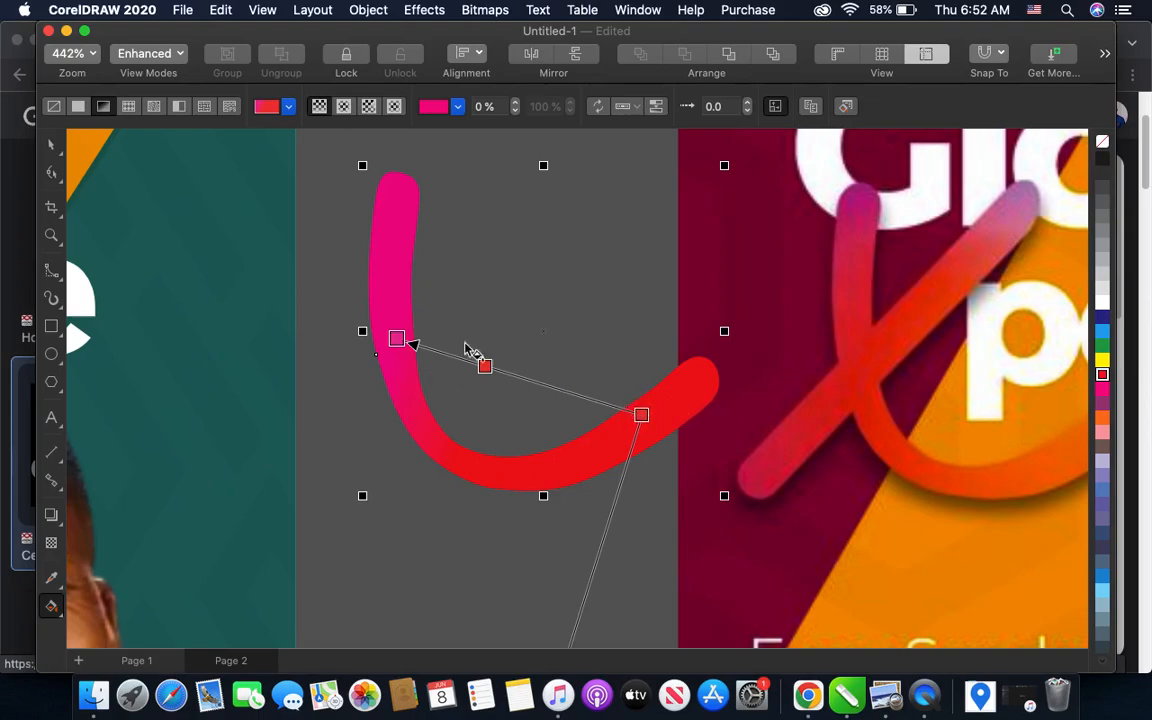
left_click_drag(391, 329, 384, 221)
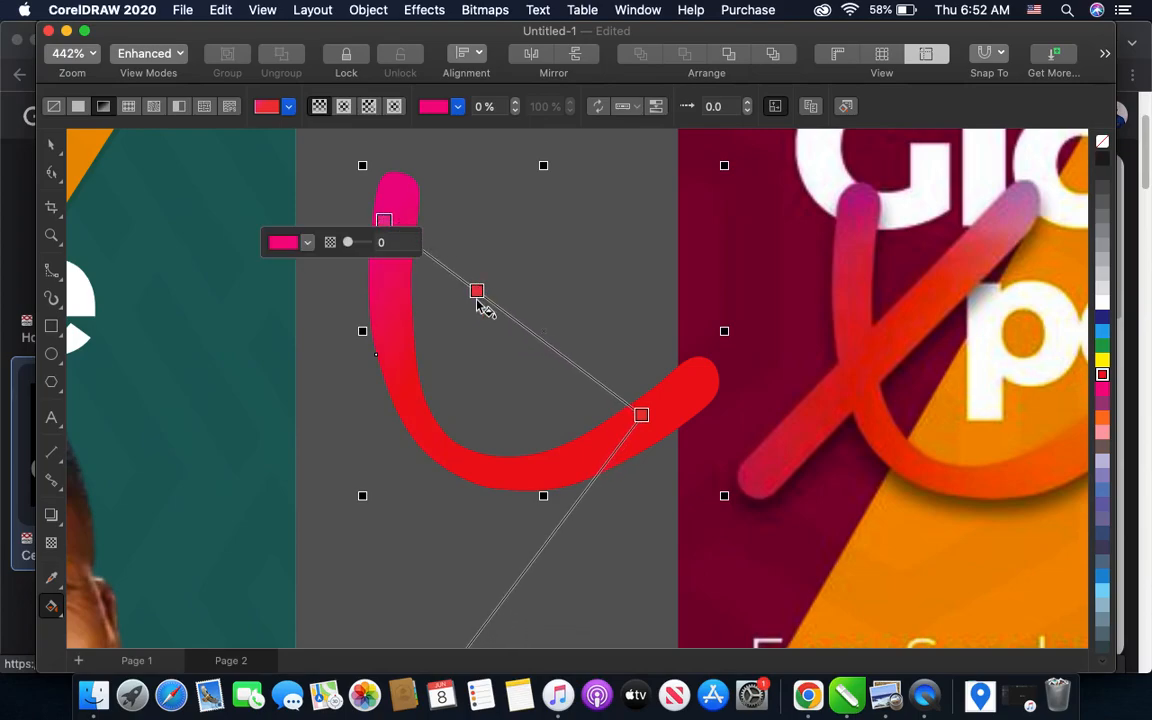
- Recolor the gradient's lower end node with orange sampled from the sample X's curved tip, and move it closer to the stroke's lower tip
scroll(480, 352, "down", 2)
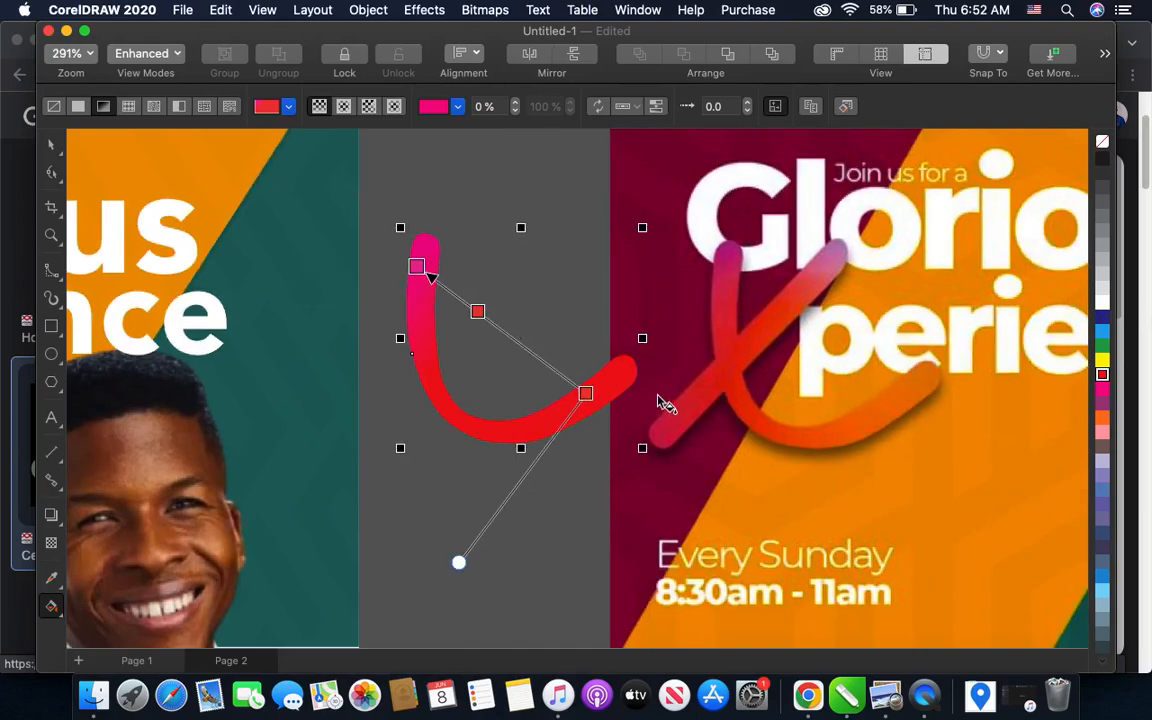
left_click(586, 394)
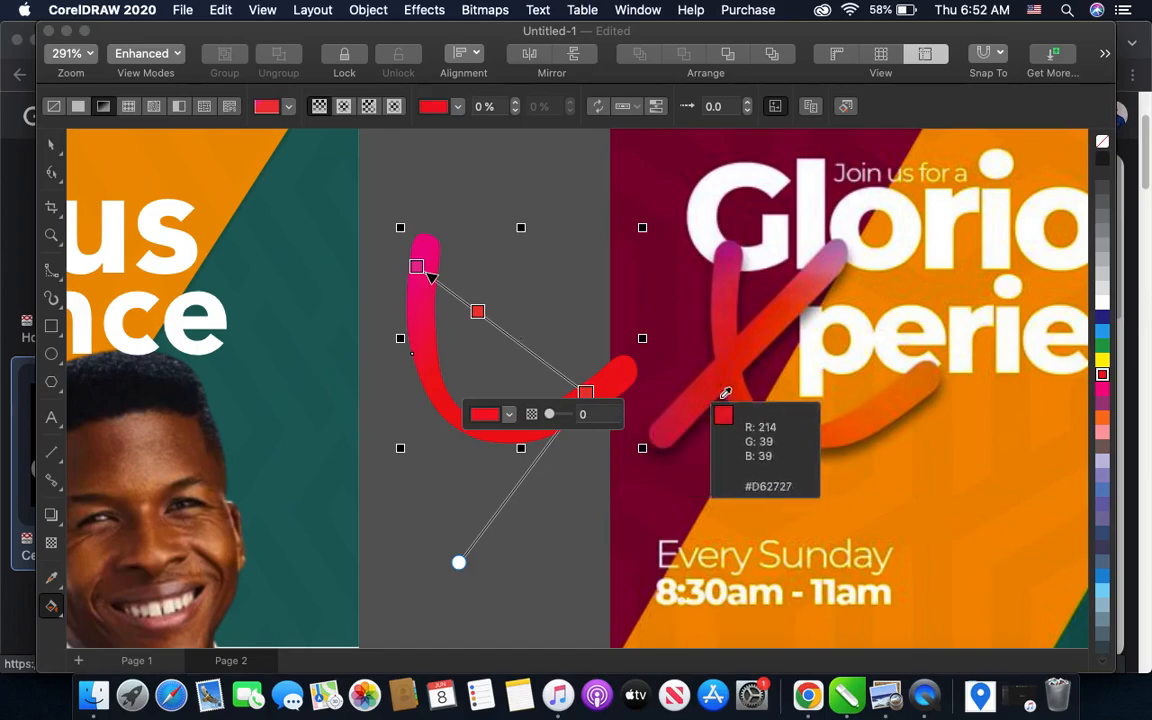
left_click(920, 390)
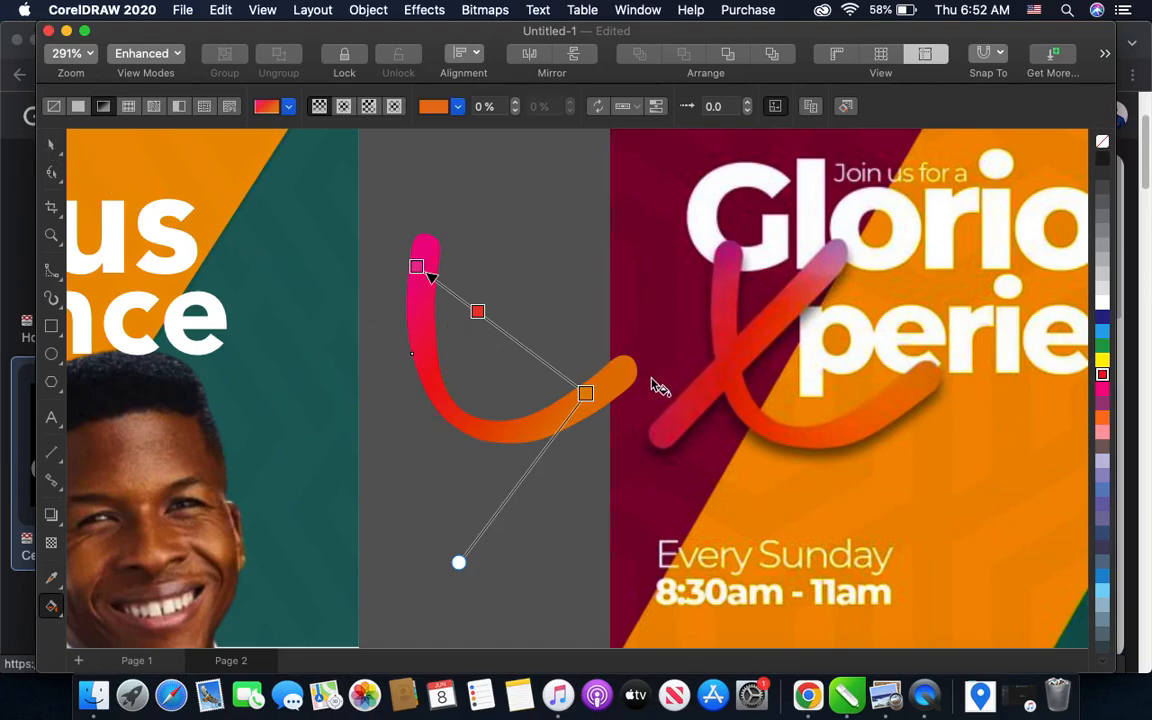
left_click(51, 143)
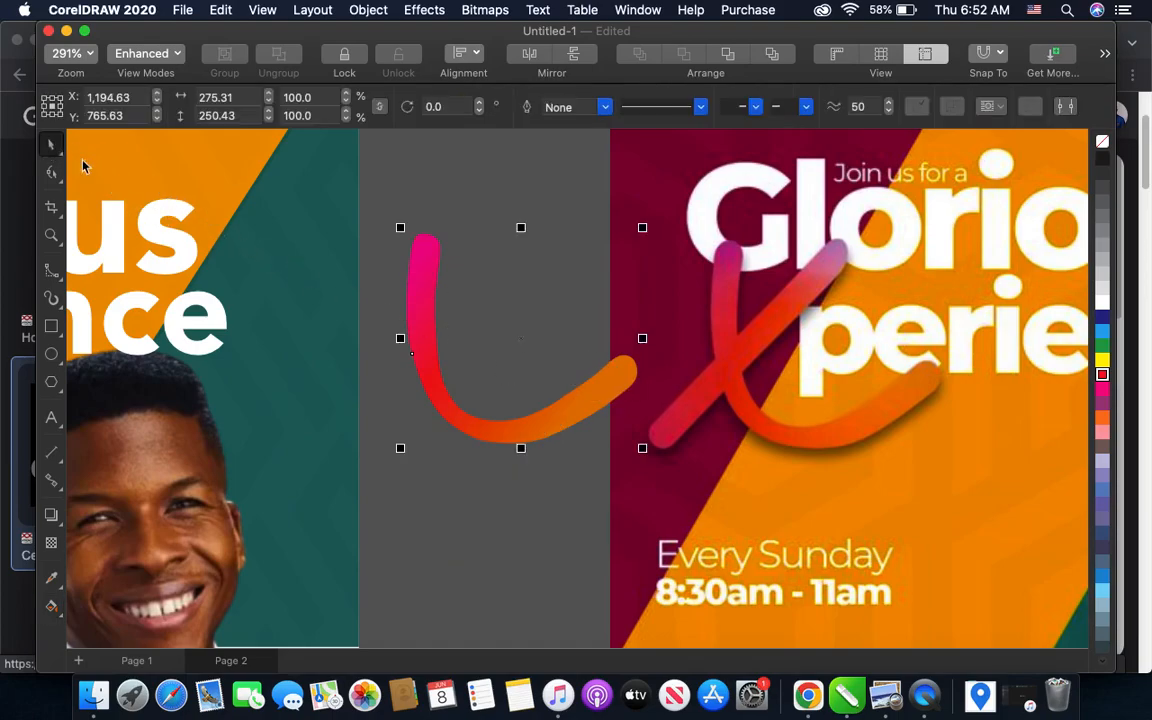
left_click(53, 603)
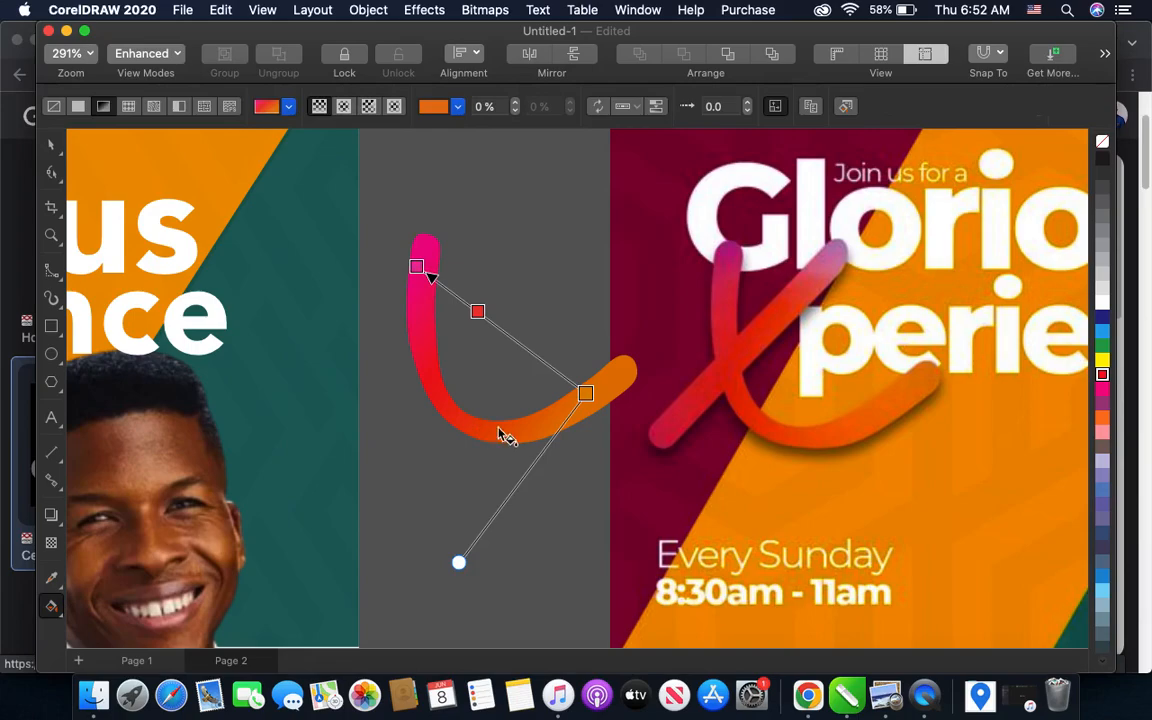
left_click_drag(585, 393, 620, 380)
scroll(347, 380, "down", 2)
scroll(476, 347, "up", 3)
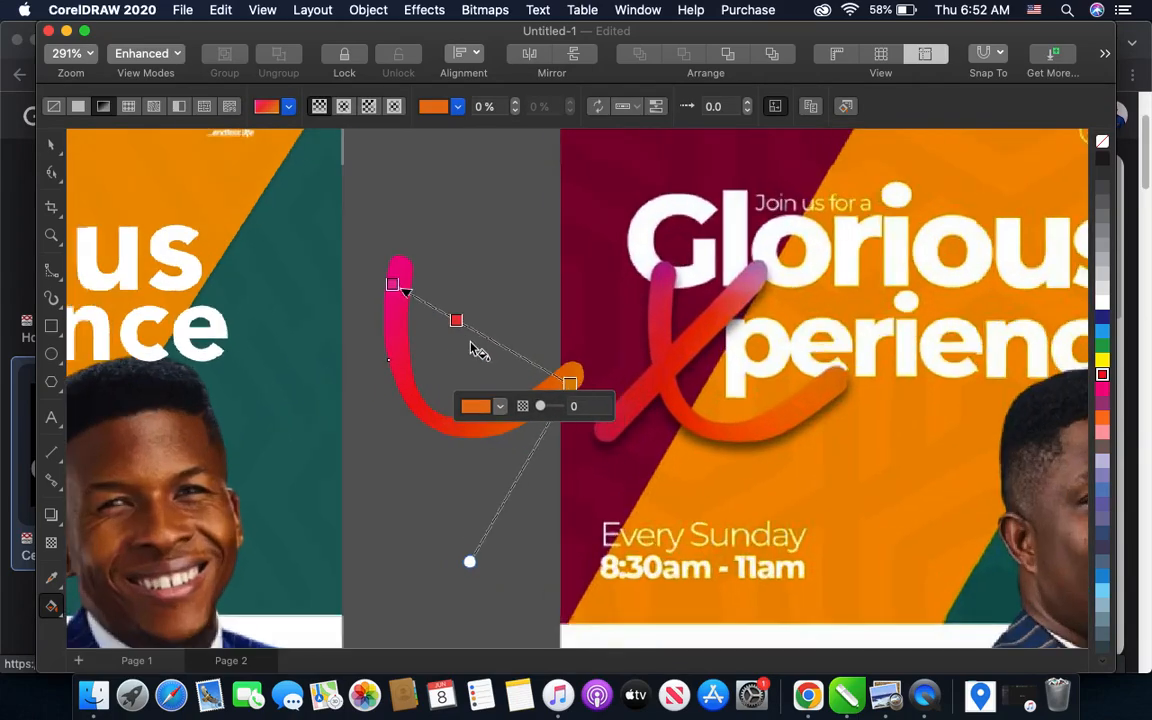
- Add a magenta color node at 37% of the gradient, between its orange end and the red node
double_click(516, 349)
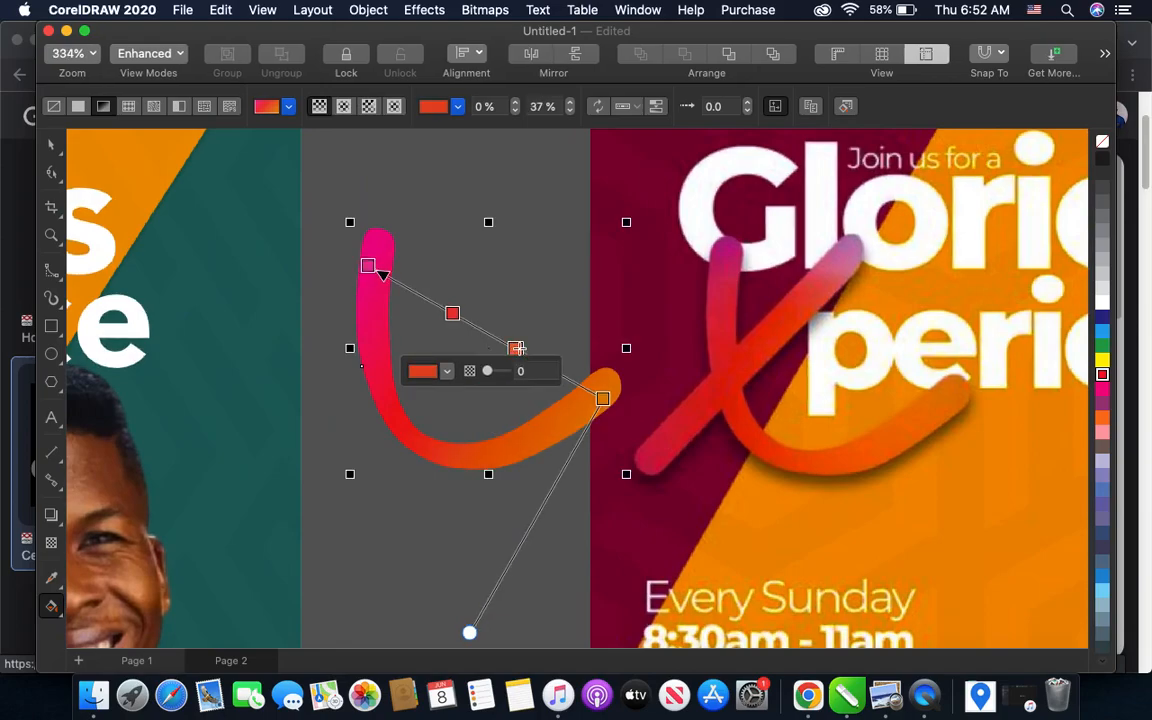
left_click(1103, 389)
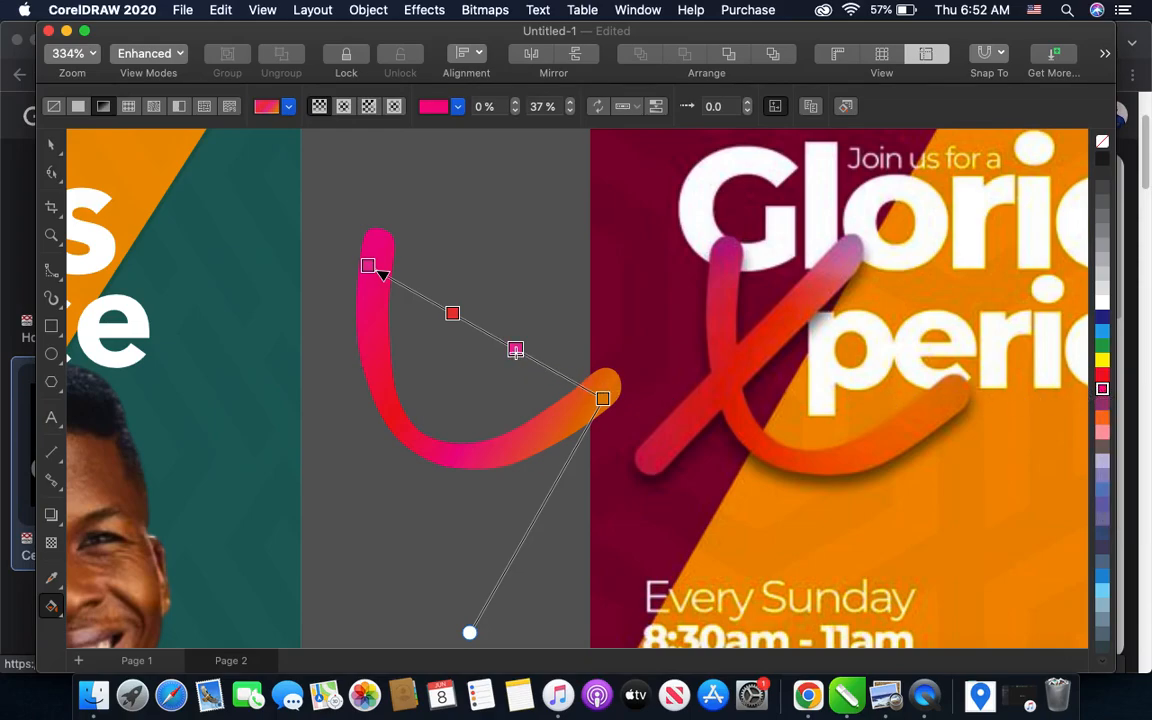
- Recolor the curved stroke's gradient node at 37% red
mouse_move(511, 348)
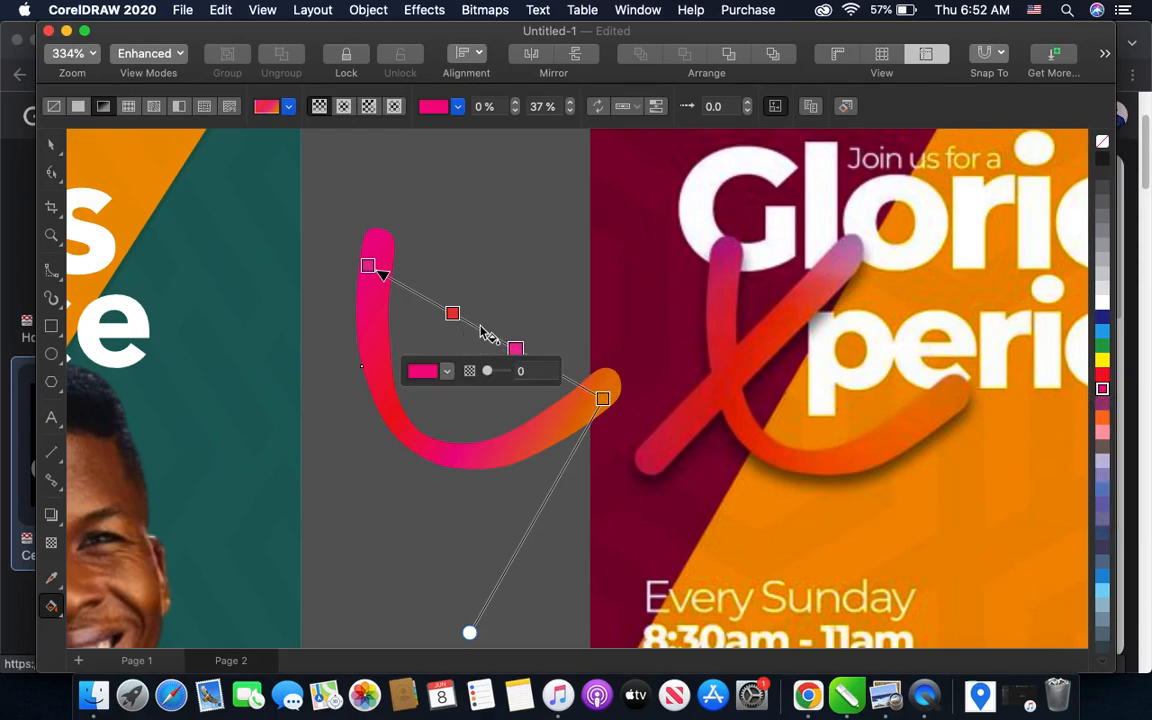
left_click(55, 145)
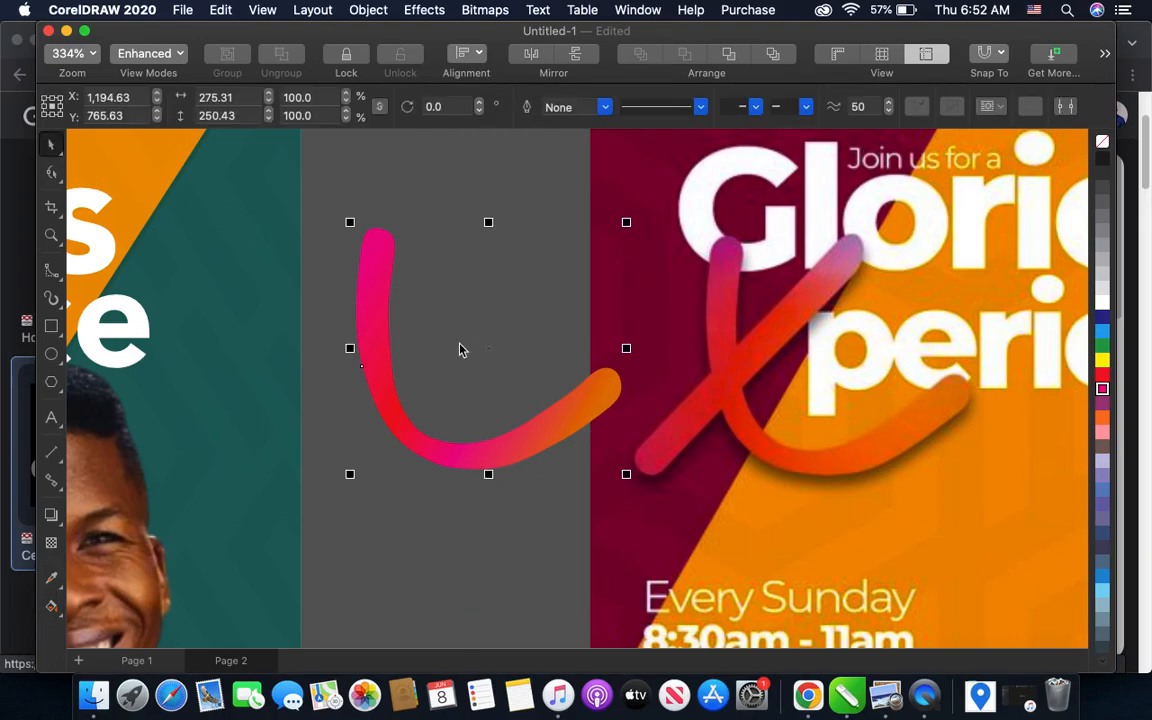
scroll(480, 370, "down", 3)
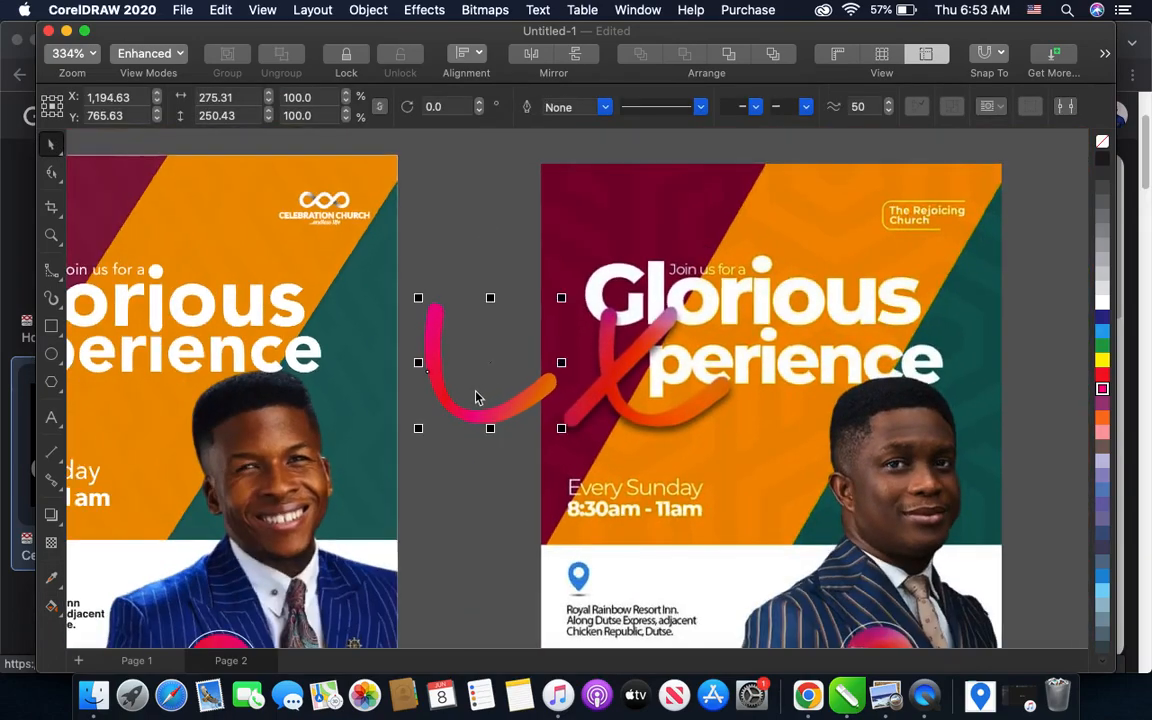
scroll(477, 397, "up", 2)
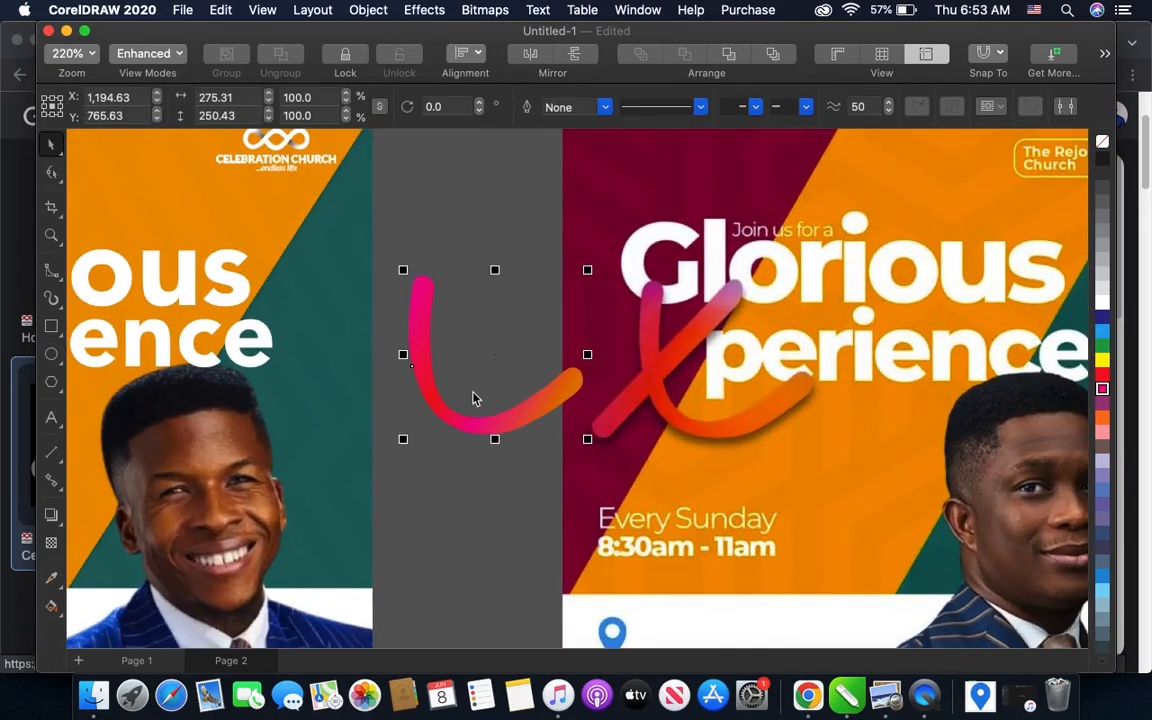
left_click(52, 606)
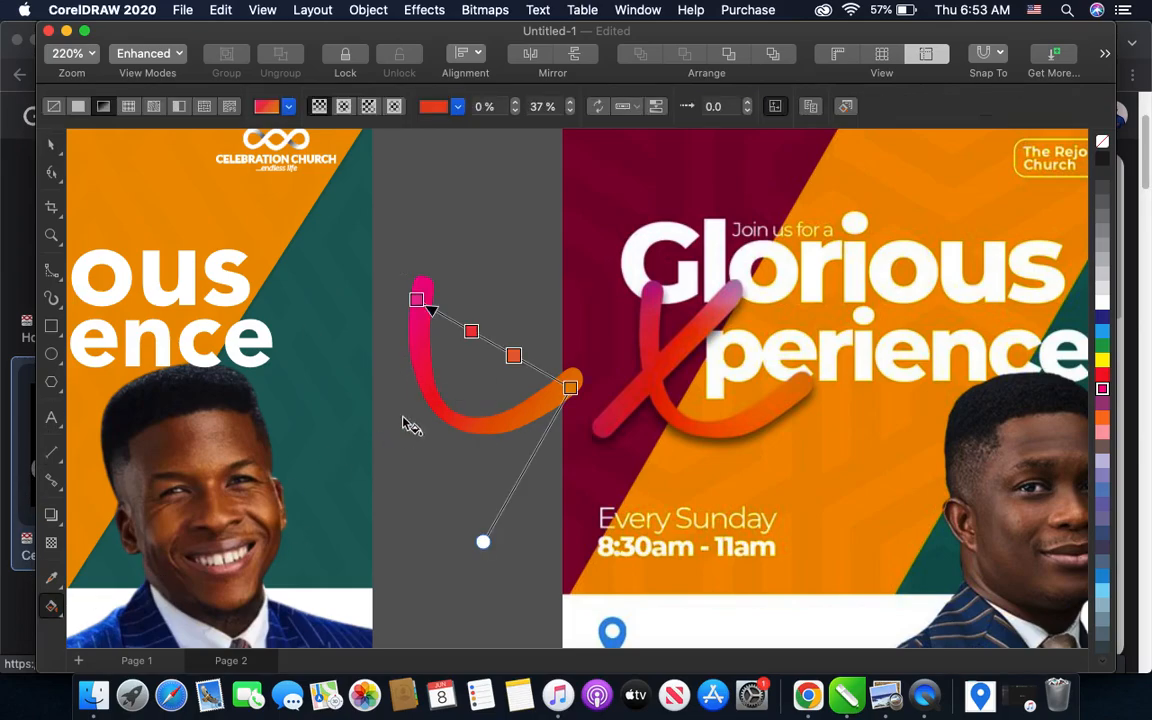
left_click(513, 355)
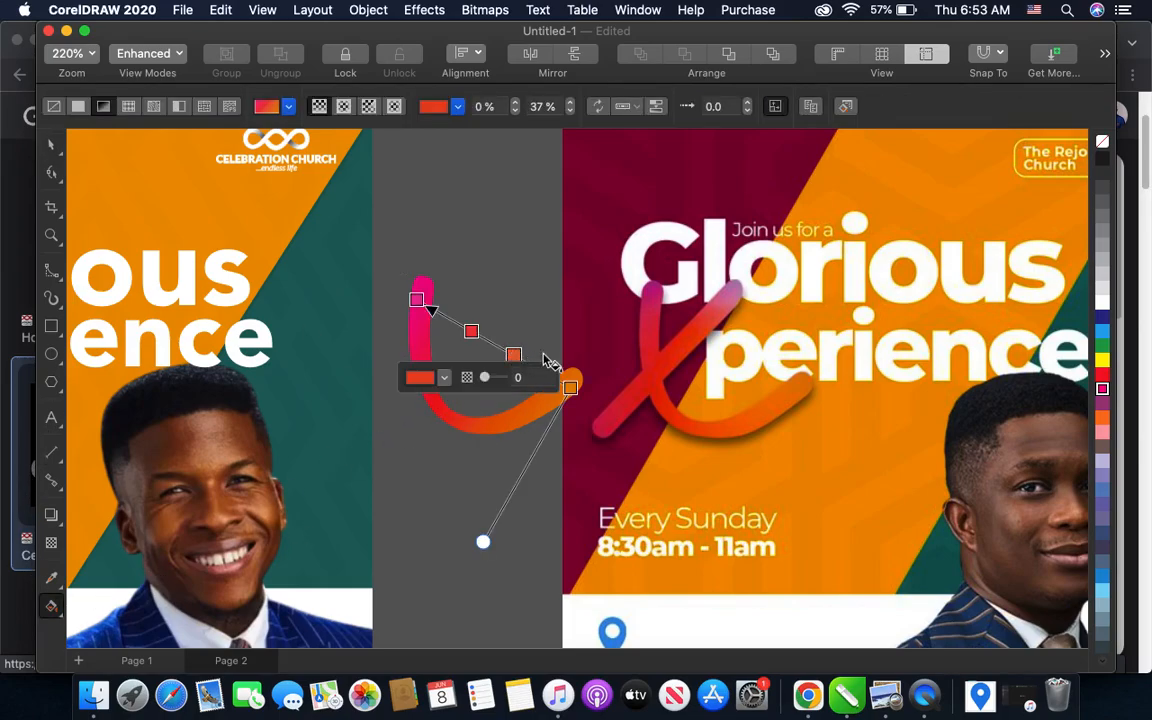
left_click(1102, 375)
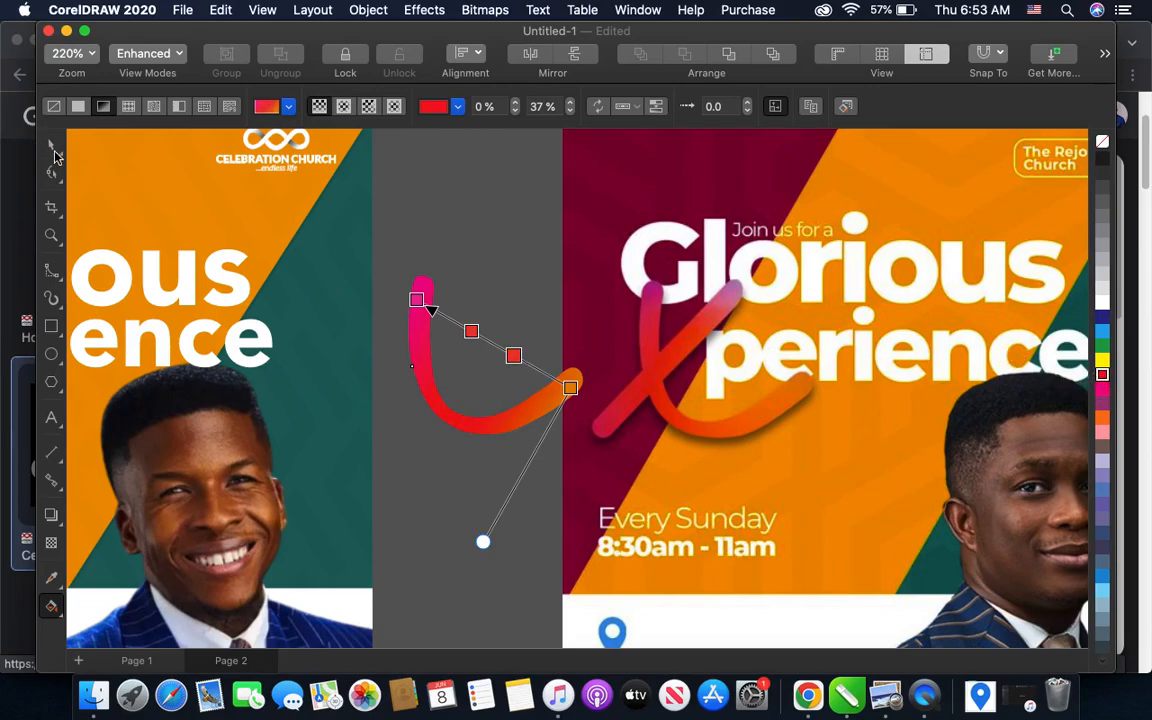
left_click(53, 147)
scroll(335, 310, "down", 1)
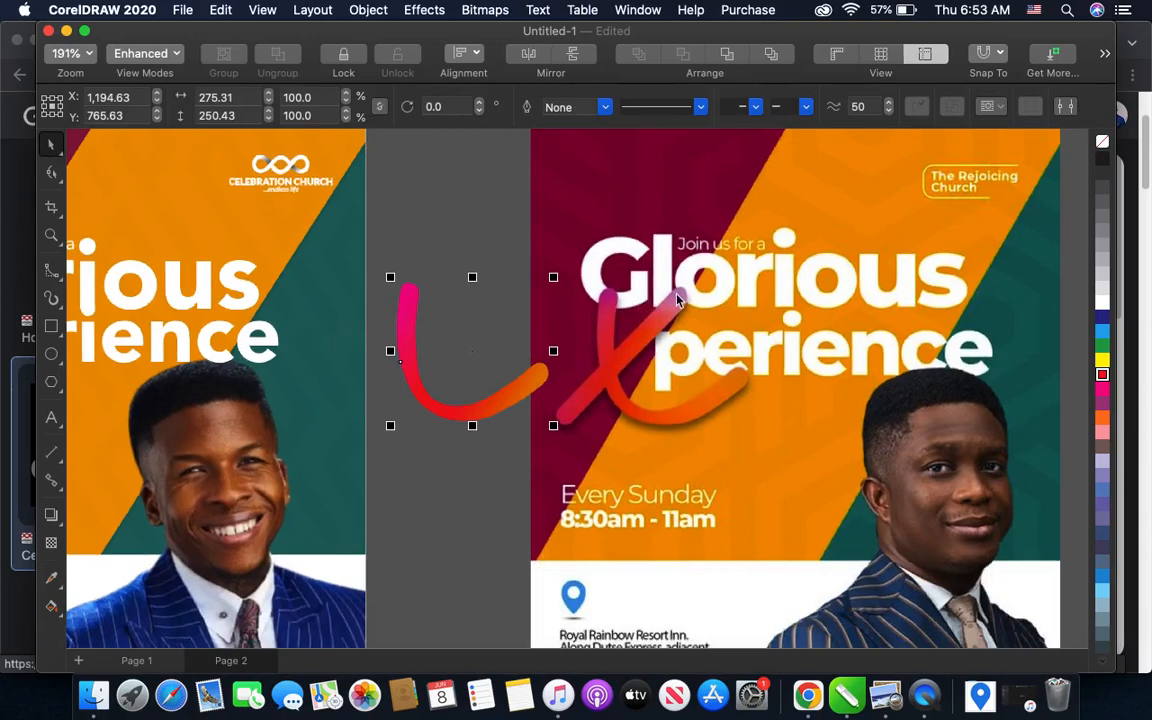
- Draw a narrow upright rectangle about 36 by 266 px below the curved stroke and fully round its corners
left_click(53, 328)
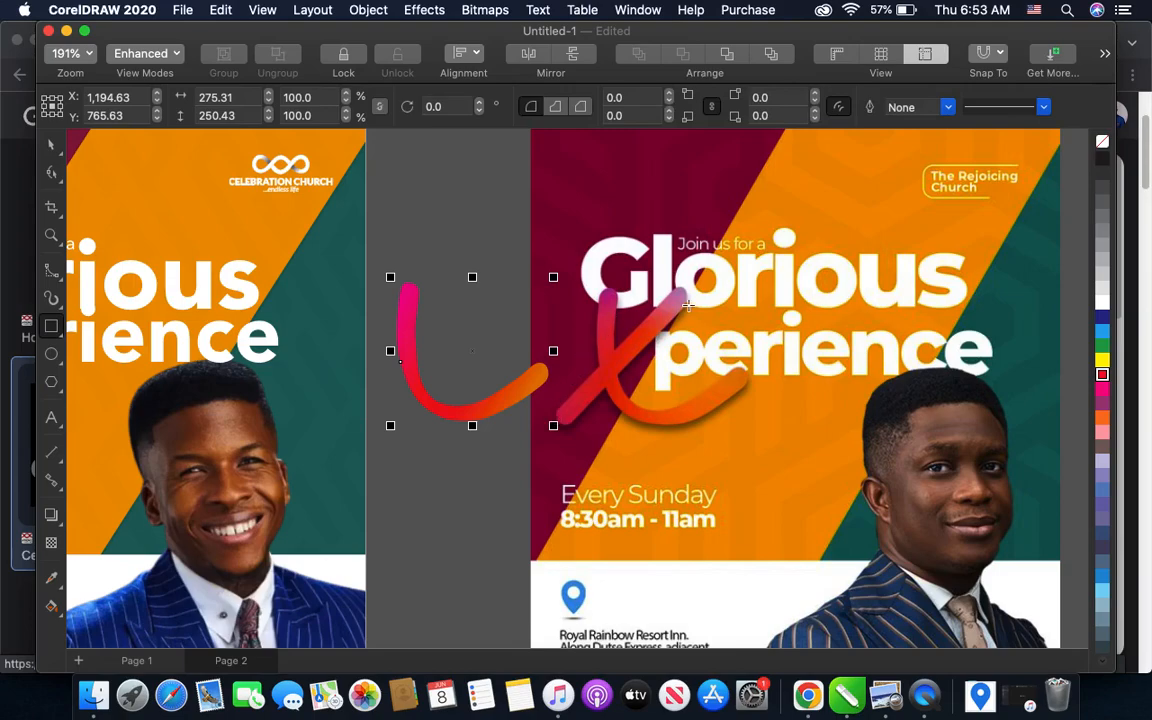
mouse_move(433, 449)
left_mouse_down()
mouse_move(453, 510)
mouse_move(452, 595)
left_mouse_up()
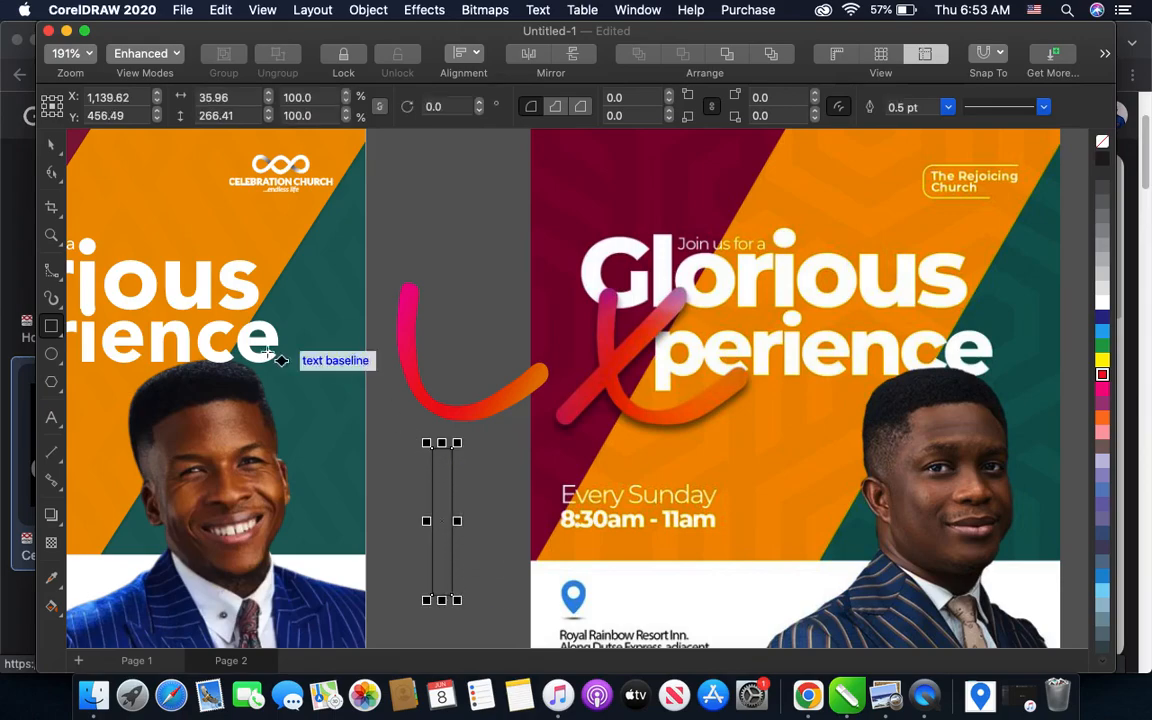
left_click(51, 175)
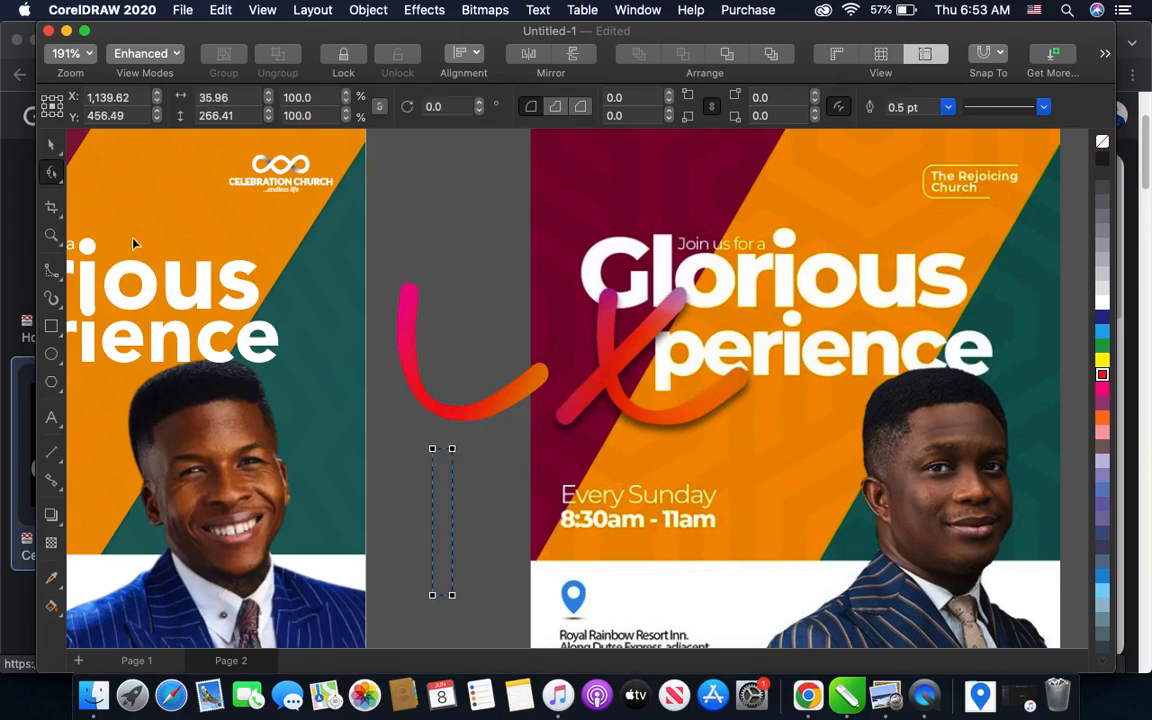
scroll(438, 460, "up", 5)
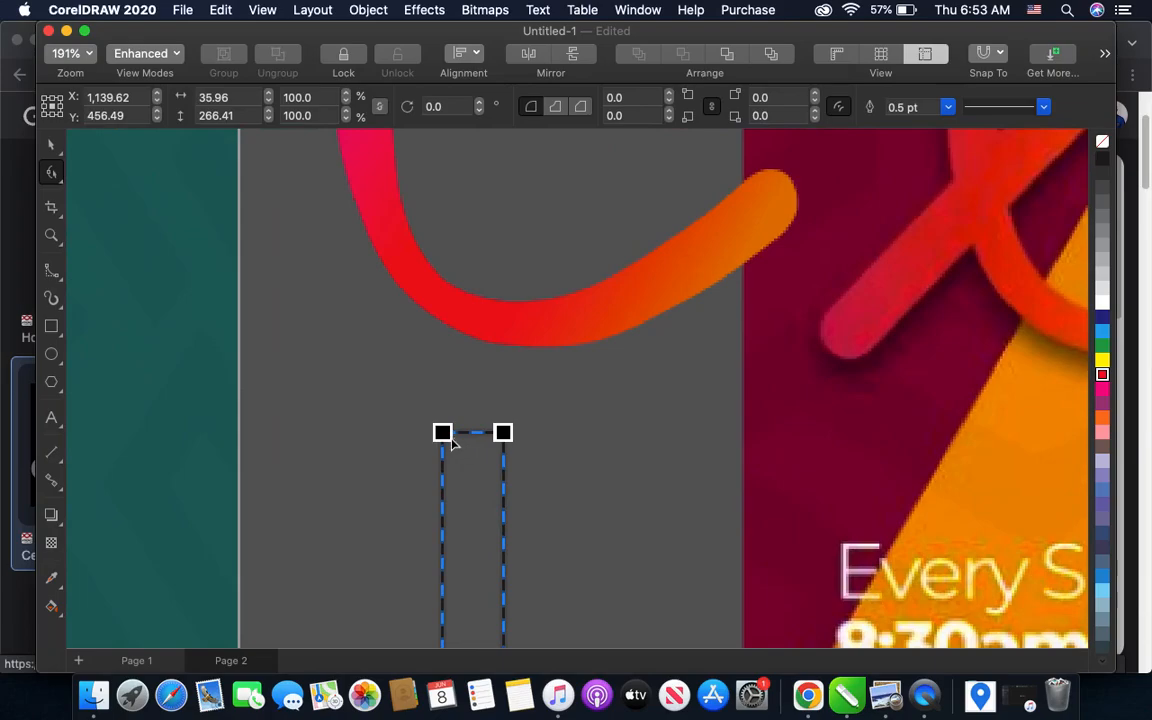
left_click_drag(437, 428, 437, 491)
key("super+z")
left_click_drag(441, 434, 442, 488)
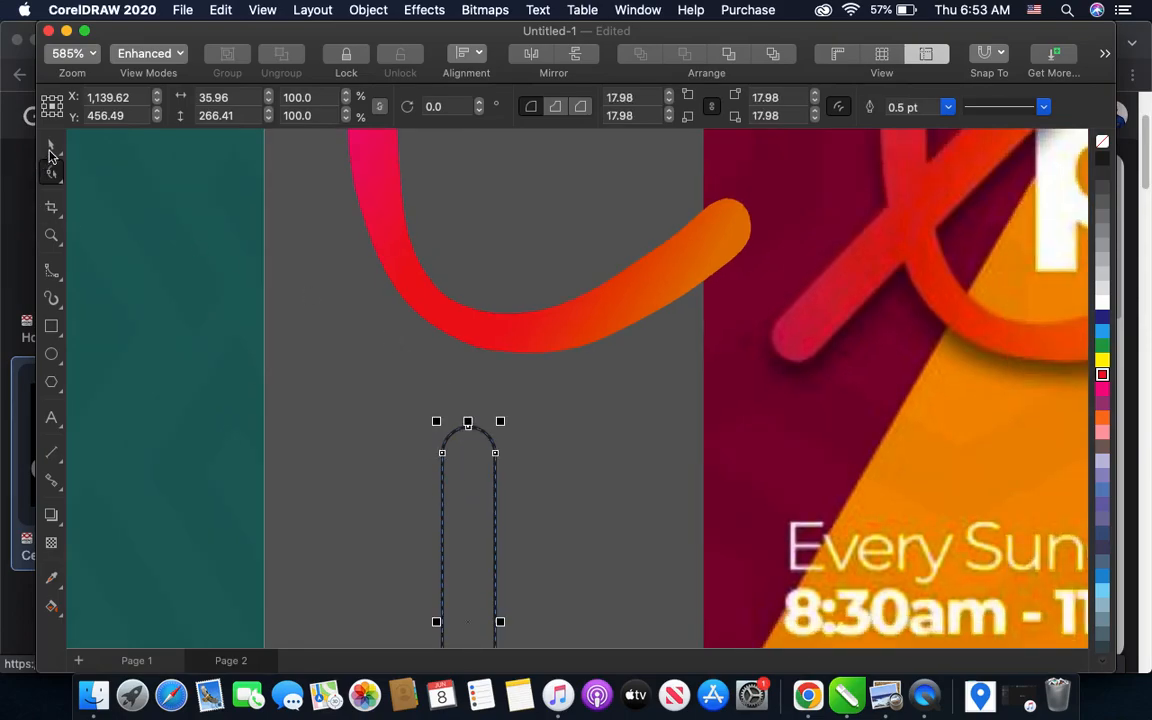
left_click(51, 144)
- Lengthen the rounded bar to about 307 px and rotate it to about 313.75°
scroll(432, 381, "down", 2)
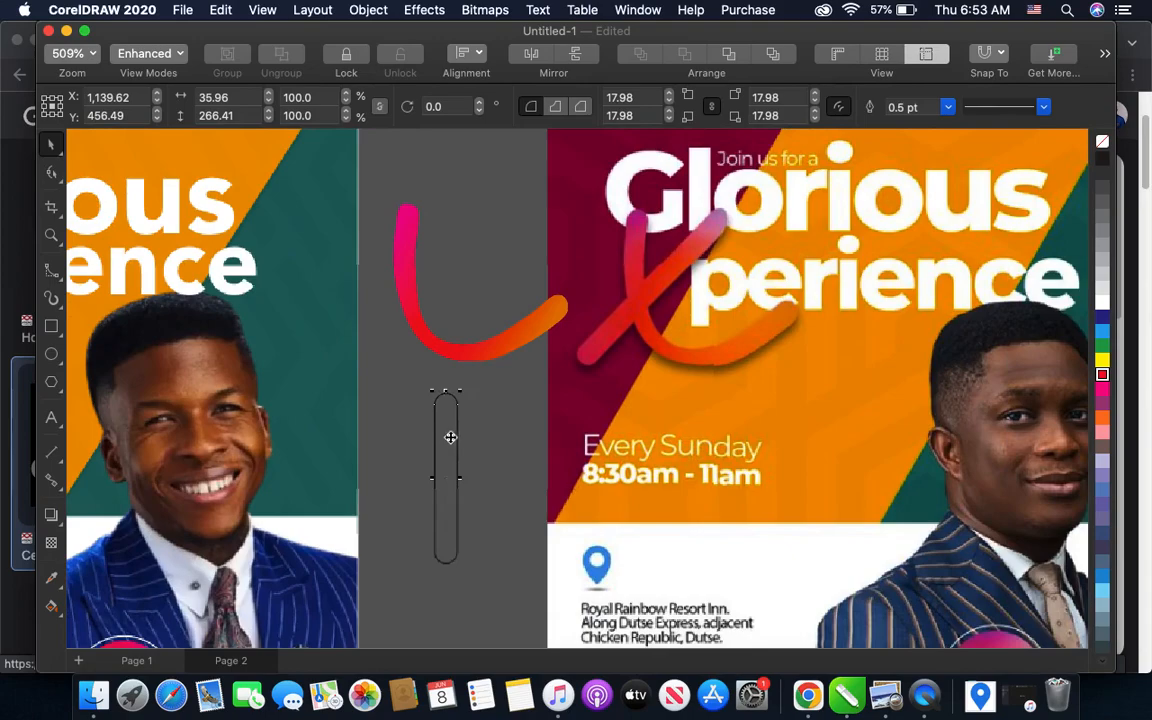
left_click_drag(444, 566, 445, 590)
left_click(445, 490)
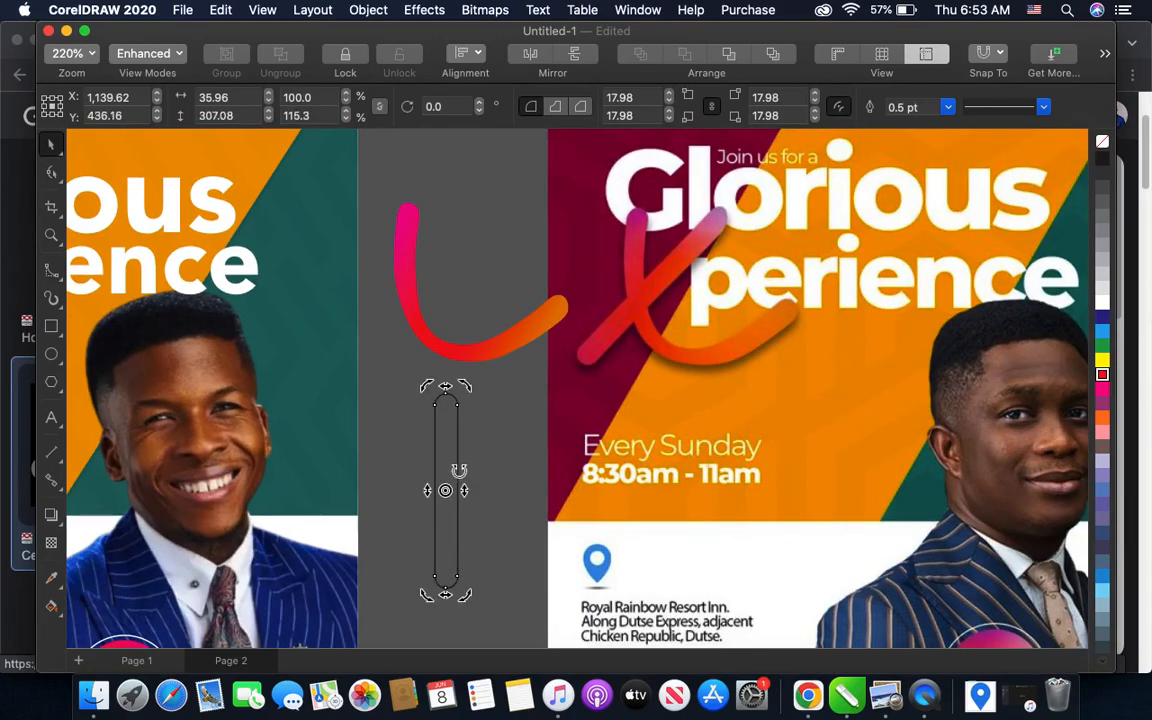
left_click_drag(463, 388, 540, 430)
left_click(481, 468)
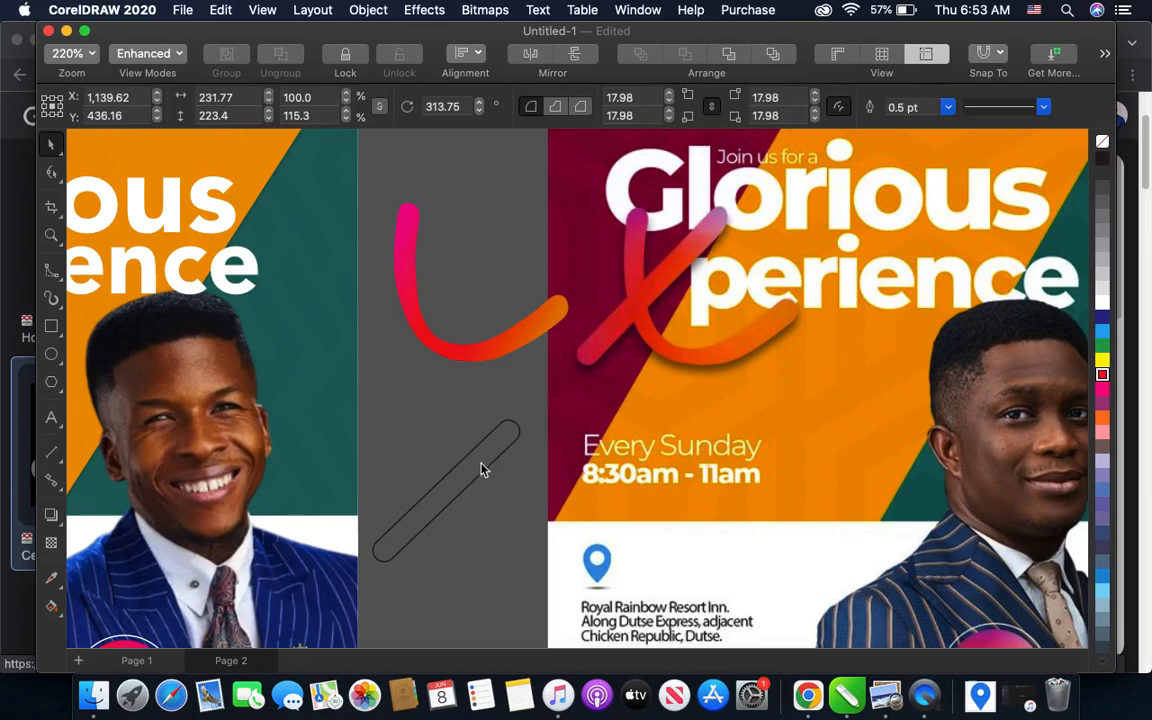
- Try to place the tilted bar across the curved stroke and resize it to match the sample X
left_click(475, 472)
left_click_drag(447, 486, 429, 296)
scroll(442, 277, "up", 2)
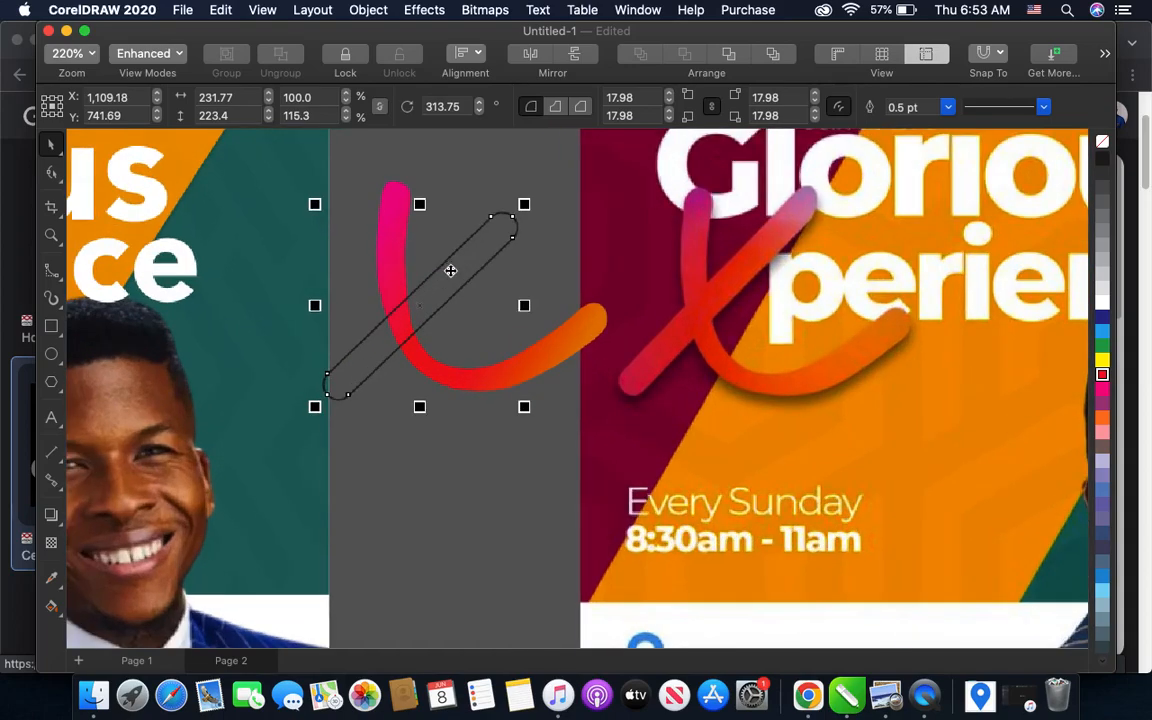
left_click_drag(524, 203, 560, 181)
left_click_drag(548, 407, 537, 393)
left_click_drag(317, 180, 335, 197)
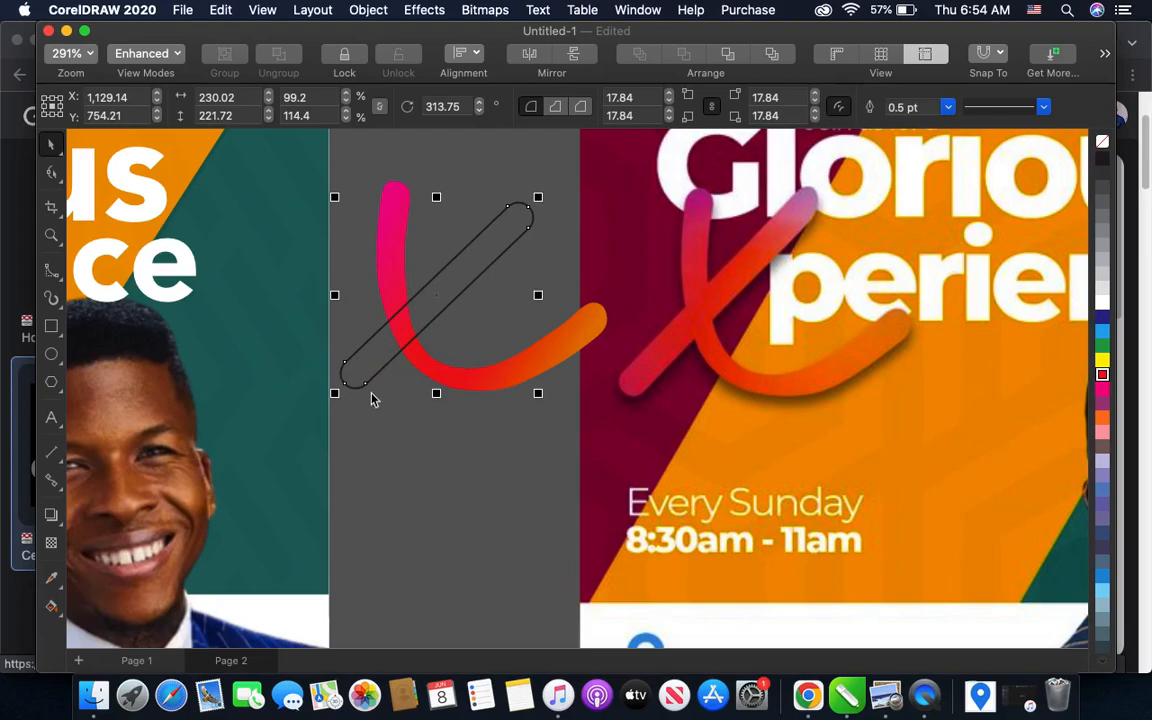
- Undo the tilted bar's resizing, repositioning and rotation
key("super+z")
key("super+z")
key("super+z")
key("super+z")
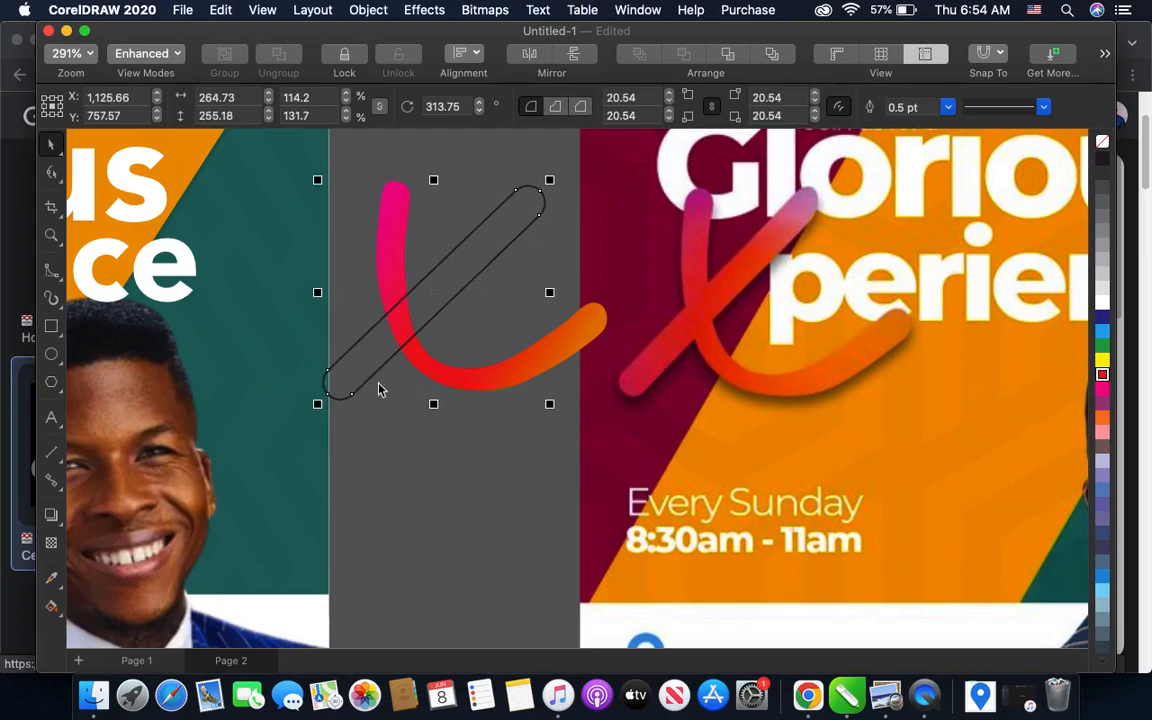
key("super+z")
- Stretch the upright rounded bar longer, to 141.1% of its height, and rotate it to about 320°
left_click_drag(446, 427, 560, 427)
left_click(452, 440)
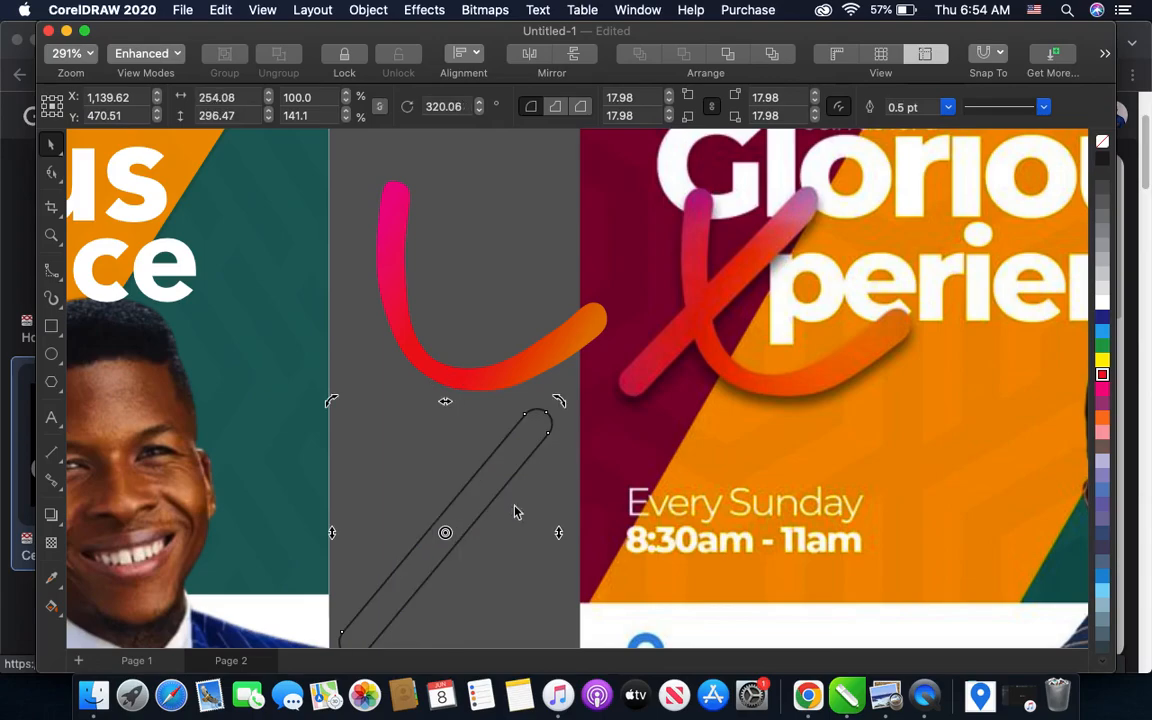
left_click(412, 476)
- Move the tilted bar across the curved stroke and scale it down to about 215 by 251 px overall
left_click_drag(445, 532, 420, 290)
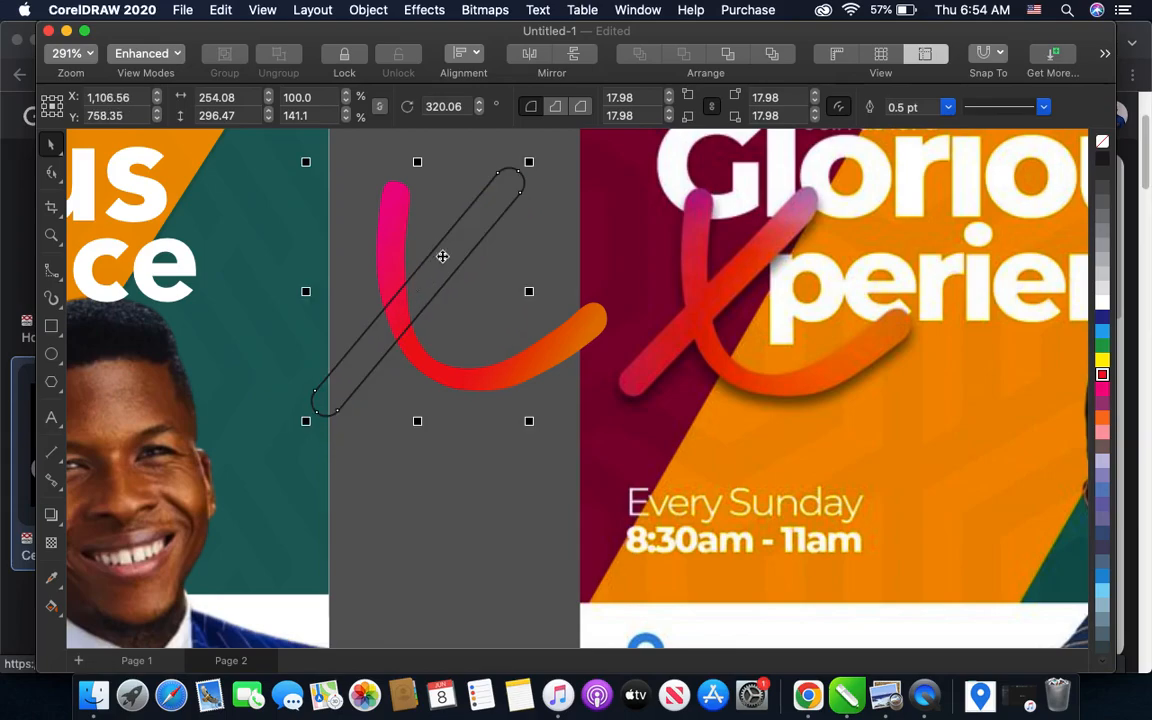
left_click_drag(527, 166, 518, 179)
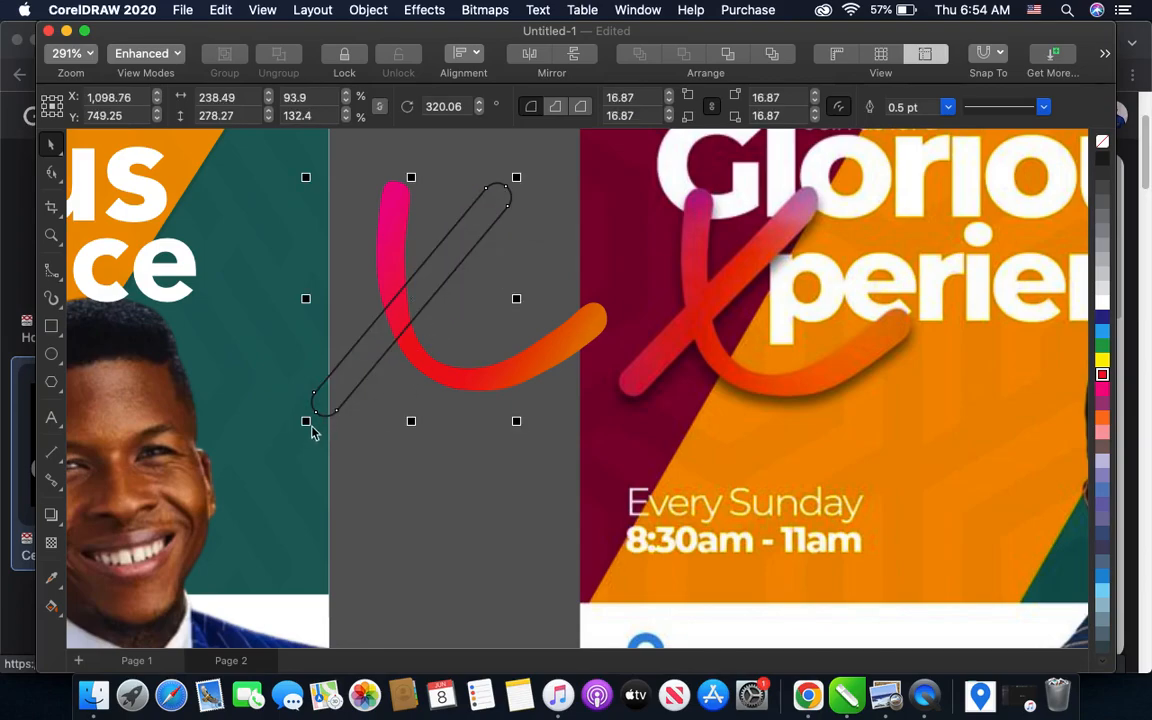
left_click_drag(306, 423, 315, 414)
left_click_drag(396, 323, 381, 321)
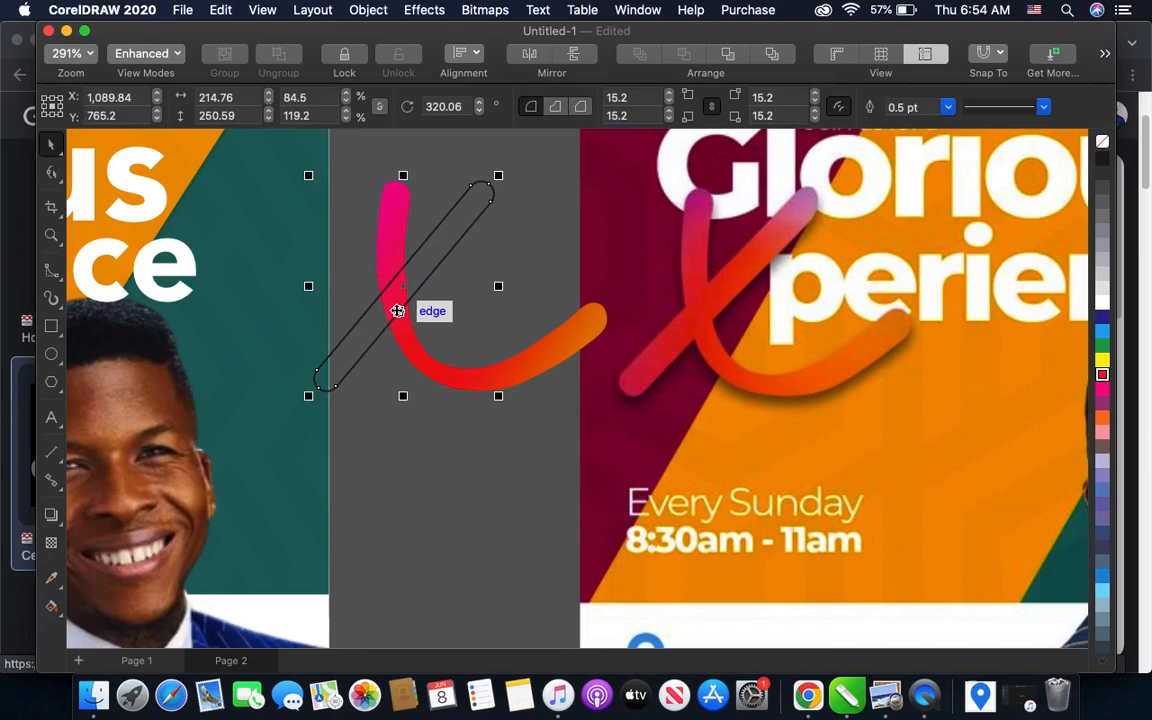
- Rotate the diagonal bar to about 316.4° to match the slant of the sample X
left_click(396, 312)
left_click_drag(308, 399, 295, 396)
left_click(402, 418)
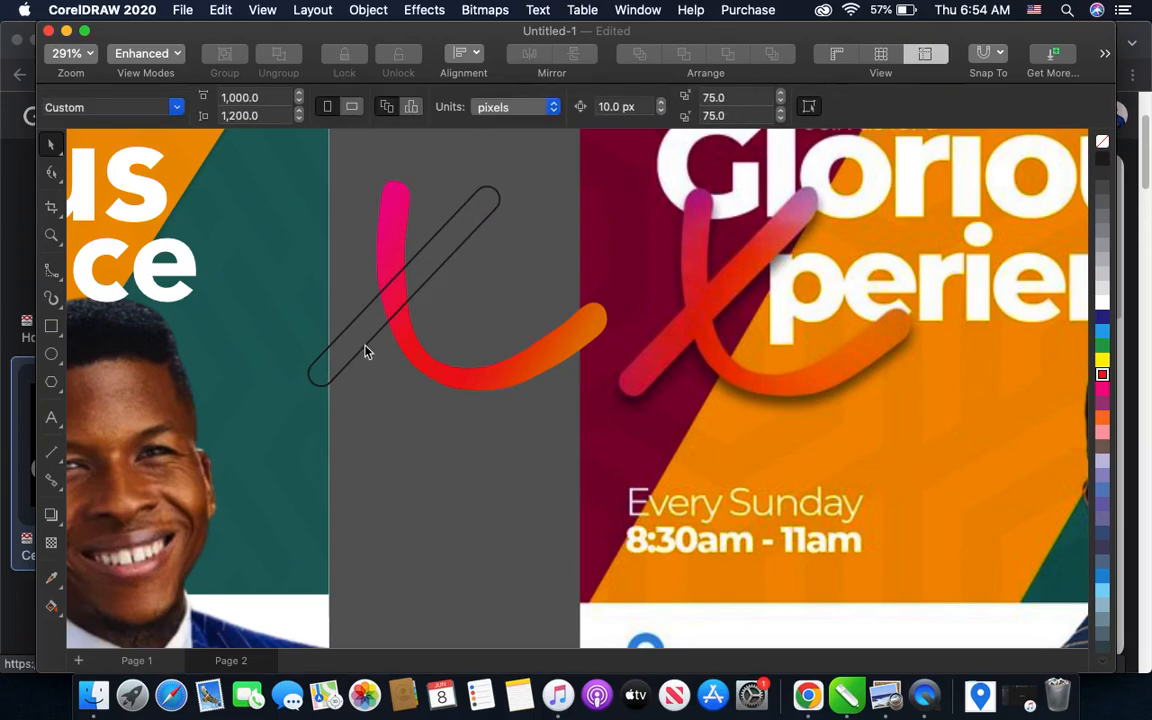
- Try to copy the curved stroke's gradient fill onto the diagonal bar
left_click(366, 350)
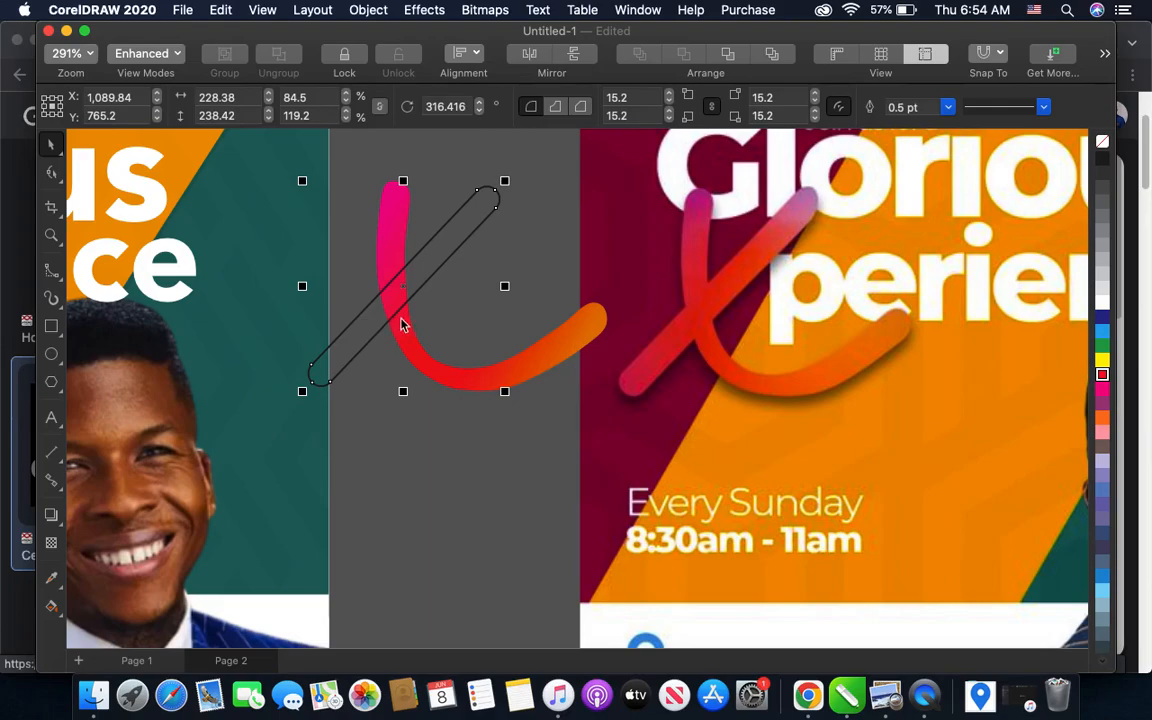
left_click(51, 612)
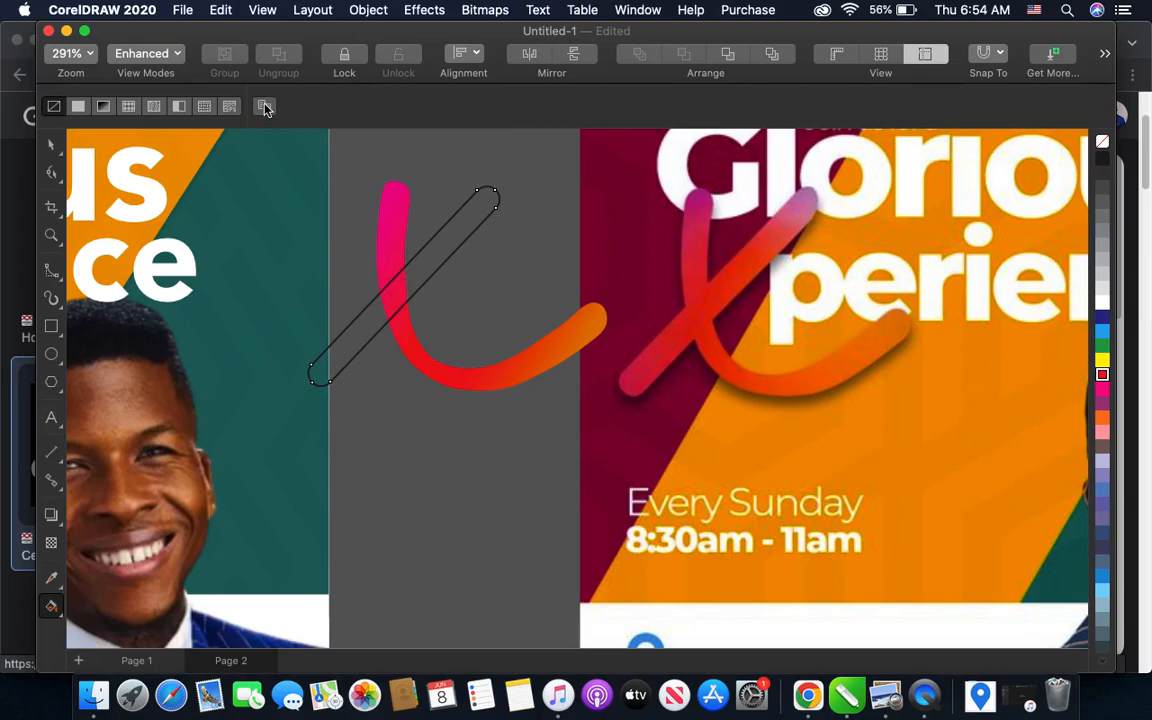
left_click(401, 344)
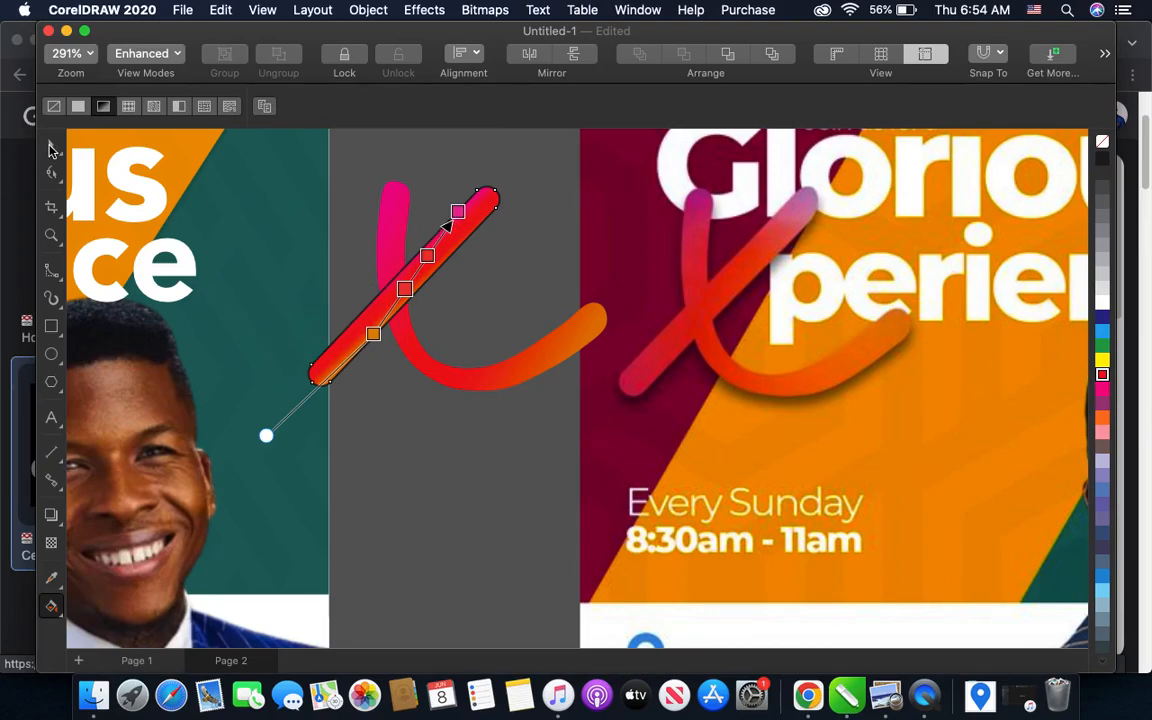
left_click(52, 148)
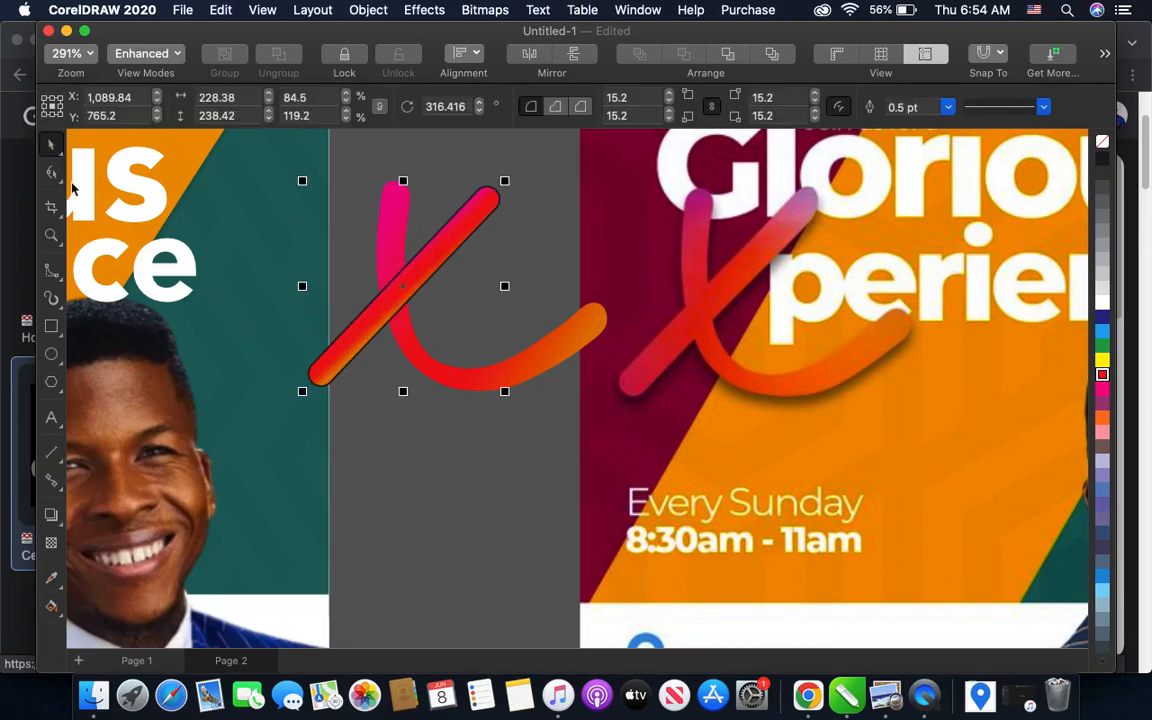
key("super+z")
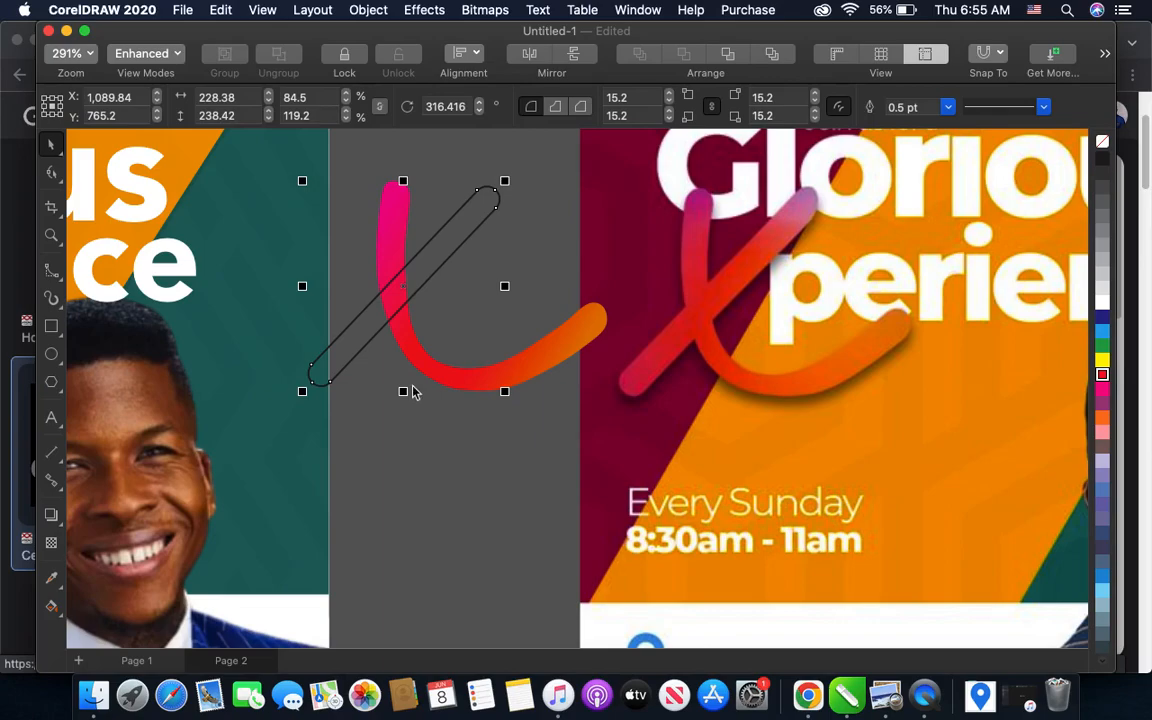
- Copy the curved stroke's gradient onto the diagonal bar and realign it so the orange node sits at the bar's lower tip
left_click(53, 609)
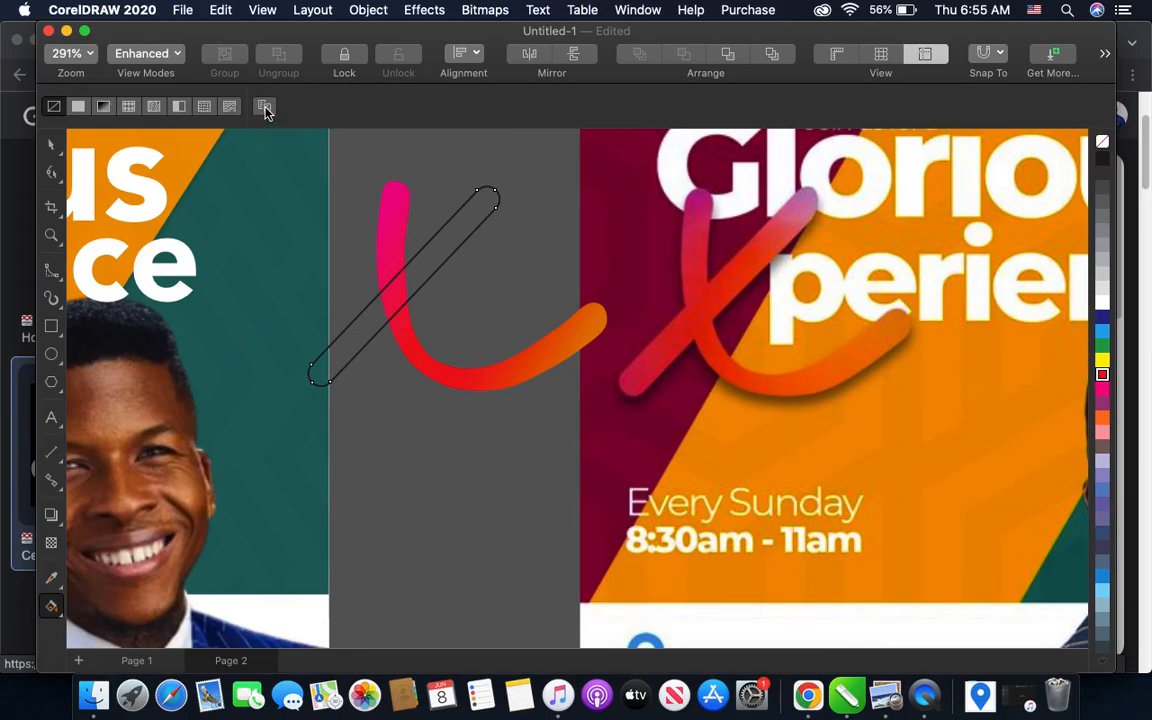
left_click(484, 372)
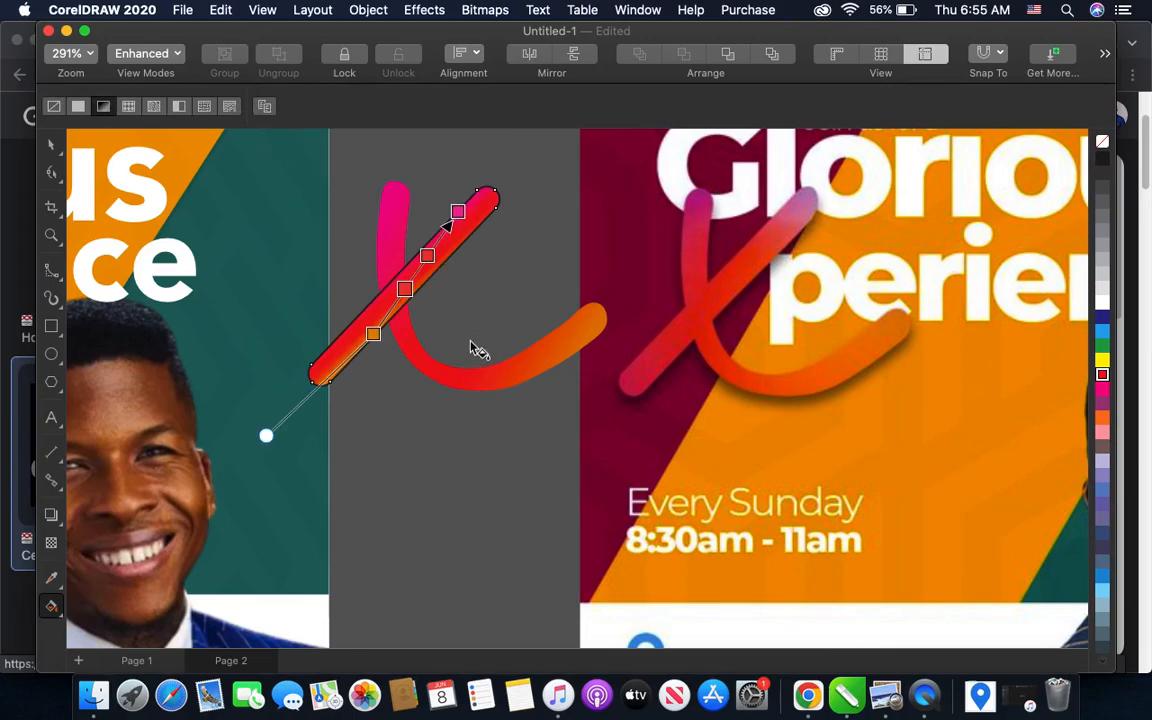
scroll(439, 238, "up", 1)
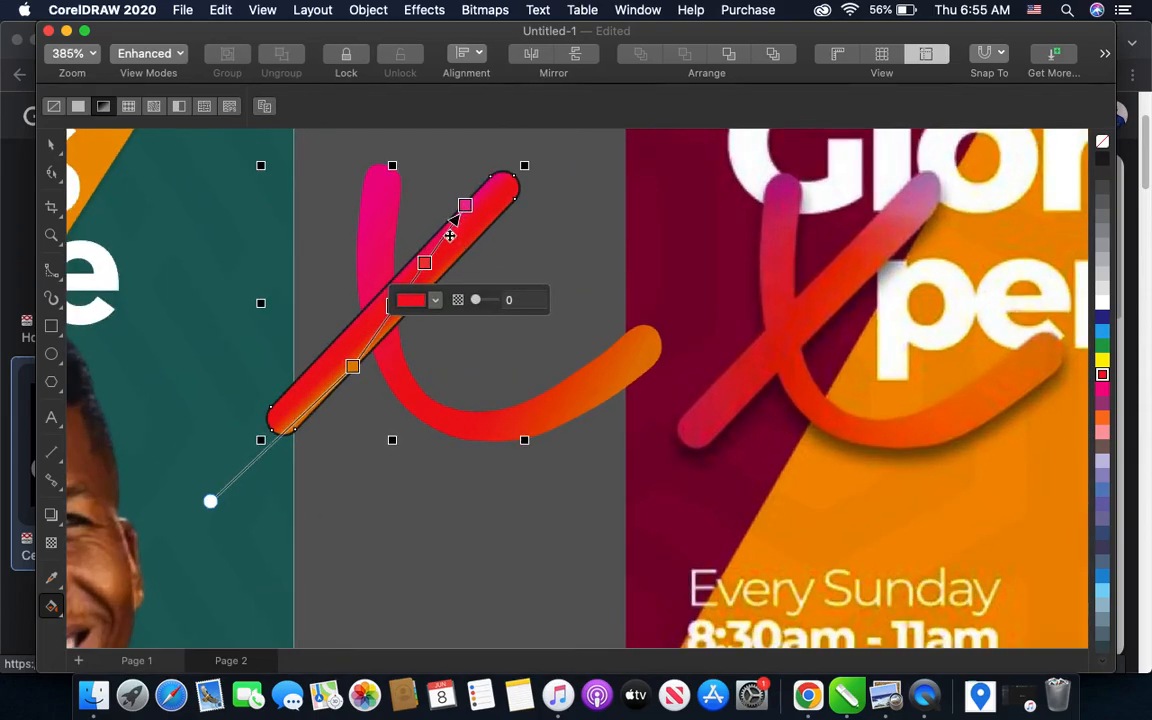
left_click_drag(206, 502, 208, 323)
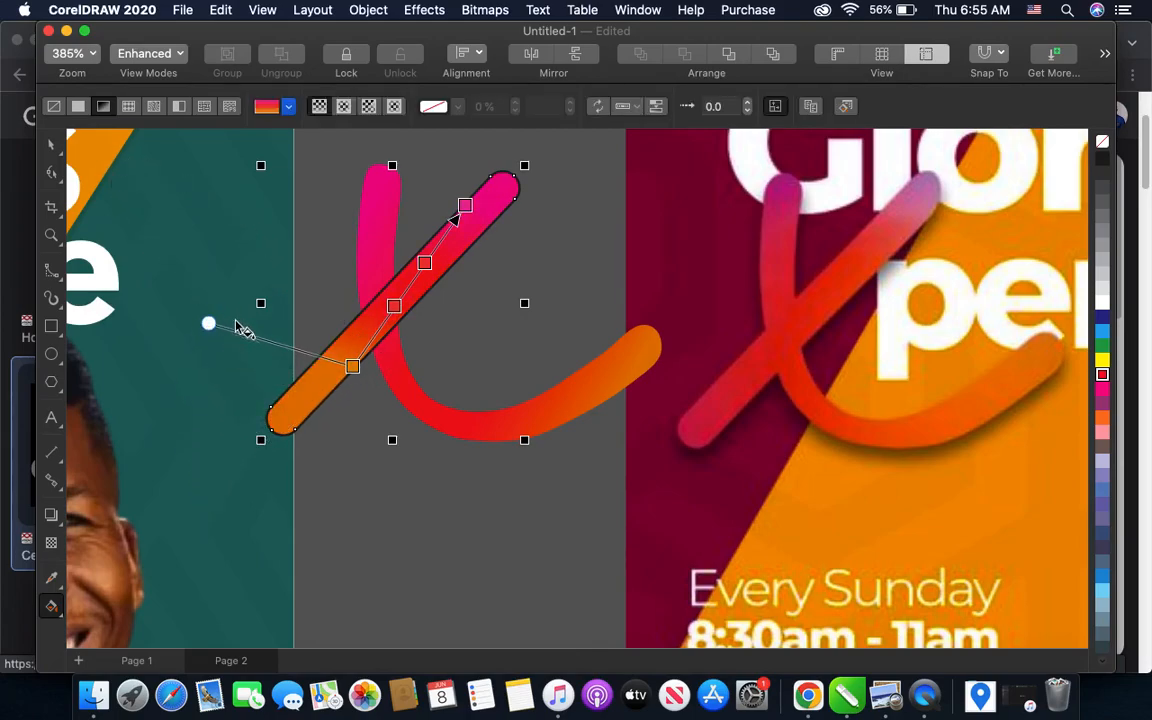
left_click_drag(352, 367, 268, 425)
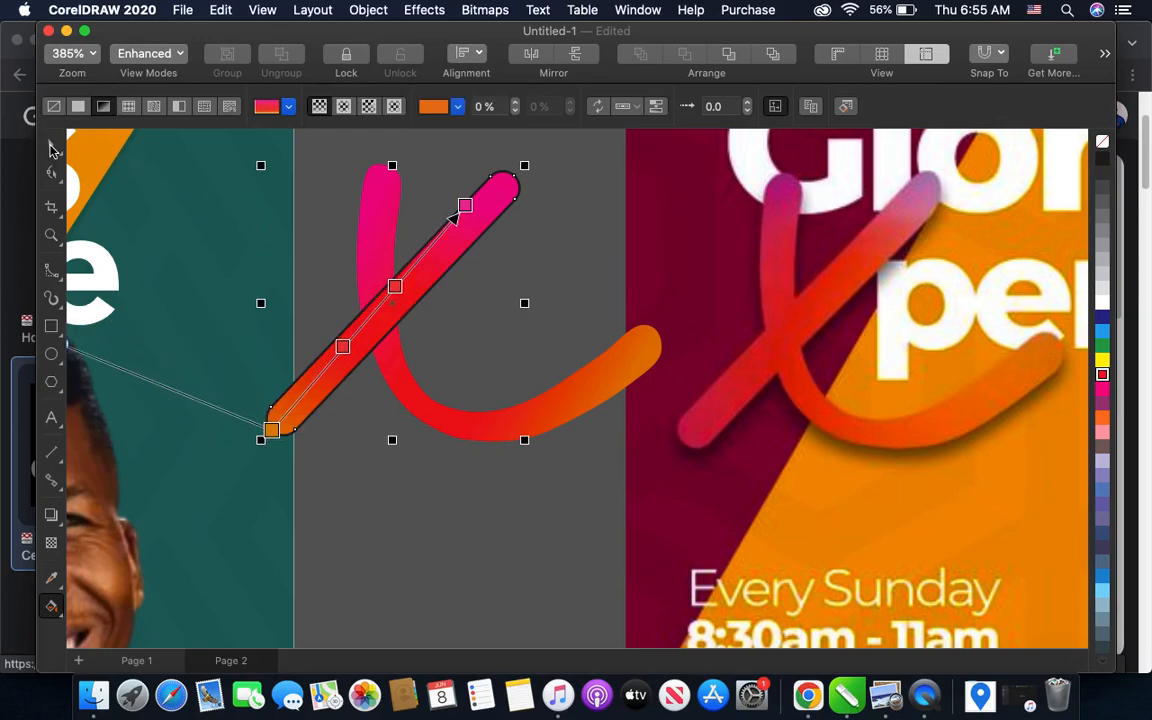
left_click(52, 147)
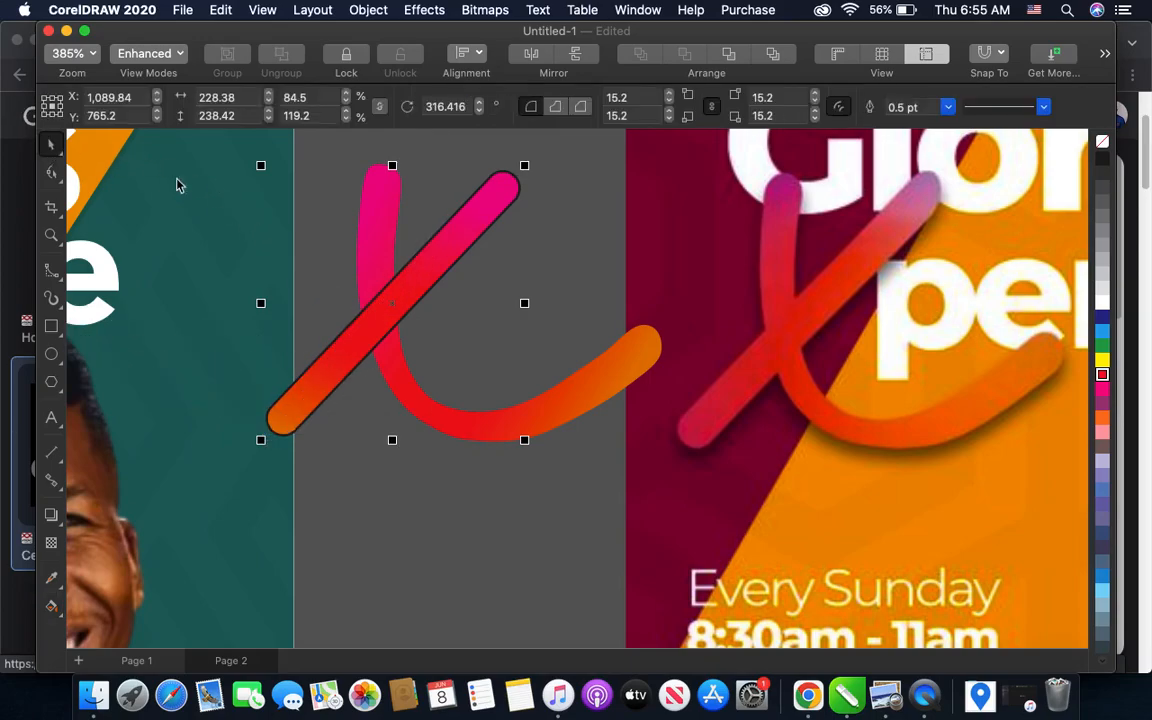
- Remove the outline from the diagonal bar of the X
right_click(1103, 147)
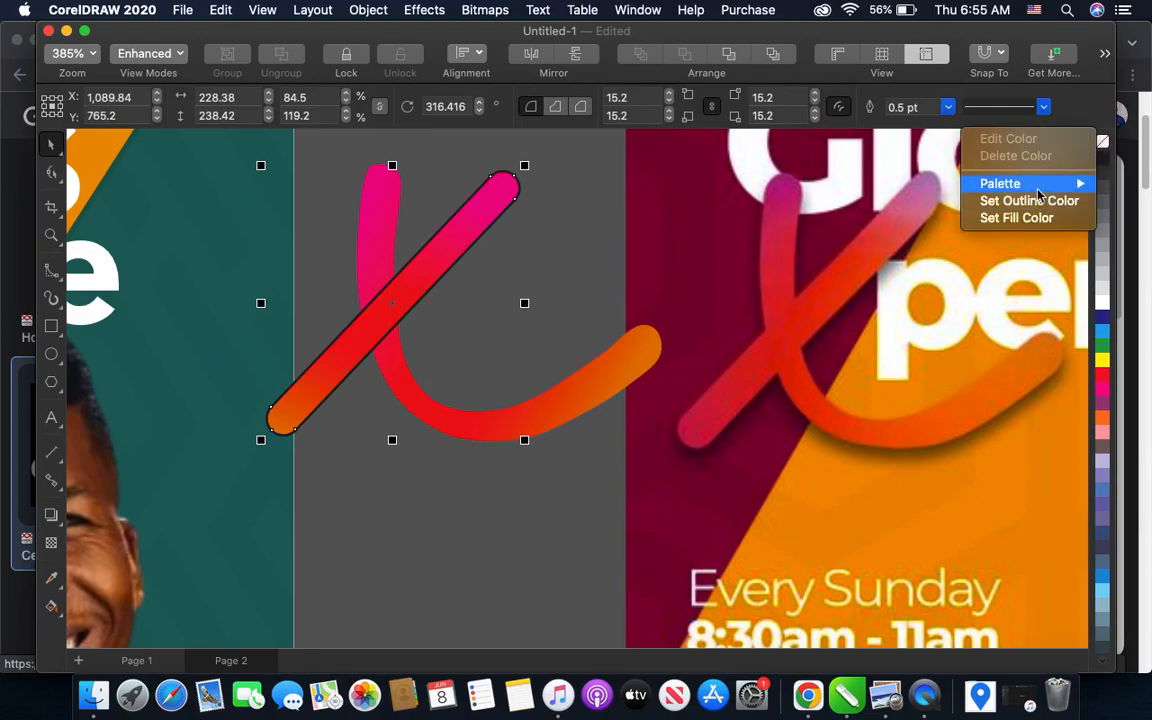
left_click(970, 192)
scroll(695, 307, "down", 4)
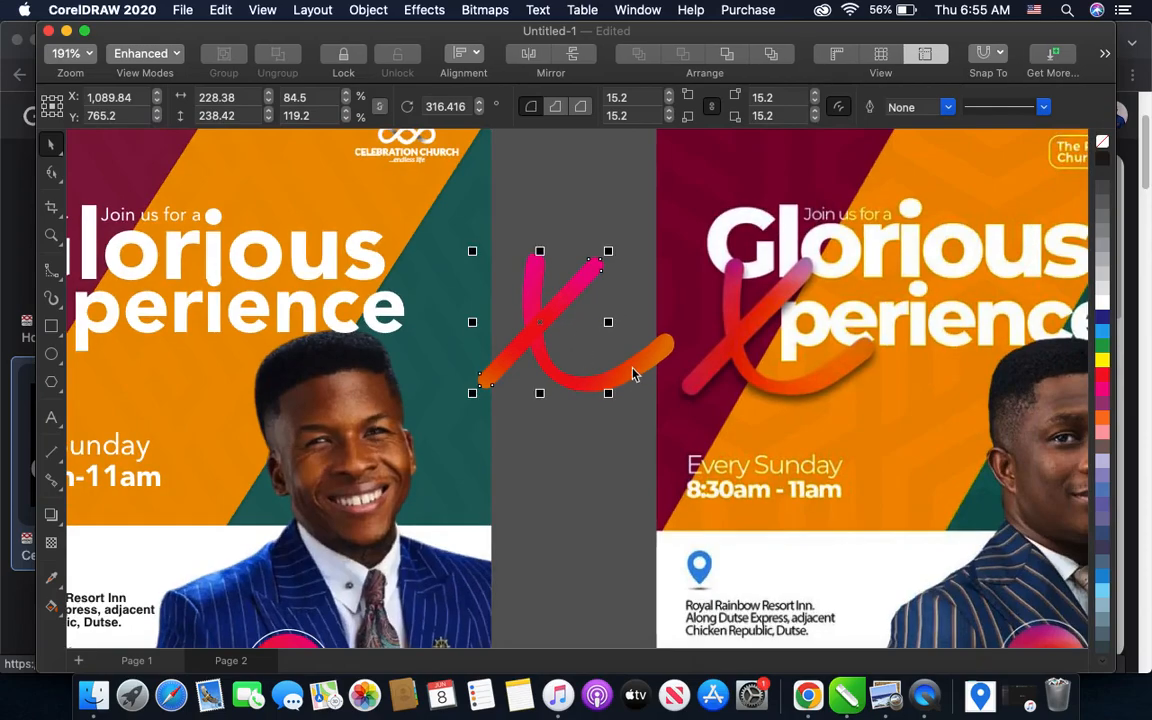
- Rotate the curved stroke of the X to about 2° and deselect it
left_click(633, 374)
left_click(640, 377)
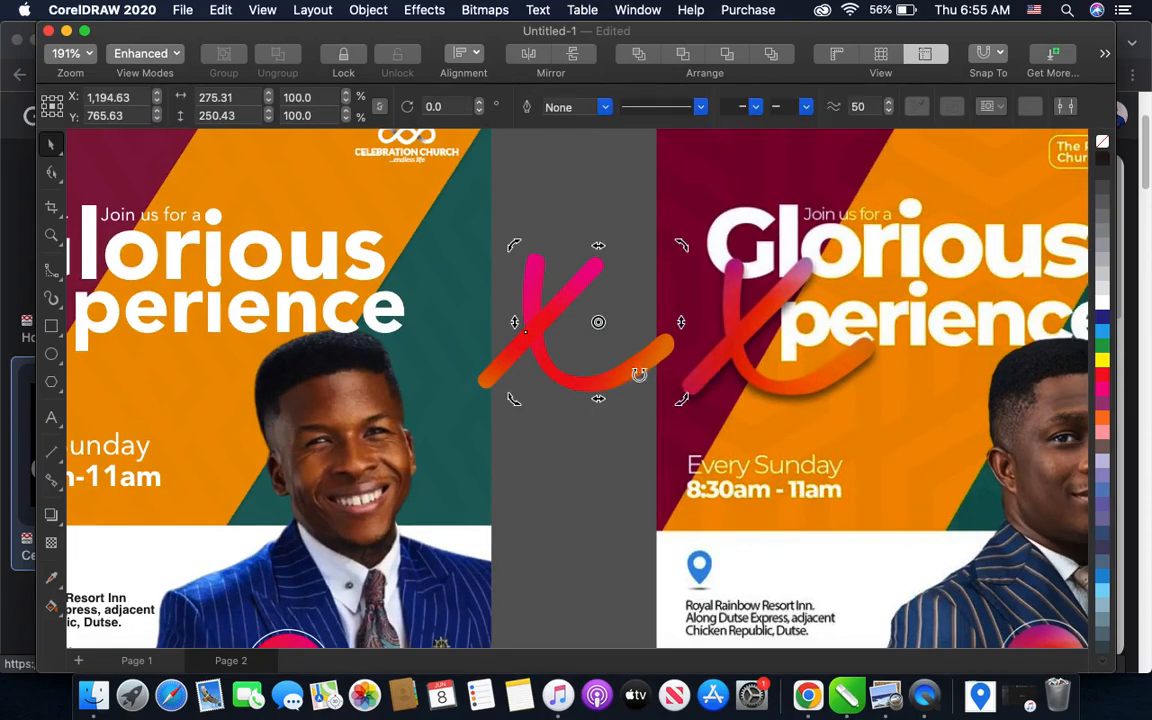
left_click_drag(677, 397, 683, 395)
left_click(511, 387)
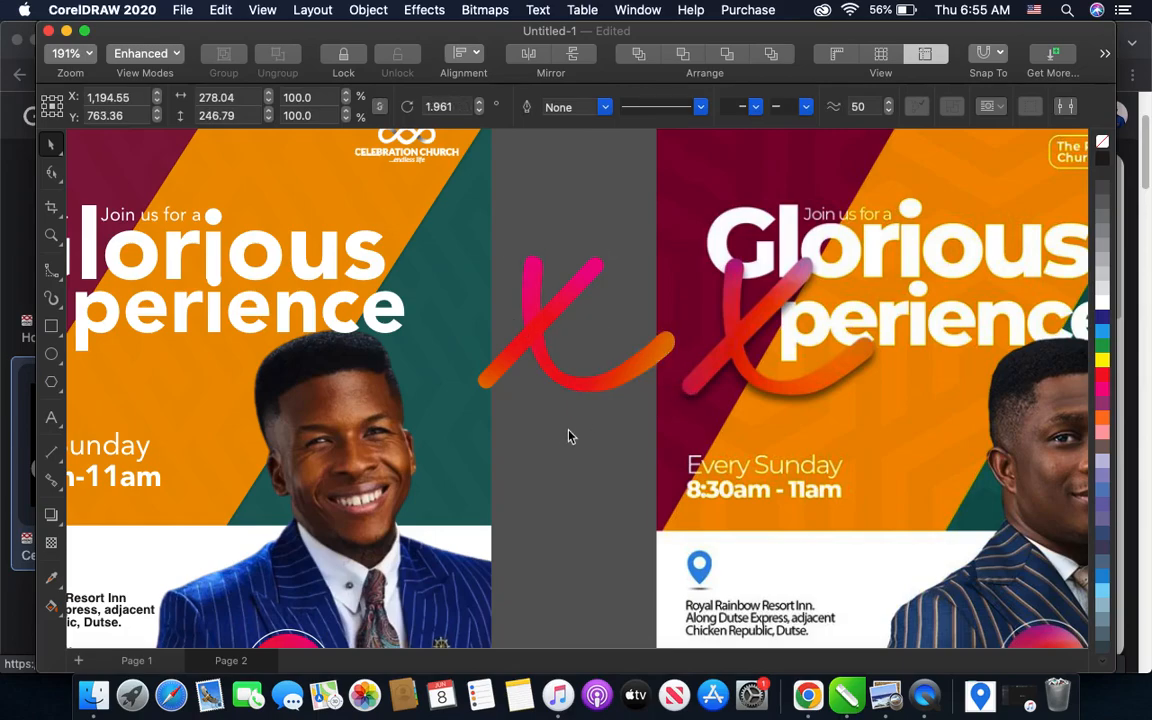
- Shift the diagonal bar slightly right and down across the curved stroke and enlarge it to about 249 by 260 px overall
left_click(502, 380)
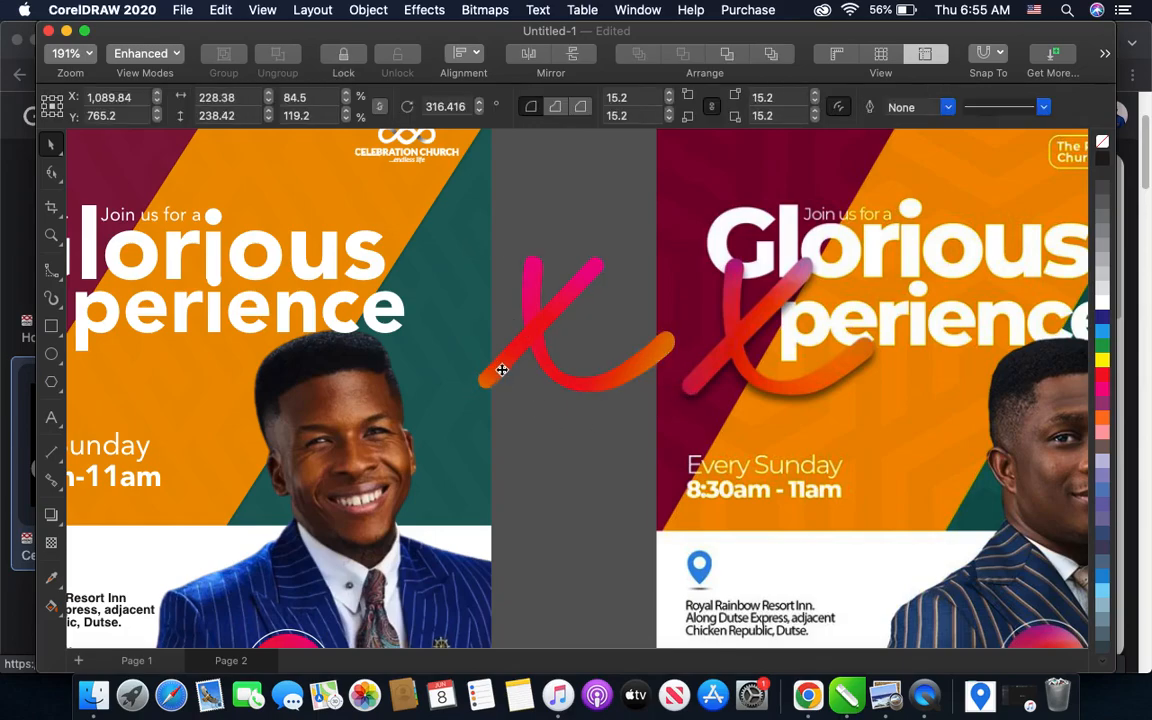
left_click_drag(514, 382, 516, 384)
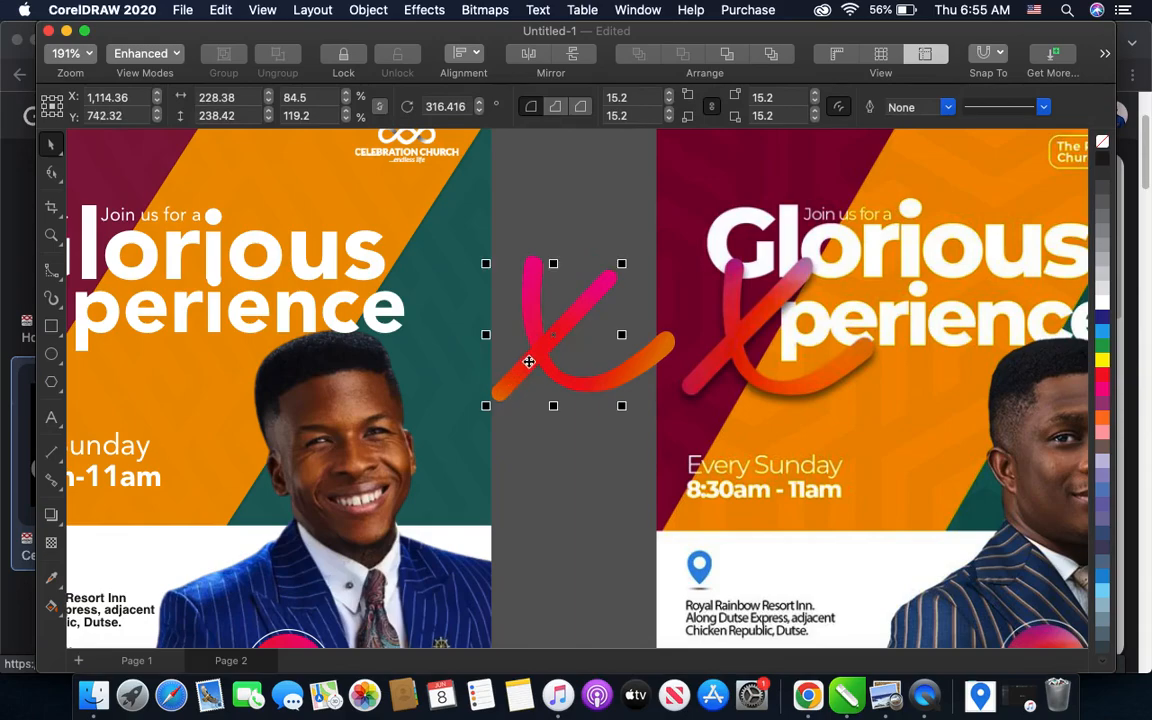
left_click_drag(623, 263, 634, 250)
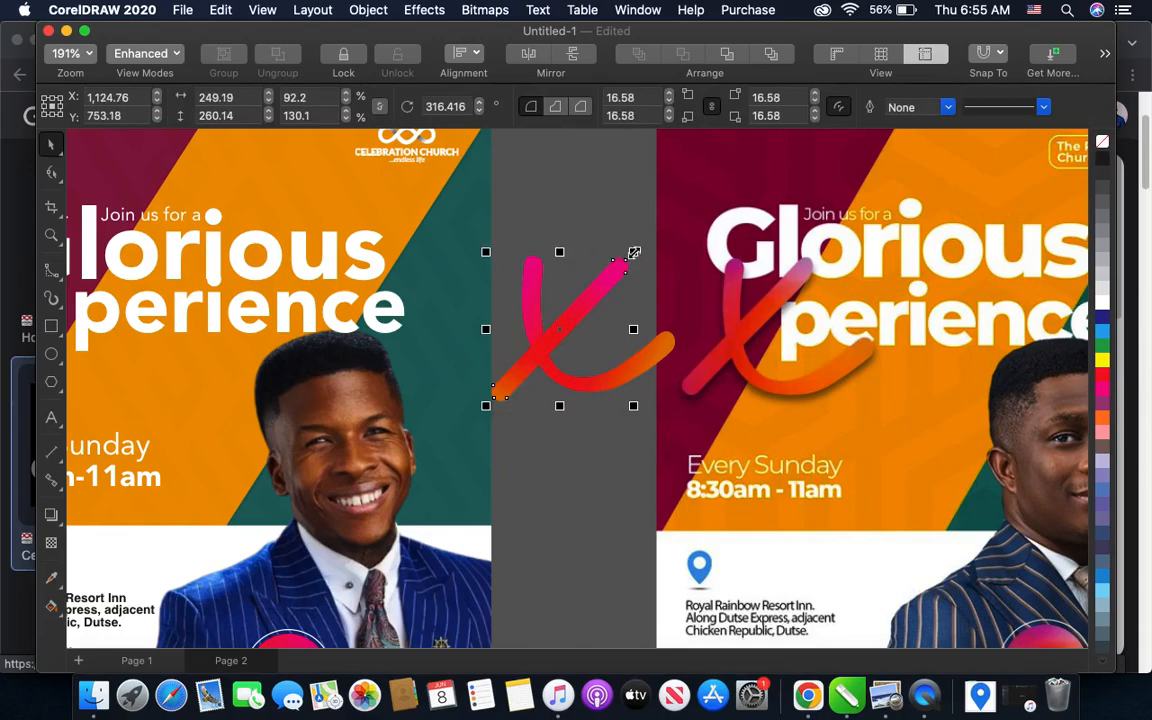
left_click(559, 440)
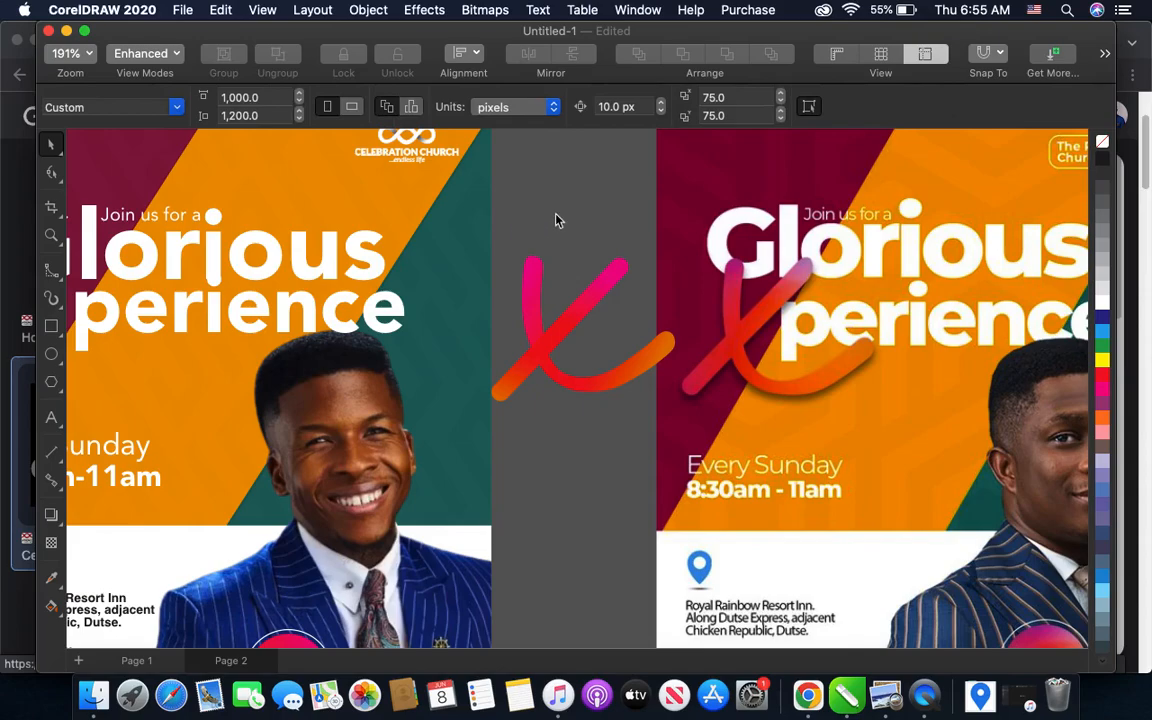
- Move the sample flyer farther from the artwork and group the two strokes of the X
scroll(510, 262, "down", 3)
scroll(643, 231, "up", 2)
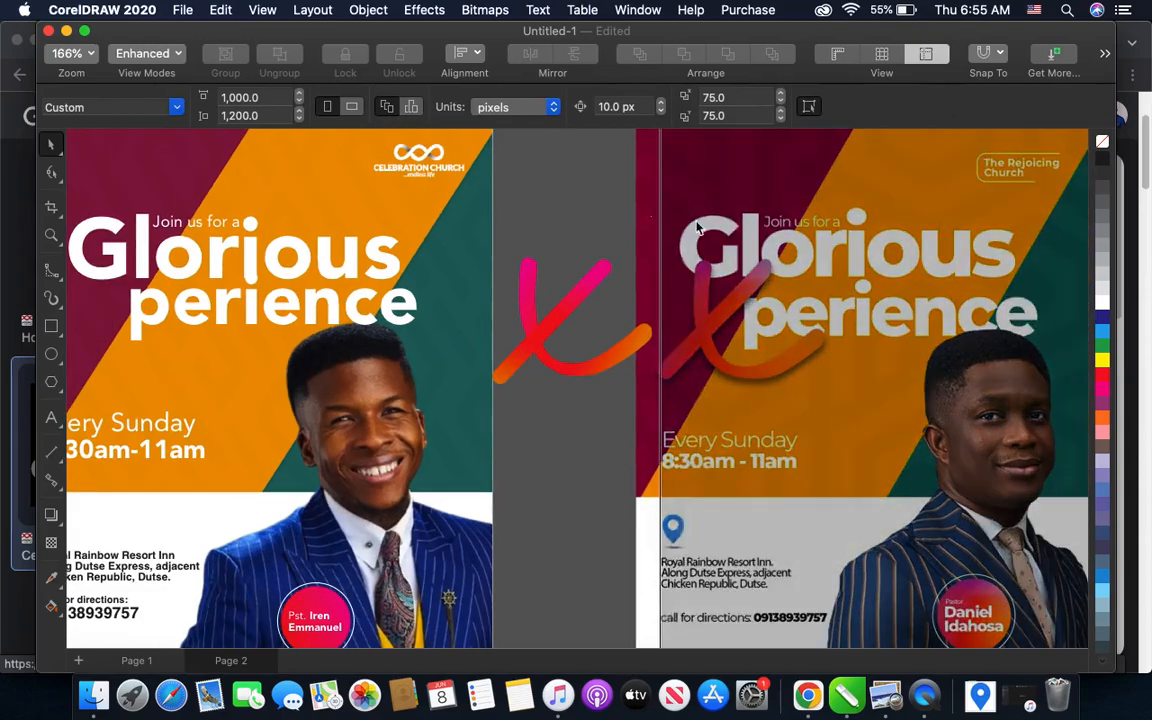
left_click_drag(683, 272, 763, 275)
mouse_move(627, 459)
left_mouse_down()
mouse_move(489, 283)
mouse_move(470, 221)
left_mouse_up()
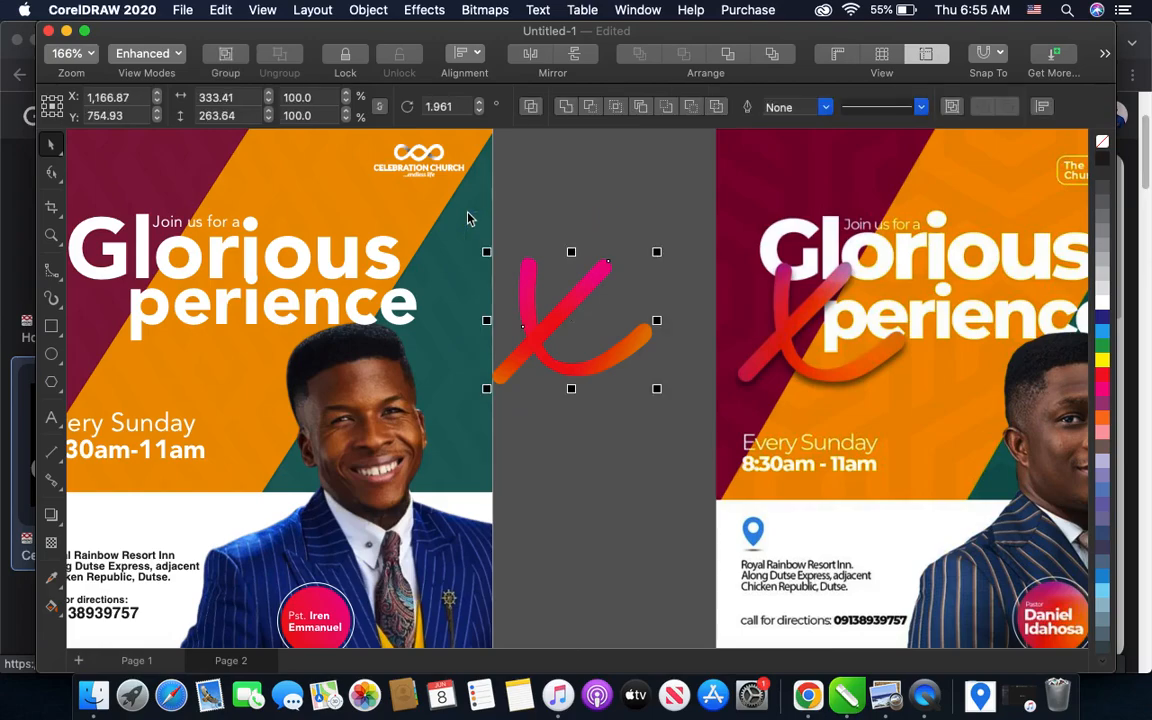
key("super+g")
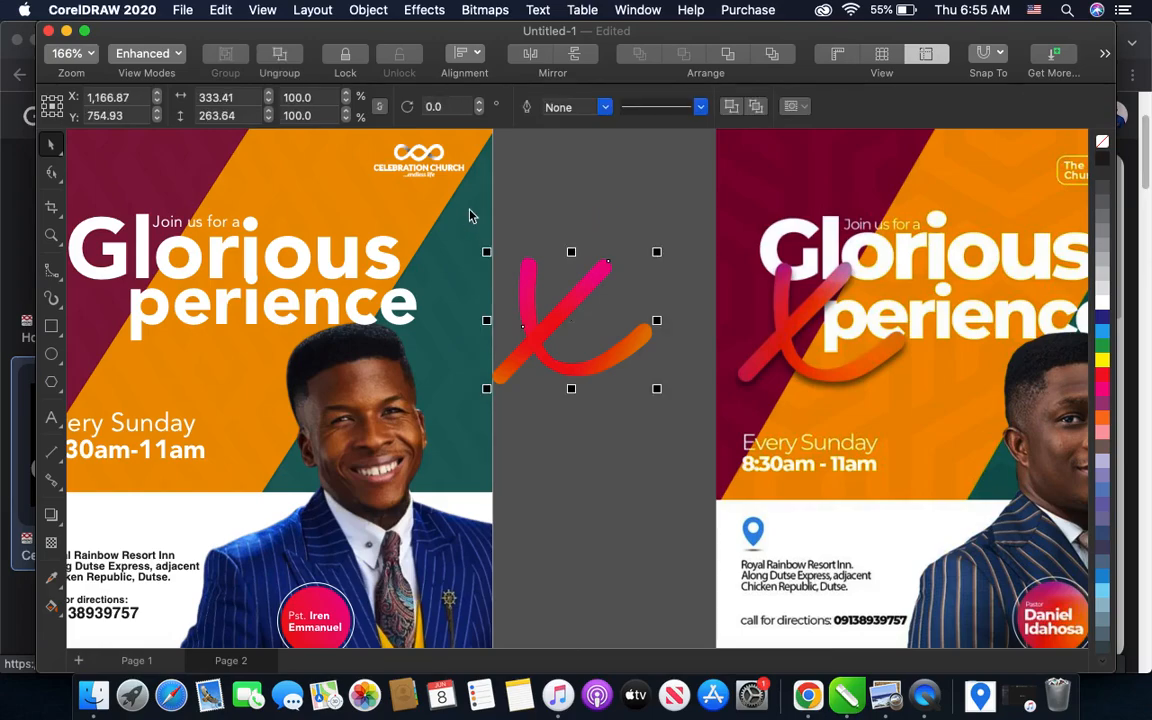
- Add a horizontal drop shadow to the grouped X using Multiply, opacity 50 and feather 15
left_click(53, 517)
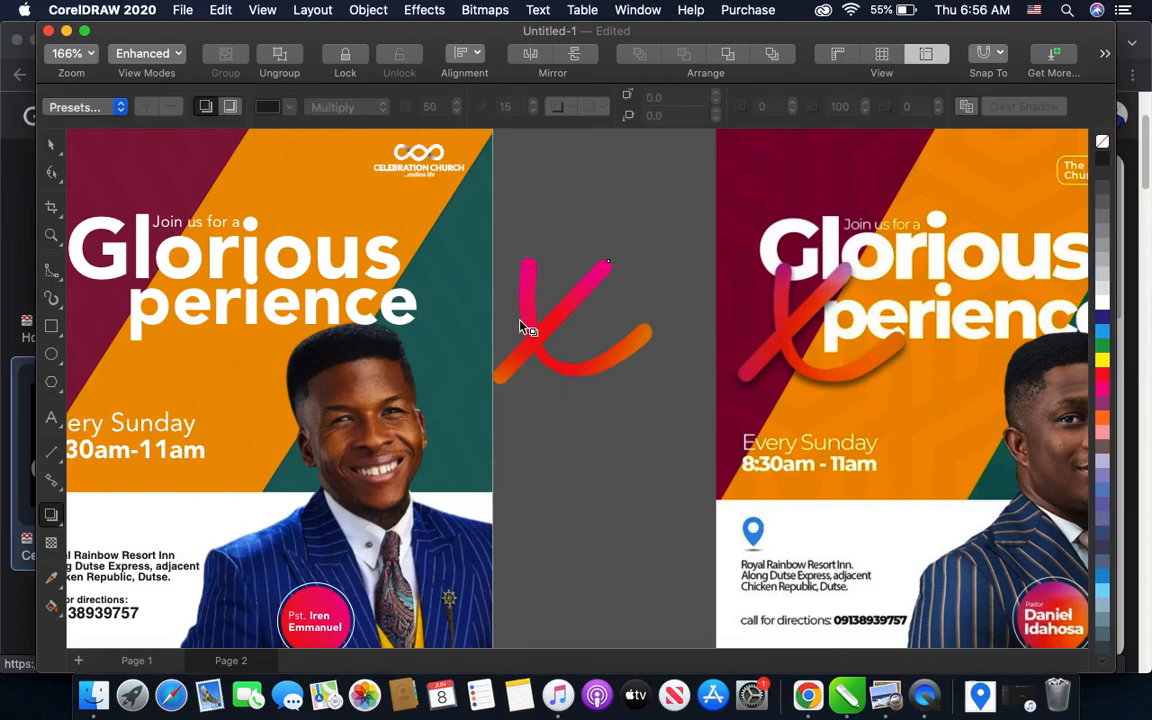
mouse_move(510, 325)
left_mouse_down()
mouse_move(661, 327)
mouse_move(650, 337)
mouse_move(661, 324)
left_mouse_up()
scroll(648, 334, "up", 3)
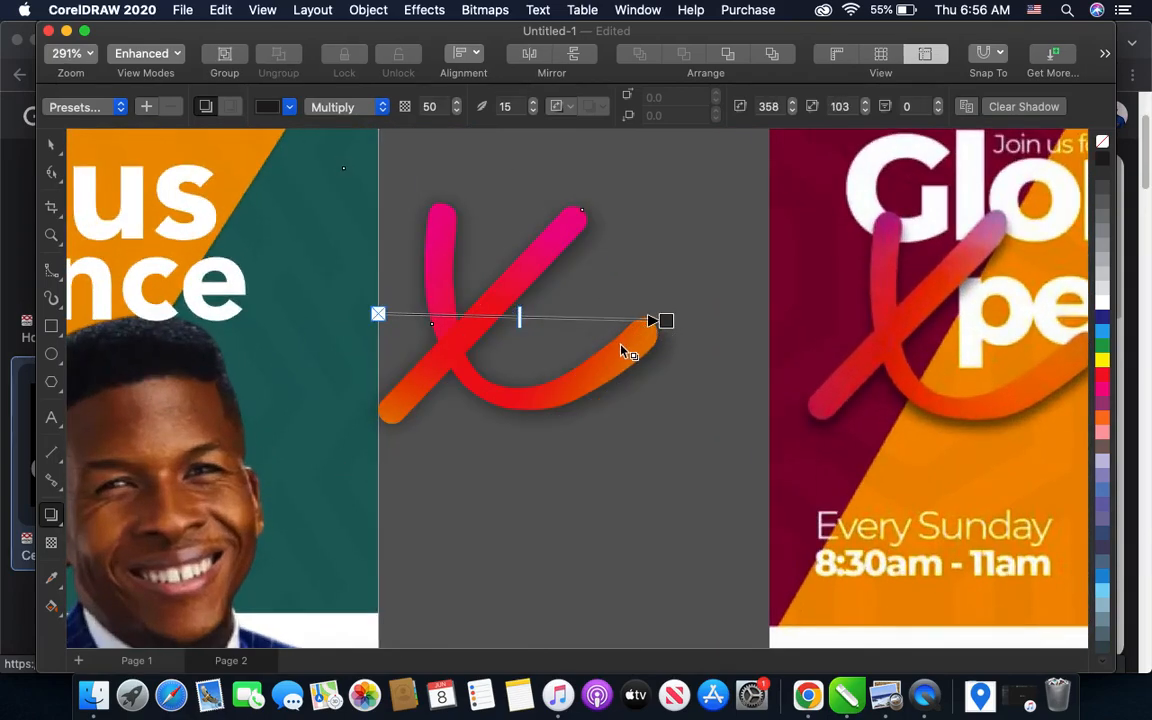
scroll(617, 352, "down", 3)
scroll(609, 363, "down", 2)
- Move the shadowed X onto the flyer in front of "perience" and shorten its shadow's extent to 100
left_click(51, 144)
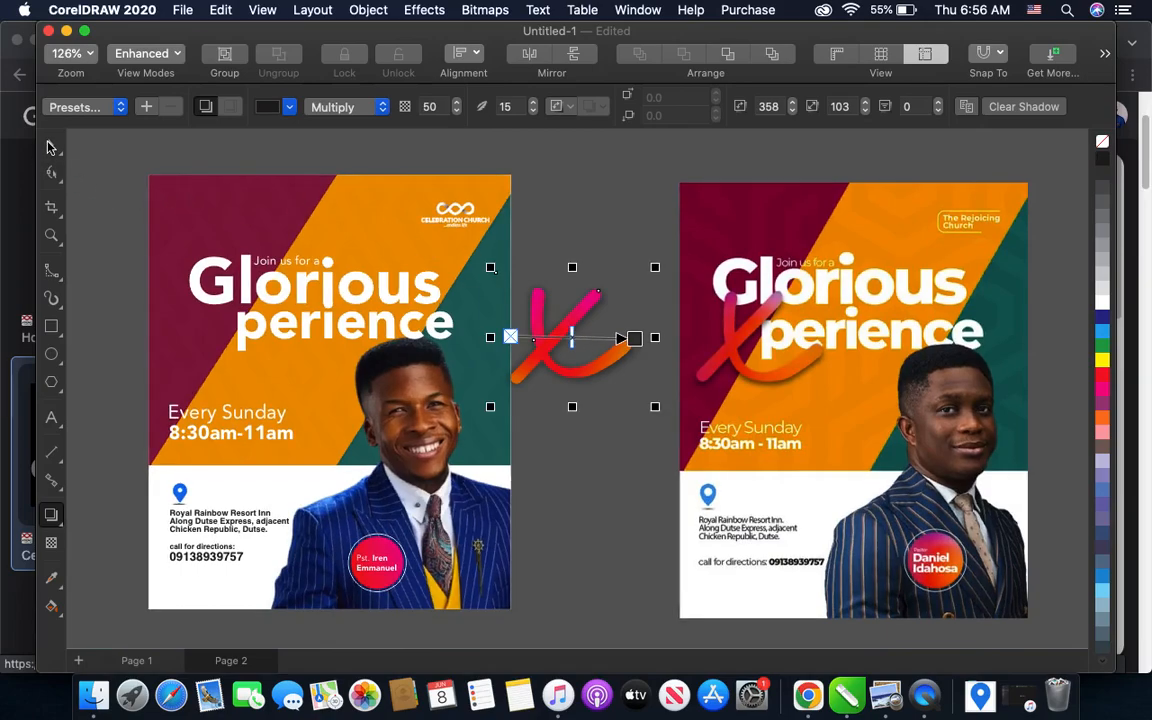
scroll(600, 345, "down", 2)
scroll(614, 355, "up", 4)
left_click_drag(626, 350, 253, 338)
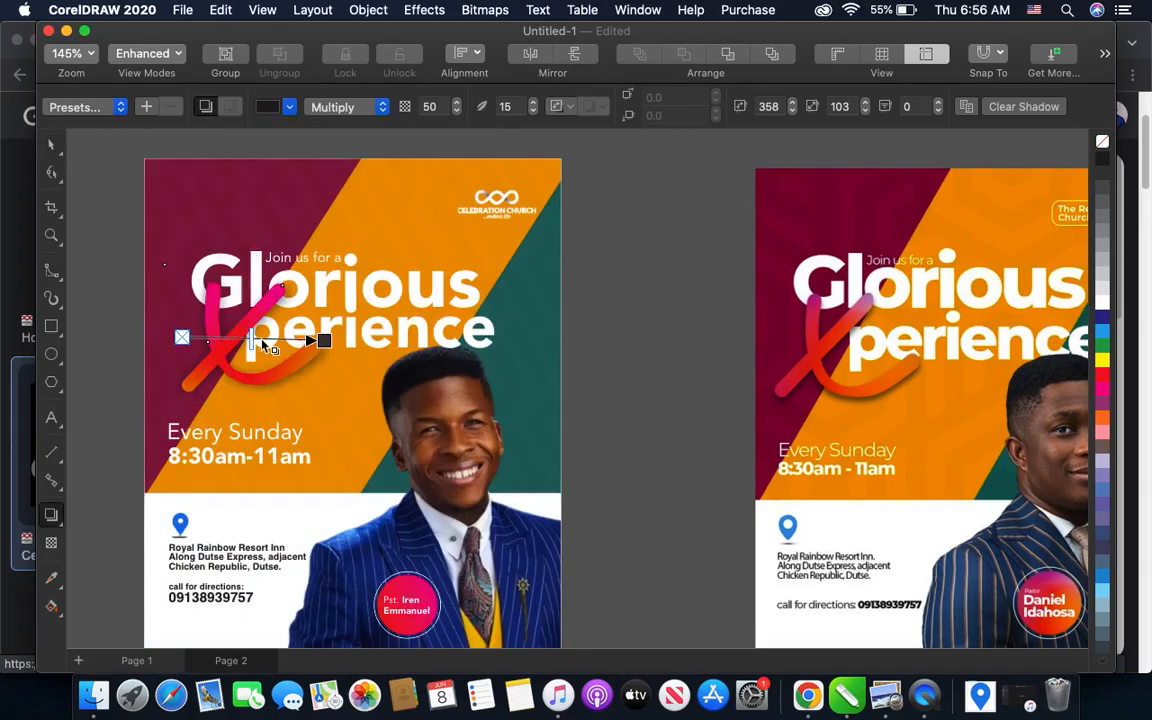
left_click_drag(324, 341, 312, 341)
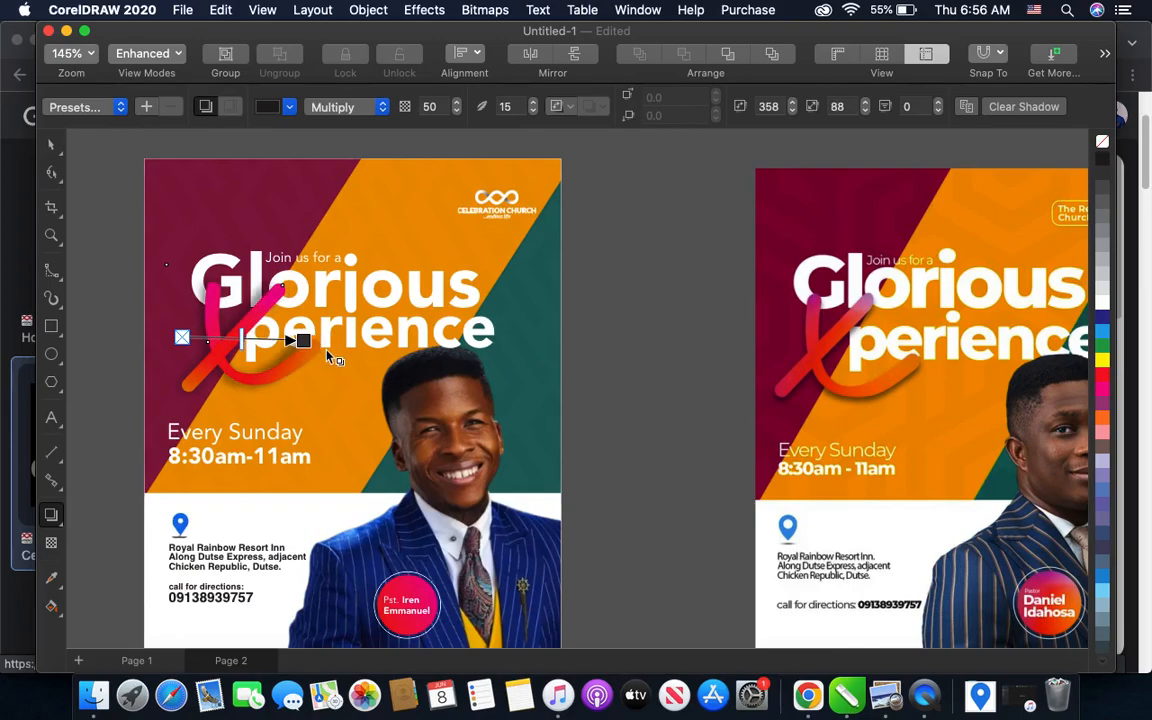
- Nudge the X slightly left and down to align it with the headline as in the sample, and deselect it
left_click(51, 144)
key("Left")
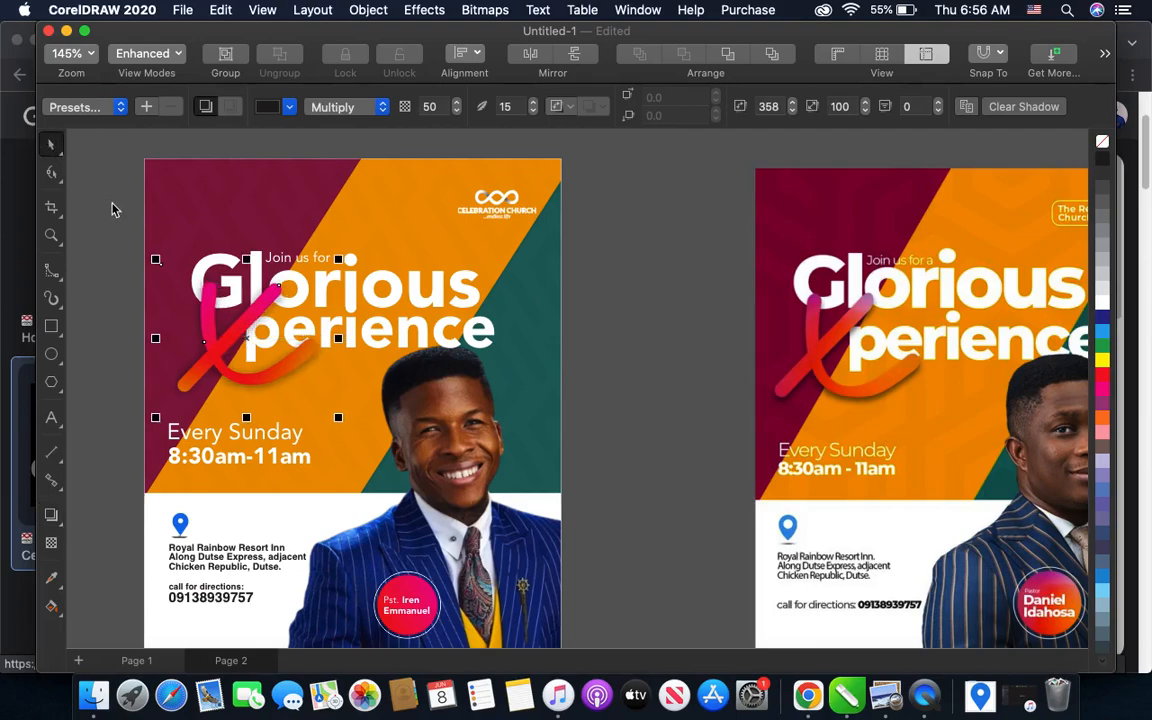
key("Left")
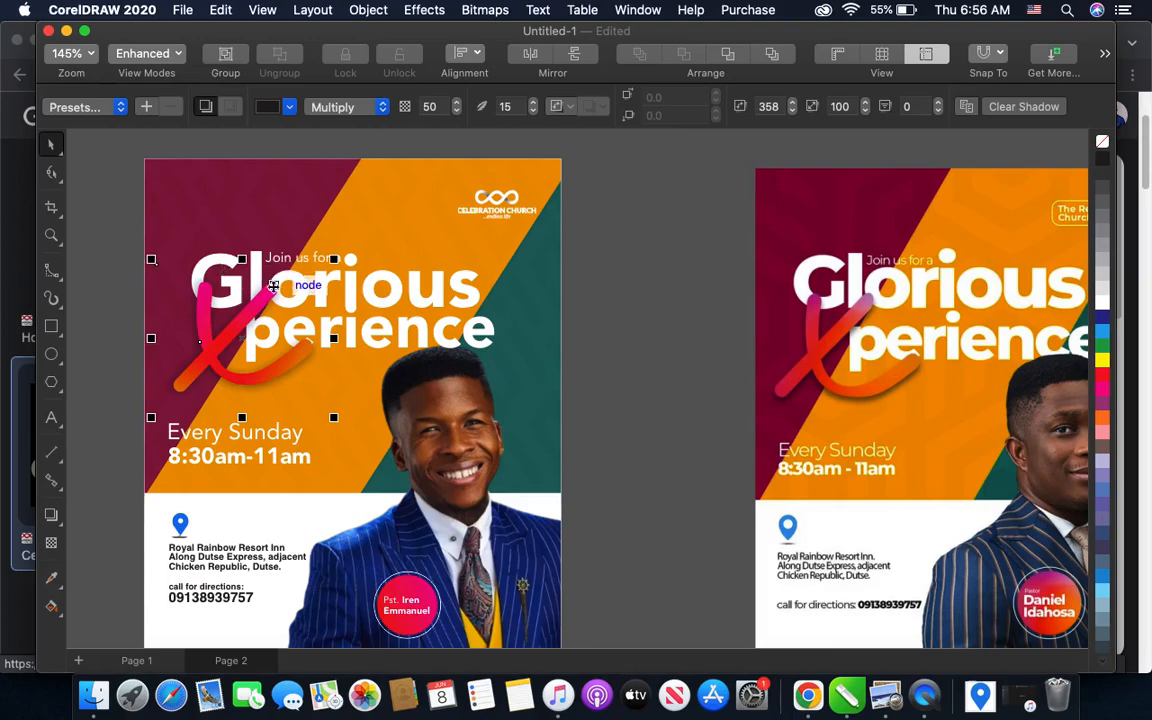
key("Down")
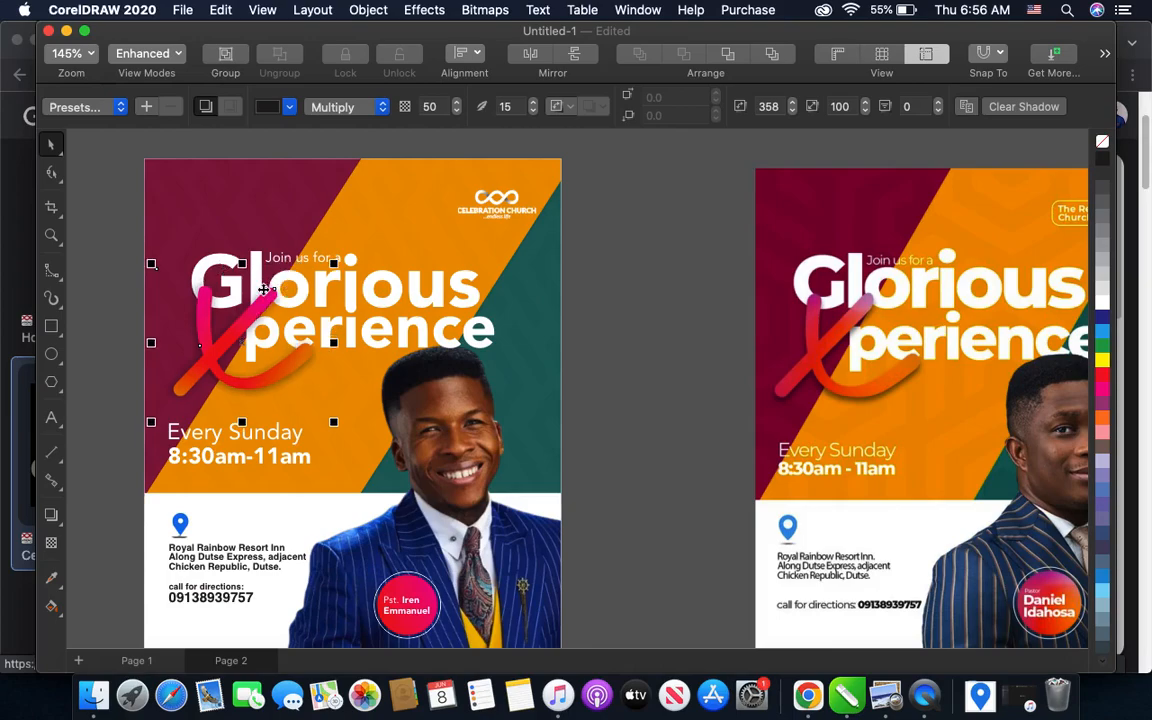
scroll(263, 289, "down", 2)
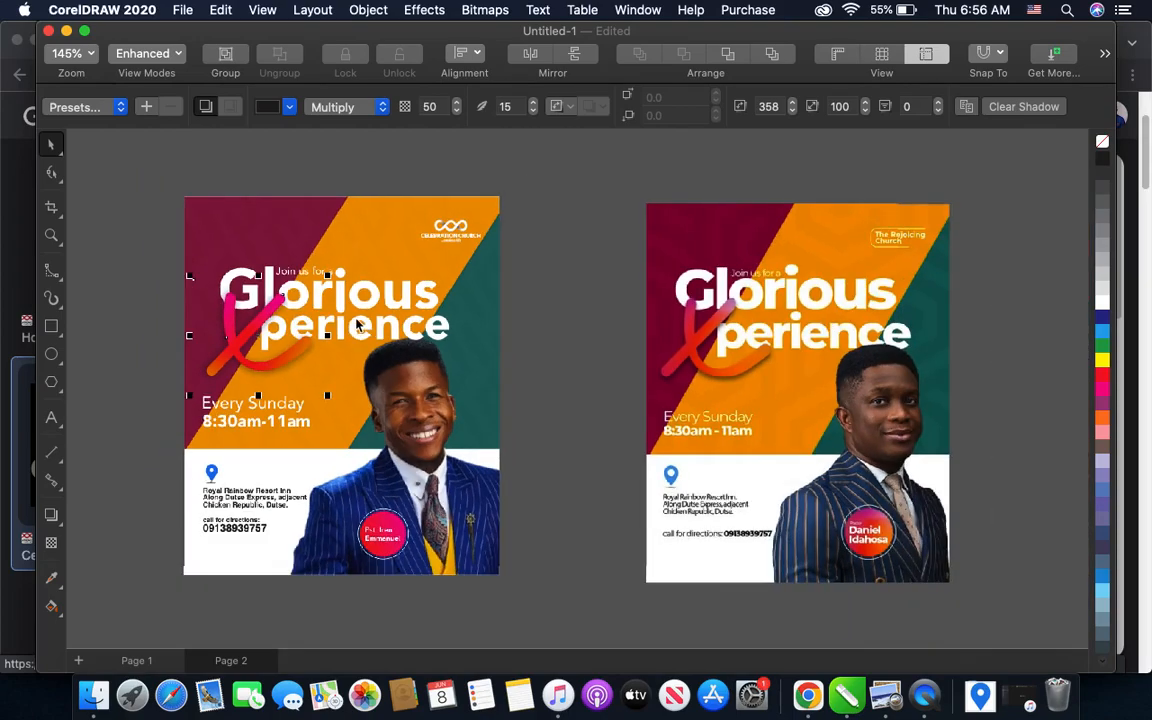
left_click(140, 229)
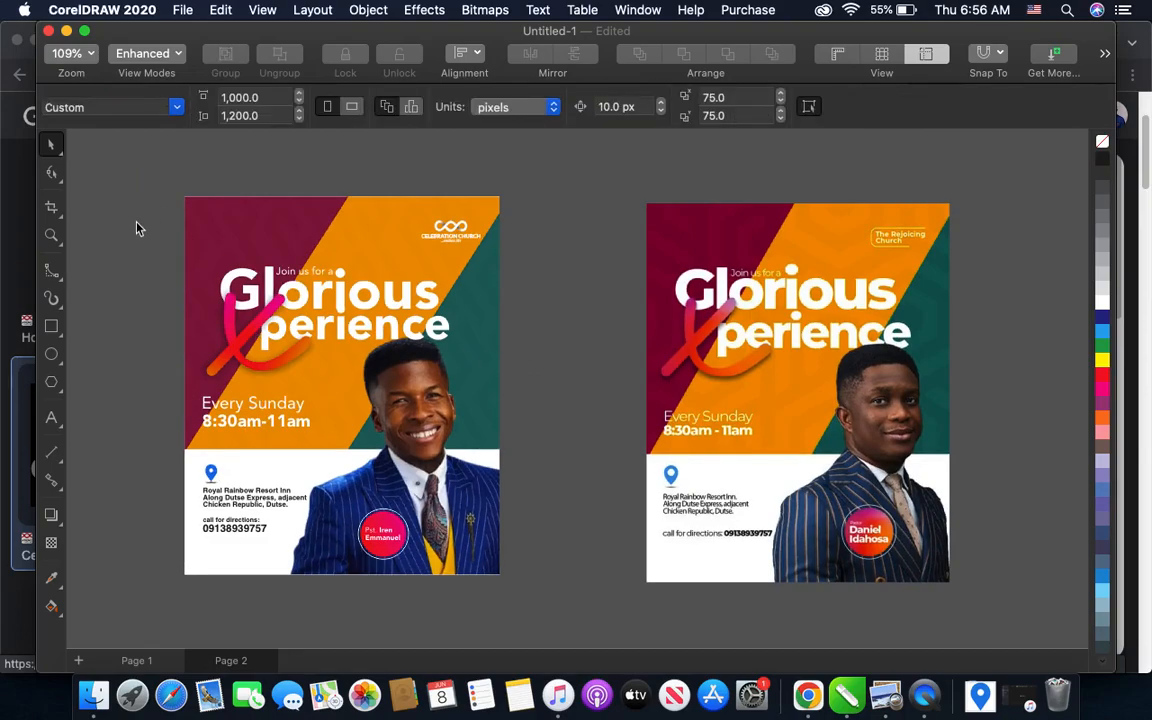
- Select all the flyer's elements and PowerClip them inside the page-sized background rectangle
left_click_drag(106, 222, 395, 432)
left_click_drag(117, 188, 514, 567)
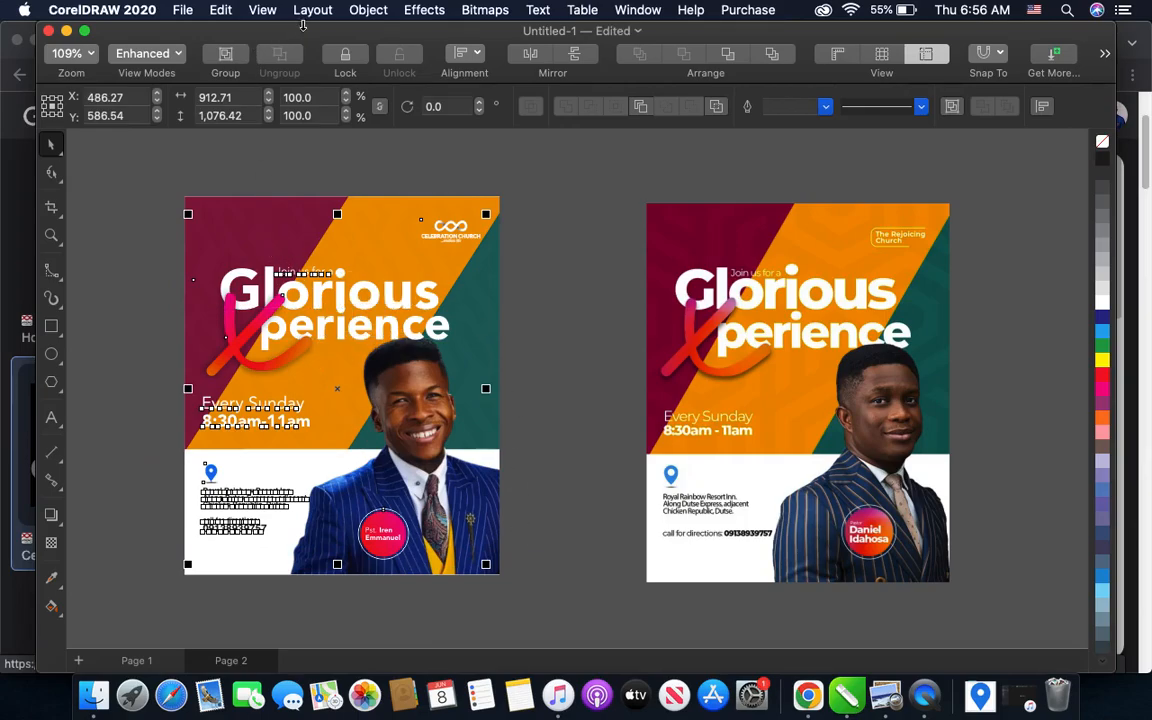
left_click(366, 12)
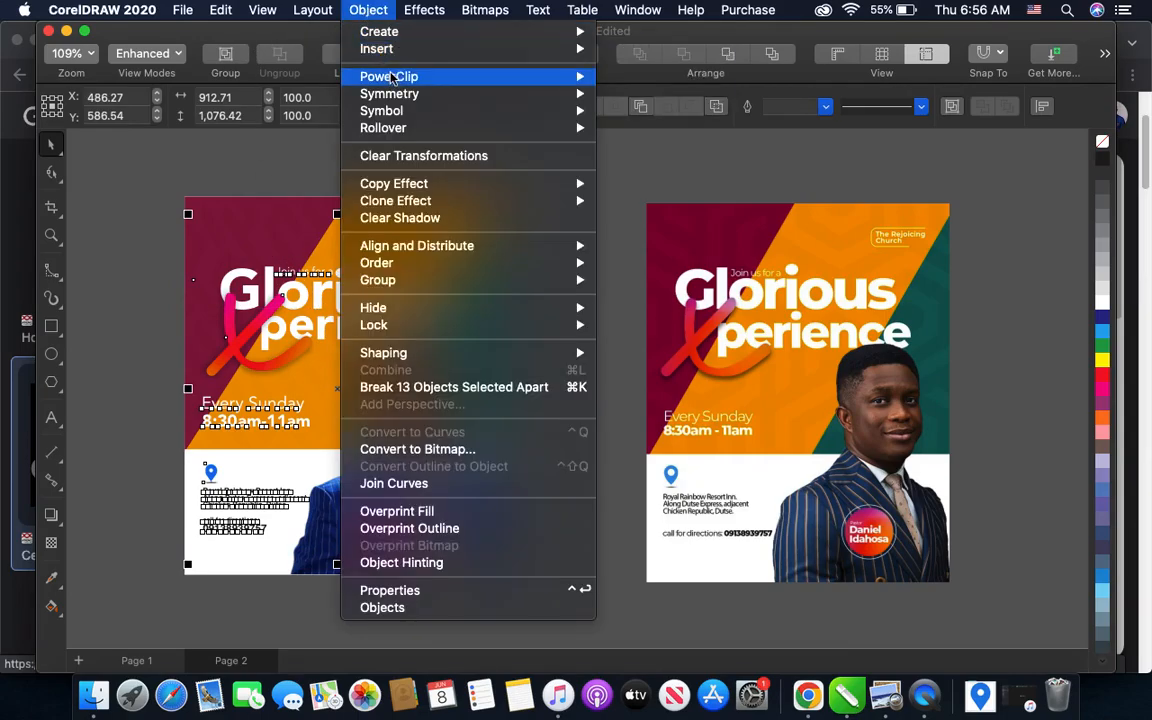
mouse_move(528, 80)
left_click(674, 77)
left_click(240, 208)
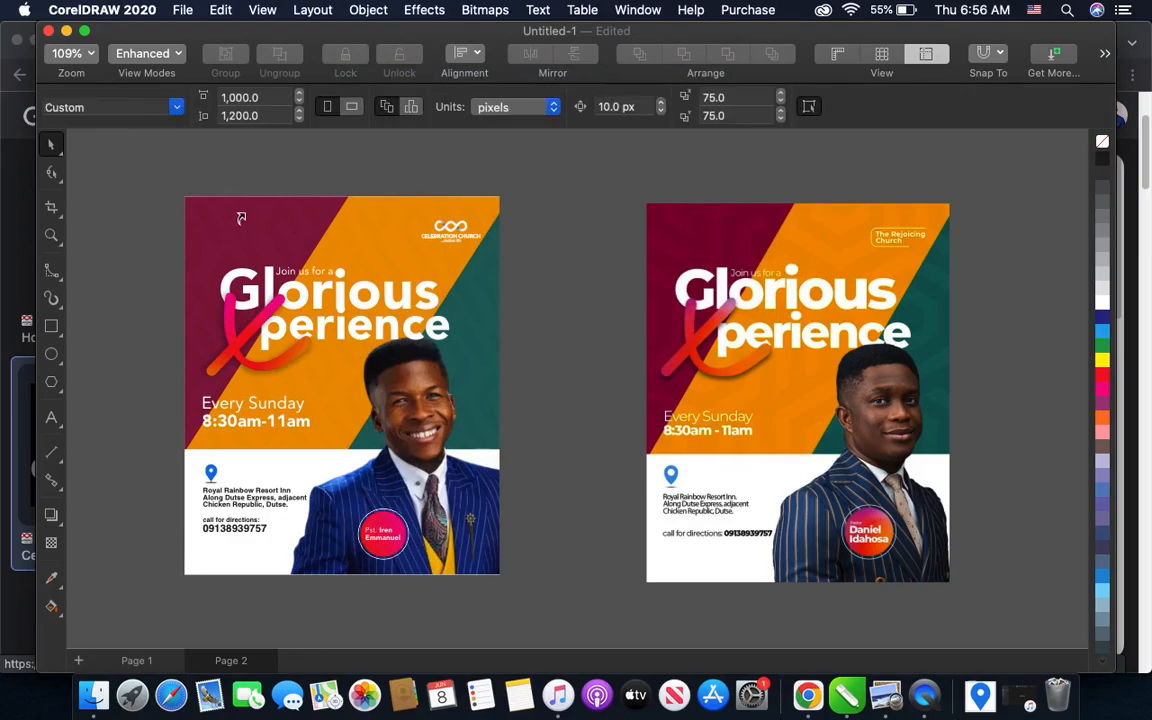
left_click(376, 169)
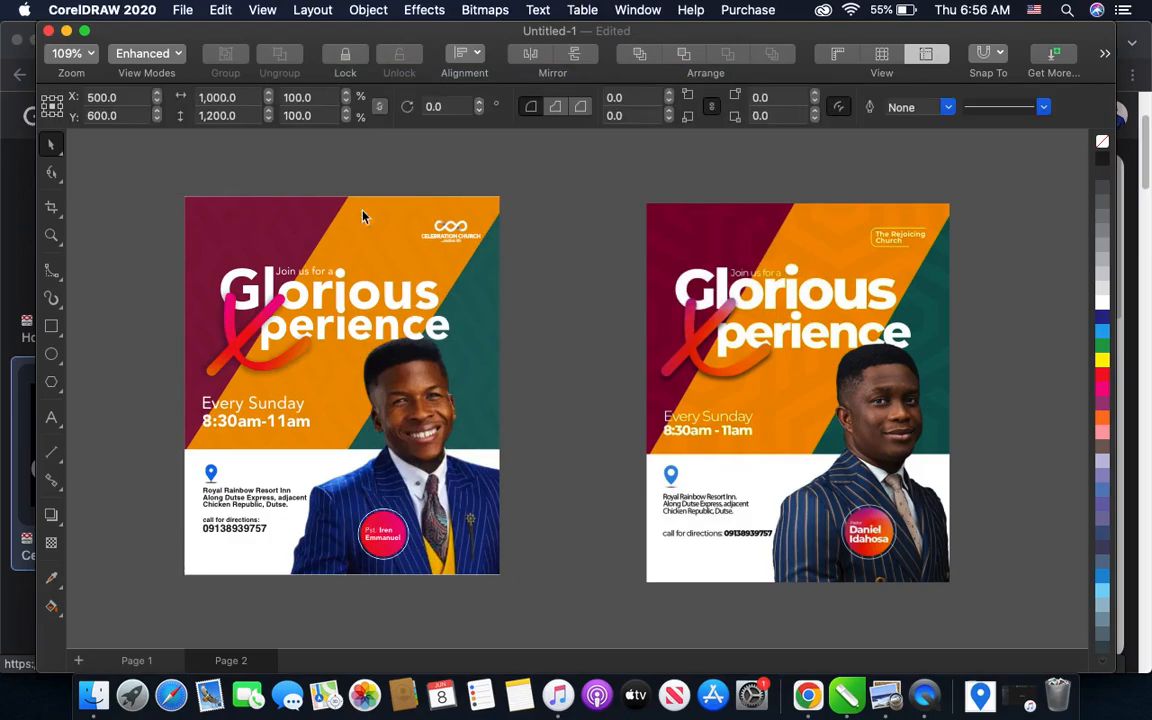
- Move the clipped flyer off its page position as a test and undo the moves
mouse_move(292, 245)
left_mouse_down()
mouse_move(479, 286)
mouse_move(269, 249)
mouse_move(452, 258)
mouse_move(306, 245)
left_mouse_up()
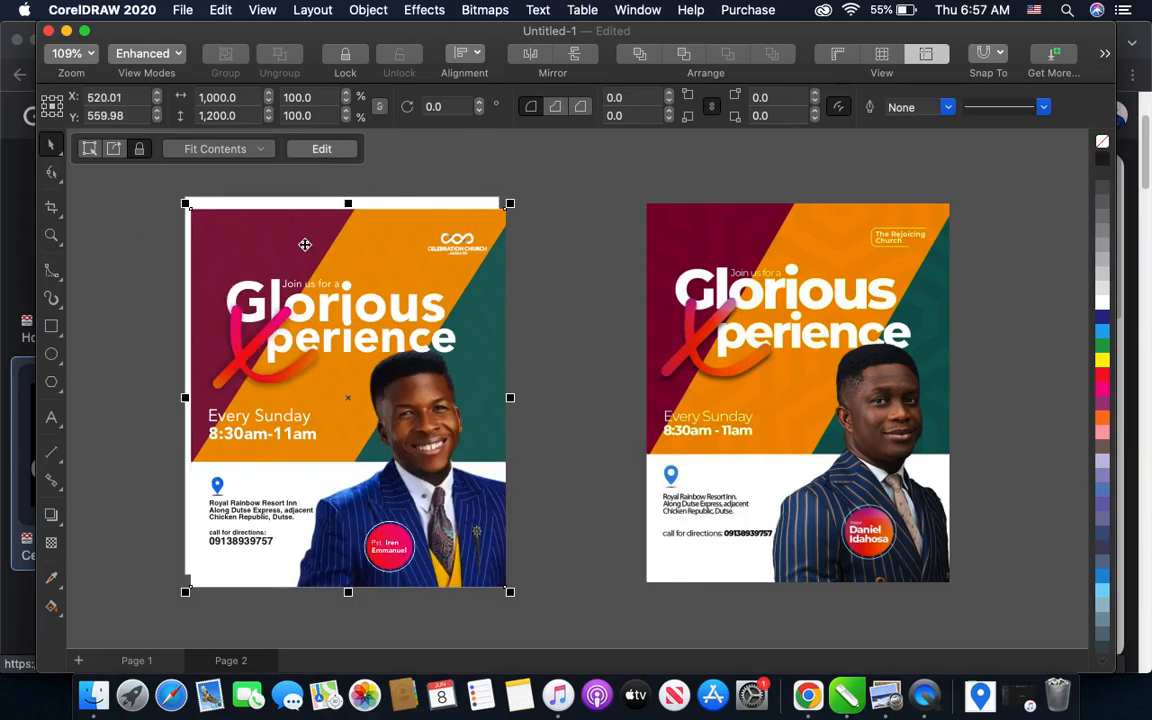
key("super+z")
key("super+z")
key("super+z")
key("super+z")
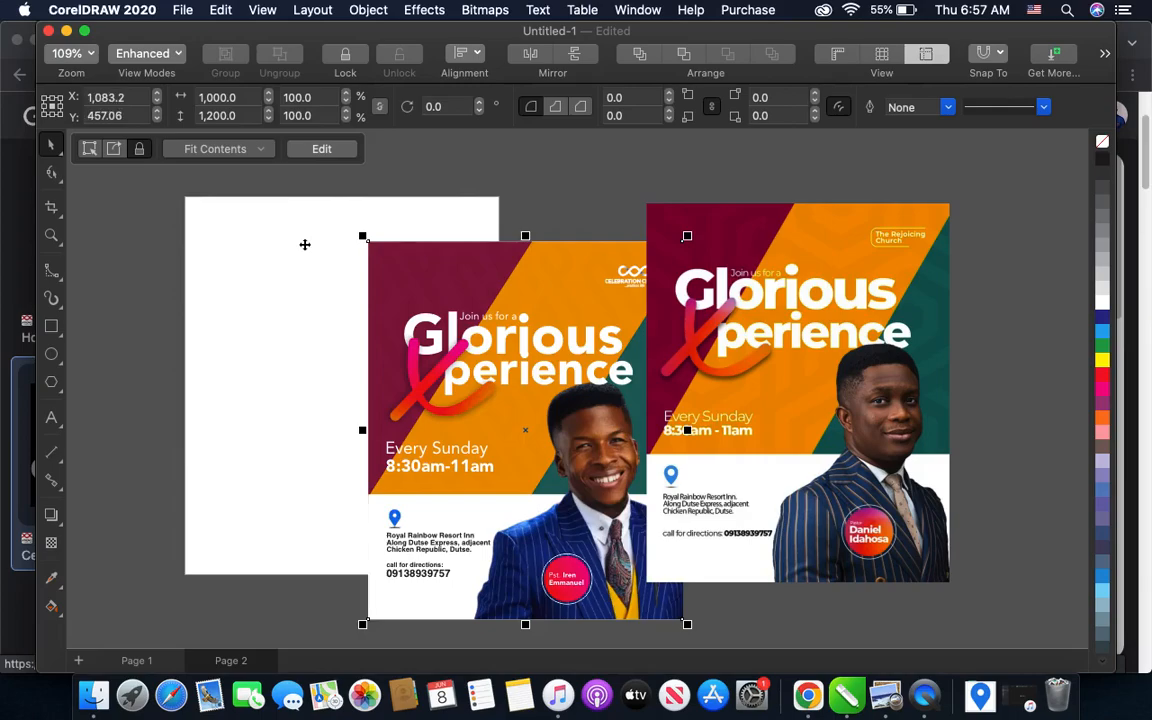
scroll(507, 324, "down", 1)
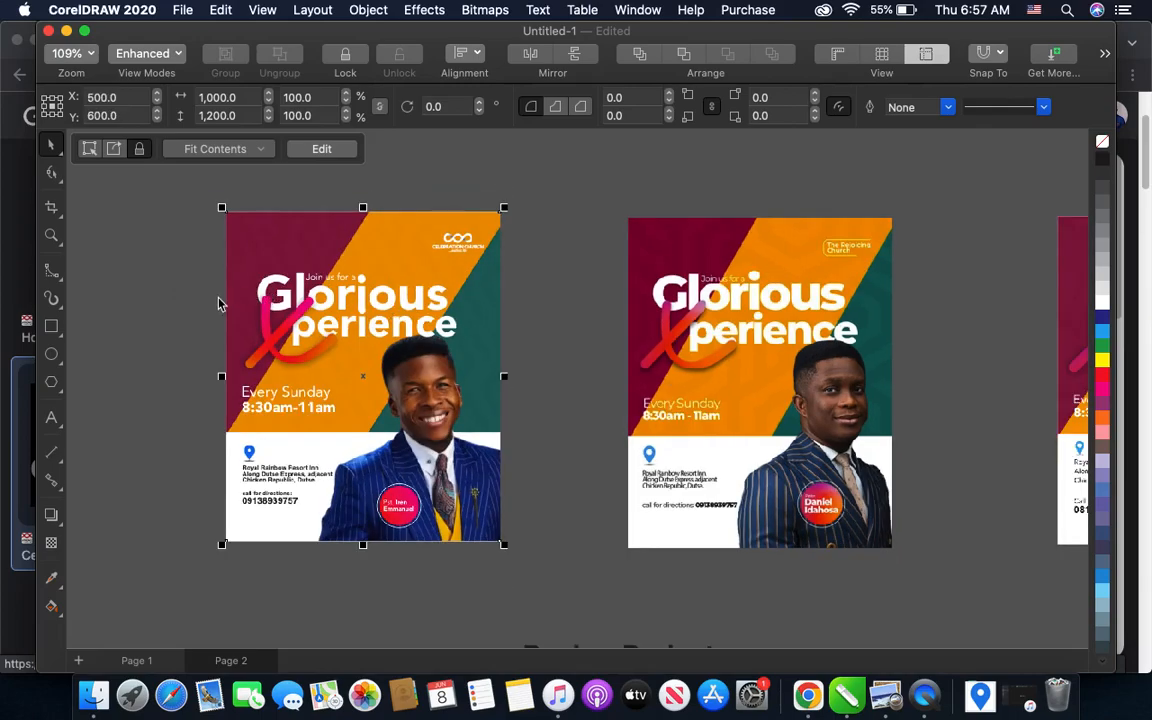
scroll(199, 301, "up", 2)
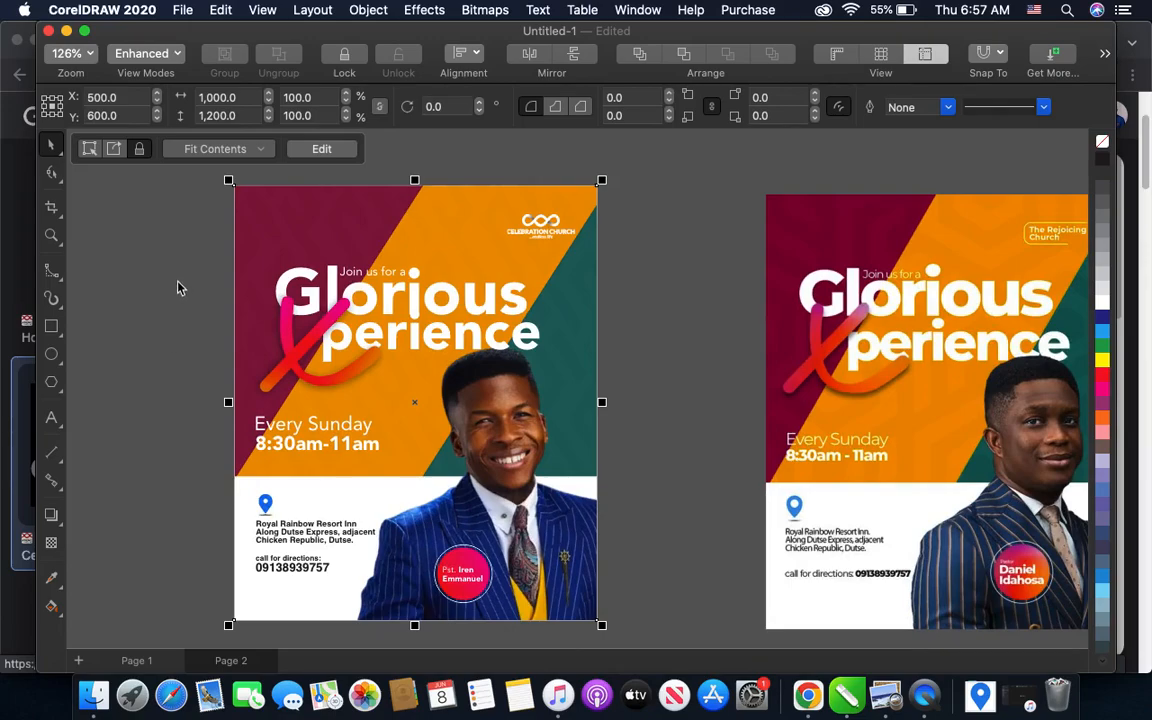
left_click(129, 233)
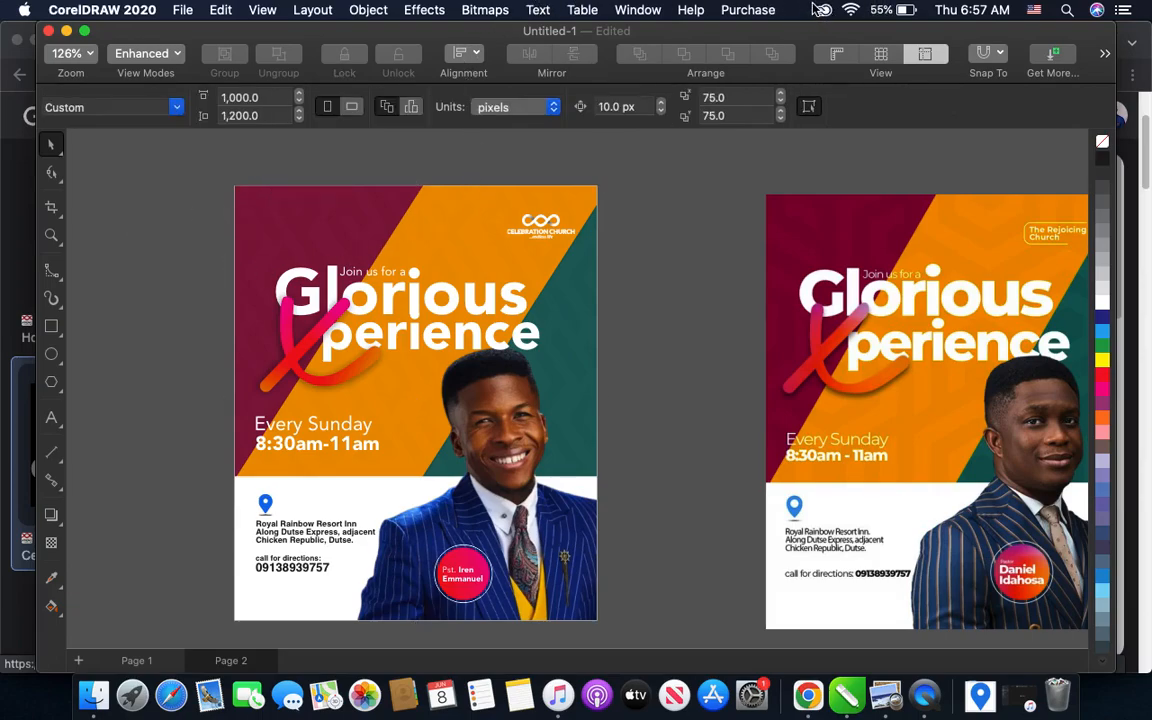
left_click(924, 703)
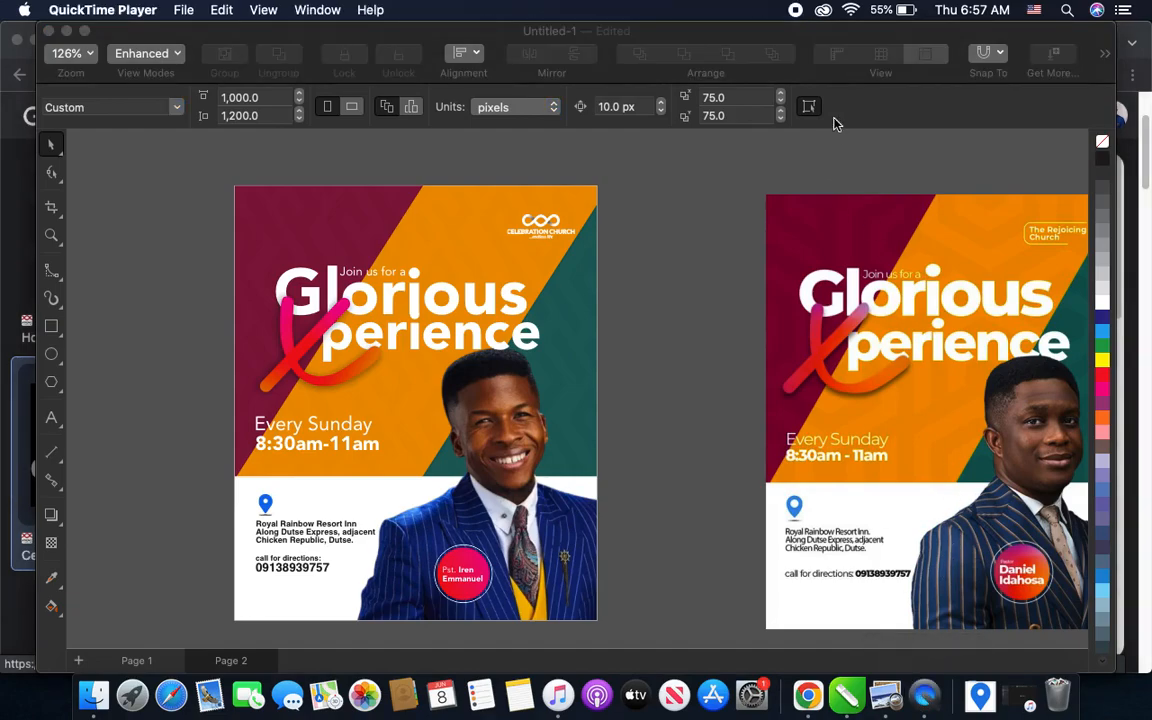